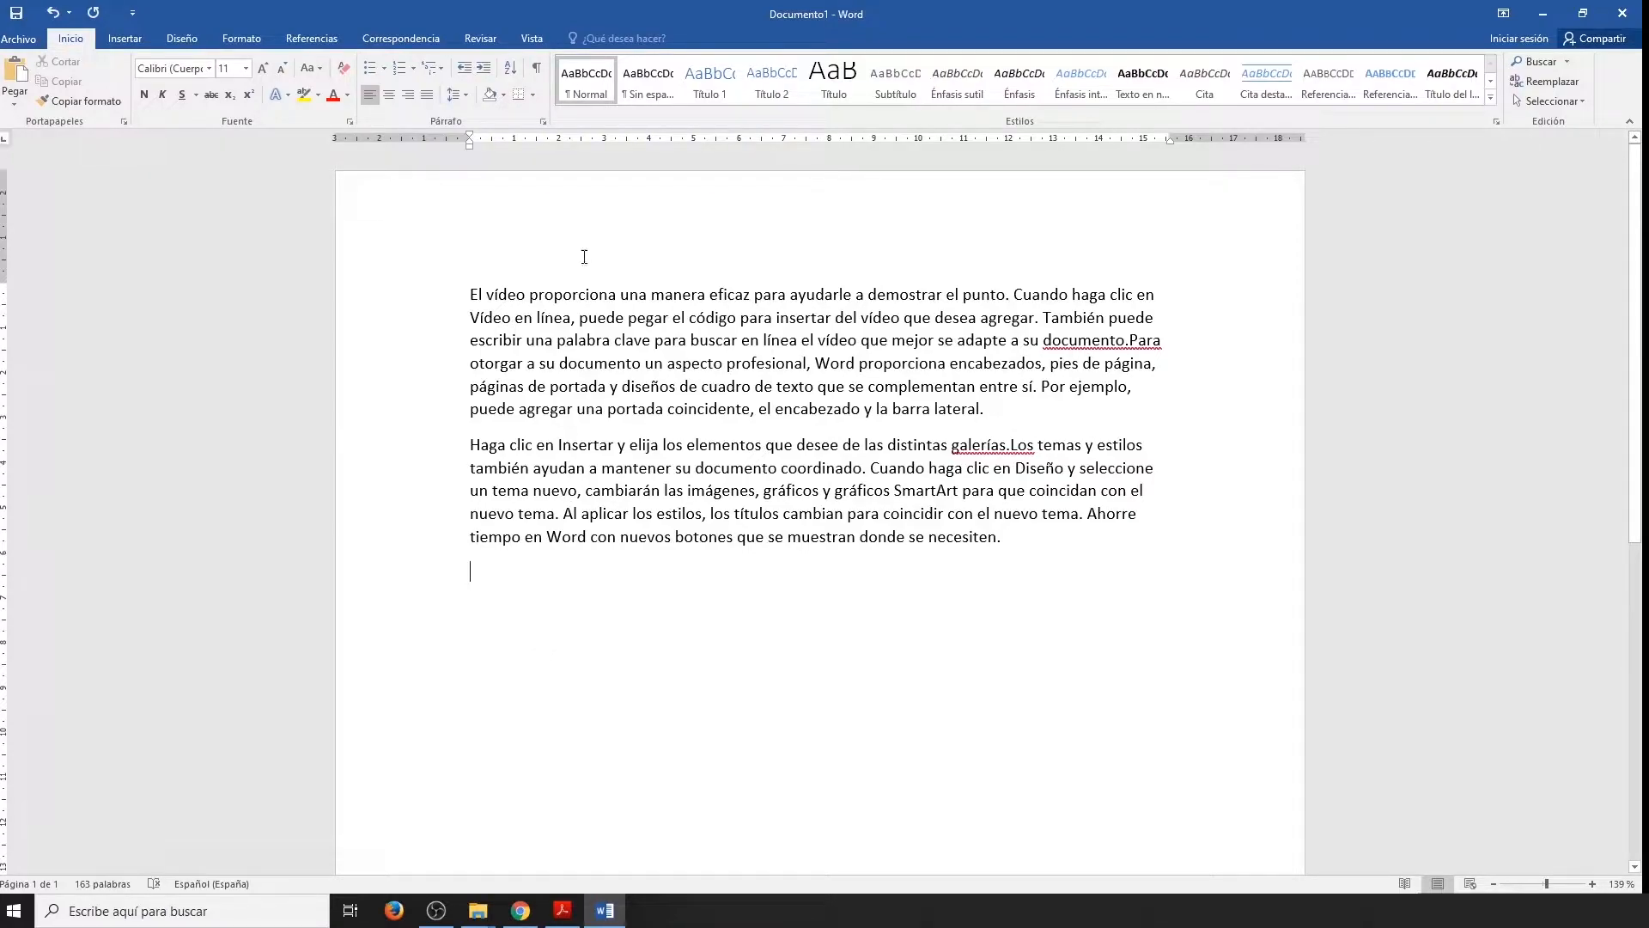
Modify the Normal style to use Times New Roman at 14 pt.
{"action": "right_click", "coordinate": [592, 93]}
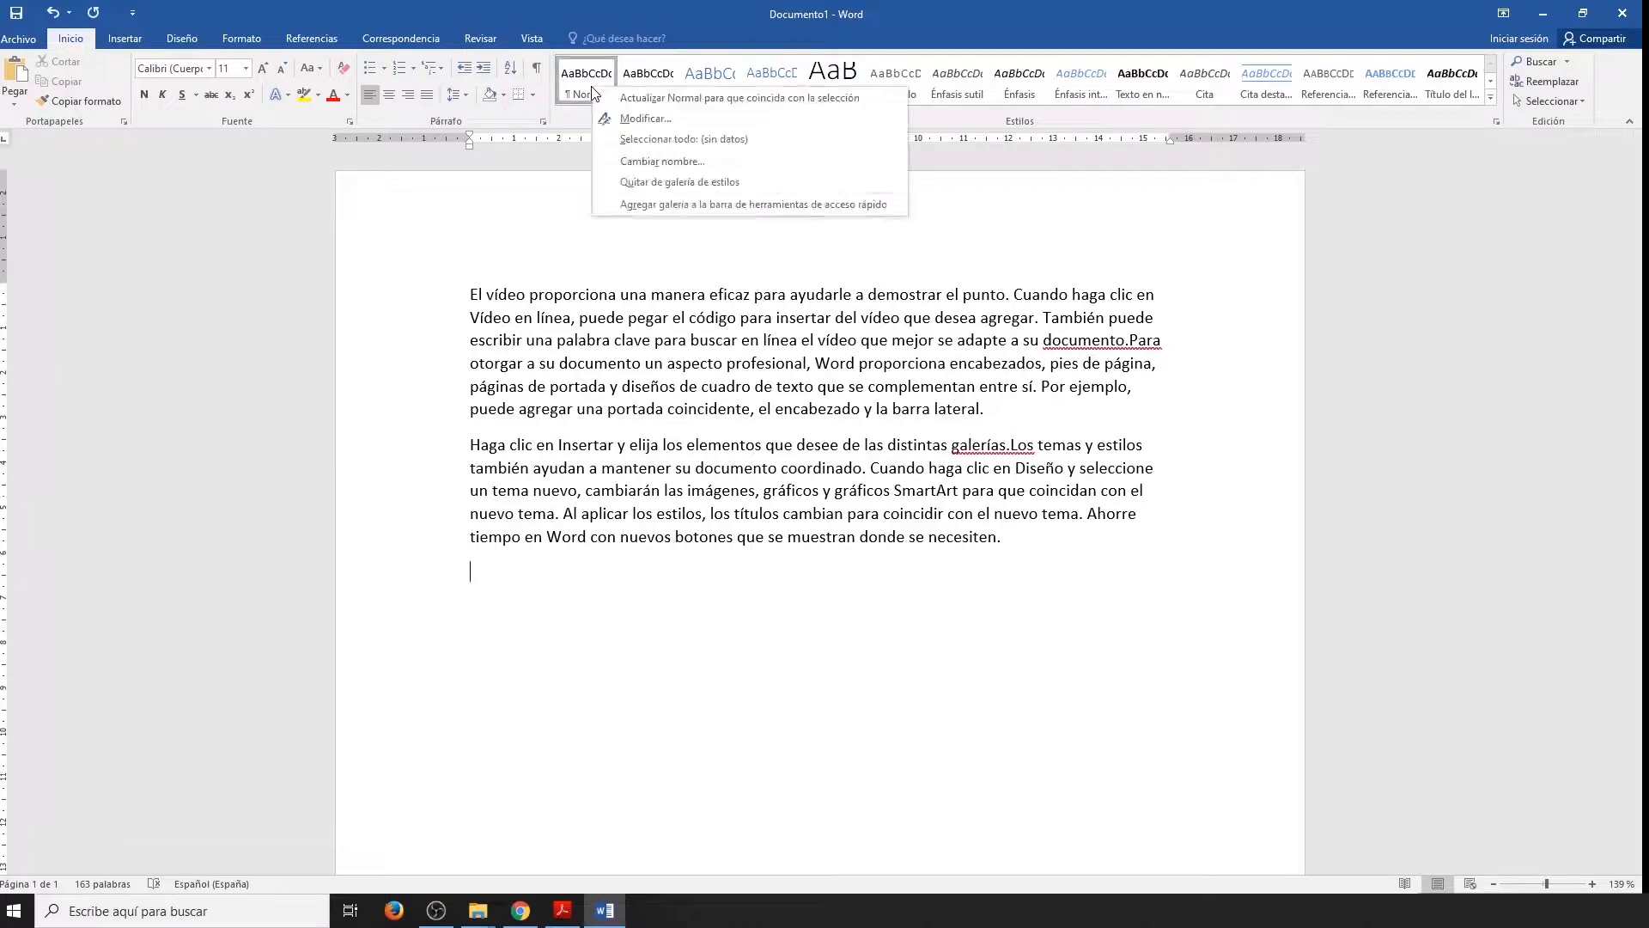
{"action": "left_click", "coordinate": [638, 118]}
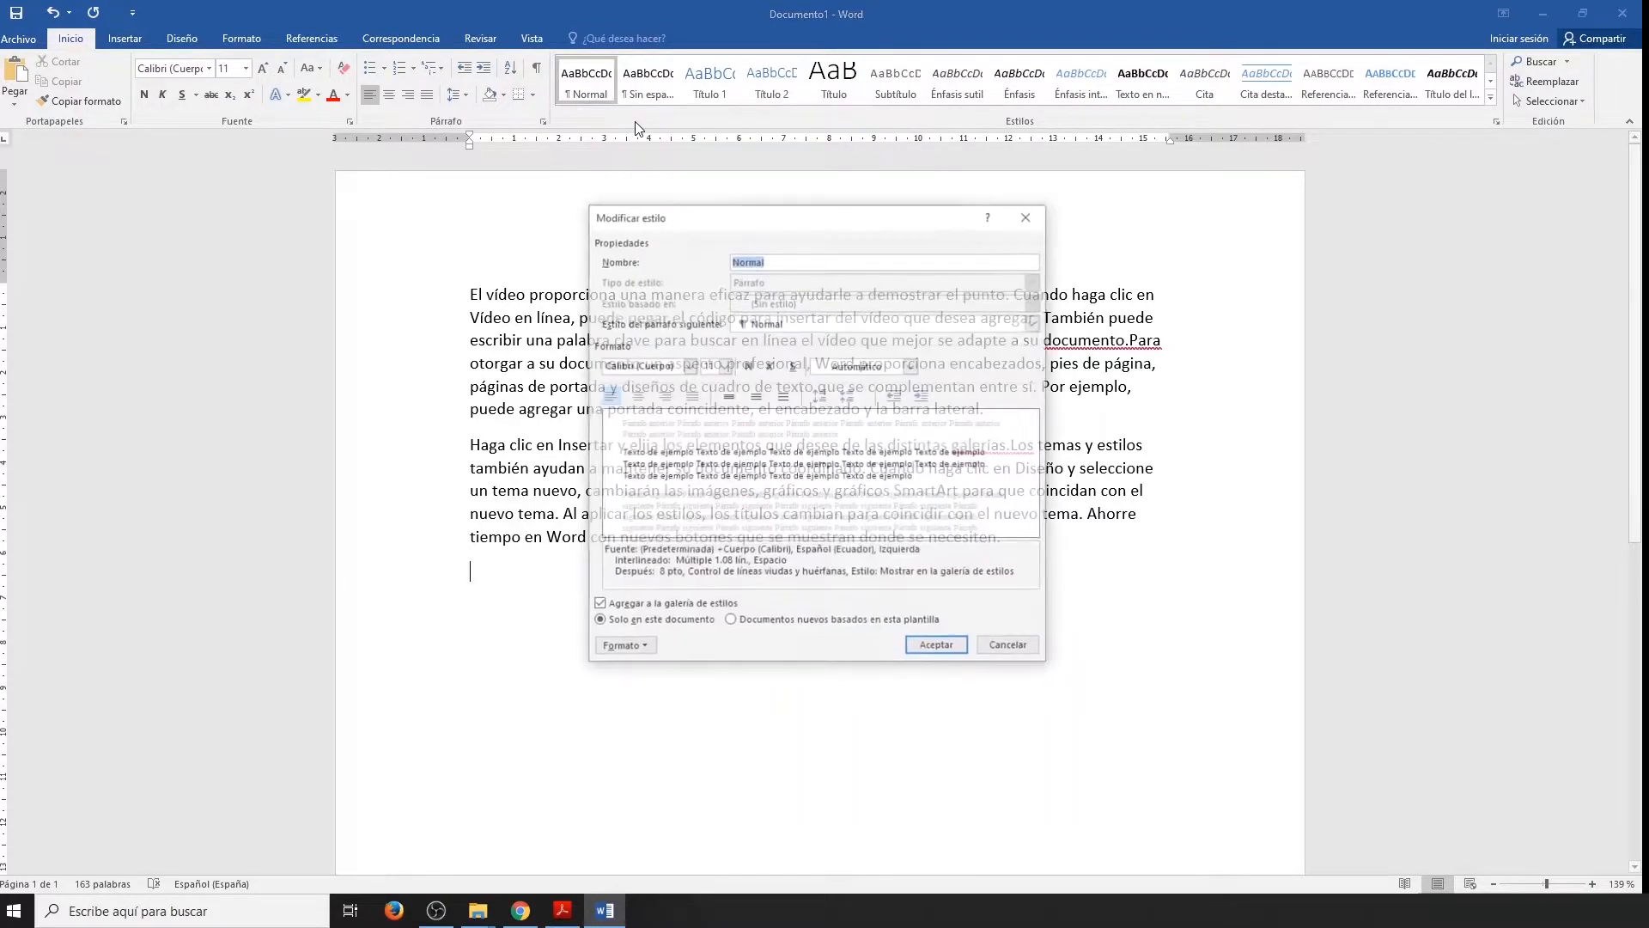
{"action": "left_click", "coordinate": [689, 365]}
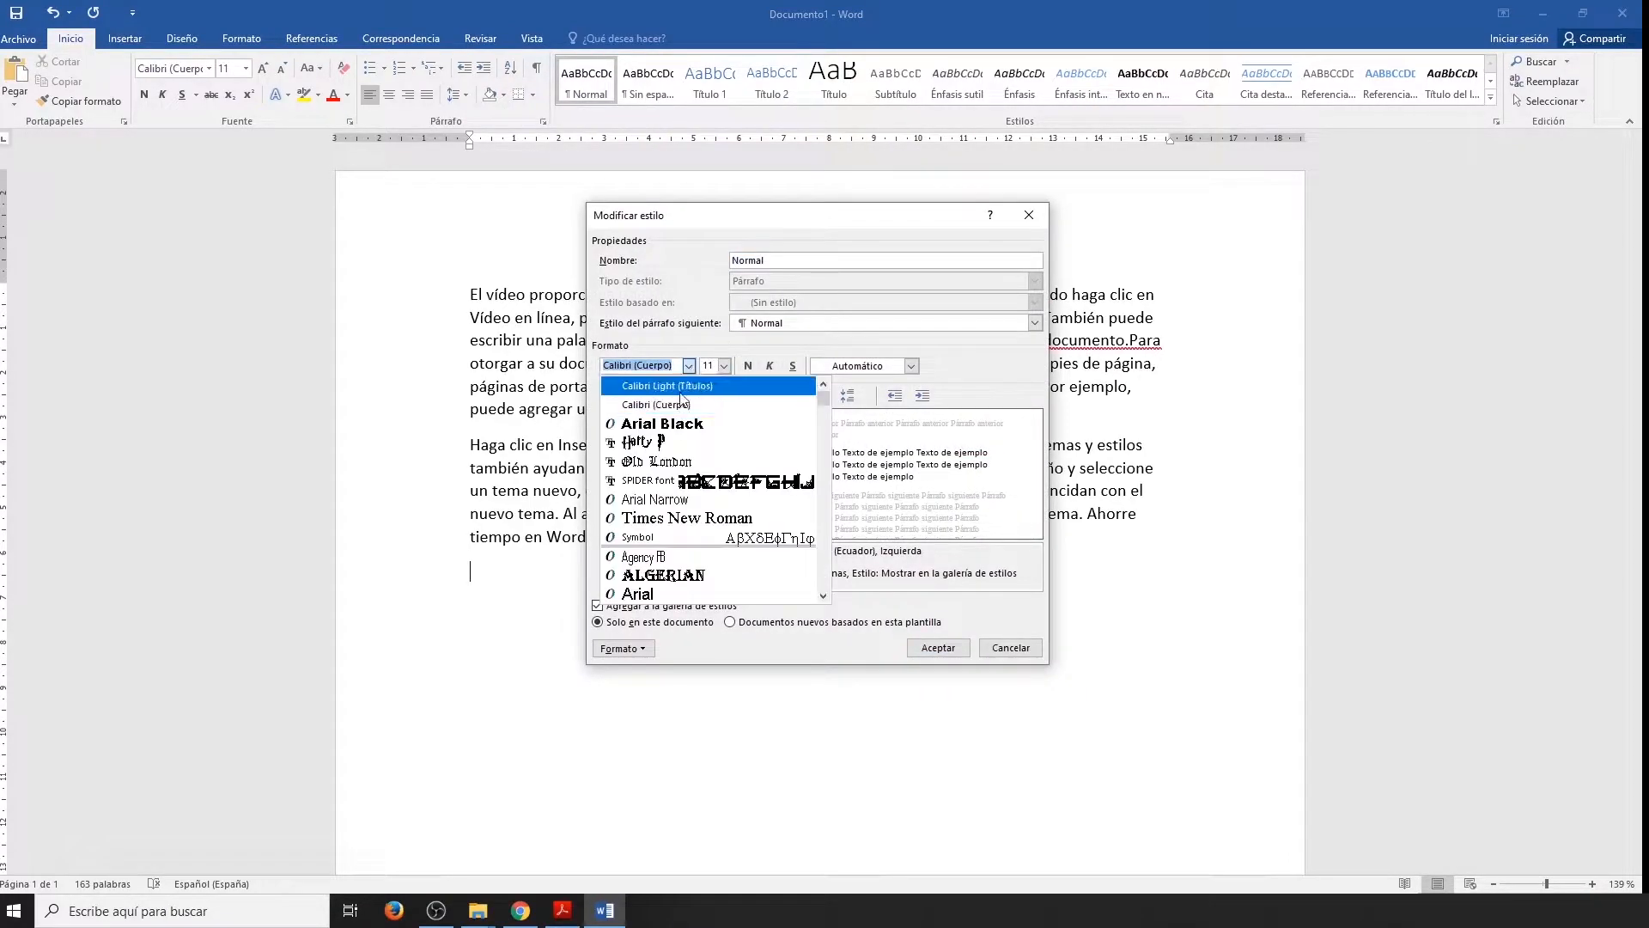
{"action": "left_click", "coordinate": [679, 517]}
{"action": "left_click", "coordinate": [723, 367]}
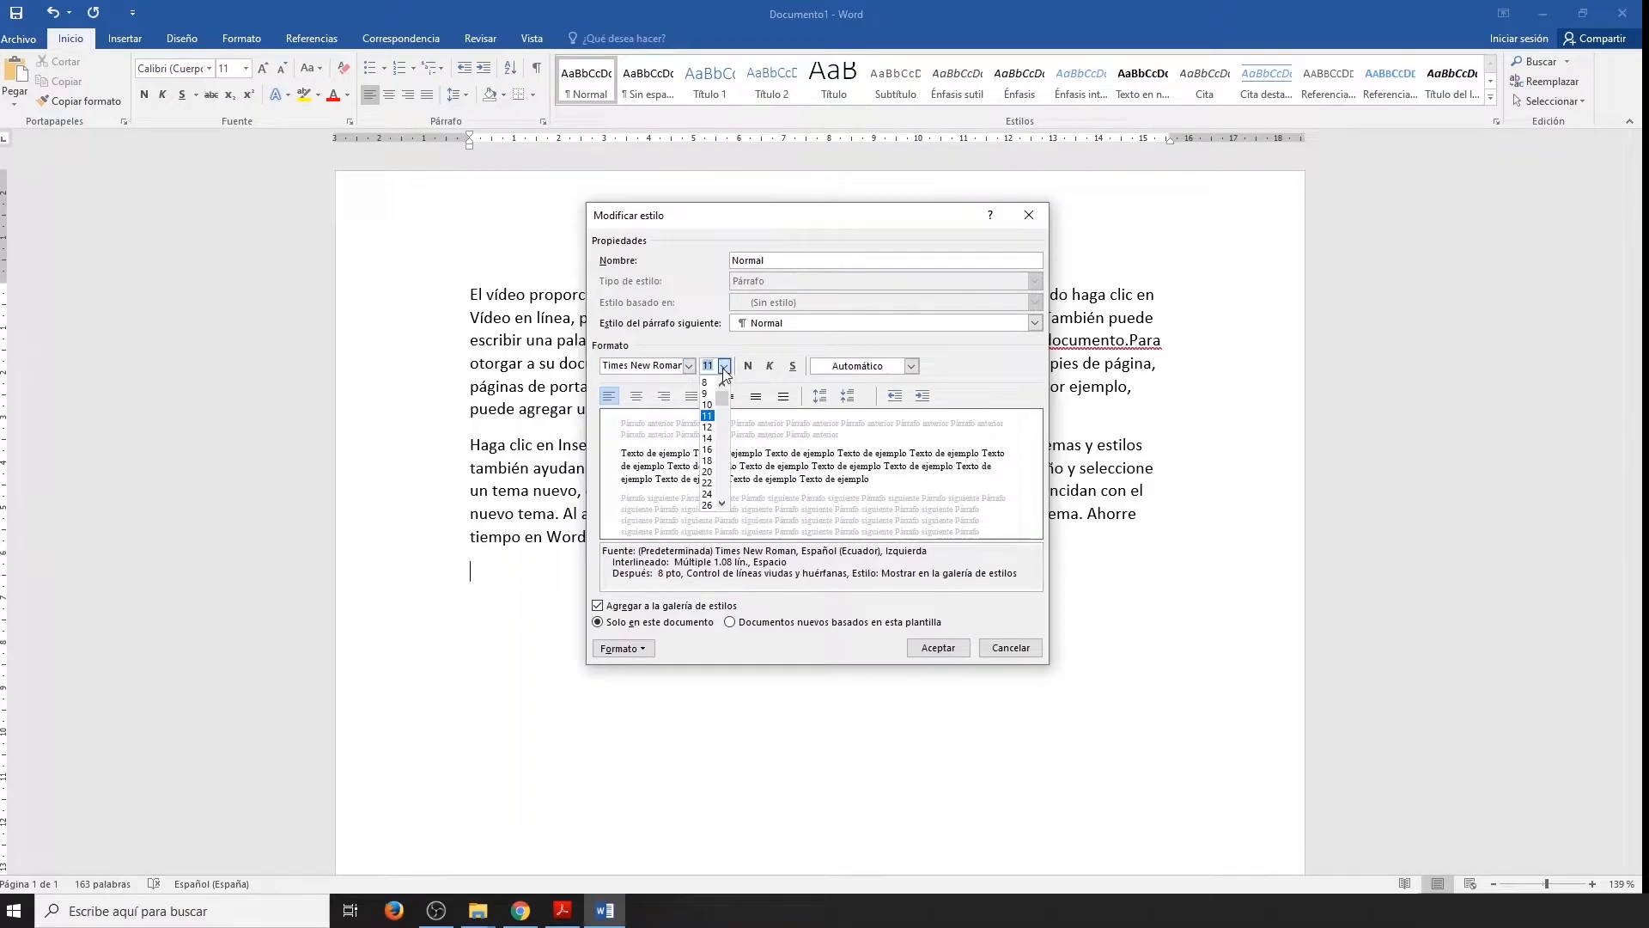
{"action": "left_click", "coordinate": [709, 440]}
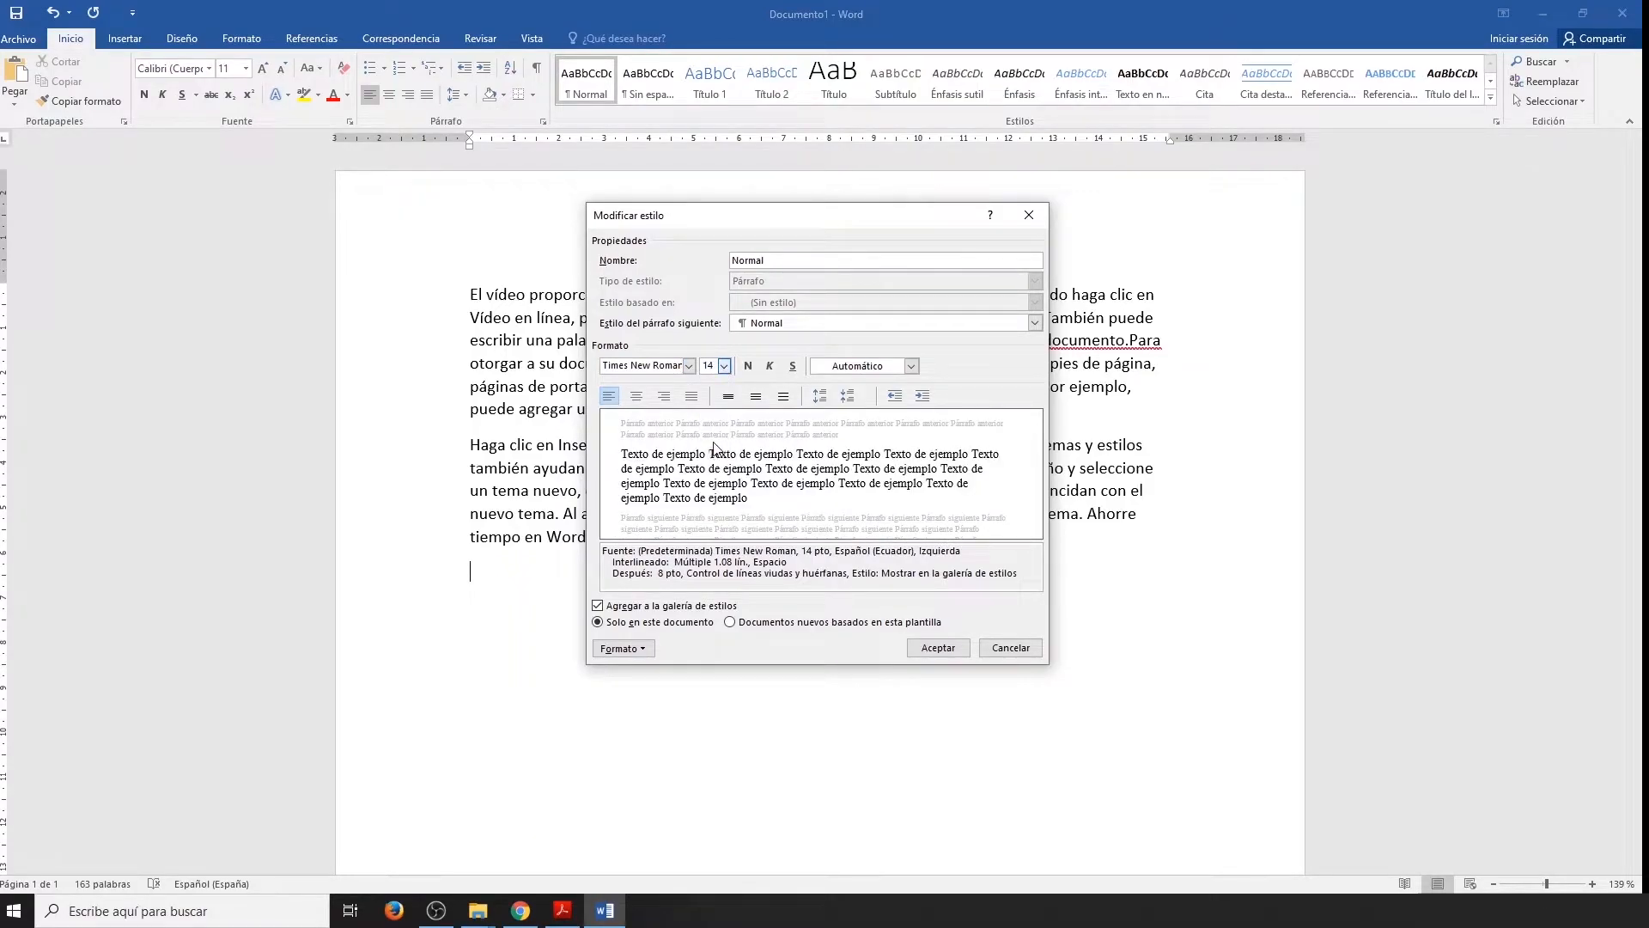
{"action": "left_click", "coordinate": [939, 649]}
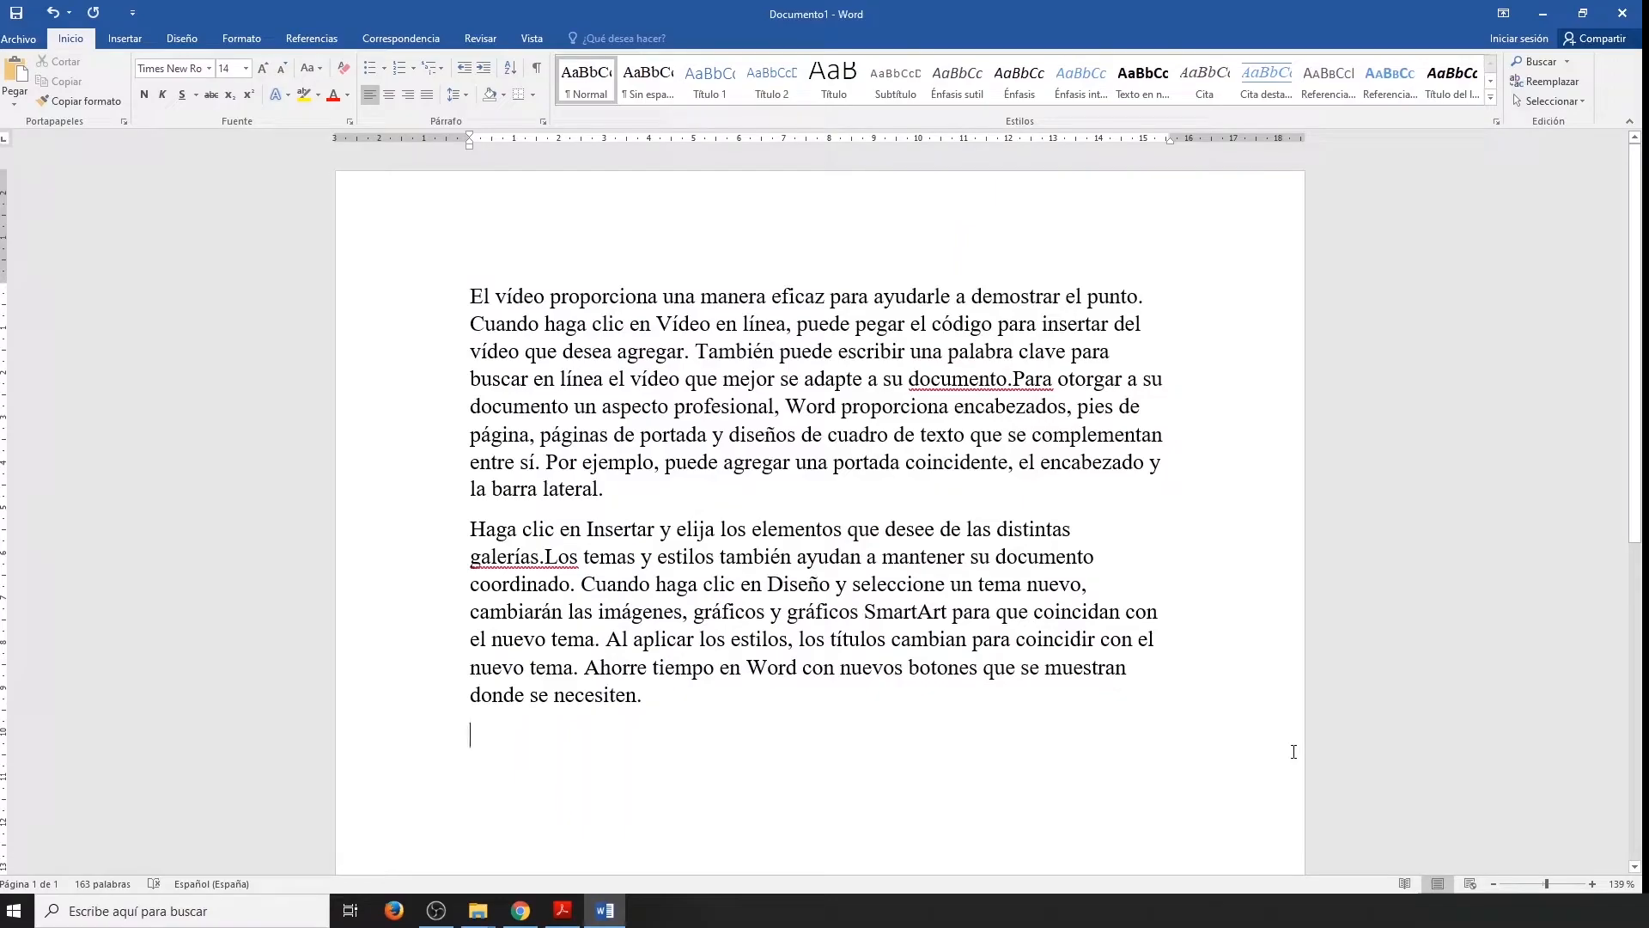
Preview the predefined gallery styles on the first paragraph without keeping any of them.
{"action": "left_click_drag", "start_coordinate": [618, 492], "coordinate": [468, 295]}
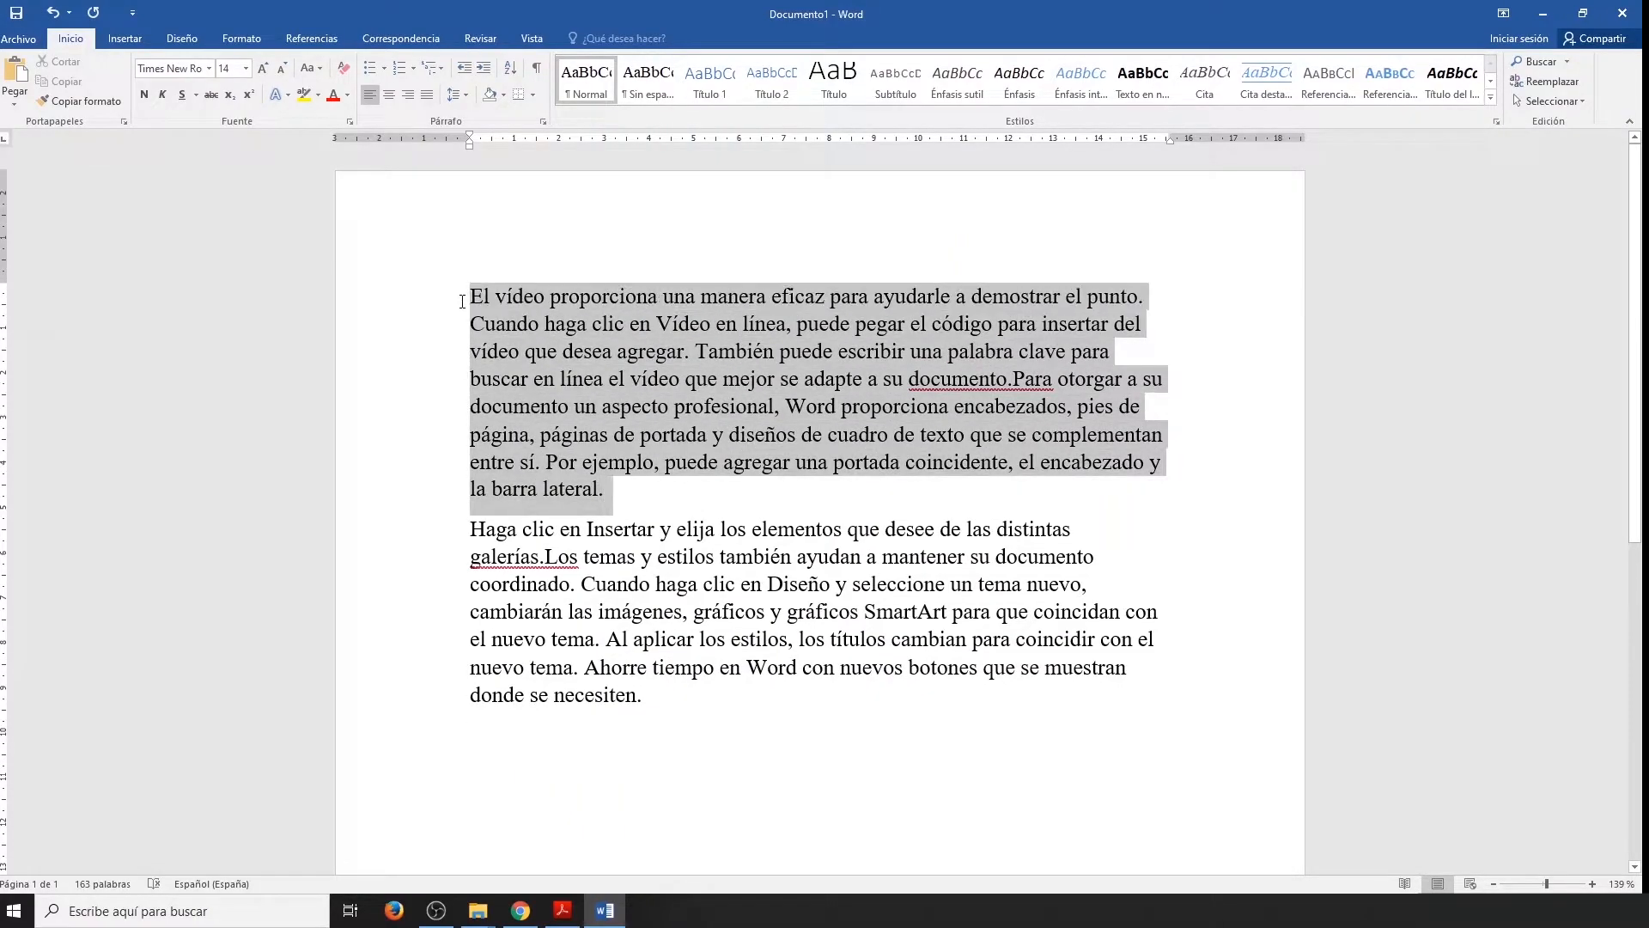
{"action": "left_click", "coordinate": [655, 86]}
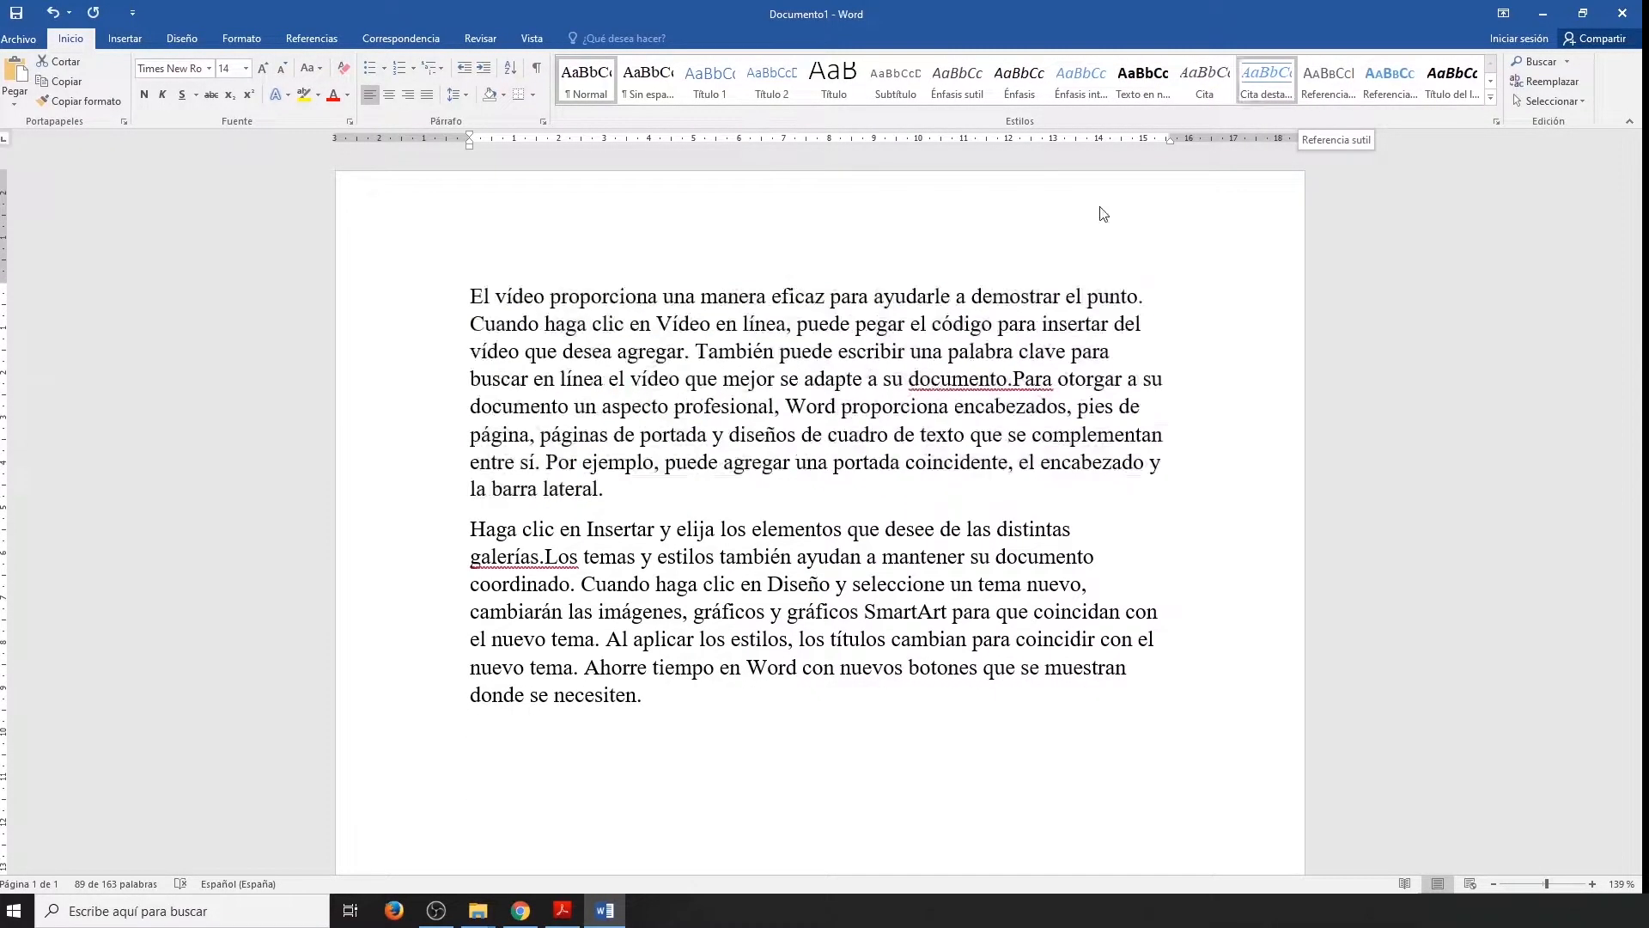
{"action": "left_click", "coordinate": [582, 745]}
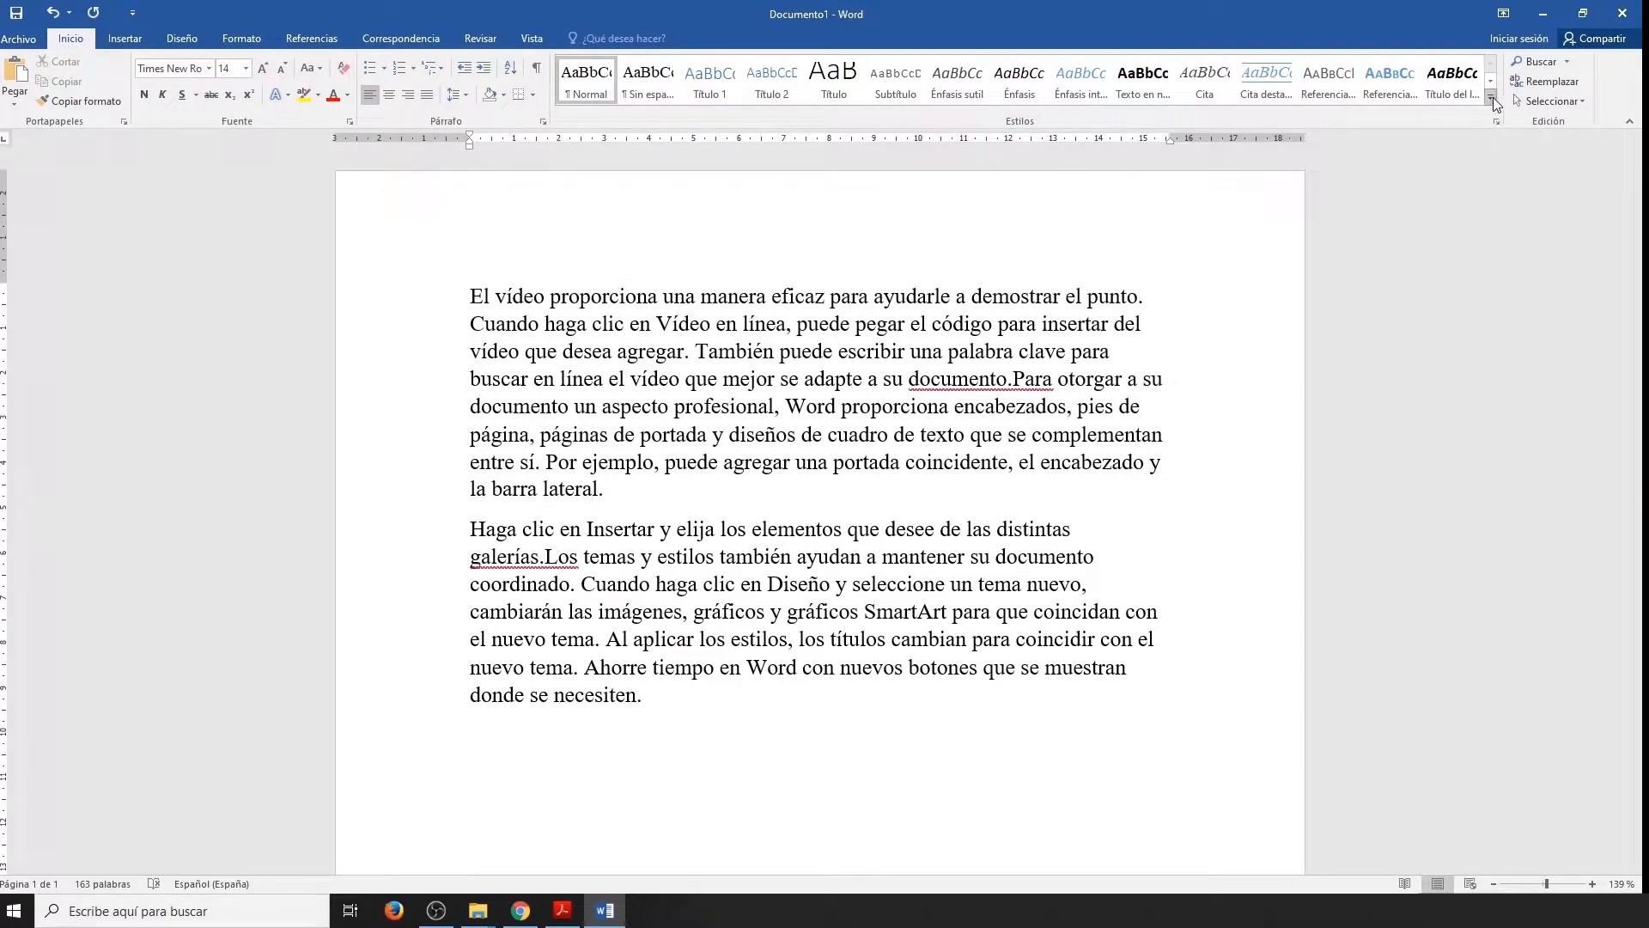
Create a new style named FCH and open its full formatting options.
{"action": "left_click", "coordinate": [1493, 101]}
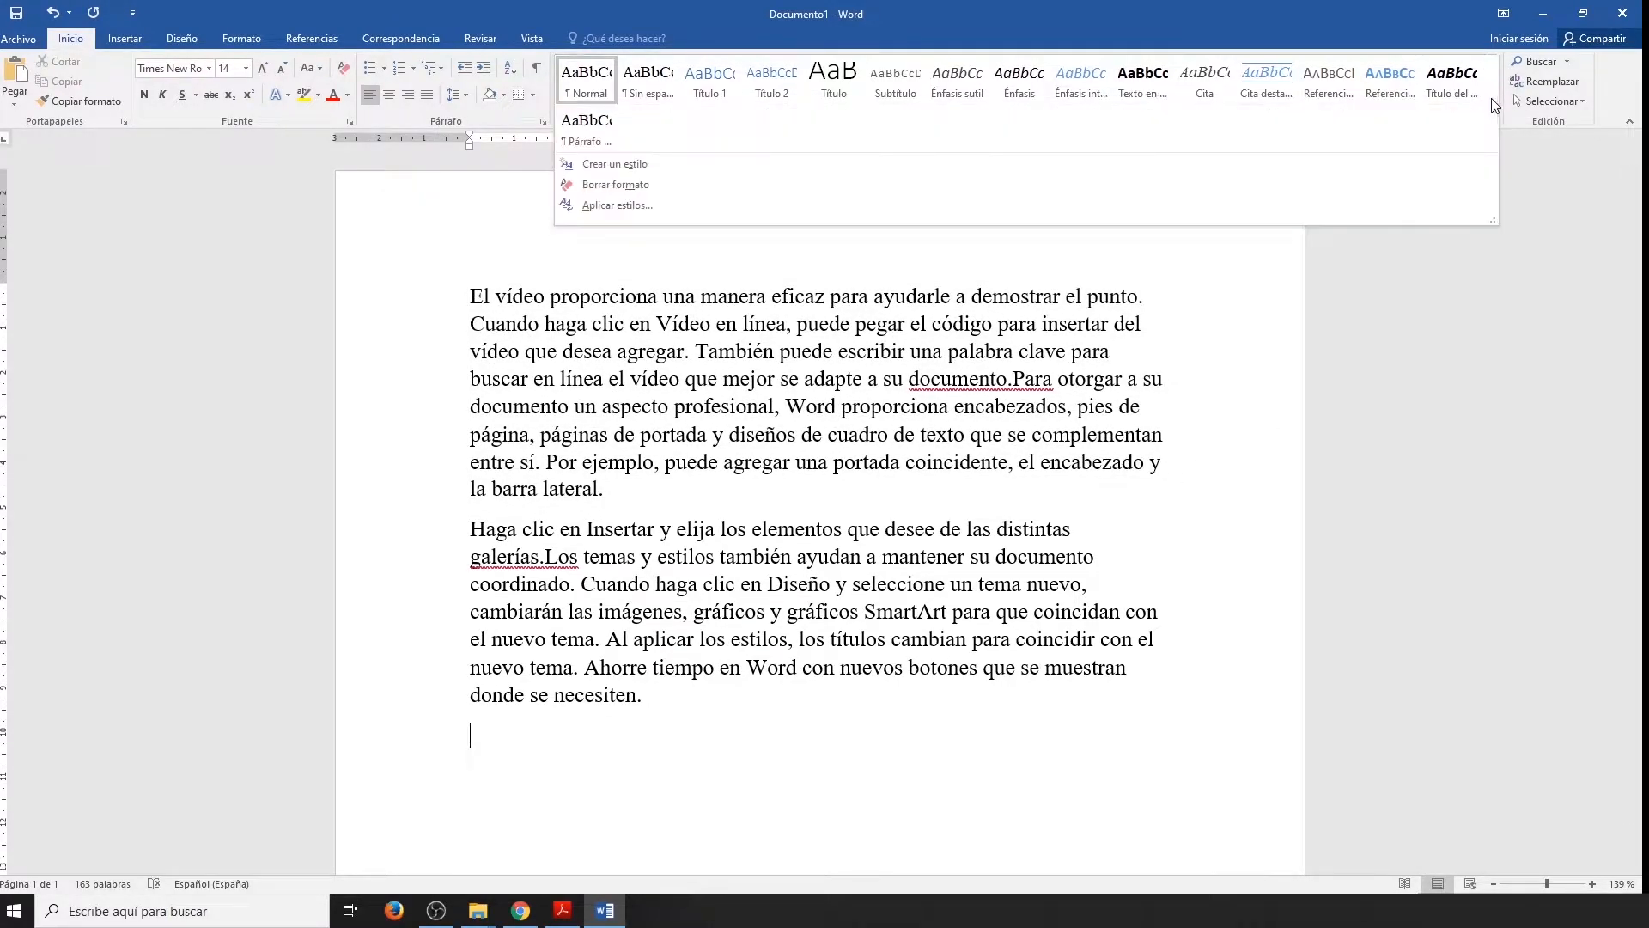
{"action": "left_click", "coordinate": [637, 161]}
{"action": "type", "text": "FCH"}
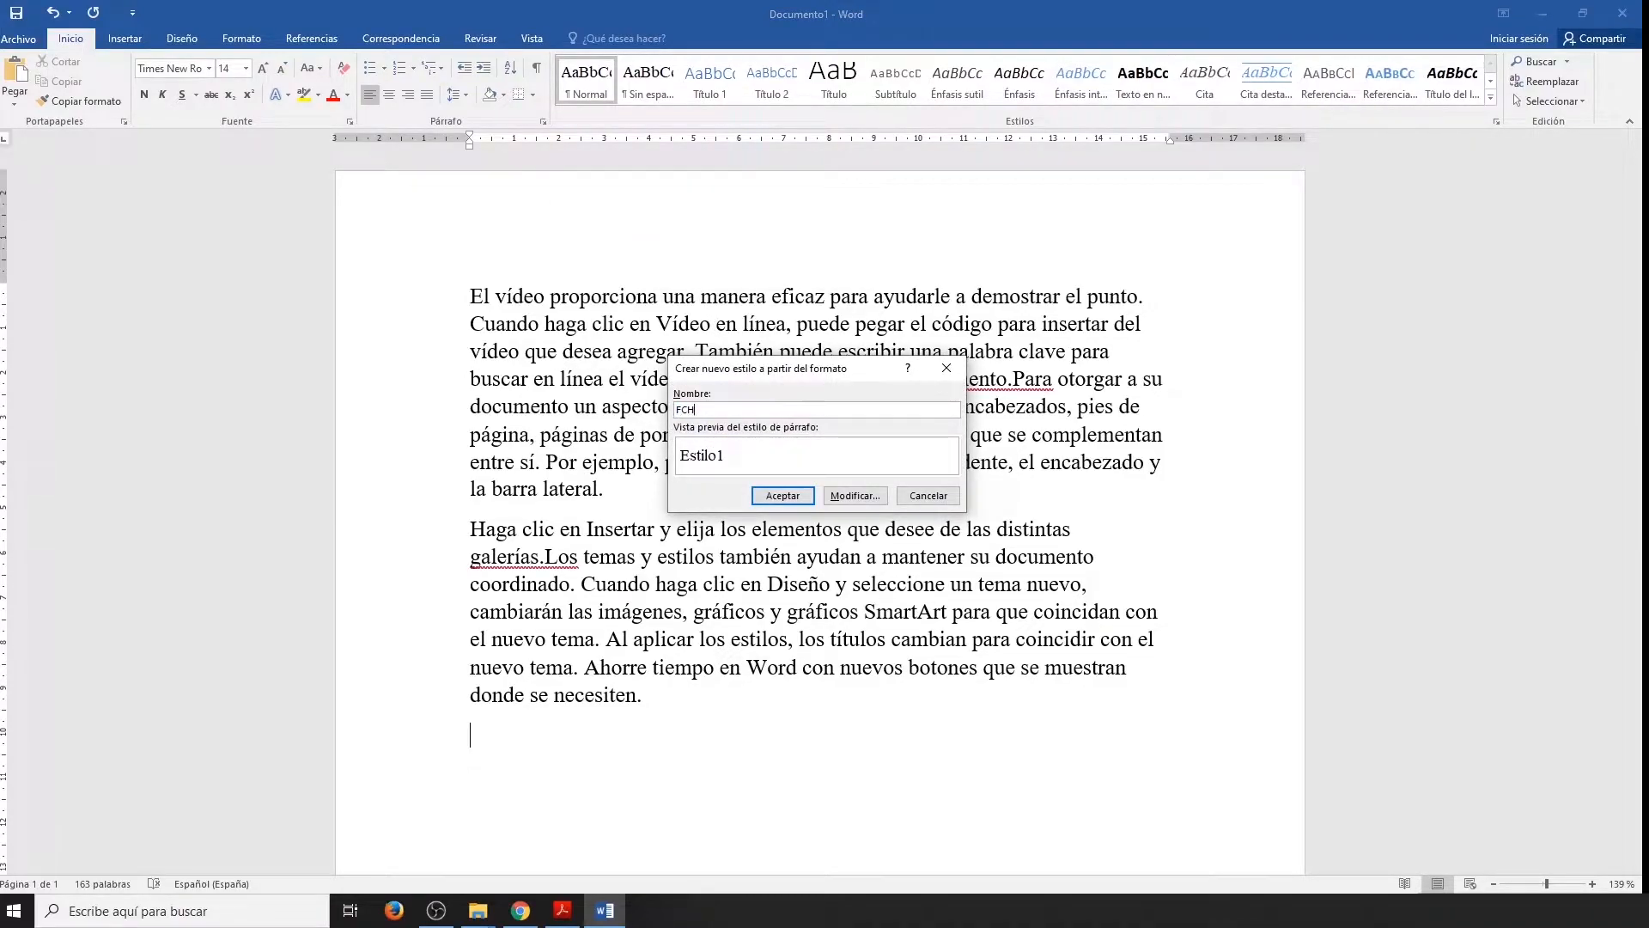
{"action": "left_click", "coordinate": [848, 496]}
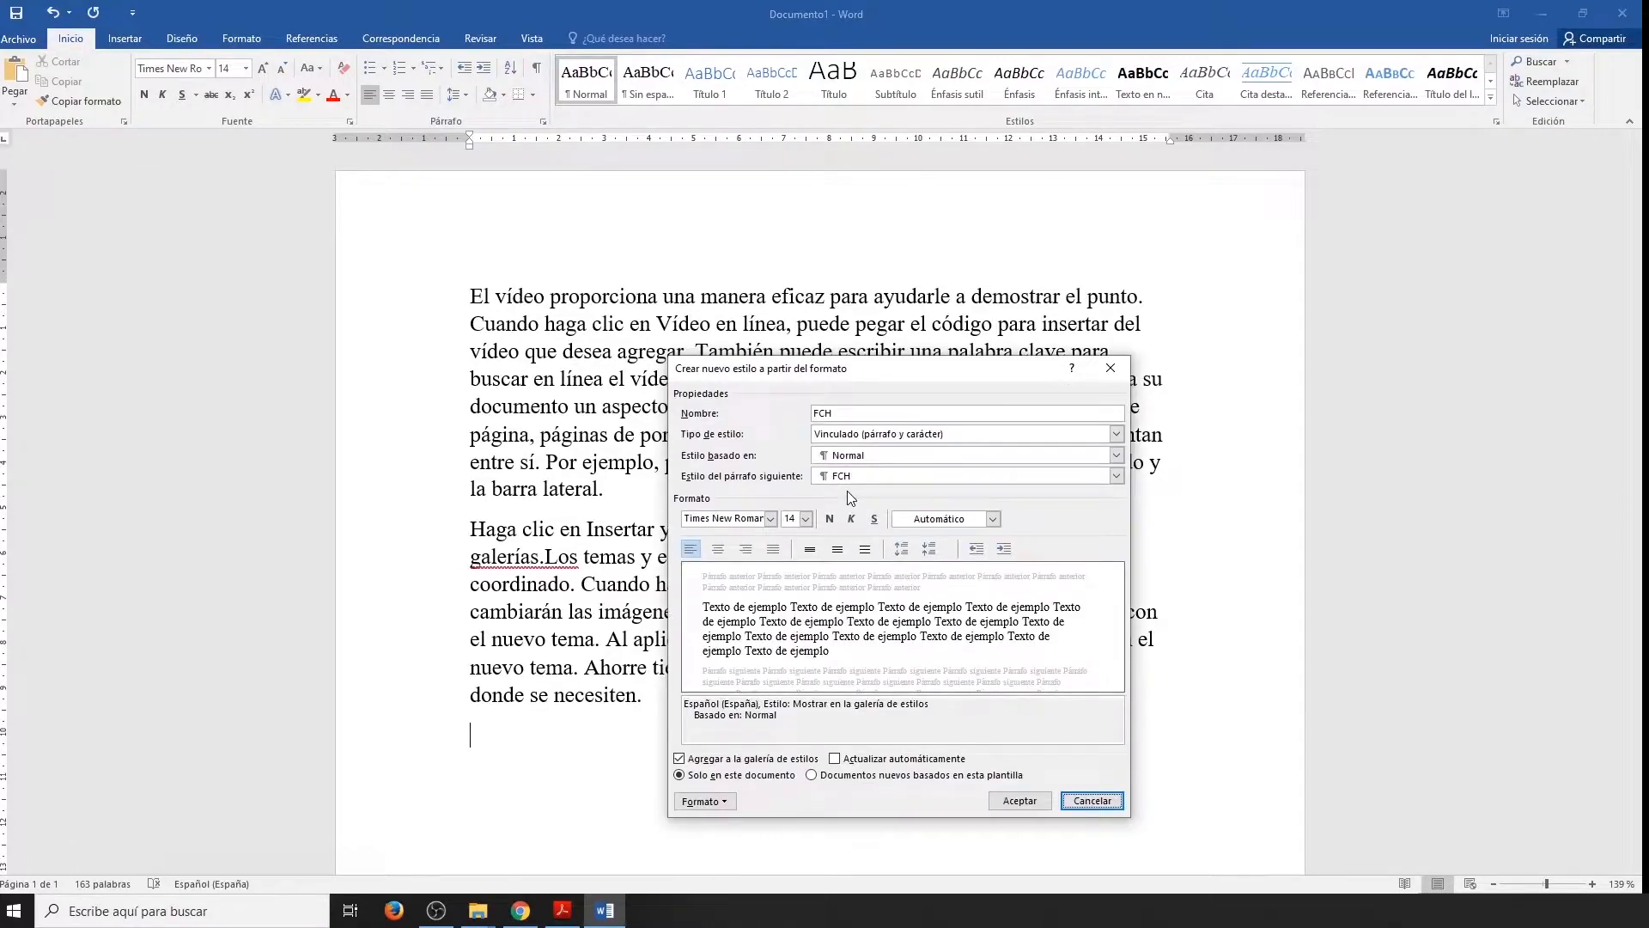
Define the FCH style as Arial Black, 12 pt, purple and centred, and save it.
{"action": "left_click", "coordinate": [770, 520]}
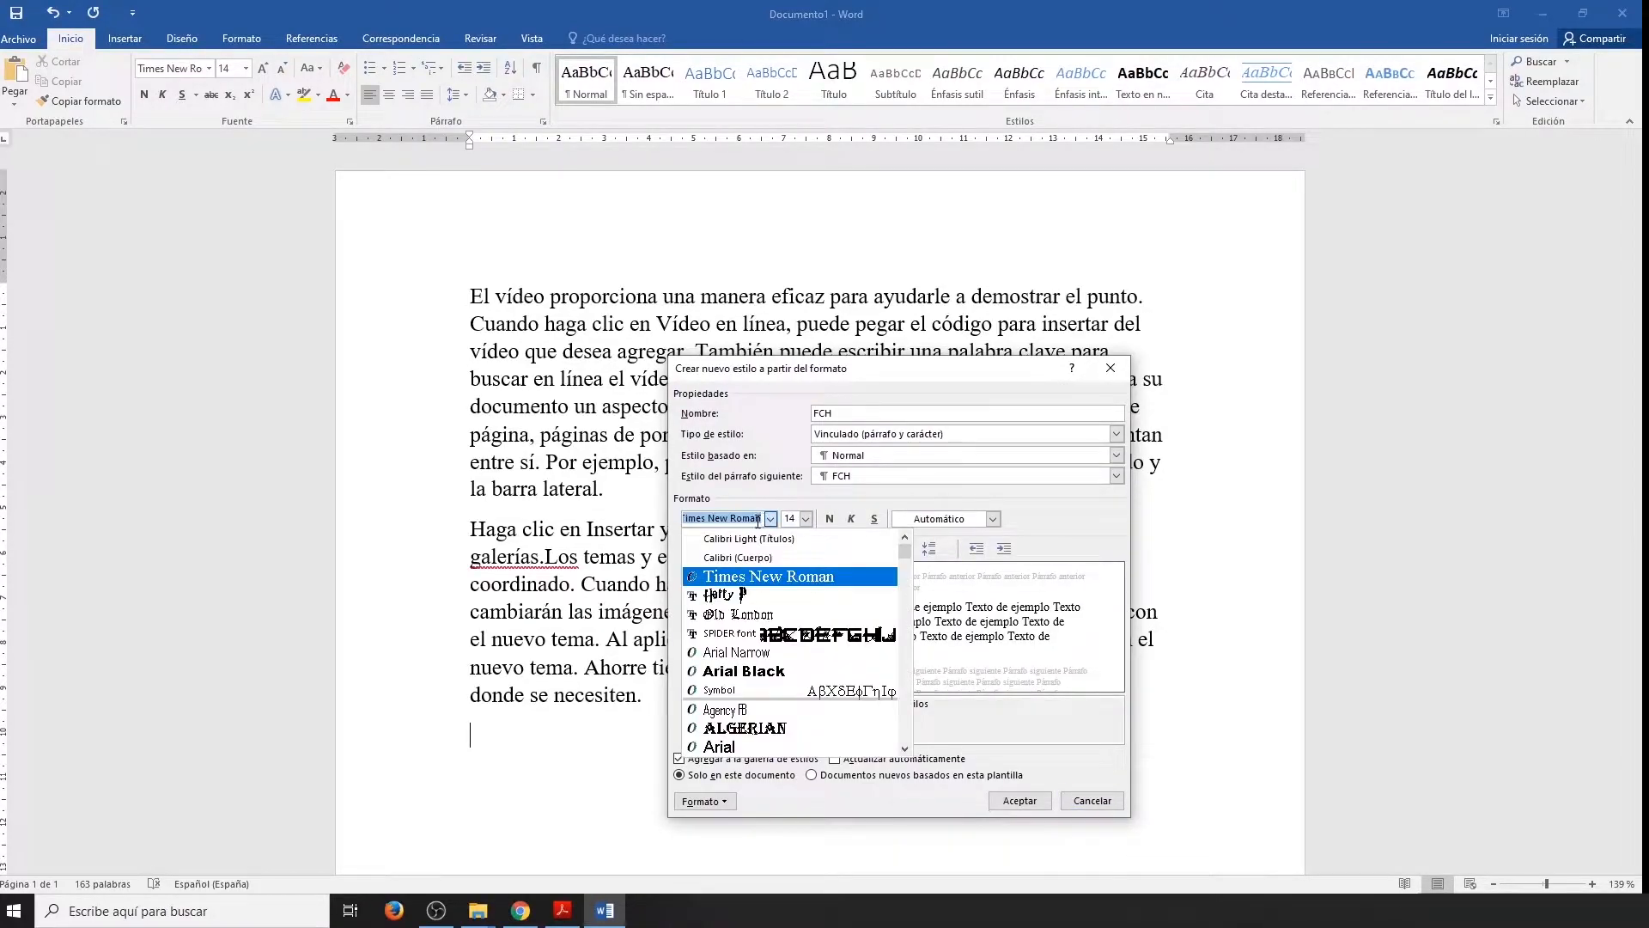
{"action": "left_click", "coordinate": [739, 671]}
{"action": "left_click", "coordinate": [806, 519]}
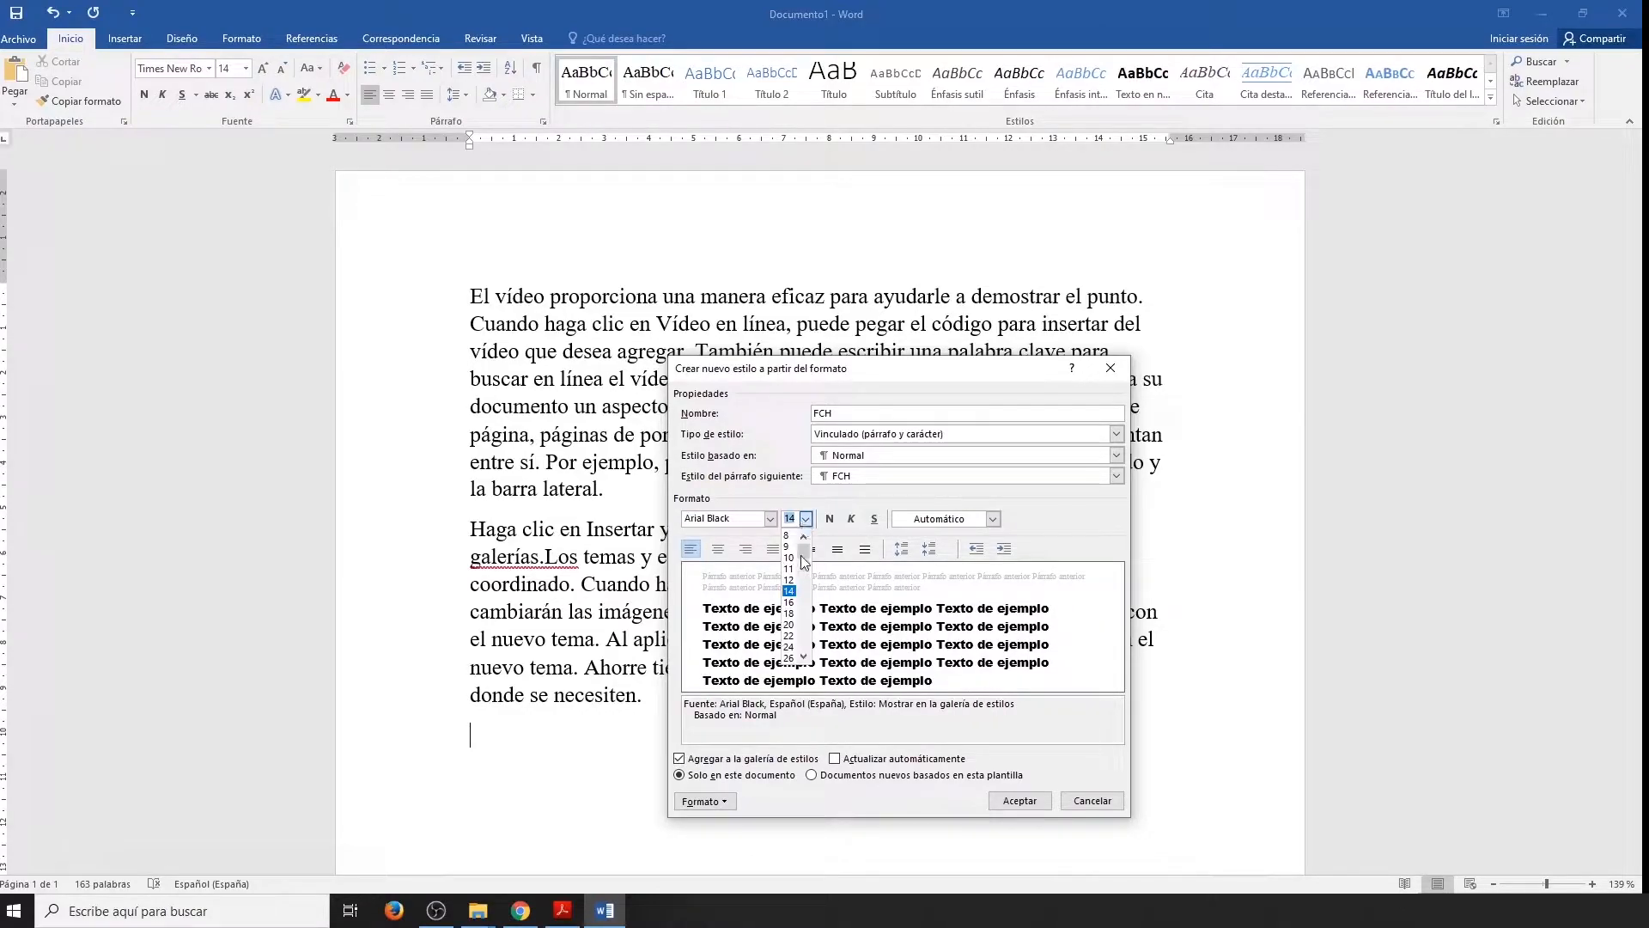
{"action": "left_click", "coordinate": [791, 580]}
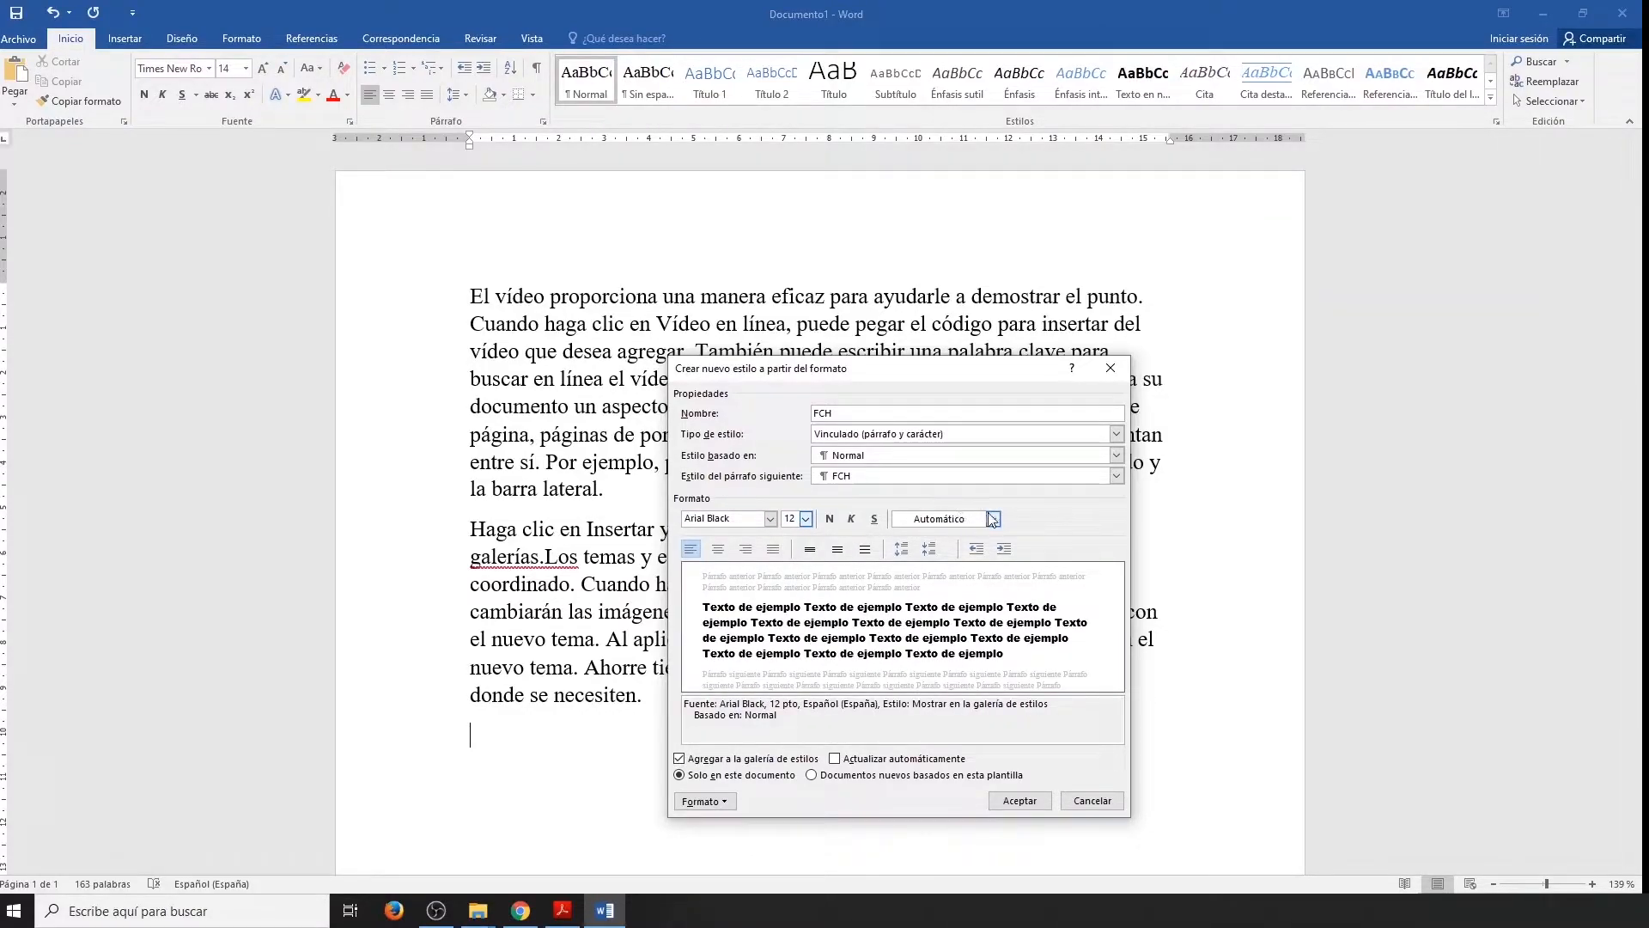
{"action": "left_click", "coordinate": [992, 519]}
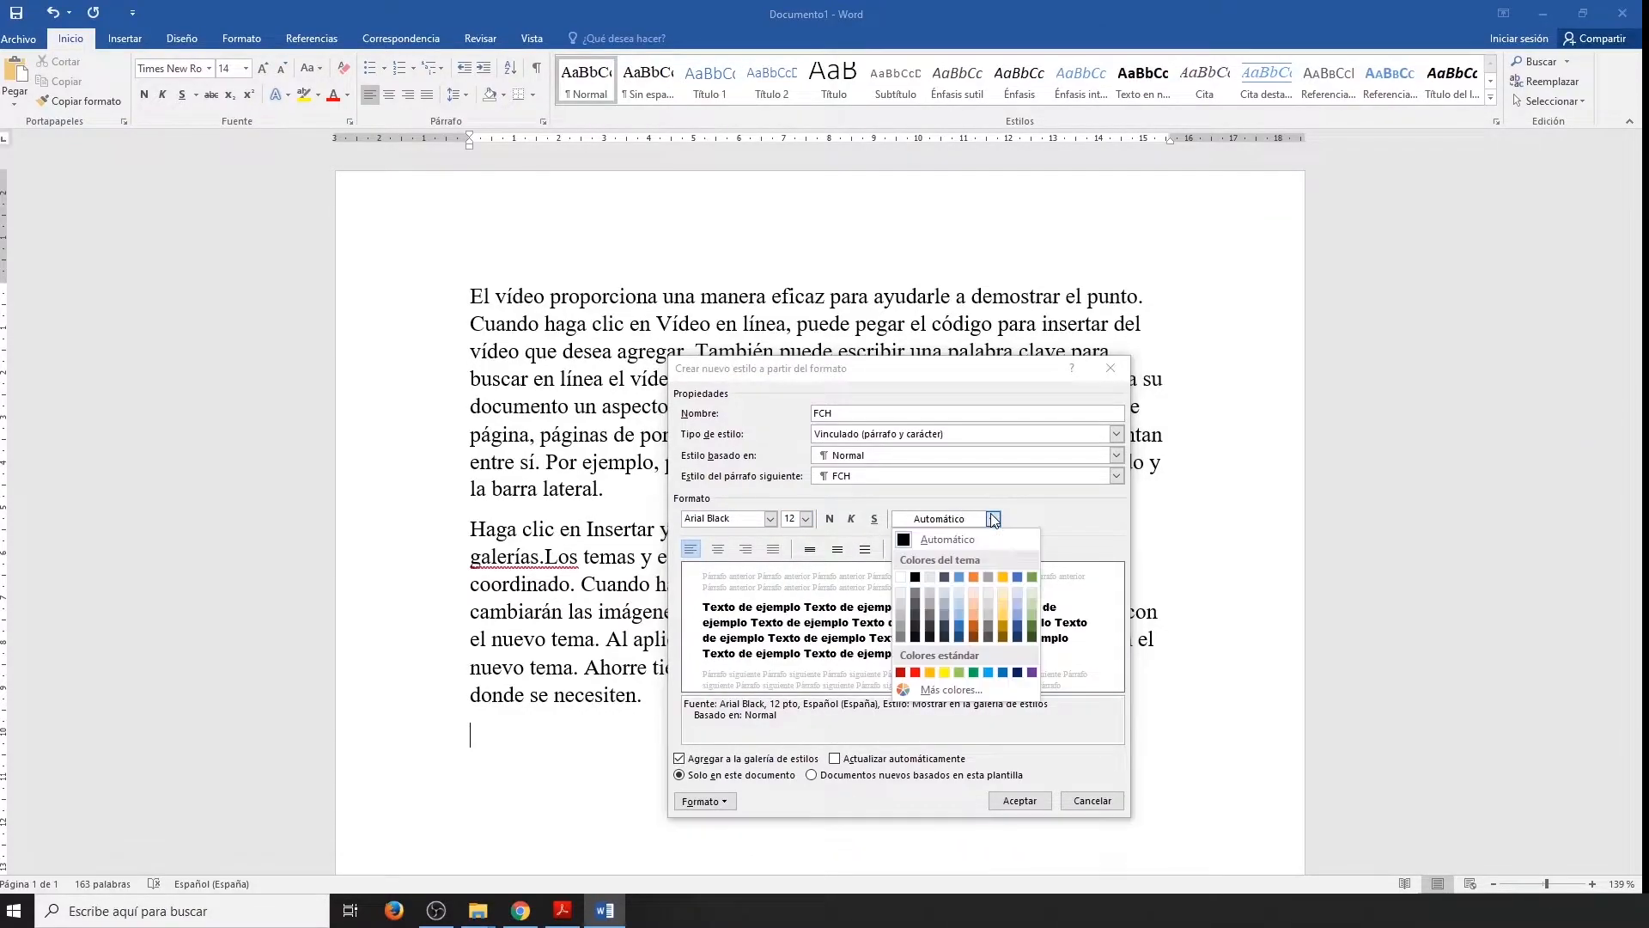
{"action": "left_click", "coordinate": [1031, 673]}
{"action": "left_click", "coordinate": [719, 549]}
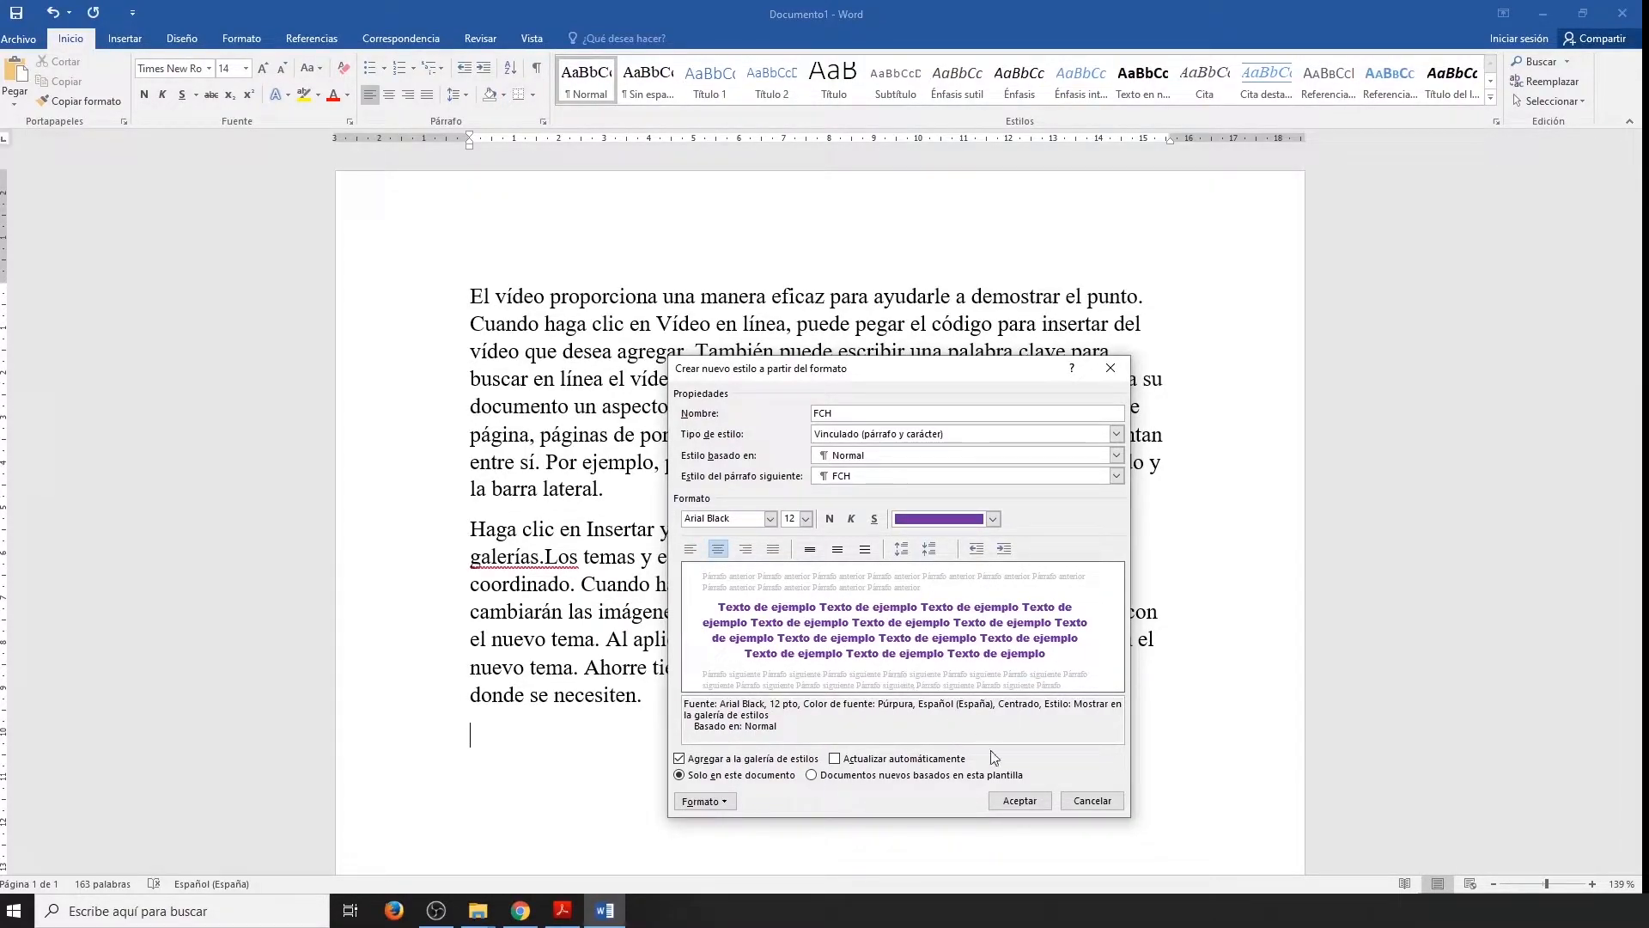
{"action": "left_click", "coordinate": [1020, 800]}
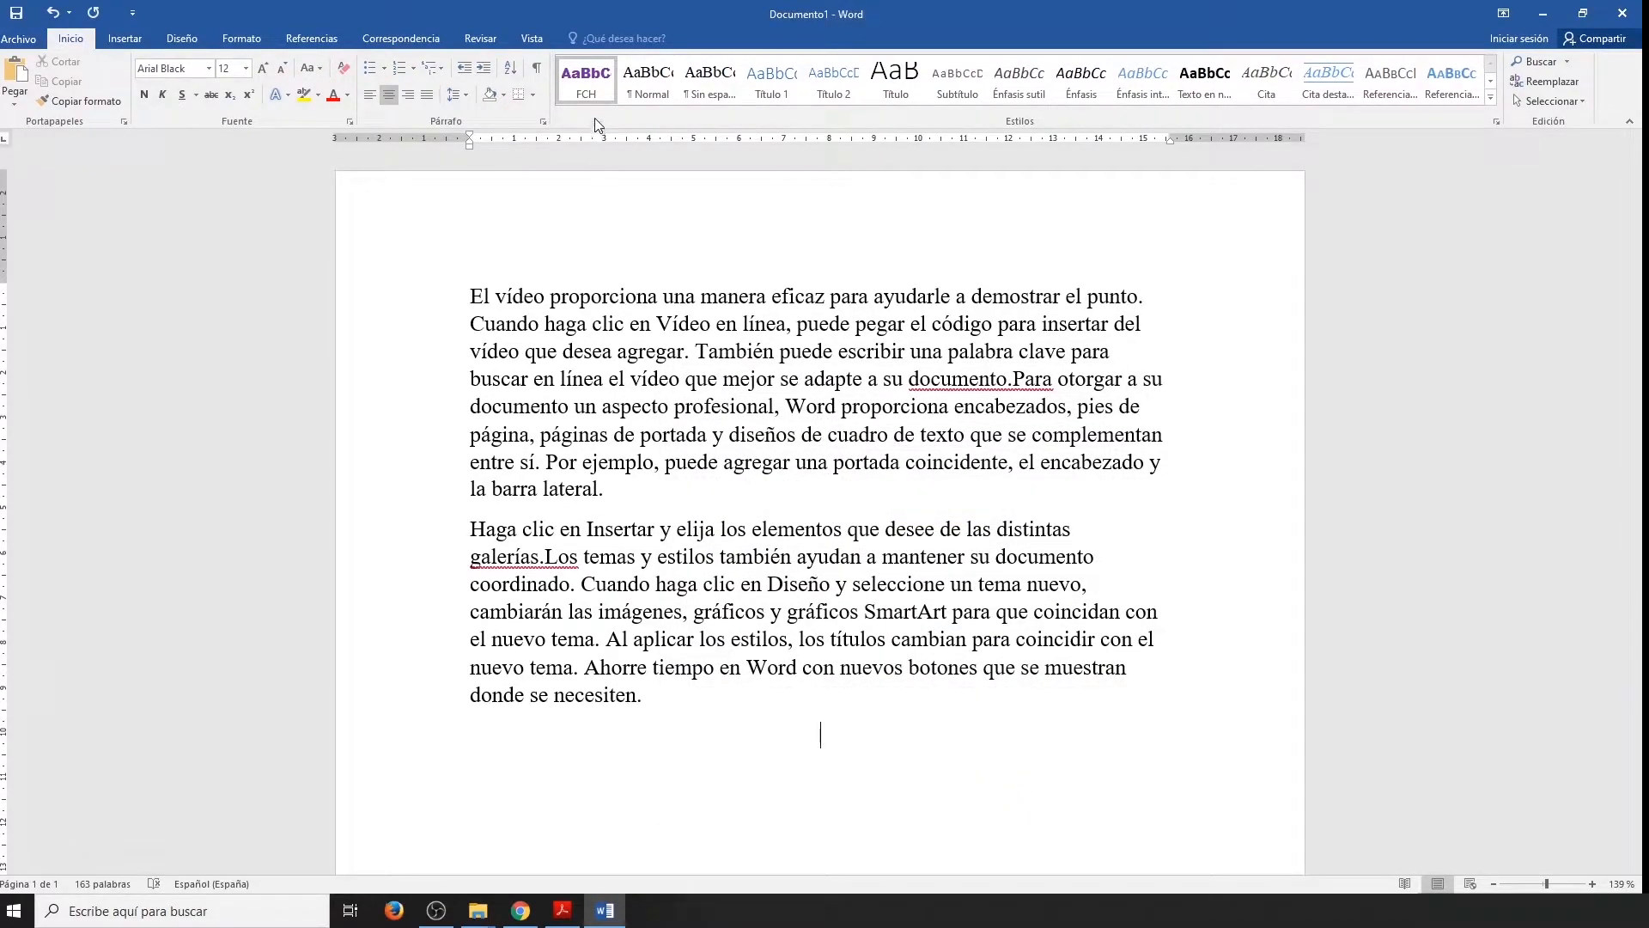
Apply the FCH style to the second paragraph, beginning "Haga clic en Insertar".
{"action": "left_click_drag", "start_coordinate": [653, 722], "coordinate": [478, 531]}
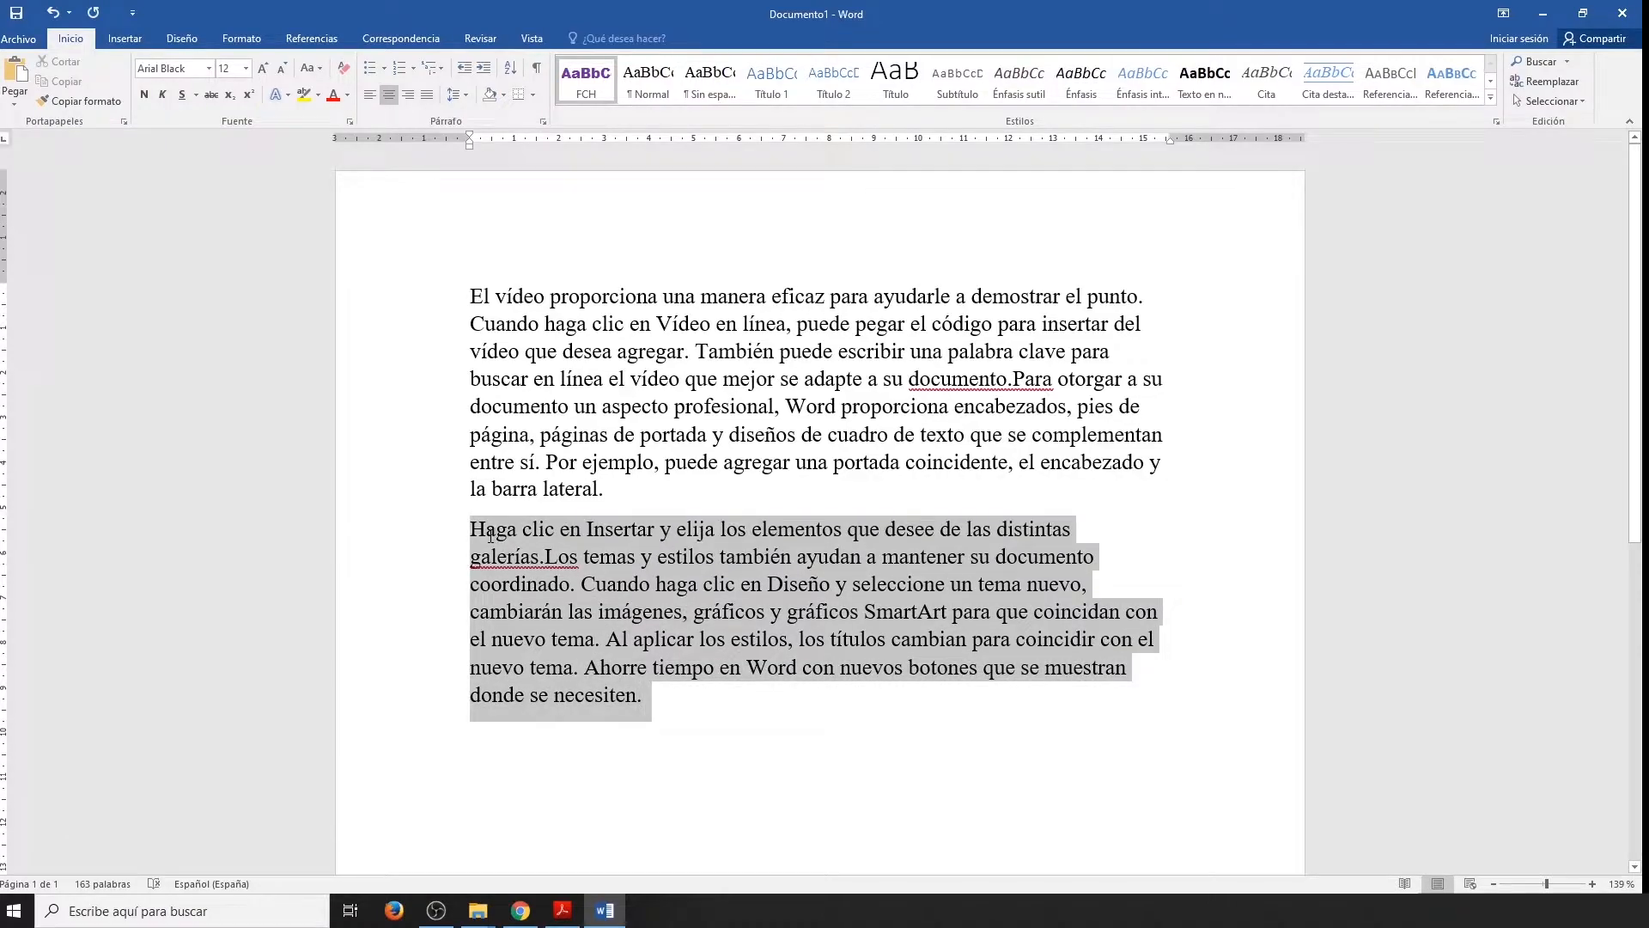
{"action": "left_click", "coordinate": [582, 81]}
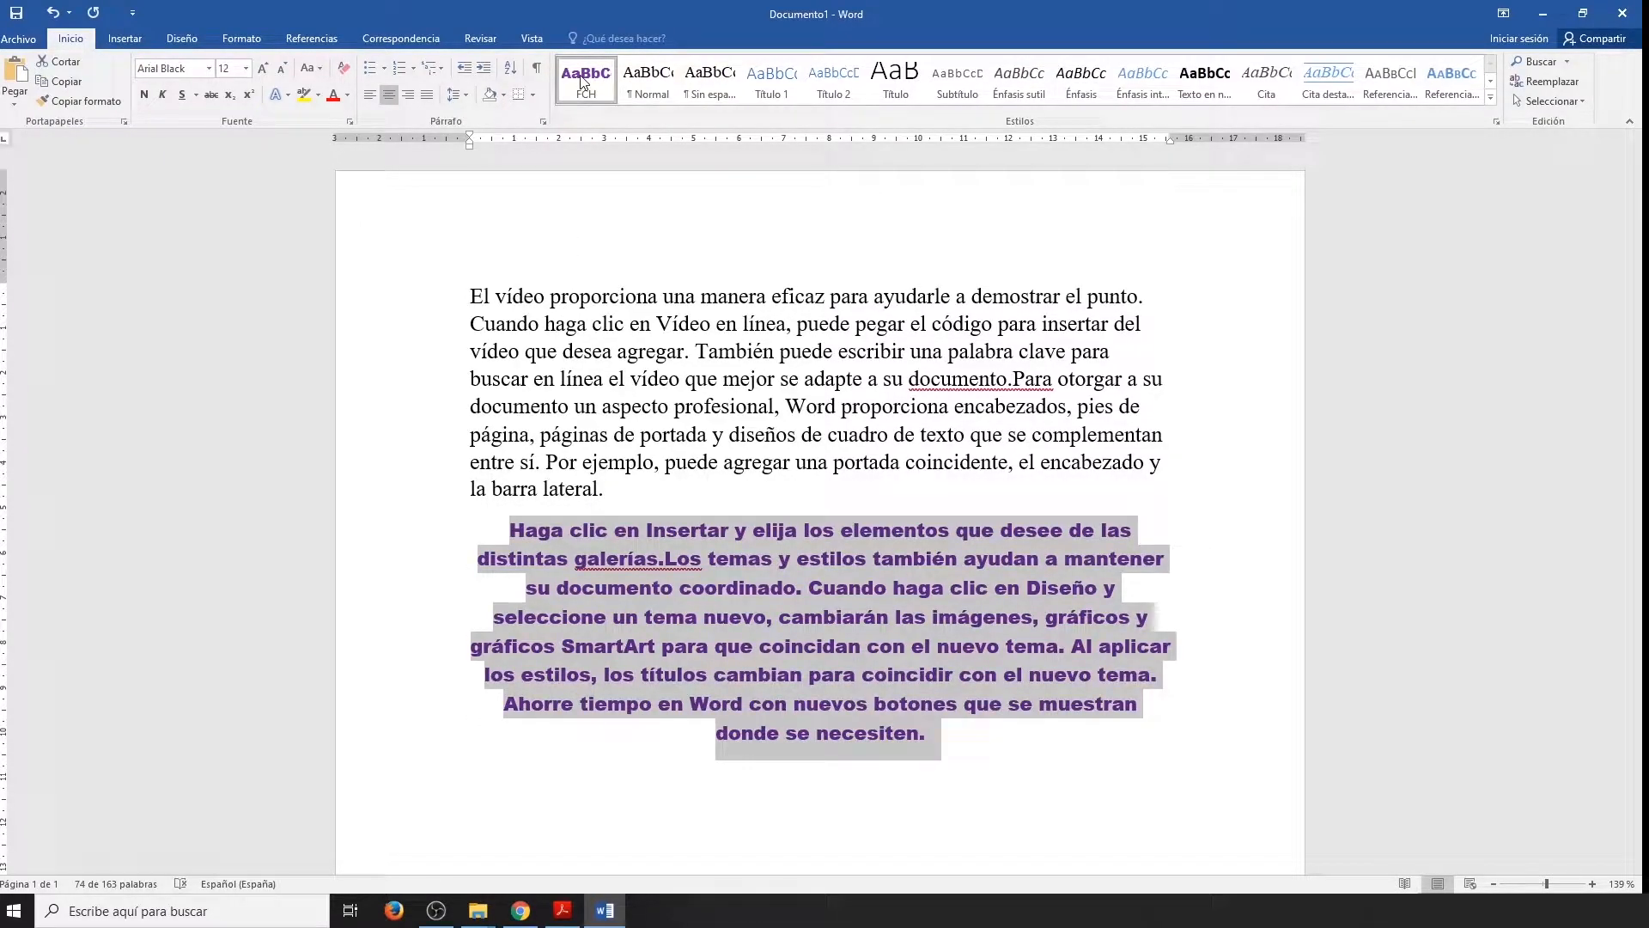
{"action": "left_click", "coordinate": [1004, 784]}
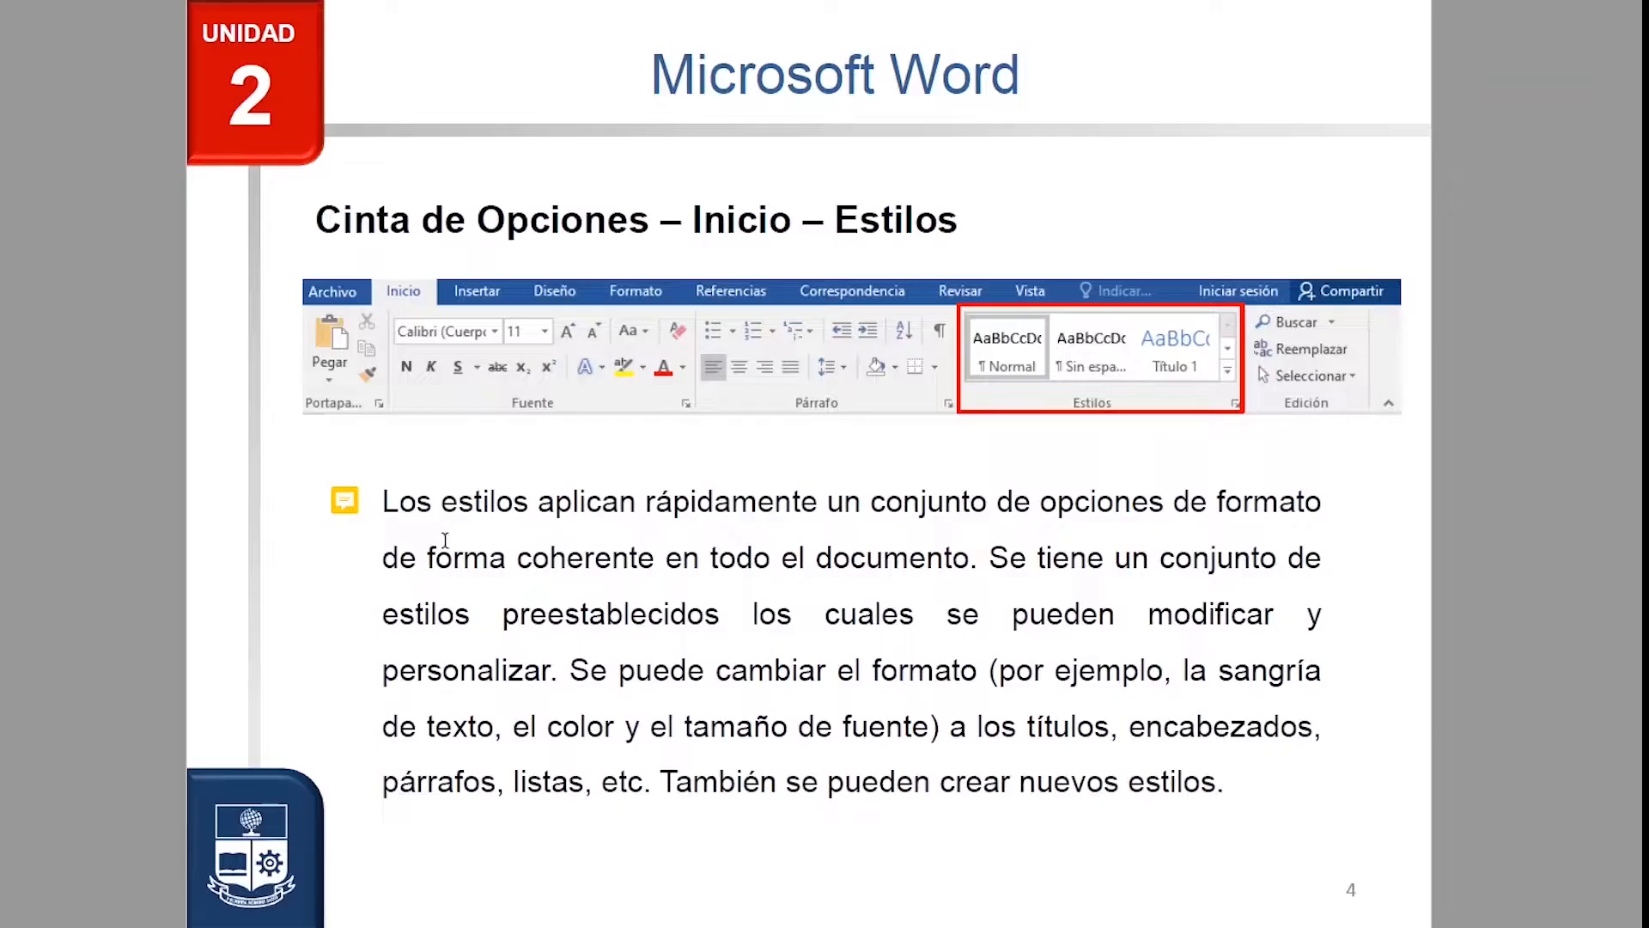
{"action": "mouse_move", "coordinate": [354, 507]}
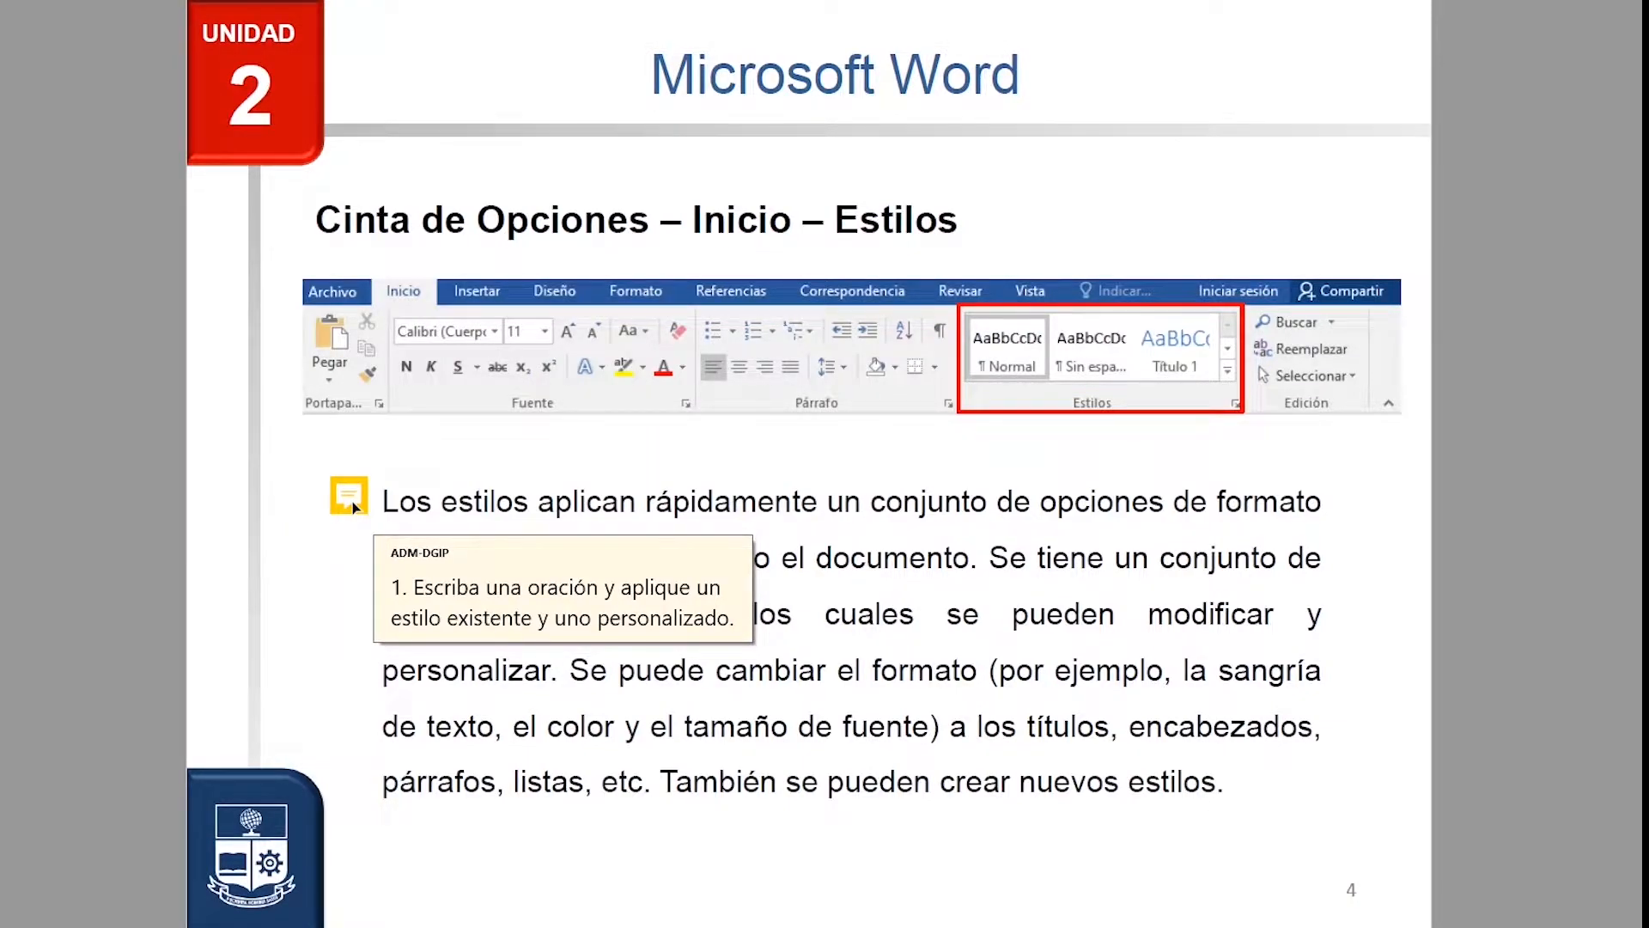
{"action": "left_click", "coordinate": [625, 574]}
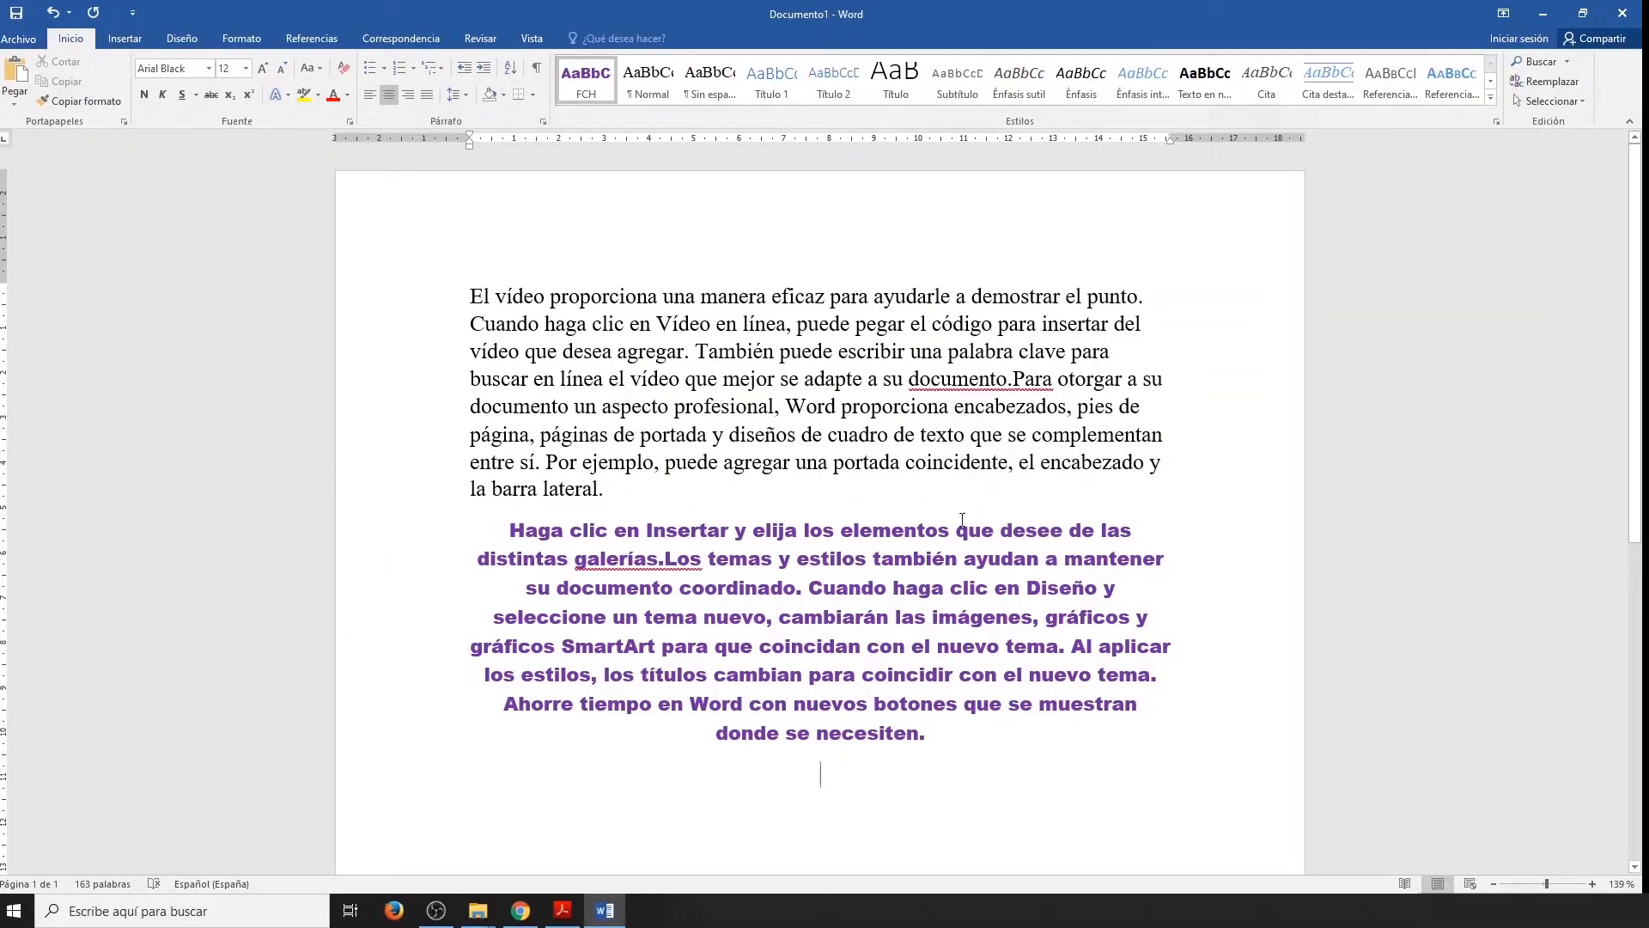
Search the document for "vídeo" and go through its occurrences up to the last one.
{"action": "left_click", "coordinate": [1541, 63]}
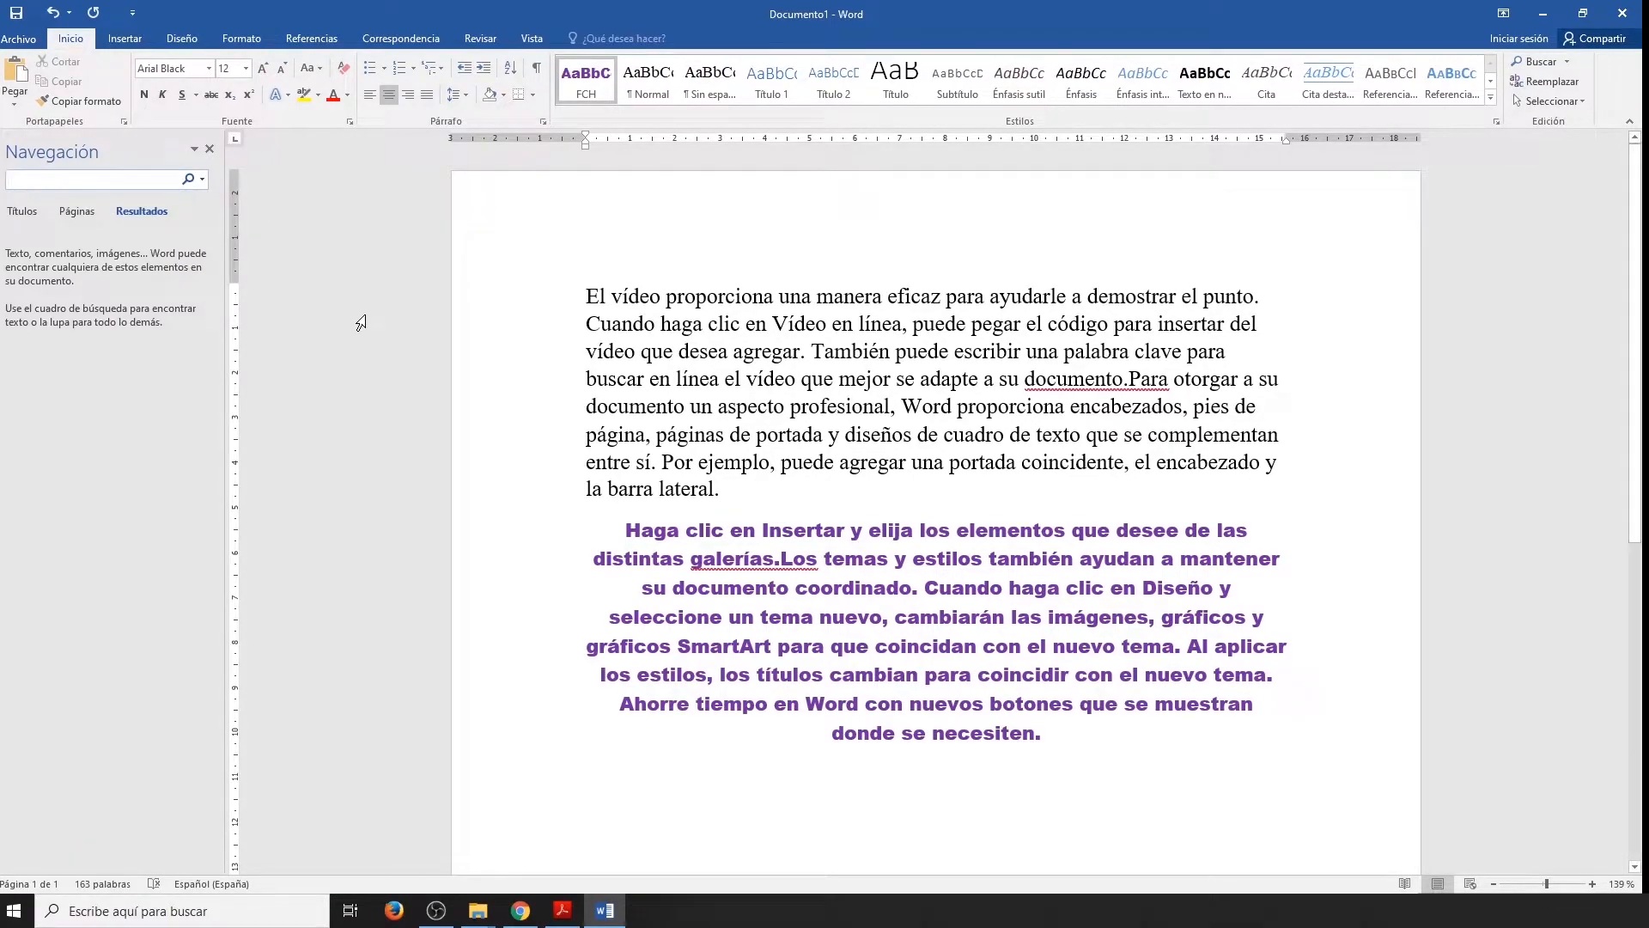
{"action": "type", "text": "vídeo"}
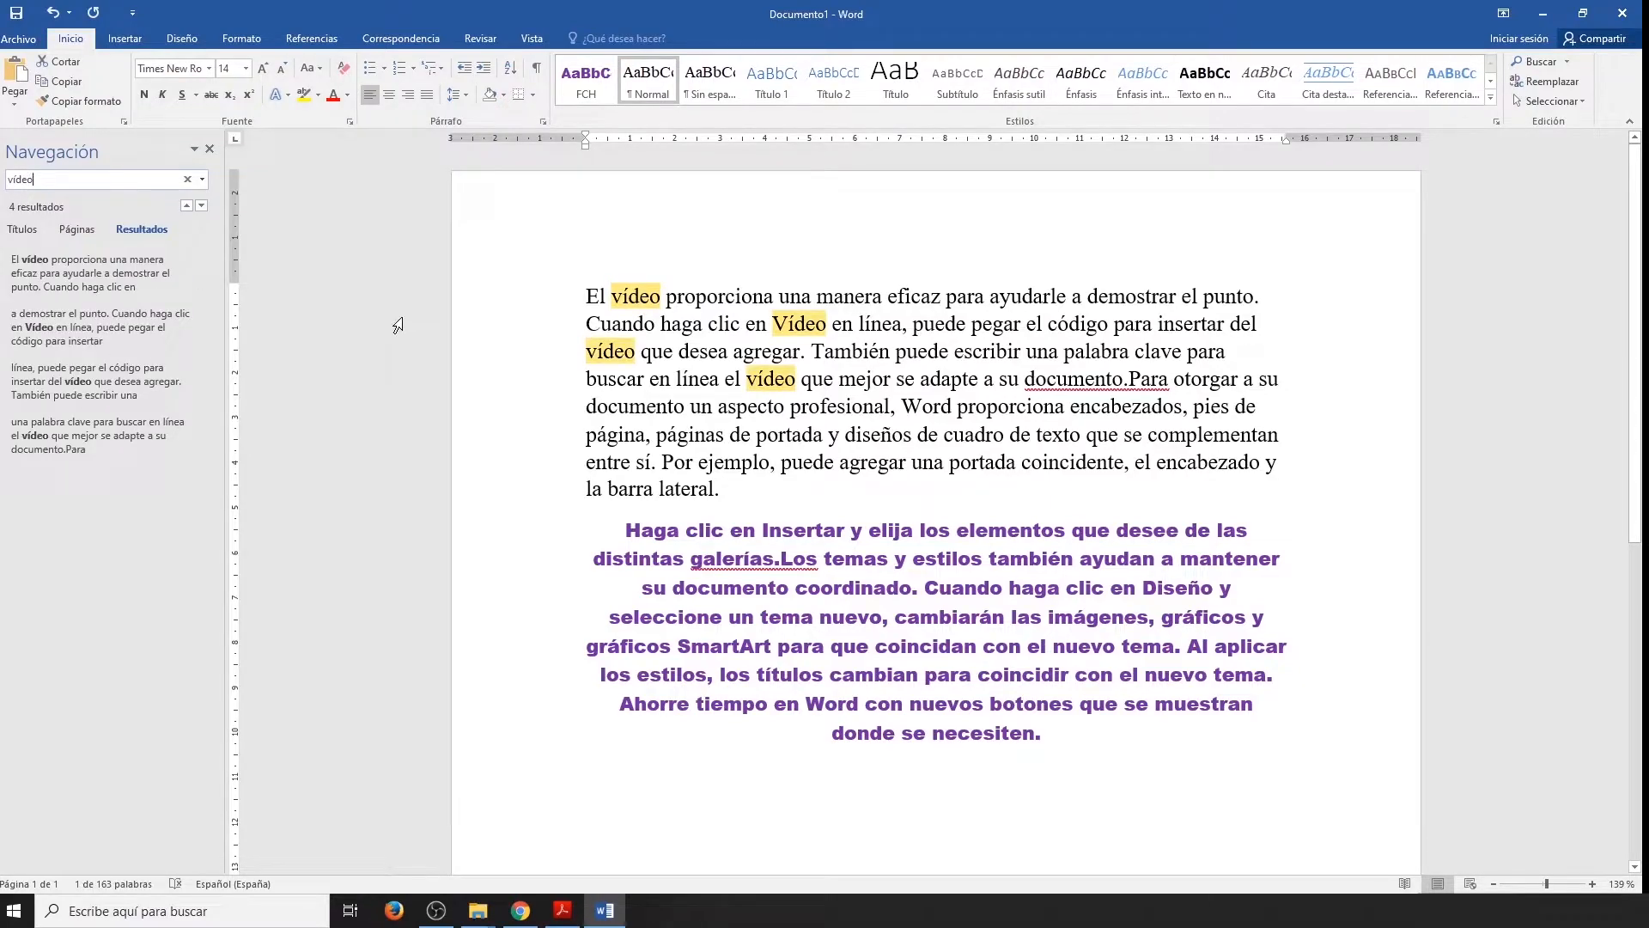
{"action": "left_click", "coordinate": [152, 281]}
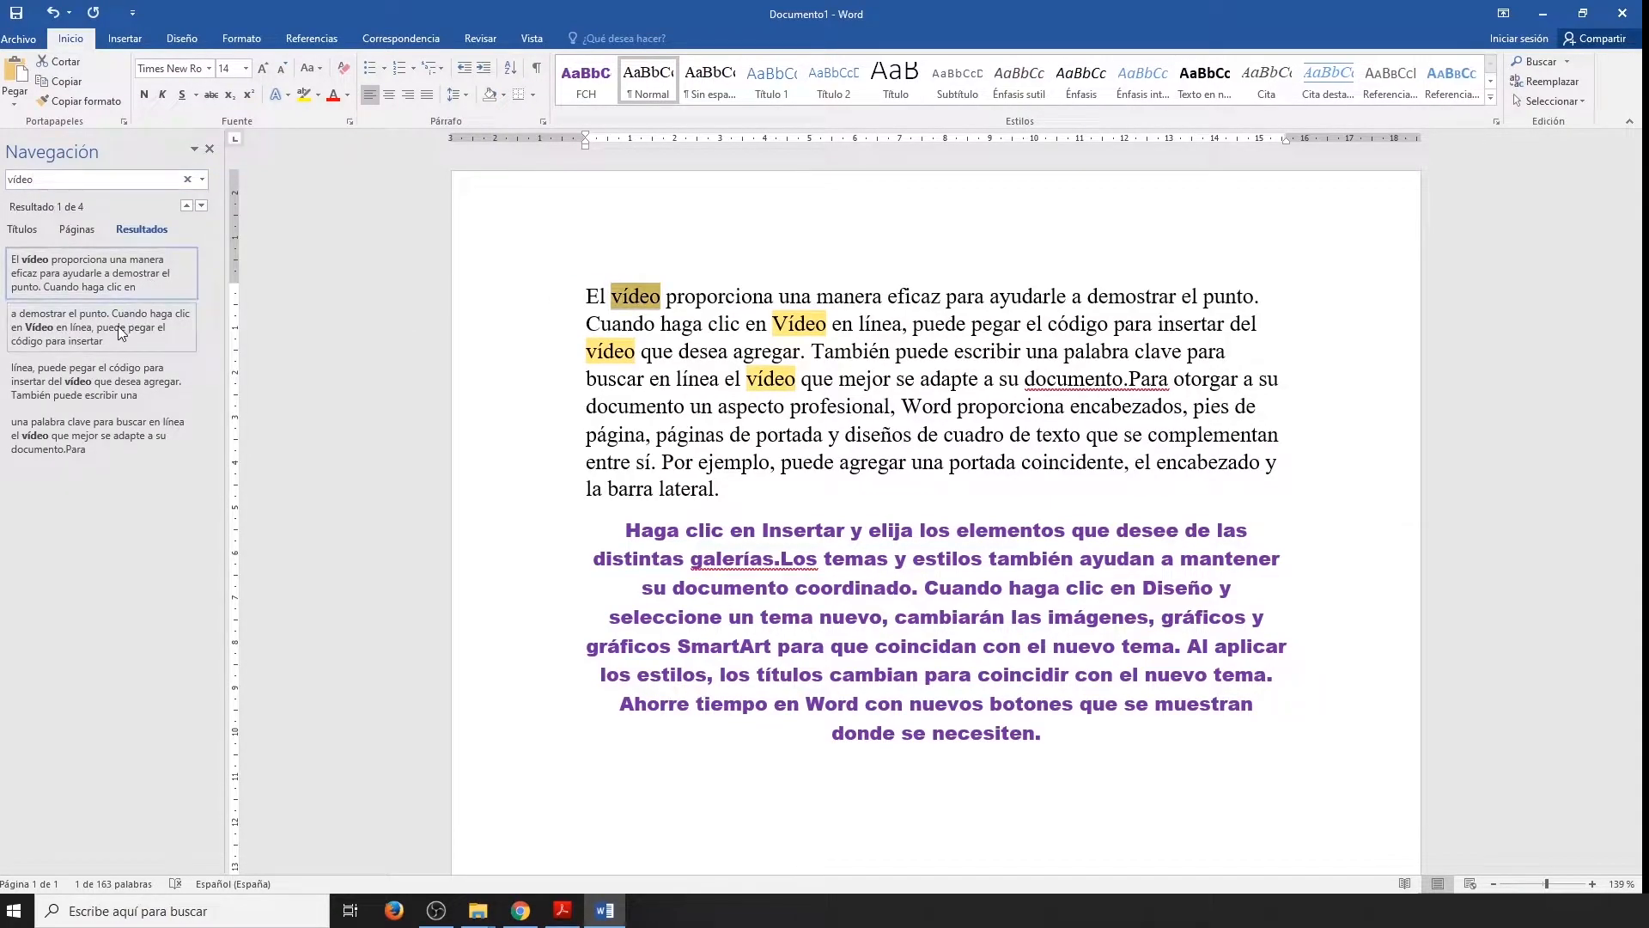
{"action": "left_click", "coordinate": [111, 371]}
{"action": "left_click", "coordinate": [108, 422]}
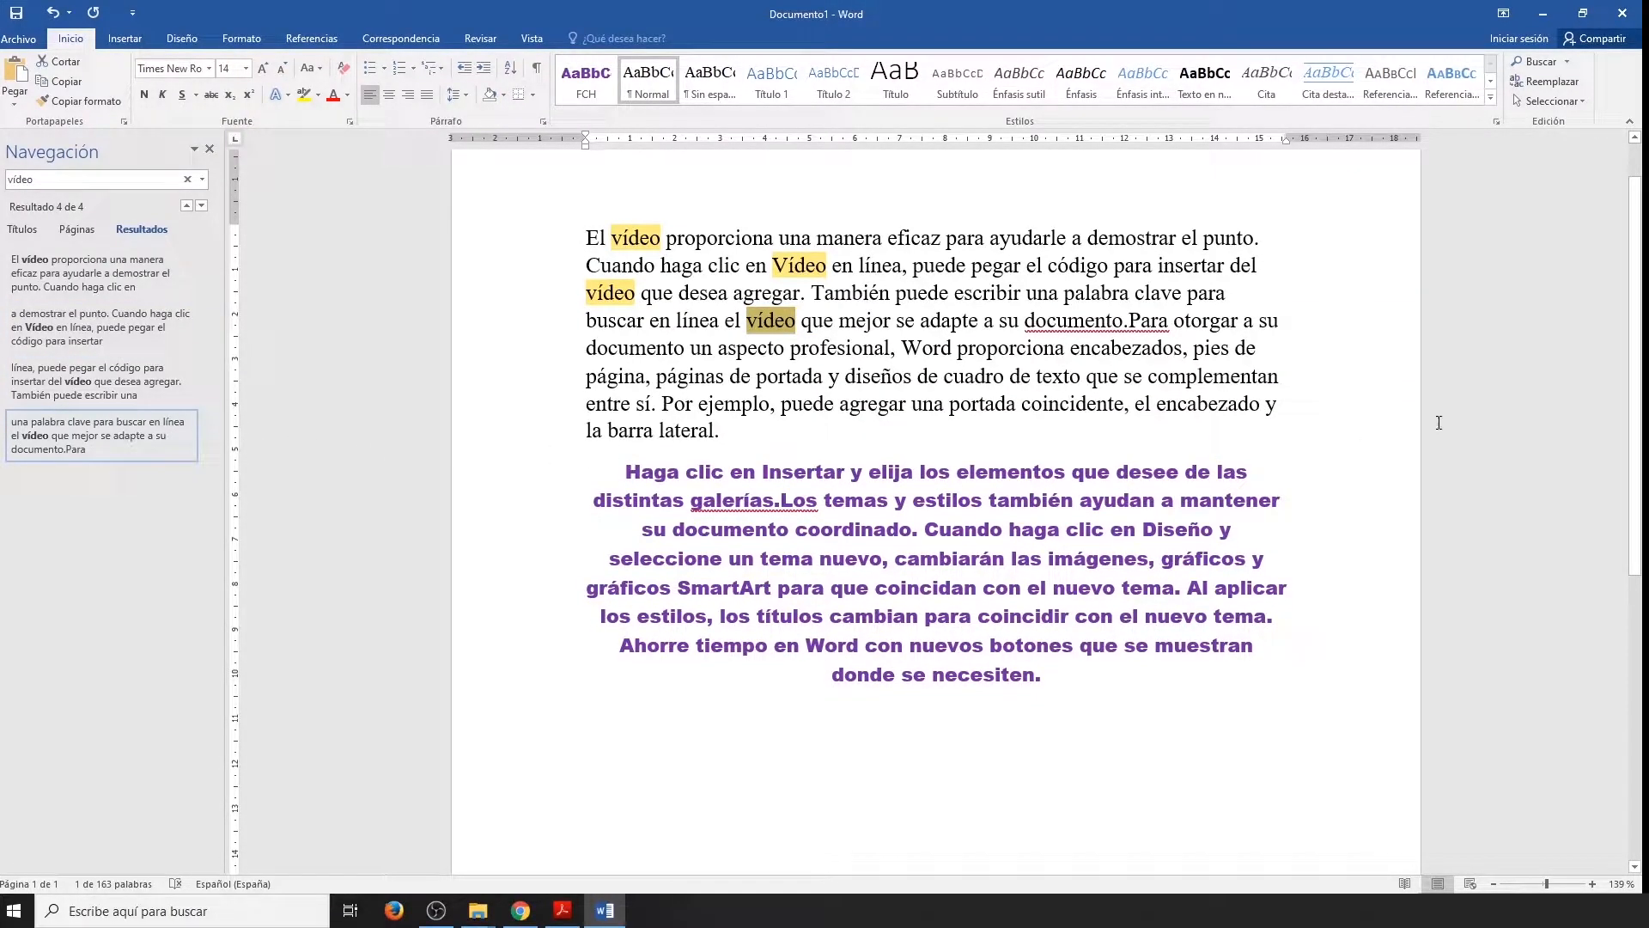
Replace all occurrences of "vídeo" with "GRABACIÓN" throughout the document, continuing the search from the beginning.
{"action": "left_click", "coordinate": [1516, 86]}
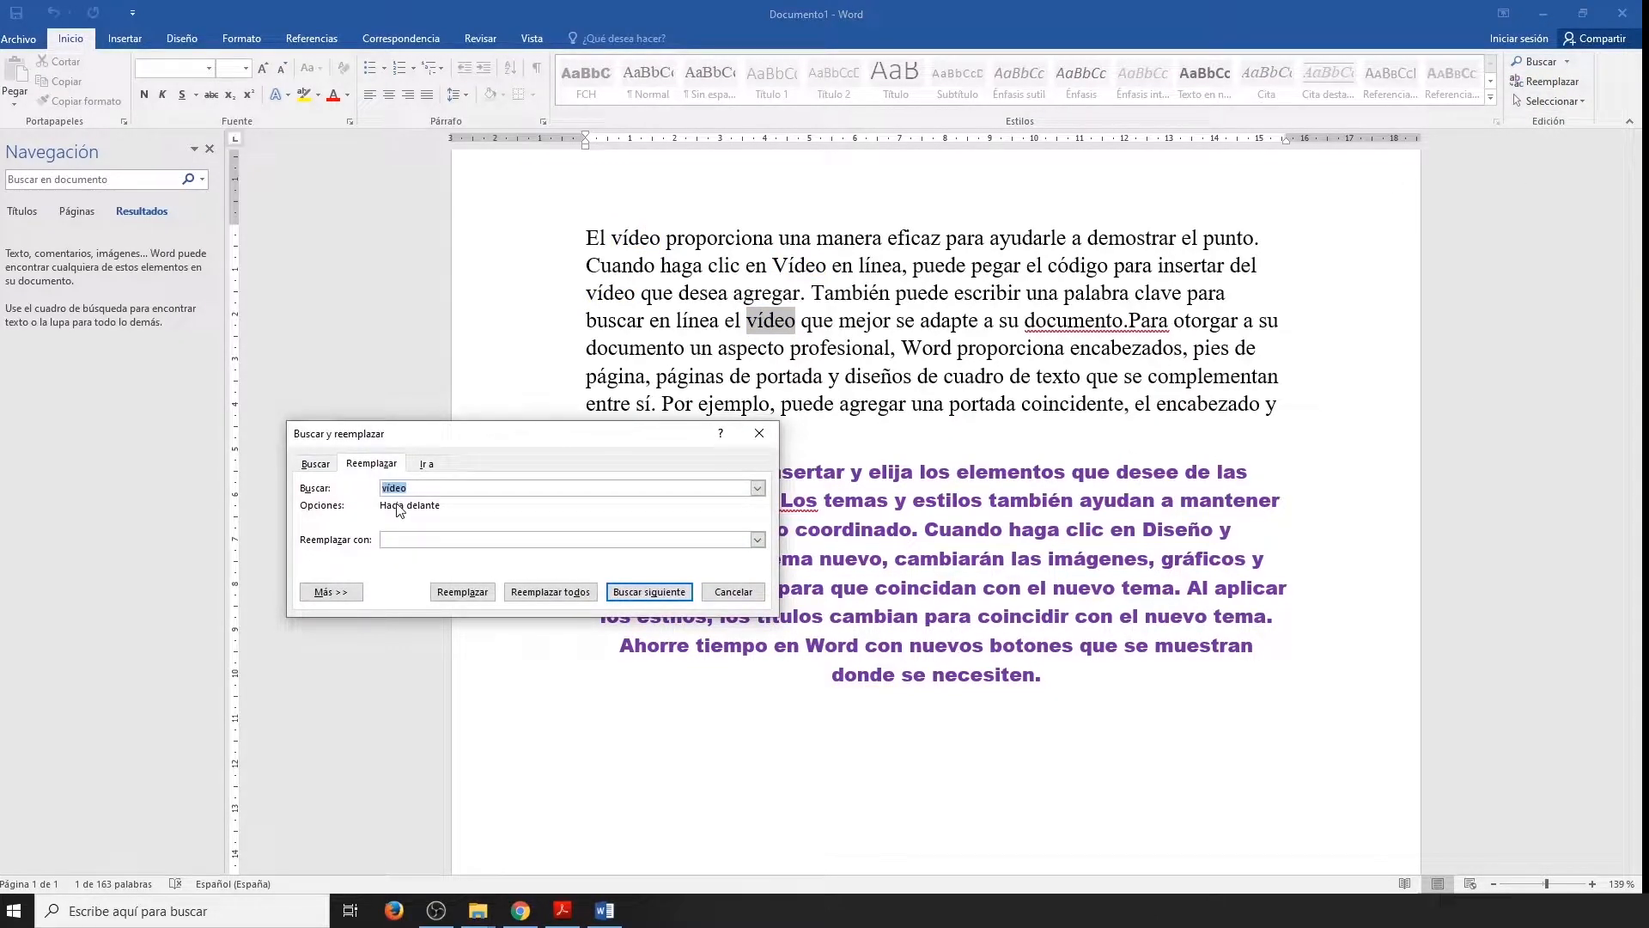
{"action": "left_click", "coordinate": [404, 539]}
{"action": "type", "text": "GRABACIÓN"}
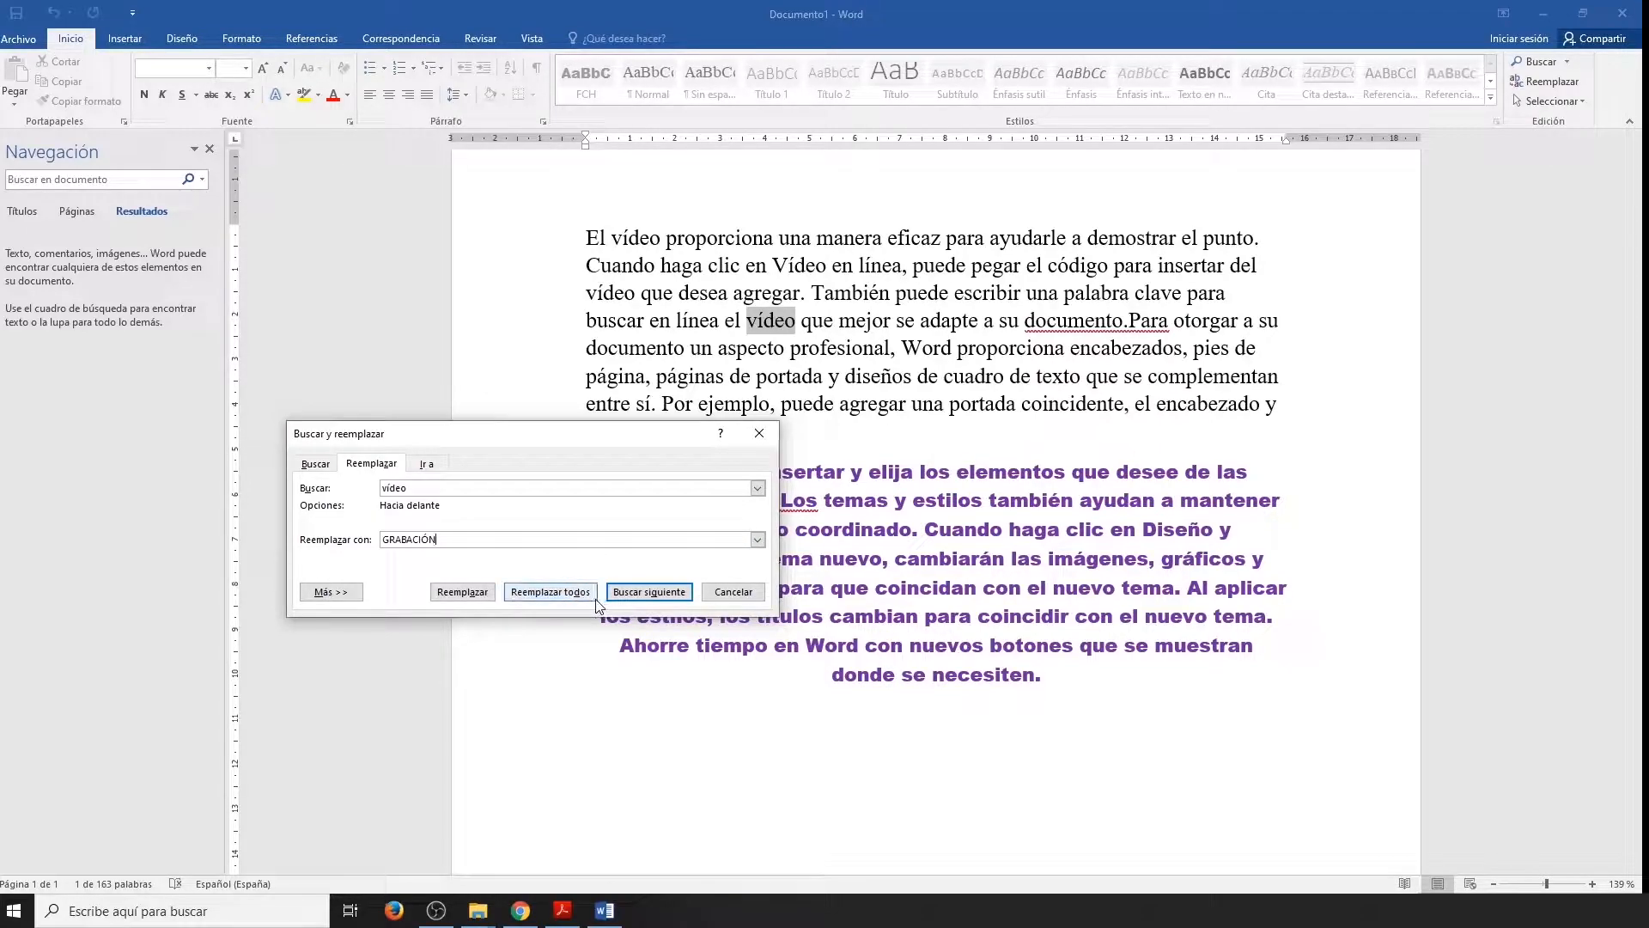
{"action": "left_click", "coordinate": [551, 591]}
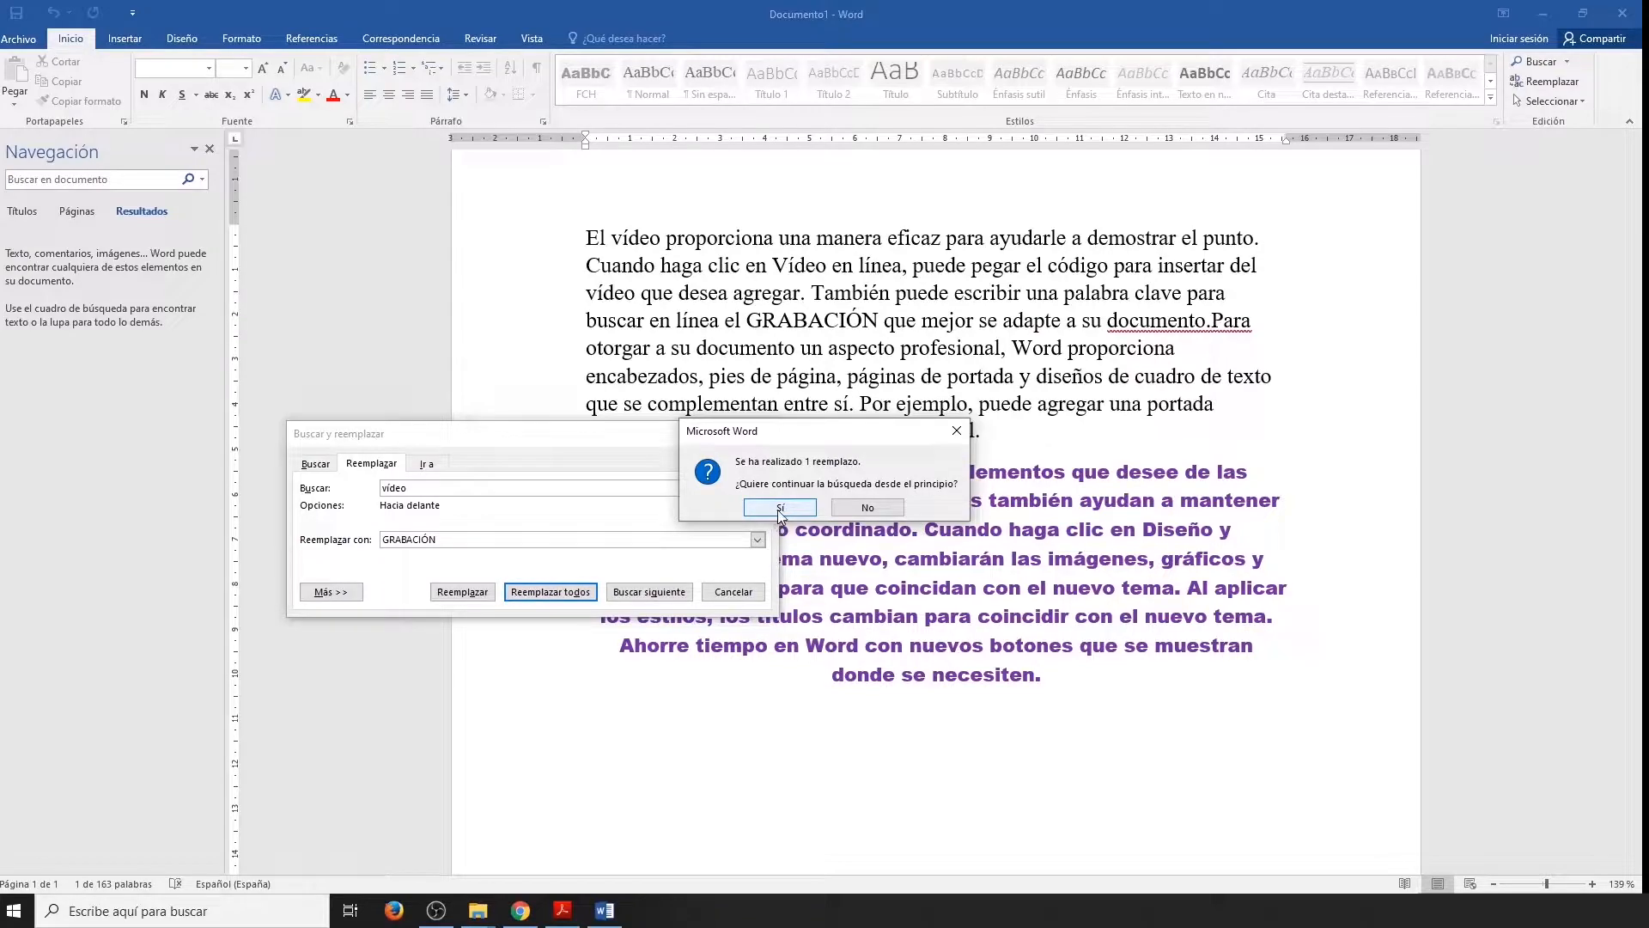
{"action": "left_click", "coordinate": [823, 503]}
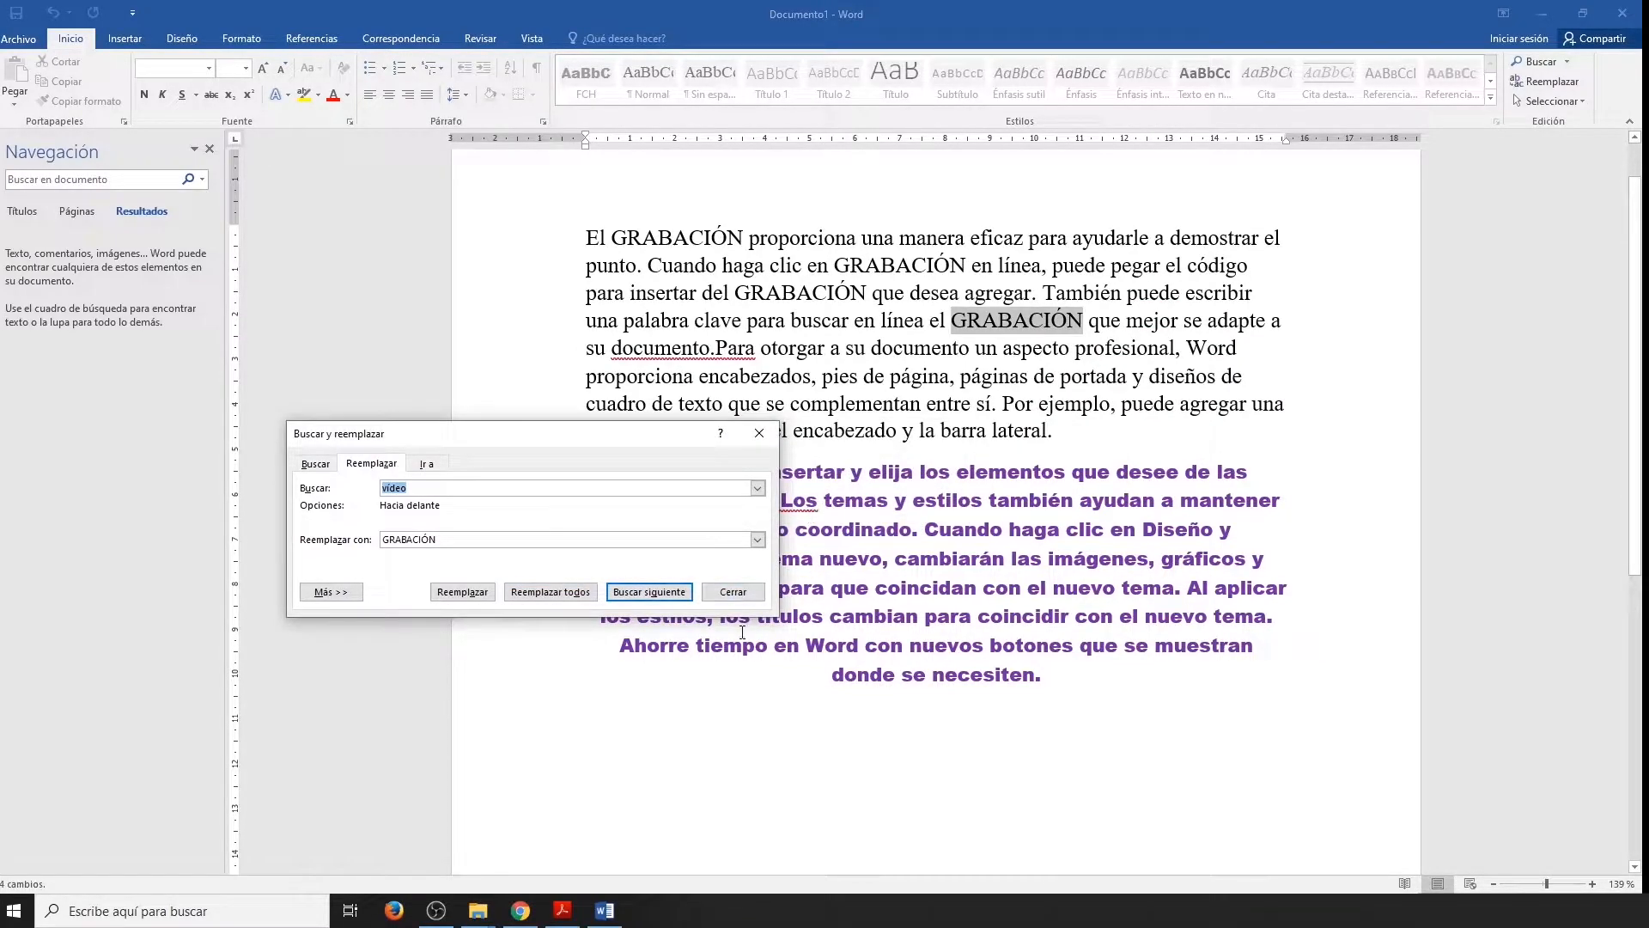
{"action": "left_click", "coordinate": [733, 596]}
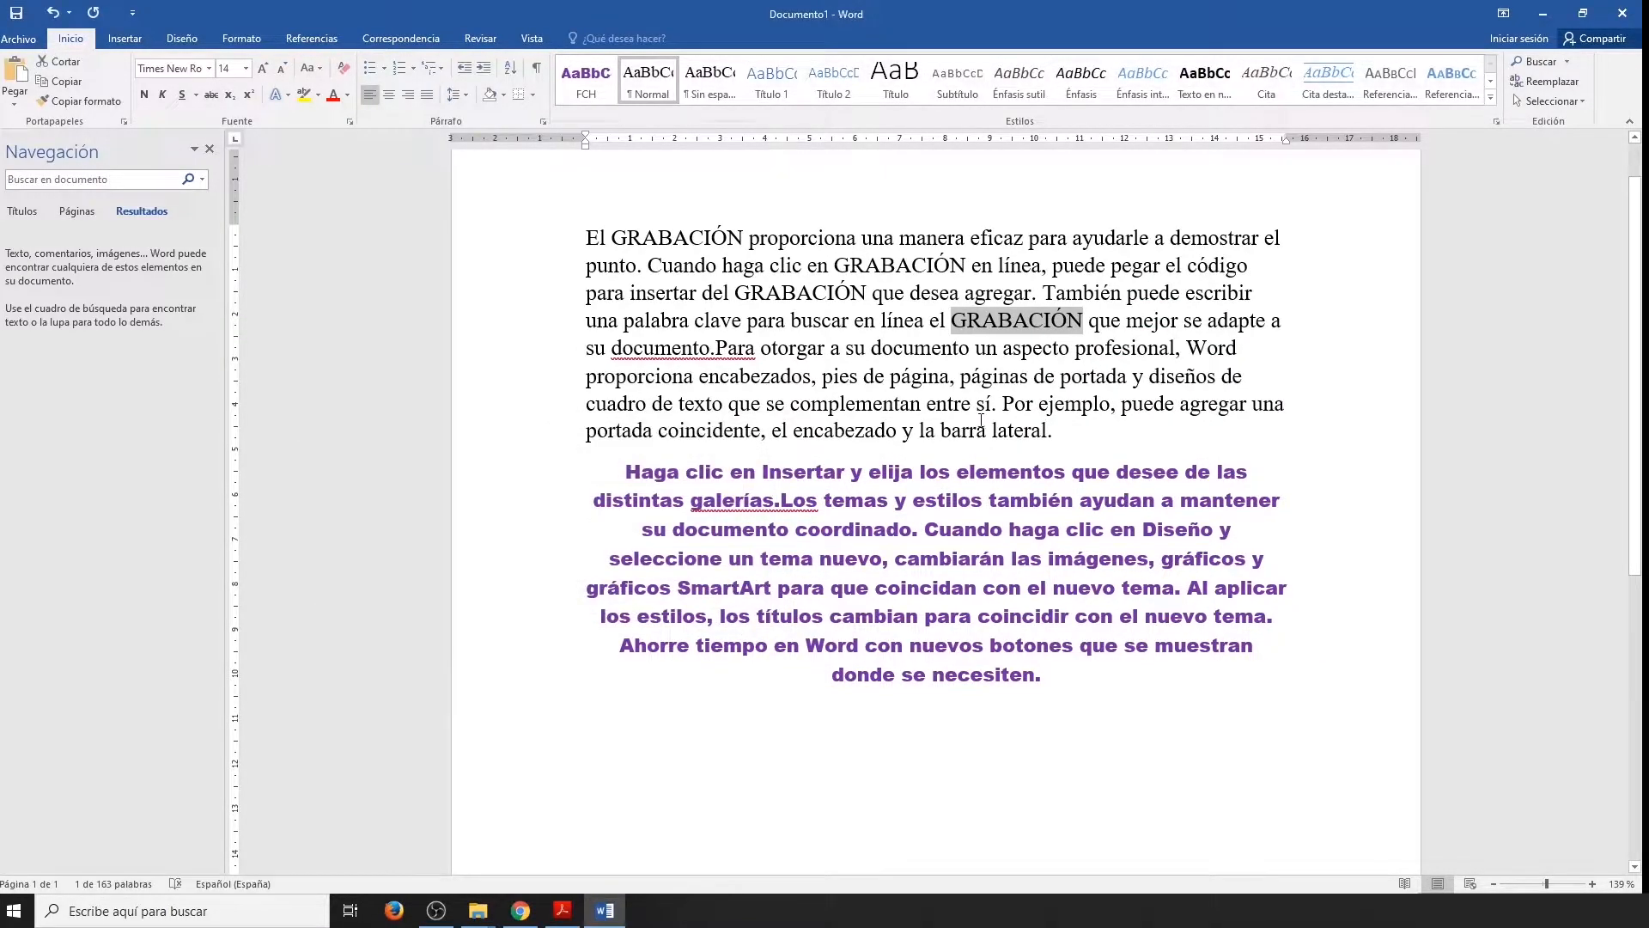
Search the document for "GRABACIÓN" to check the replaced words.
{"action": "left_click", "coordinate": [121, 186]}
{"action": "type", "text": "GR"}
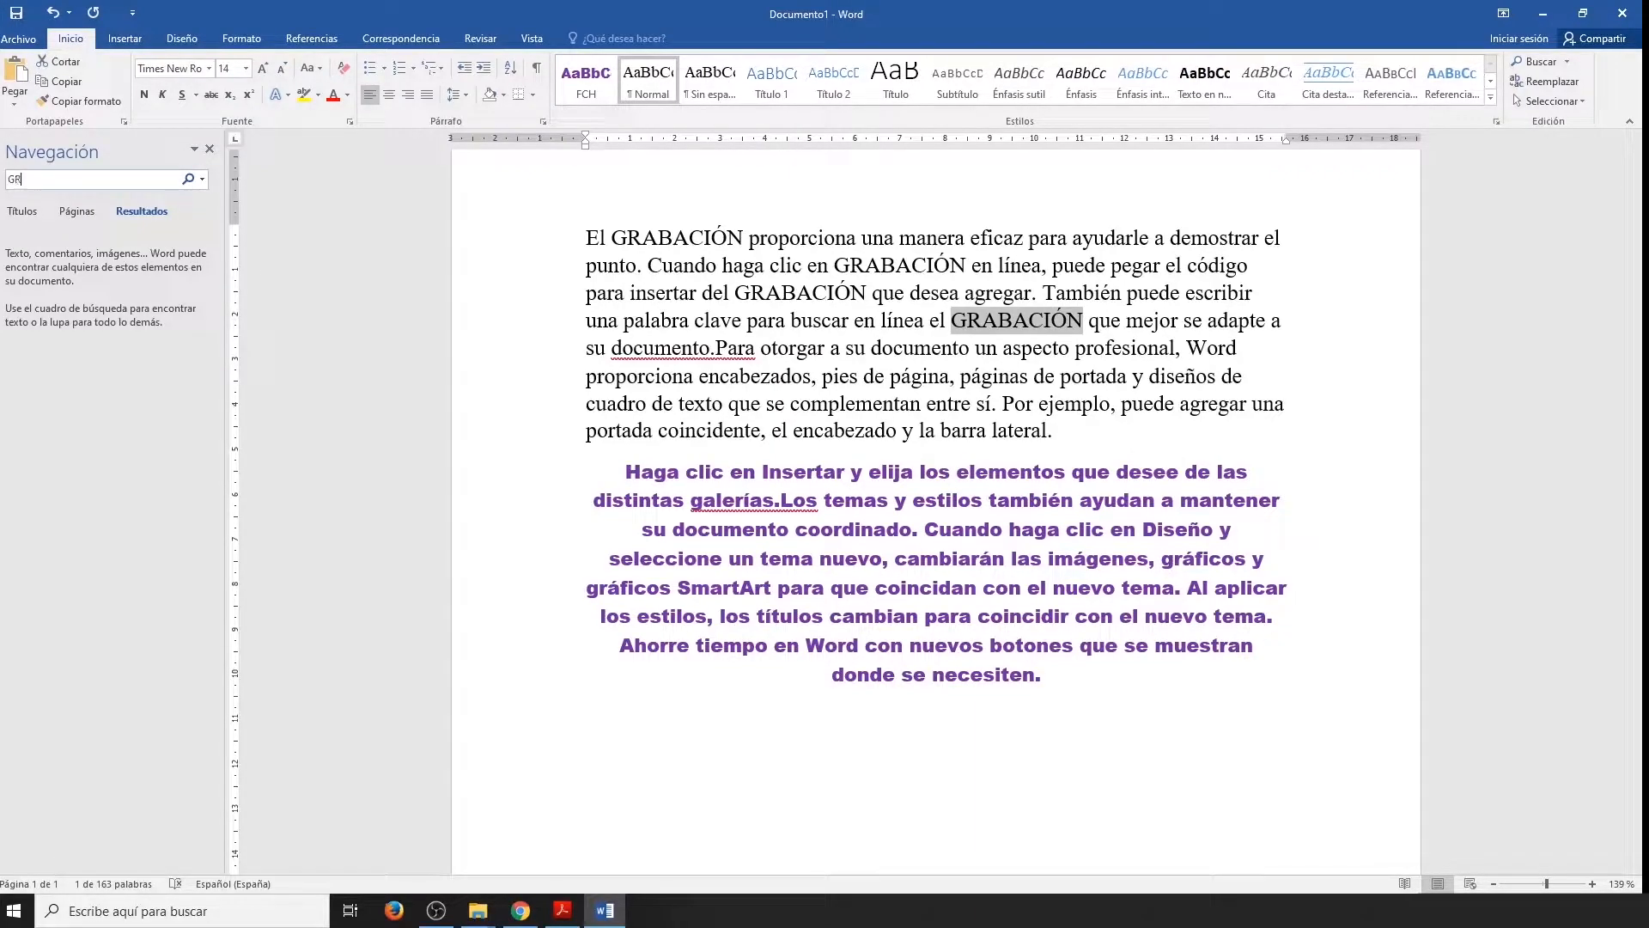
{"action": "type", "text": "ABACIÓN"}
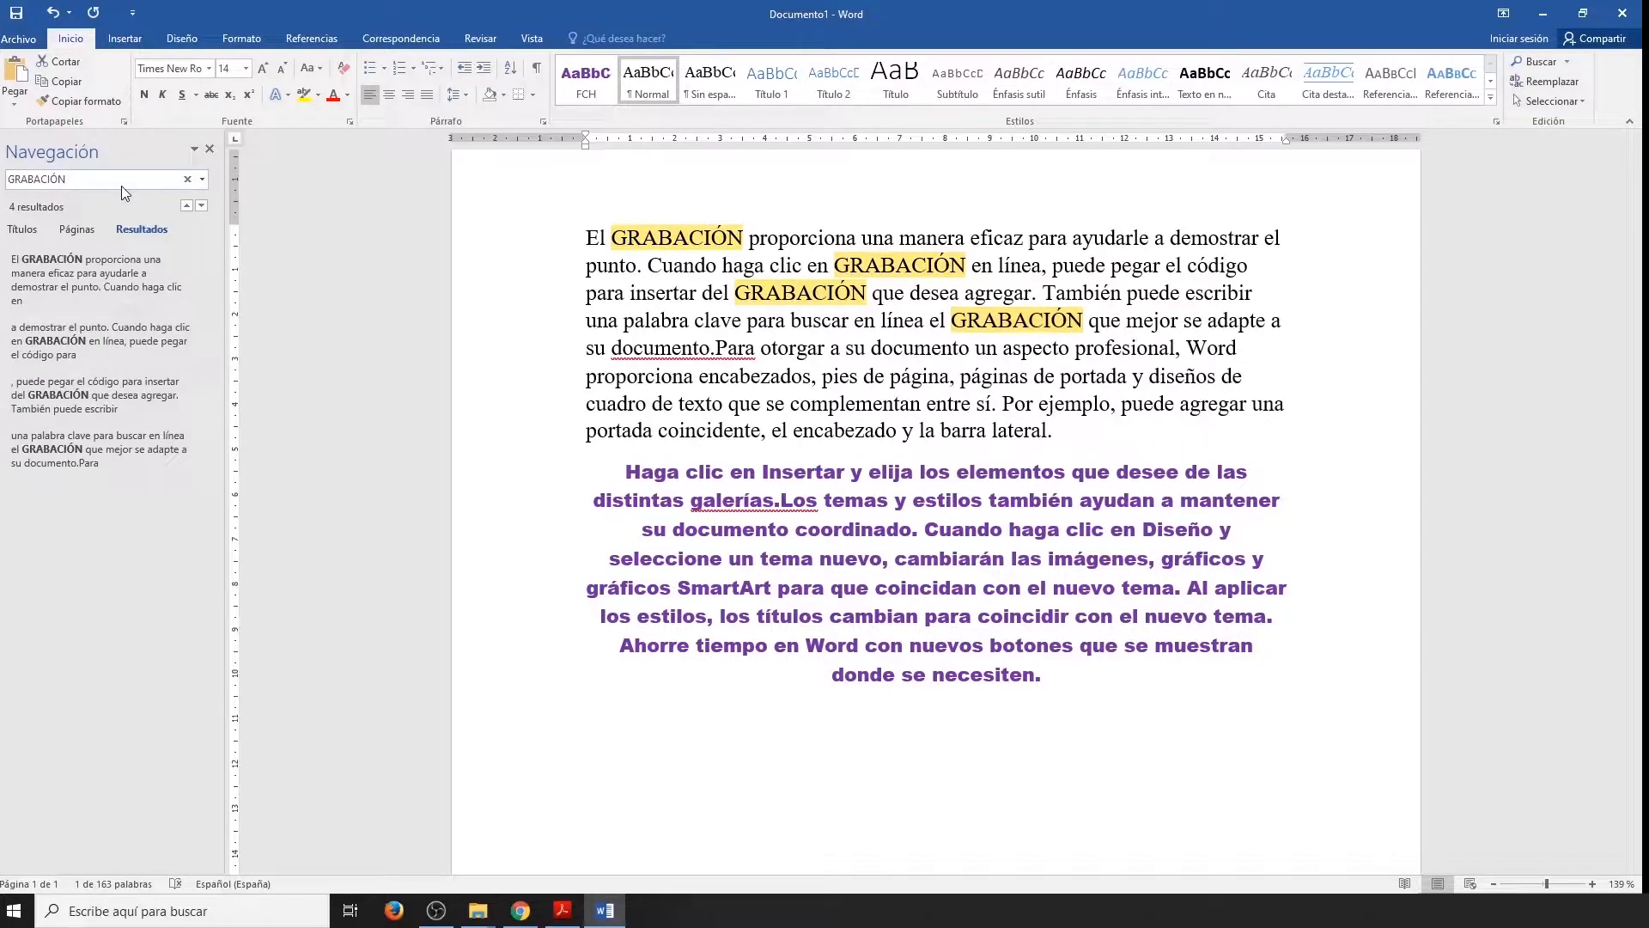
Select all of the document's text.
{"action": "left_click", "coordinate": [1245, 348]}
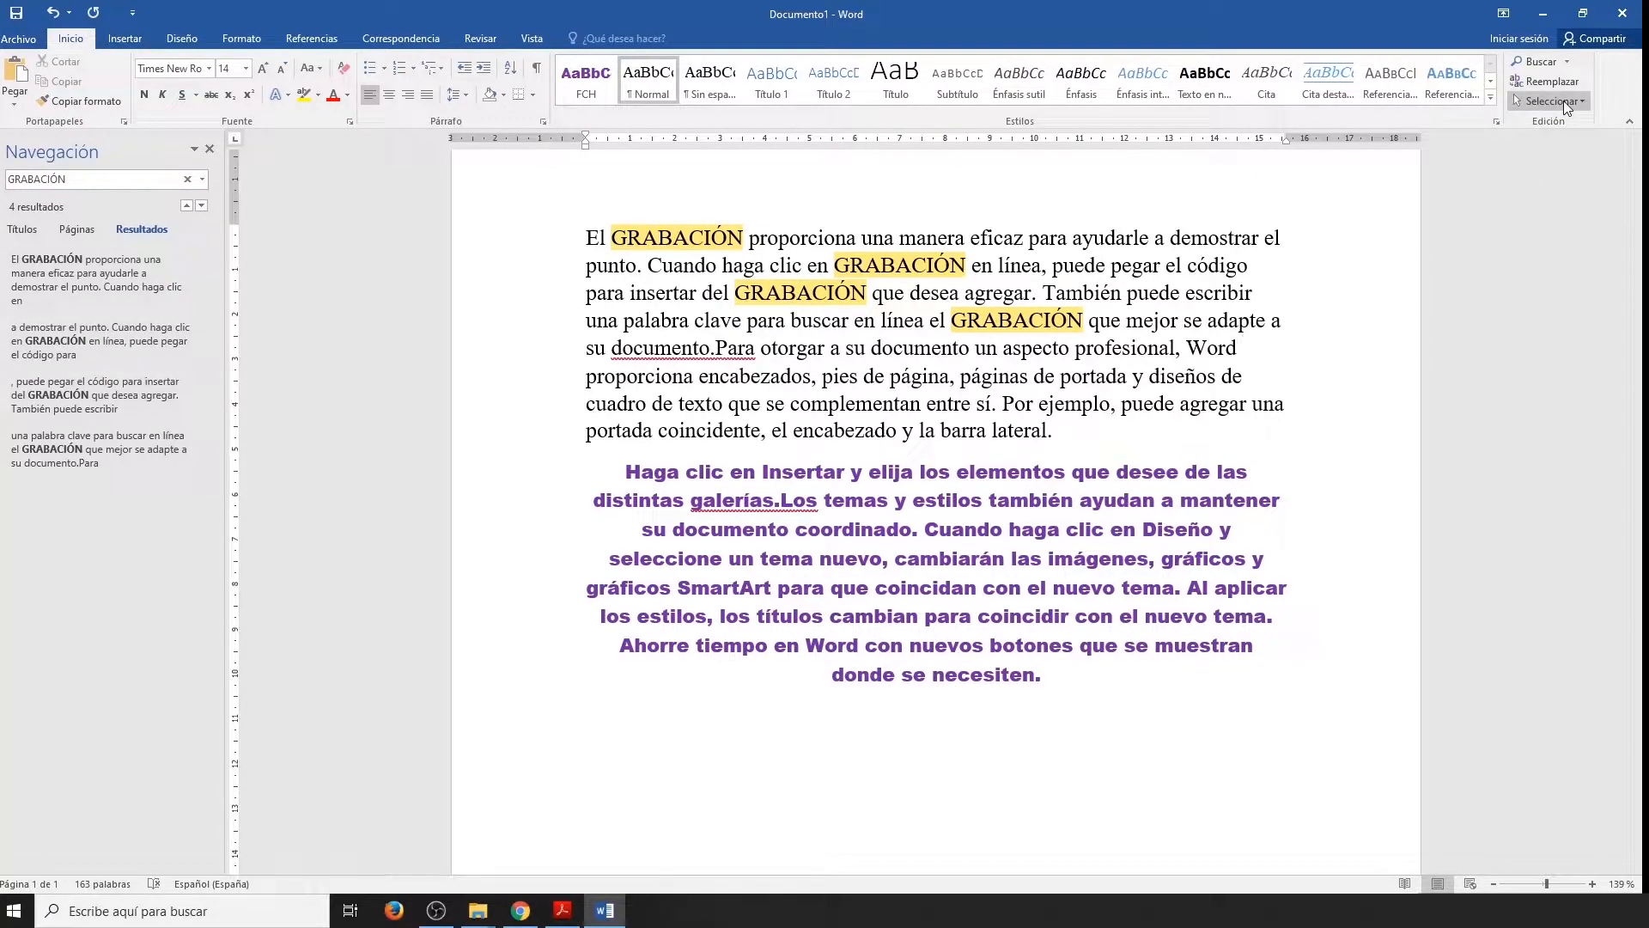
{"action": "left_click", "coordinate": [1563, 100]}
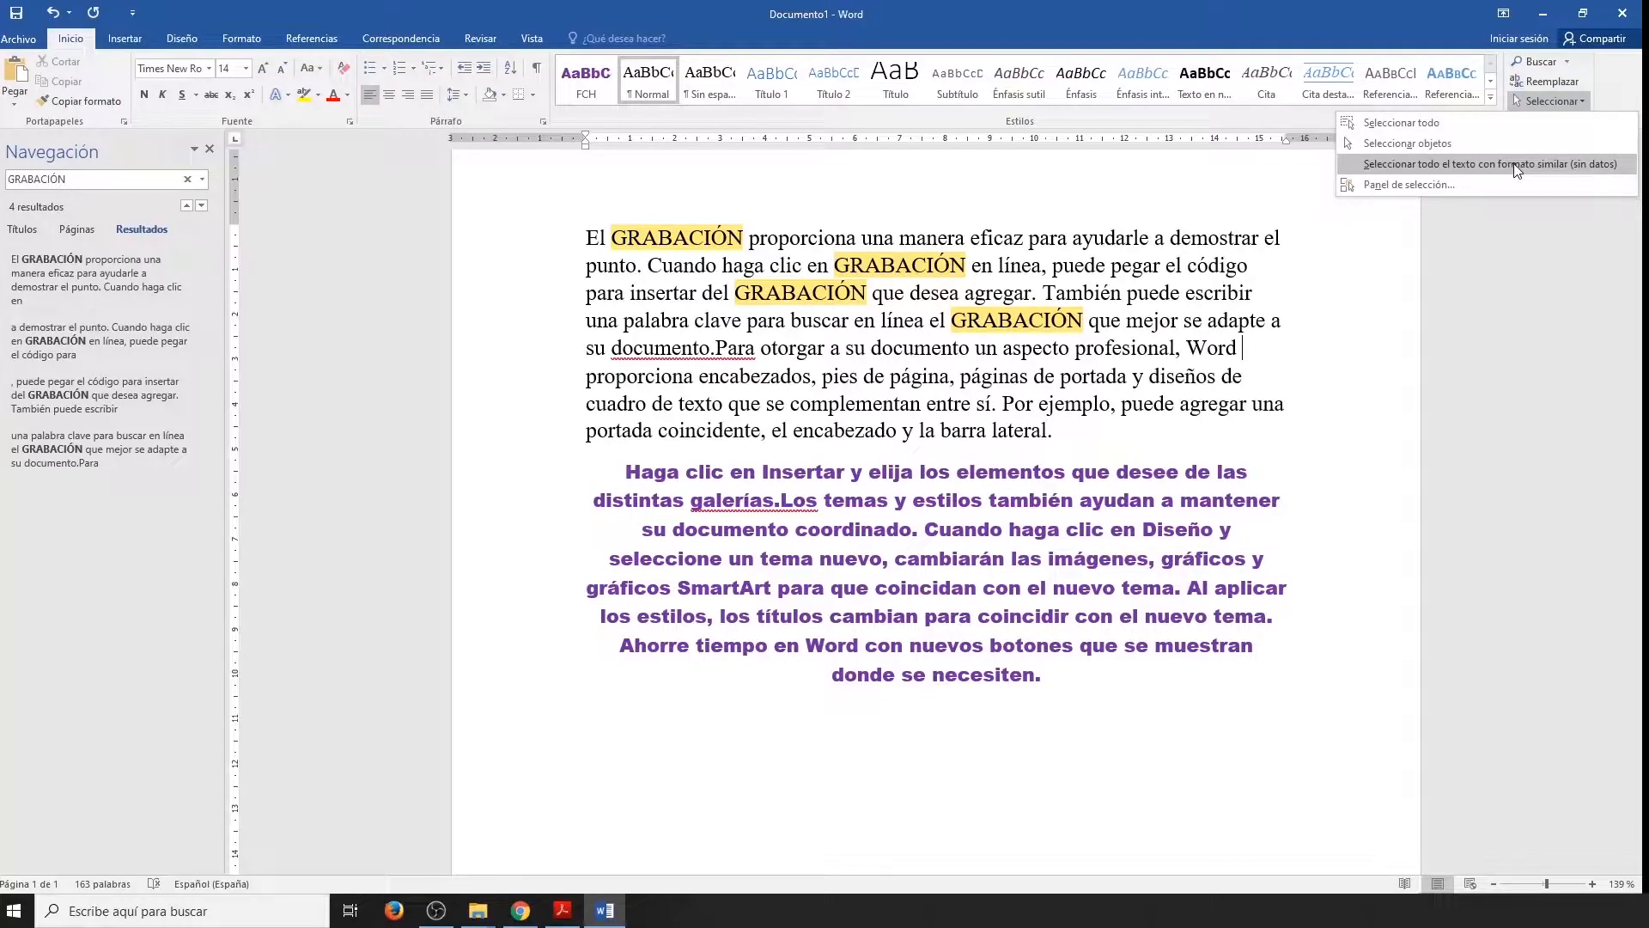
{"action": "left_click", "coordinate": [1402, 123]}
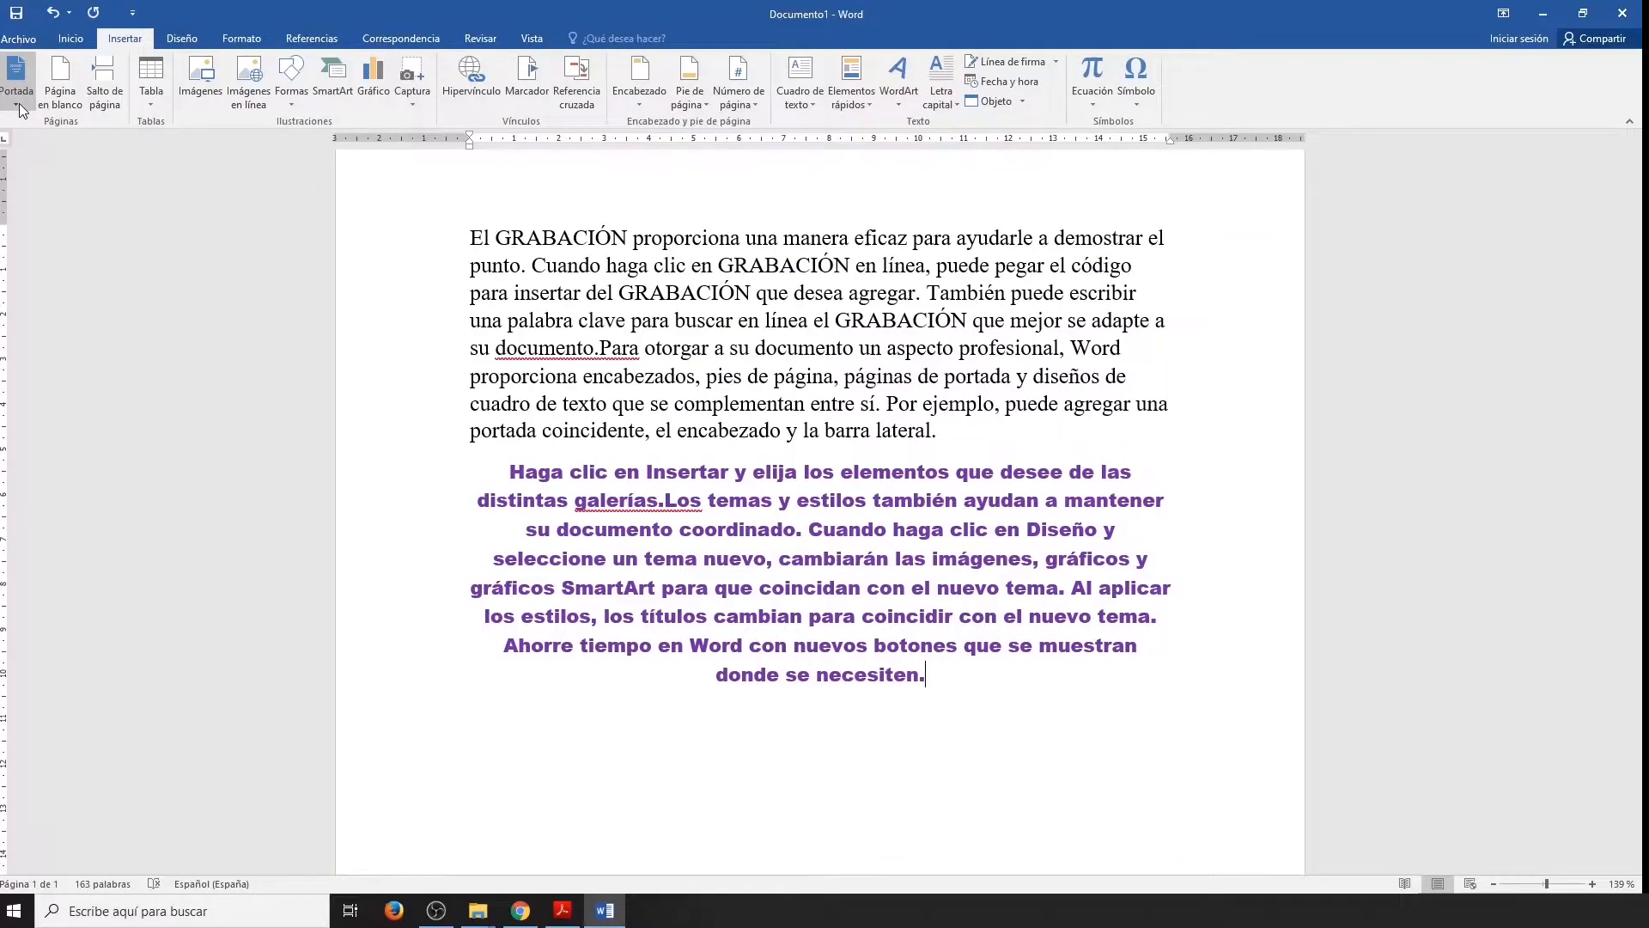
Insert the built-in cover page design that has a title, a subtitle and an orange band at the foot of the page.
{"action": "left_click", "coordinate": [18, 101]}
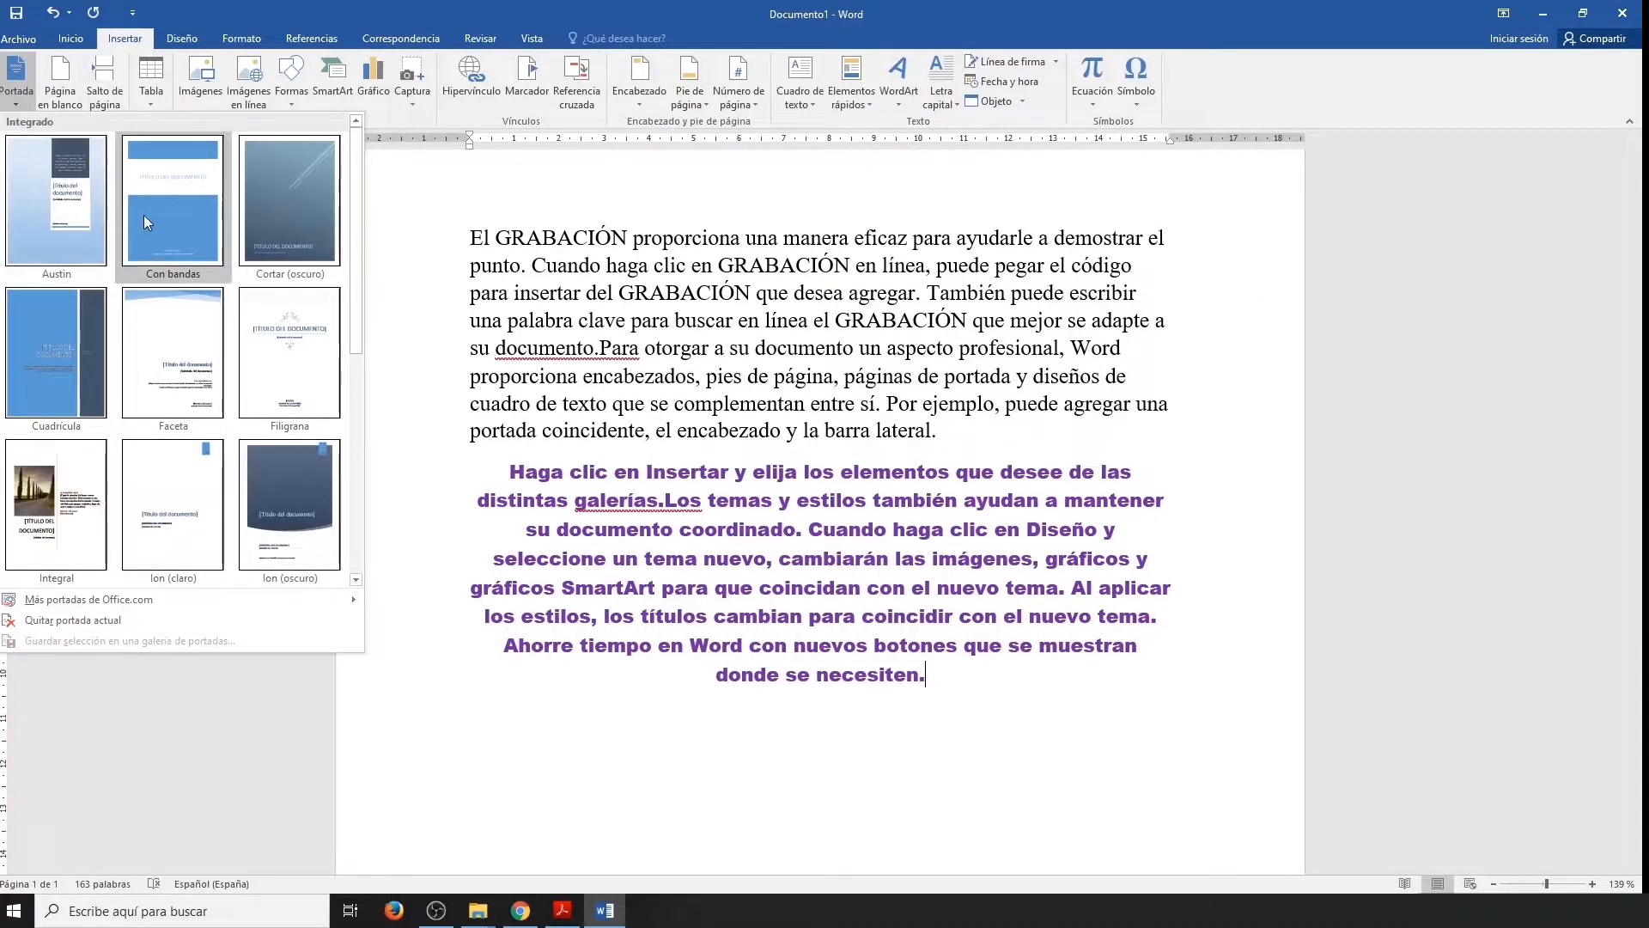
{"action": "scroll", "coordinate": [261, 439], "scroll_direction": "down", "scroll_amount": 3}
{"action": "scroll", "coordinate": [262, 439], "scroll_direction": "up", "scroll_amount": 3}
{"action": "scroll", "coordinate": [261, 440], "scroll_direction": "down", "scroll_amount": 3}
{"action": "left_click", "coordinate": [299, 206]}
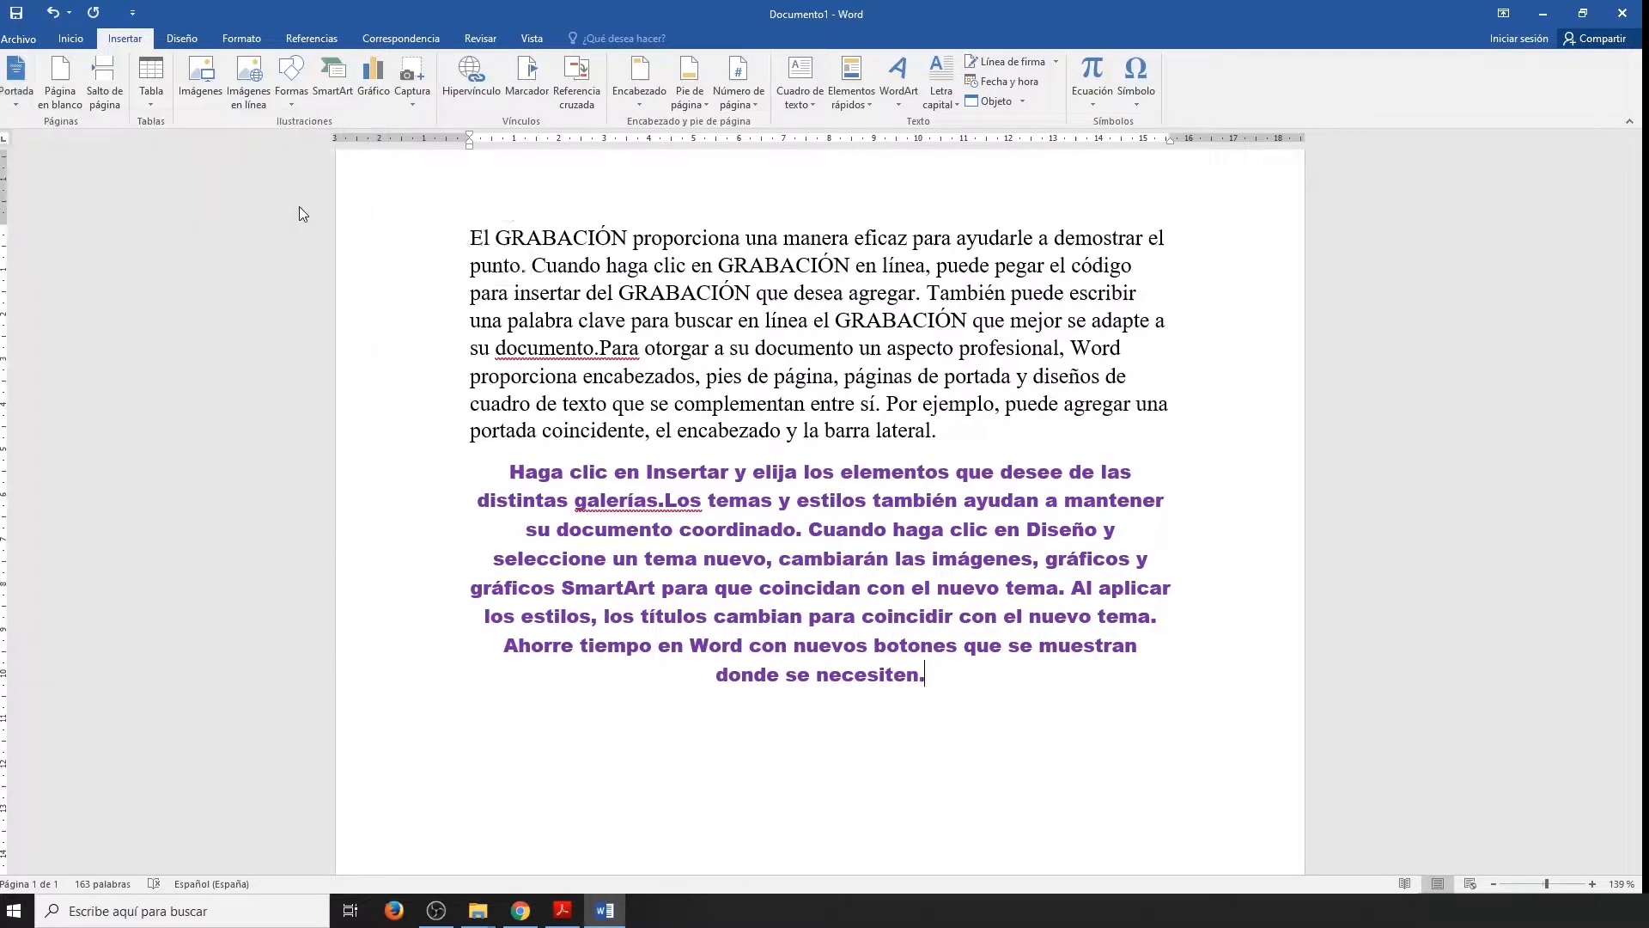
Set the cover page title to OFIMÁTICA and enter PROF. followed by the professor's name as the subtitle.
{"action": "left_click", "coordinate": [739, 635]}
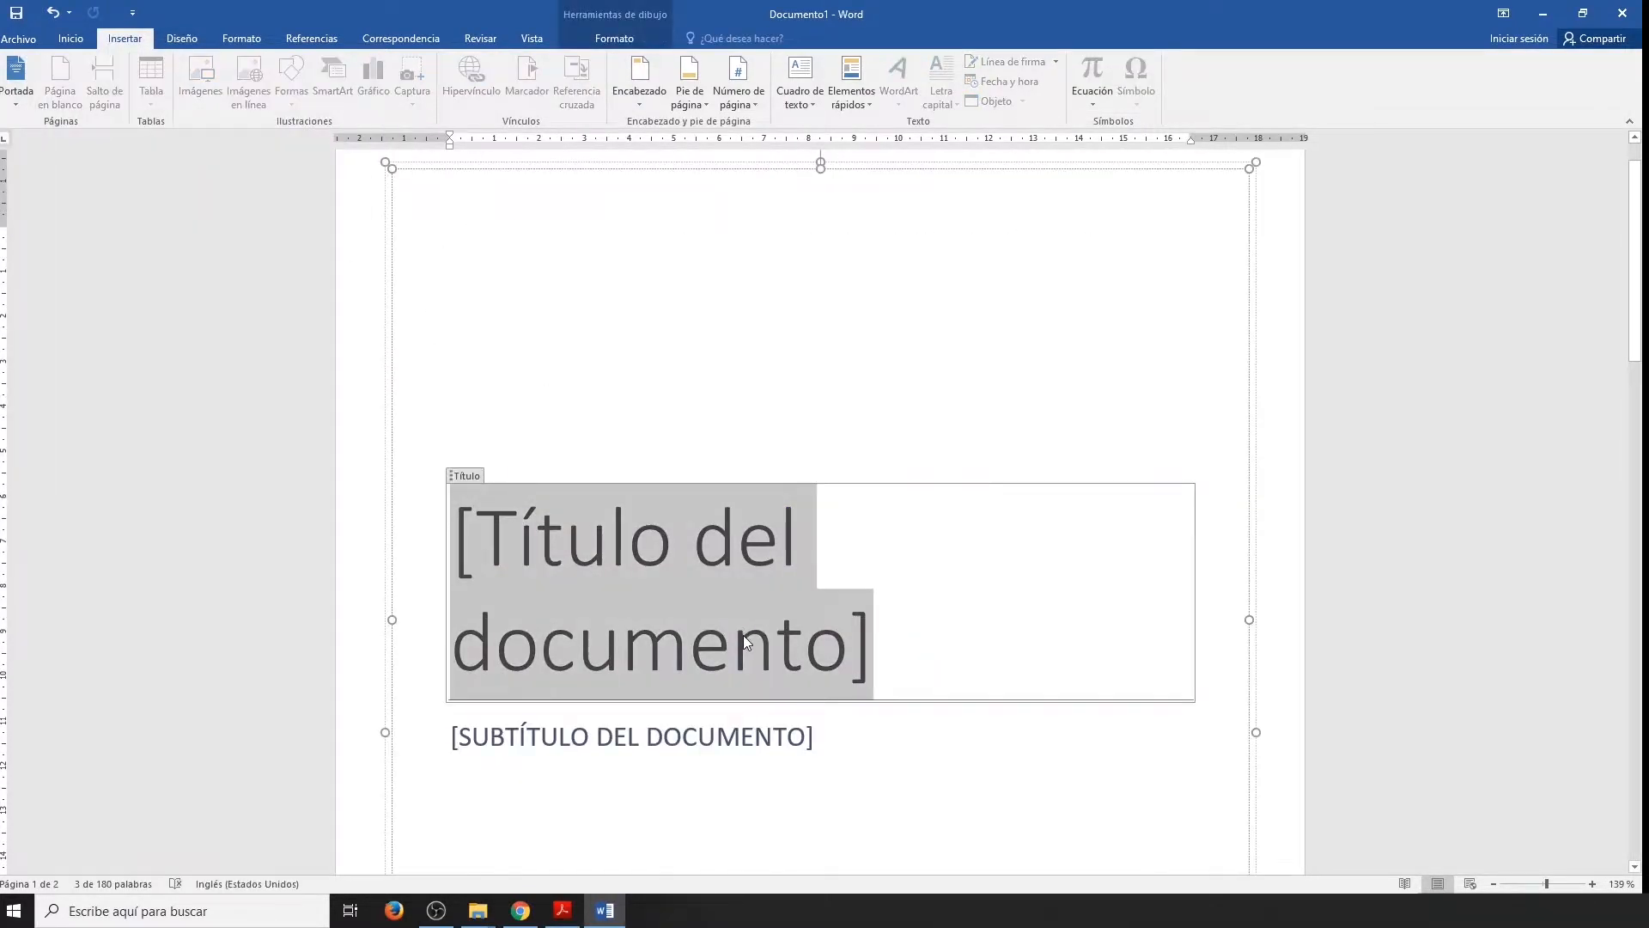
{"action": "type", "text": "OFIMÁTICA"}
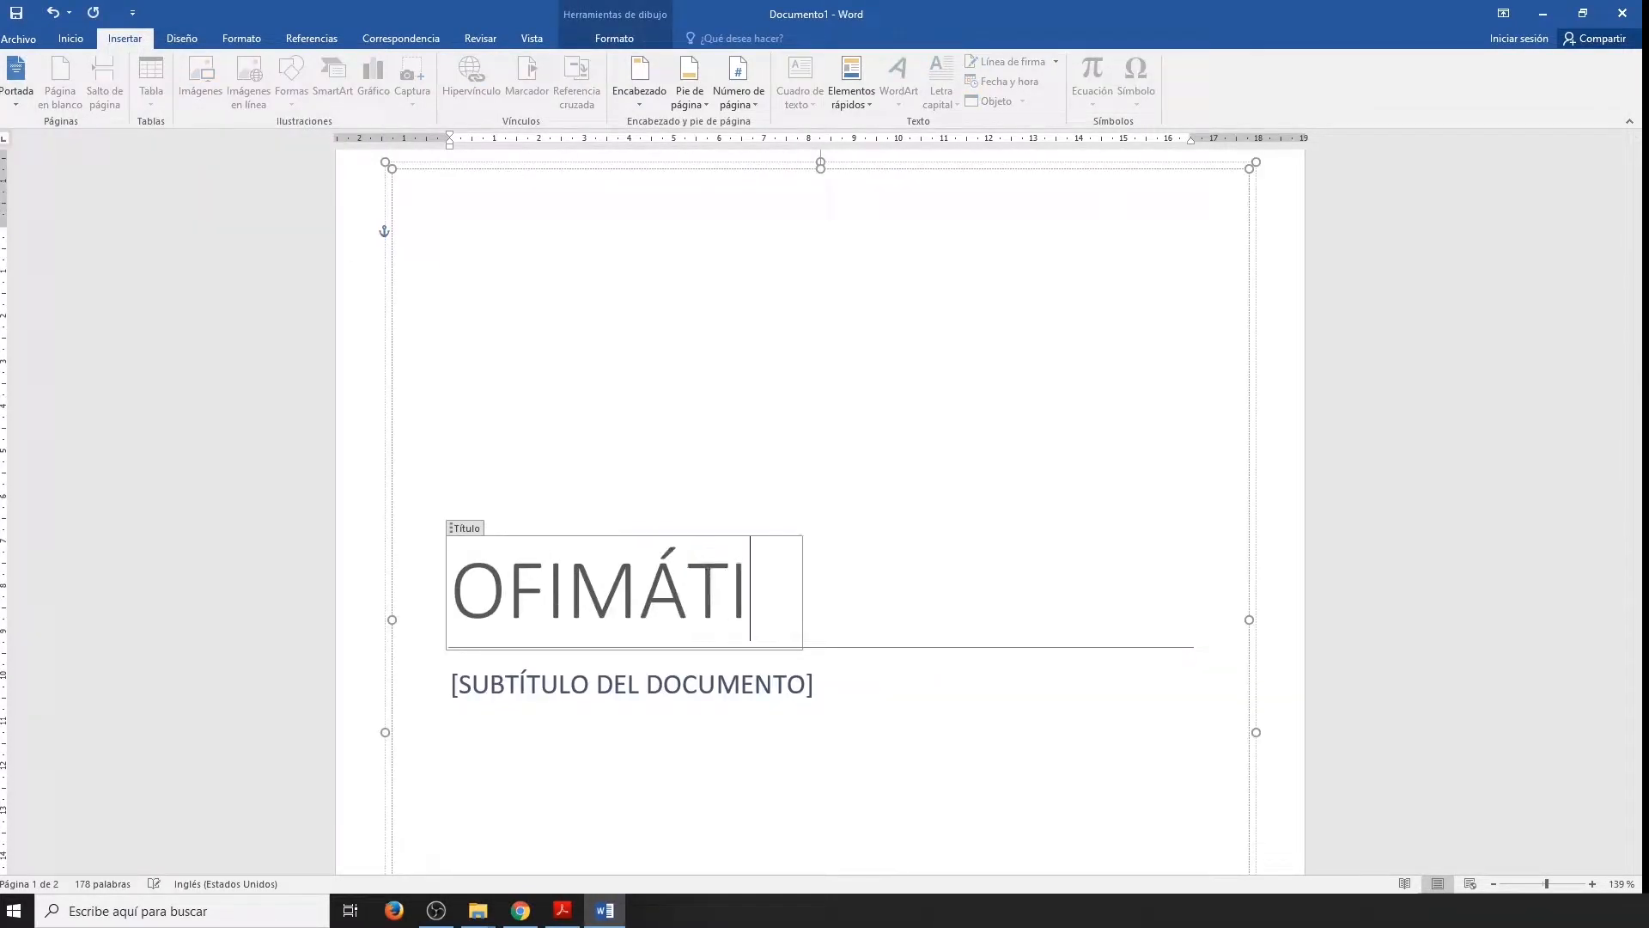
{"action": "left_click", "coordinate": [726, 684]}
{"action": "type", "text": "PROF"}
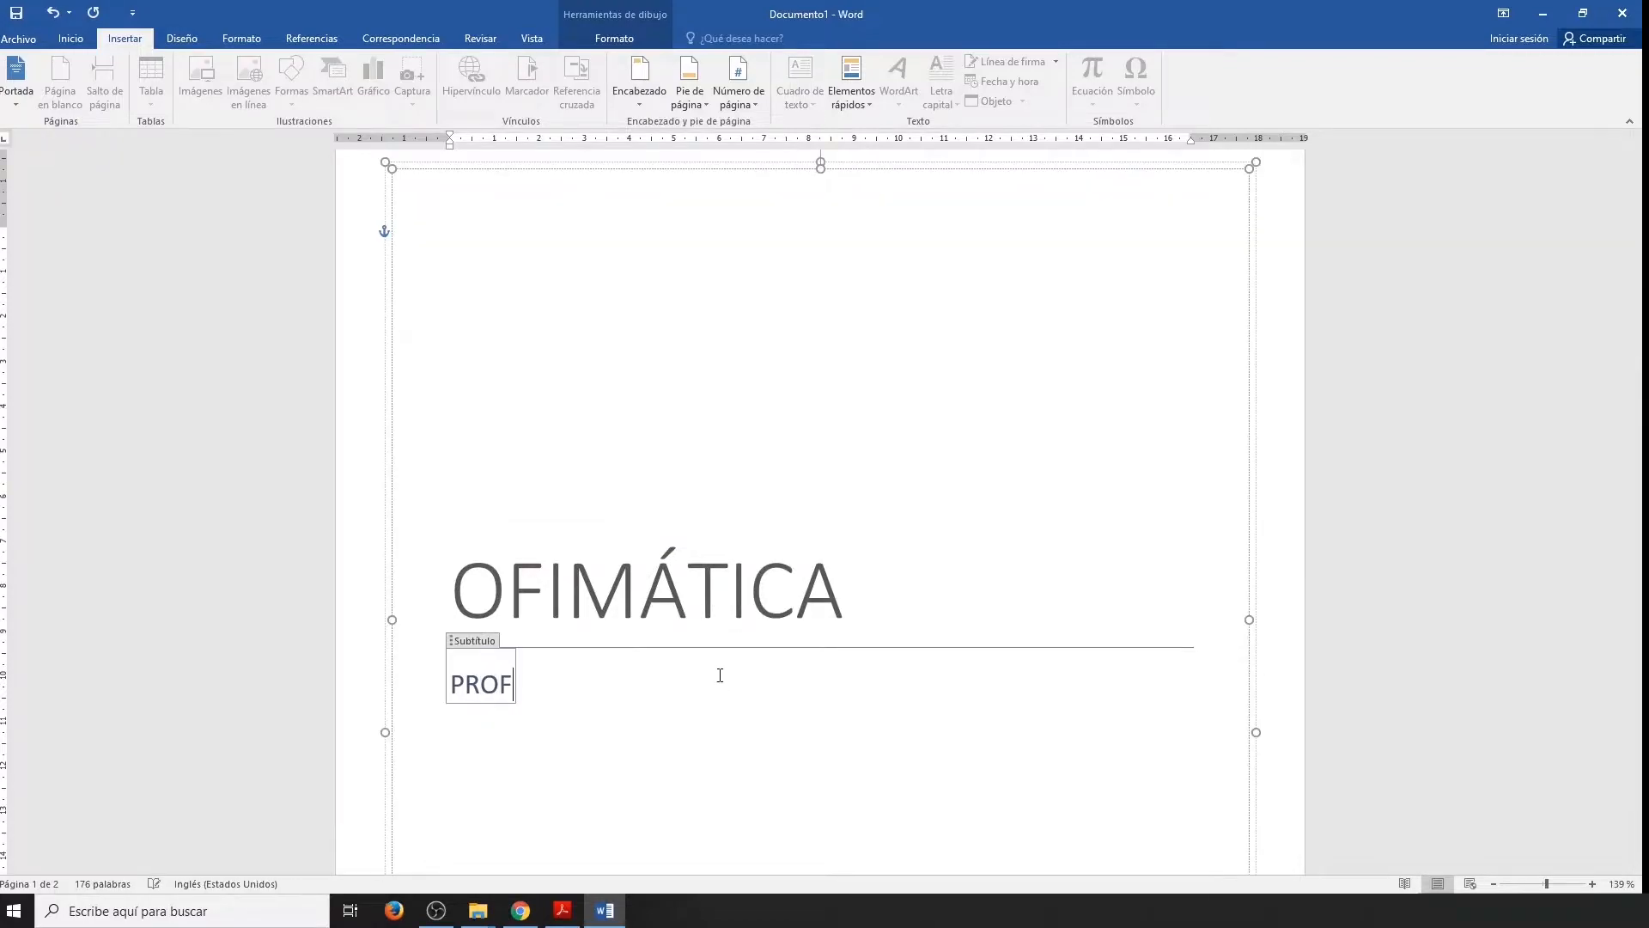
{"action": "type", "text": ". FRANCISCO CHARRO"}
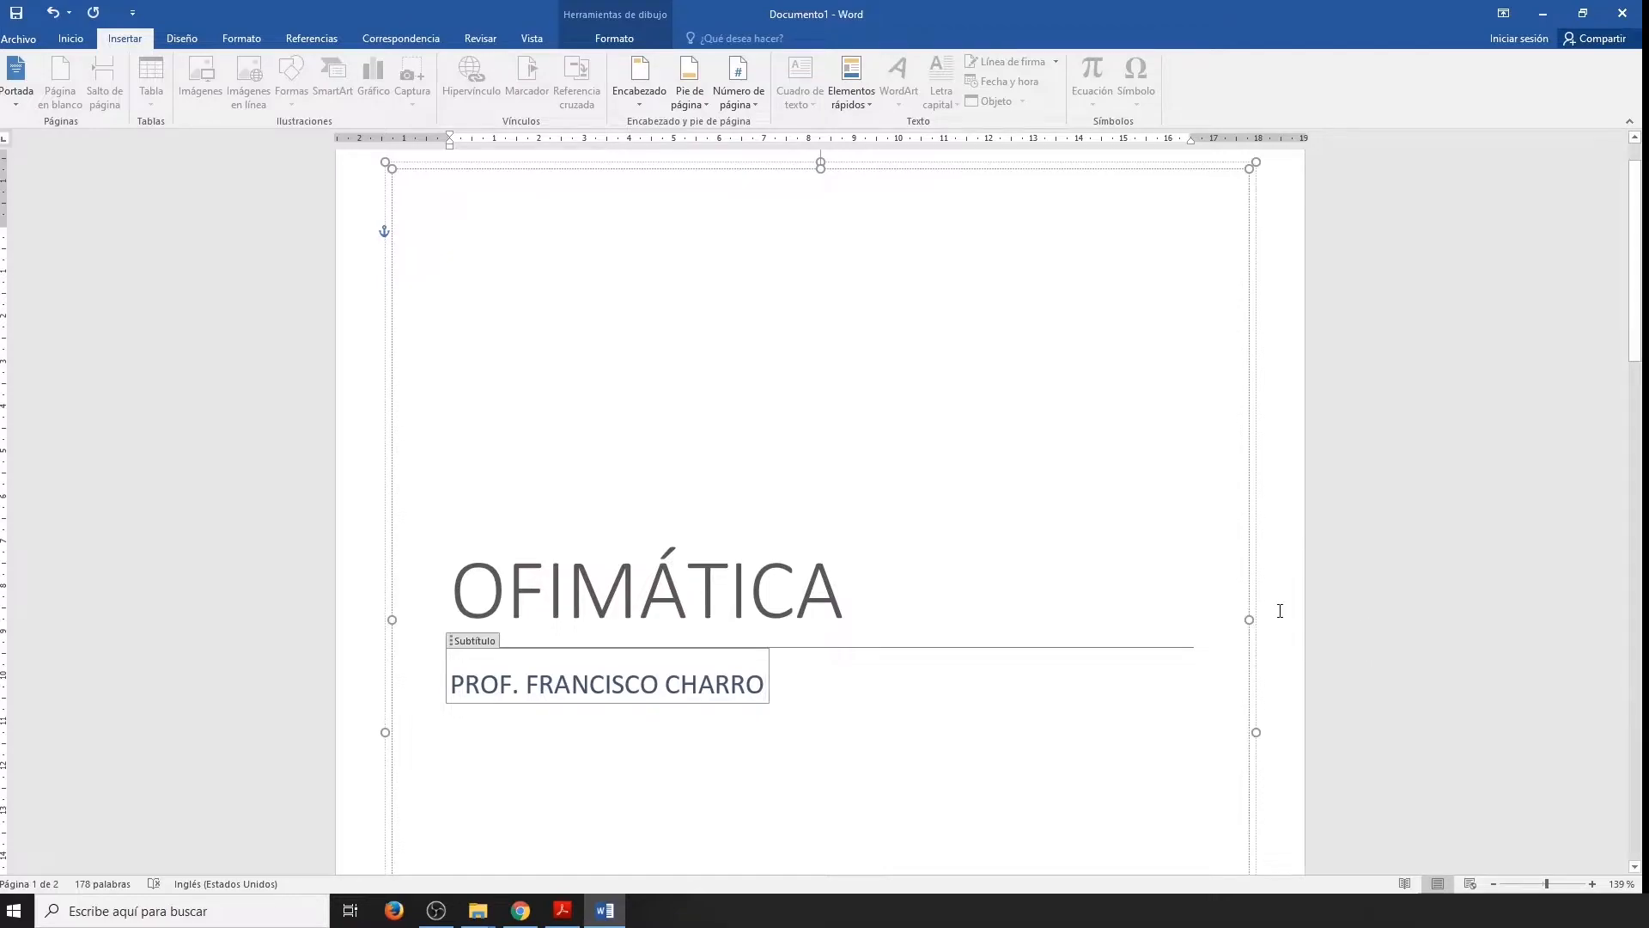
{"action": "left_click", "coordinate": [950, 633]}
Insert a blank page after the first paragraph, which ends with "la barra lateral.".
{"action": "scroll", "coordinate": [950, 644], "scroll_direction": "down", "scroll_amount": 7}
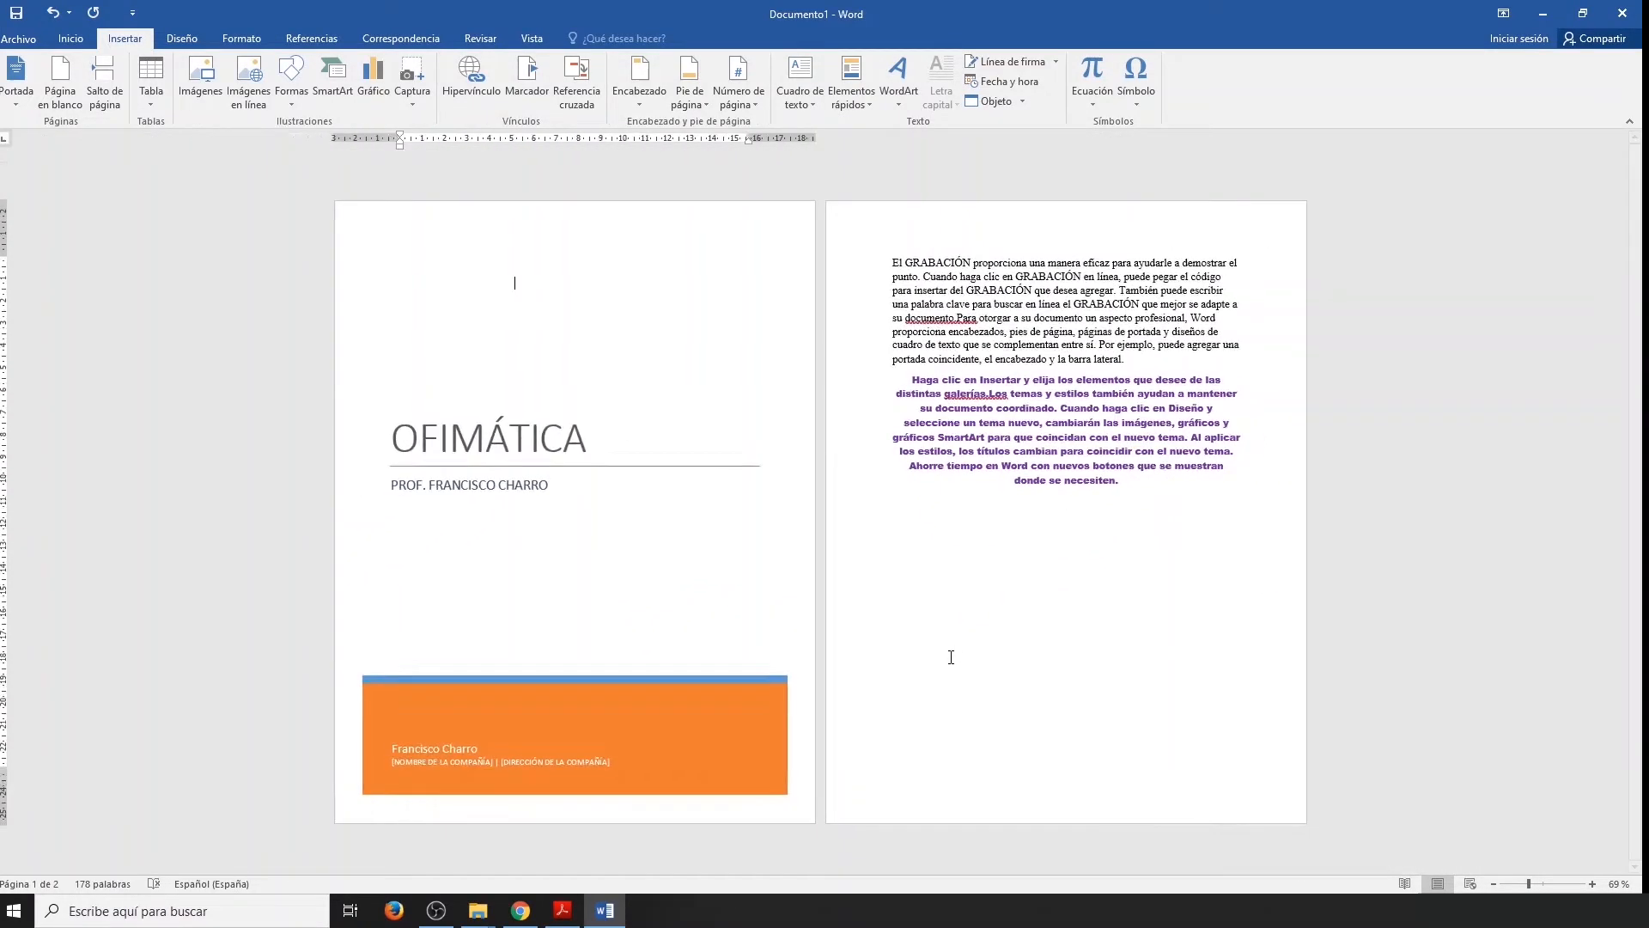
{"action": "left_click", "coordinate": [963, 654]}
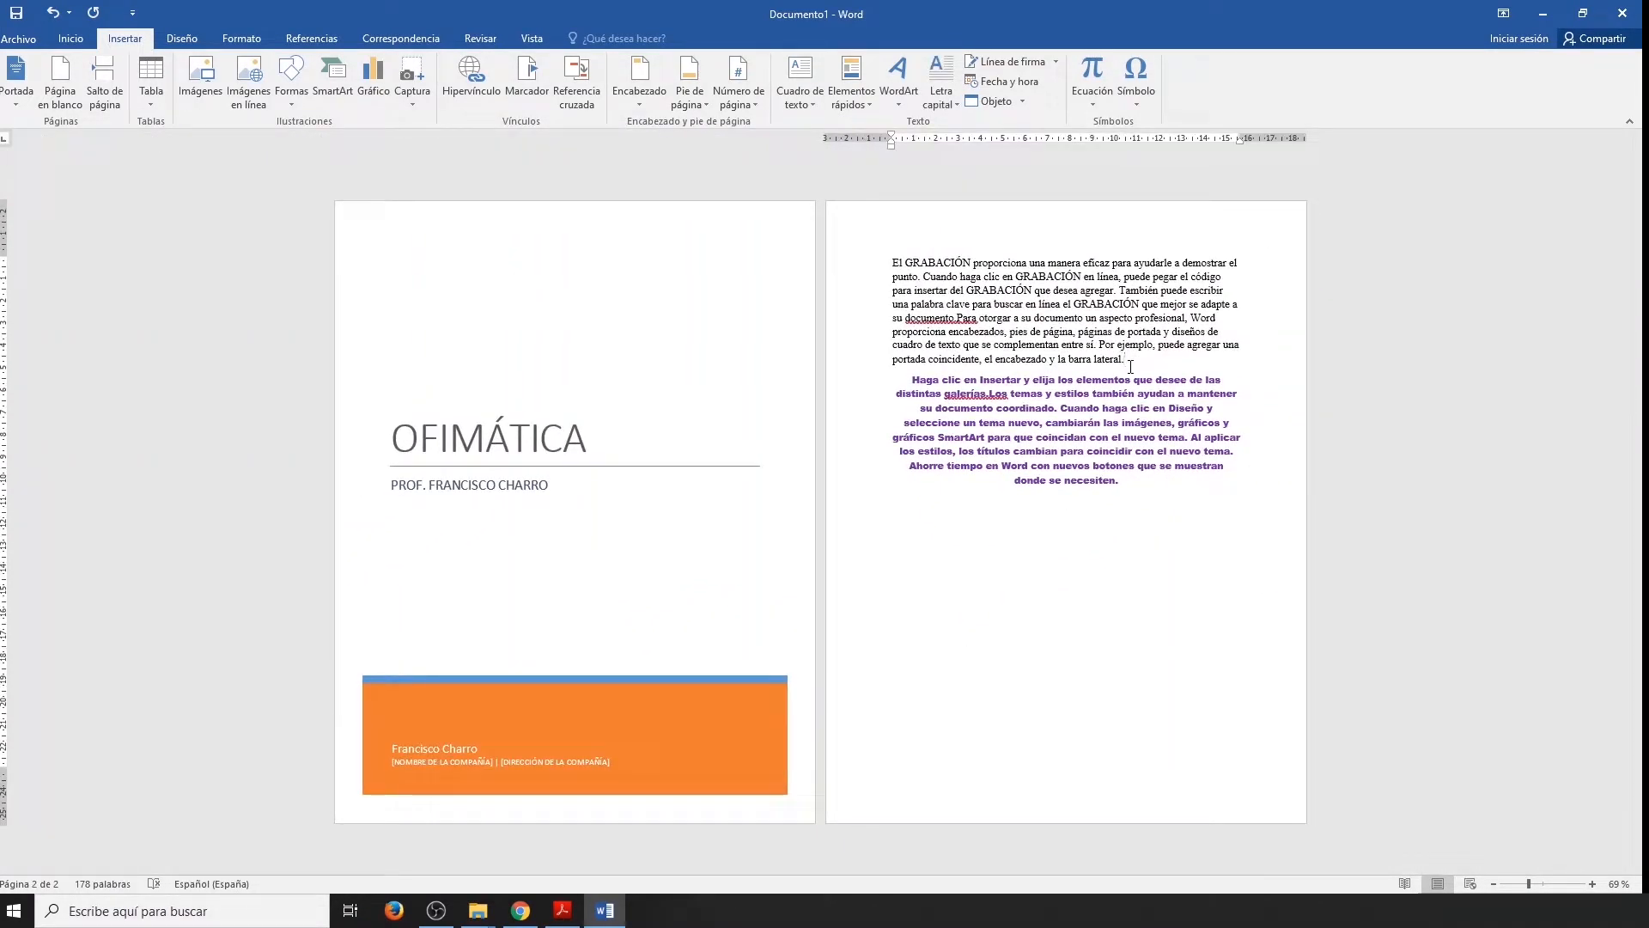
{"action": "left_click", "coordinate": [60, 80]}
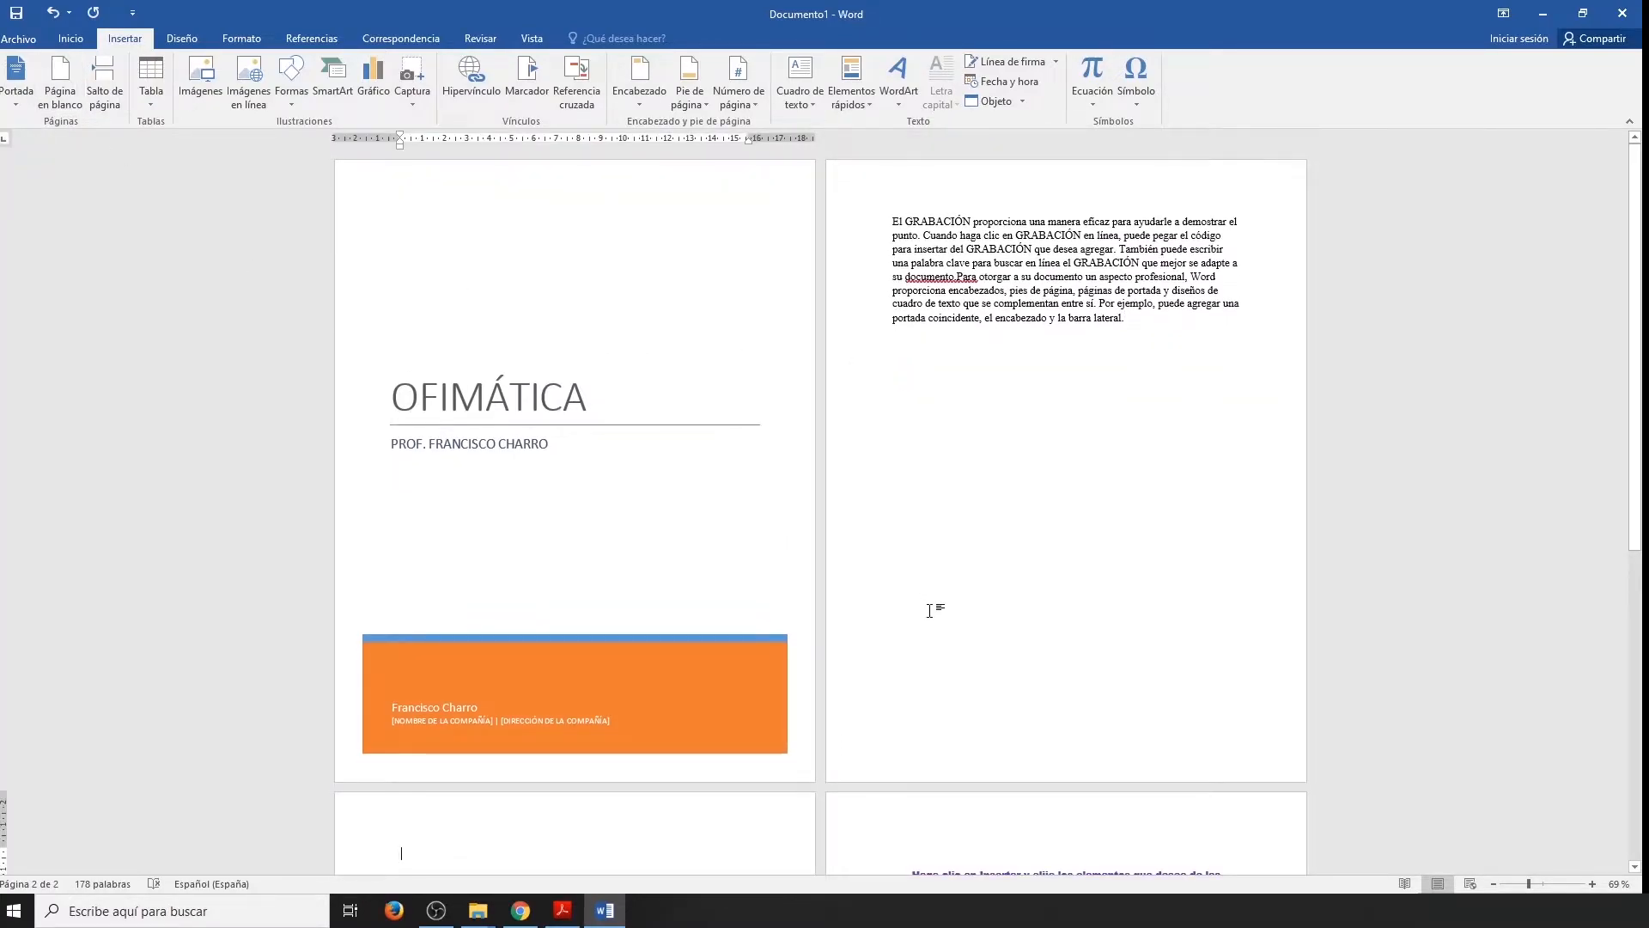
Generate random sample text on the new blank page with =rand(10,5).
{"action": "scroll", "coordinate": [929, 610], "scroll_direction": "down", "scroll_amount": 3}
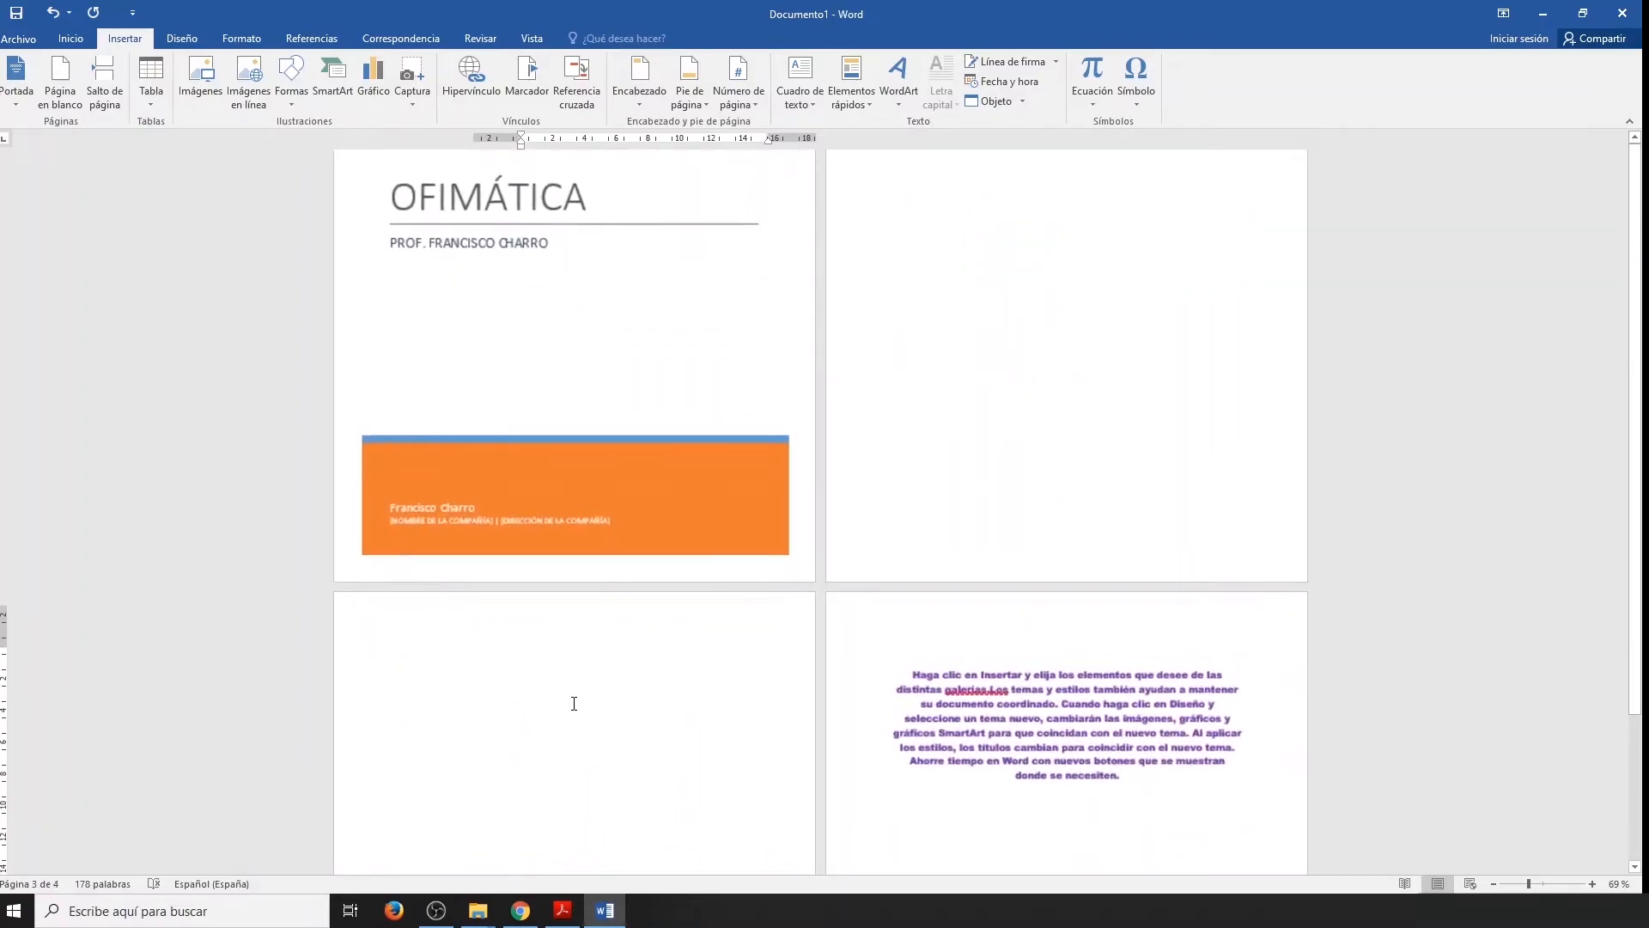
{"action": "scroll", "coordinate": [574, 704], "scroll_direction": "up", "scroll_amount": 1}
{"action": "scroll", "coordinate": [571, 700], "scroll_direction": "down", "scroll_amount": 5}
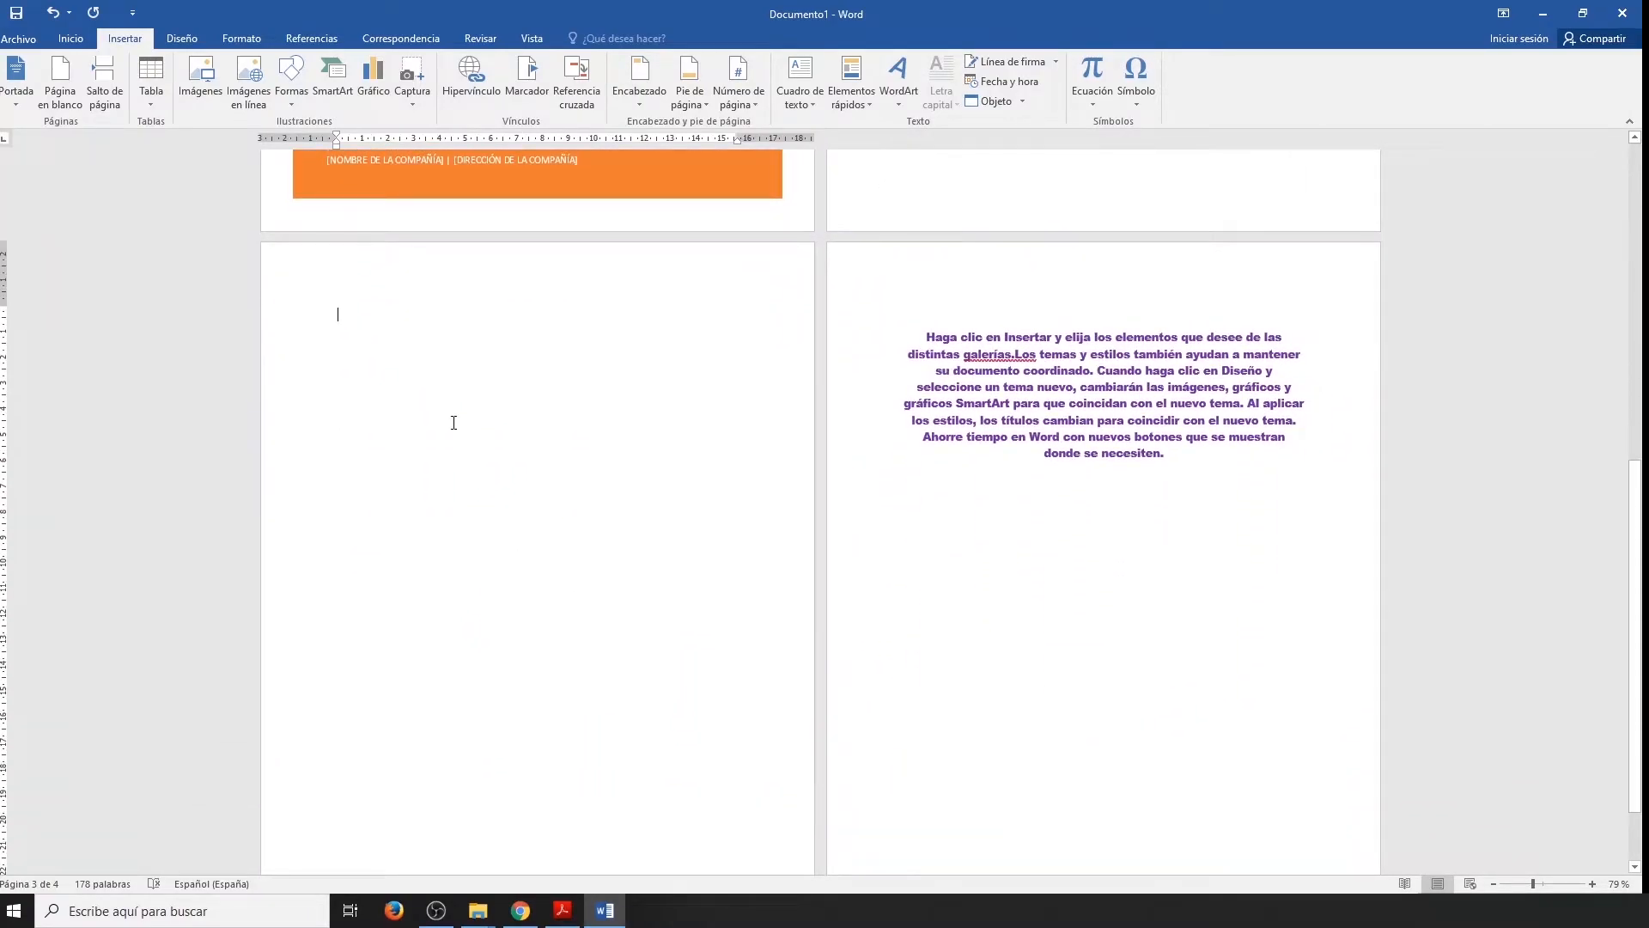
{"action": "scroll", "coordinate": [387, 418], "scroll_direction": "down", "scroll_amount": 1}
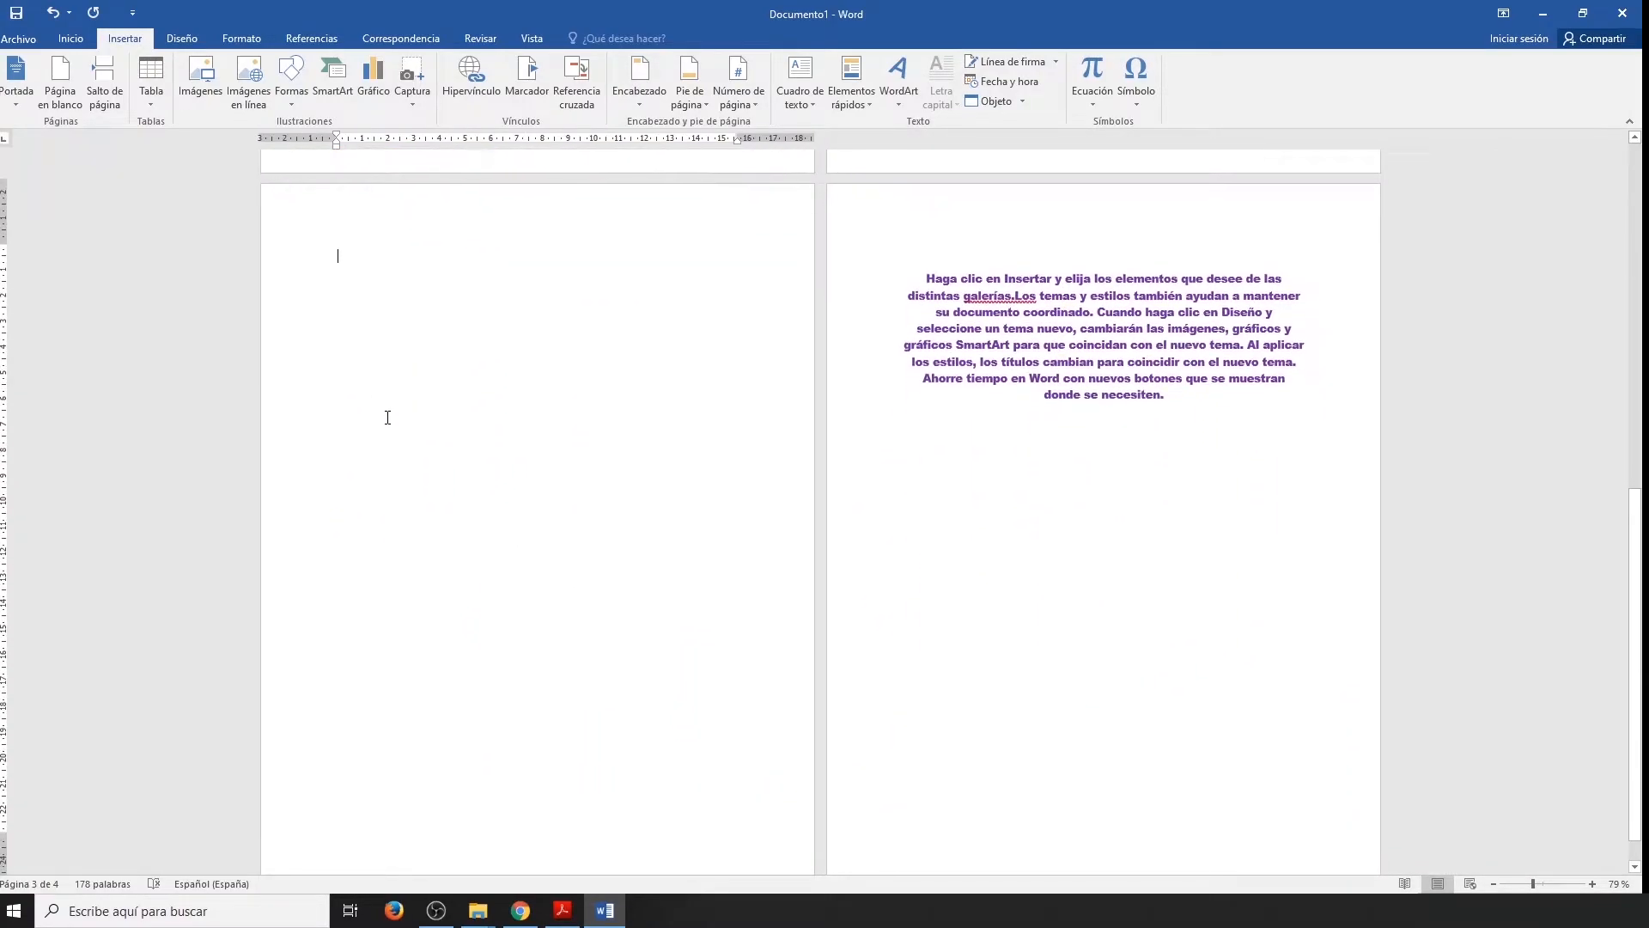
{"action": "scroll", "coordinate": [387, 301], "scroll_direction": "down", "scroll_amount": 1}
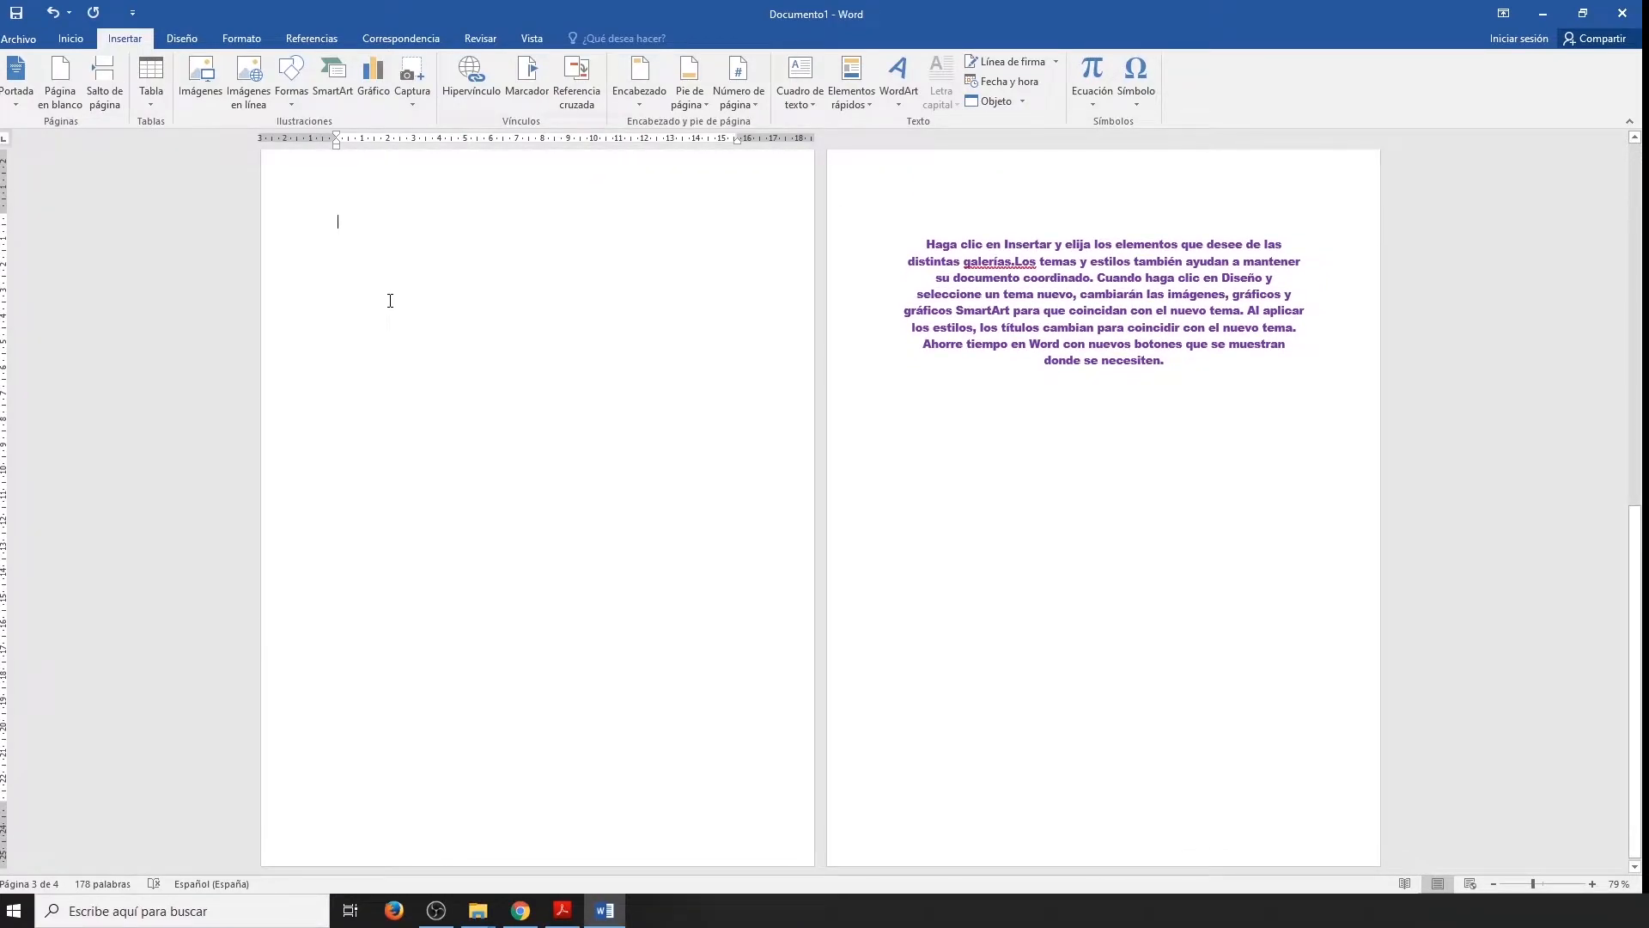
{"action": "type", "text": "="}
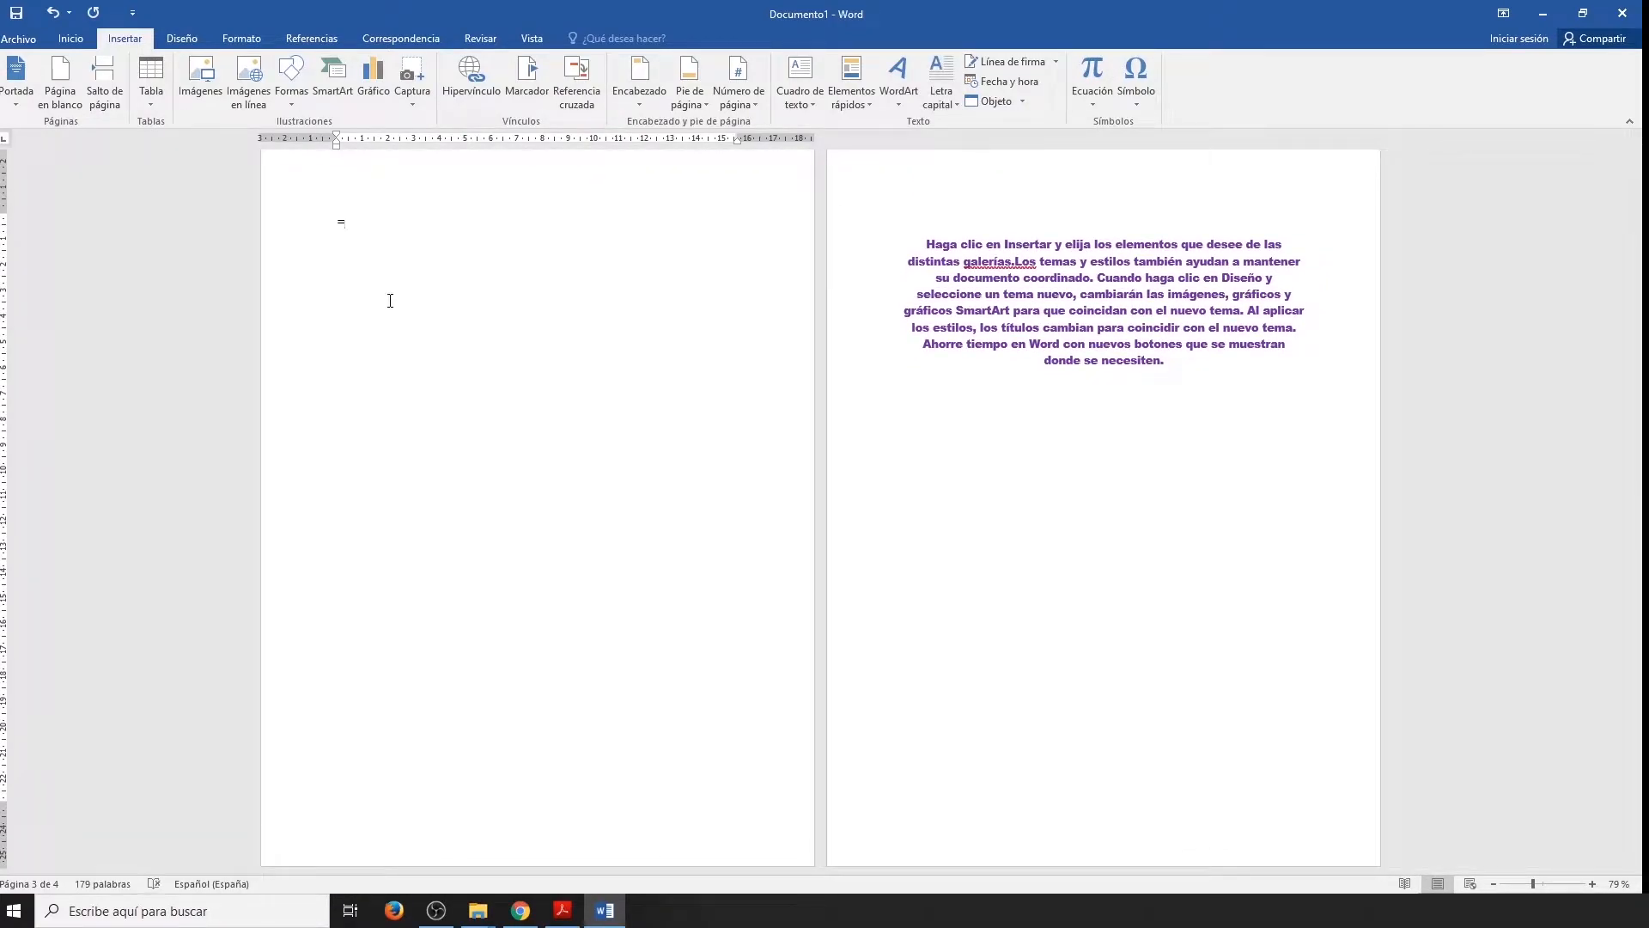
{"action": "type", "text": "rand(10,5)"}
{"action": "key", "text": "Return"}
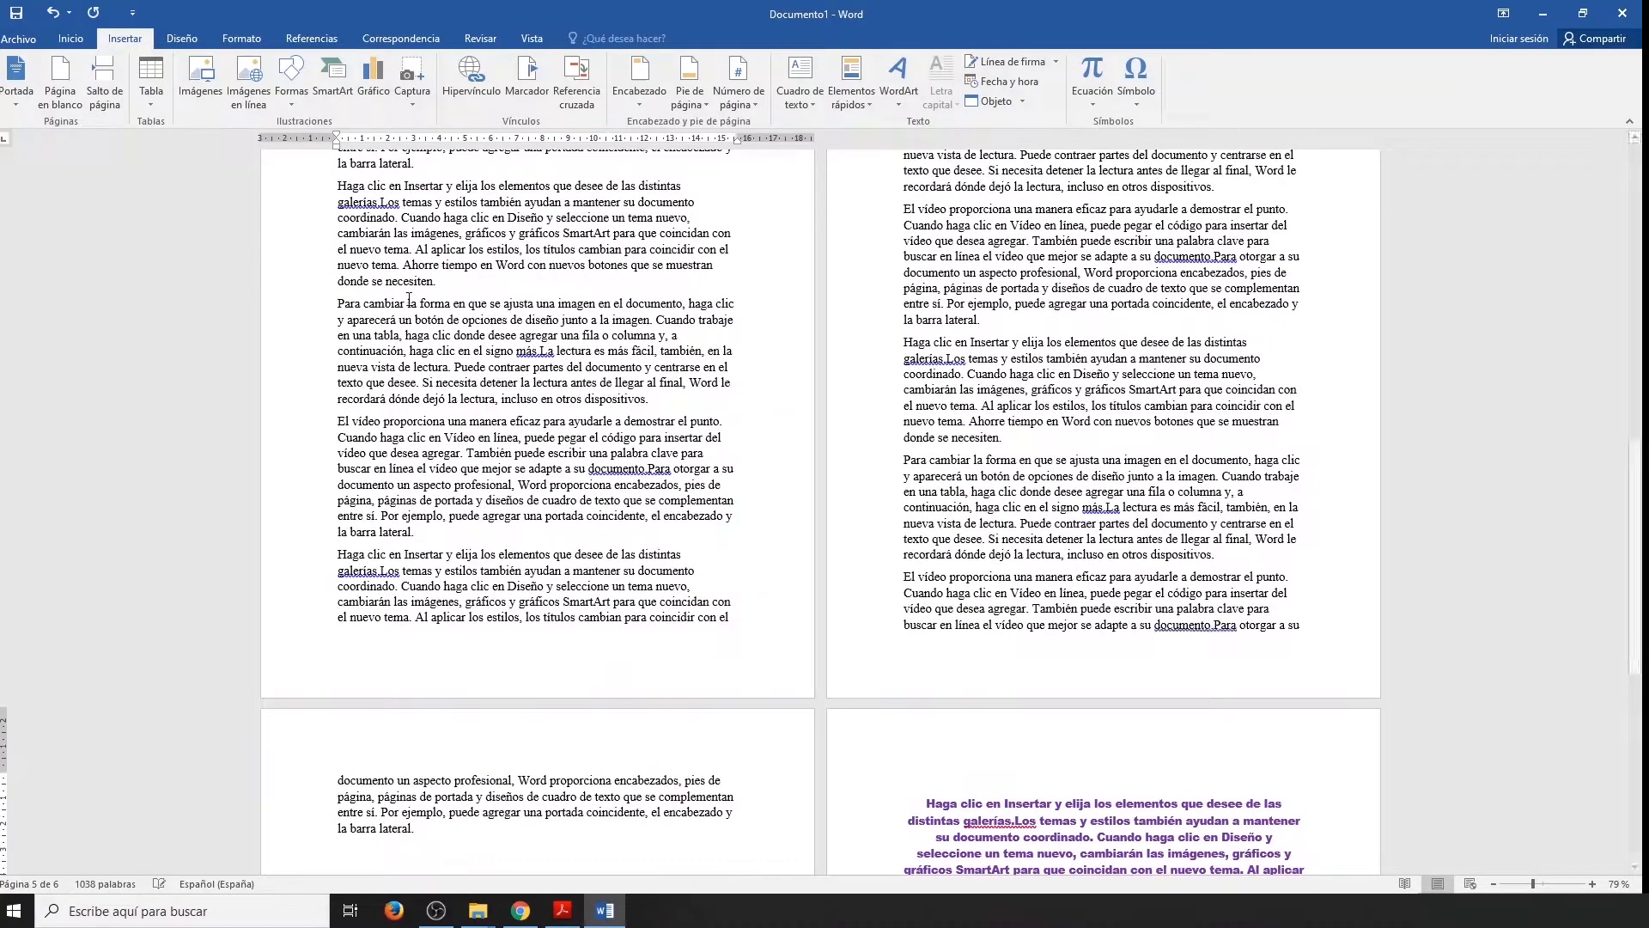
Add the heading line CAPÍTULO 2 after the "Haga clic en Insertar" paragraph, the second one in the random text.
{"action": "scroll", "coordinate": [1098, 491], "scroll_direction": "up", "scroll_amount": 3}
{"action": "left_click", "coordinate": [473, 466]}
{"action": "key", "text": "Return"}
{"action": "type", "text": "CAPÍTULO 2"}
Format the CAPÍTULO 2 heading in red at 28 pt.
{"action": "triple_click", "coordinate": [369, 488]}
{"action": "left_click", "coordinate": [70, 38]}
{"action": "left_click", "coordinate": [333, 94]}
{"action": "left_click", "coordinate": [246, 68]}
{"action": "left_click", "coordinate": [228, 294]}
Push the CAPÍTULO 2 heading onto the next page by adding blank lines before it.
{"action": "left_click", "coordinate": [373, 496]}
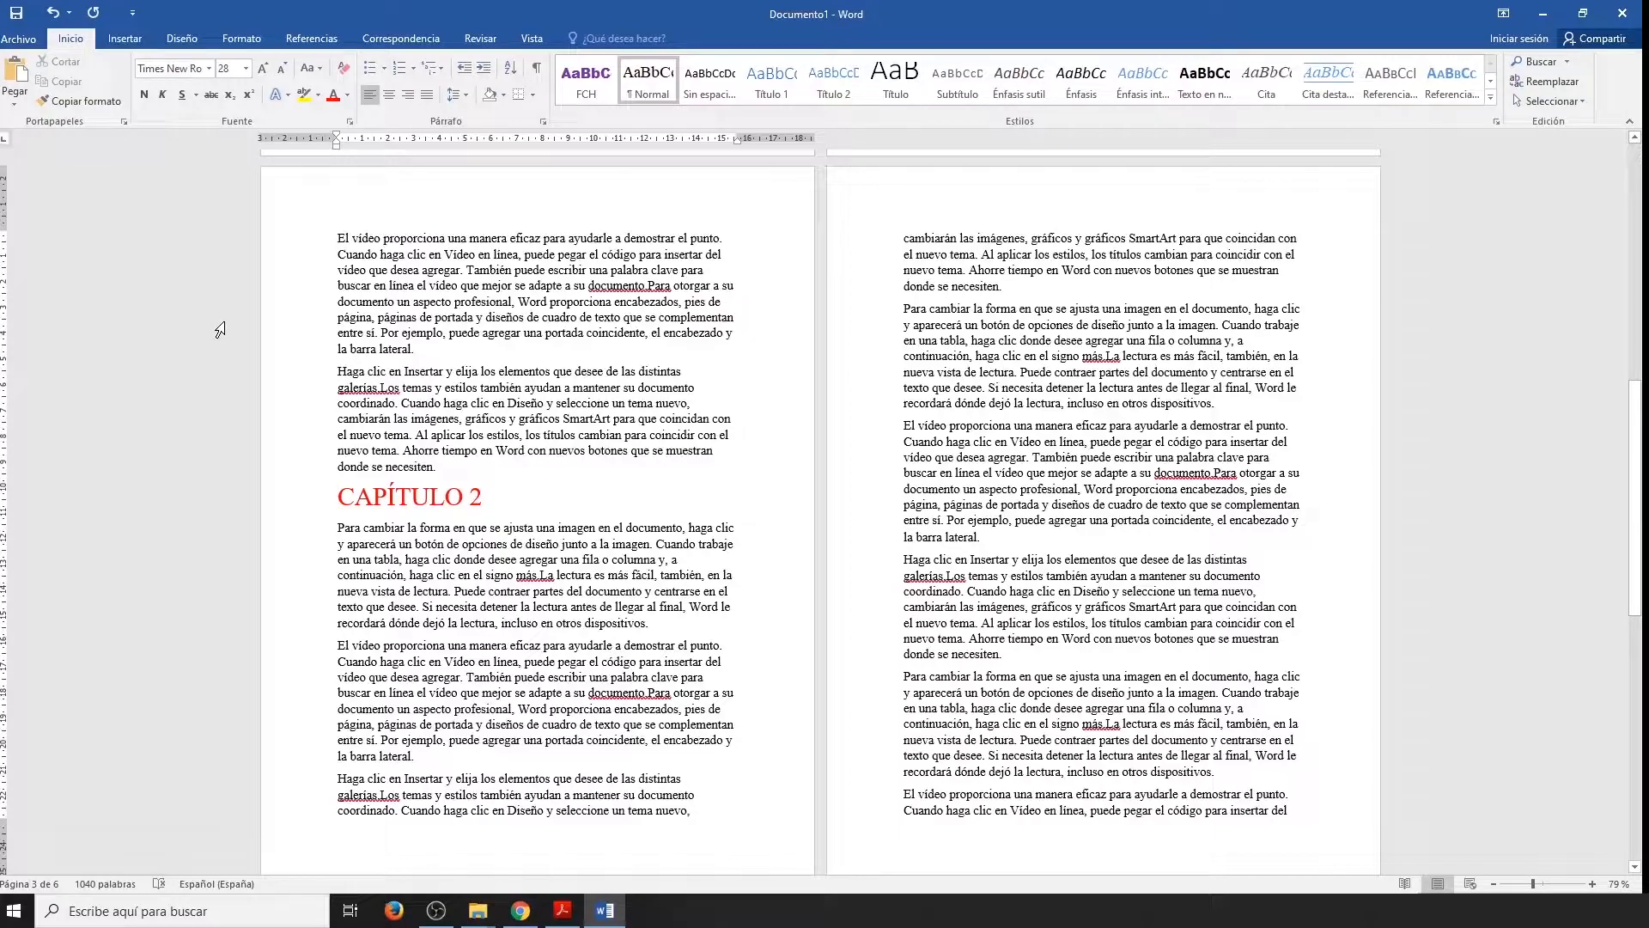
{"action": "key", "text": "Return"}
{"action": "key", "text": "Return"}
{"action": "key", "text": "Return"}
{"action": "key", "text": "Return"}
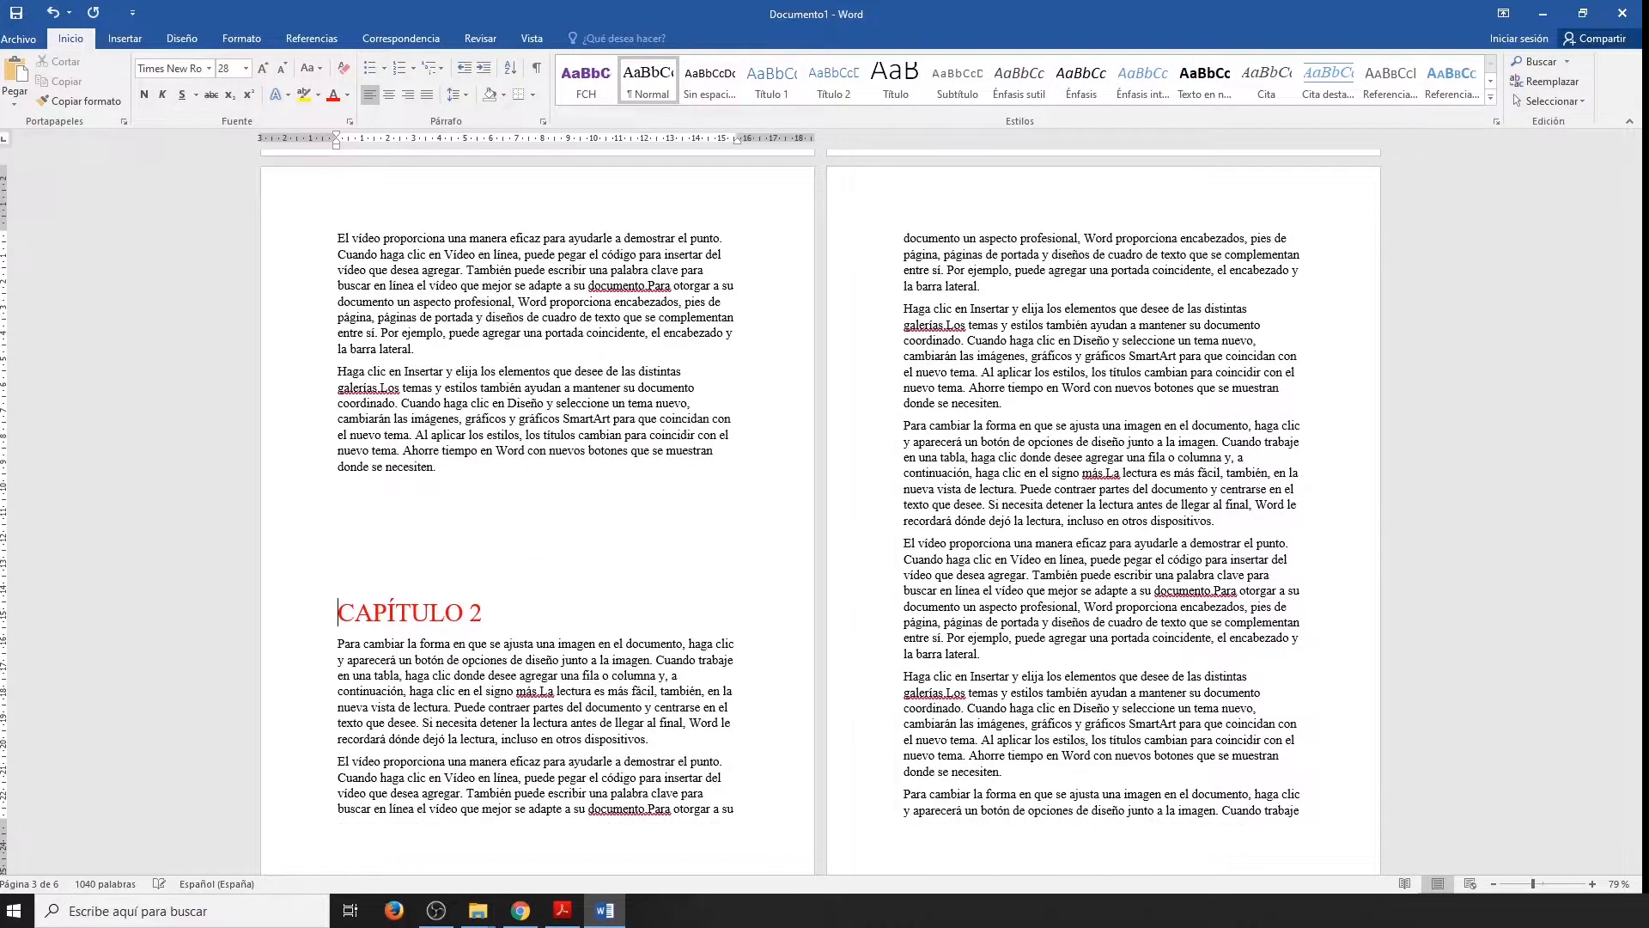
{"action": "key", "text": "Return"}
{"action": "key", "text": "Return"}
{"action": "key", "text": "Return"}
{"action": "key", "text": "Return"}
{"action": "key", "text": "Return"}
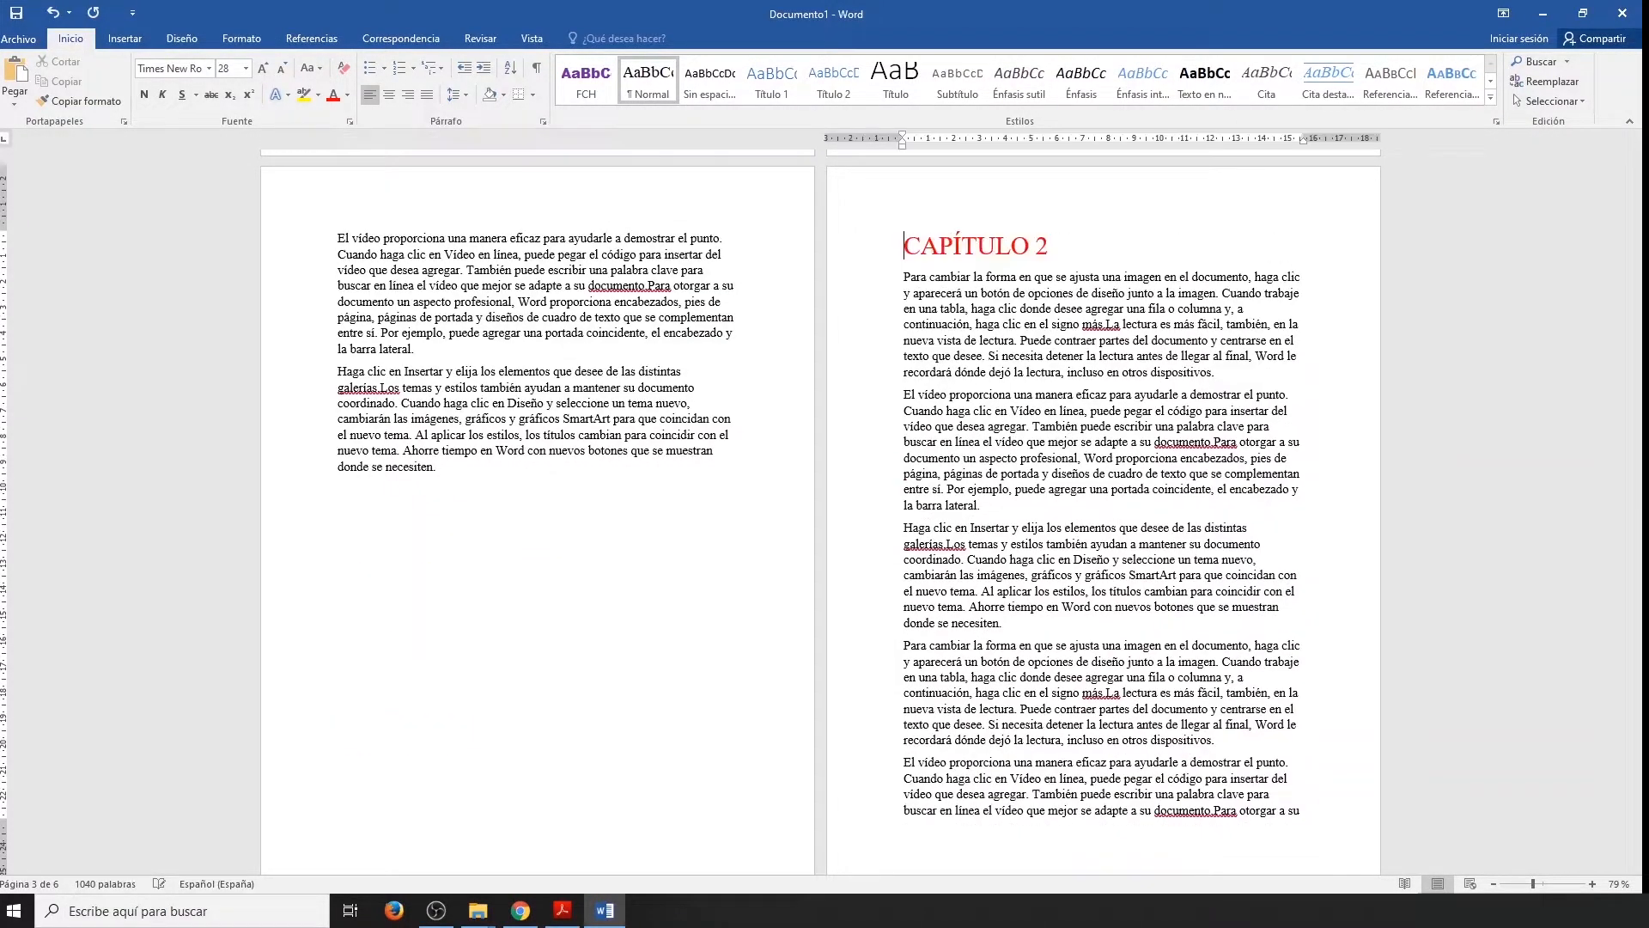
Duplicate the "Haga clic en Insertar" paragraph above the blank lines and delete most of the text before the heading.
{"action": "left_click_drag", "start_coordinate": [441, 468], "coordinate": [337, 371]}
{"action": "key", "text": "ctrl+c"}
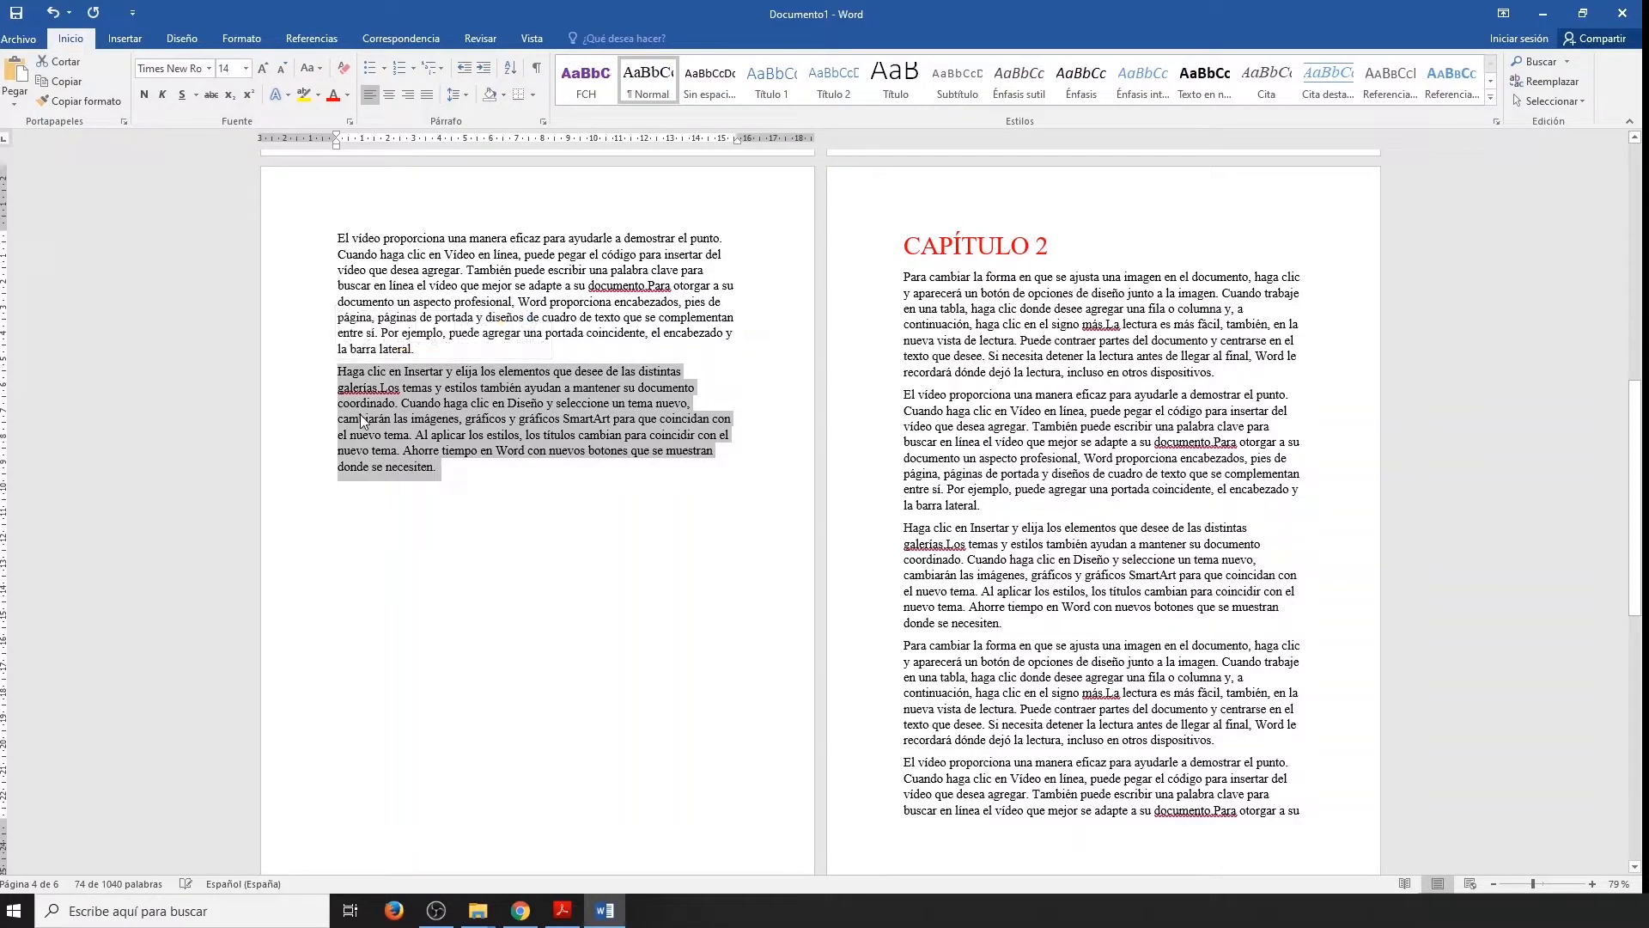
{"action": "left_click", "coordinate": [456, 499]}
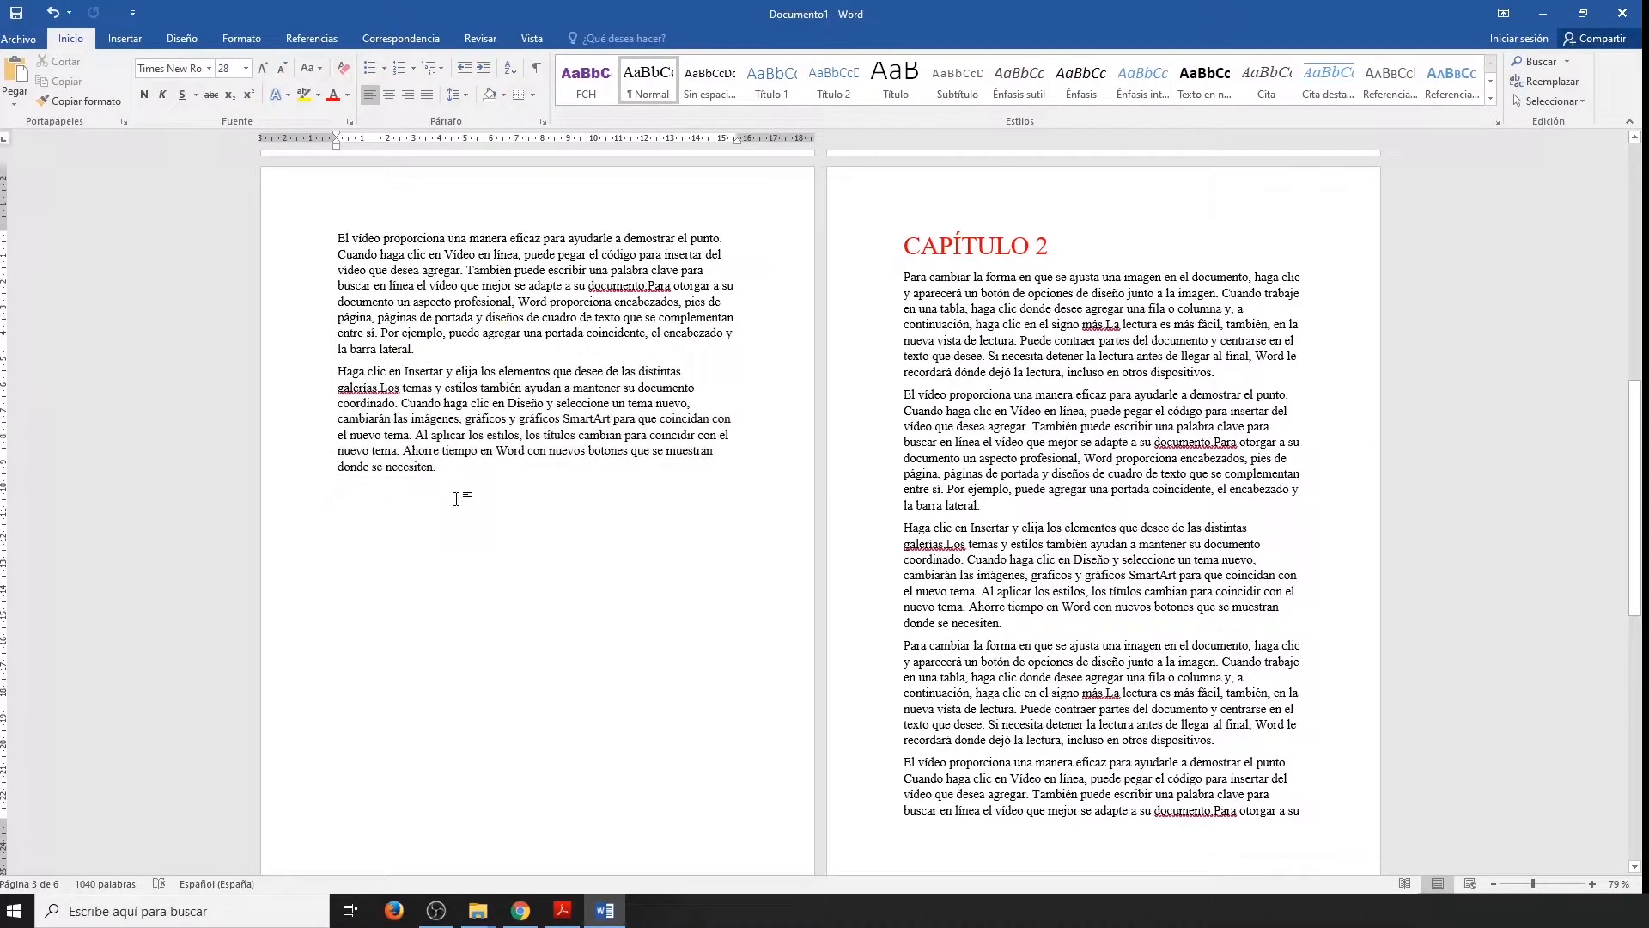
{"action": "key", "text": "ctrl+v"}
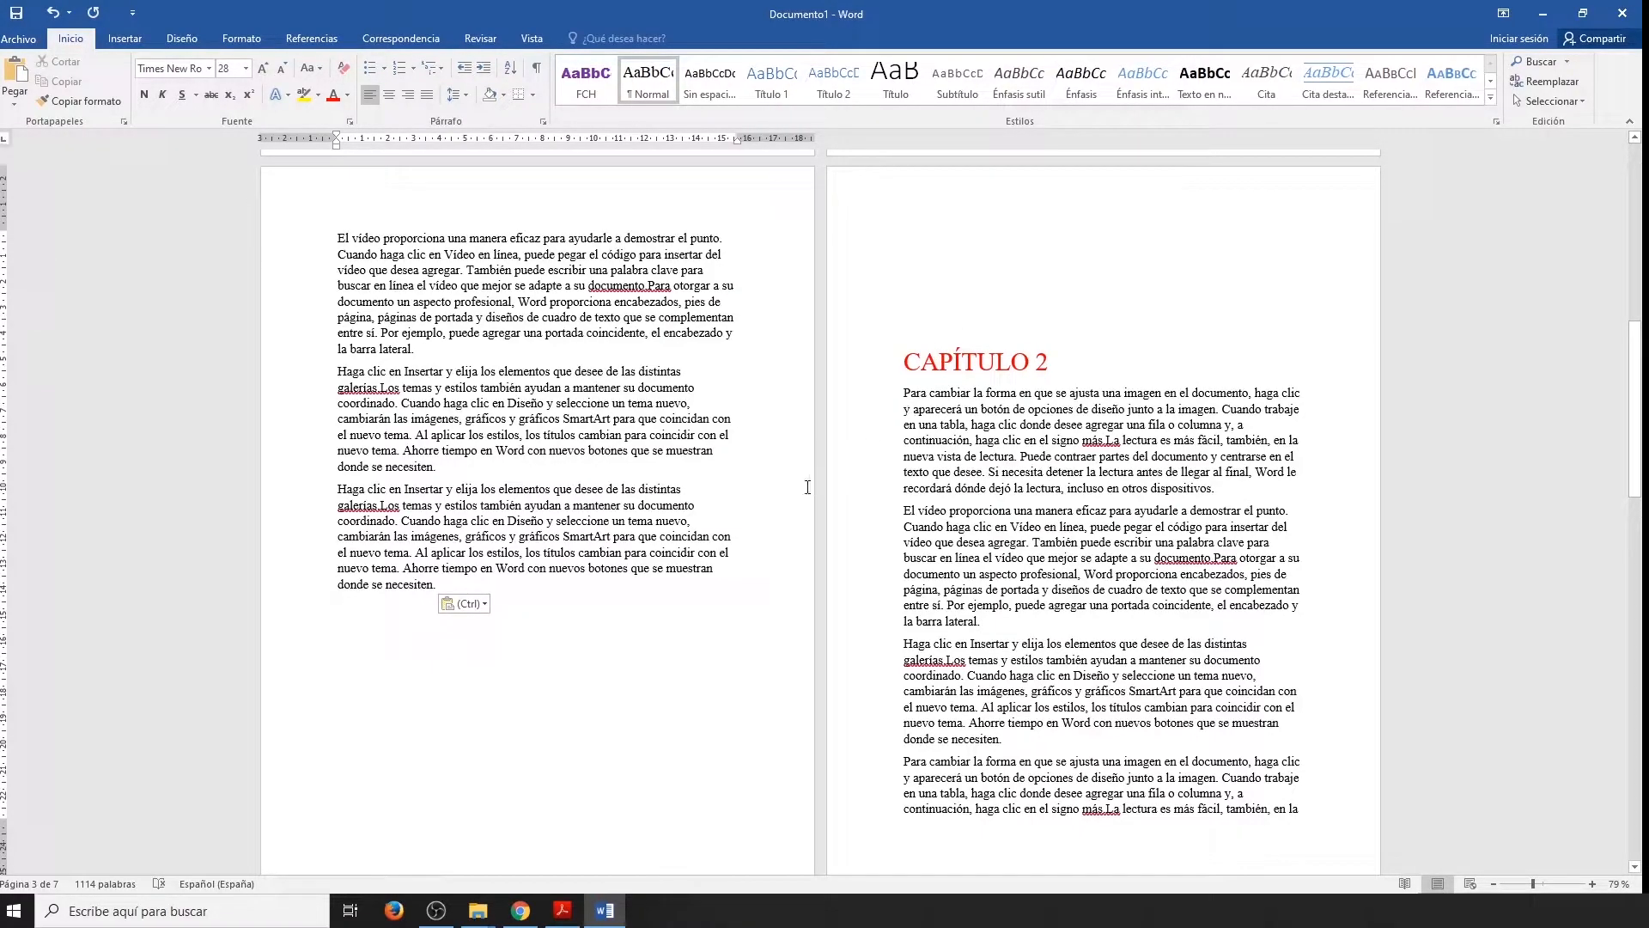
{"action": "left_click_drag", "start_coordinate": [737, 571], "coordinate": [343, 311]}
{"action": "key", "text": "Delete"}
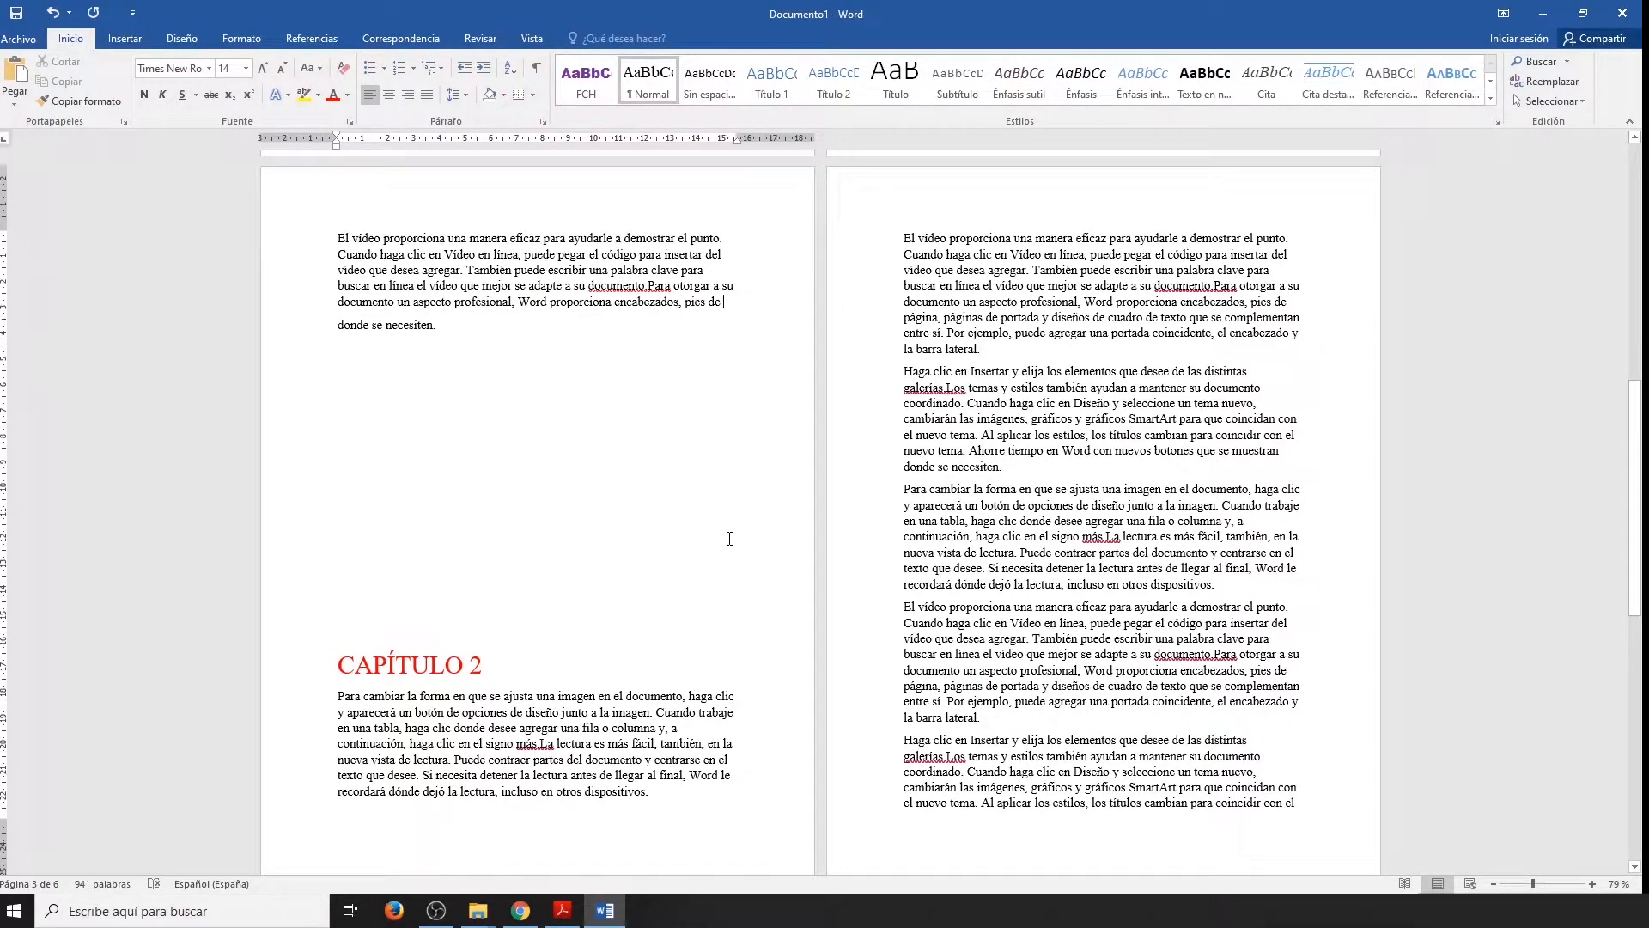
Undo the blank-line and paragraph edits and insert a page break before the CAPÍTULO 2 heading.
{"action": "key", "text": "ctrl+z"}
{"action": "left_click", "coordinate": [124, 38]}
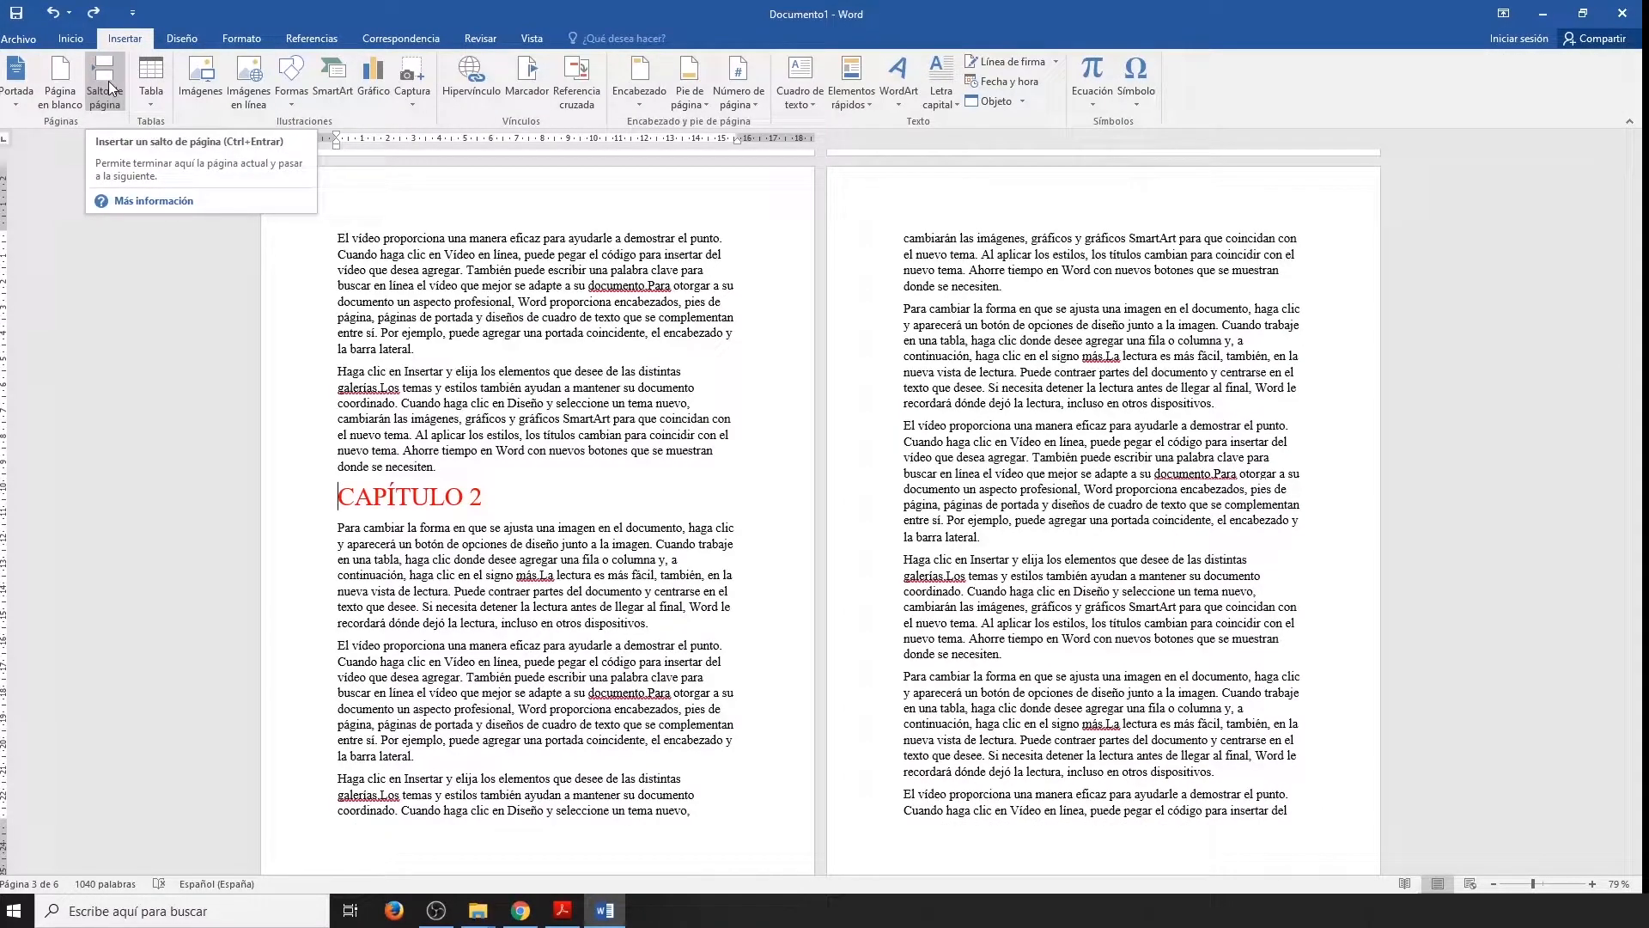
{"action": "left_click", "coordinate": [108, 81]}
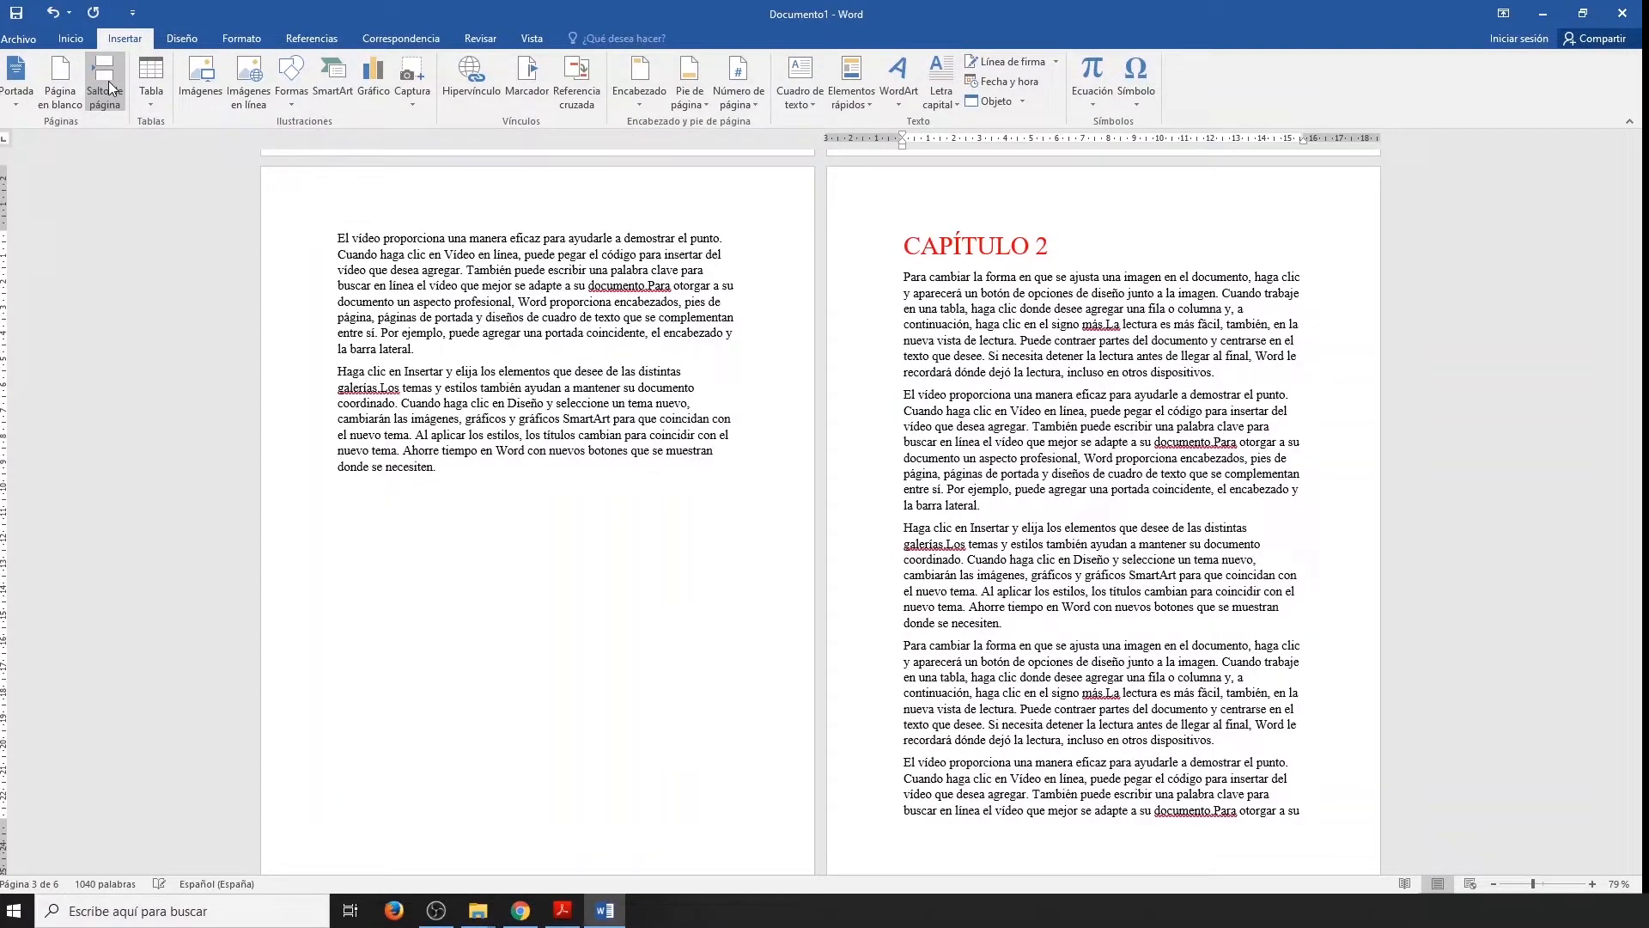
Paste the copied paragraph twice before the page break, and delete the text after the first paragraph's fourth line.
{"action": "left_click", "coordinate": [474, 468]}
{"action": "key", "text": "ctrl+v"}
{"action": "key", "text": "ctrl+v"}
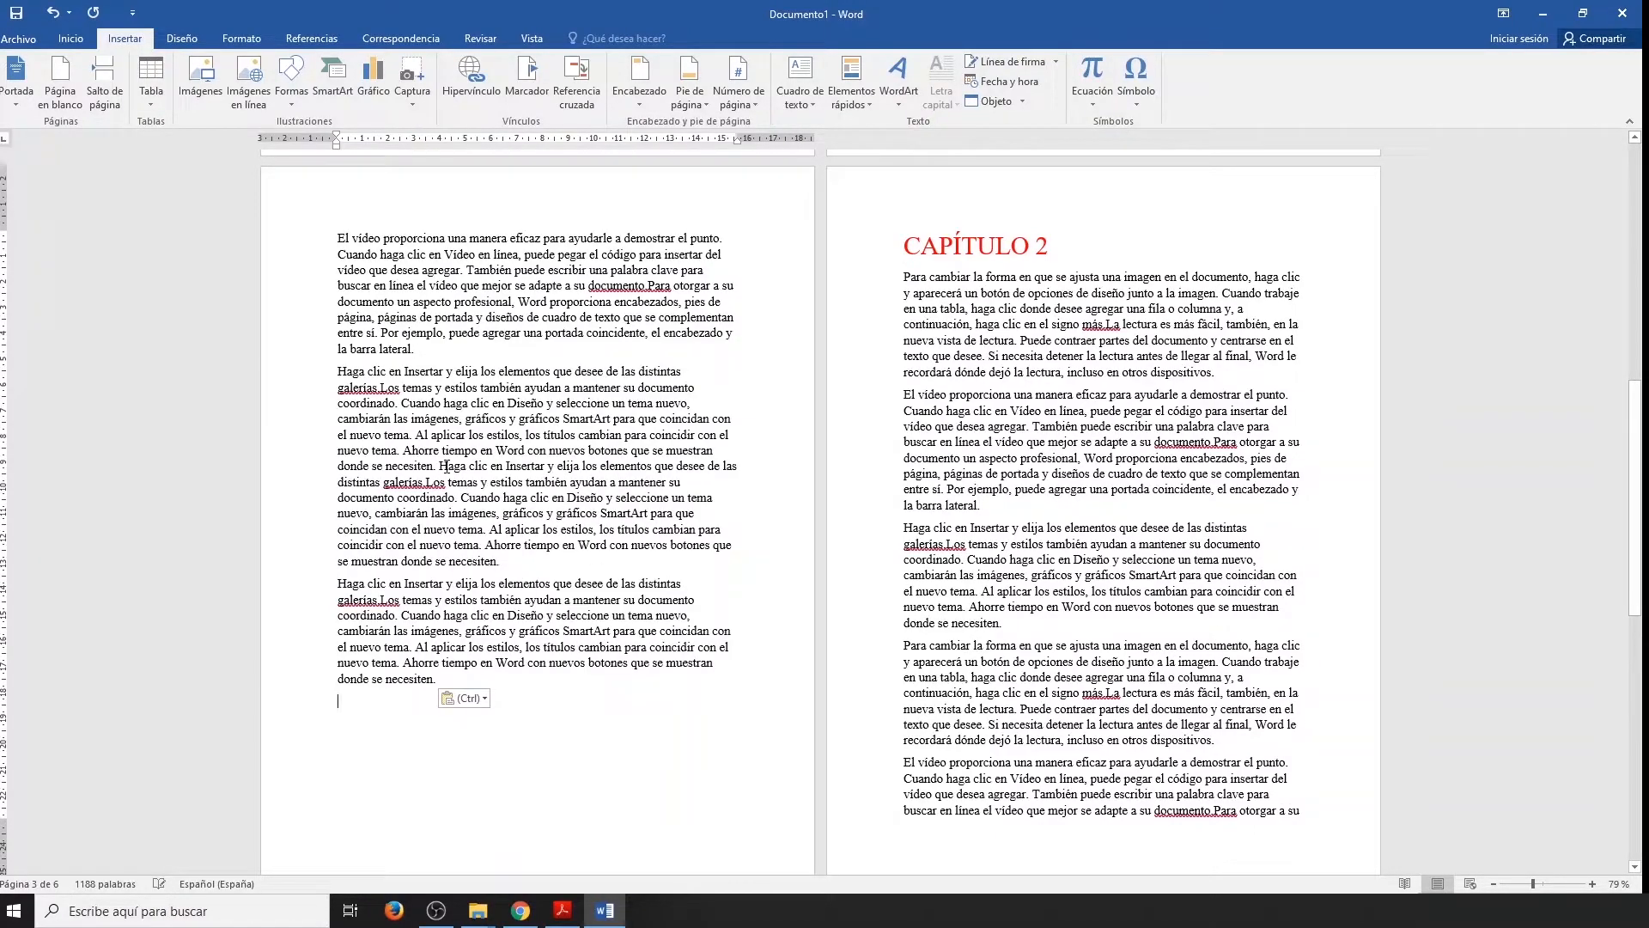
{"action": "left_click_drag", "start_coordinate": [438, 686], "coordinate": [329, 299]}
{"action": "key", "text": "Delete"}
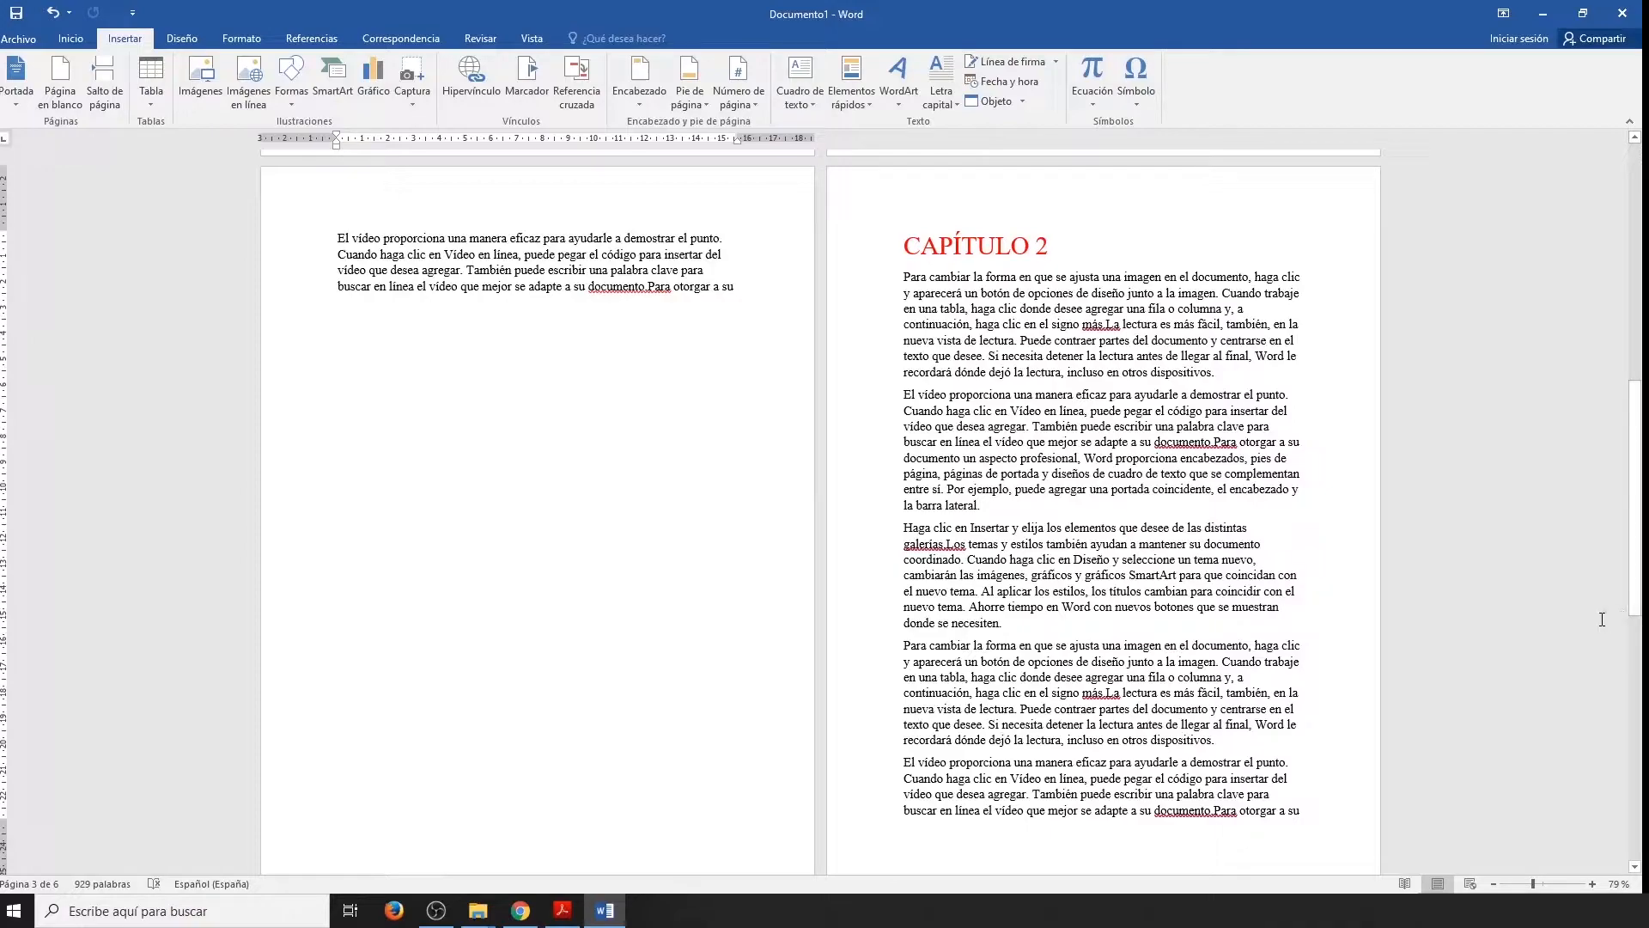
Switch to the Clase_4_MW_2-4.pdf slides in Acrobat Reader and read the exercise note on page breaks.
{"action": "left_click", "coordinate": [563, 911]}
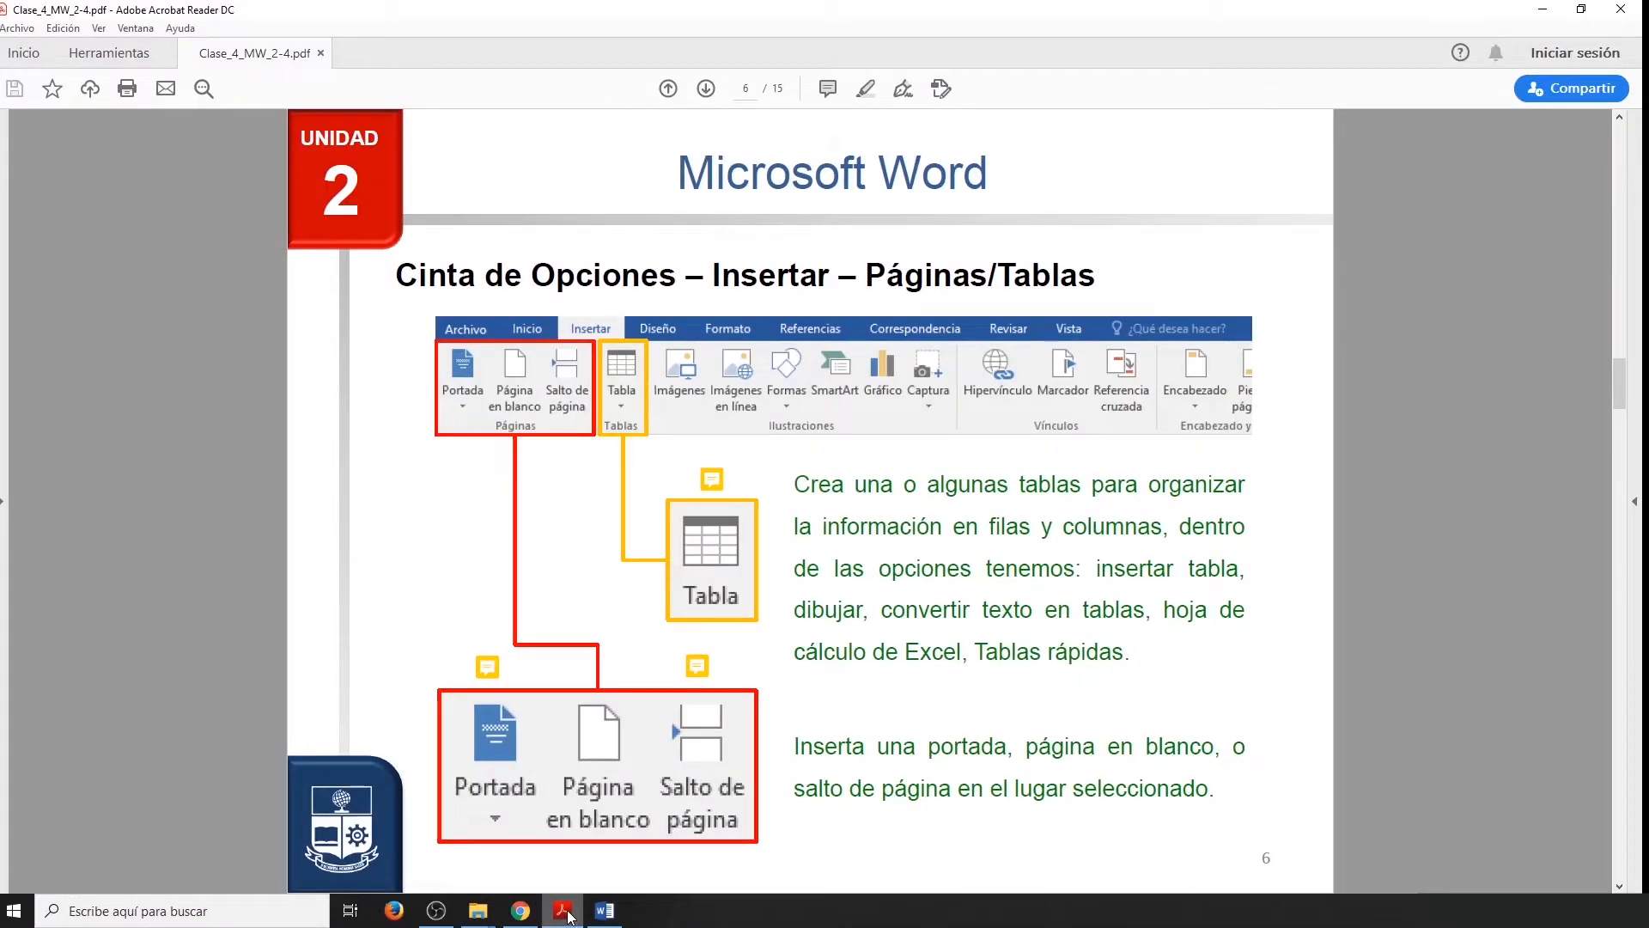
{"action": "mouse_move", "coordinate": [492, 679]}
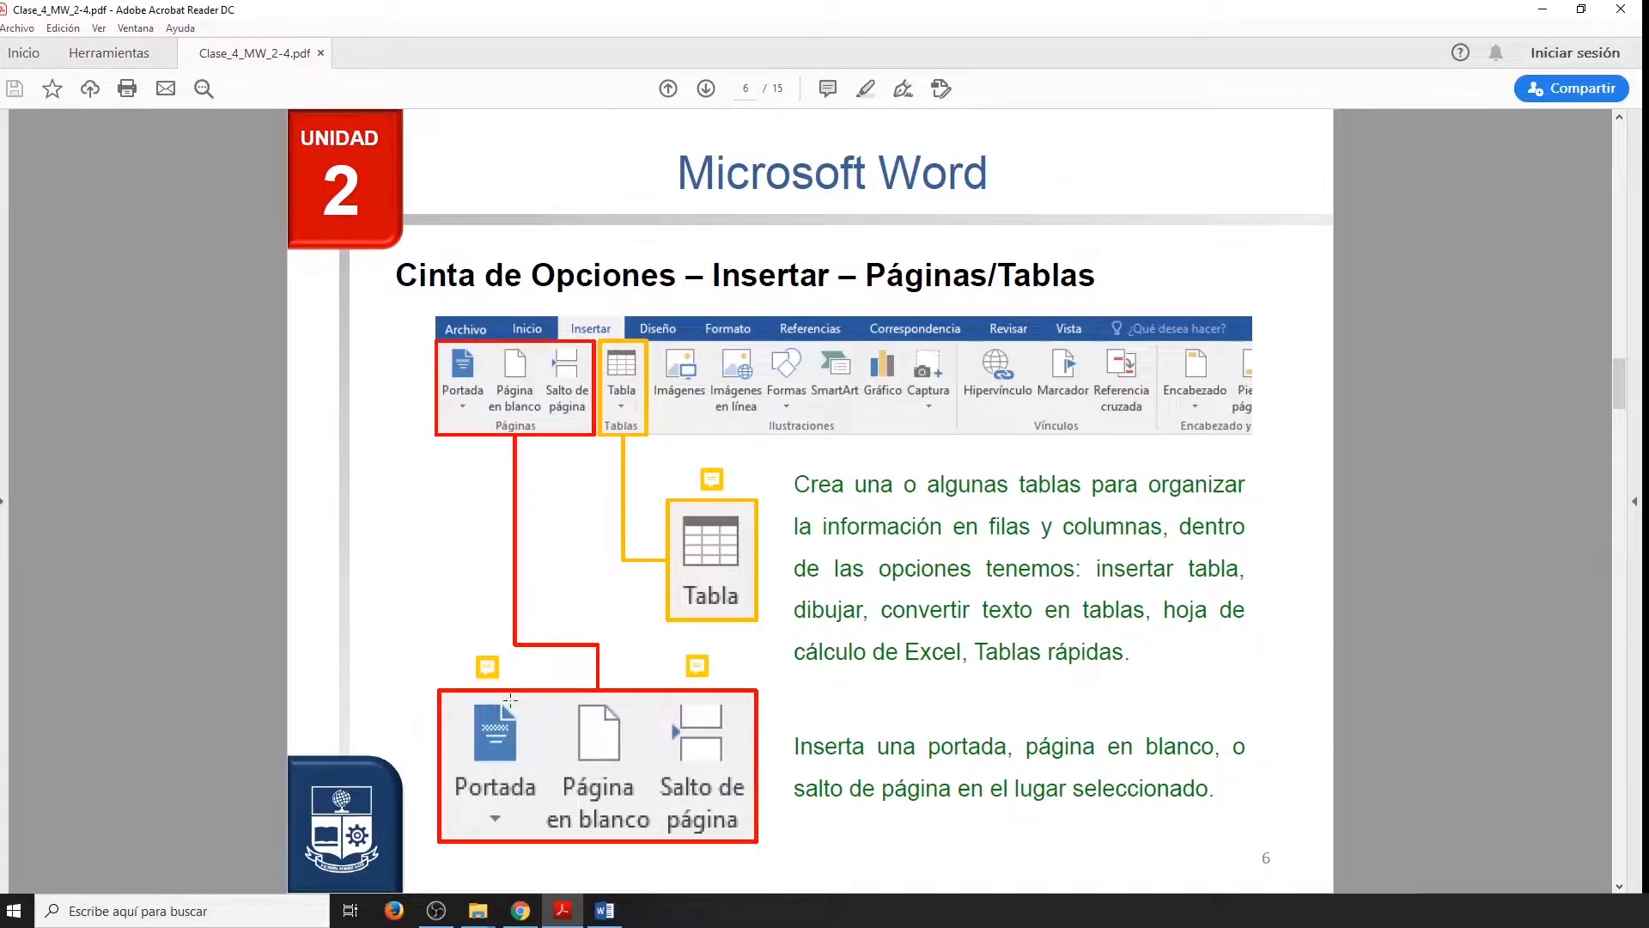
{"action": "mouse_move", "coordinate": [700, 678]}
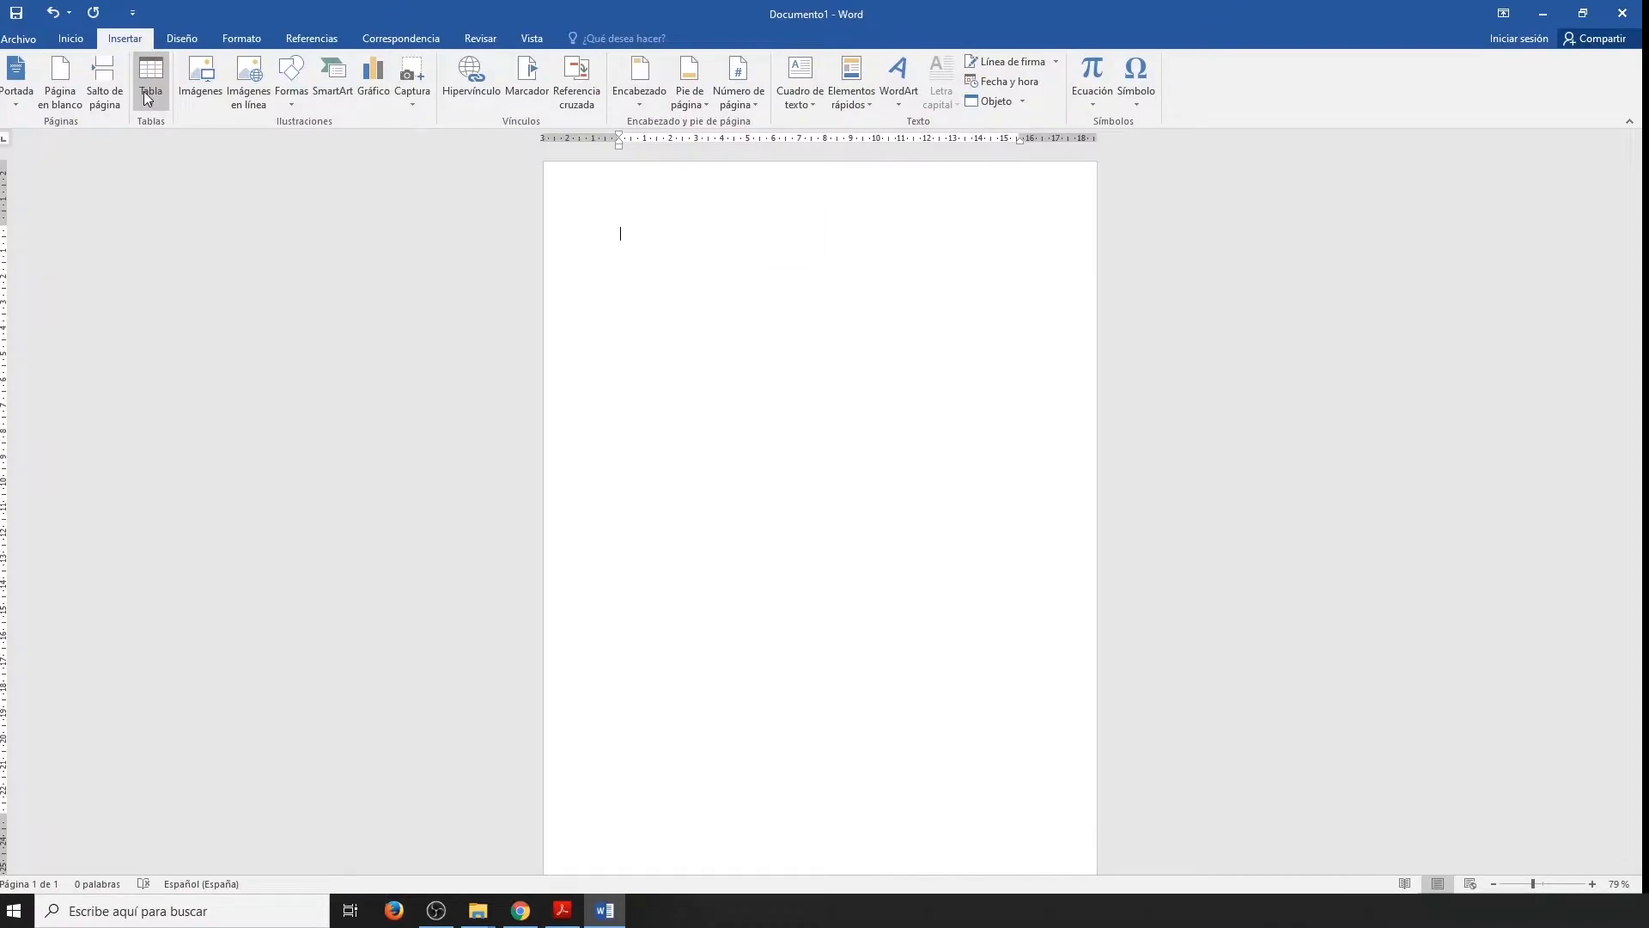
Insert a table of 6 columns by 5 rows in the empty Word document, and leave the table.
{"action": "left_click", "coordinate": [142, 91]}
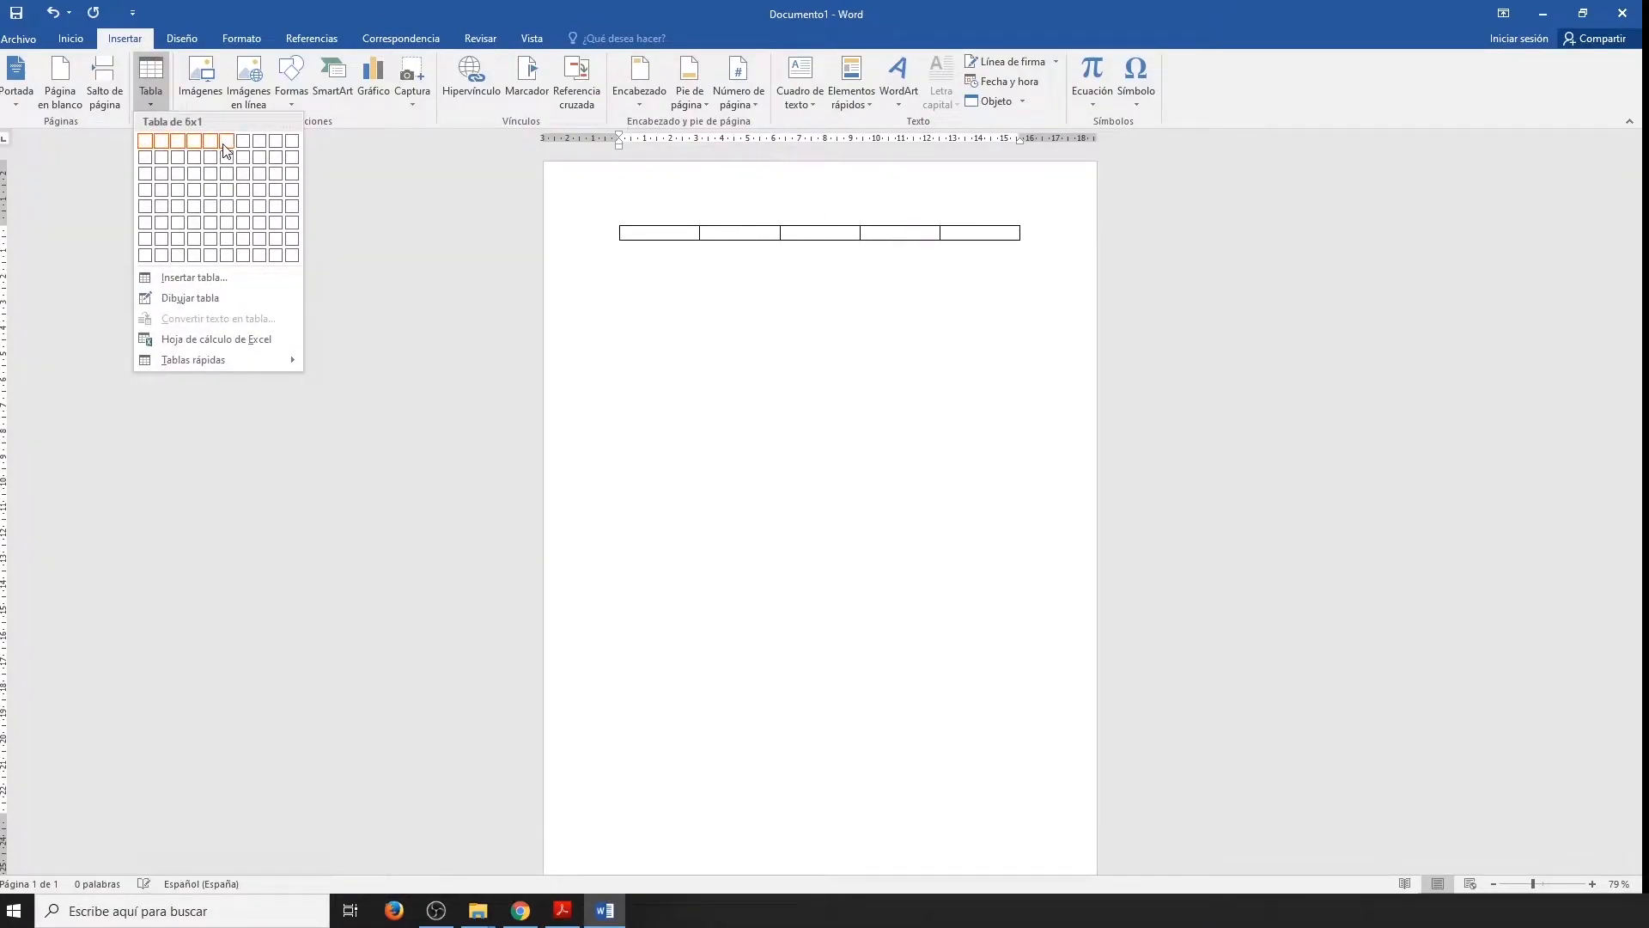
{"action": "left_click", "coordinate": [232, 210]}
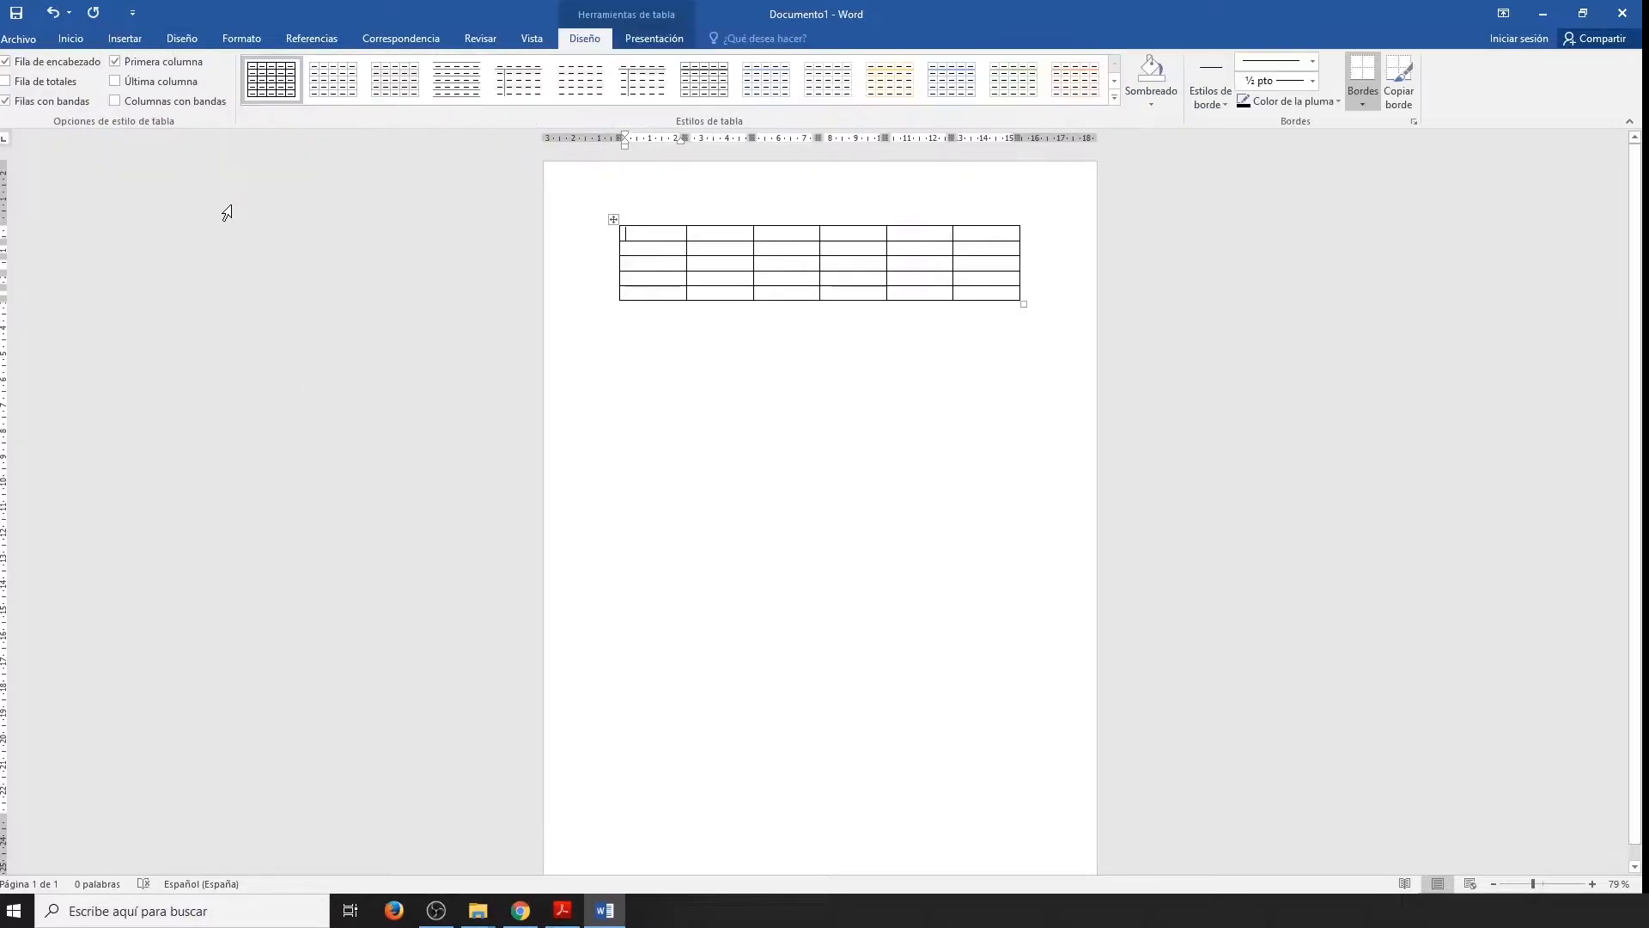
{"action": "left_click", "coordinate": [1066, 404]}
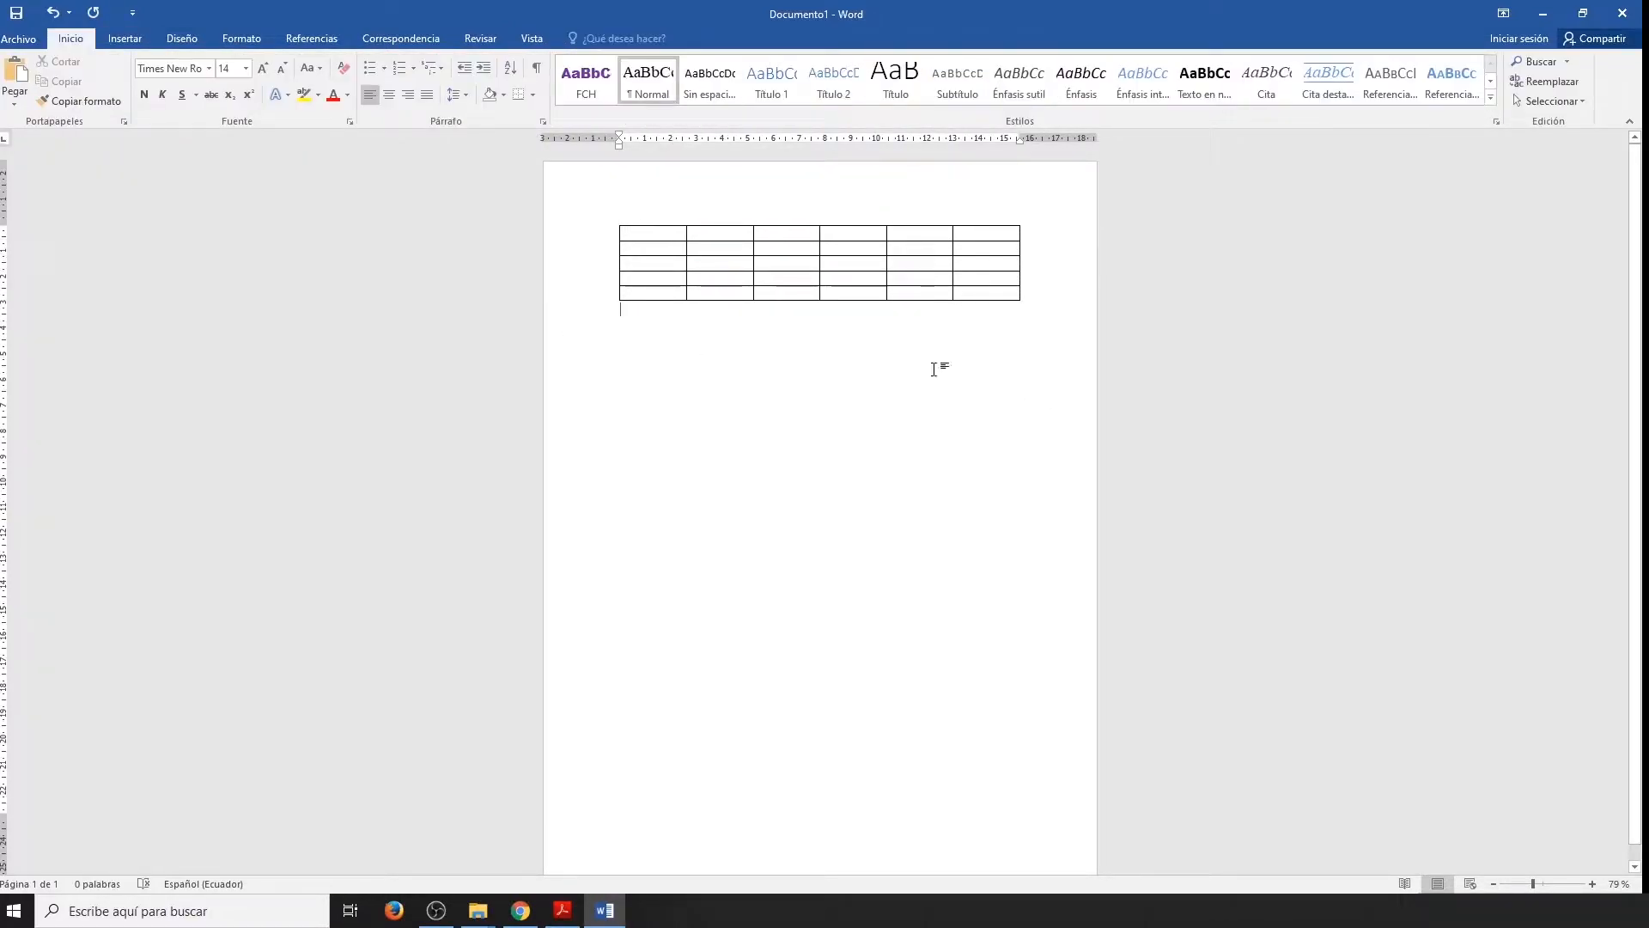
Draw a freehand table of 3 columns by 2 rows below the first table, and leave the table.
{"action": "left_click", "coordinate": [124, 38]}
{"action": "left_click", "coordinate": [147, 101]}
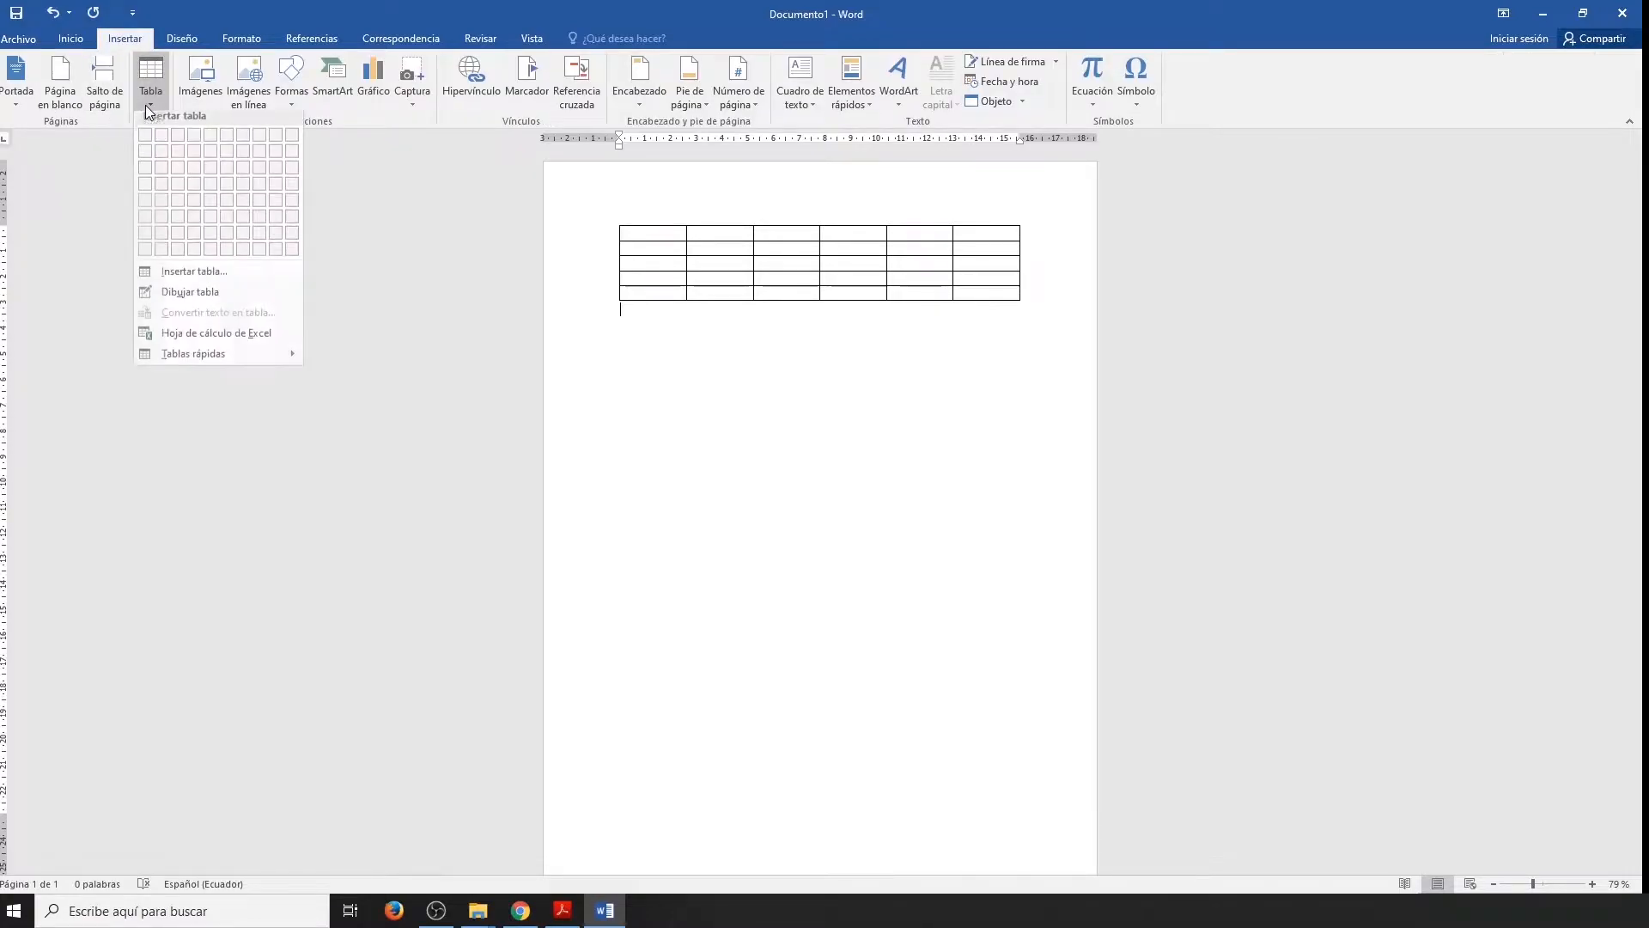
{"action": "left_click", "coordinate": [198, 298]}
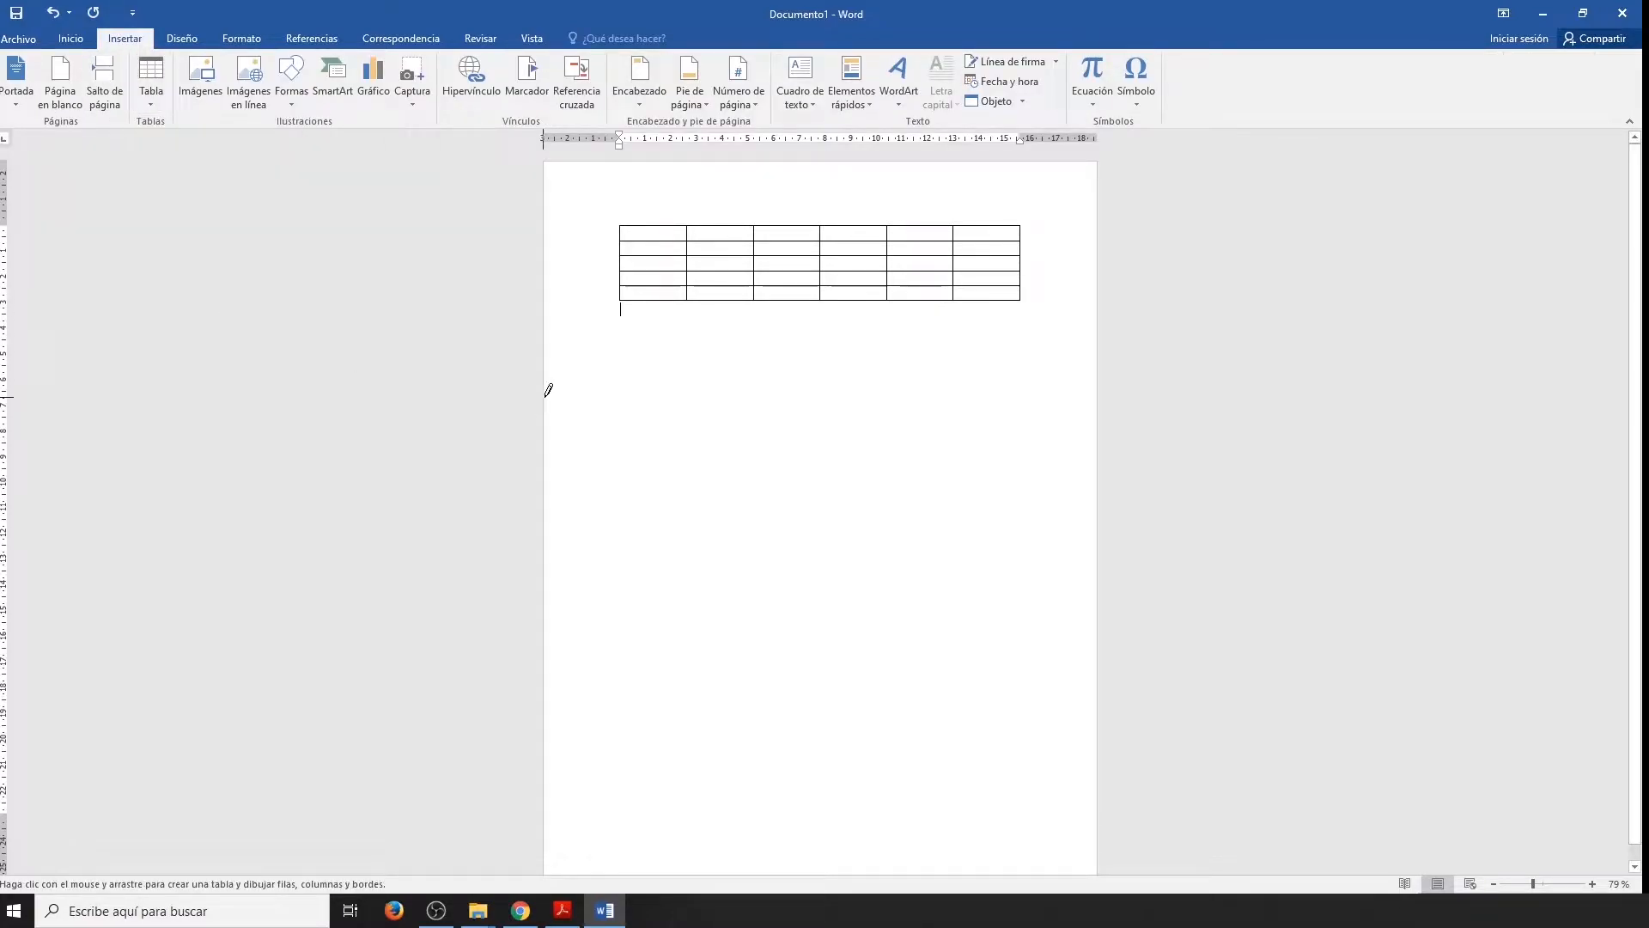
{"action": "mouse_move", "coordinate": [624, 324]}
{"action": "left_mouse_down"}
{"action": "mouse_move", "coordinate": [988, 378]}
{"action": "mouse_move", "coordinate": [1030, 422]}
{"action": "left_mouse_up"}
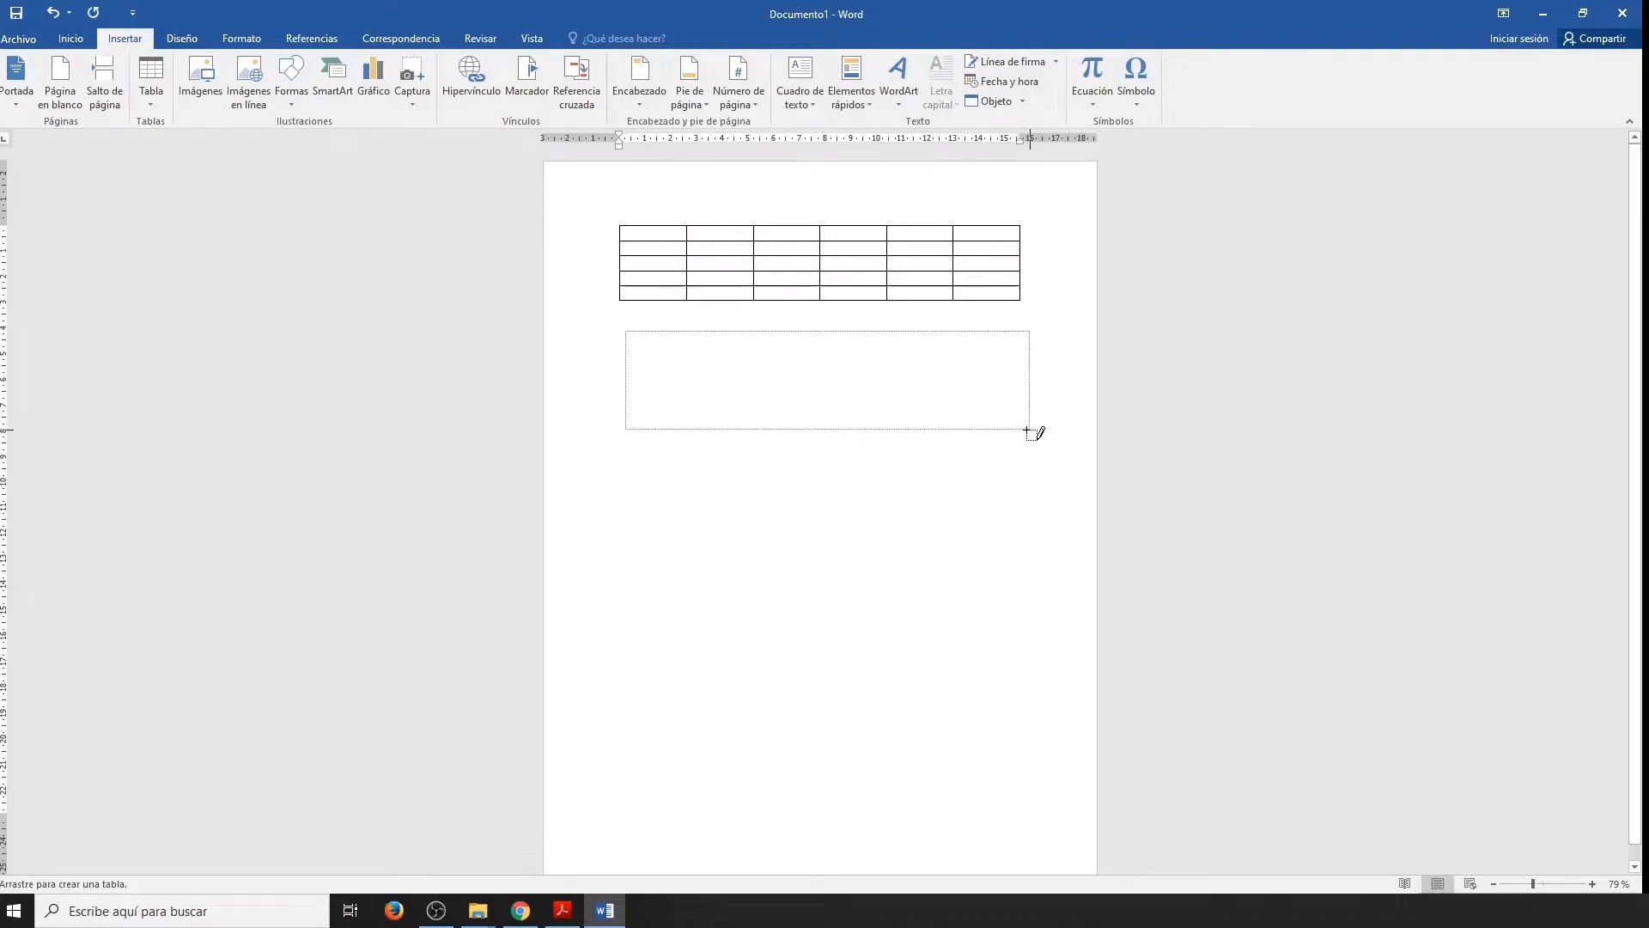
{"action": "left_click_drag", "start_coordinate": [851, 327], "coordinate": [848, 412]}
{"action": "left_click_drag", "start_coordinate": [715, 330], "coordinate": [714, 407]}
{"action": "left_click_drag", "start_coordinate": [628, 368], "coordinate": [1022, 361]}
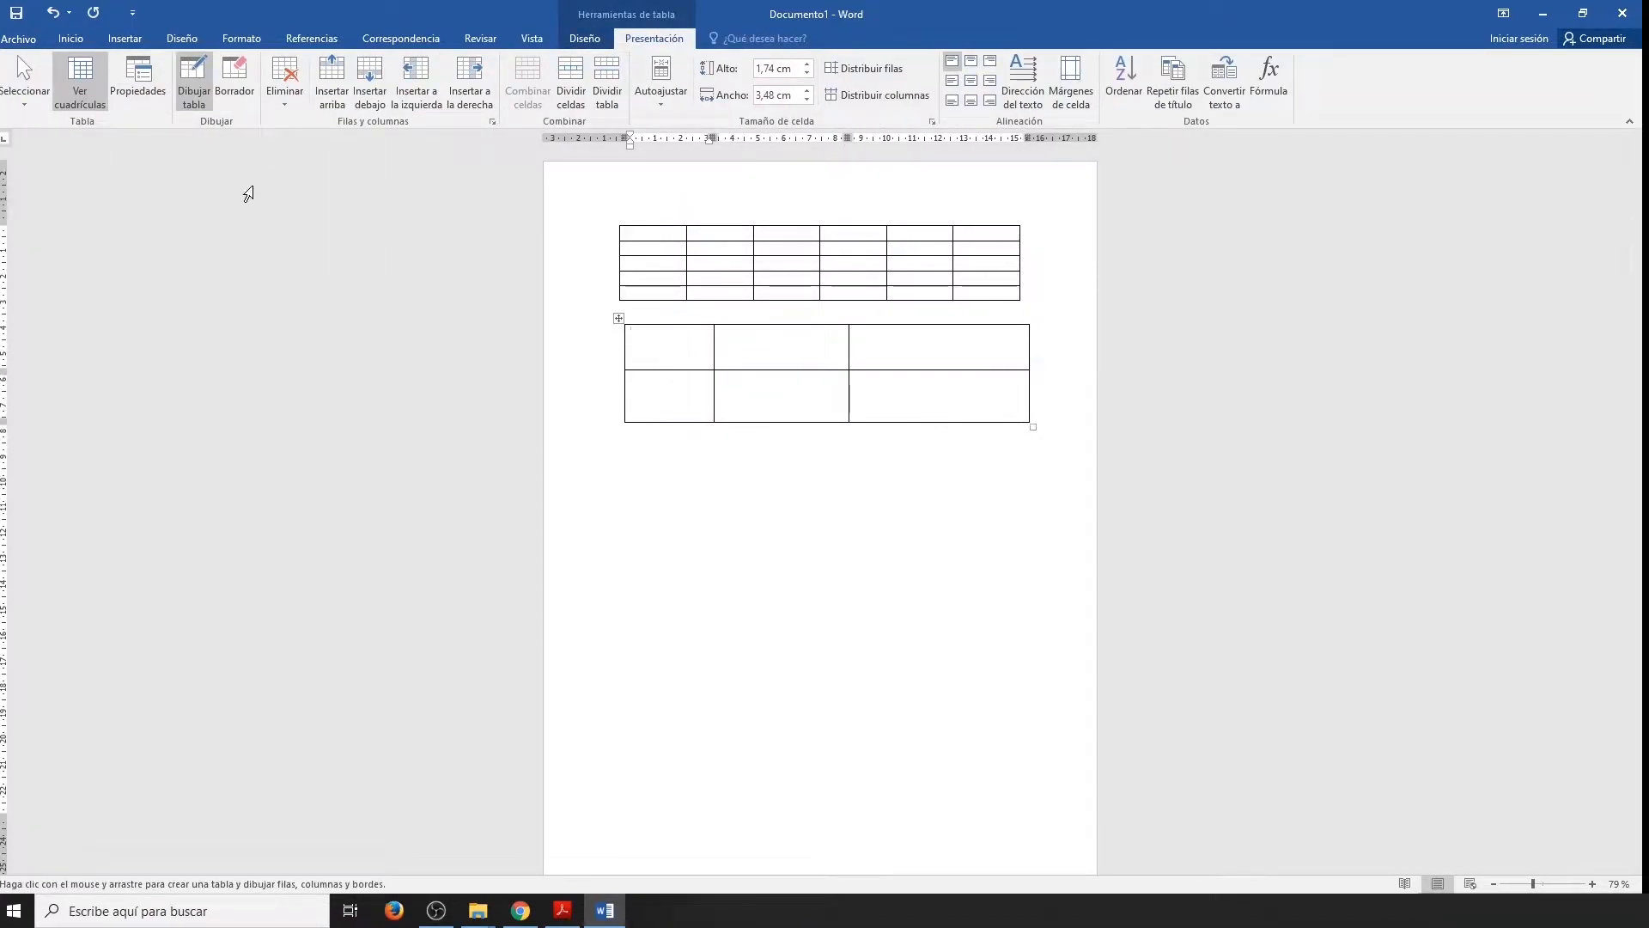
{"action": "key", "text": "Escape"}
{"action": "left_click", "coordinate": [733, 457]}
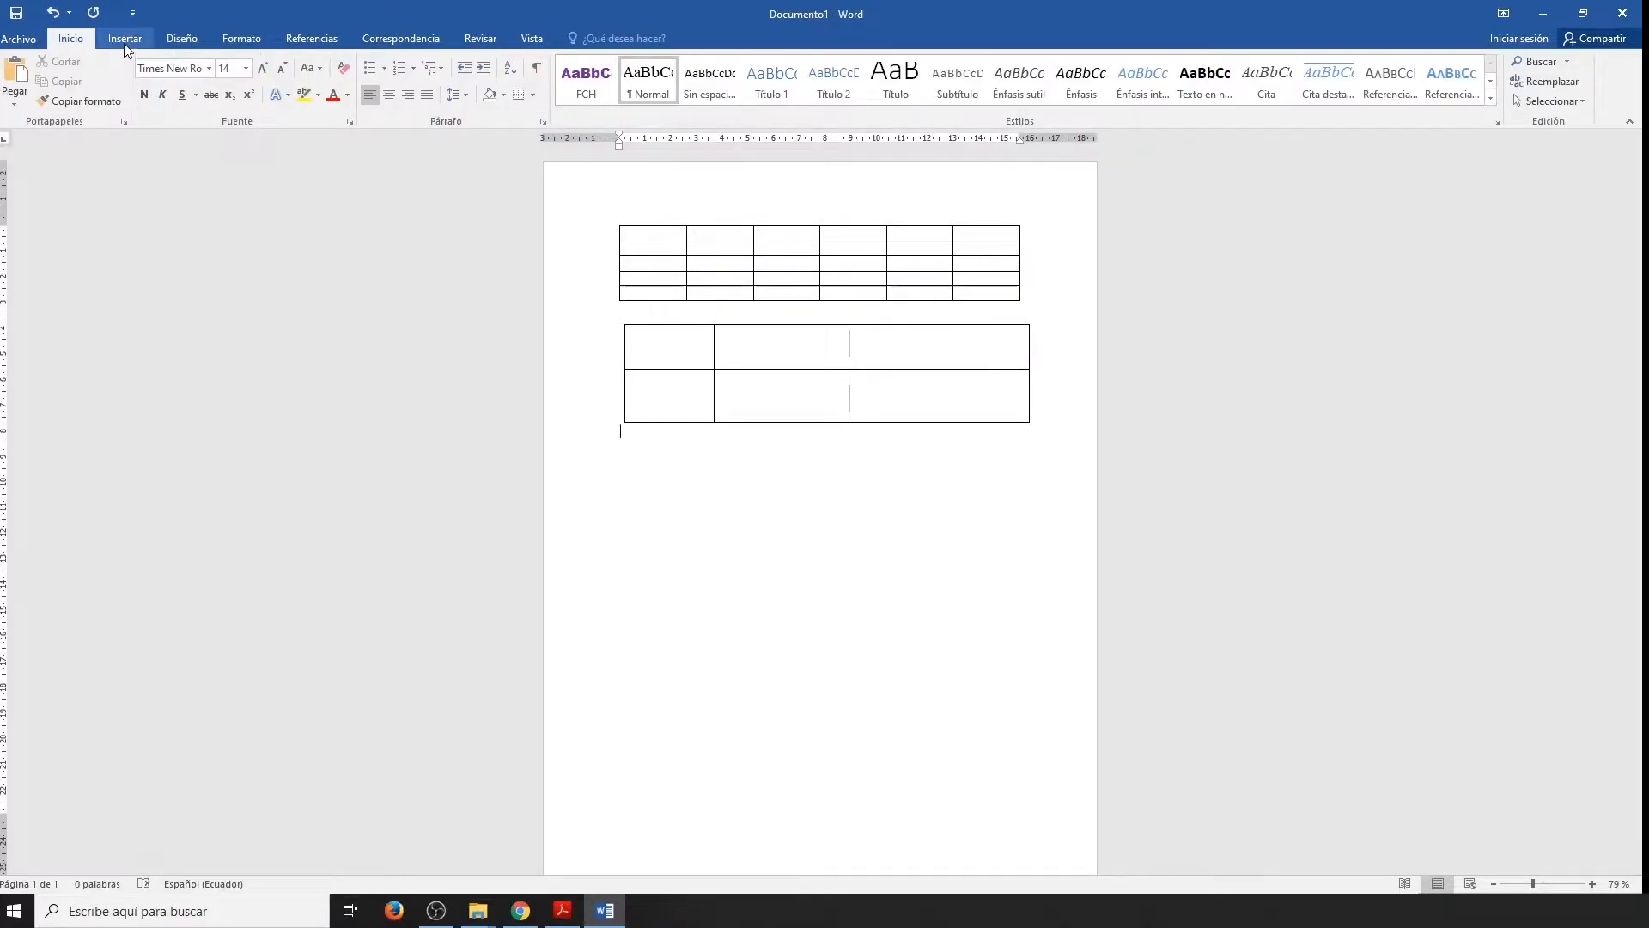
Generate a sample paragraph below the drawn table with =rand(1,5).
{"action": "type", "text": "="}
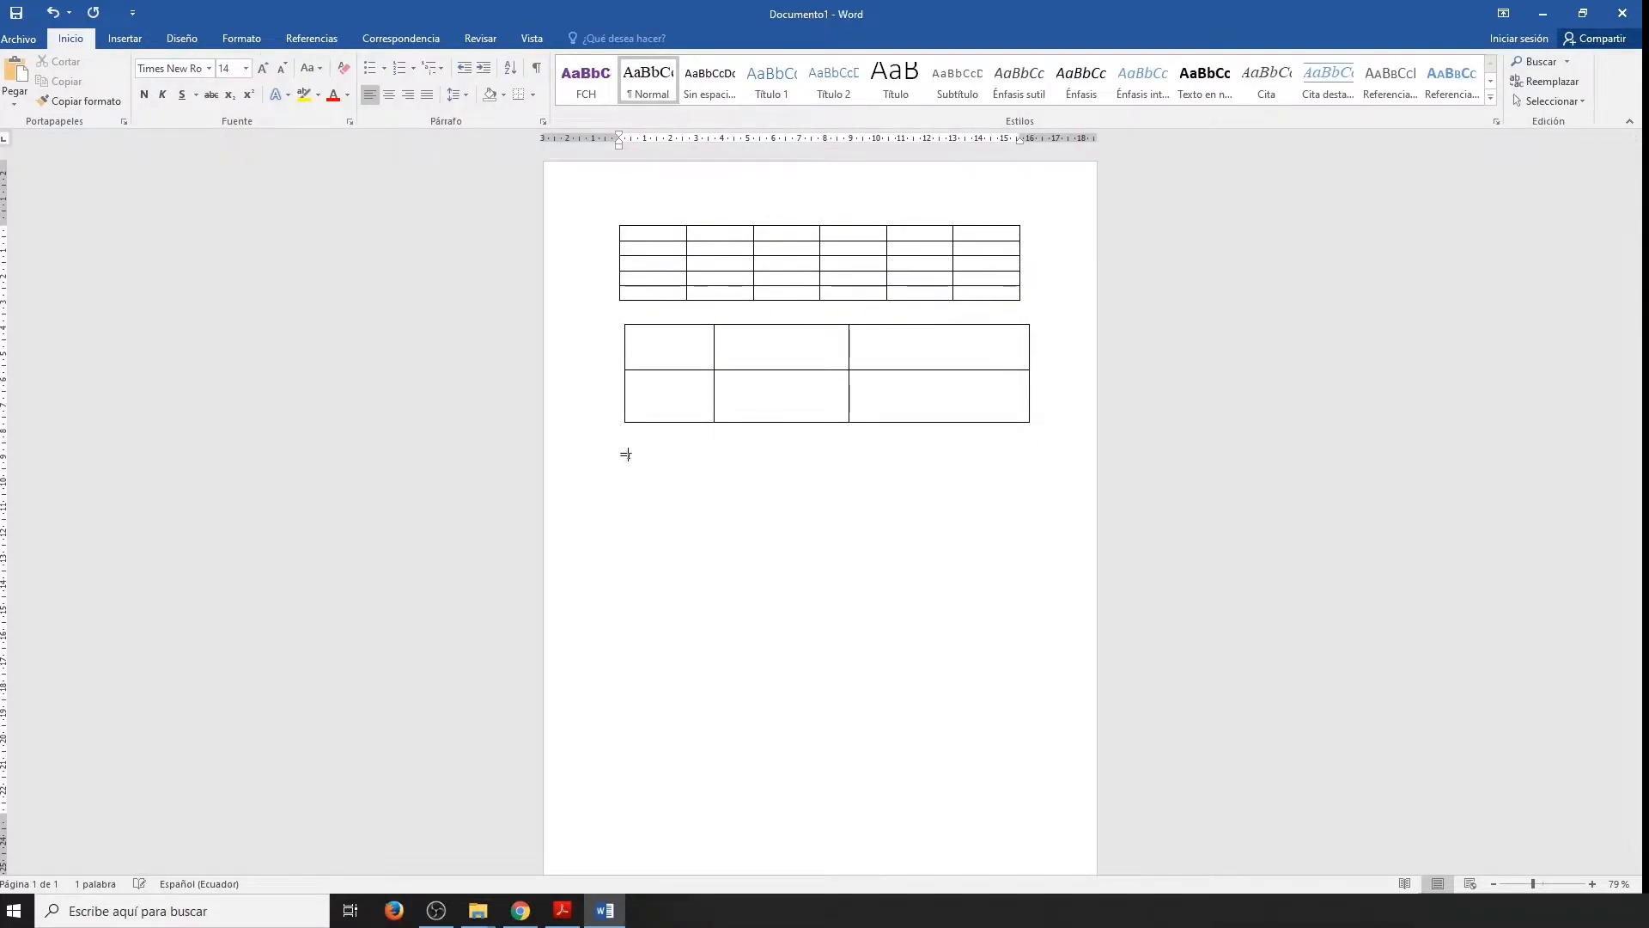
{"action": "type", "text": "rand(1,5)"}
{"action": "key", "text": "Return"}
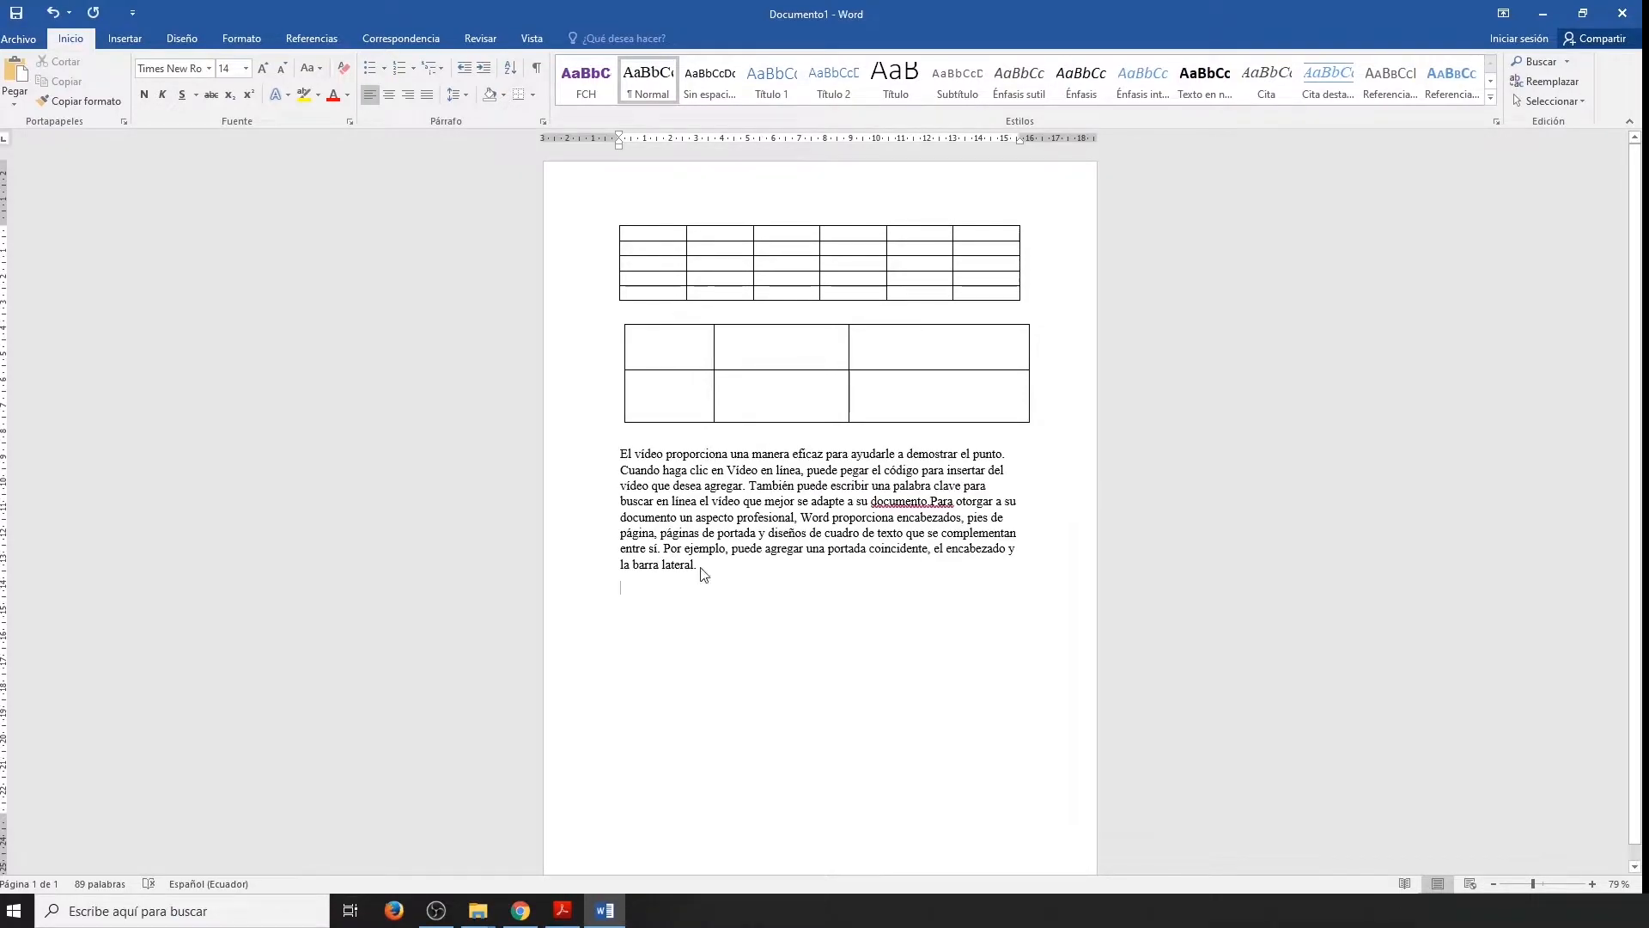
Convert the sample paragraph into a table with fixed column width, separating the text at commas.
{"action": "left_click_drag", "start_coordinate": [700, 569], "coordinate": [621, 458]}
{"action": "left_click", "coordinate": [124, 38]}
{"action": "left_click", "coordinate": [151, 81]}
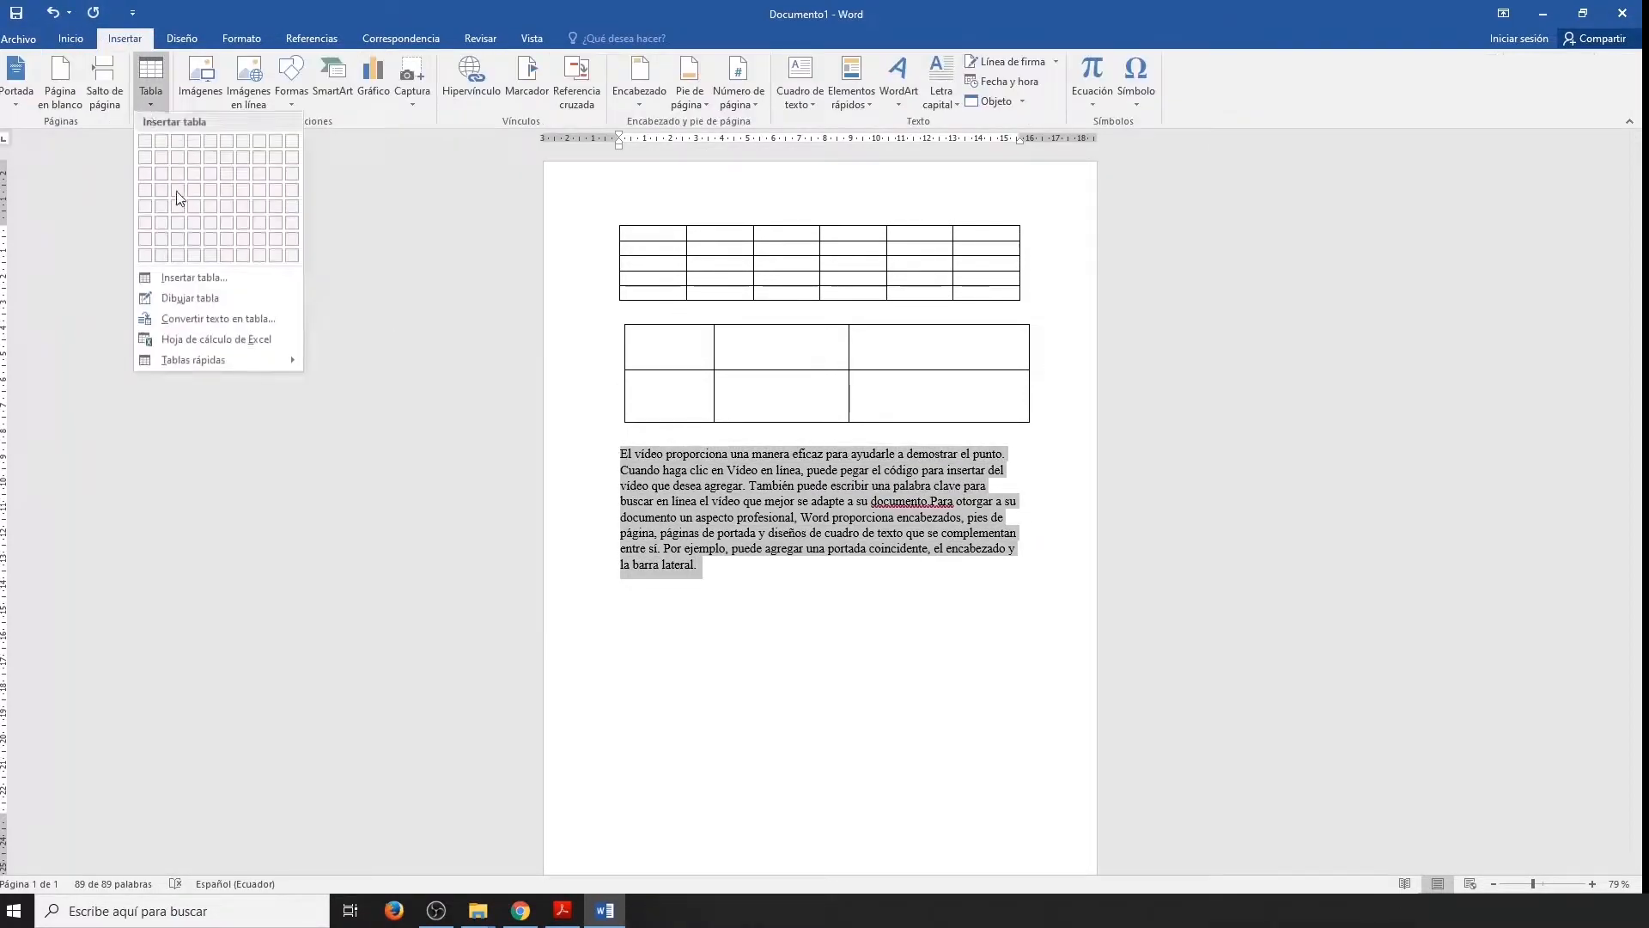
{"action": "left_click", "coordinate": [215, 320]}
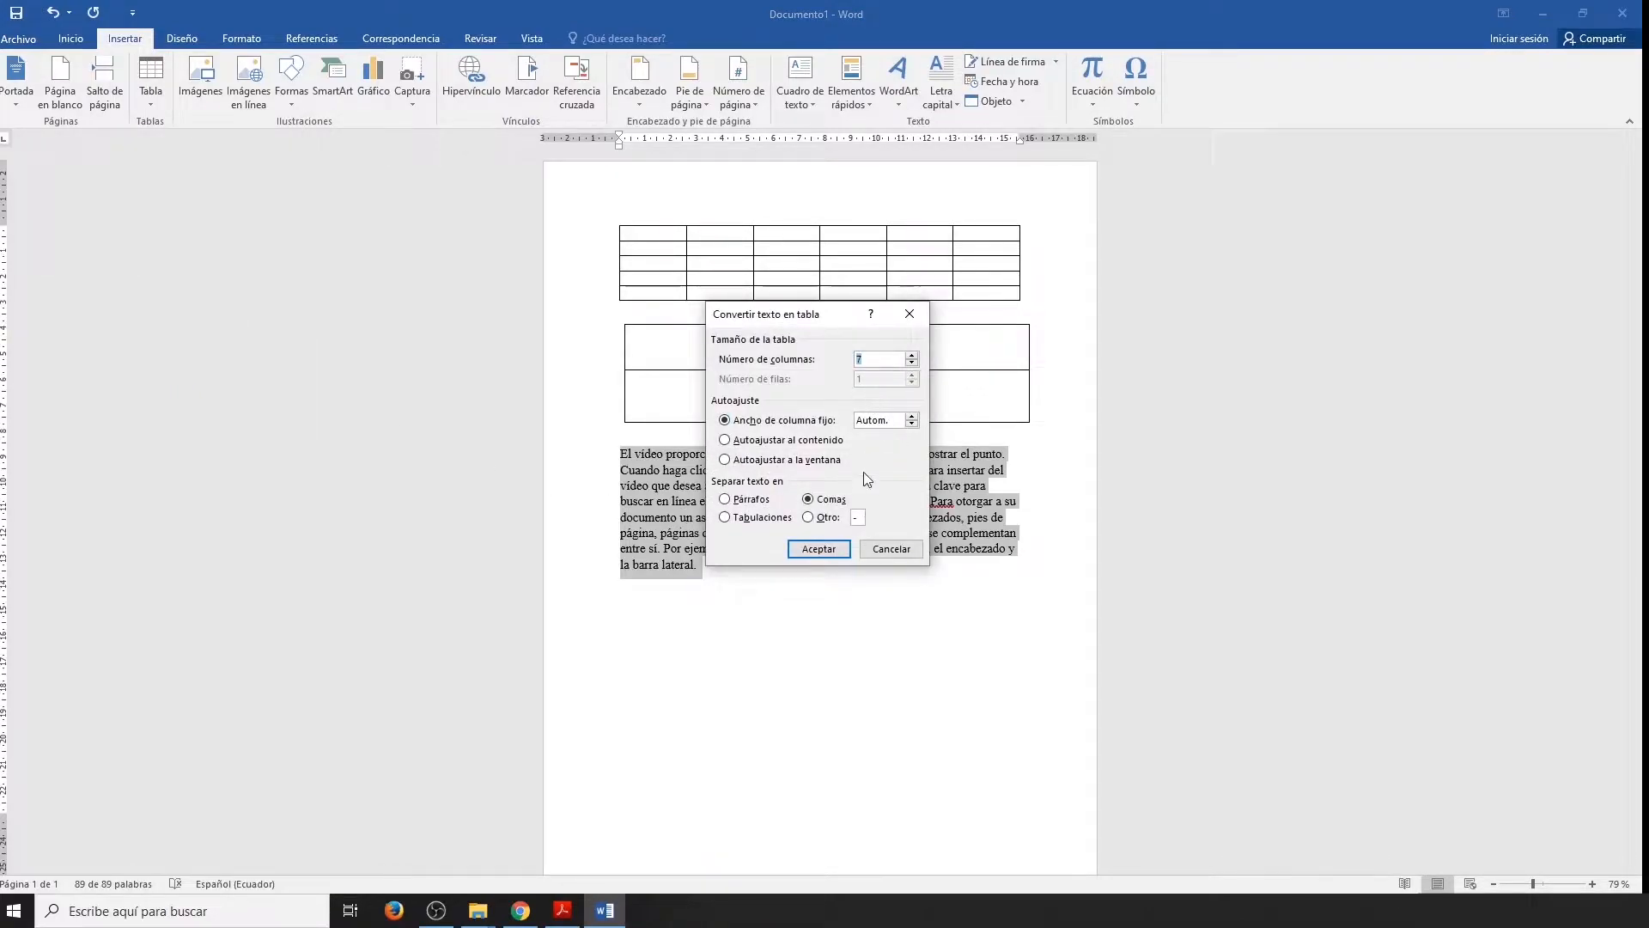
{"action": "left_click", "coordinate": [830, 550]}
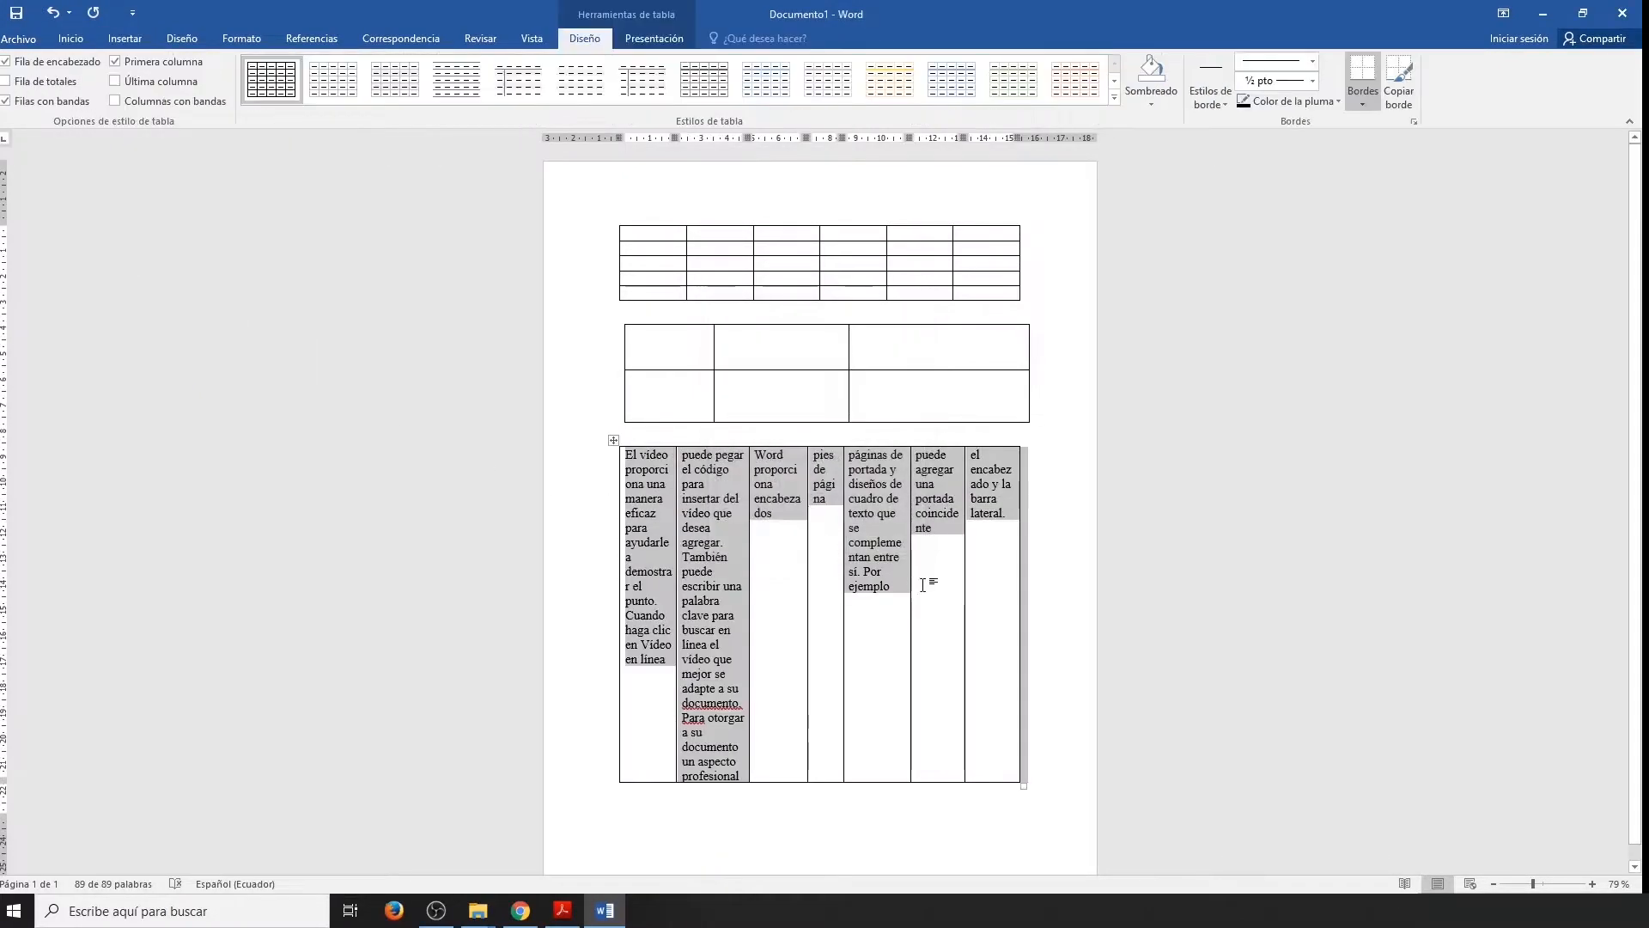
Add a page break after the converted table and insert an Excel spreadsheet on the new page.
{"action": "left_click", "coordinate": [906, 807]}
{"action": "key", "text": "ctrl+Return"}
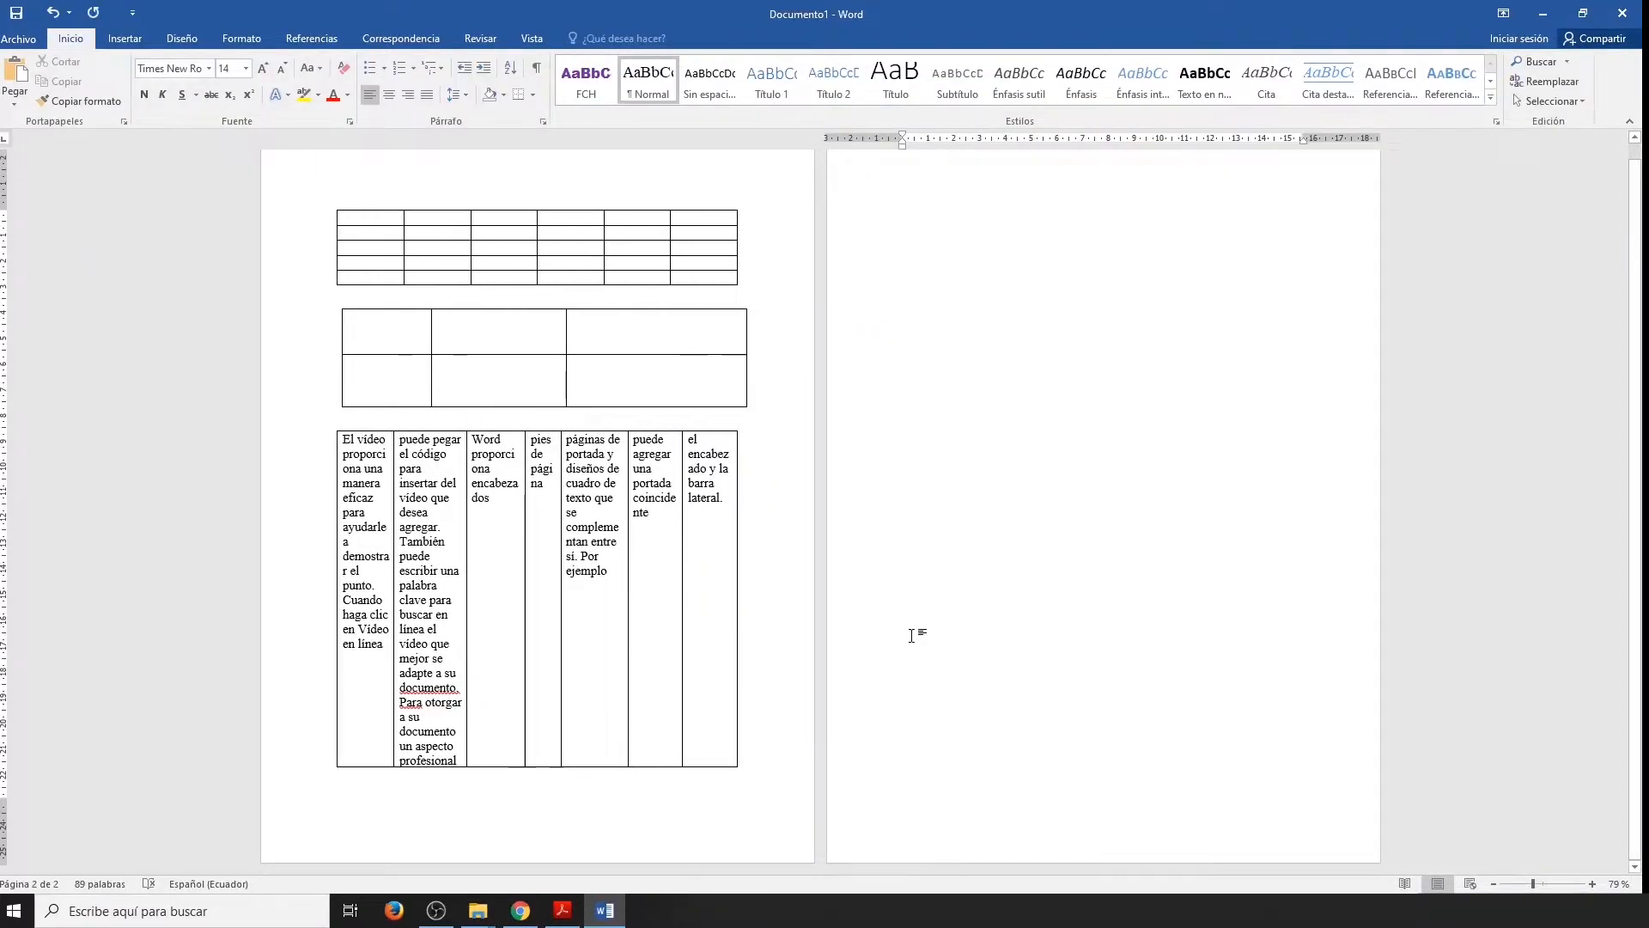
{"action": "left_click", "coordinate": [125, 38]}
{"action": "left_click", "coordinate": [151, 98]}
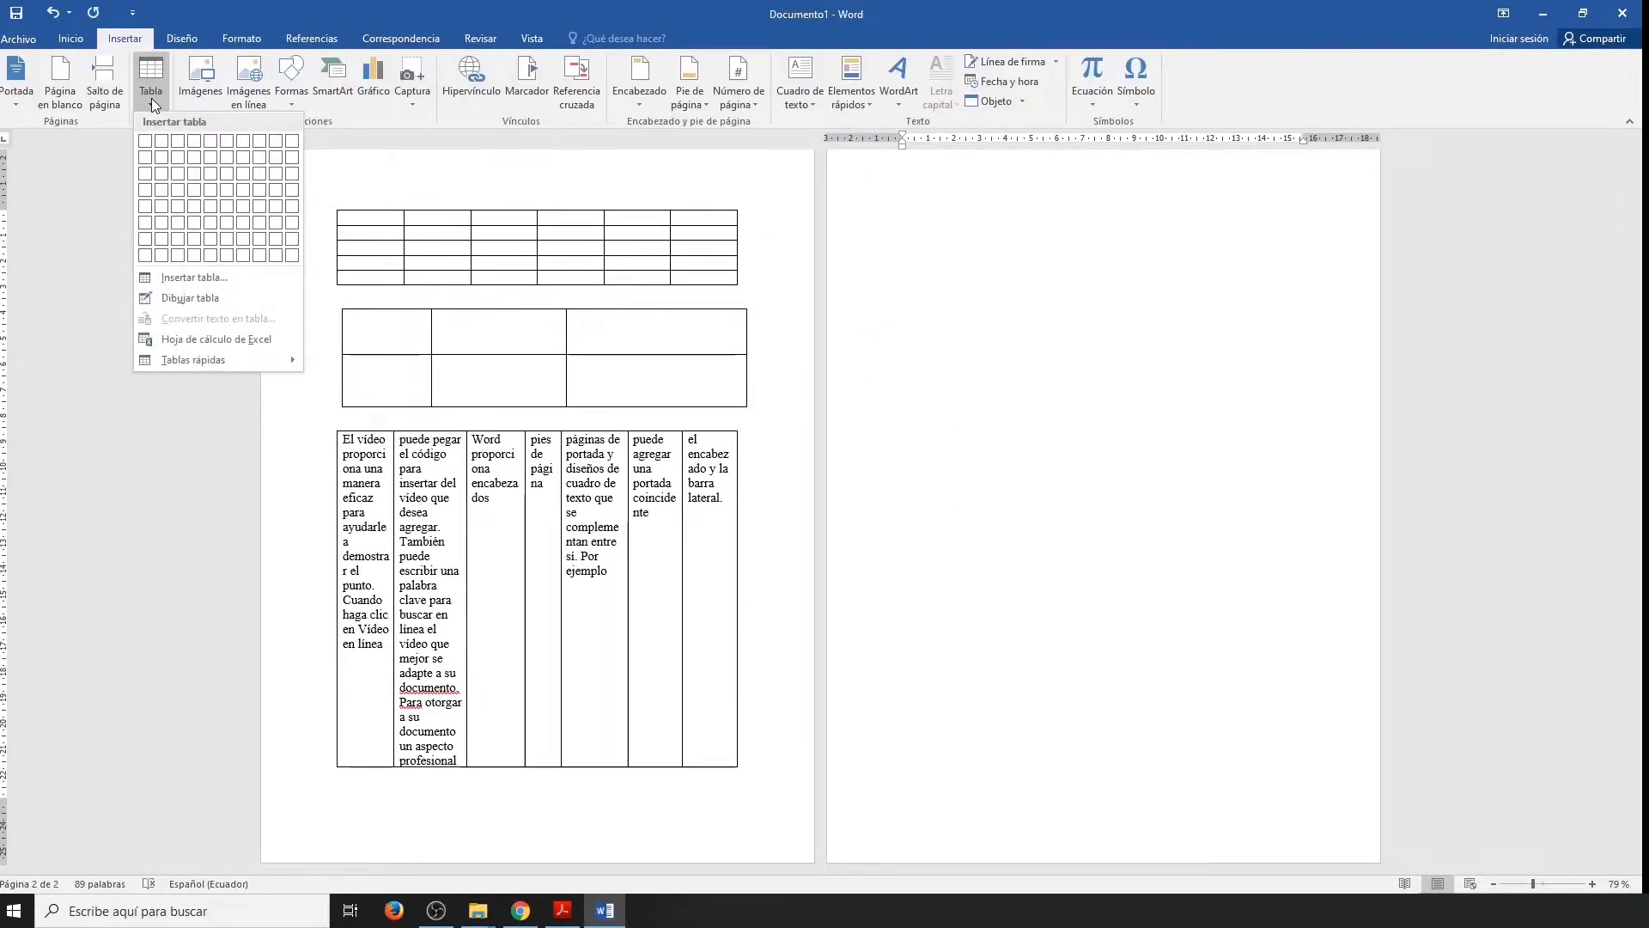
{"action": "left_click", "coordinate": [232, 336]}
Apply all borders to cells B2:F9 of the embedded spreadsheet.
{"action": "left_click_drag", "start_coordinate": [966, 308], "coordinate": [1202, 403]}
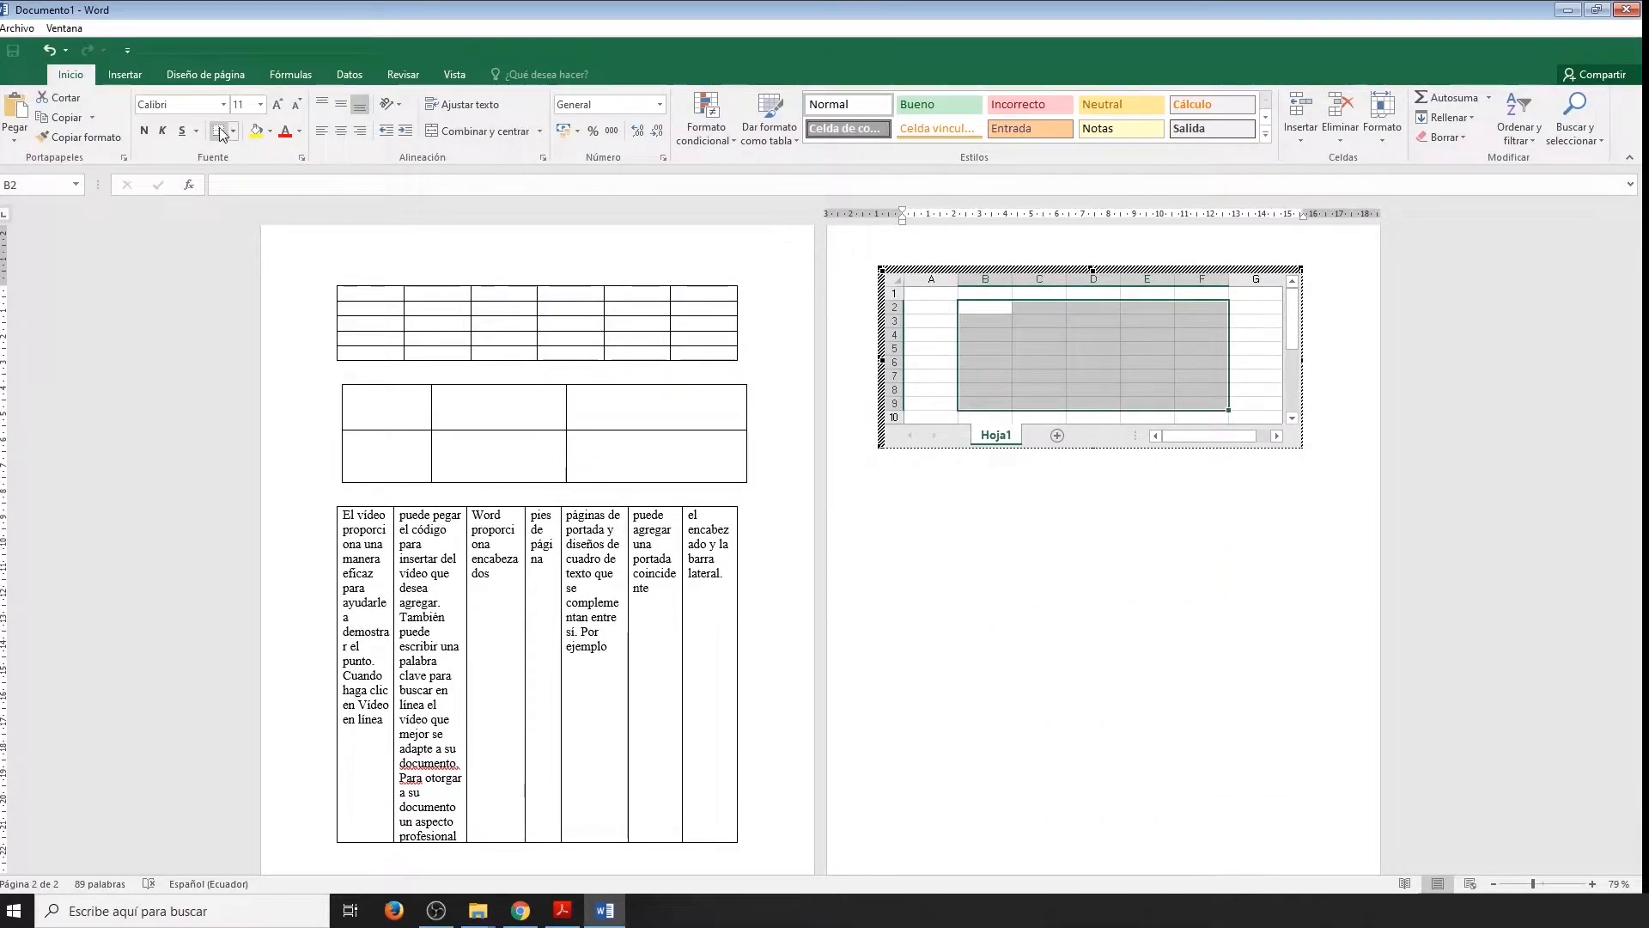
{"action": "left_click", "coordinate": [233, 131]}
{"action": "left_click", "coordinate": [277, 277]}
Fill cells B2:F2 with yellow and B3:B9 with blue, and leave the embedded spreadsheet.
{"action": "left_click_drag", "start_coordinate": [985, 307], "coordinate": [1211, 308]}
{"action": "left_click", "coordinate": [256, 131]}
{"action": "left_click_drag", "start_coordinate": [985, 320], "coordinate": [985, 402]}
{"action": "left_click", "coordinate": [270, 133]}
{"action": "left_click", "coordinate": [346, 265]}
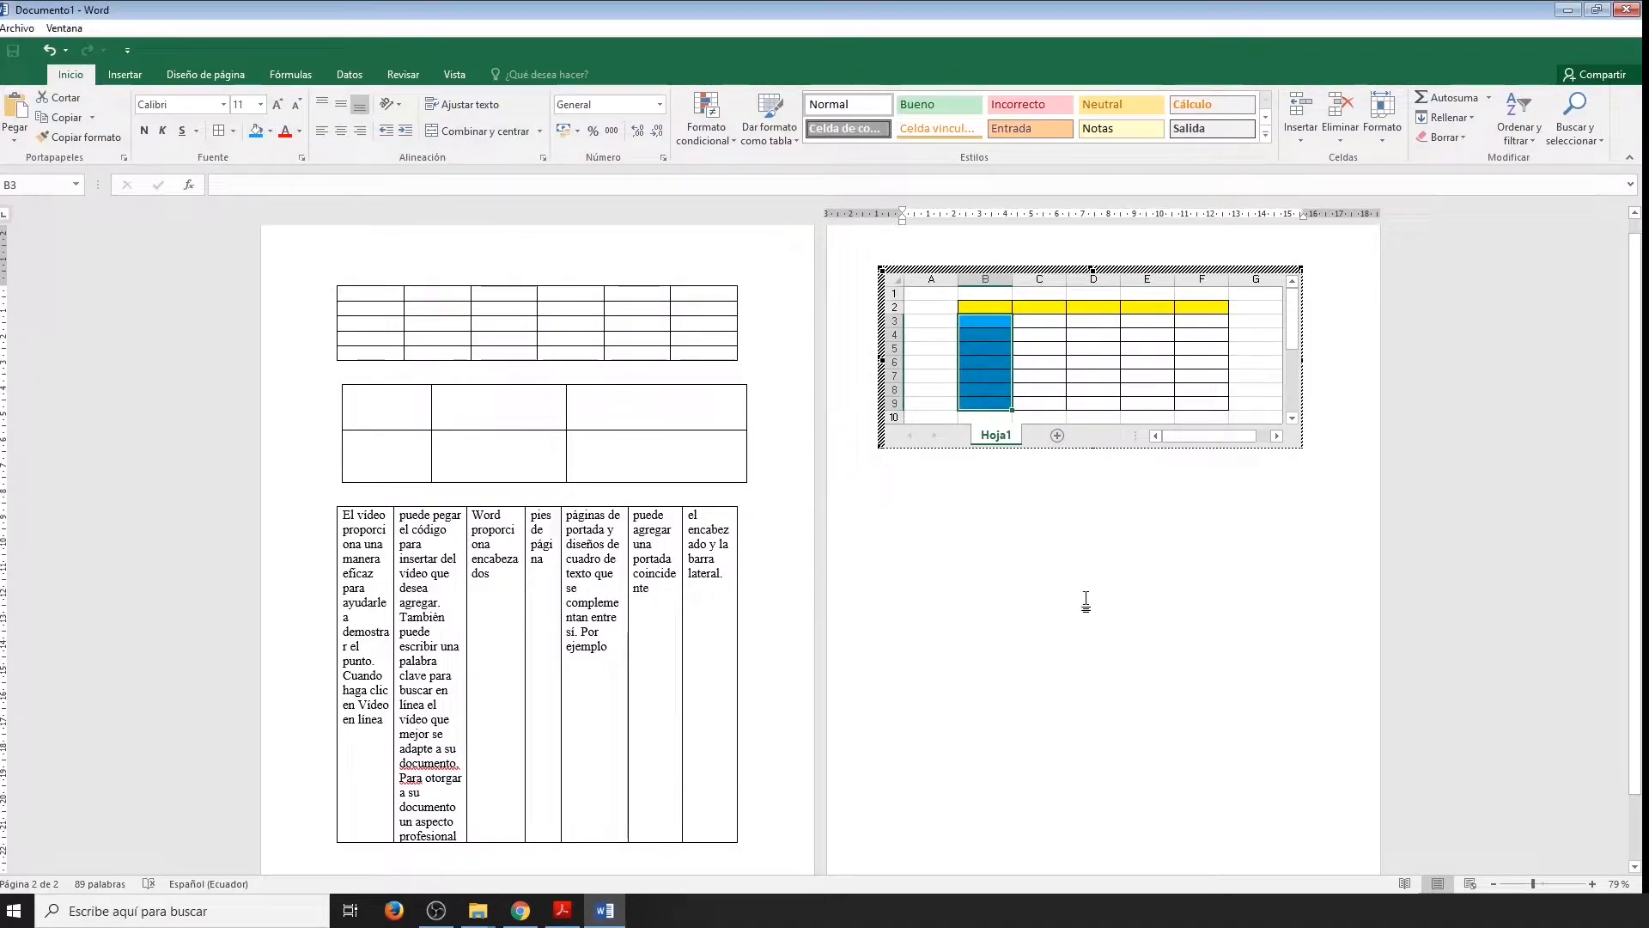
{"action": "left_click", "coordinate": [1117, 451]}
Insert the Calendario 2 quick table below the embedded spreadsheet.
{"action": "left_click", "coordinate": [960, 397]}
{"action": "left_click", "coordinate": [148, 95]}
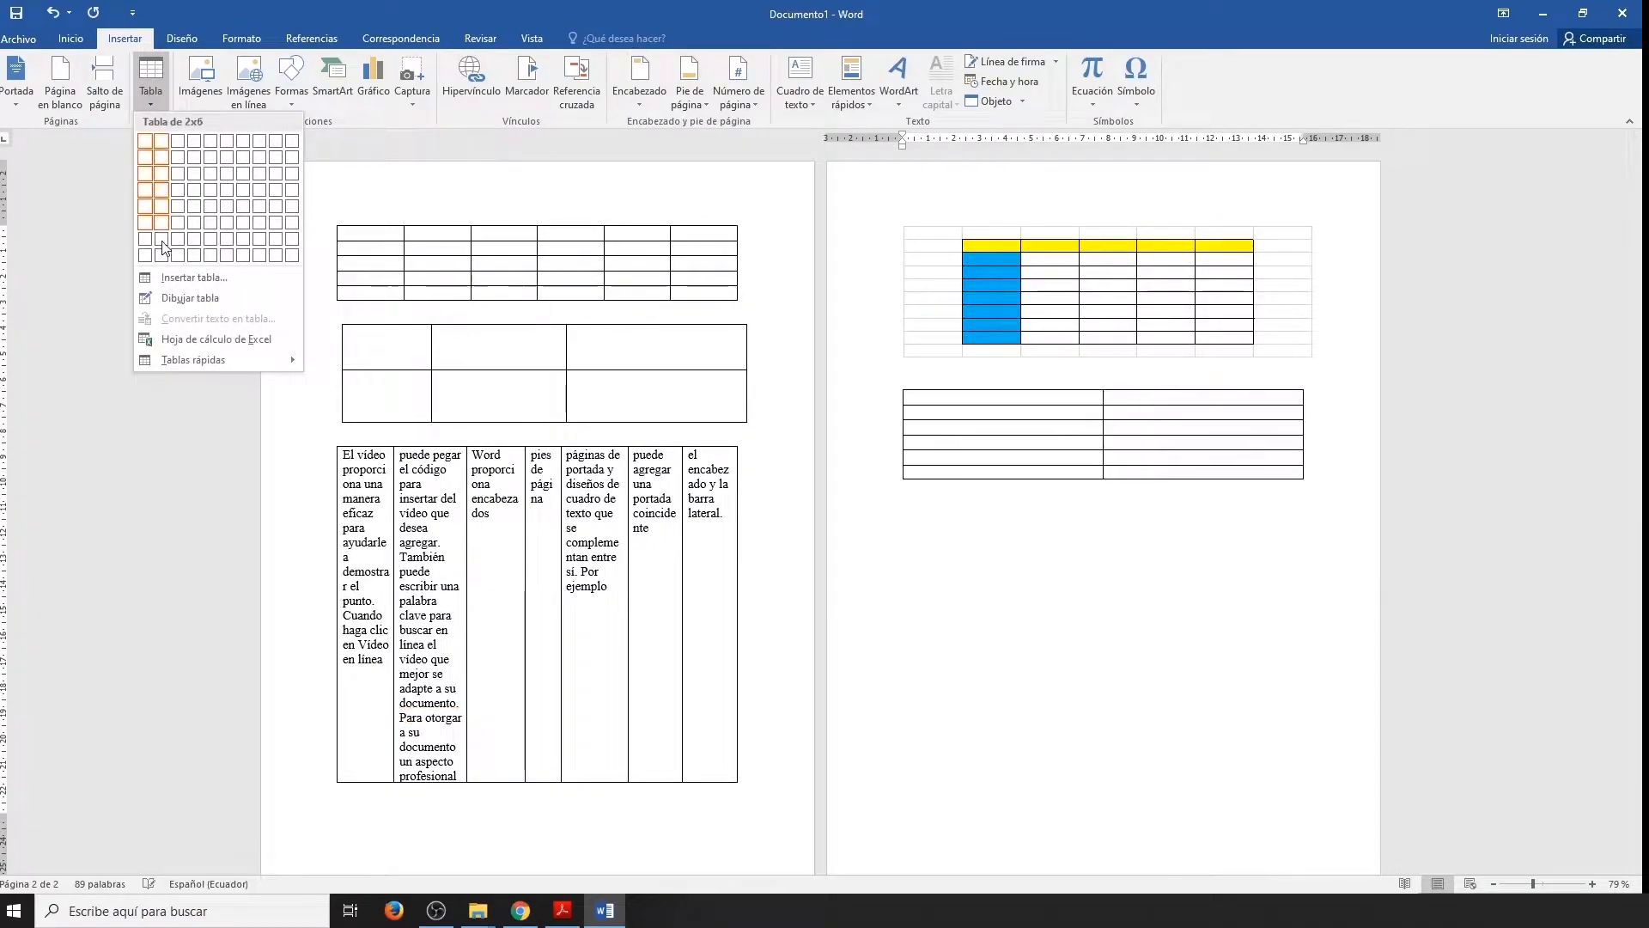
{"action": "mouse_move", "coordinate": [204, 364]}
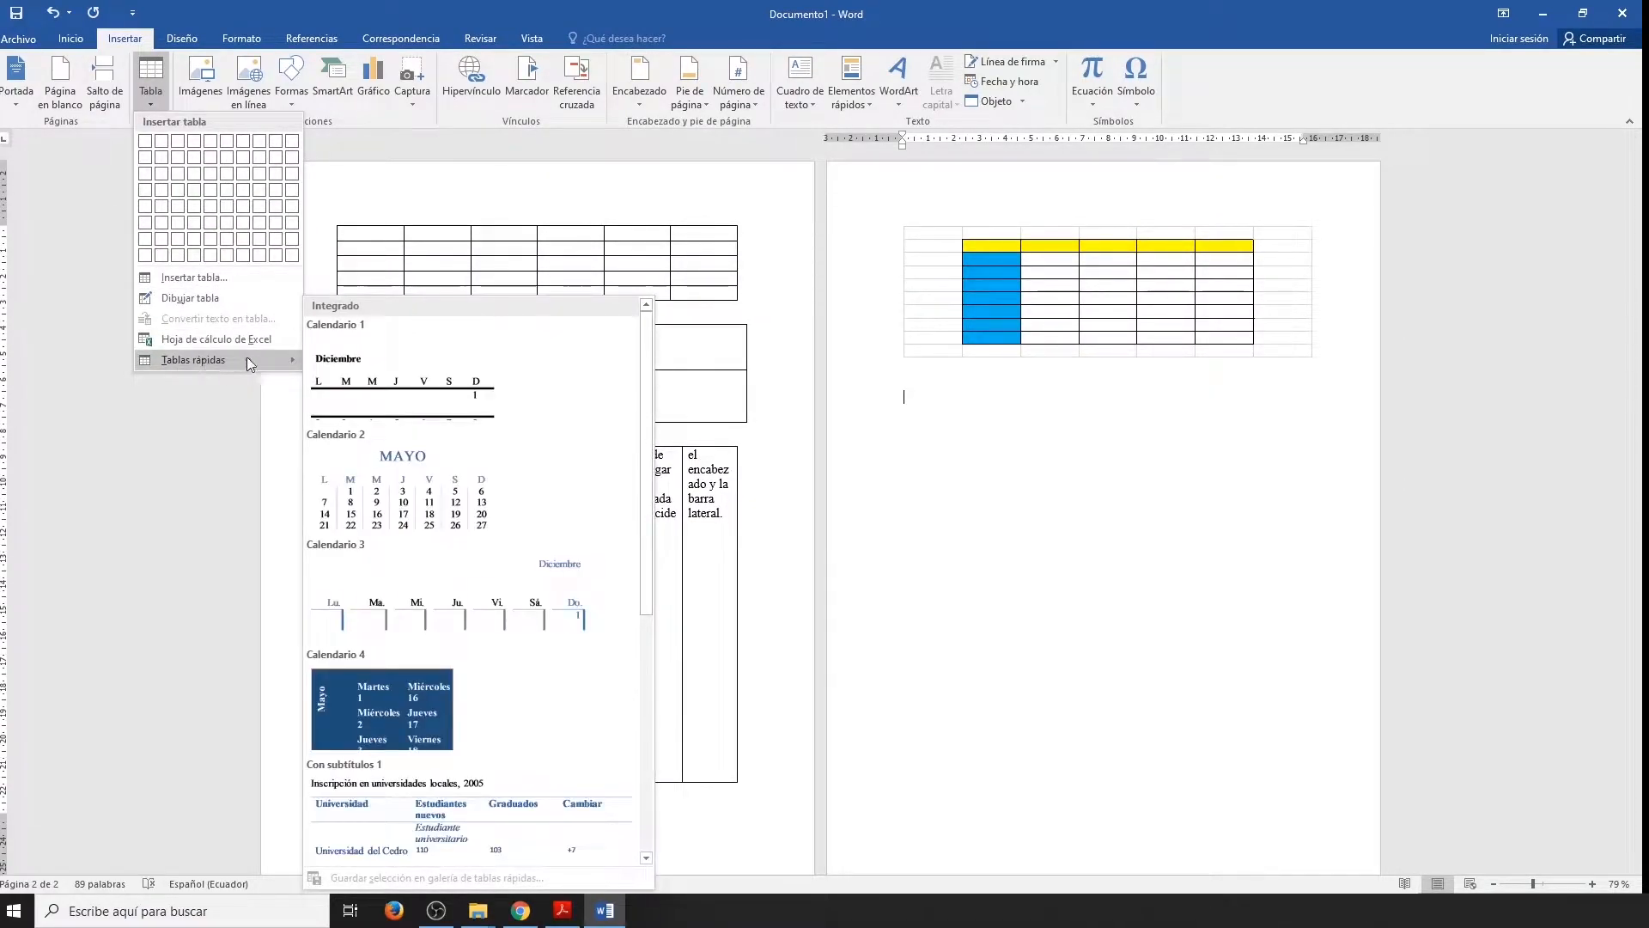
{"action": "left_click", "coordinate": [454, 526]}
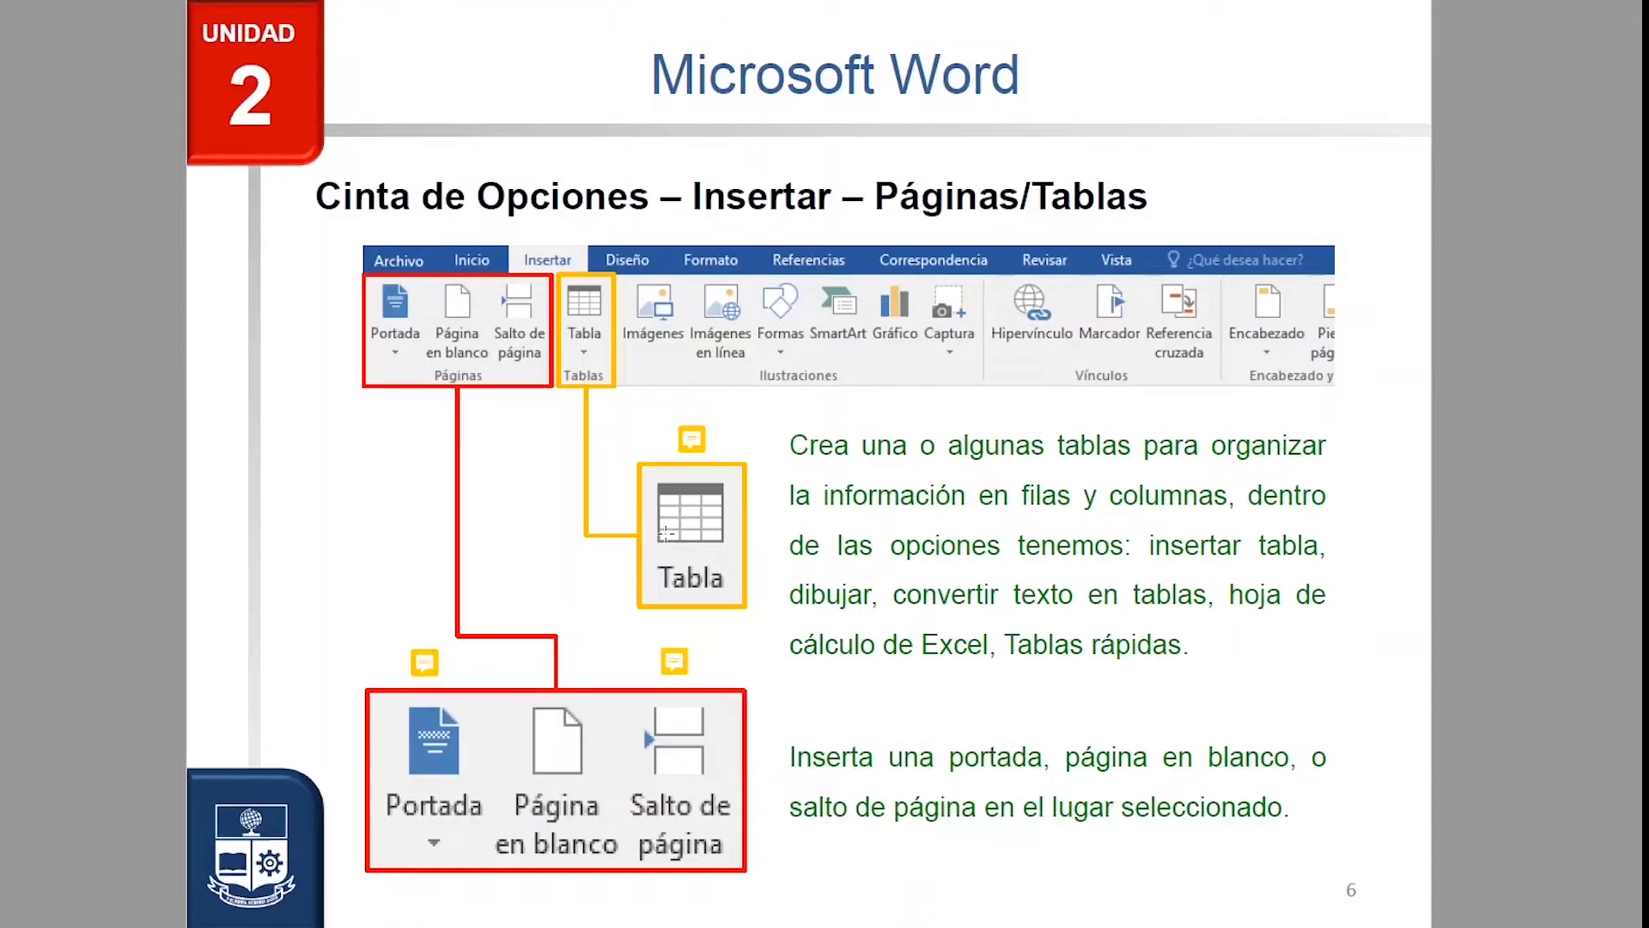
Switch to the class slides in Acrobat Reader, read the exercise note on tables, and advance to the following slide.
{"action": "mouse_move", "coordinate": [687, 451]}
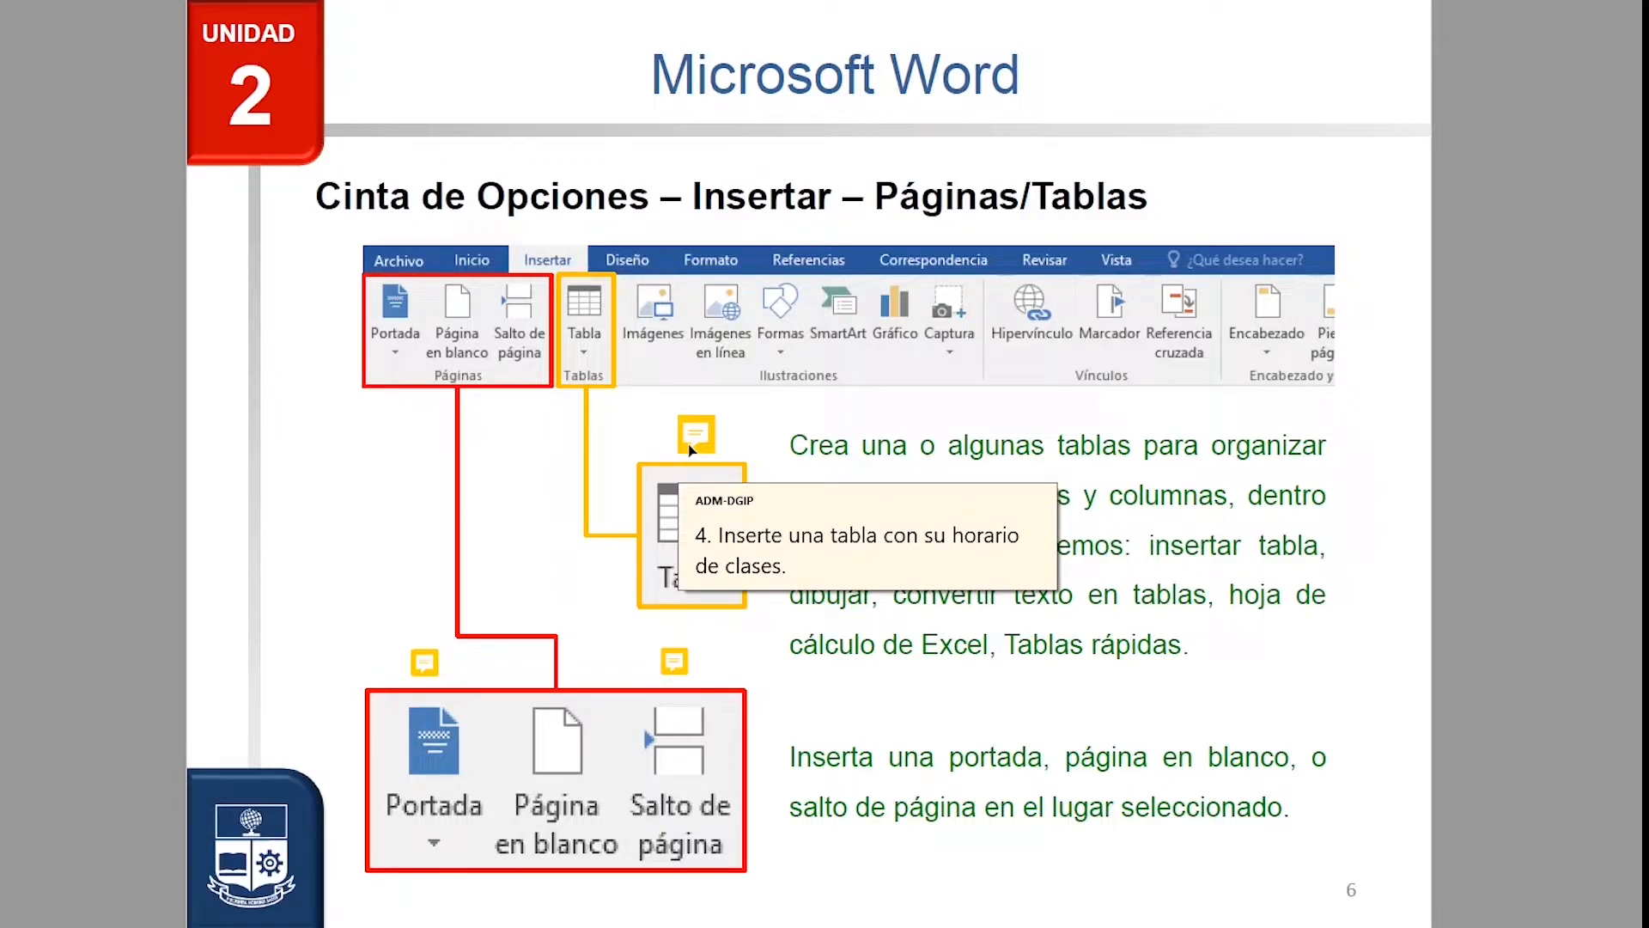
{"action": "key", "text": "Right"}
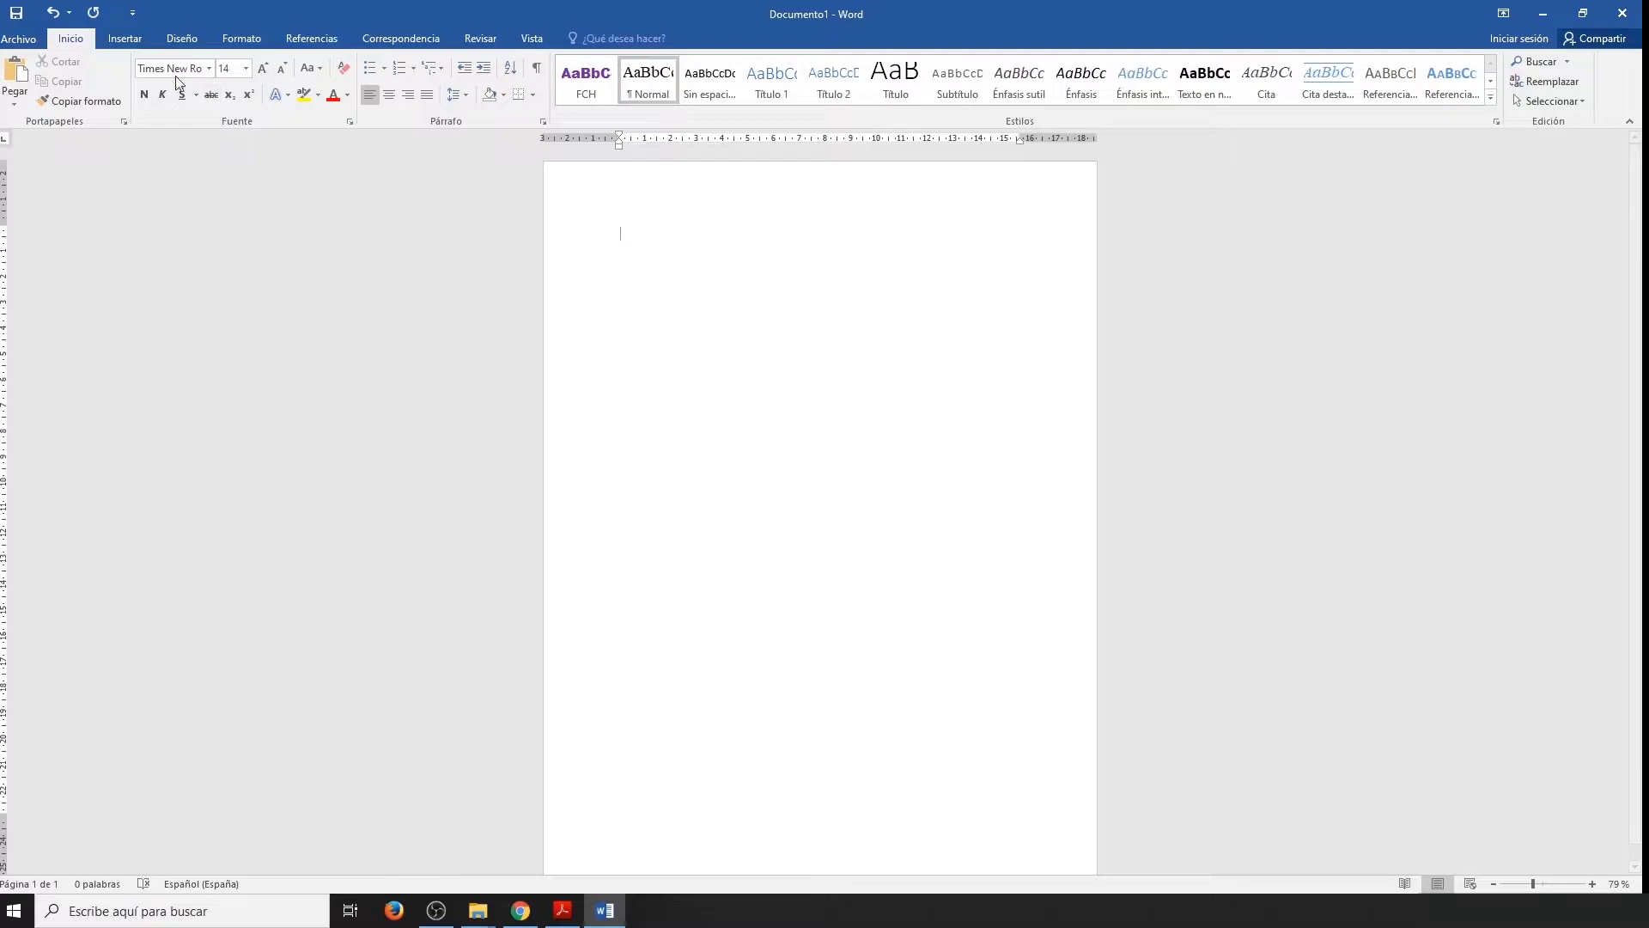
Insert the mario picture from the Escritorio folder into the empty Word document.
{"action": "left_click", "coordinate": [127, 38]}
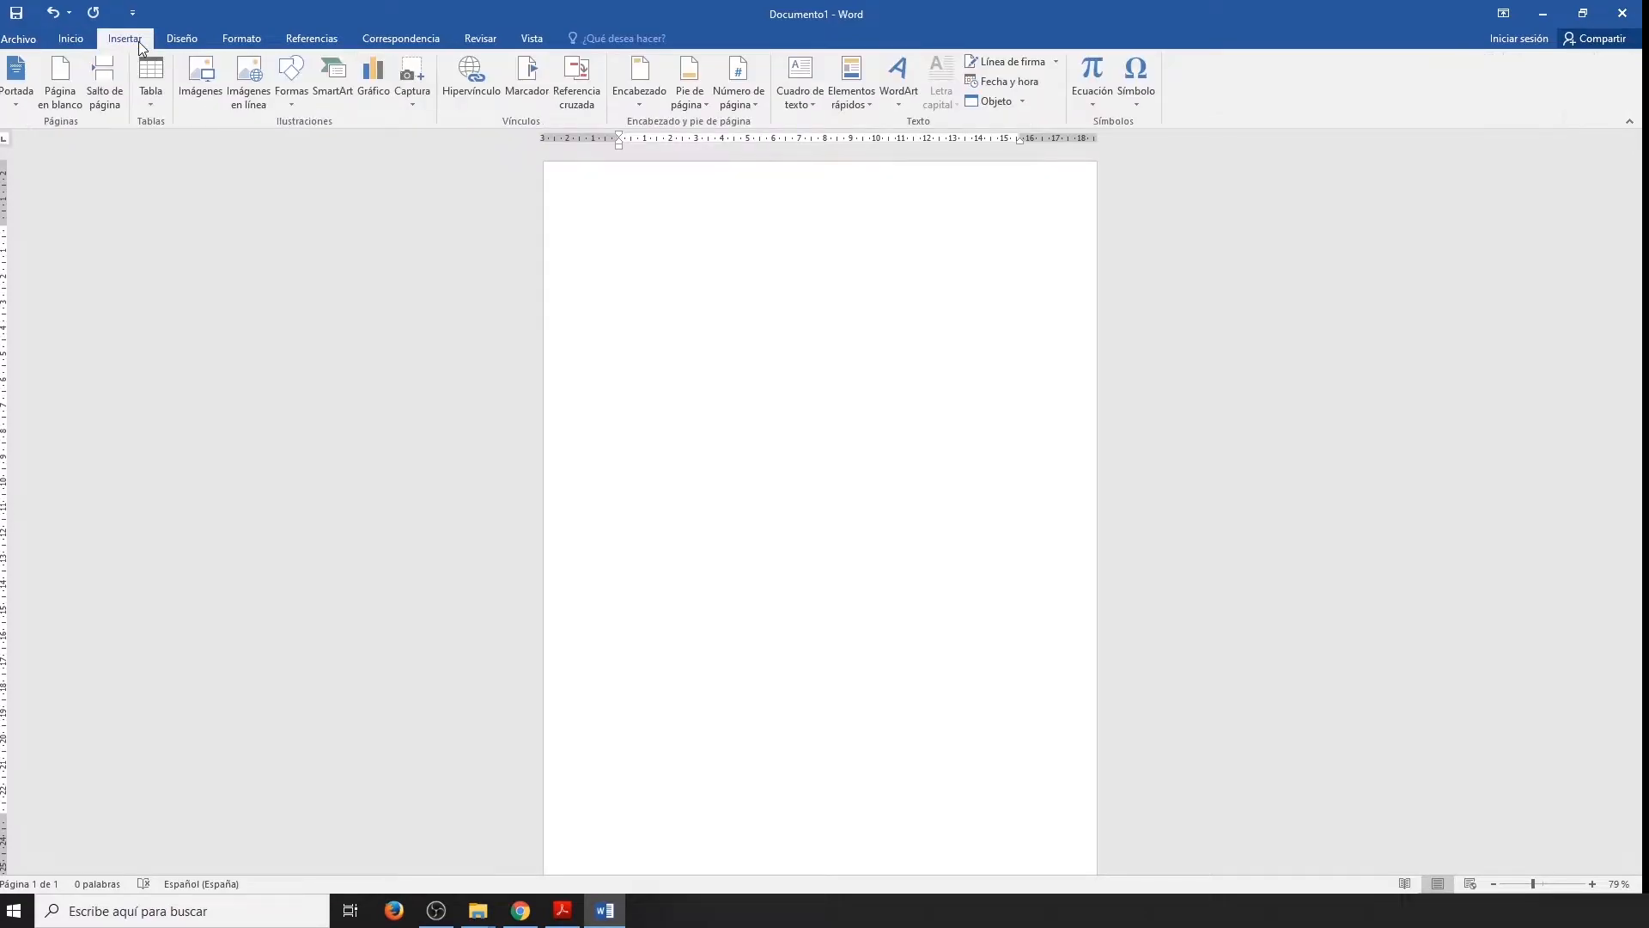
{"action": "left_click", "coordinate": [193, 79]}
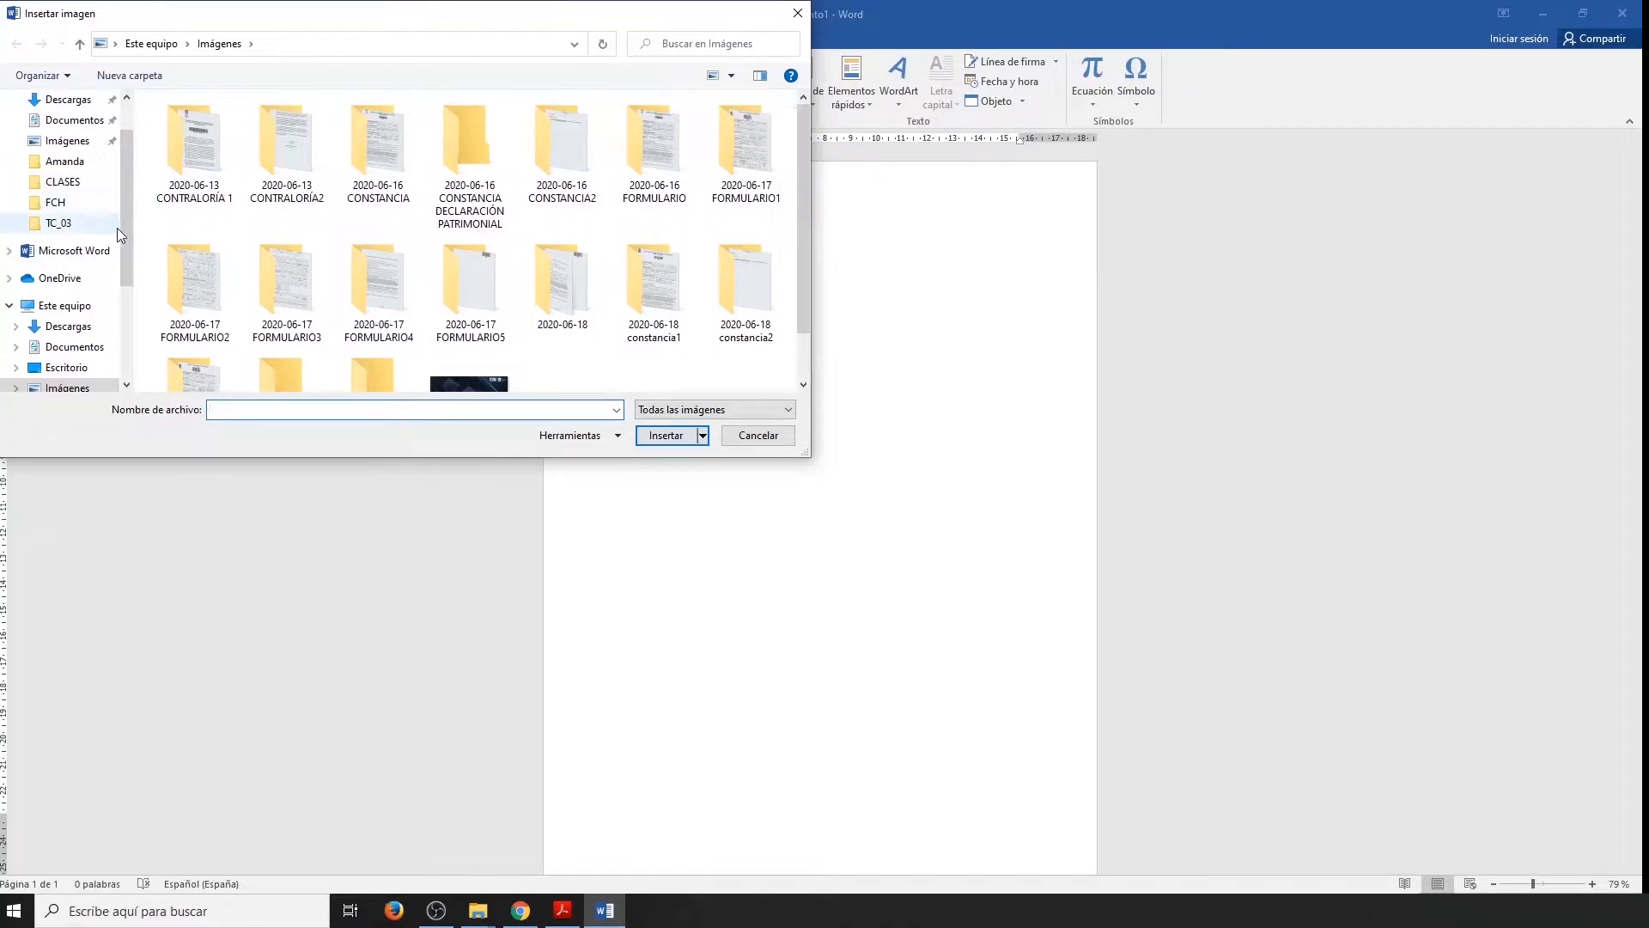
{"action": "left_click_drag", "start_coordinate": [127, 216], "coordinate": [136, 184]}
{"action": "left_click", "coordinate": [66, 133]}
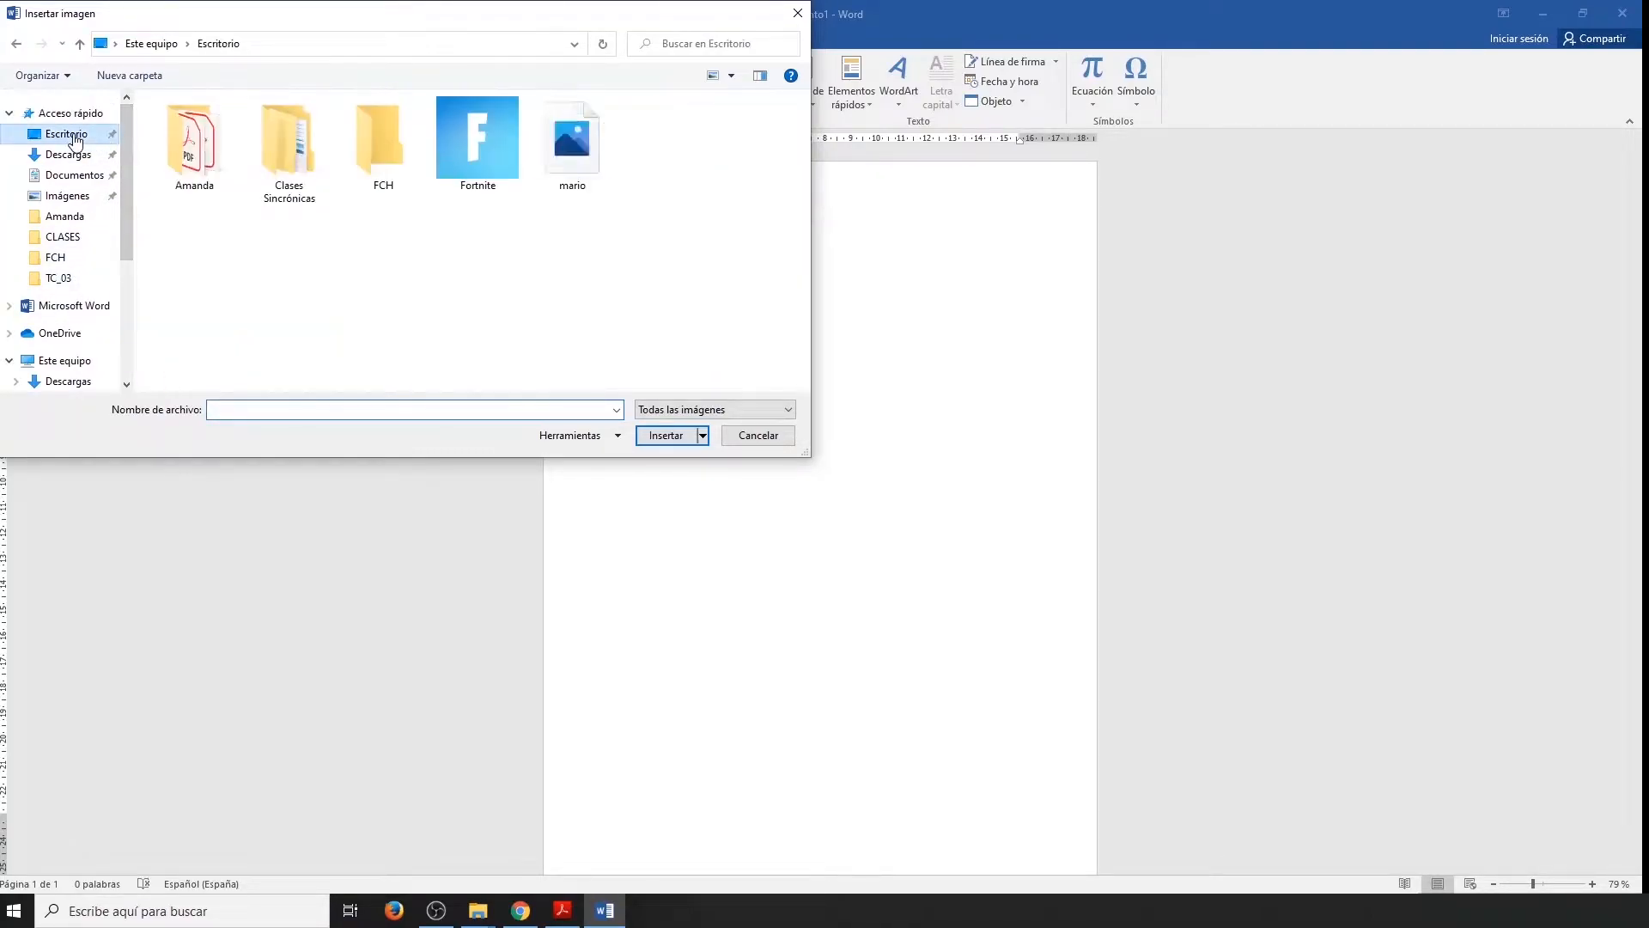
{"action": "left_click", "coordinate": [574, 147]}
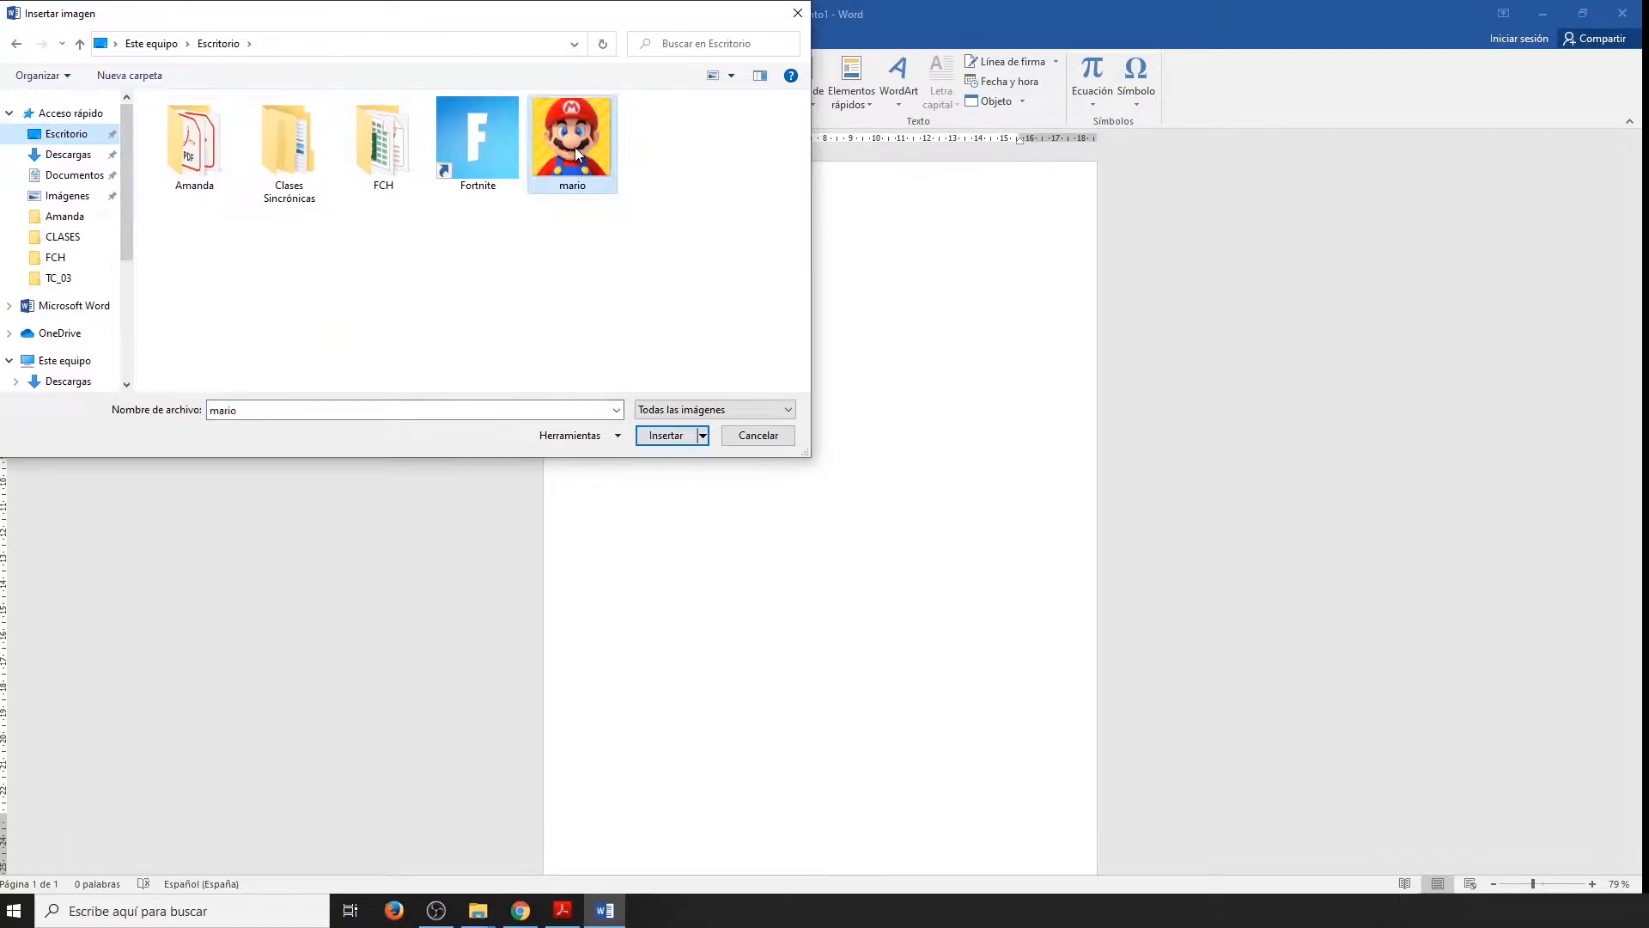
{"action": "left_click", "coordinate": [668, 435]}
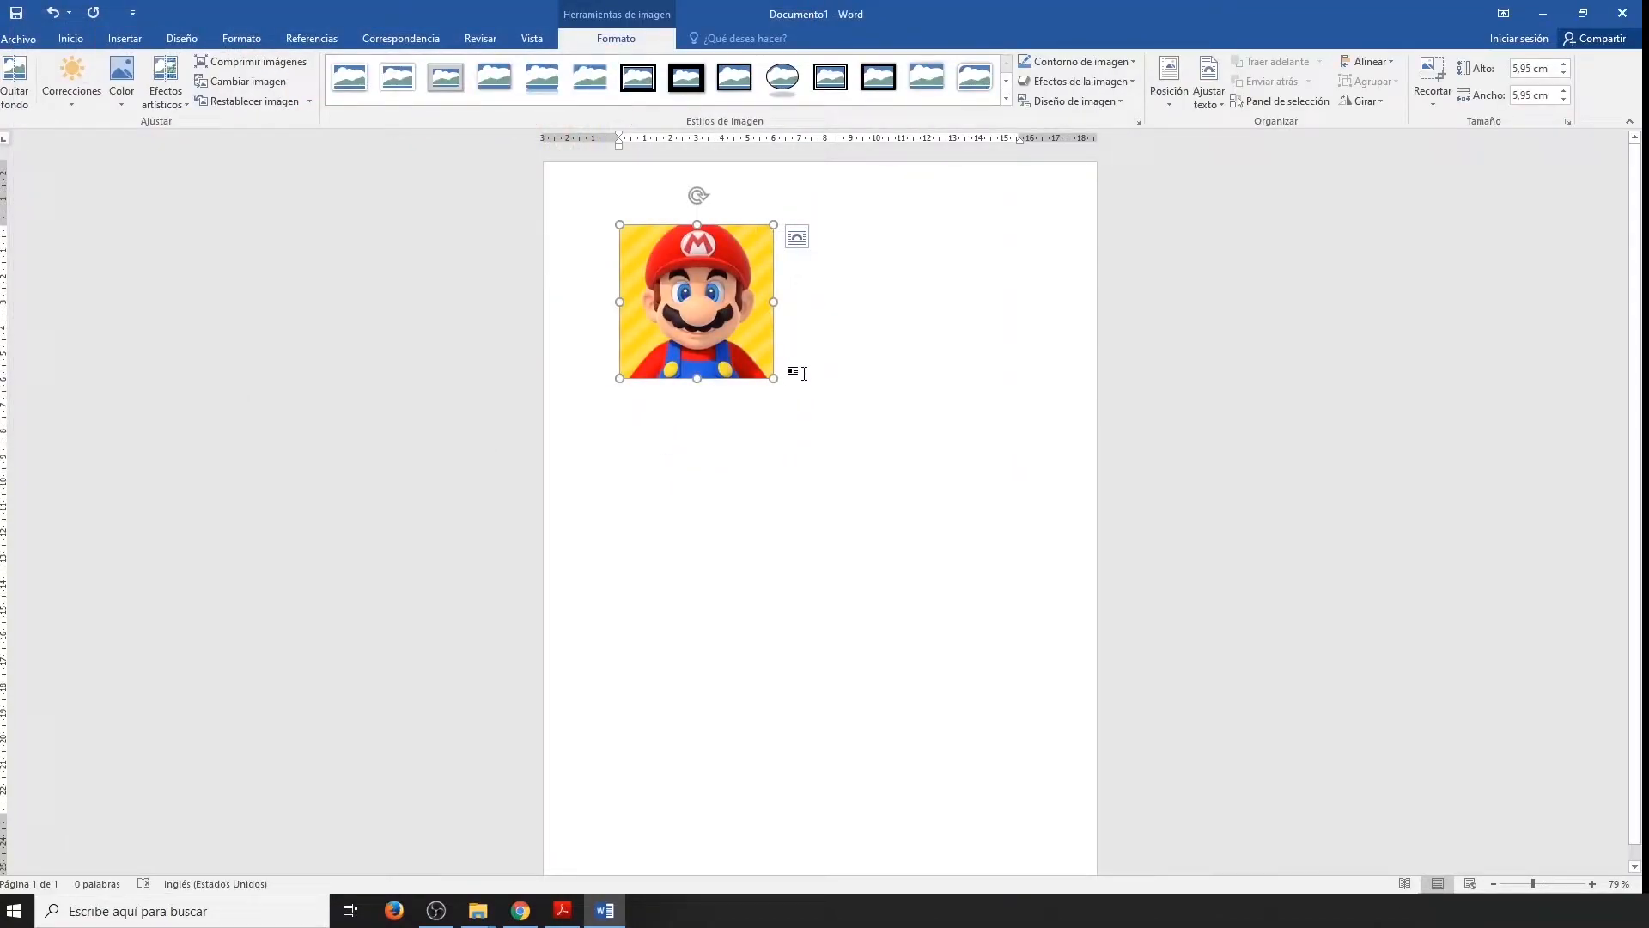
Search Bing for "barco" and insert the orange ship picture on a new line below the mario picture.
{"action": "left_click", "coordinate": [802, 373]}
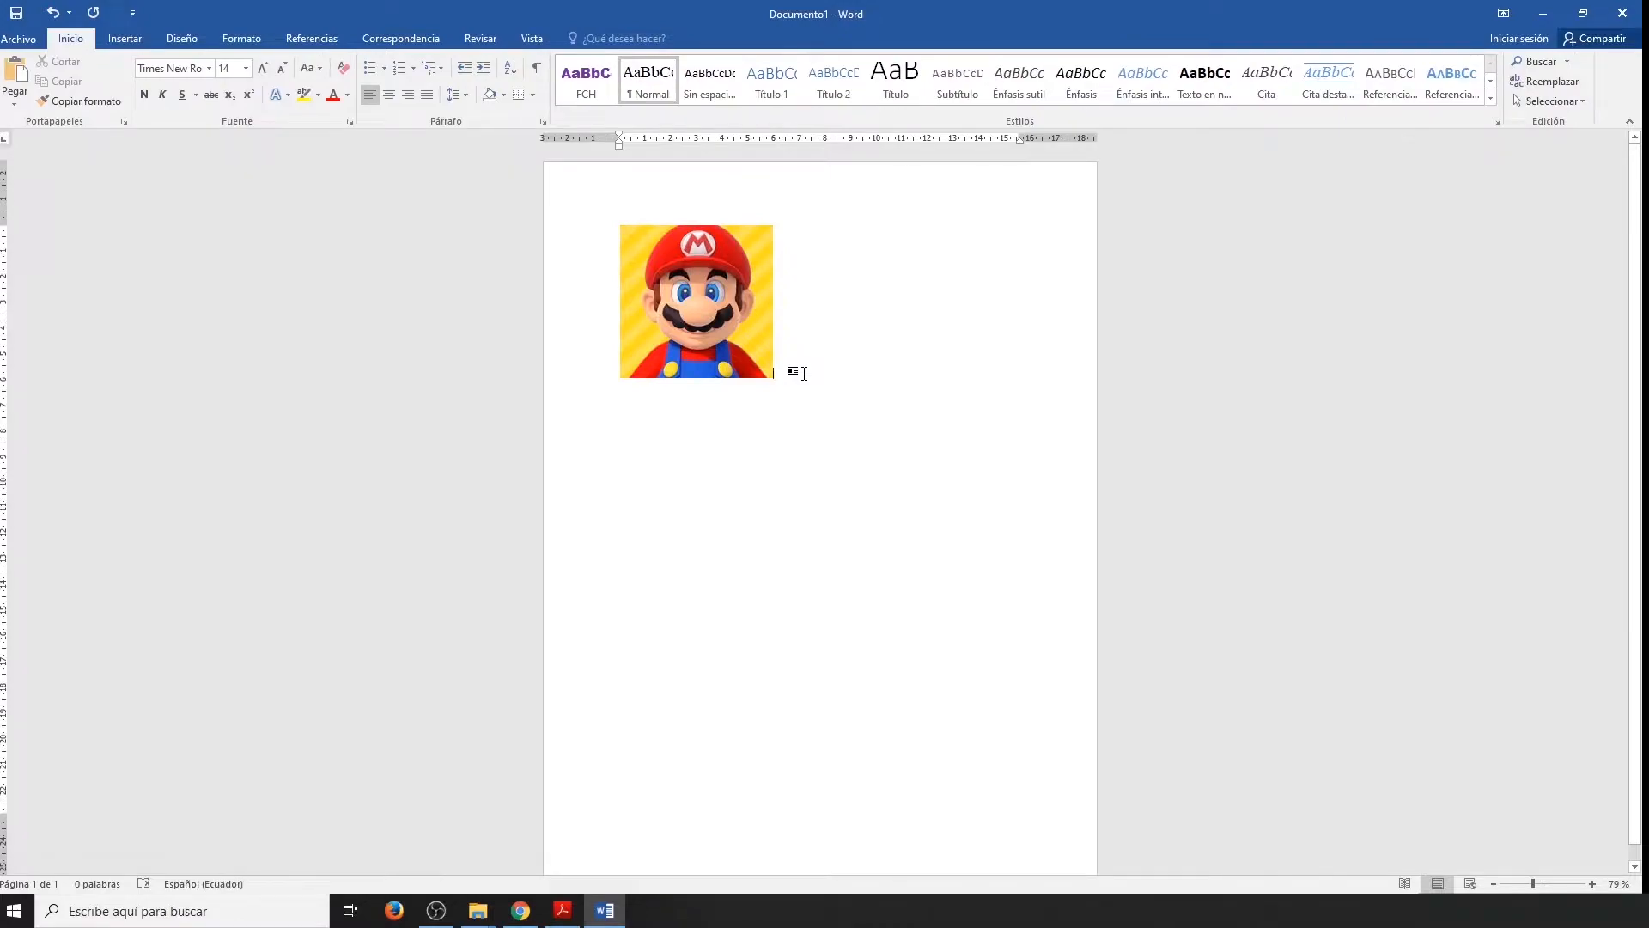
{"action": "key", "text": "Return"}
{"action": "left_click", "coordinate": [127, 38]}
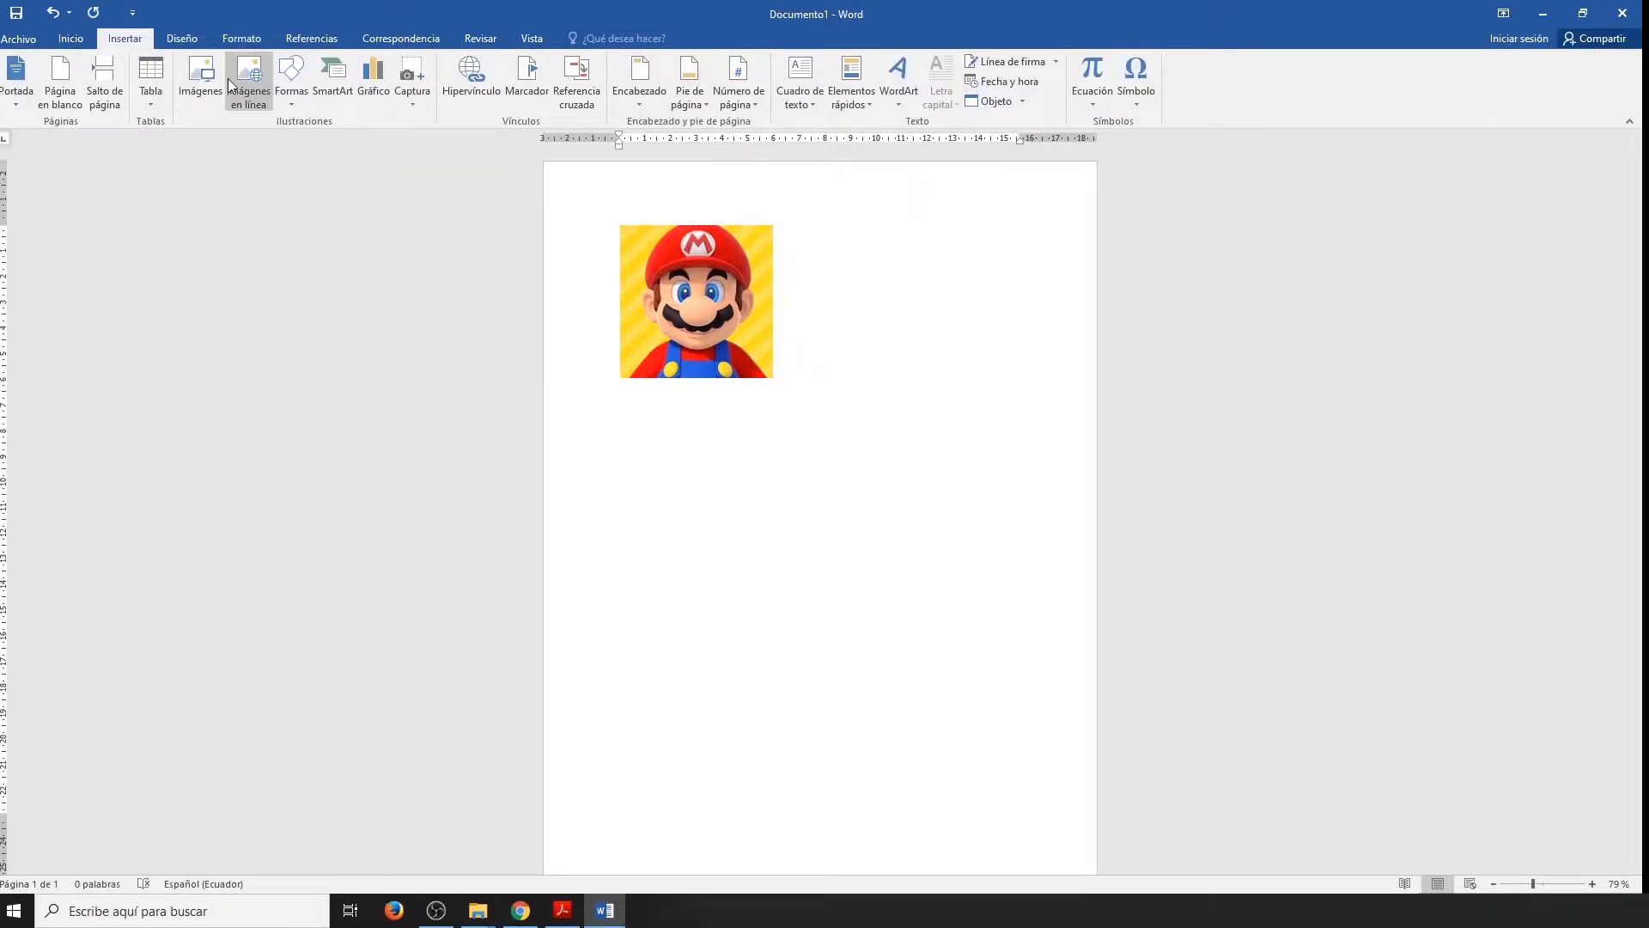
{"action": "left_click", "coordinate": [251, 76]}
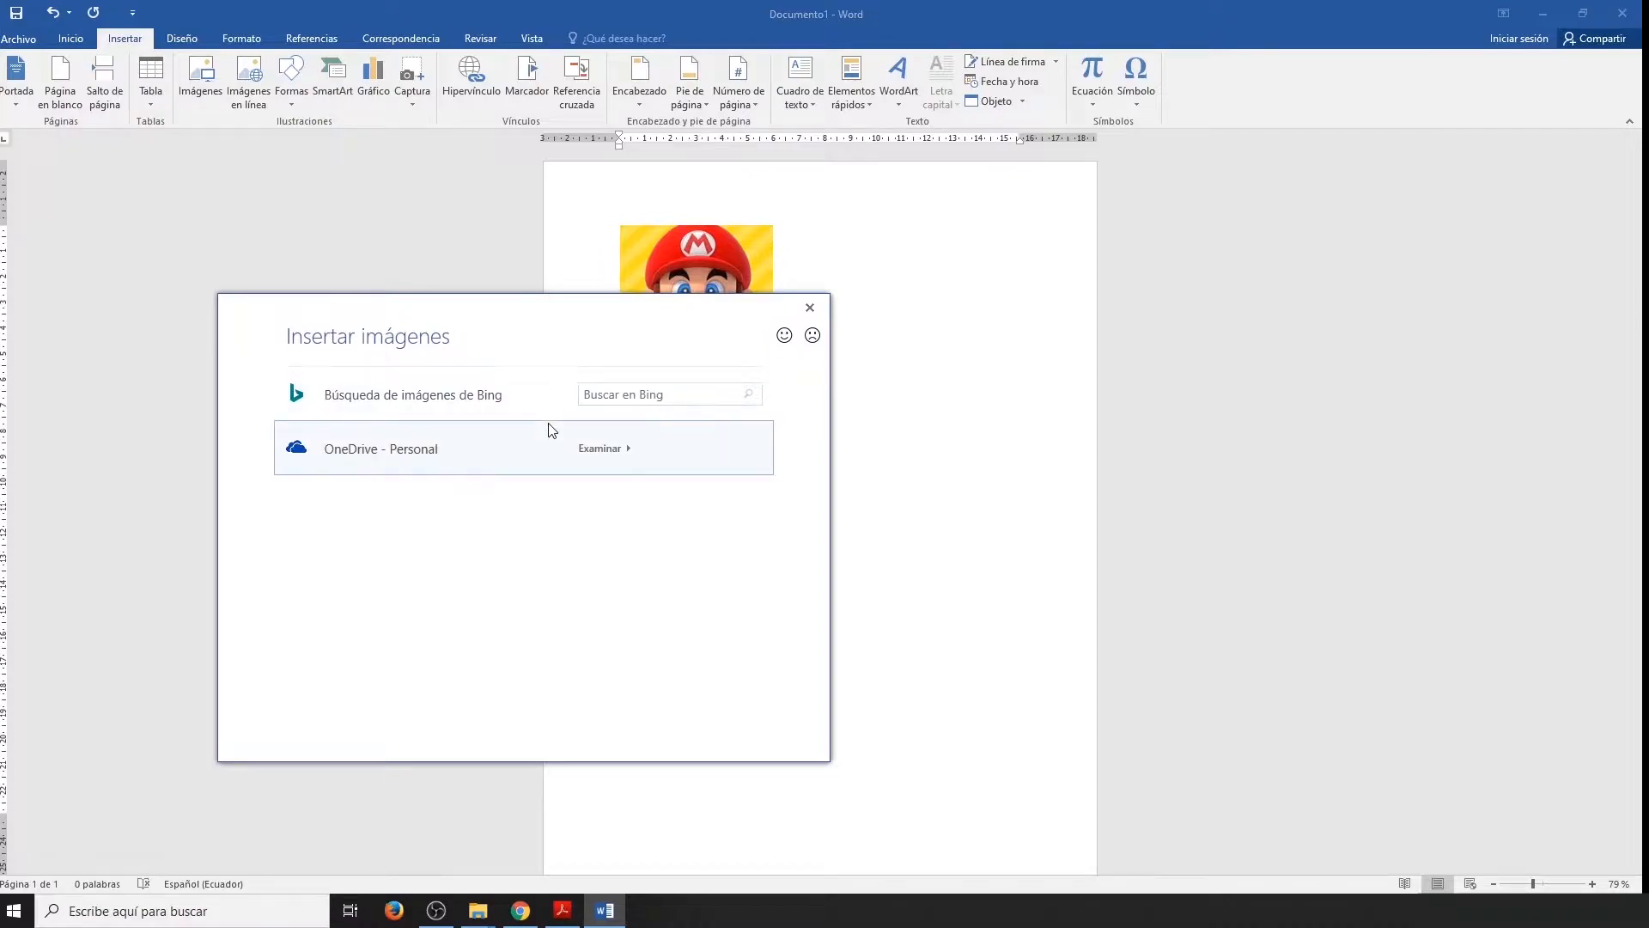
{"action": "left_click", "coordinate": [622, 395]}
{"action": "type", "text": "bar"}
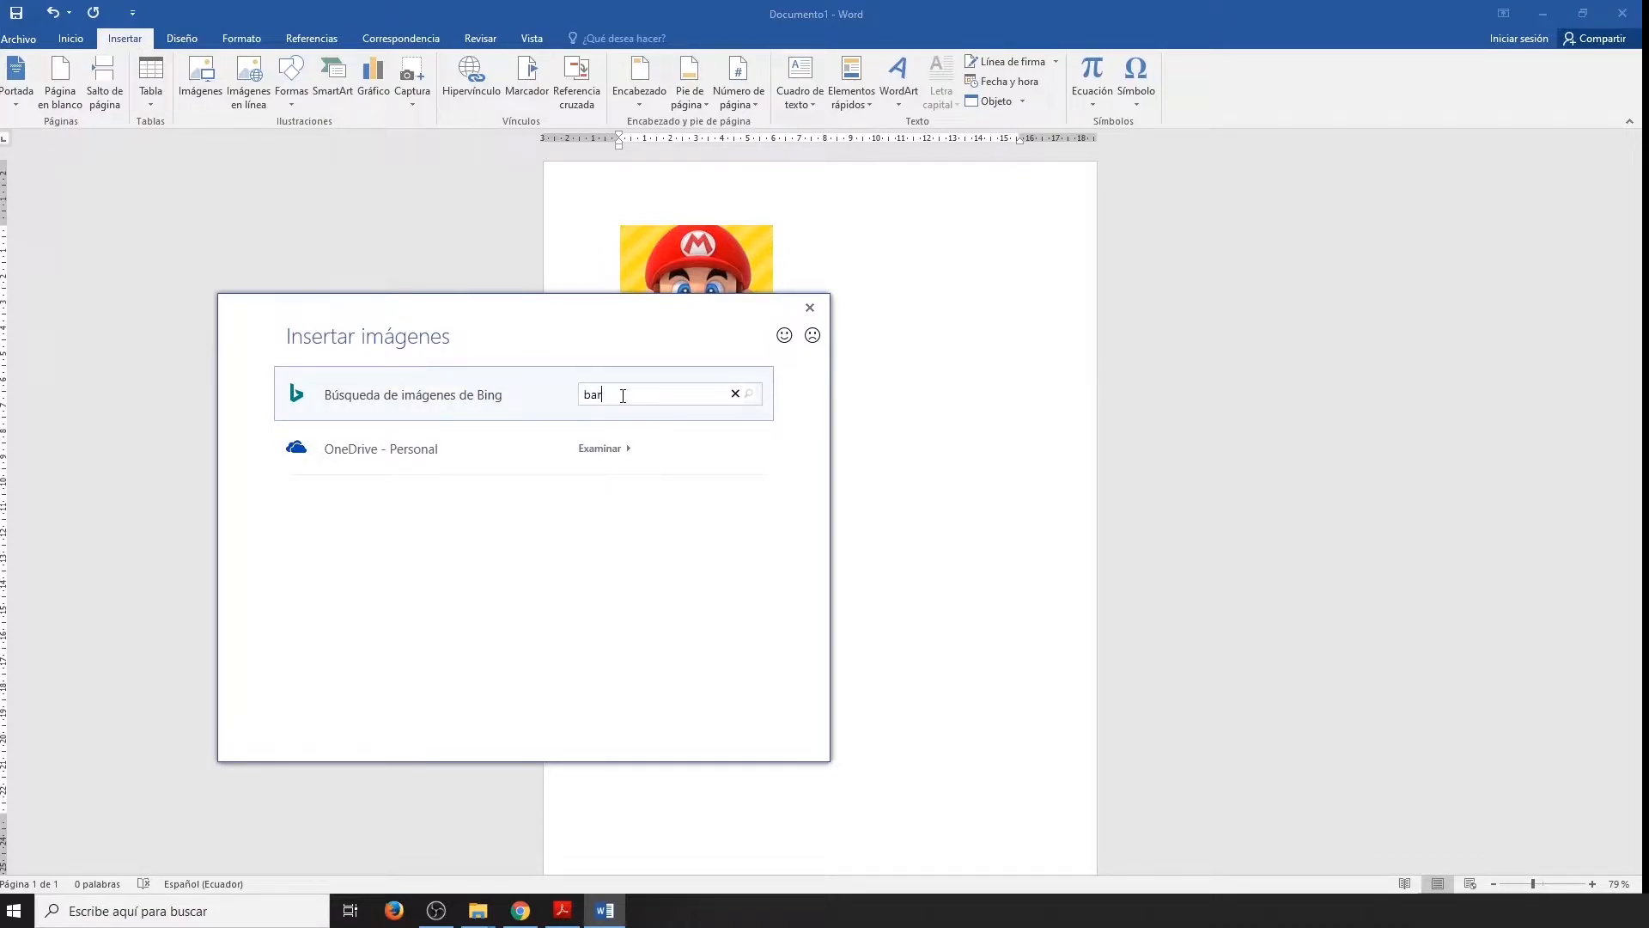
{"action": "type", "text": "co"}
{"action": "key", "text": "Return"}
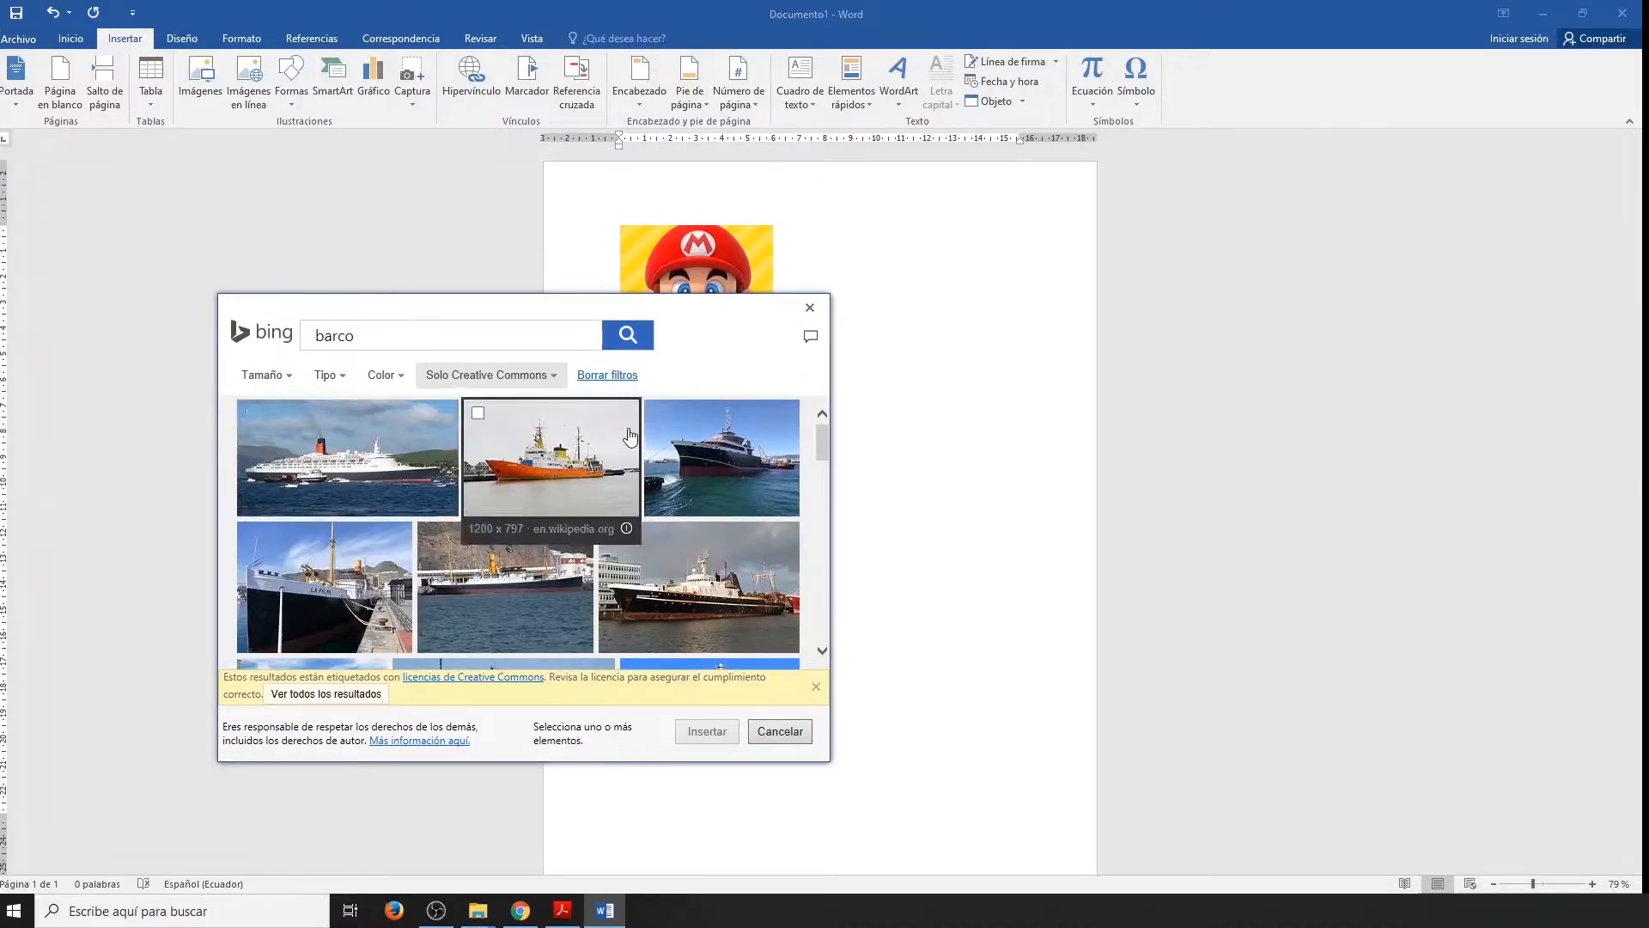
{"action": "left_click", "coordinate": [478, 414]}
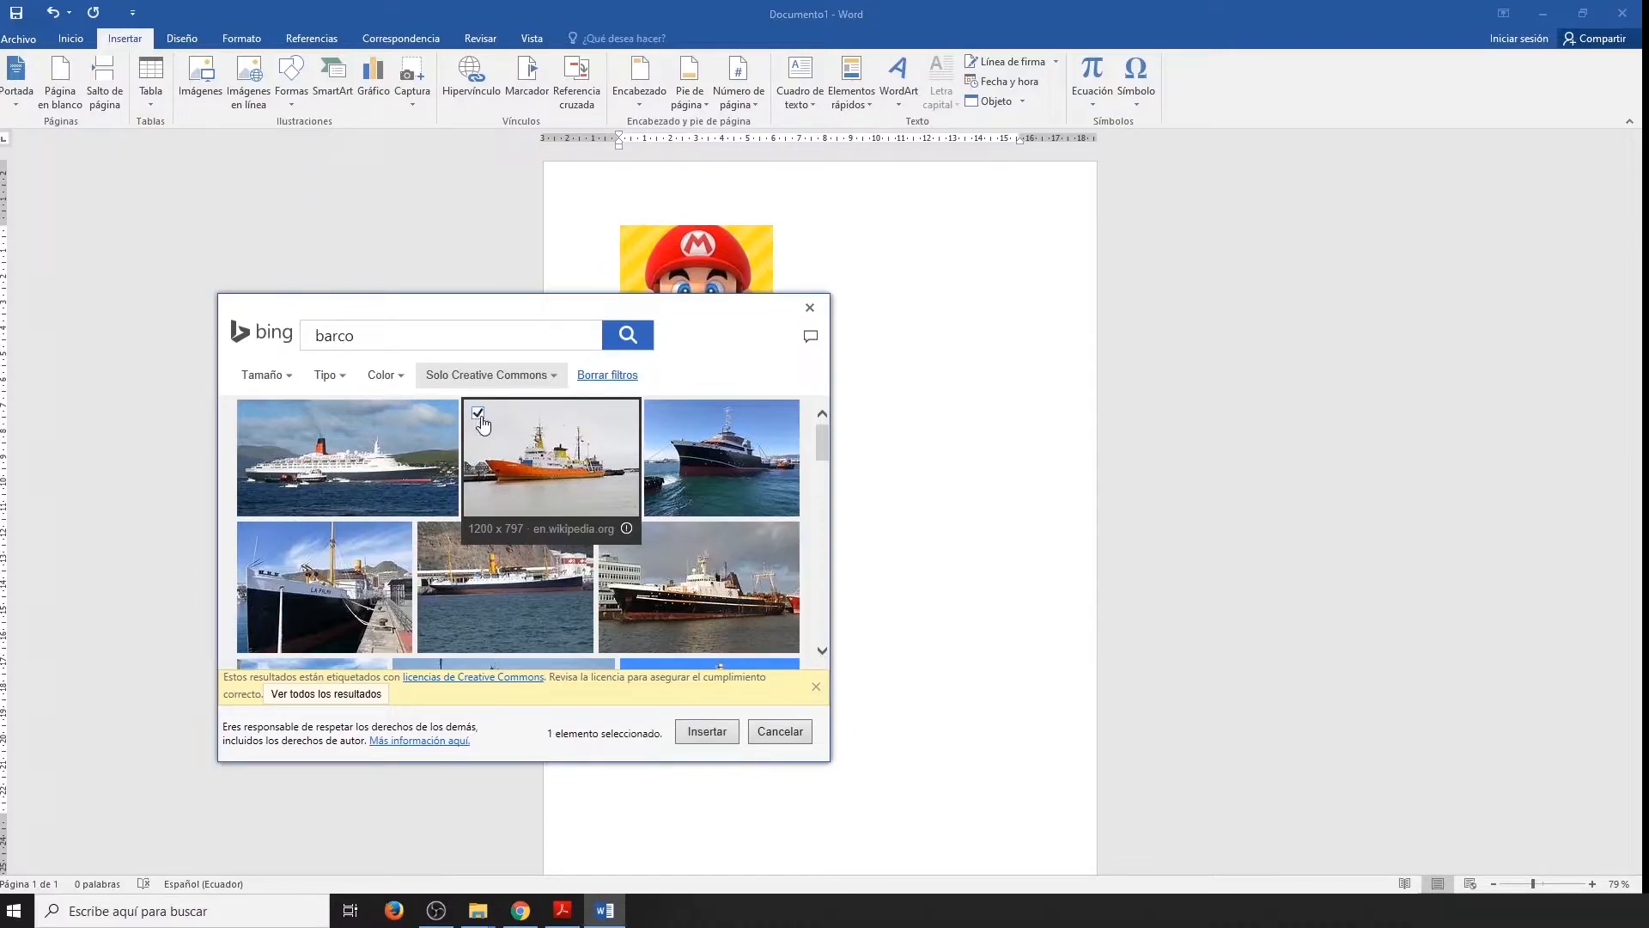
{"action": "left_click", "coordinate": [708, 732]}
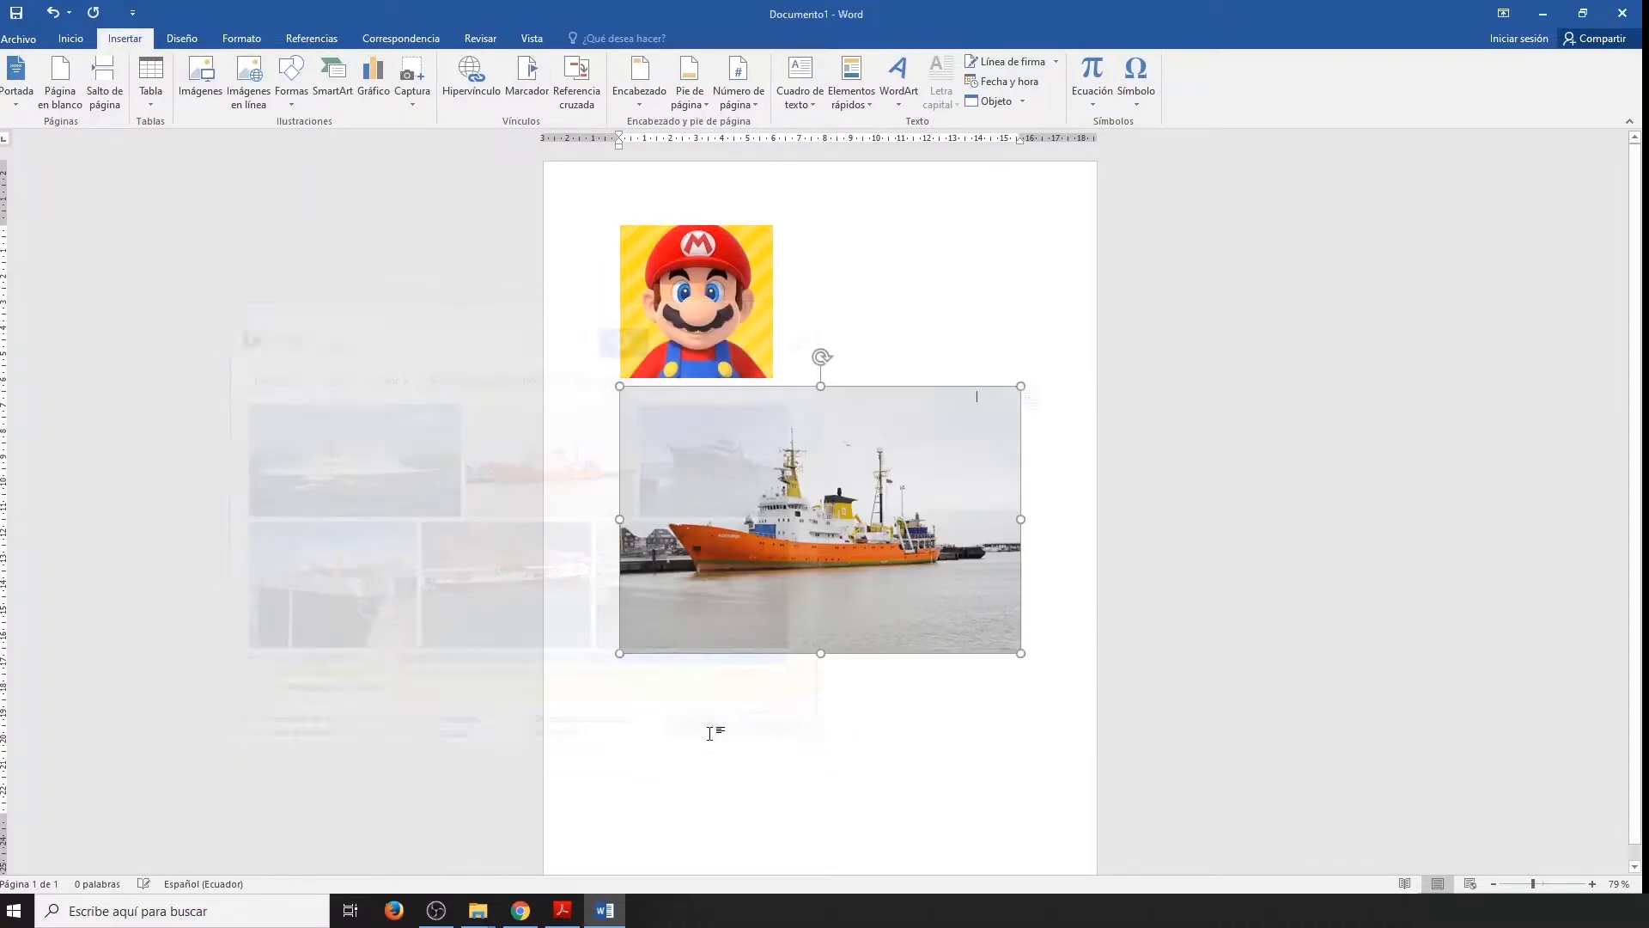
Shrink the ship picture to about 10.41 cm wide by 6.91 cm high, and deselect it.
{"action": "left_click_drag", "start_coordinate": [1022, 386], "coordinate": [763, 475]}
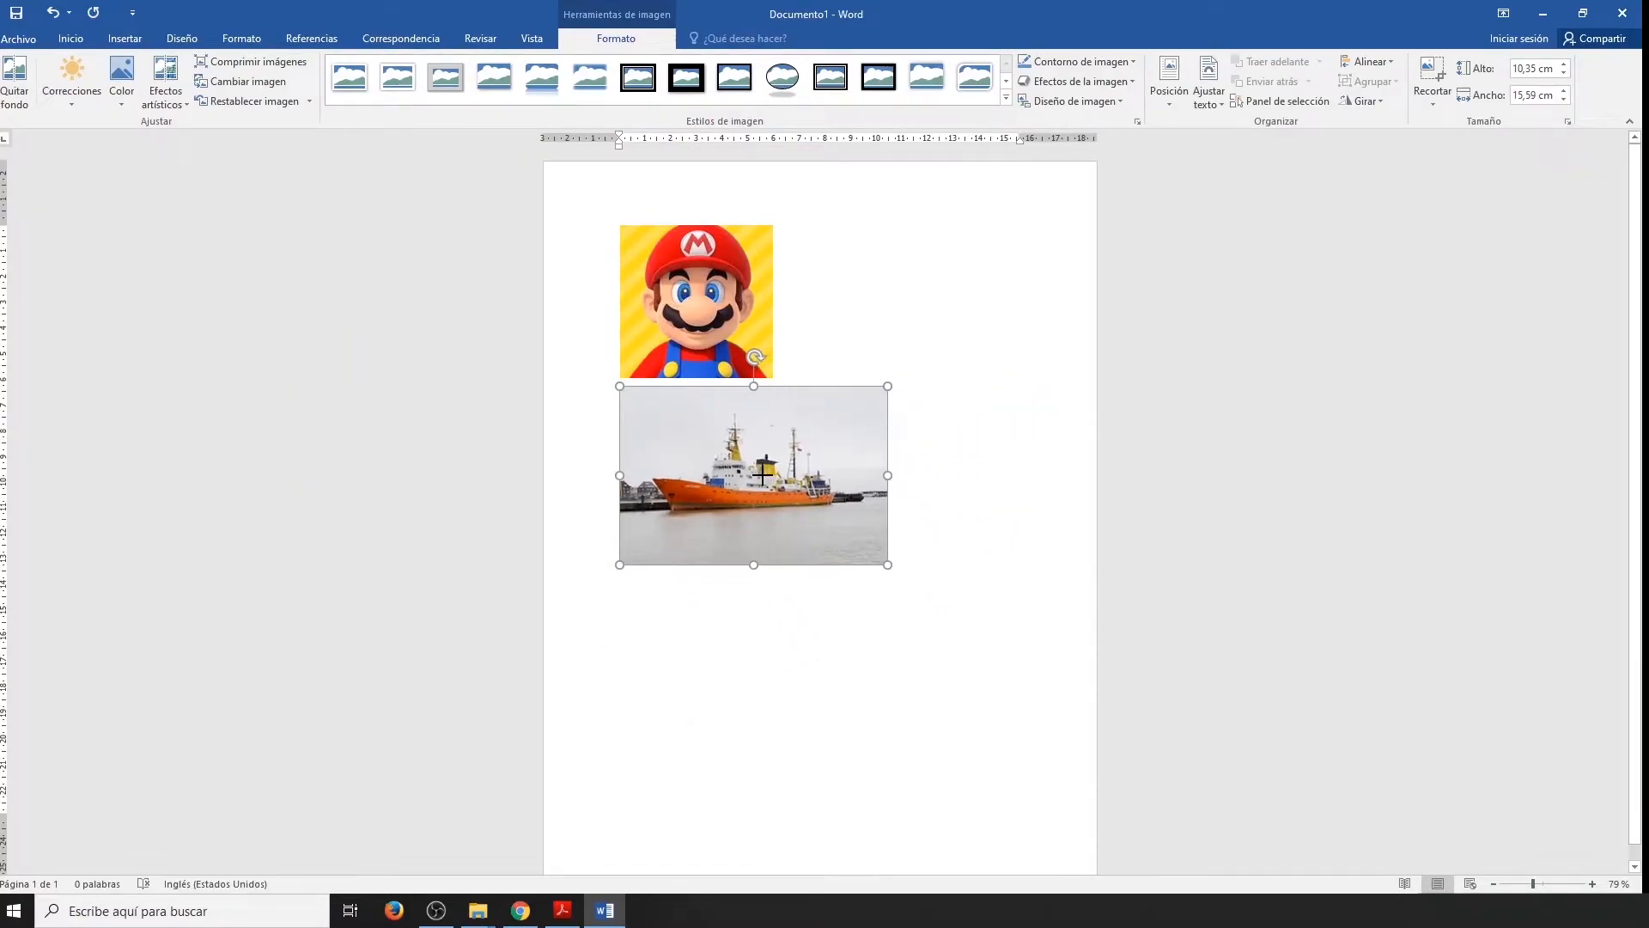
{"action": "left_click", "coordinate": [965, 574]}
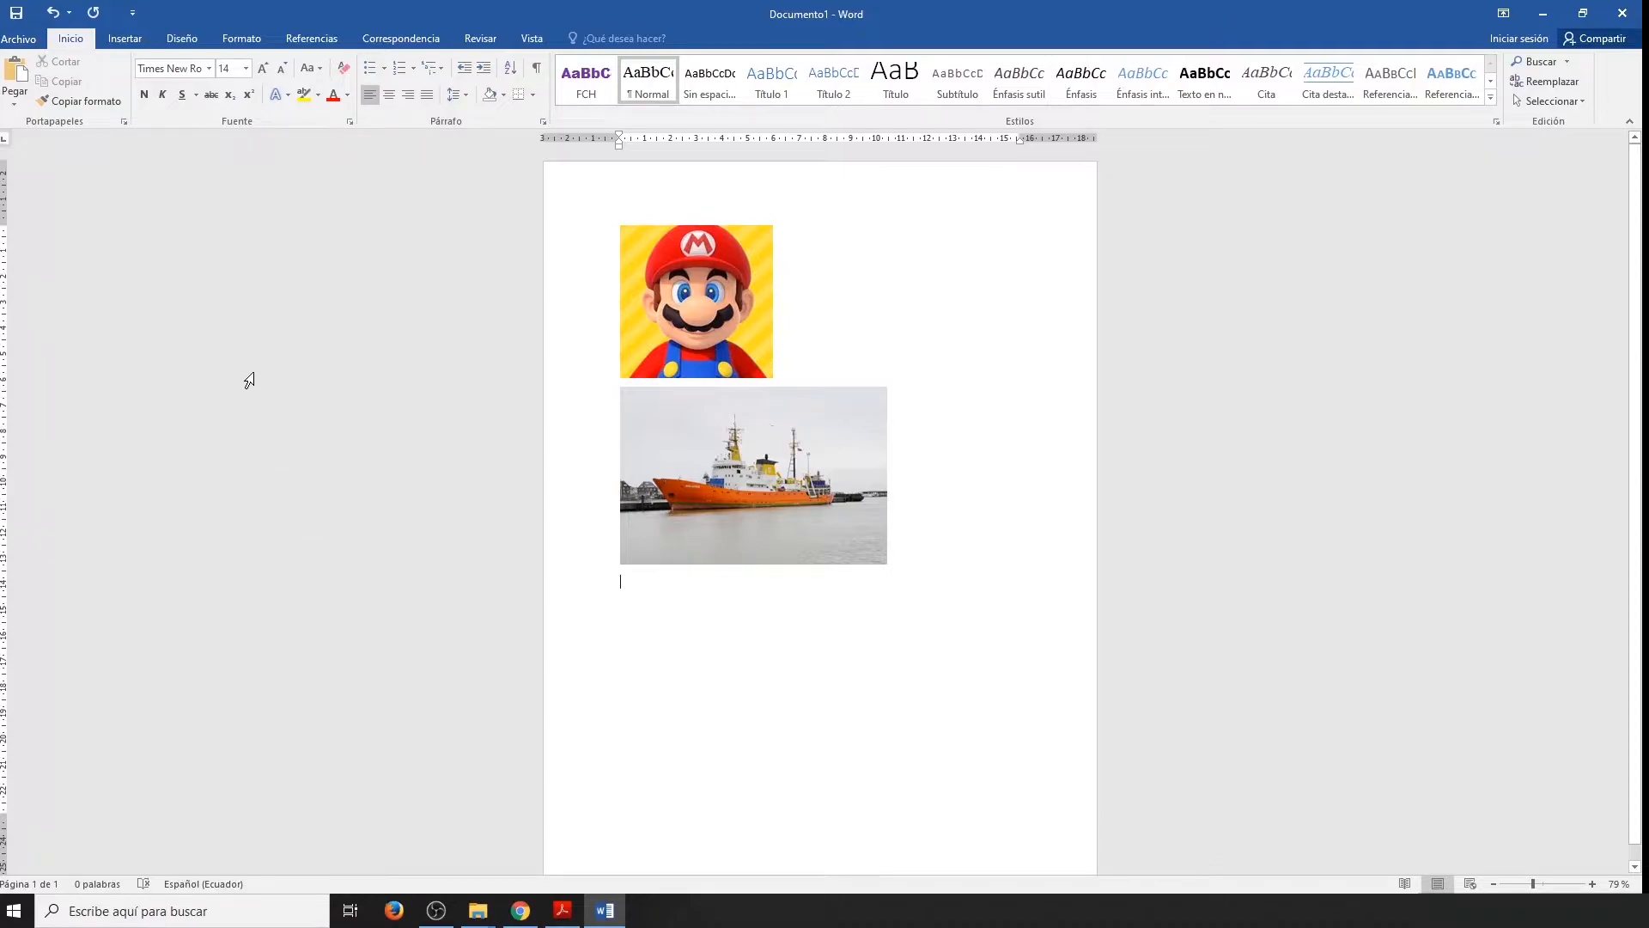
Draw a circle about 2.9 cm in diameter below the ship picture using the ellipse shape.
{"action": "left_click", "coordinate": [125, 39]}
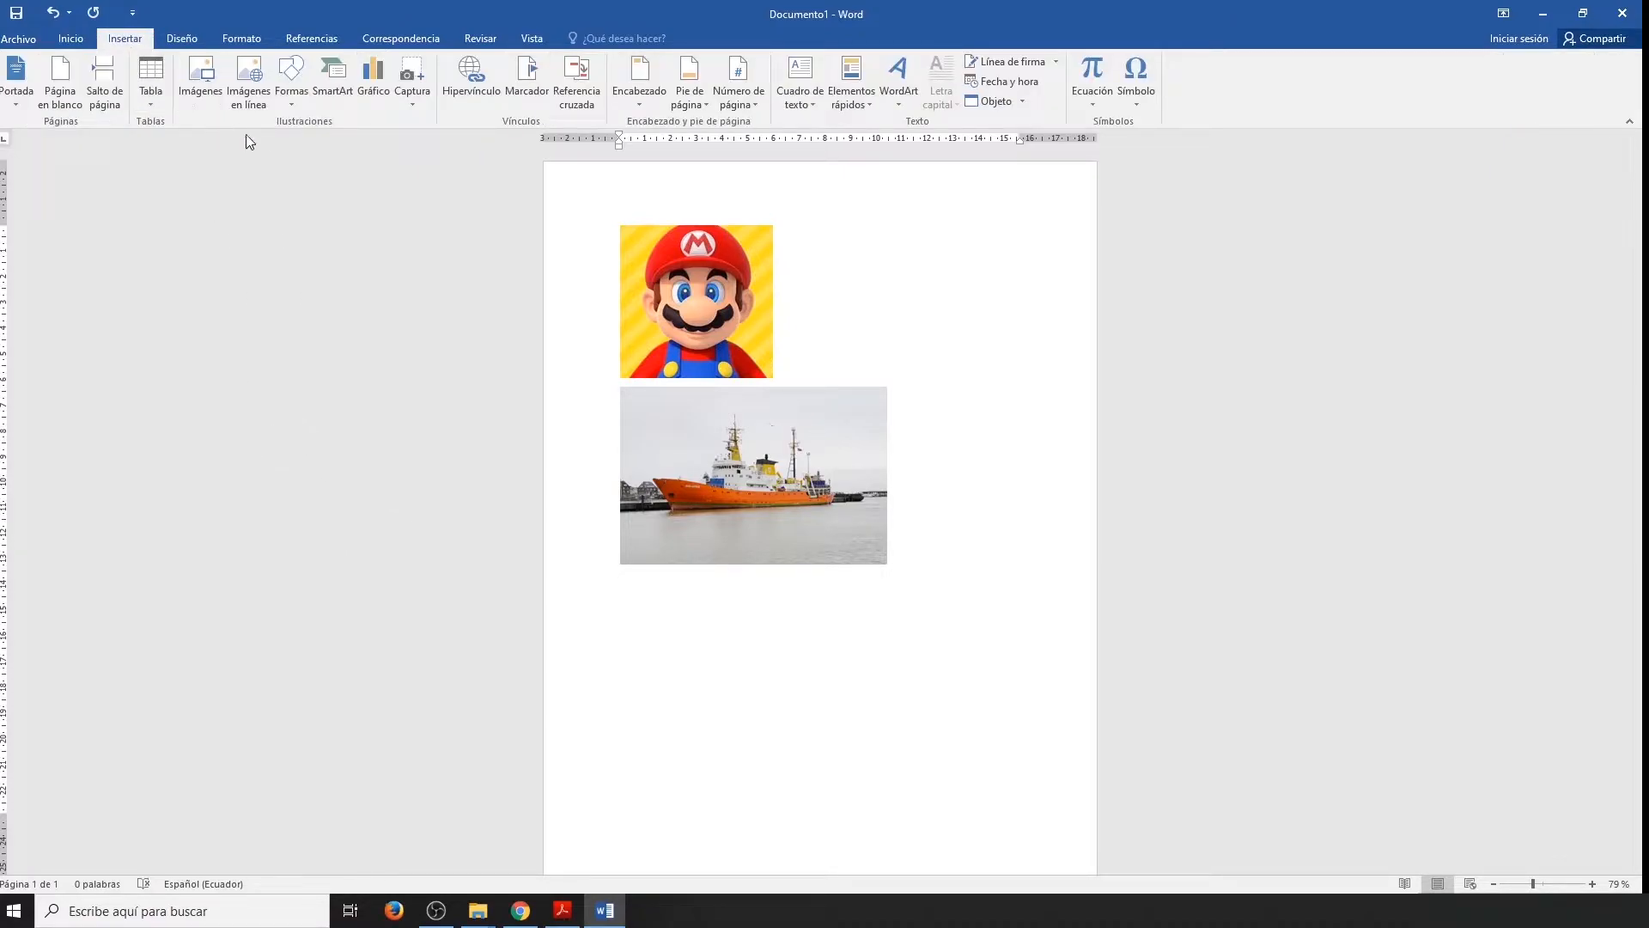
{"action": "left_click", "coordinate": [291, 93]}
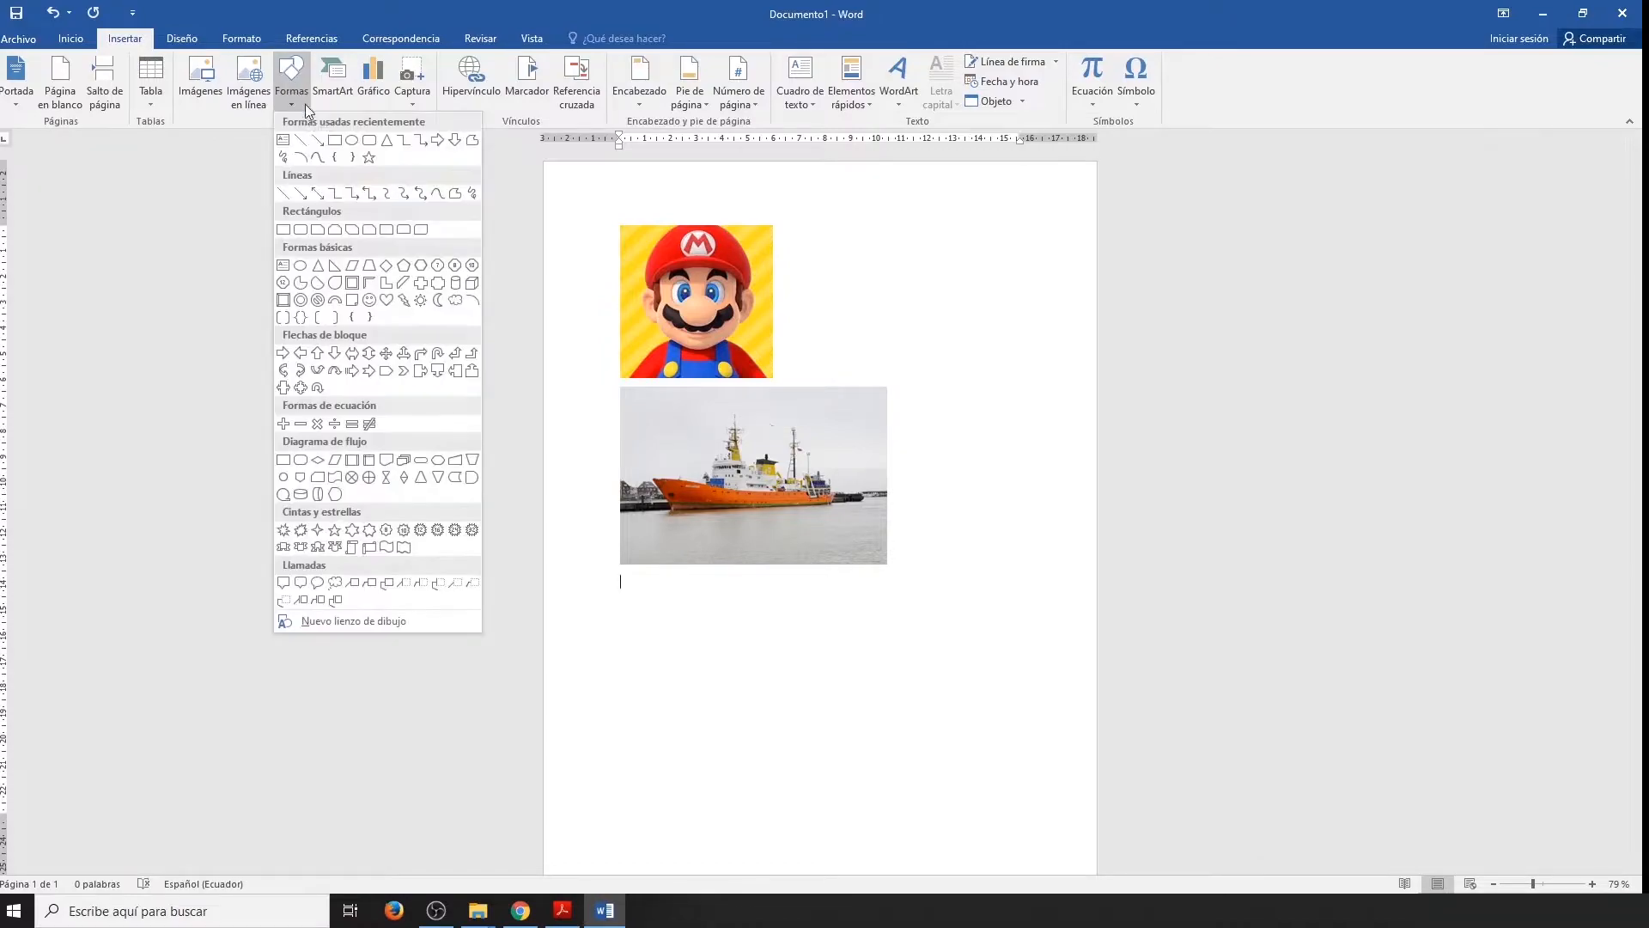
{"action": "left_click", "coordinate": [352, 144]}
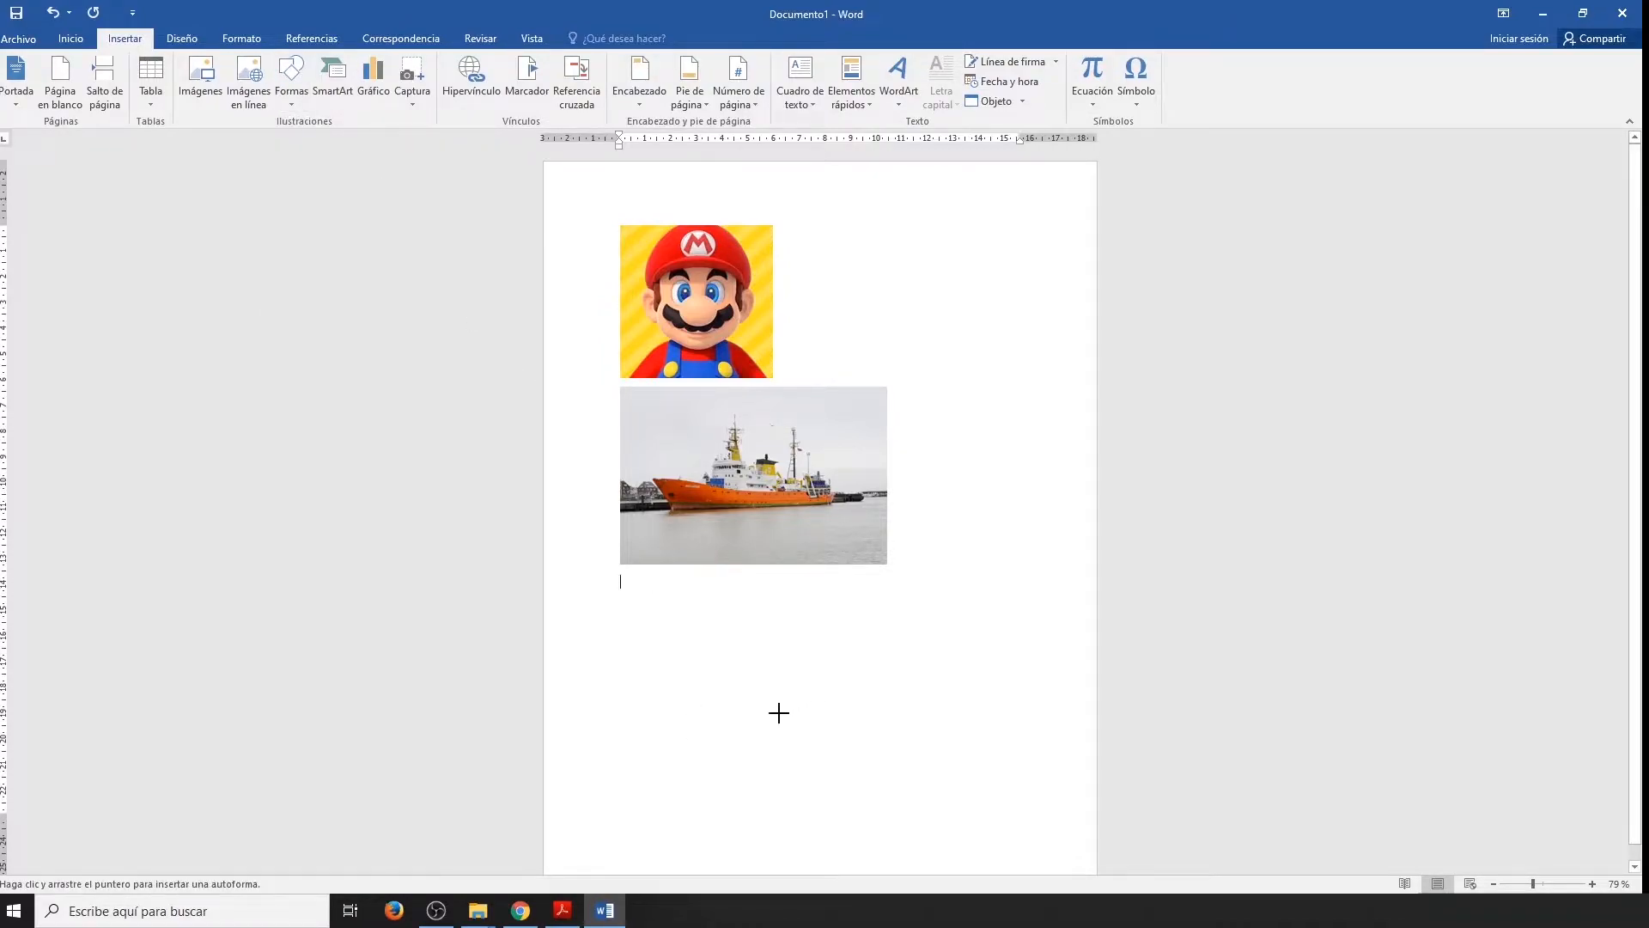
{"action": "left_click_drag", "start_coordinate": [761, 726], "coordinate": [835, 662]}
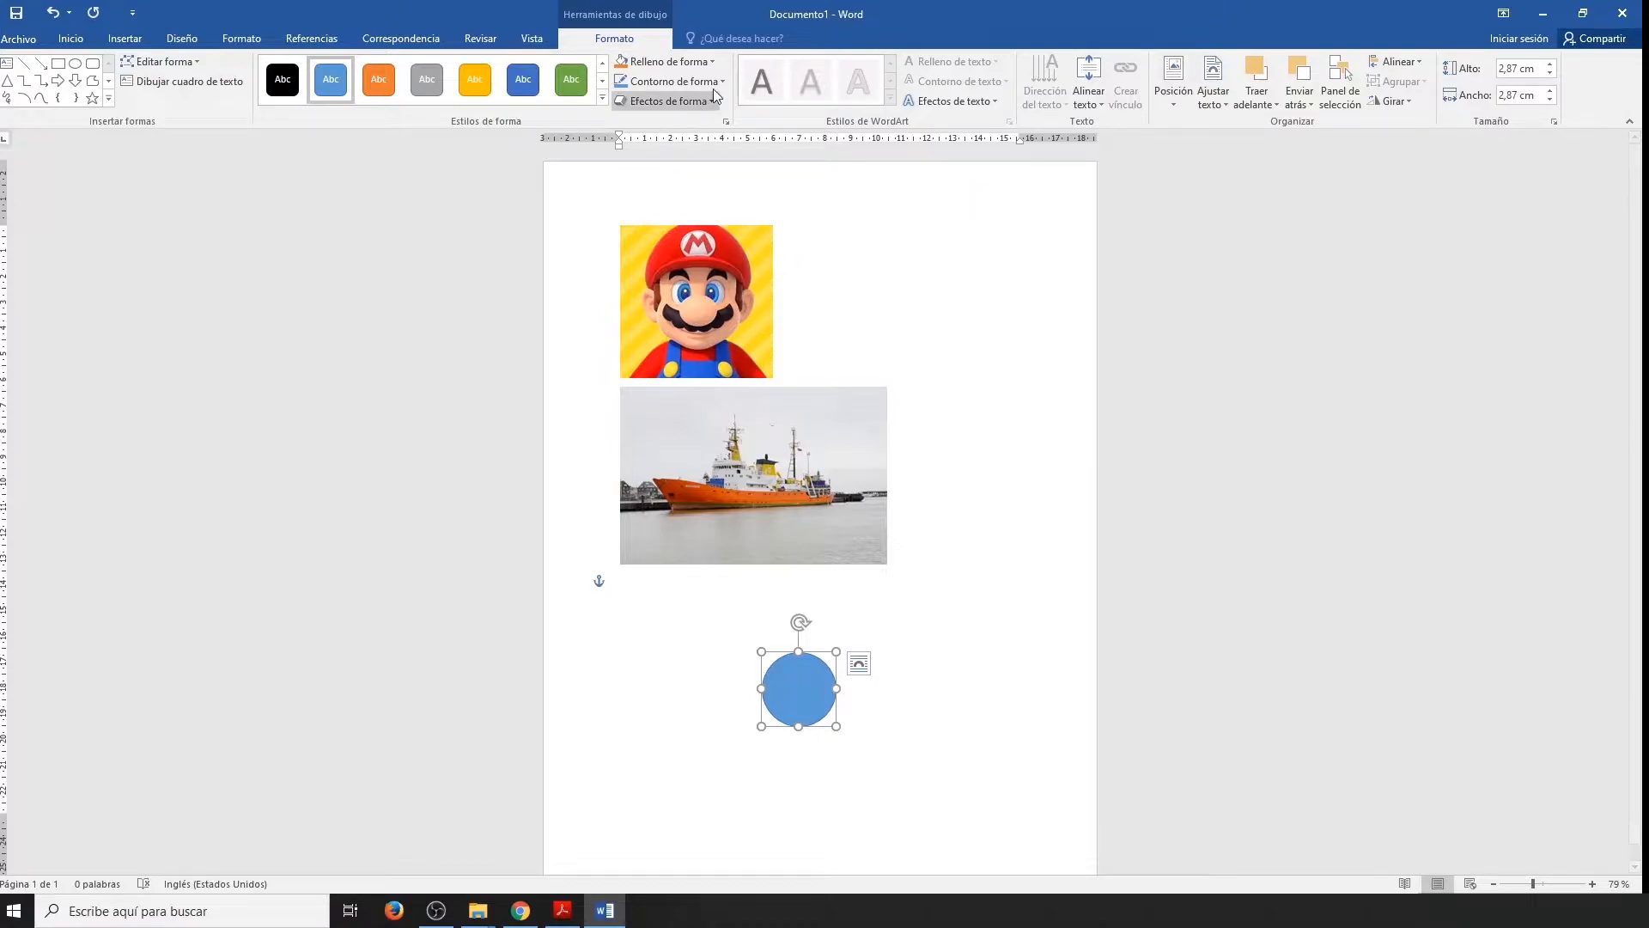
Fill the circle with standard yellow, give it a dark green 6 pt outline, and deselect it.
{"action": "left_click", "coordinate": [709, 62]}
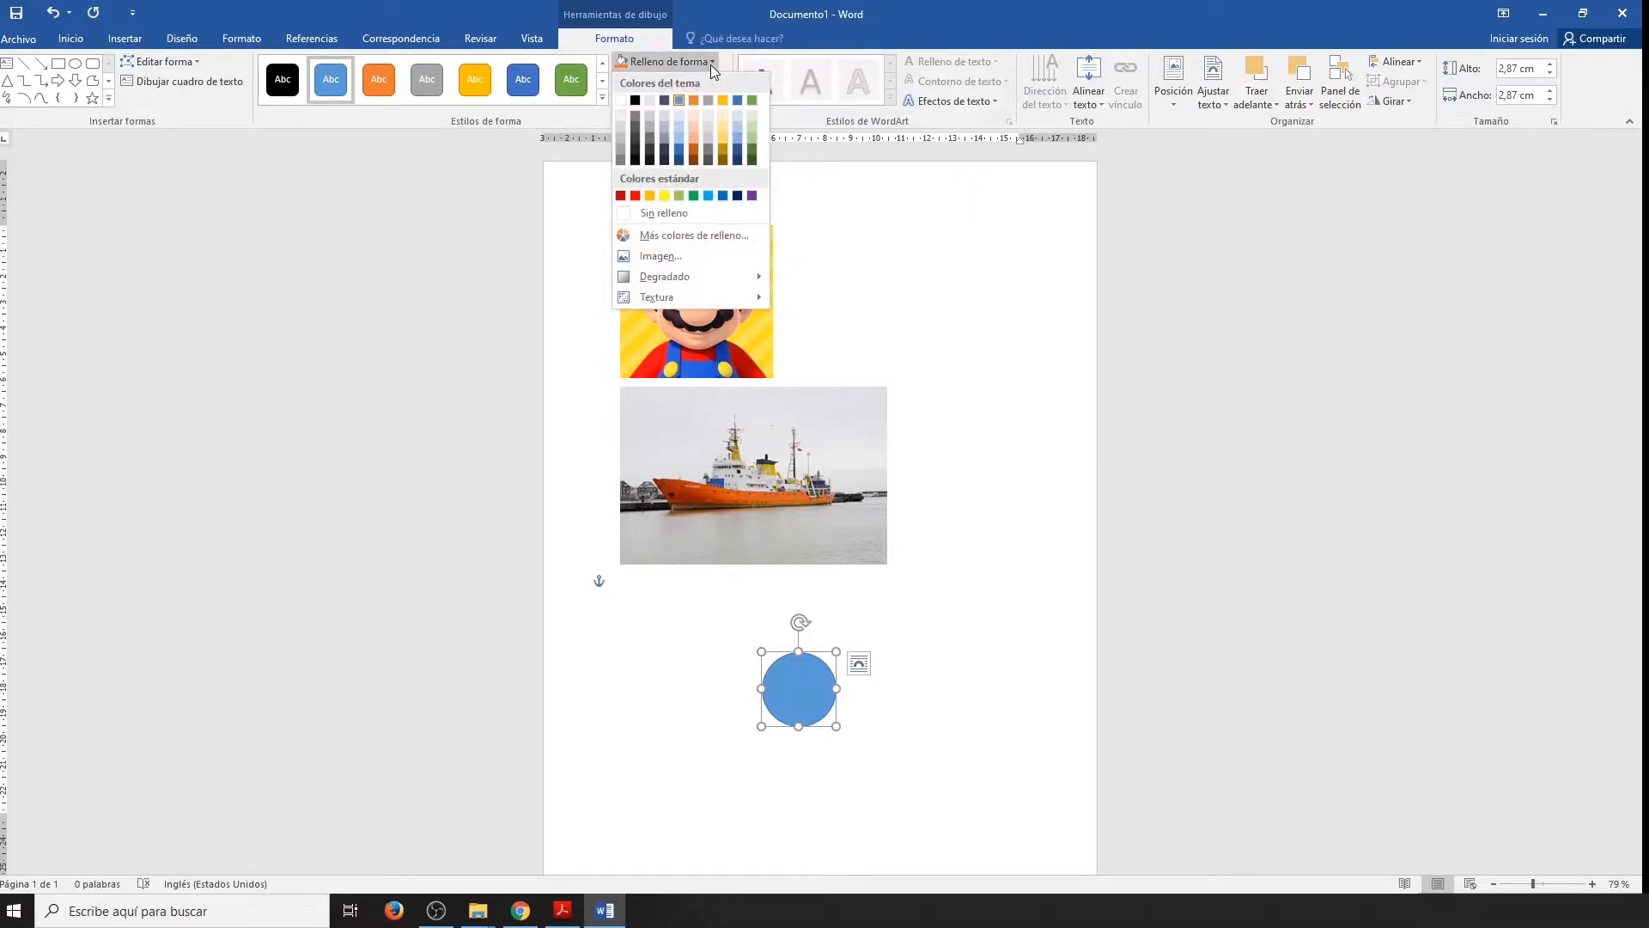
{"action": "left_click", "coordinate": [665, 197]}
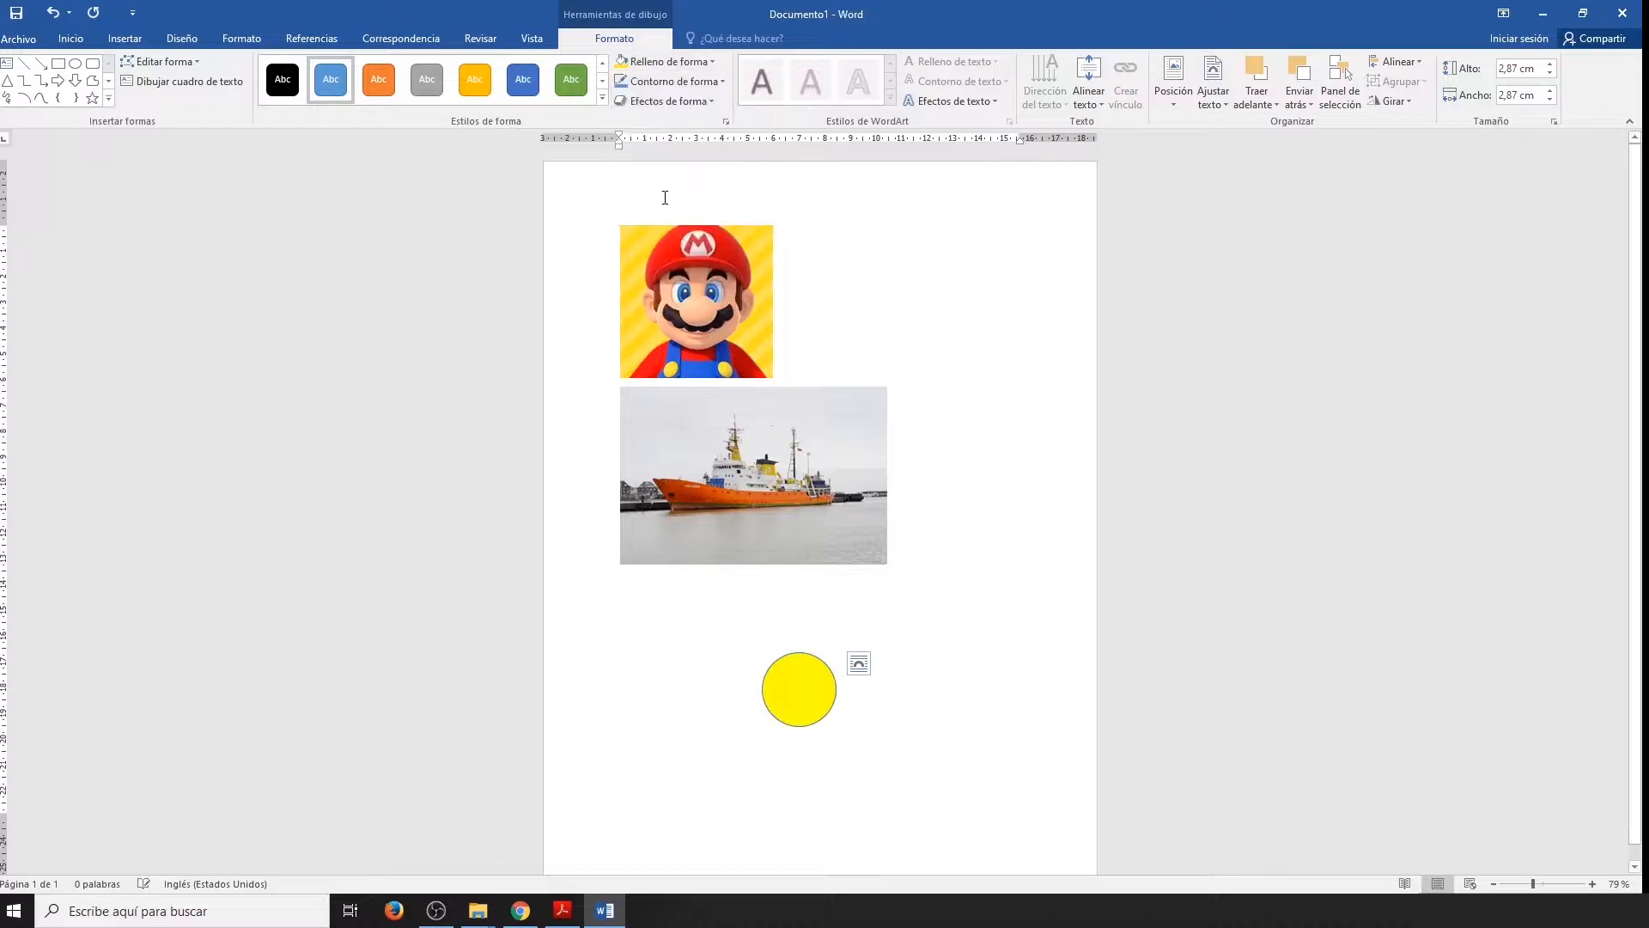
{"action": "left_click", "coordinate": [691, 82]}
{"action": "left_click", "coordinate": [753, 178]}
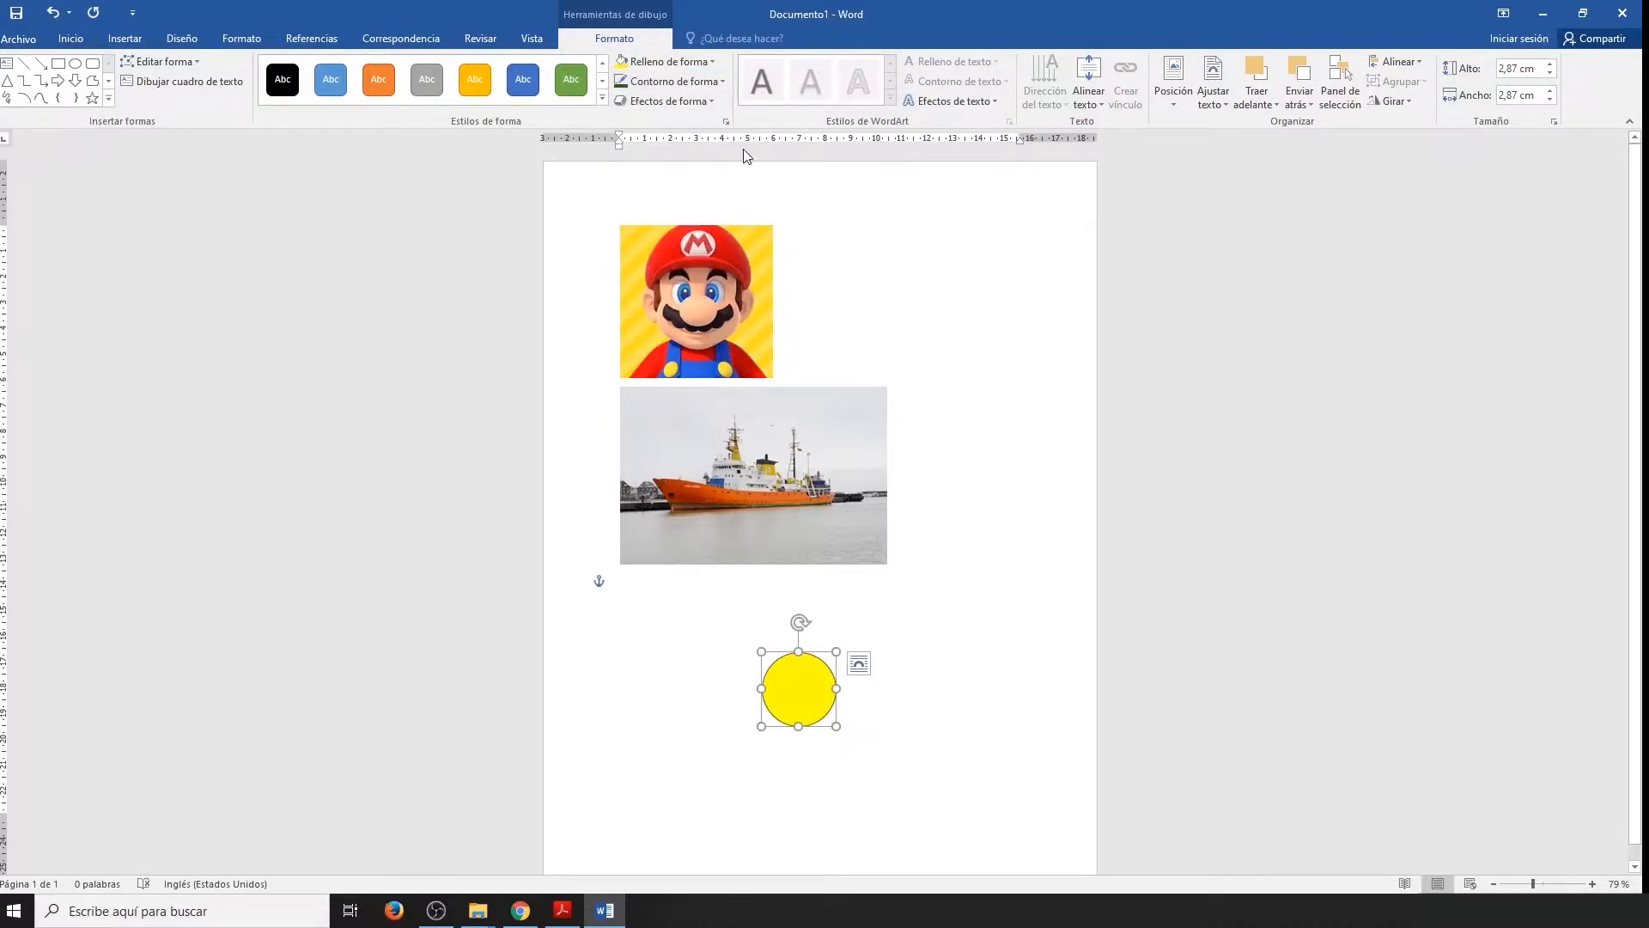
{"action": "left_click", "coordinate": [674, 82]}
{"action": "mouse_move", "coordinate": [762, 276]}
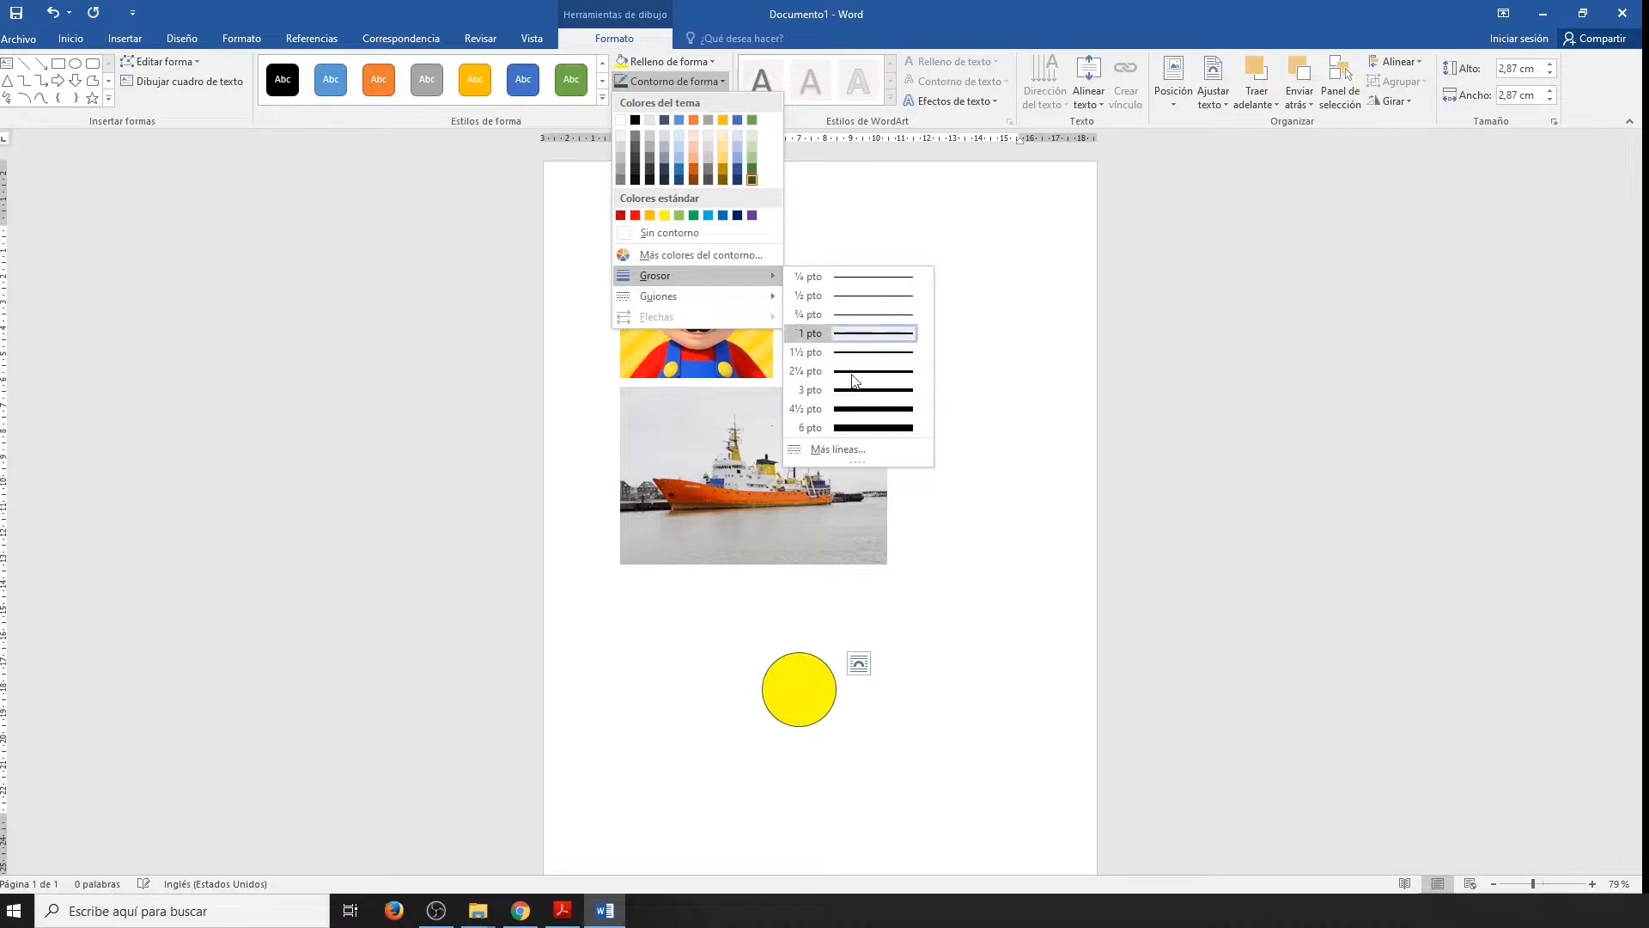
{"action": "left_click", "coordinate": [861, 435]}
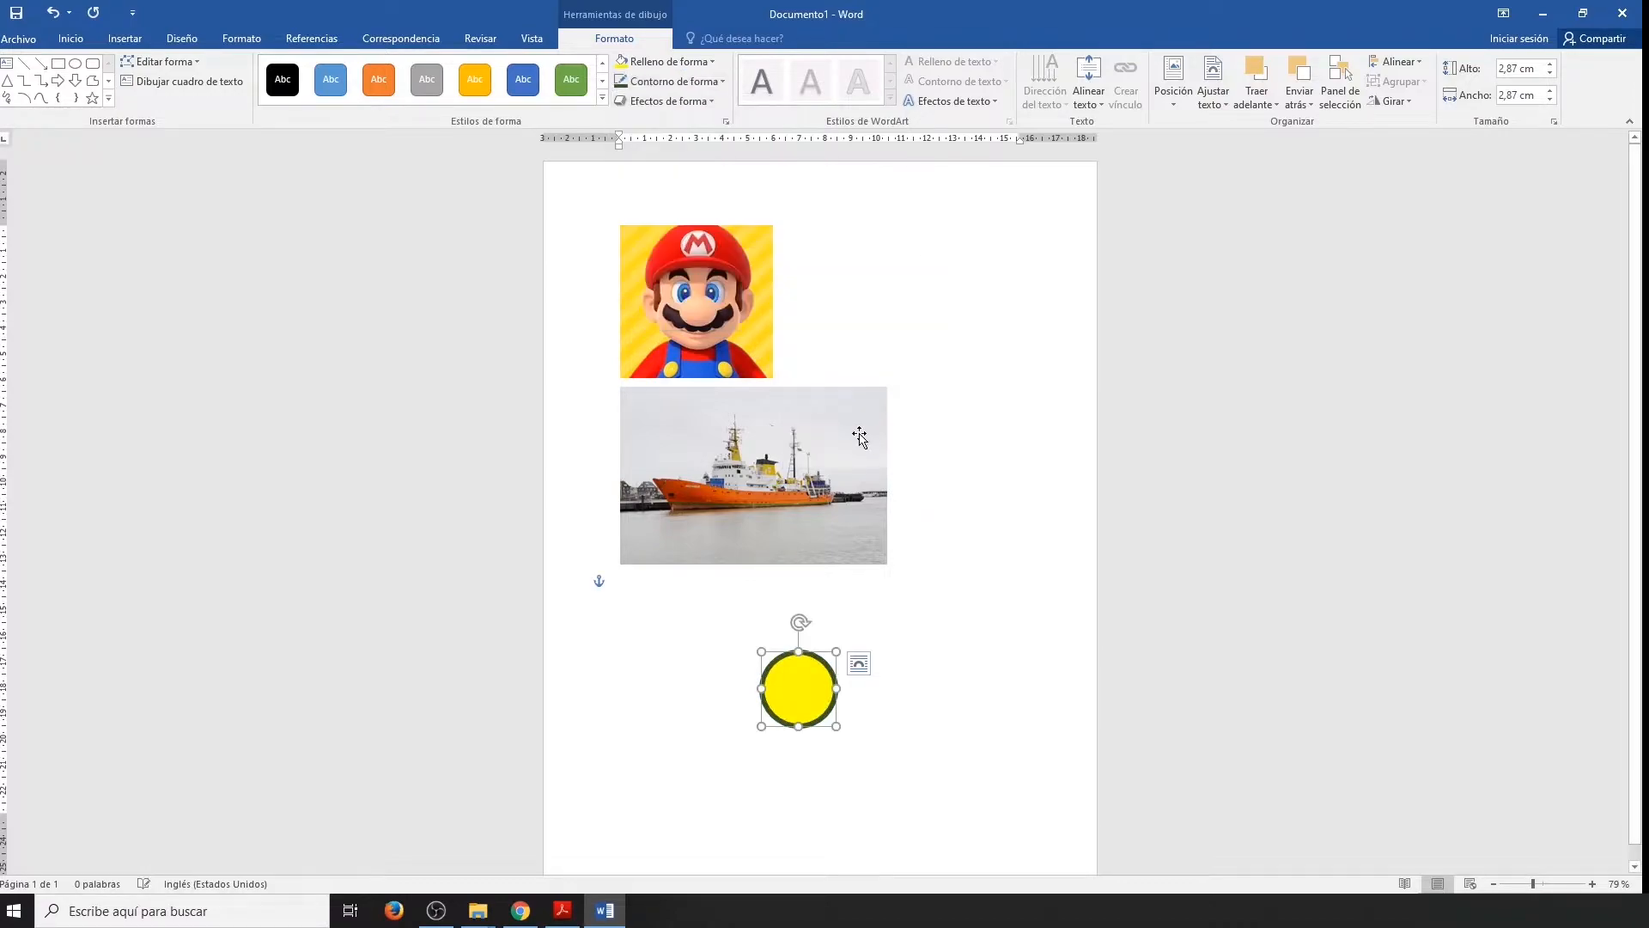
{"action": "left_click", "coordinate": [927, 685]}
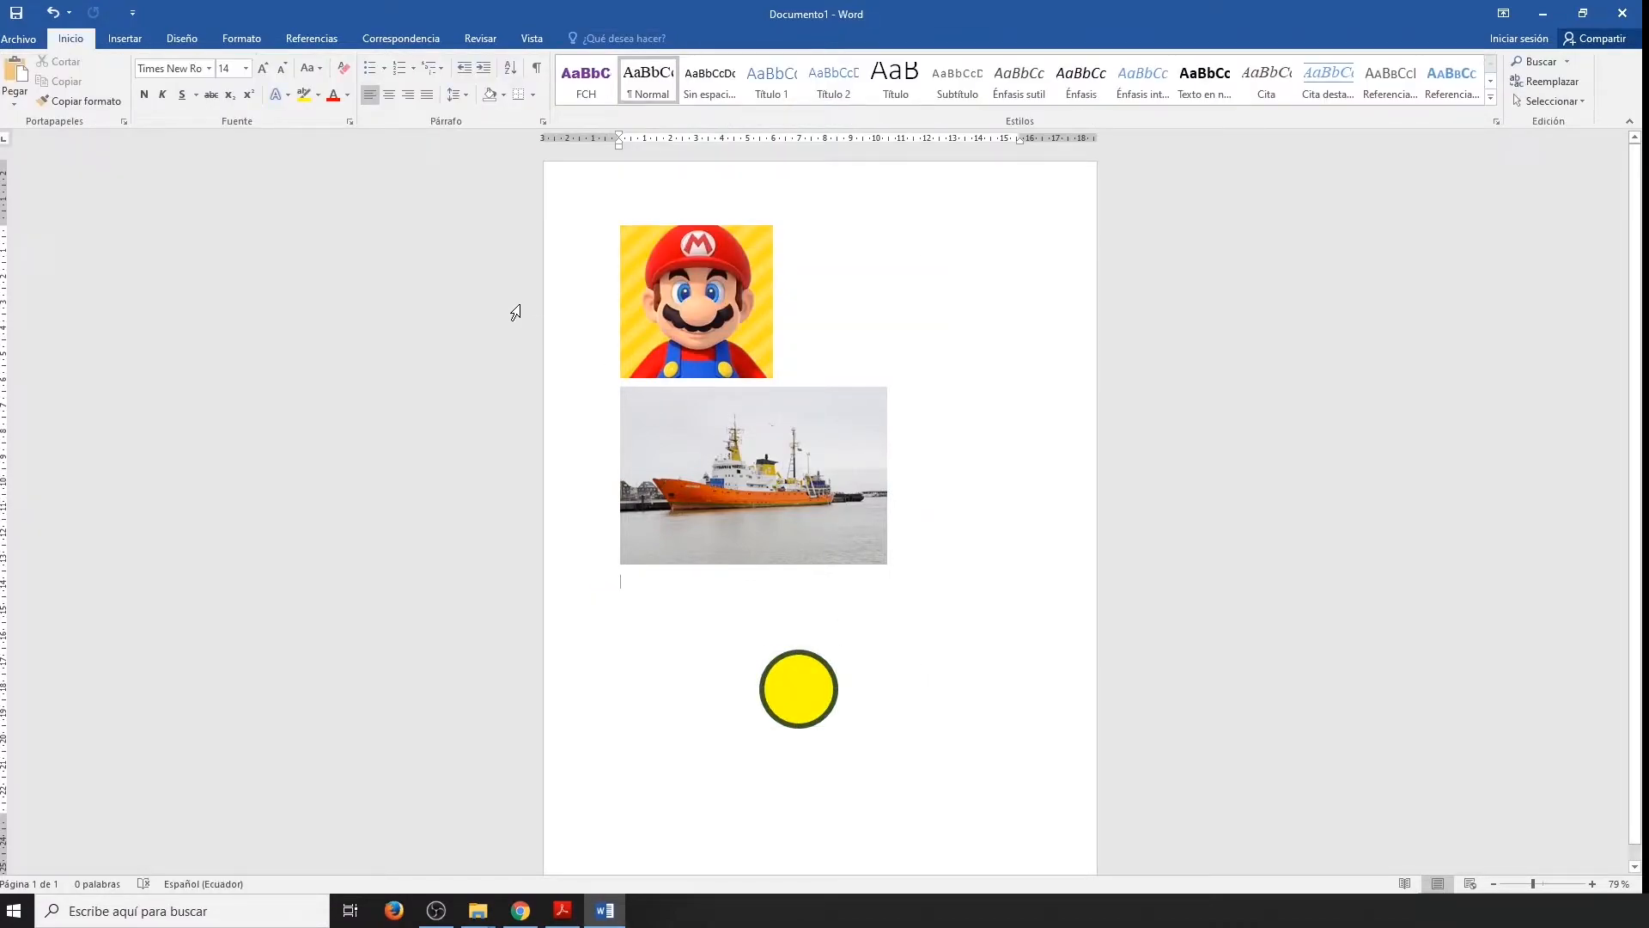
Draw a square about 4 cm per side to the right of the yellow circle using the rectangle shape.
{"action": "left_click", "coordinate": [136, 36]}
{"action": "left_click", "coordinate": [291, 78]}
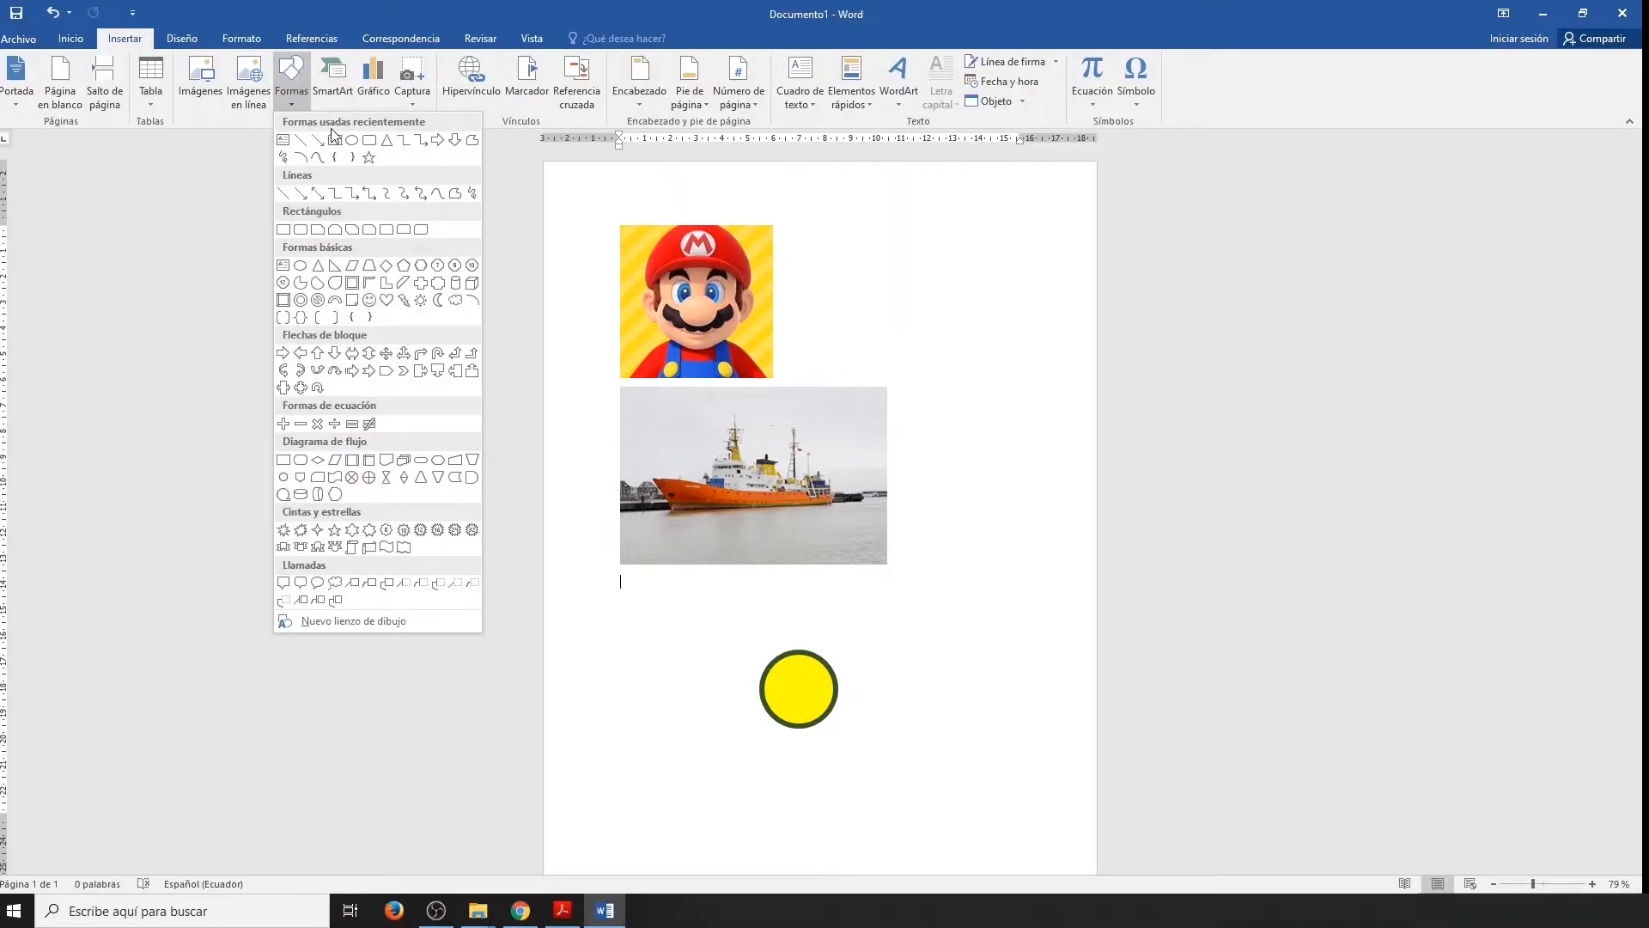
{"action": "left_click", "coordinate": [335, 139]}
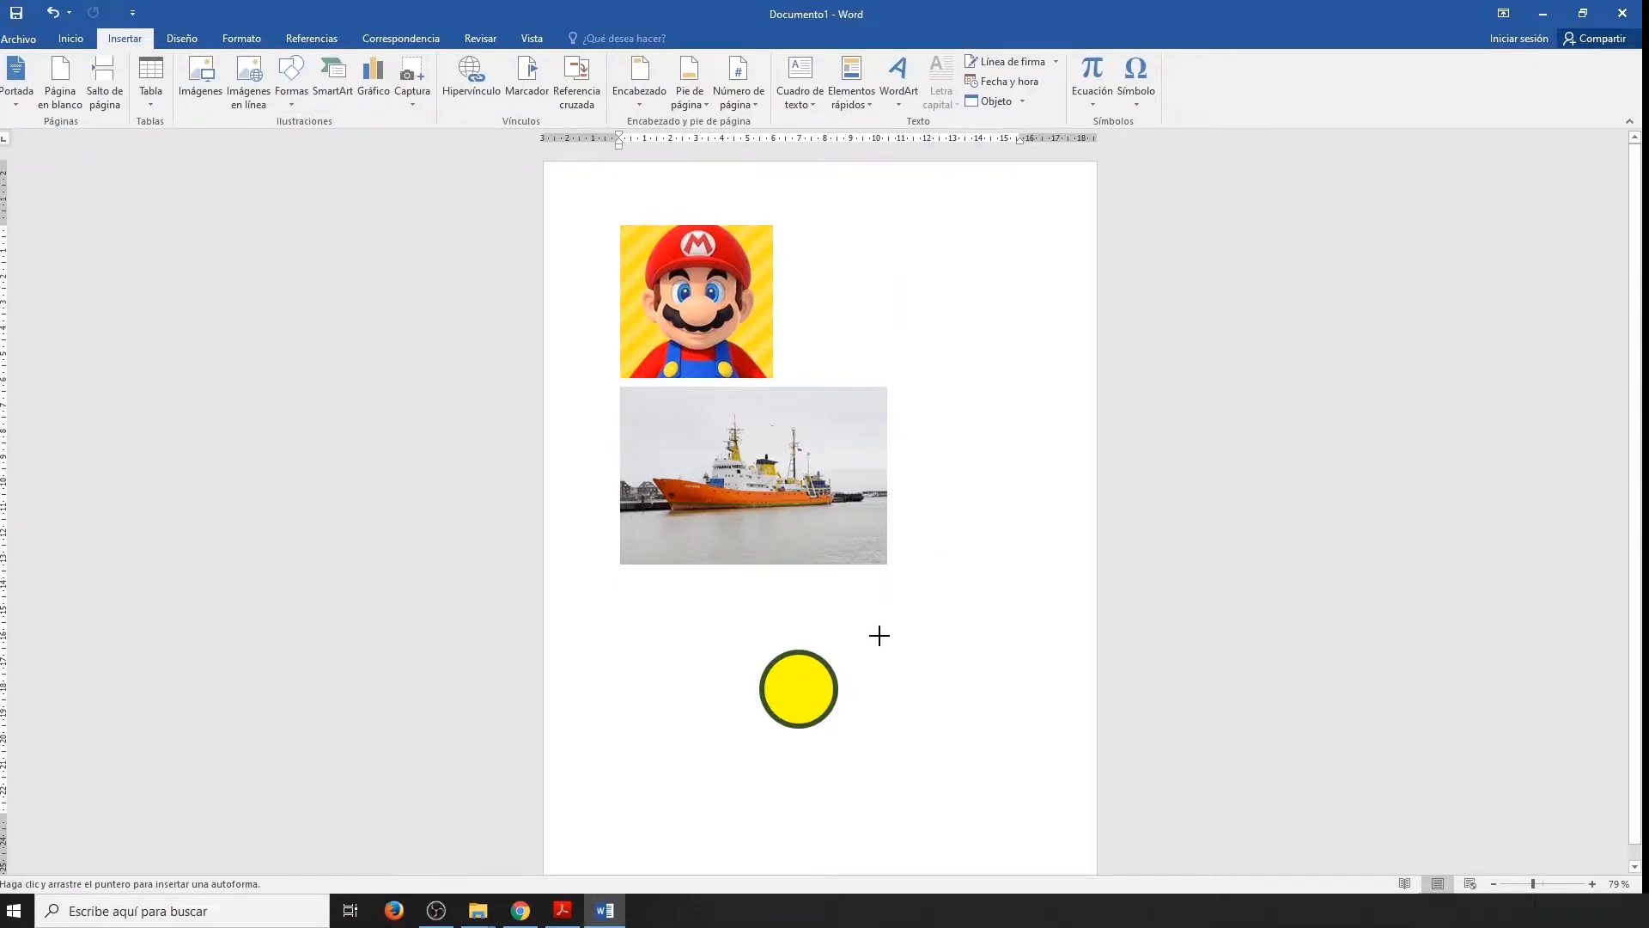
{"action": "left_click_drag", "start_coordinate": [878, 634], "coordinate": [982, 722]}
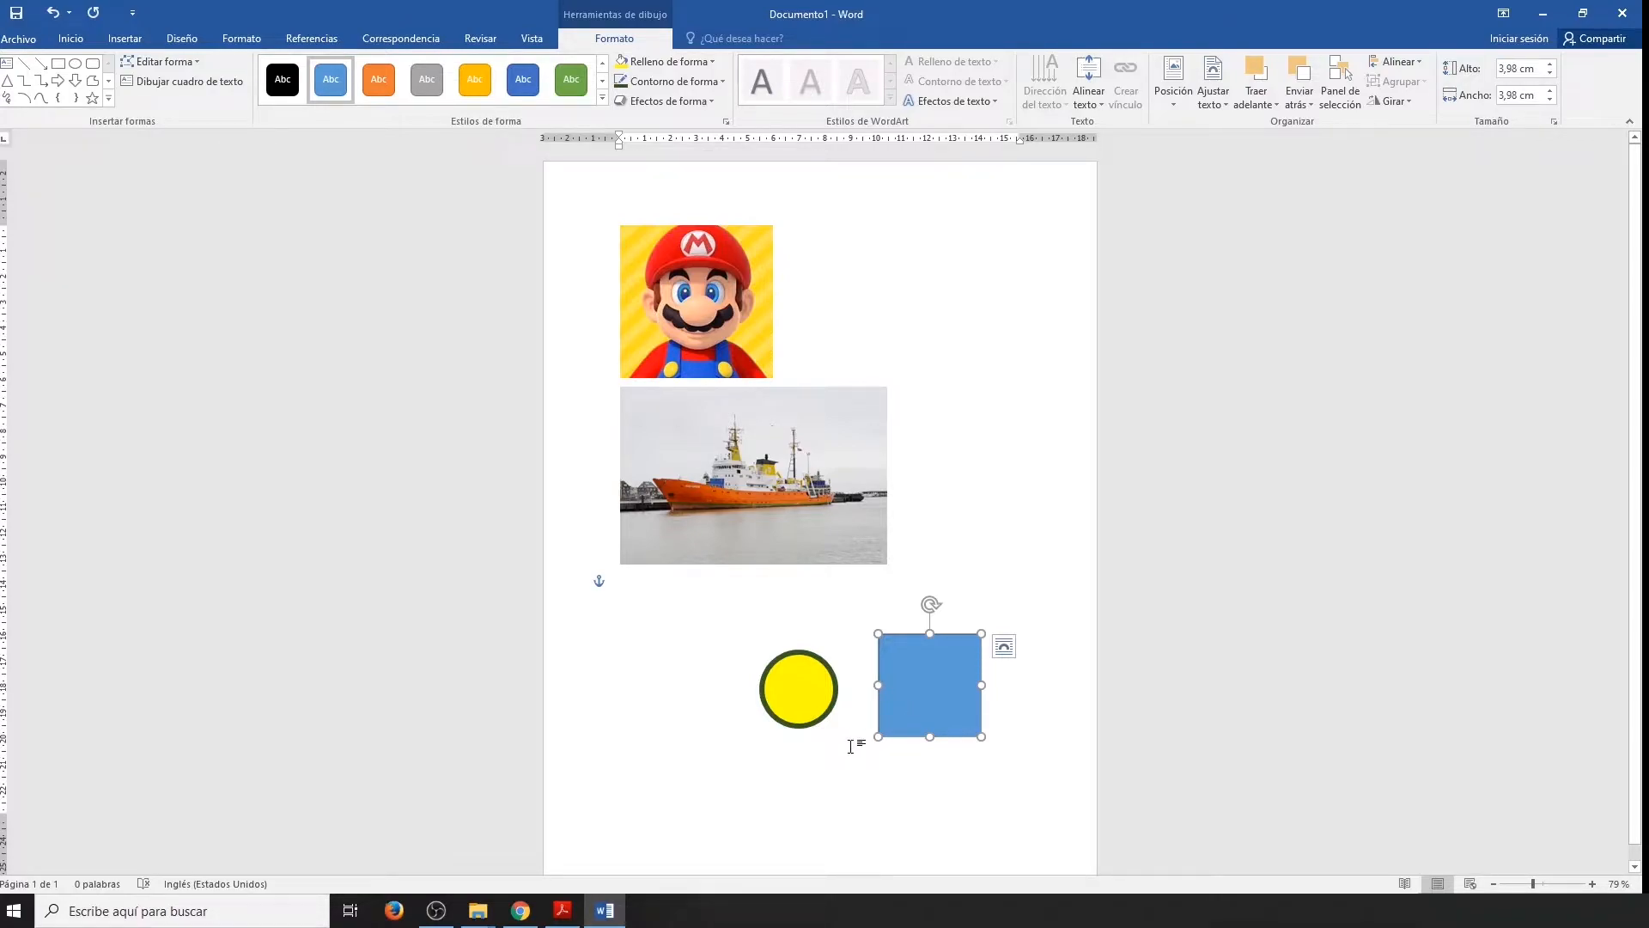
Set the yellow circle's formatting as the default for new shapes.
{"action": "left_click", "coordinate": [806, 706]}
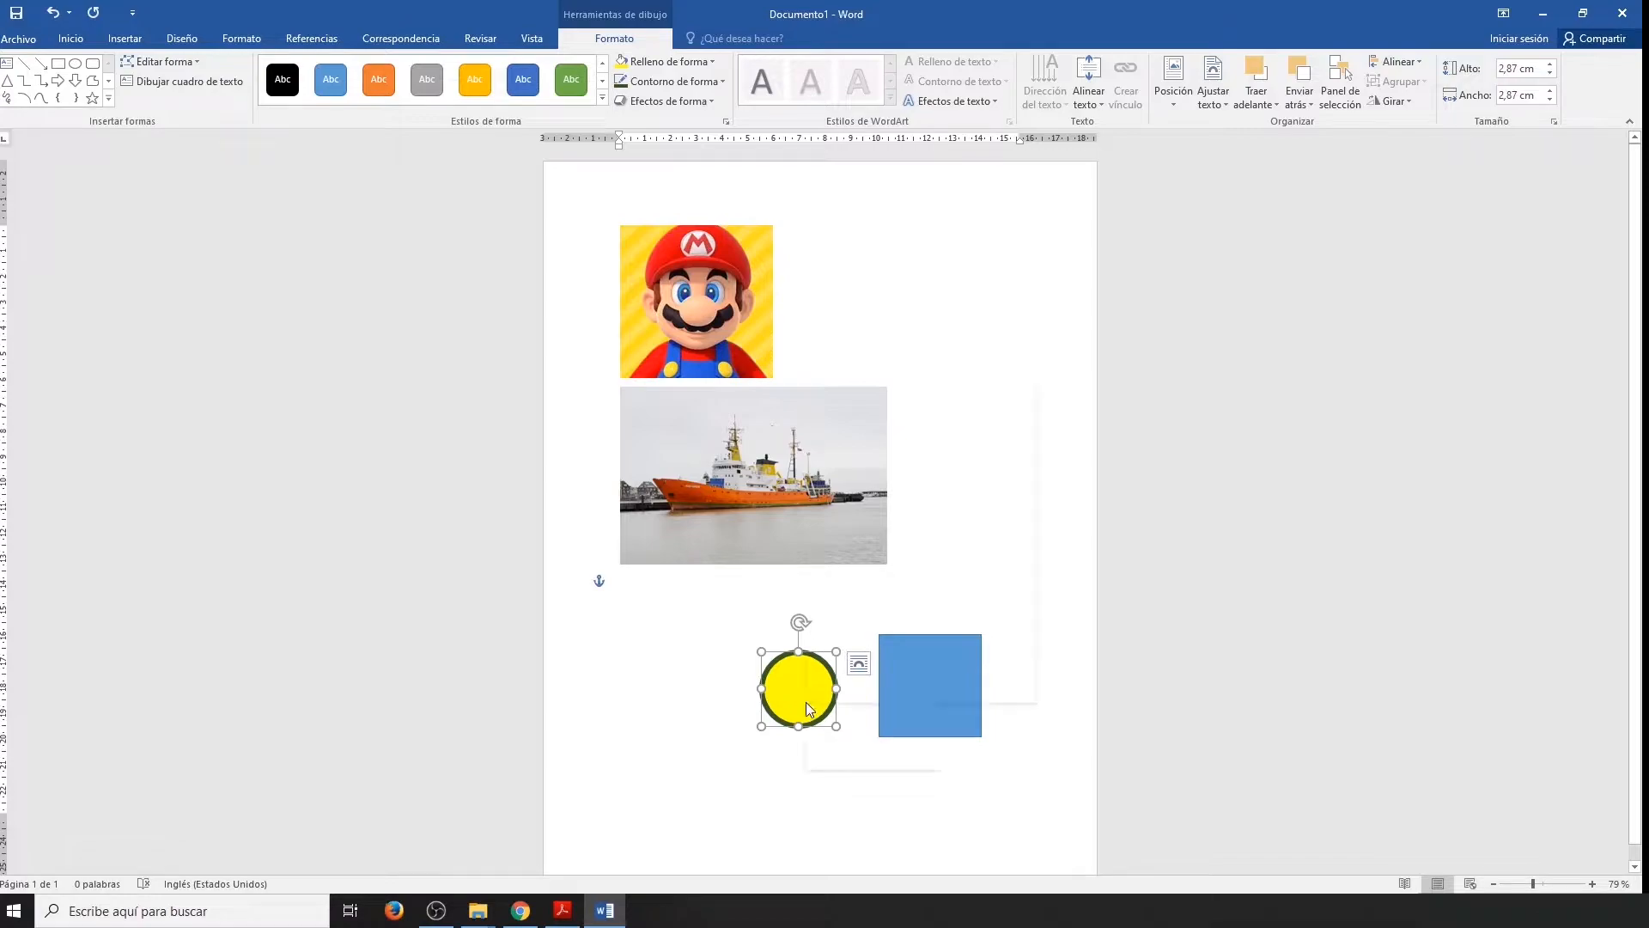
{"action": "right_click", "coordinate": [807, 707]}
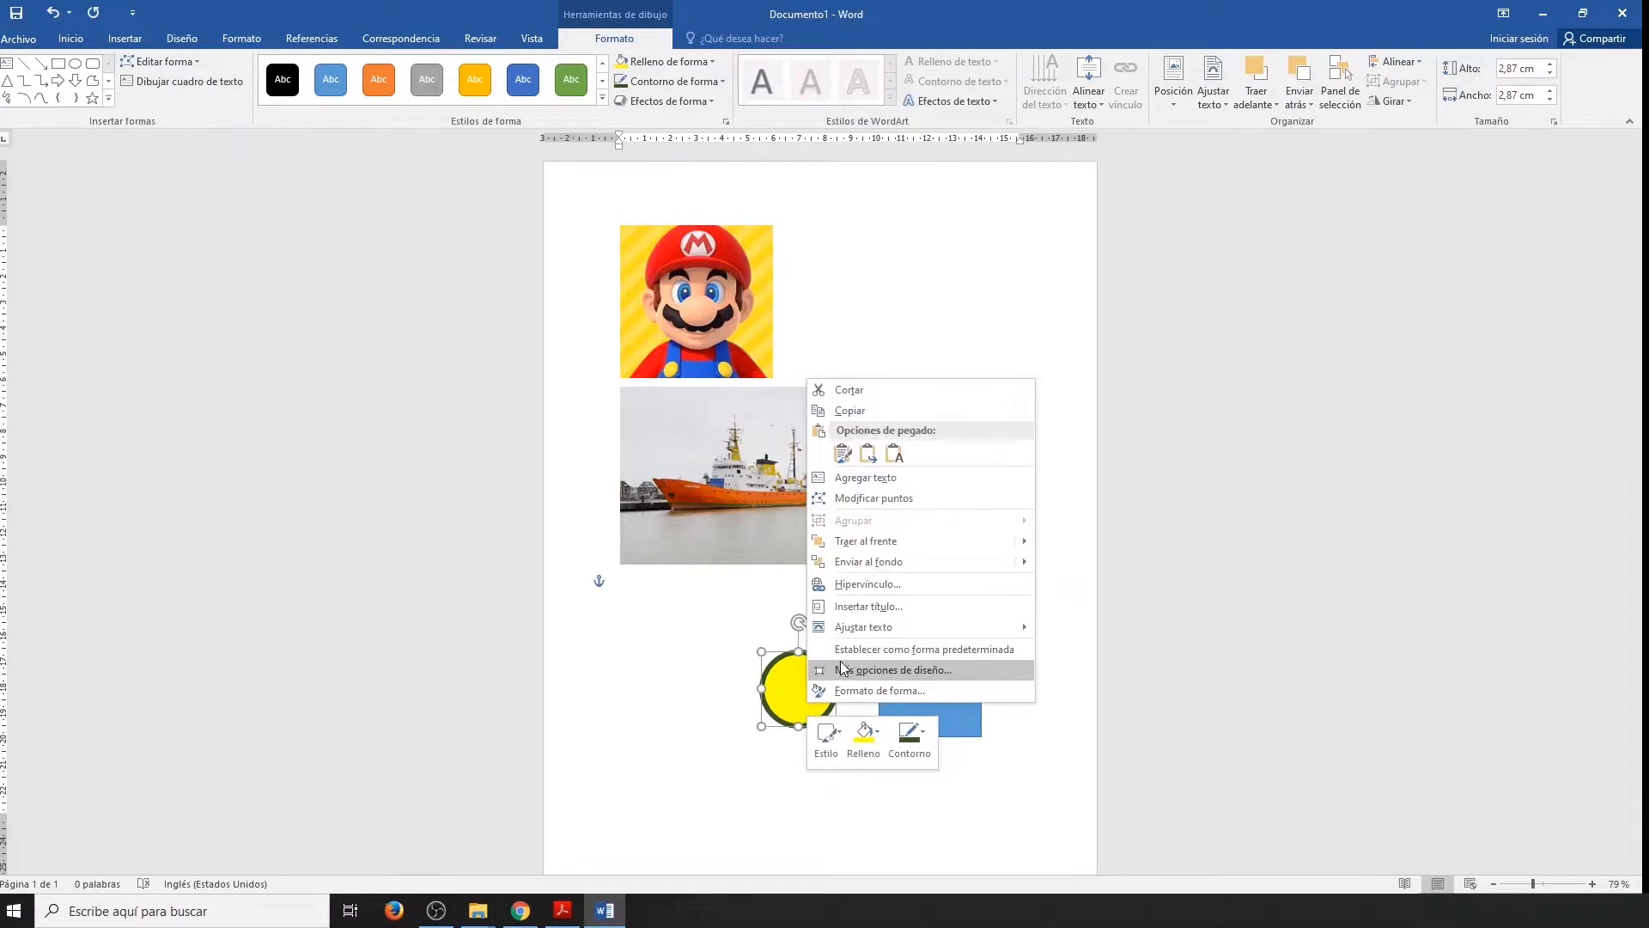
{"action": "left_click", "coordinate": [957, 651]}
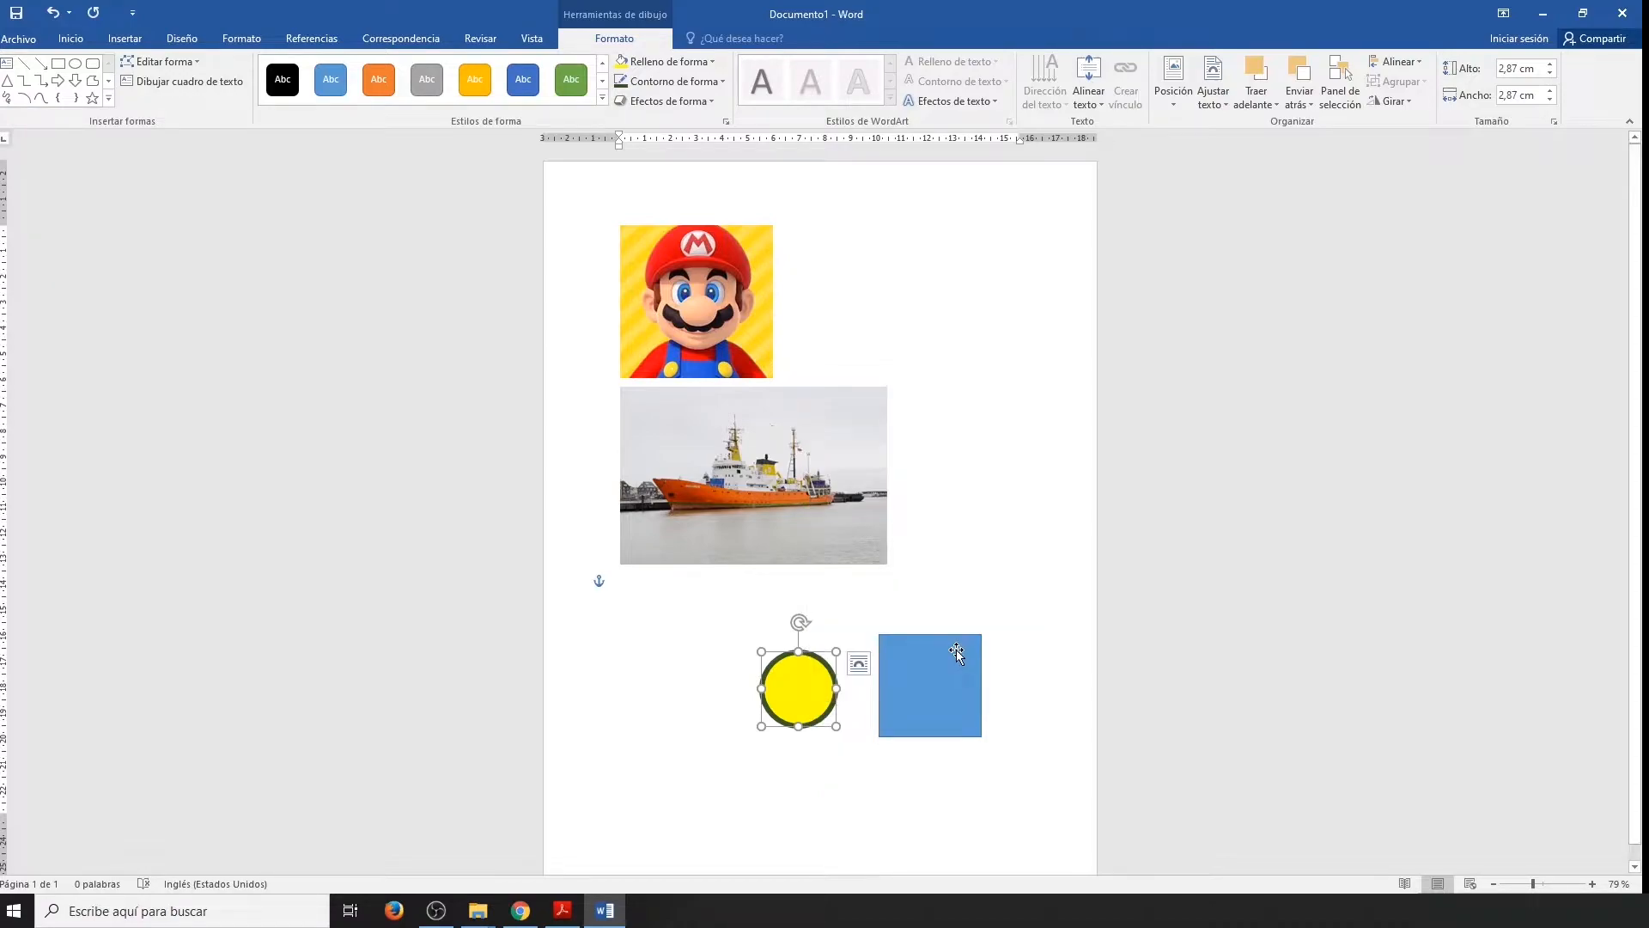
Draw a second square about 4 cm per side to the left of the yellow circle.
{"action": "left_click", "coordinate": [124, 38]}
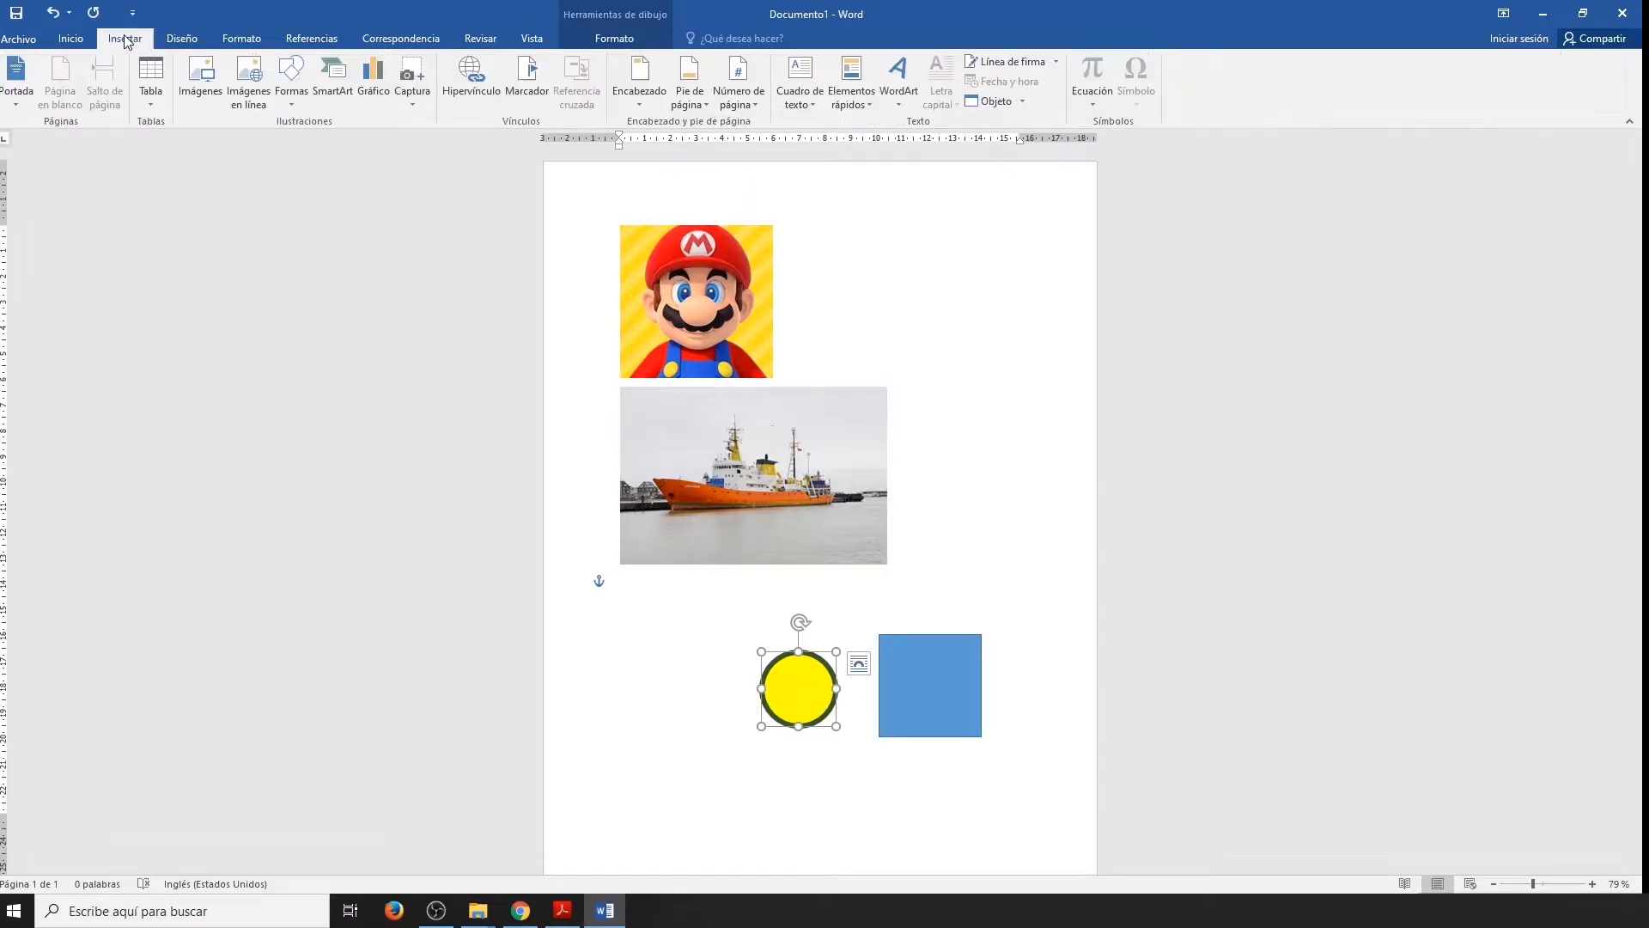
{"action": "left_click", "coordinate": [291, 81]}
{"action": "left_click", "coordinate": [334, 140]}
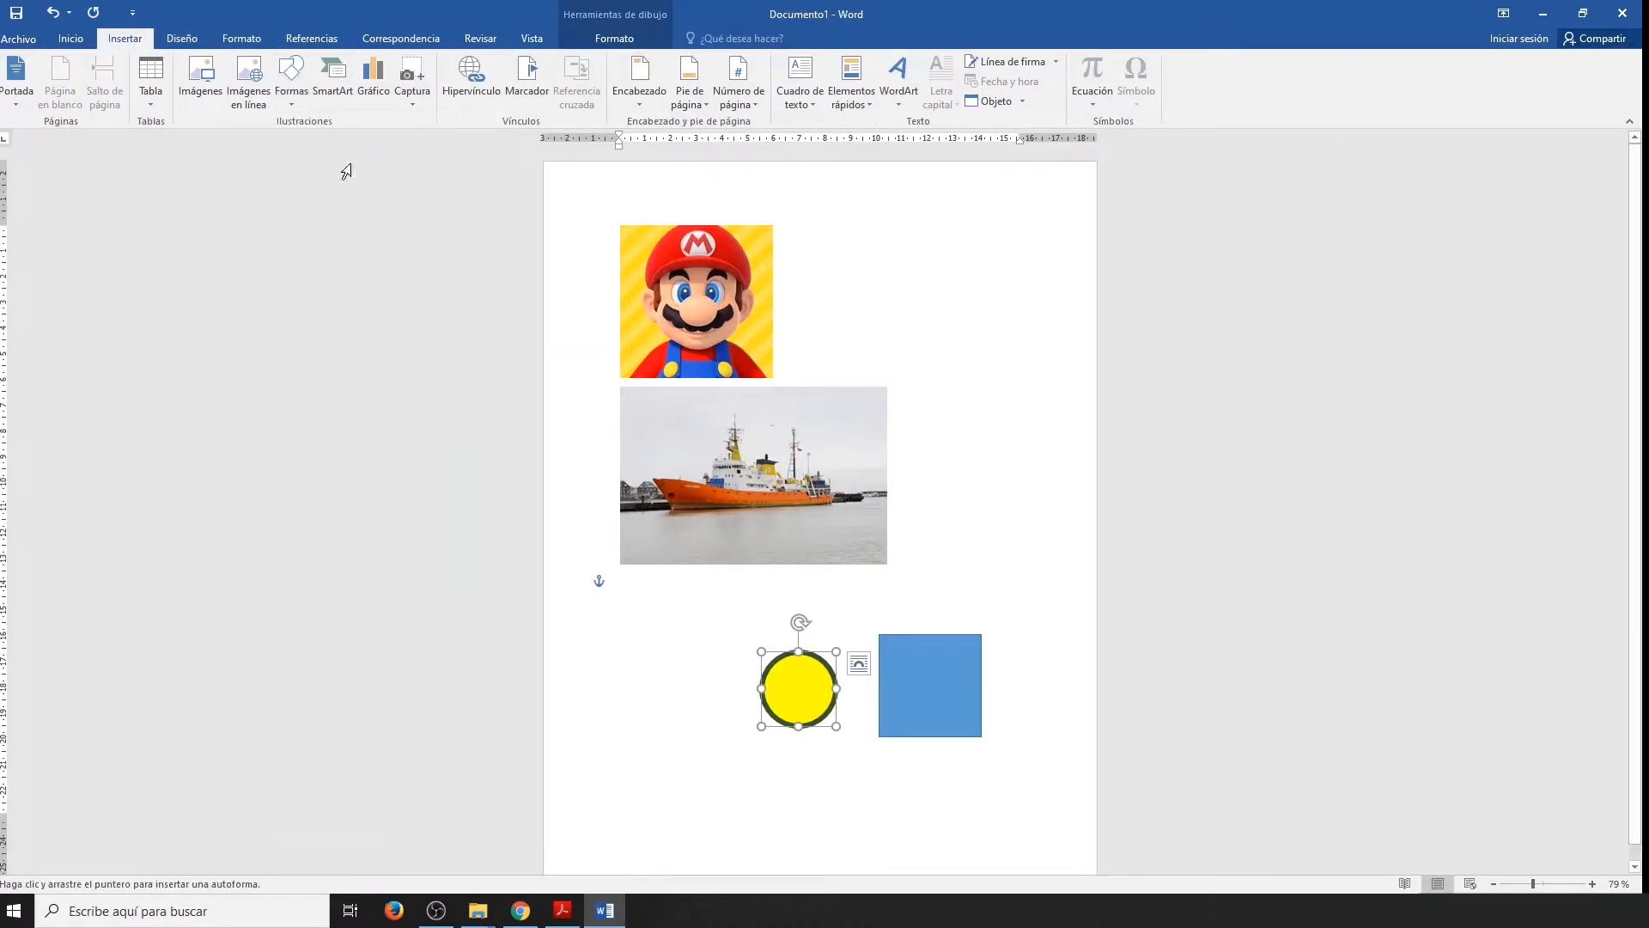
{"action": "left_click_drag", "start_coordinate": [623, 633], "coordinate": [711, 736]}
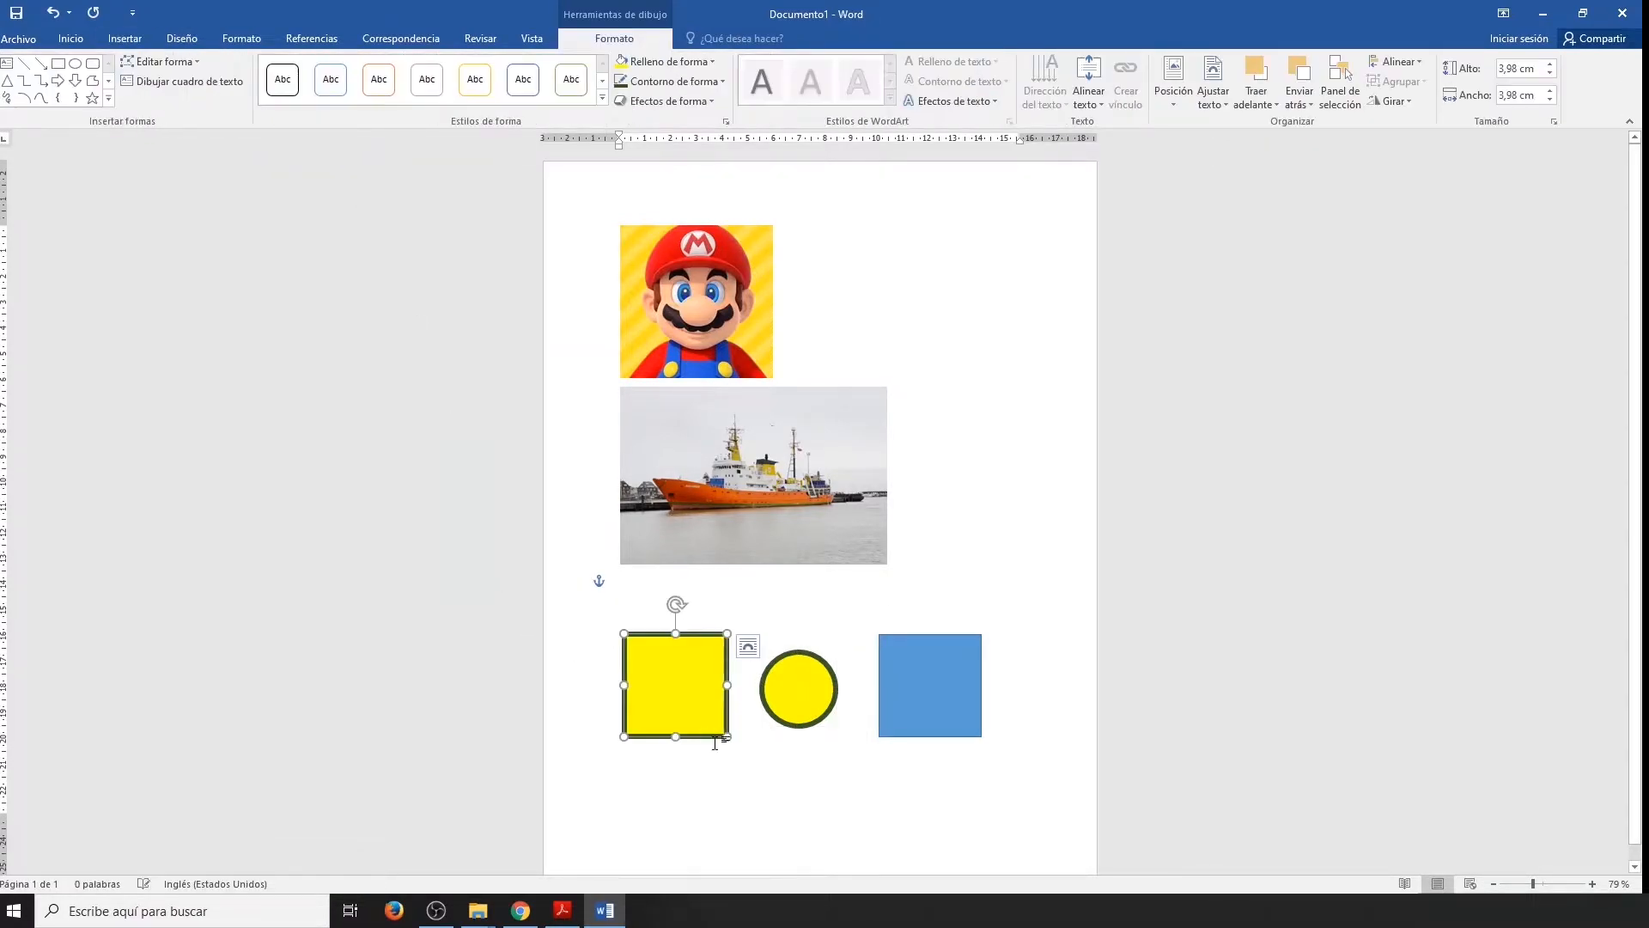
Draw a hexagon about 3.5 cm wide by 3 cm high below the circle, and deselect it.
{"action": "left_click", "coordinate": [125, 38]}
{"action": "left_click", "coordinate": [292, 82]}
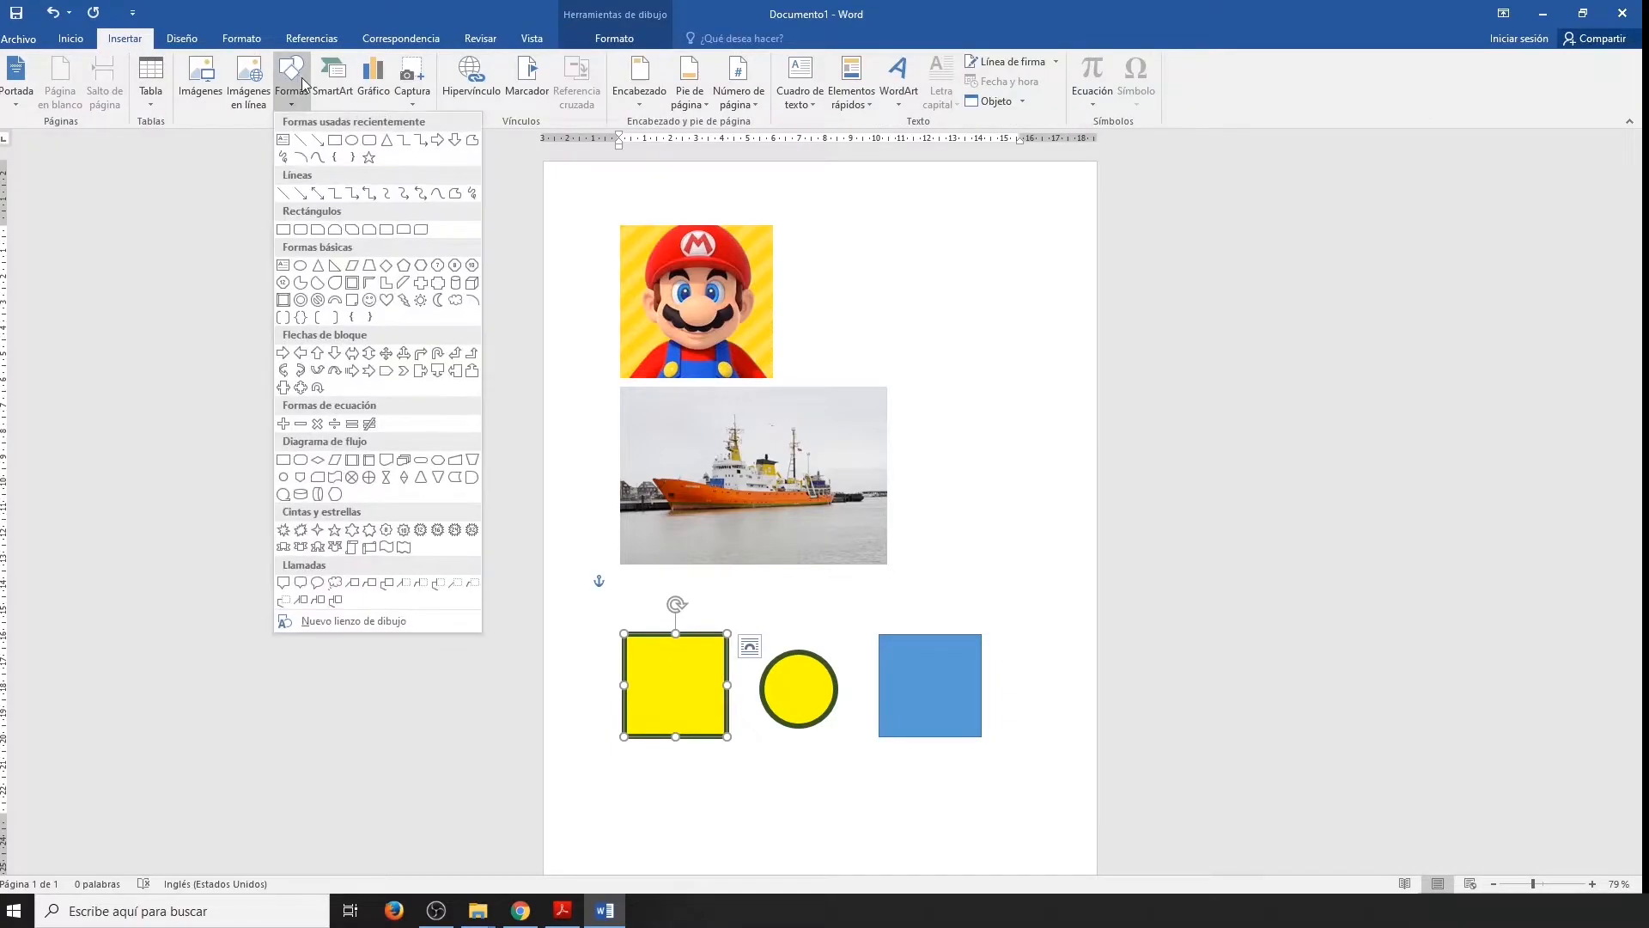
{"action": "left_click", "coordinate": [423, 267]}
{"action": "left_click_drag", "start_coordinate": [772, 822], "coordinate": [863, 743]}
{"action": "left_click", "coordinate": [953, 788]}
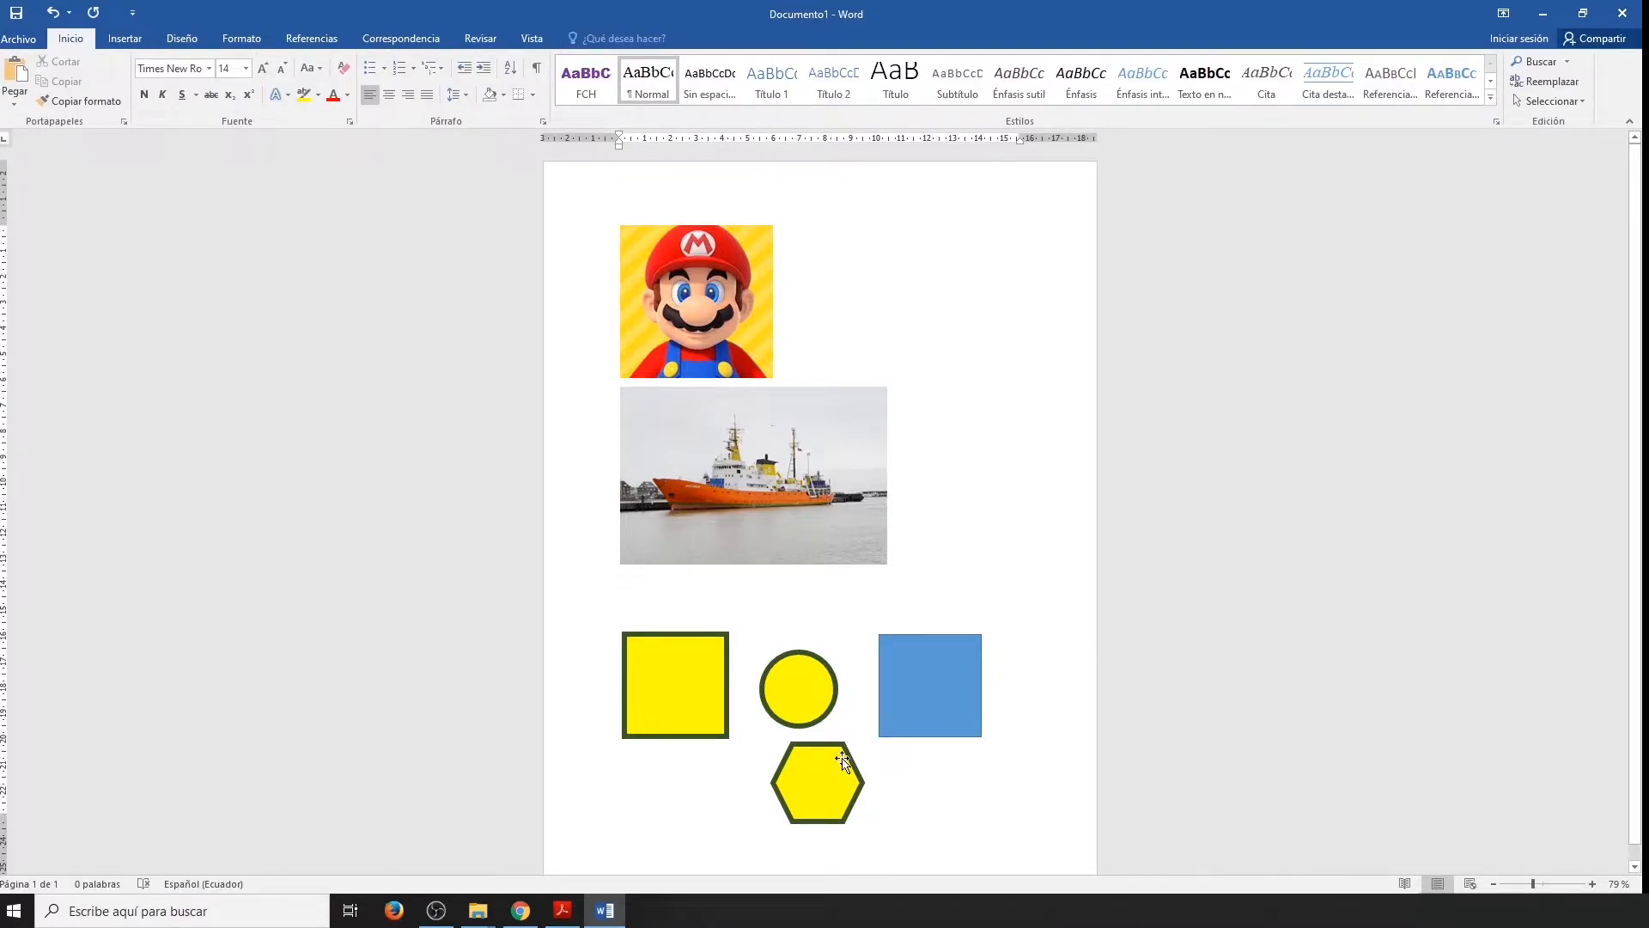
Select the circle, yellow square and hexagon together and move them slightly up and to the right.
{"action": "left_click", "coordinate": [797, 694]}
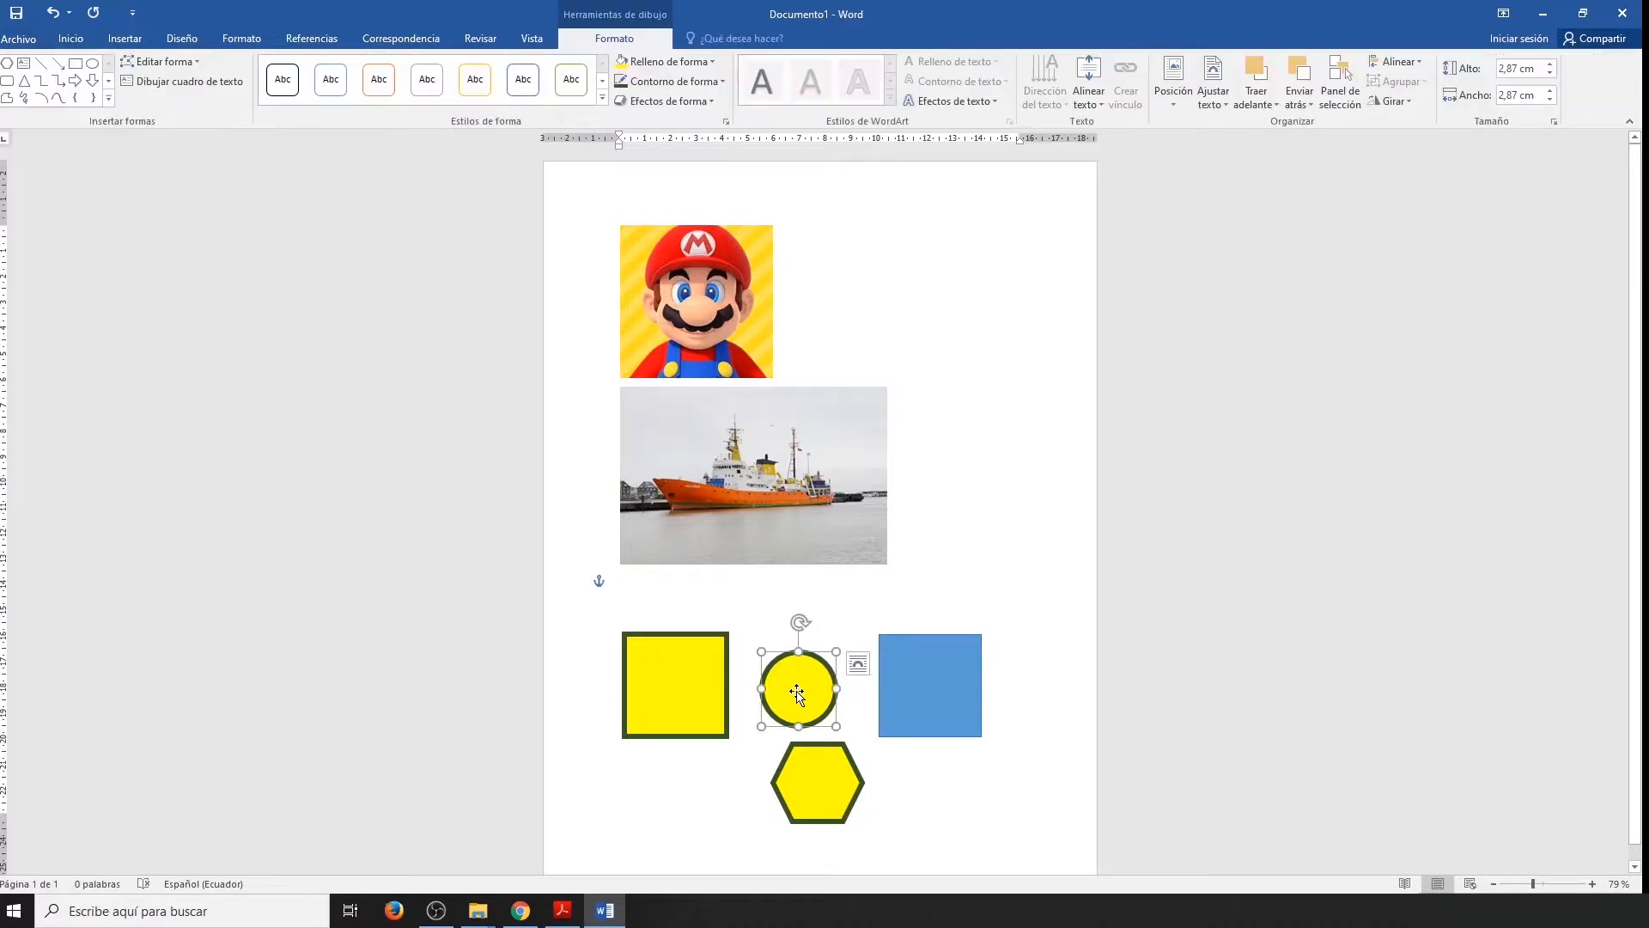
{"action": "left_click", "coordinate": [692, 680], "text": "shift"}
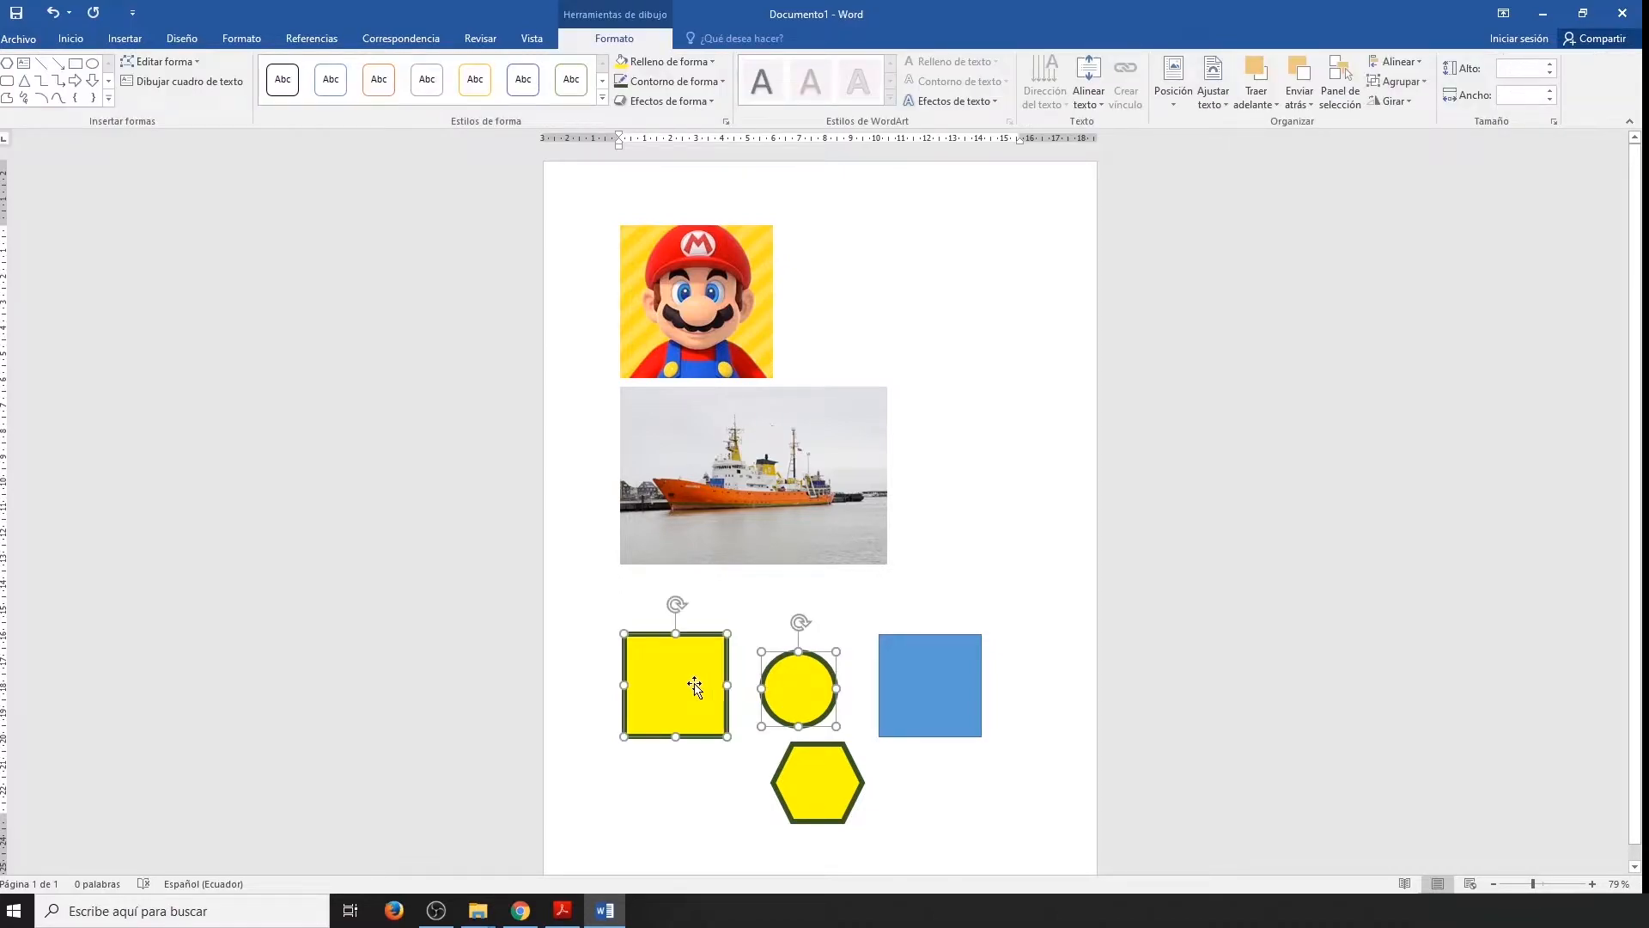
{"action": "left_click", "coordinate": [815, 784], "text": "shift"}
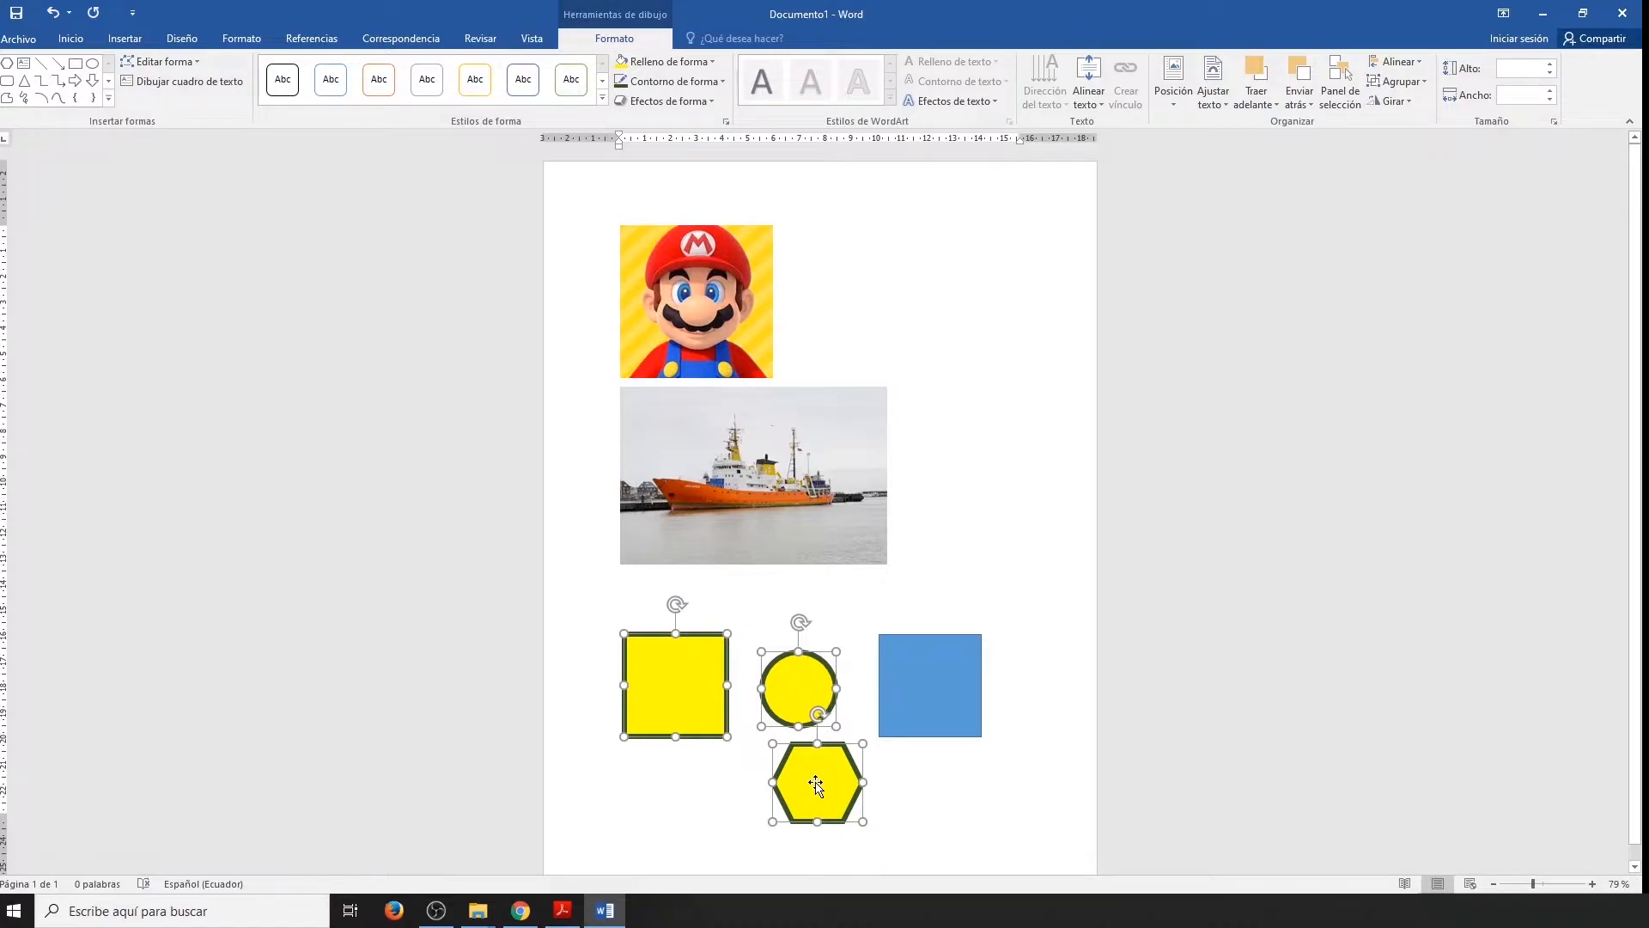
{"action": "left_click_drag", "start_coordinate": [816, 784], "coordinate": [832, 745]}
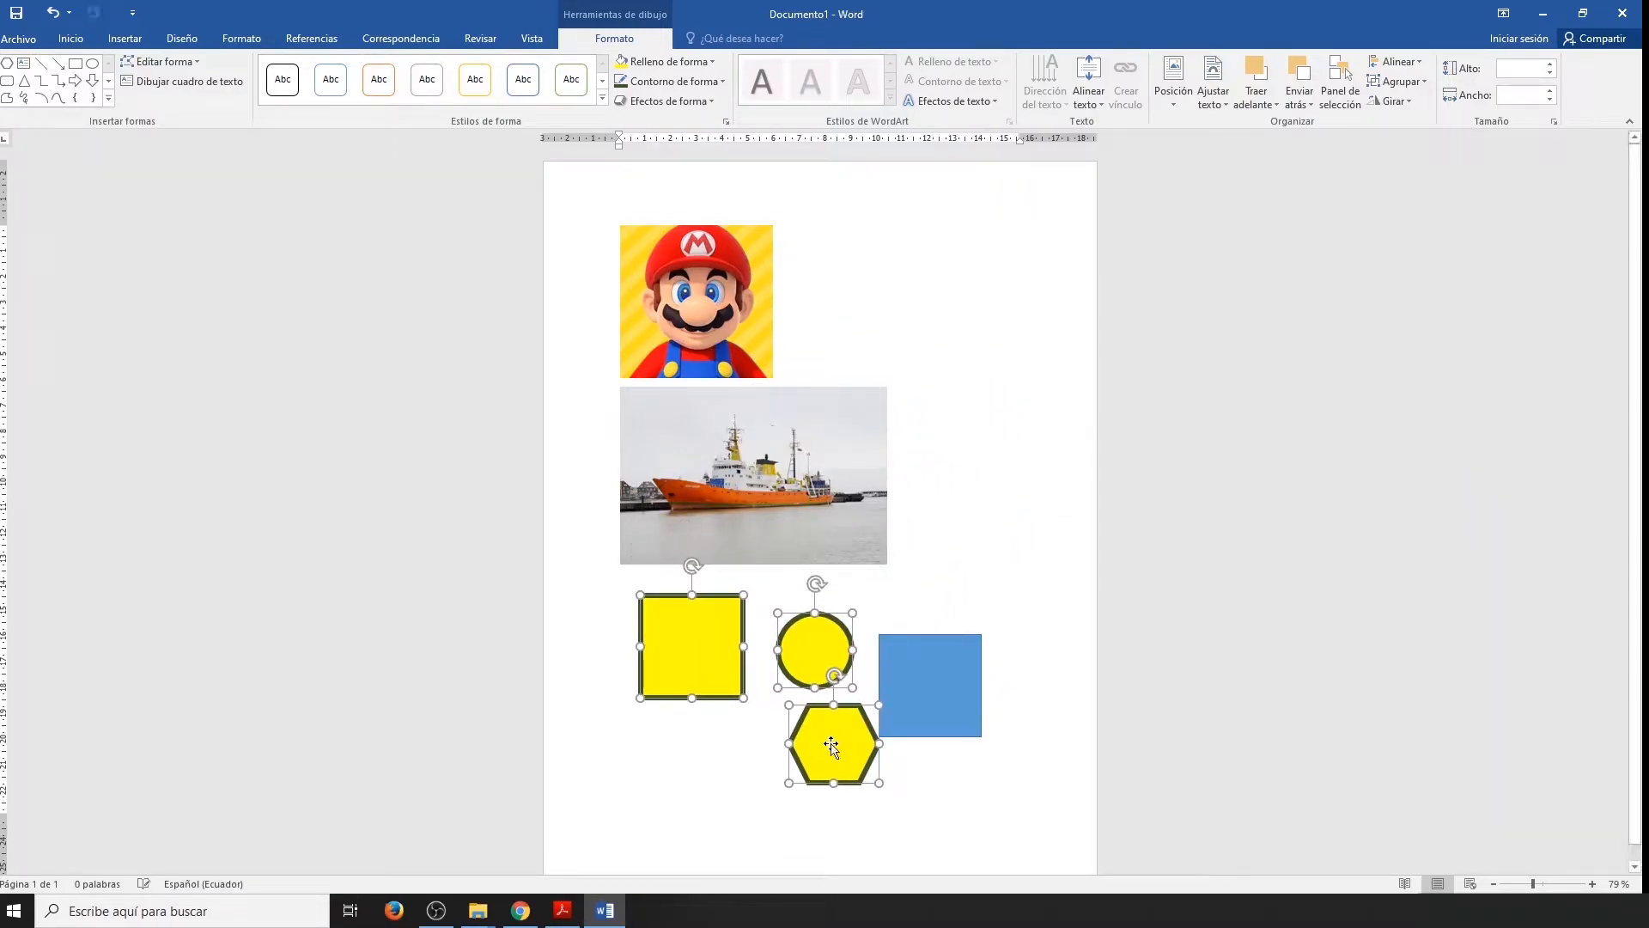
Group the three selected yellow shapes and move the group slightly down and to the left.
{"action": "right_click", "coordinate": [816, 654]}
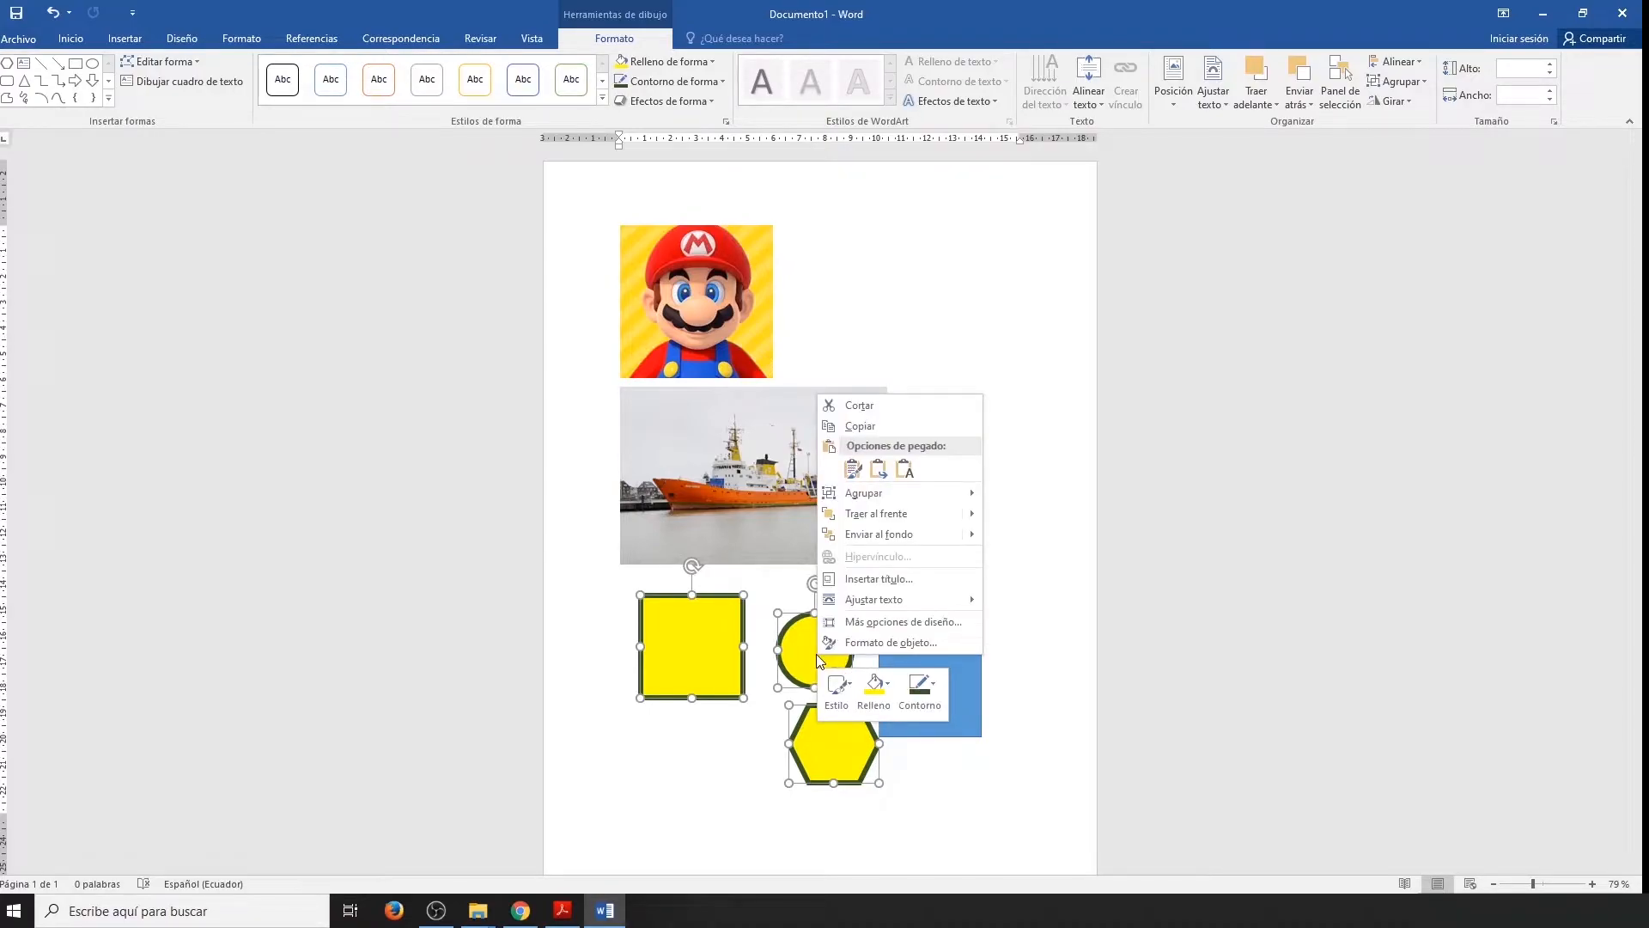
{"action": "mouse_move", "coordinate": [941, 505]}
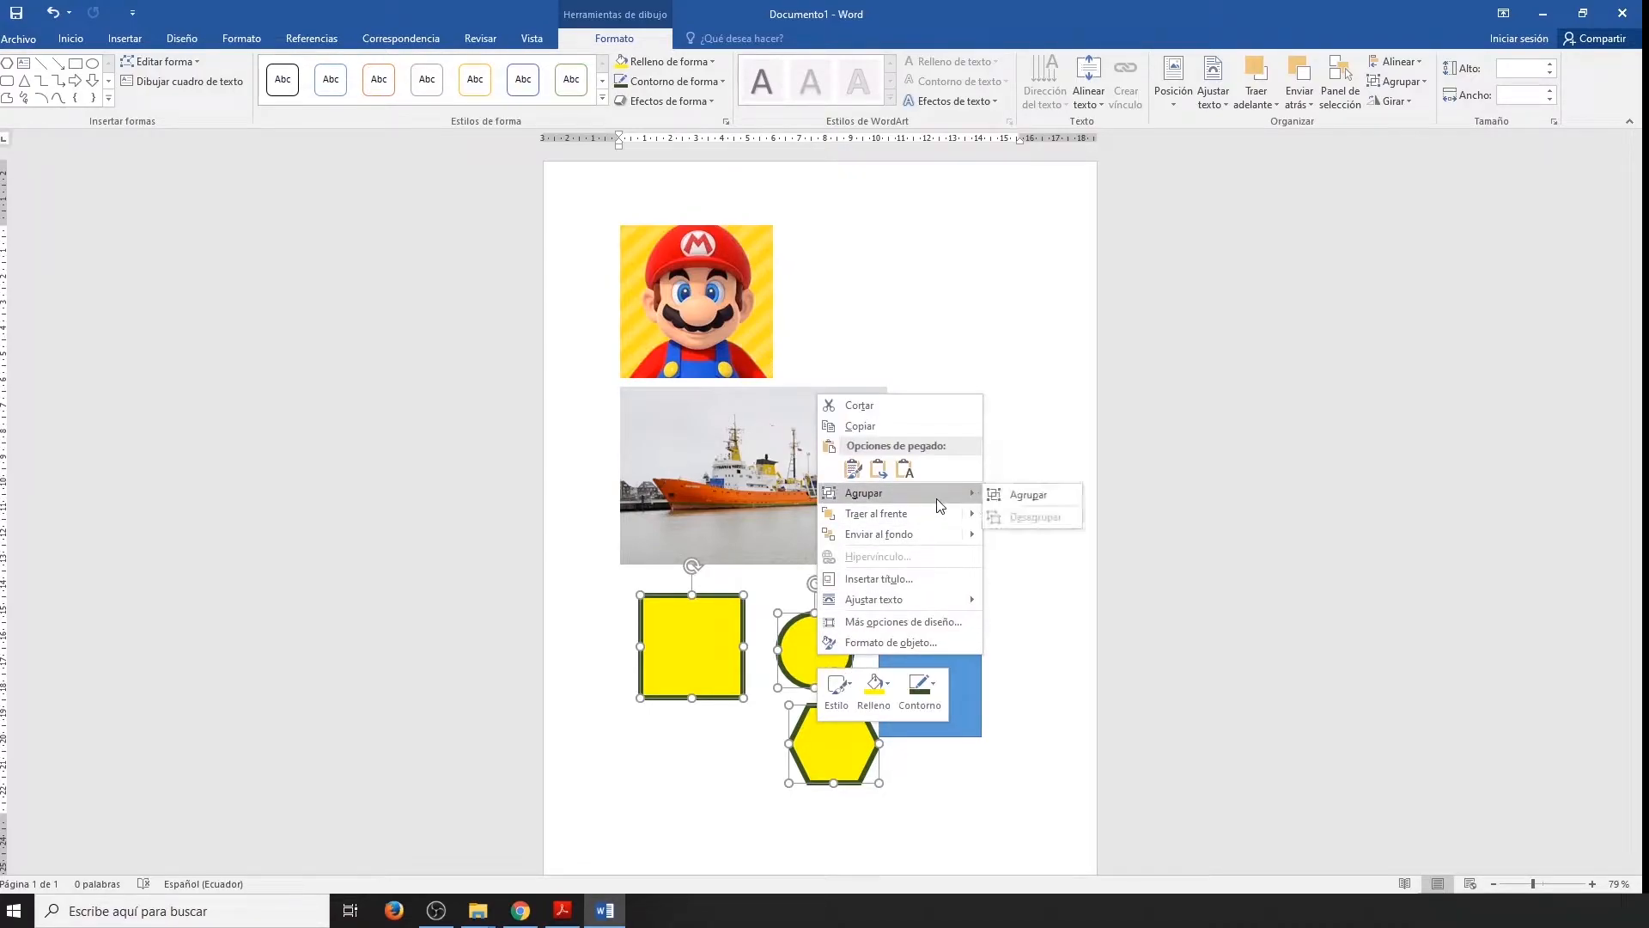
{"action": "left_click", "coordinate": [1009, 495]}
{"action": "mouse_move", "coordinate": [708, 679]}
{"action": "left_mouse_down"}
{"action": "mouse_move", "coordinate": [875, 403]}
{"action": "mouse_move", "coordinate": [720, 692]}
{"action": "mouse_move", "coordinate": [723, 744]}
{"action": "mouse_move", "coordinate": [720, 643]}
{"action": "mouse_move", "coordinate": [702, 646]}
{"action": "mouse_move", "coordinate": [702, 676]}
{"action": "left_mouse_up"}
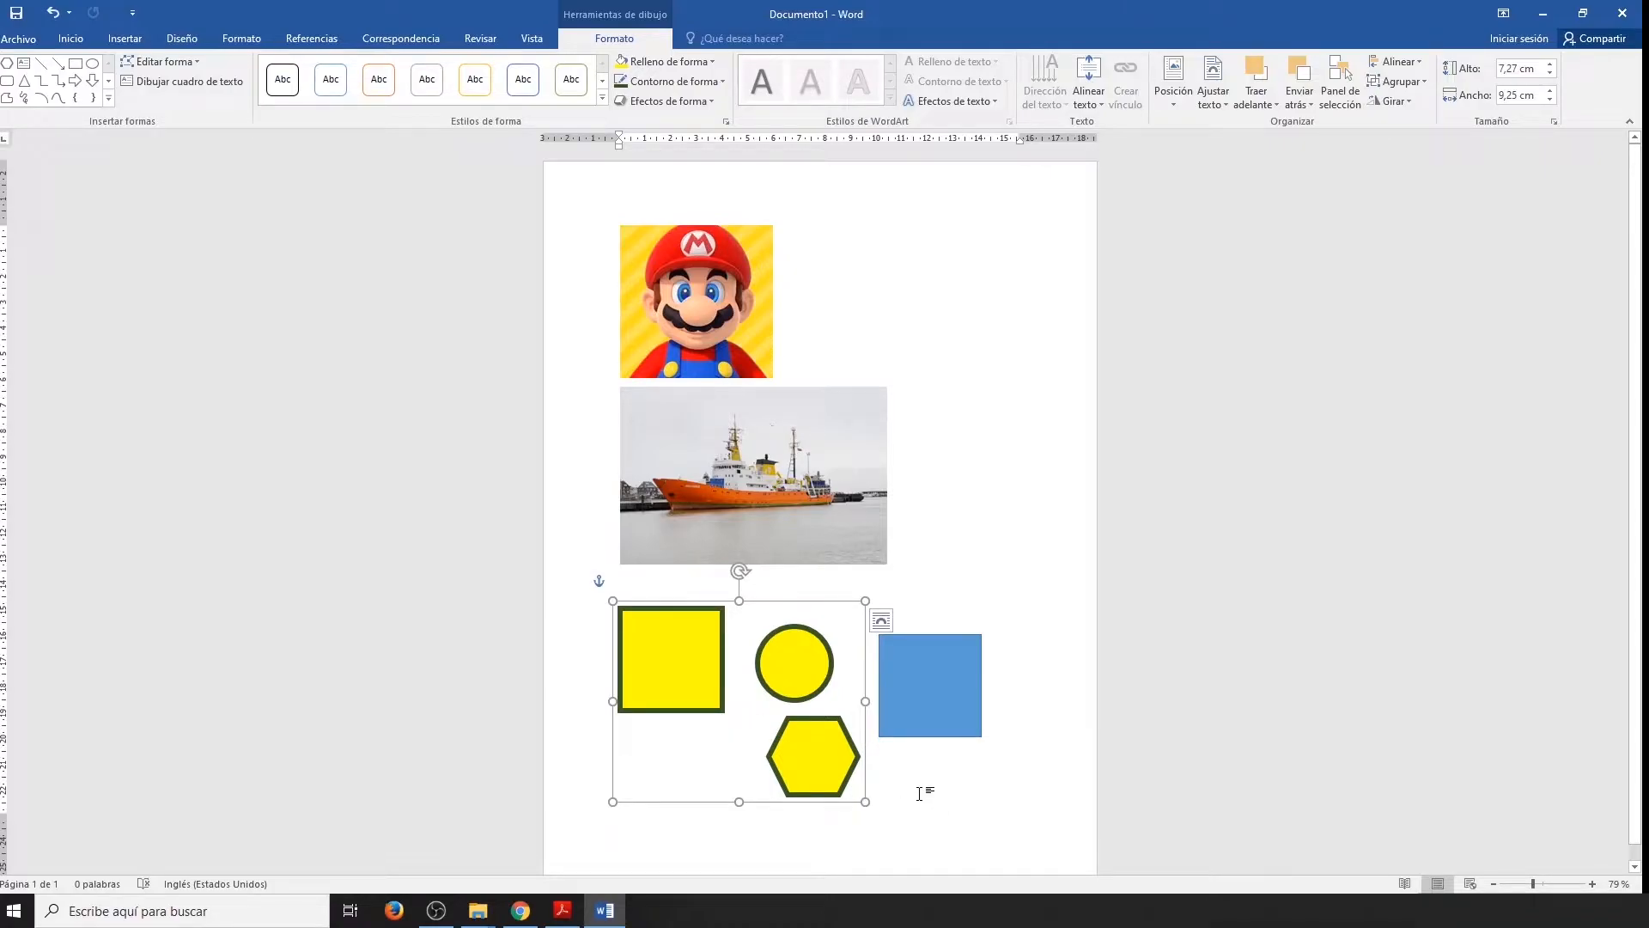
Ungroup the three yellow shapes.
{"action": "right_click", "coordinate": [703, 666]}
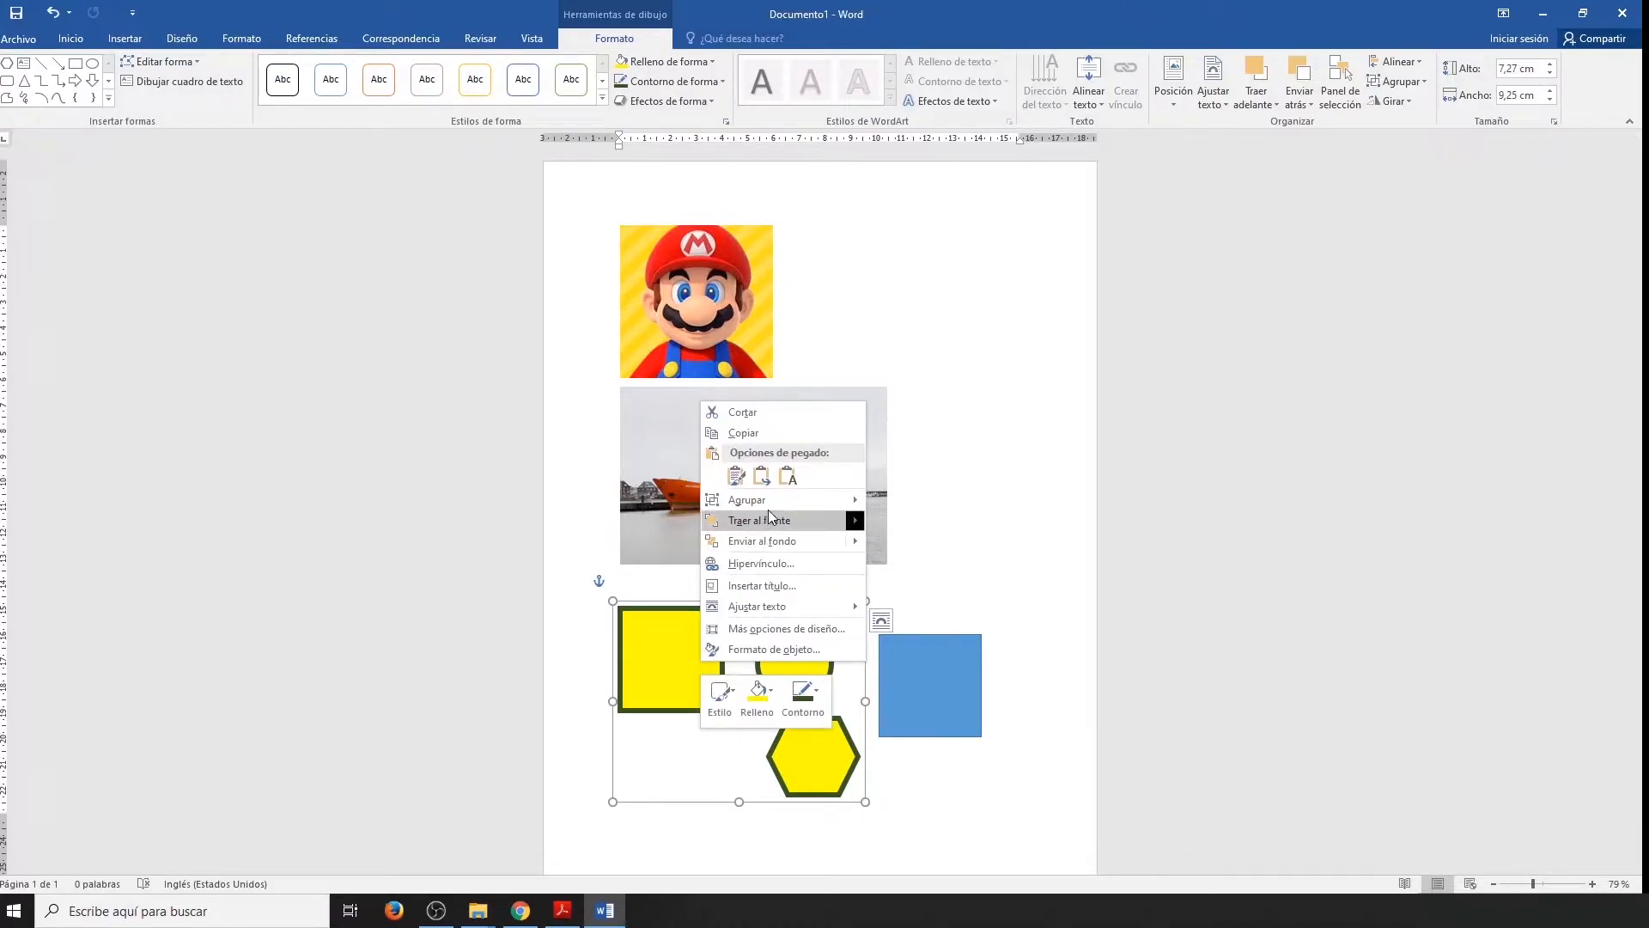
{"action": "mouse_move", "coordinate": [771, 501]}
{"action": "left_click", "coordinate": [939, 522]}
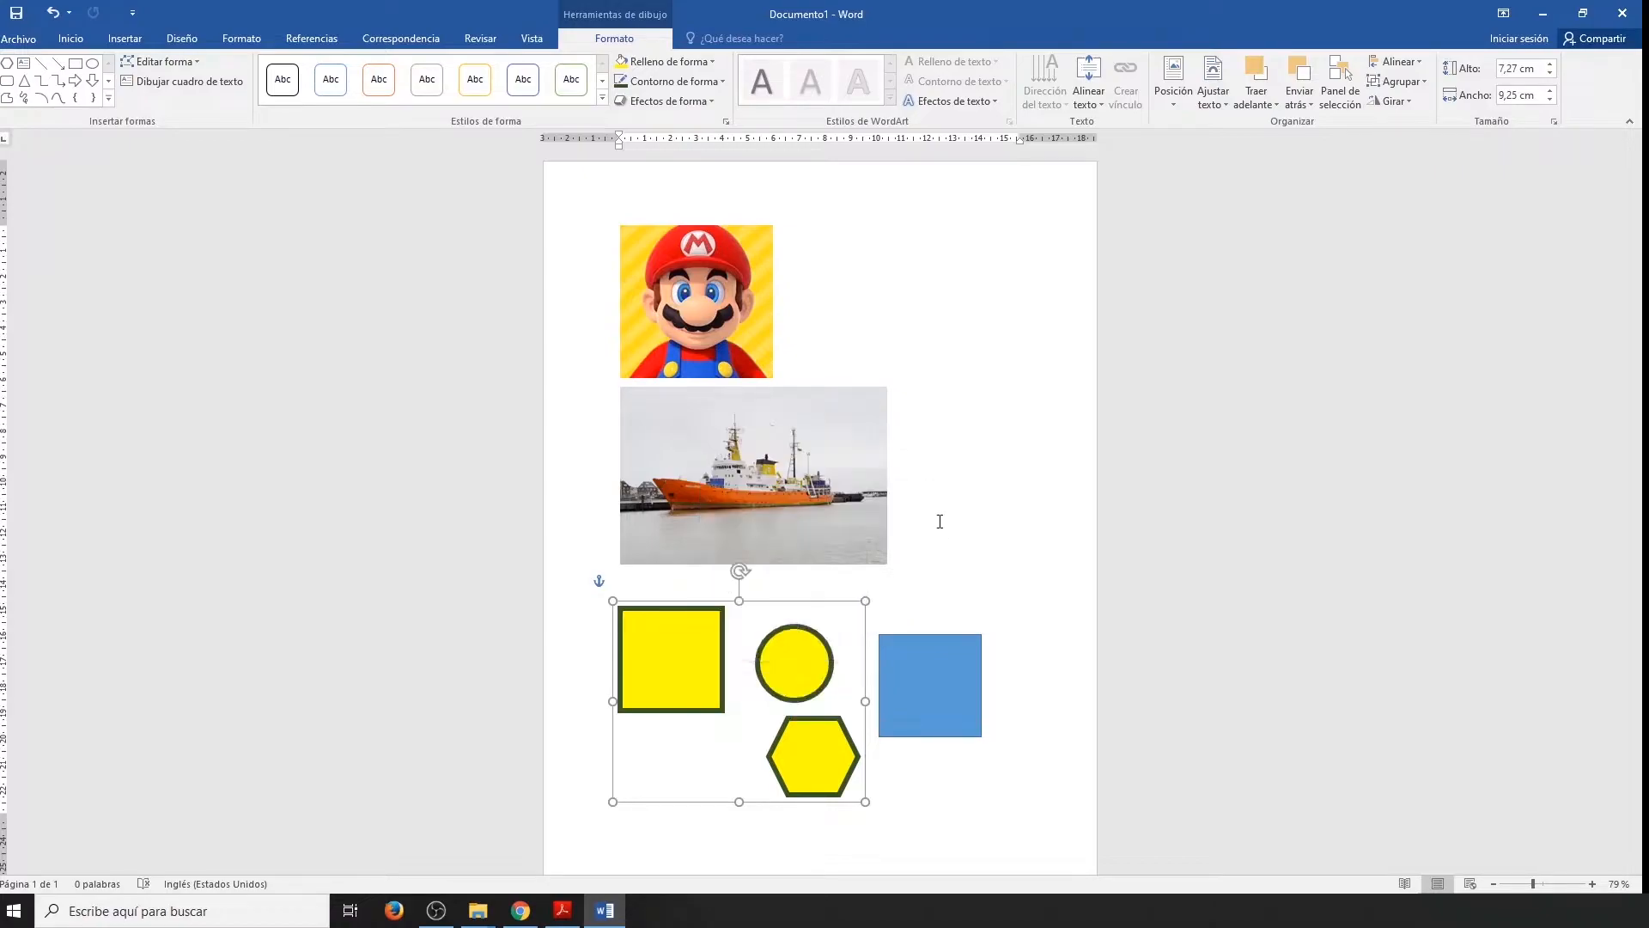
Move the circle beside the ship's lower right corner, the yellow square over the ship's lower edge, and the hexagon onto the blue square.
{"action": "left_click", "coordinate": [899, 608]}
{"action": "left_click", "coordinate": [799, 670]}
{"action": "left_click_drag", "start_coordinate": [799, 670], "coordinate": [927, 555]}
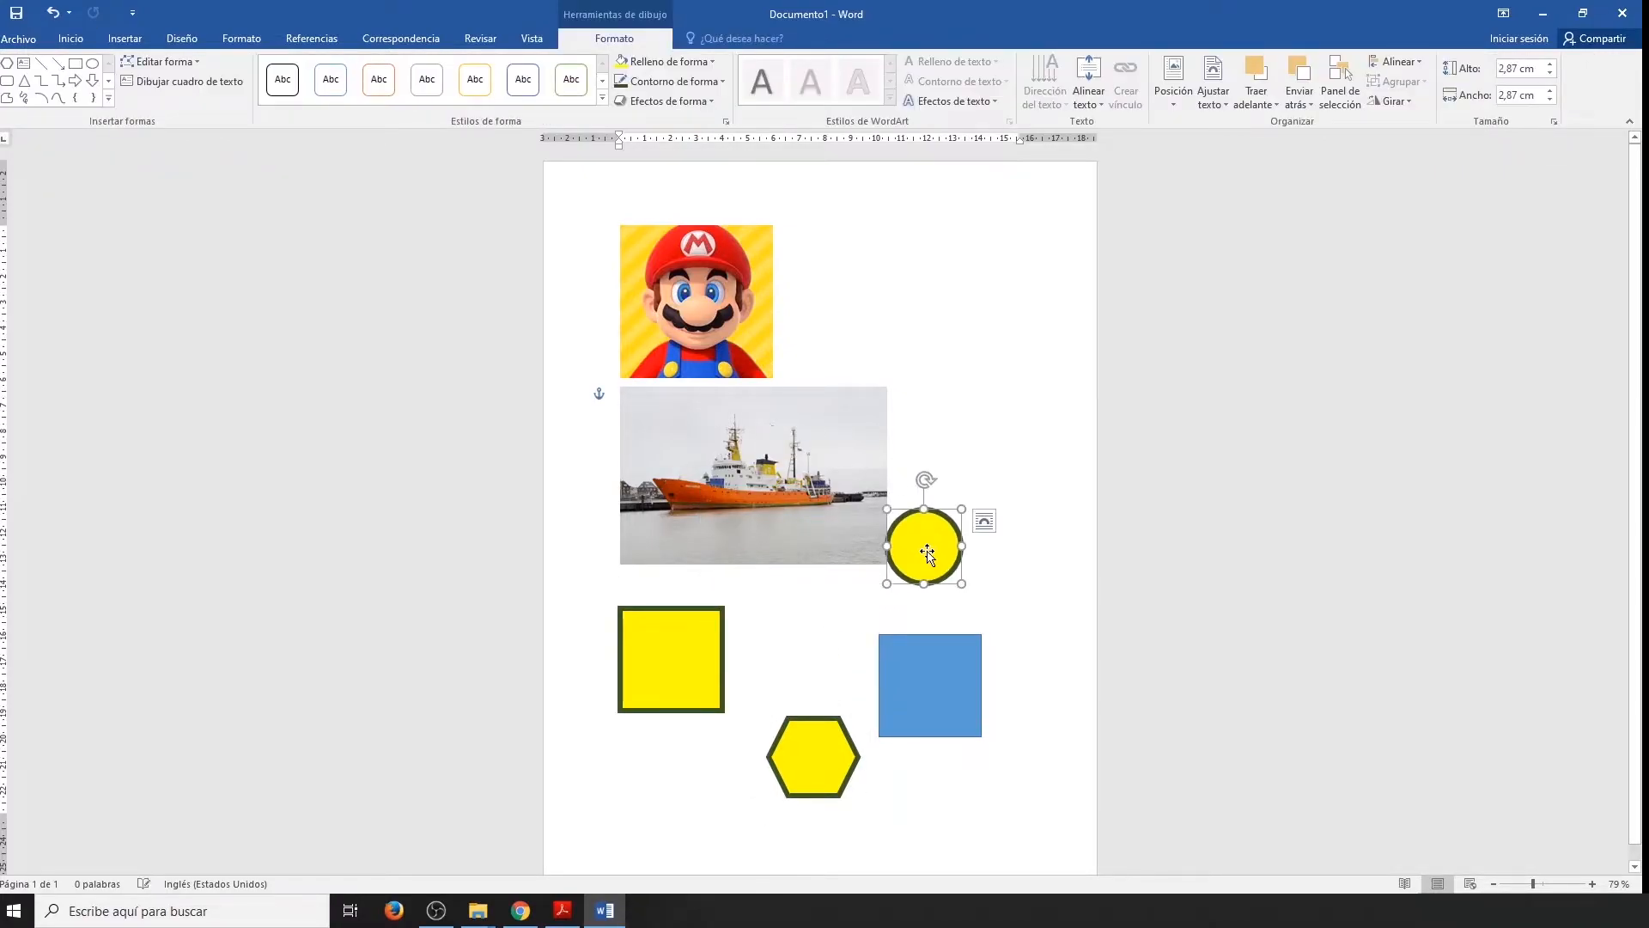
{"action": "left_click_drag", "start_coordinate": [694, 667], "coordinate": [735, 600]}
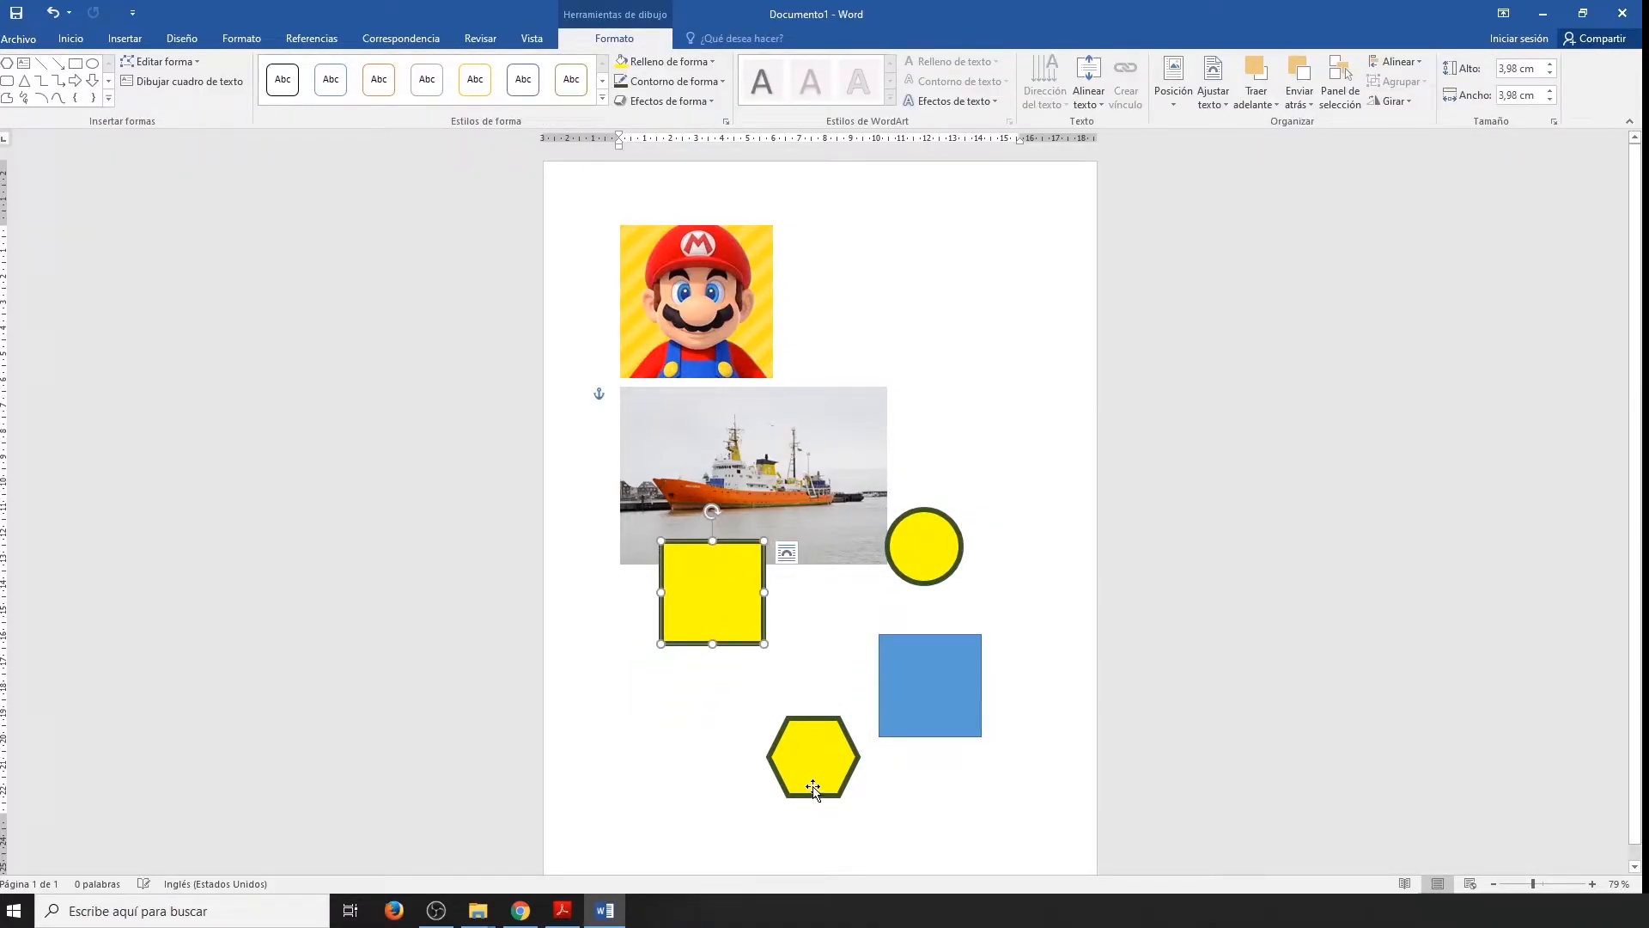
{"action": "left_click_drag", "start_coordinate": [813, 784], "coordinate": [951, 725]}
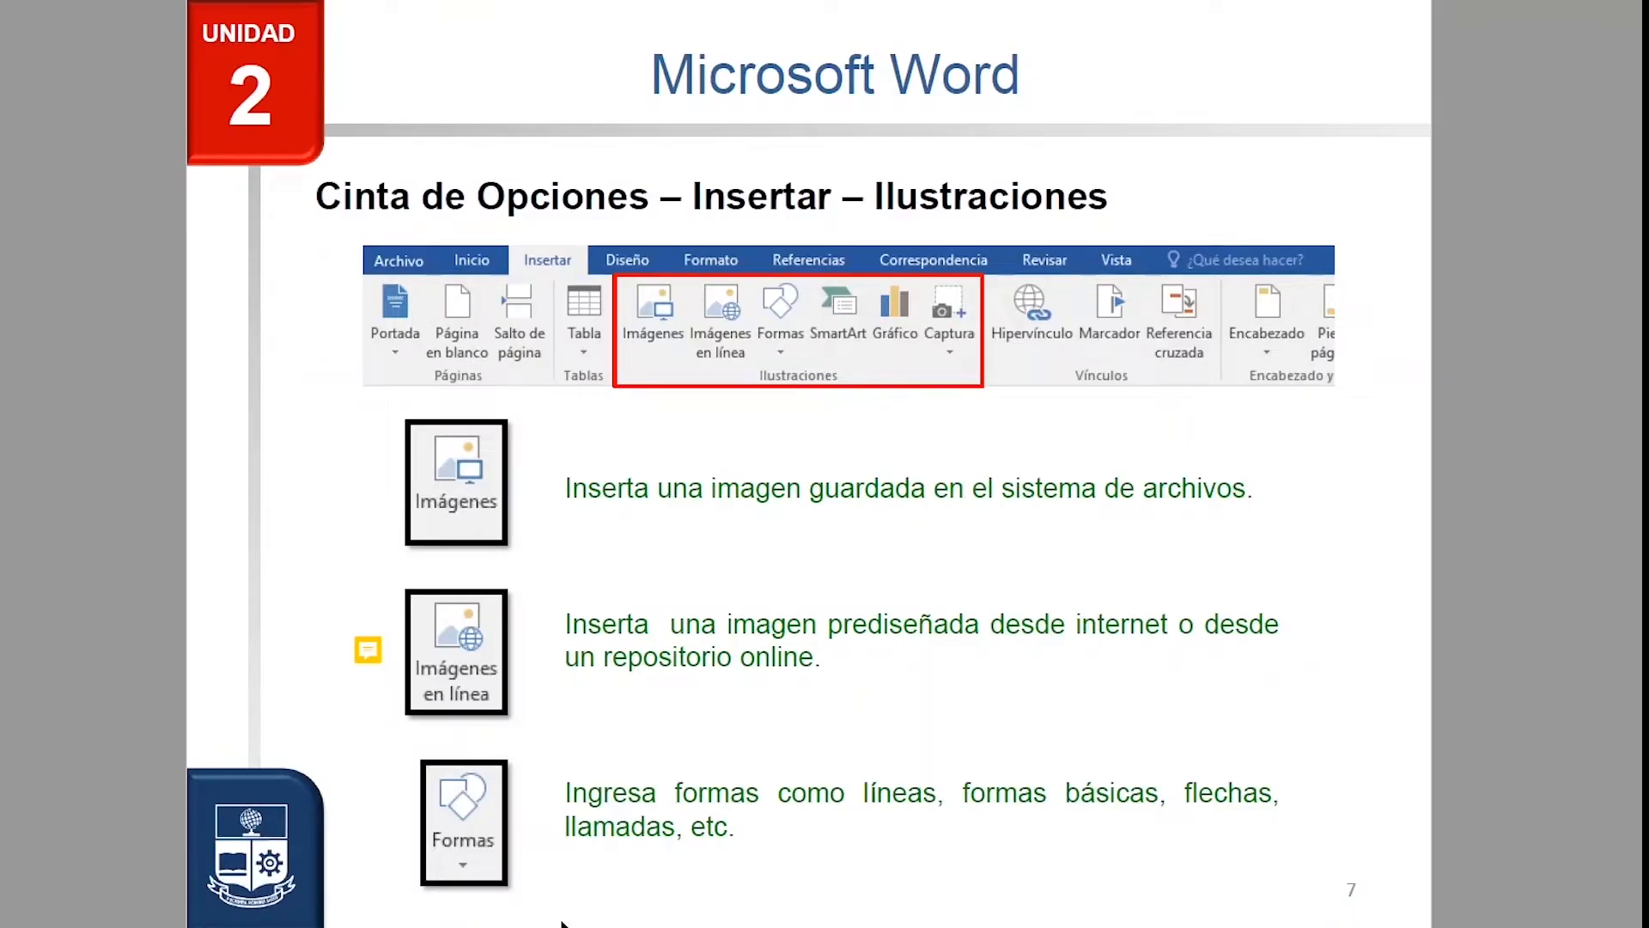
Switch to the class slides in Acrobat Reader and read the exercise note beside the online images tool.
{"action": "mouse_move", "coordinate": [375, 649]}
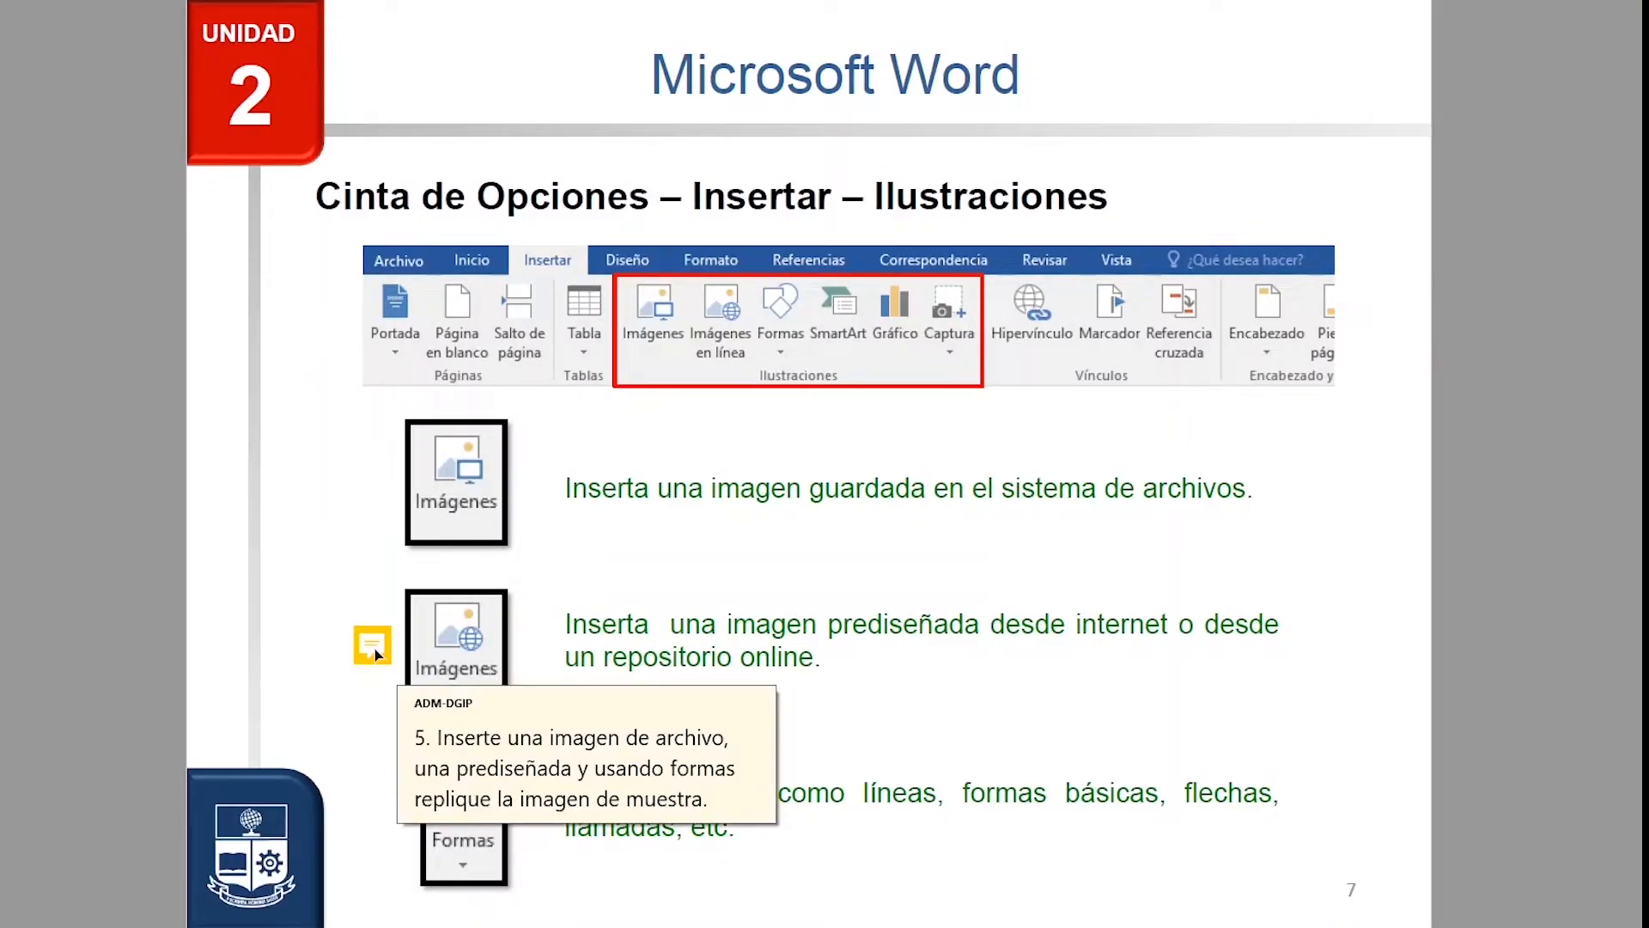
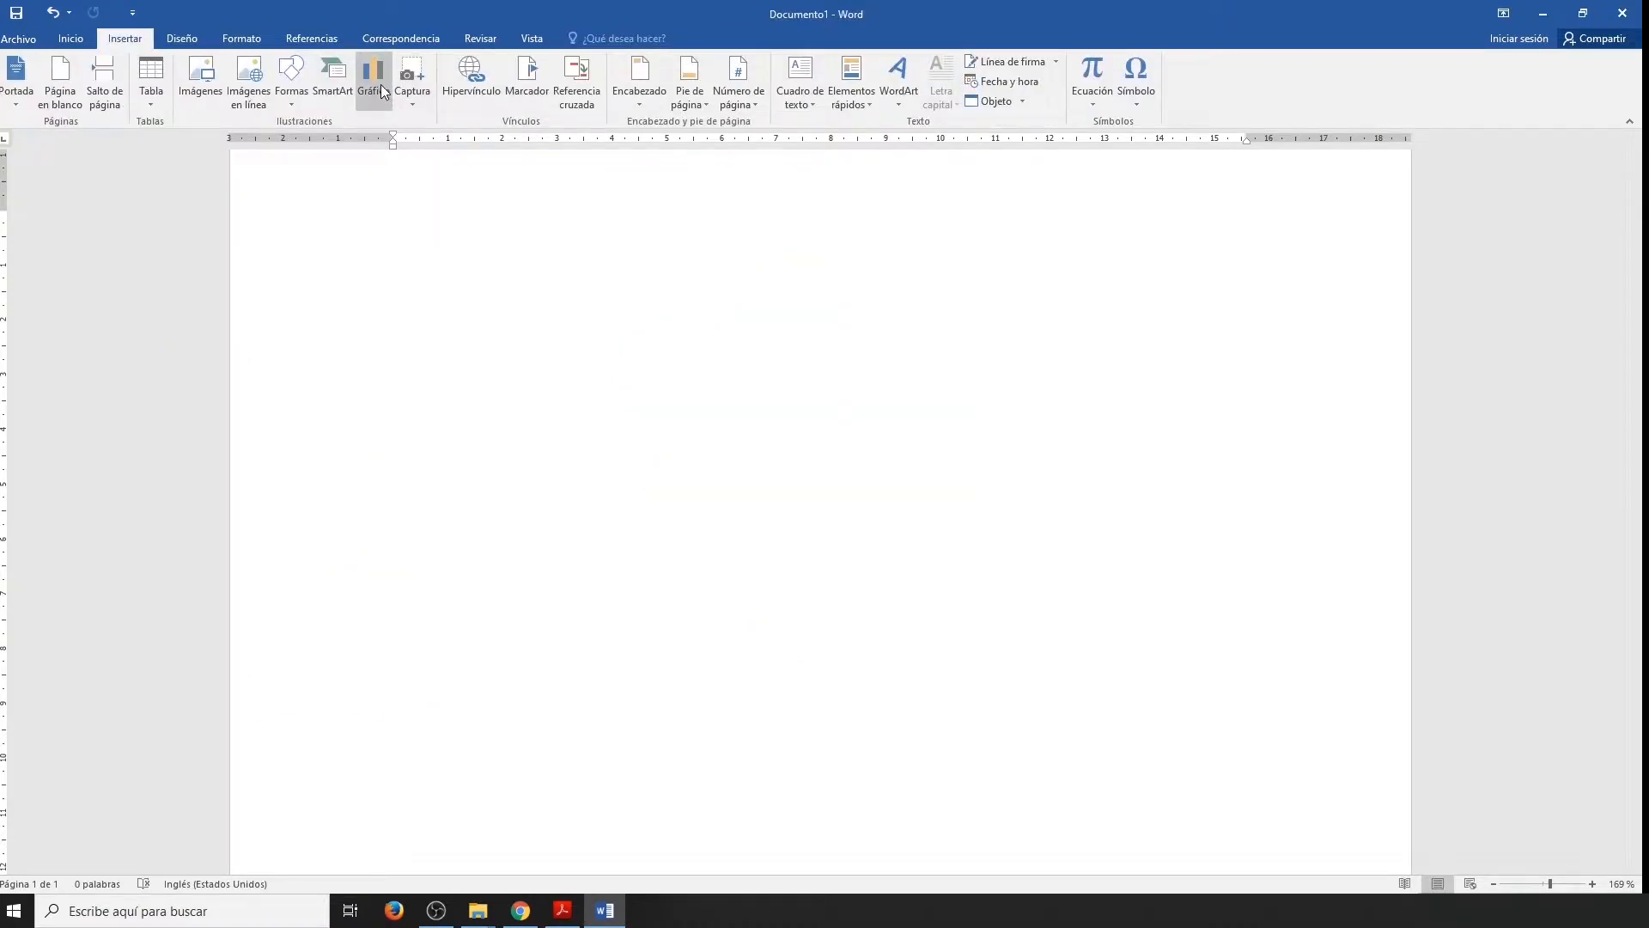
Insert a 3D pie chart (Circular 3D) into the blank document.
{"action": "left_click", "coordinate": [379, 84]}
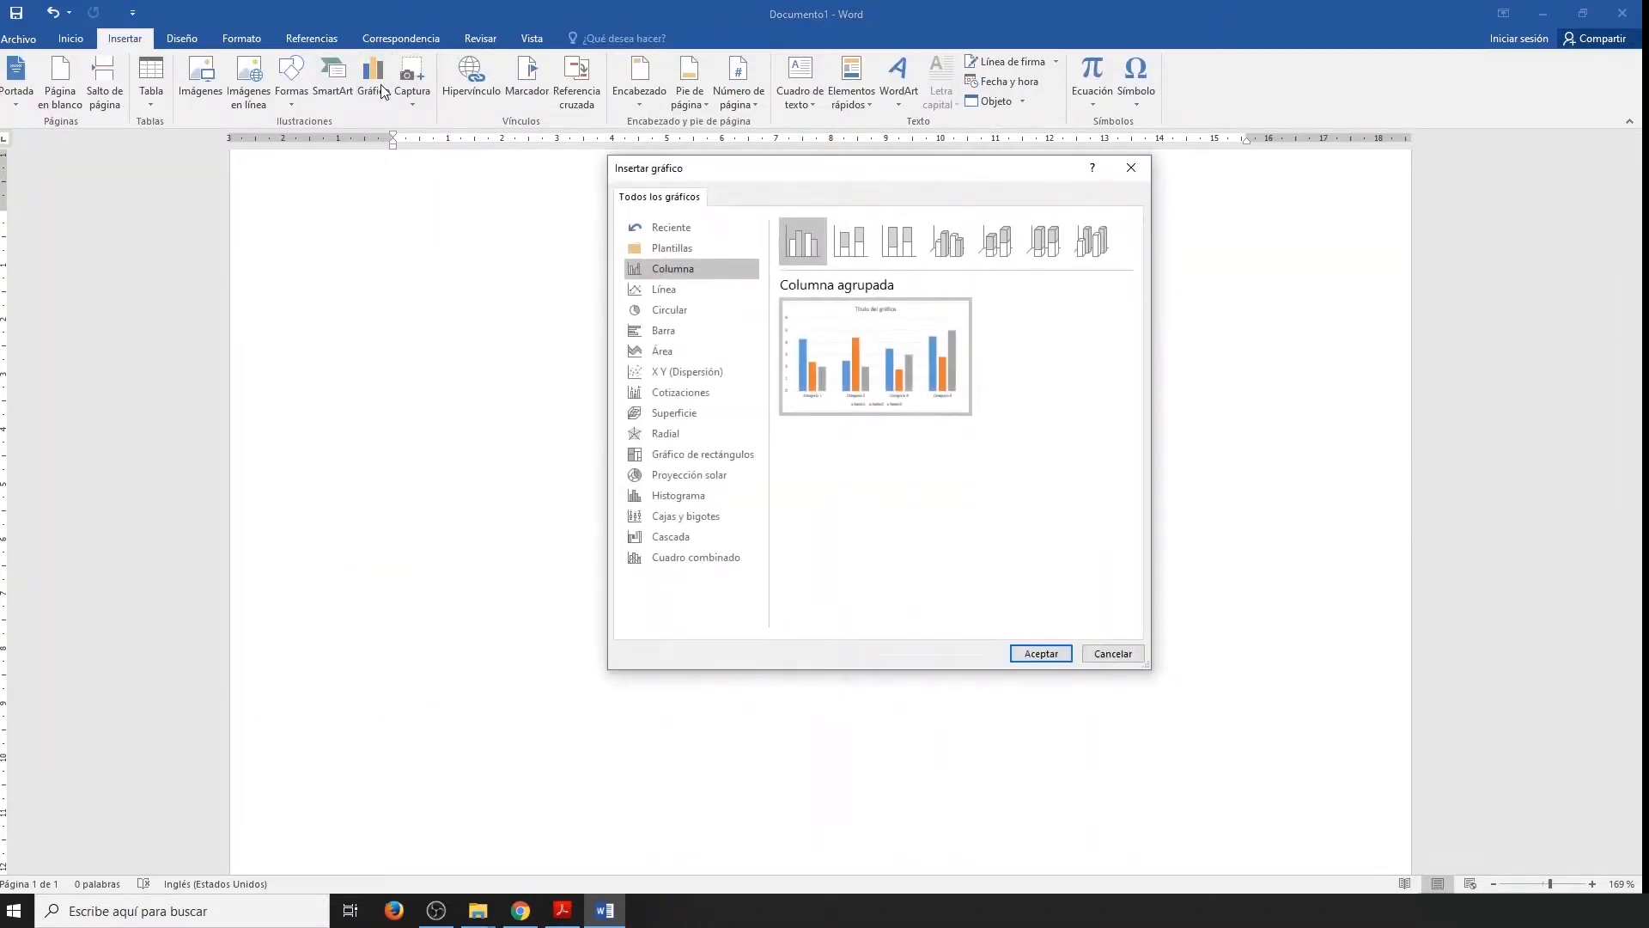
{"action": "left_click", "coordinate": [679, 313]}
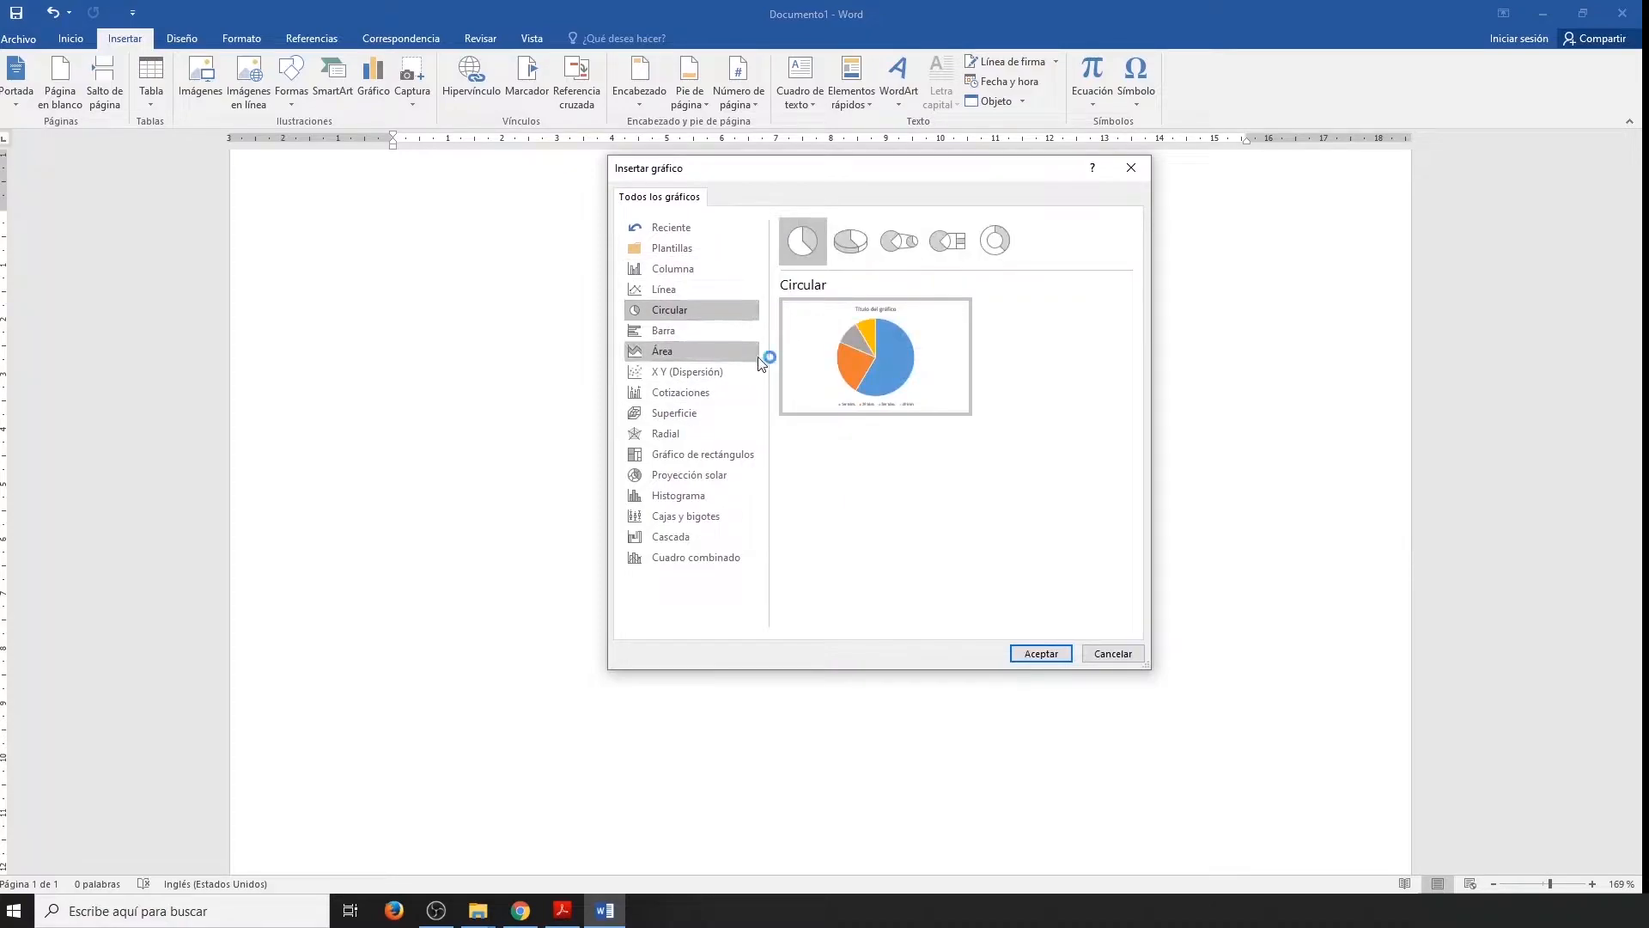
{"action": "left_click", "coordinate": [853, 249]}
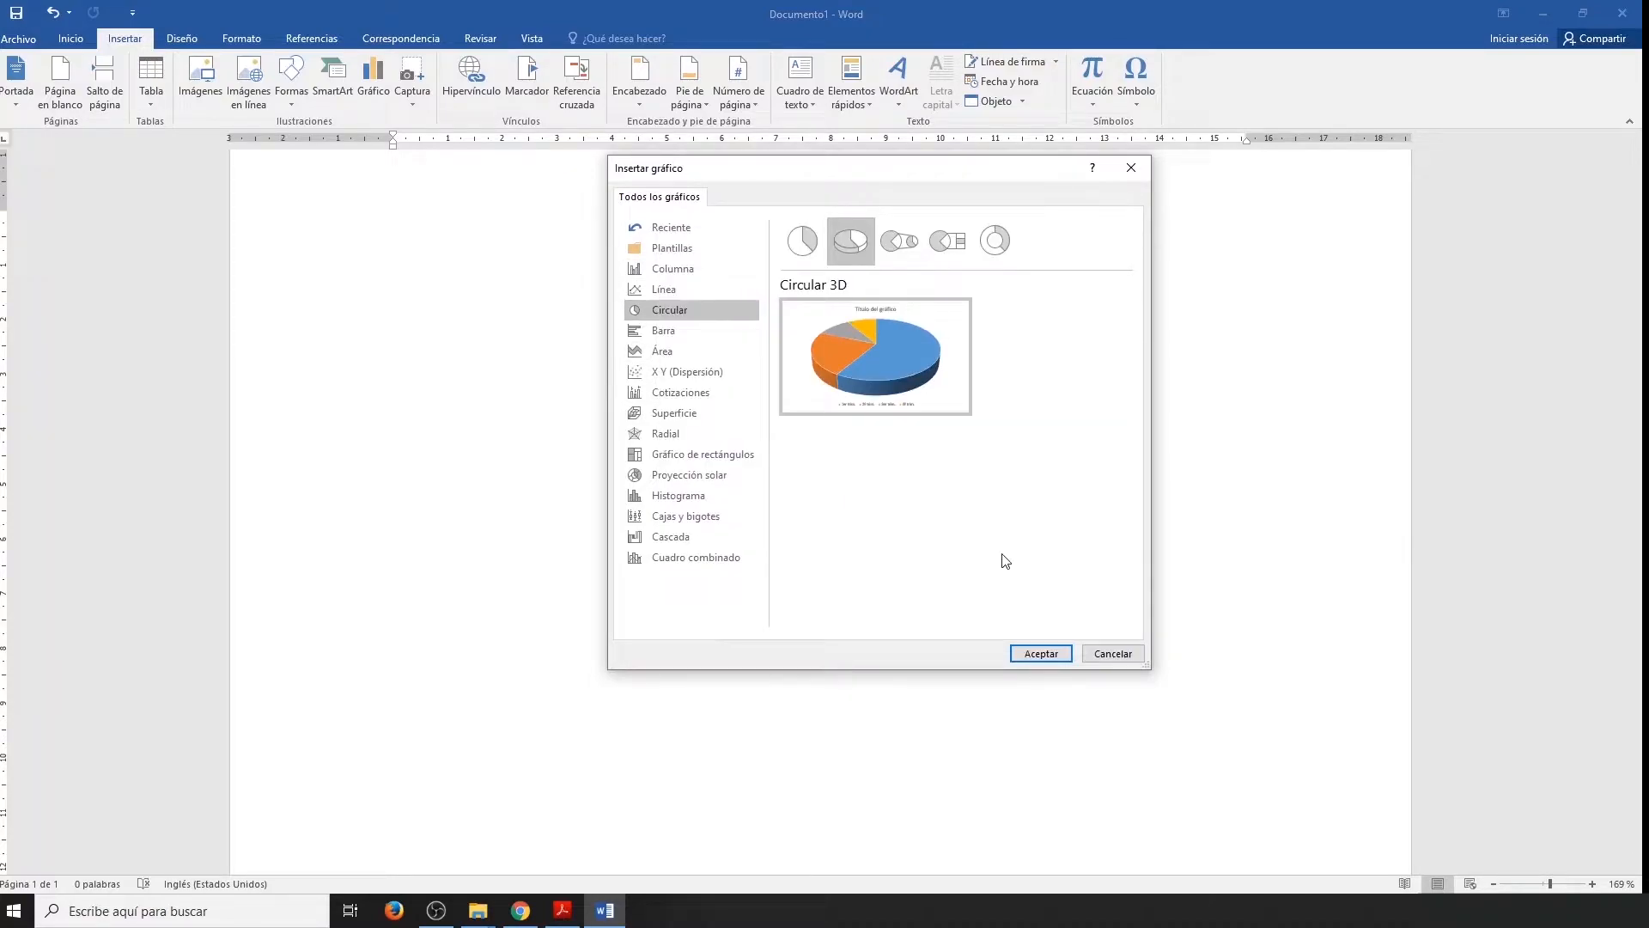
{"action": "left_click", "coordinate": [1041, 654]}
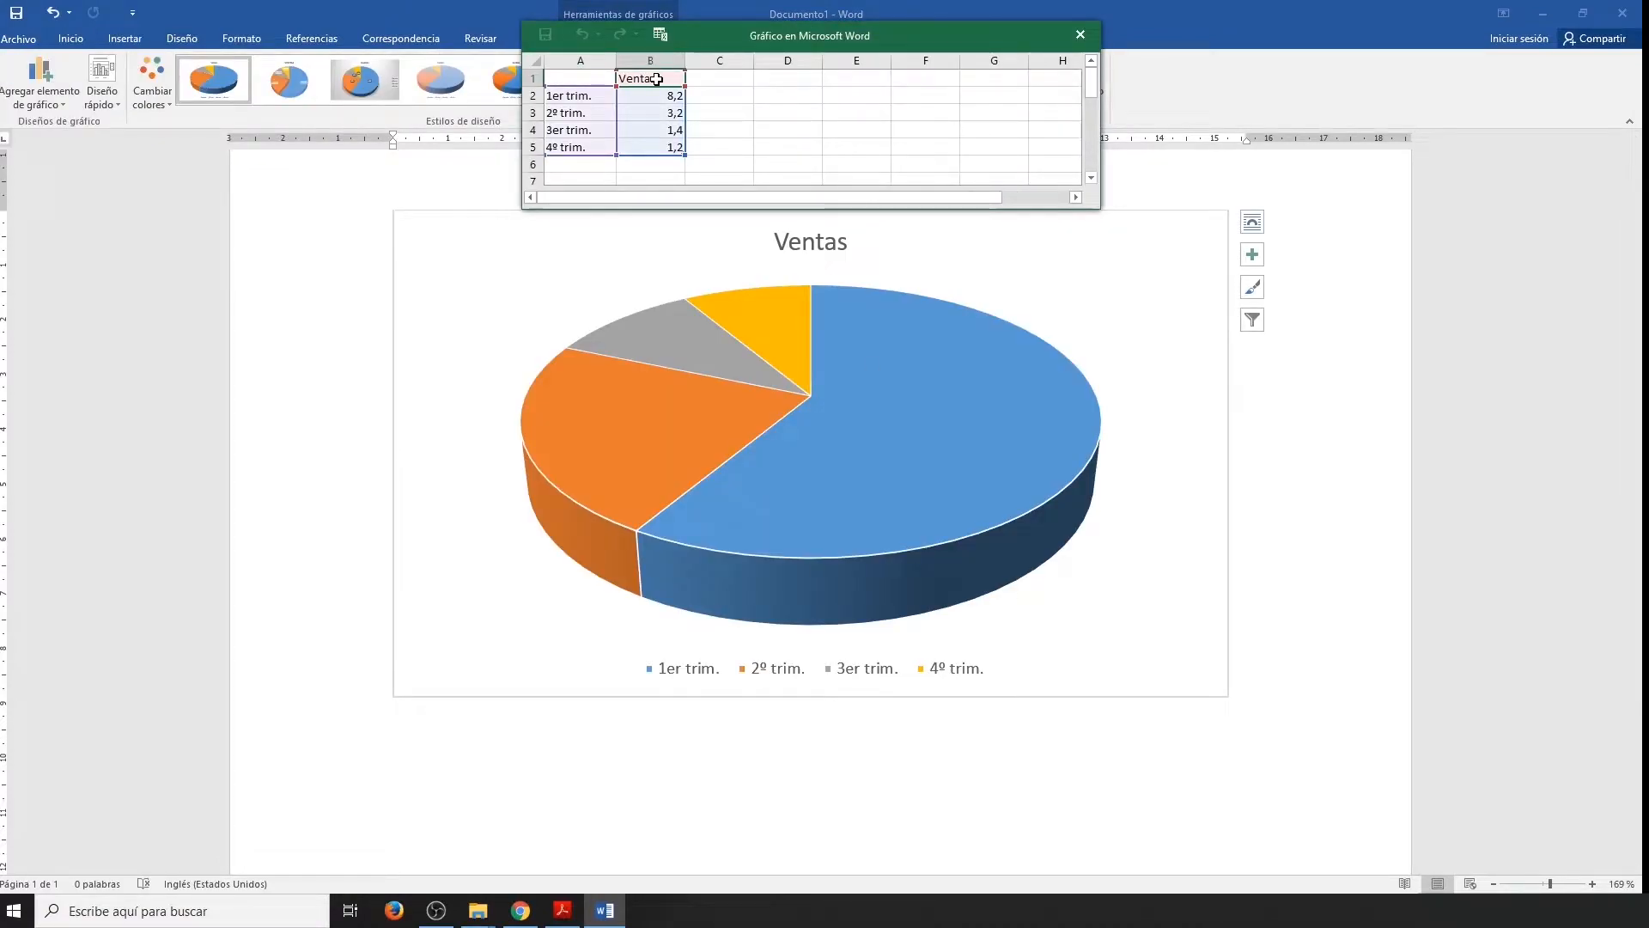
In the chart data, rename the series OFIMÁTICA and the first three categories Aprobados, Reprobados and Supletorio.
{"action": "type", "text": "OFIMÁTICA"}
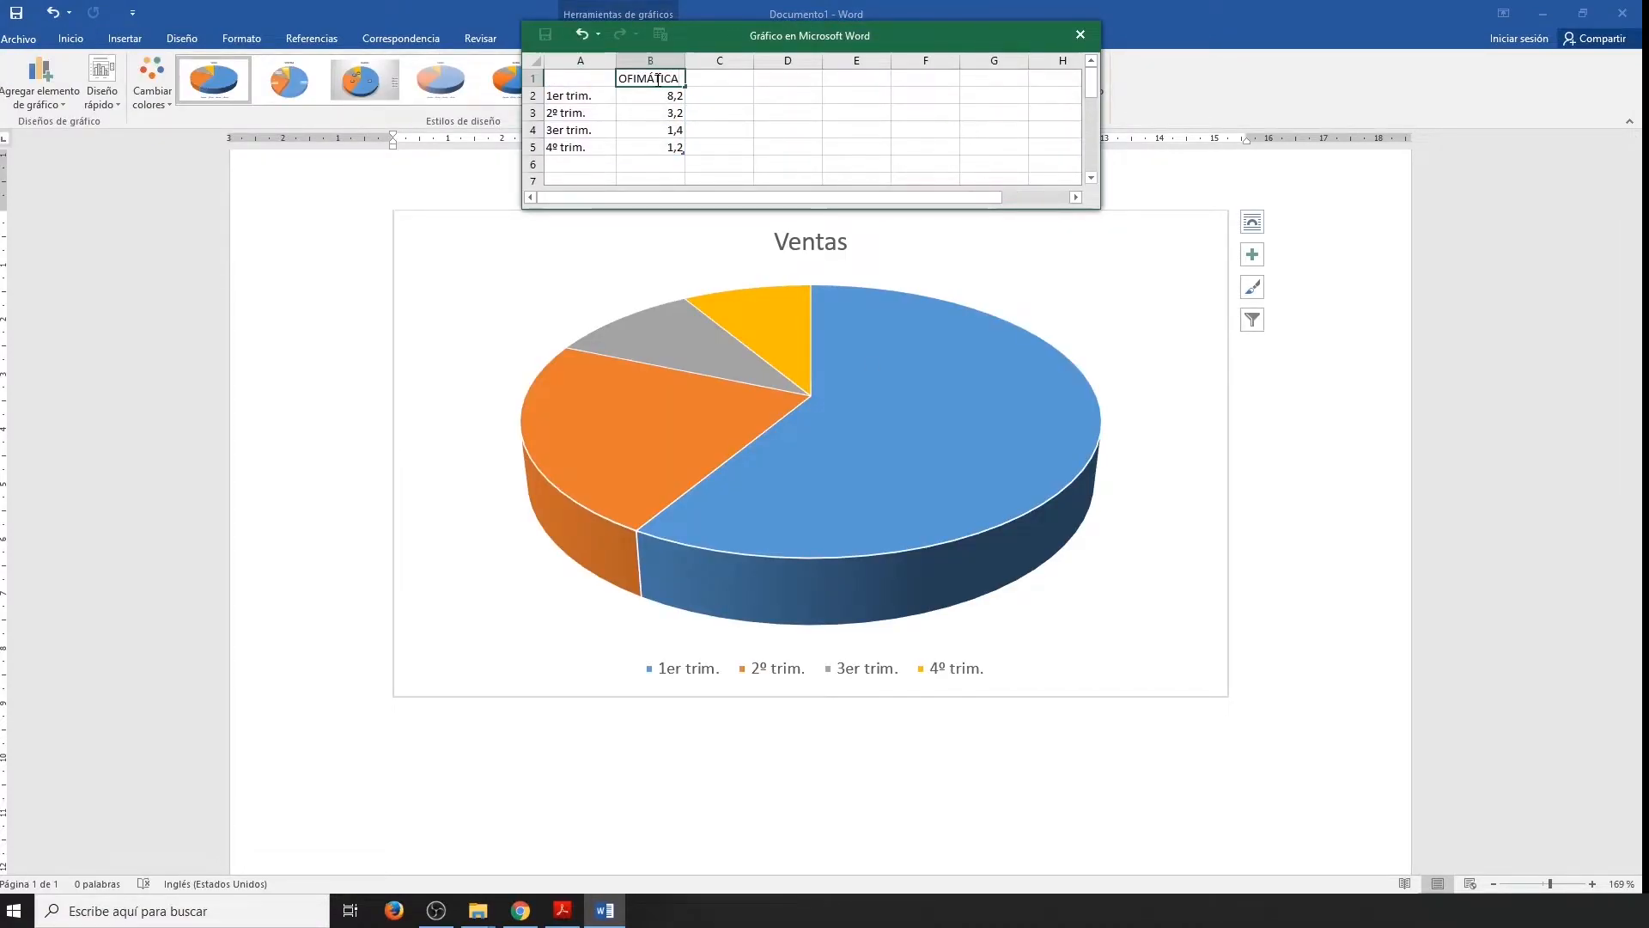
{"action": "left_click", "coordinate": [587, 122]}
{"action": "type", "text": "Aprobados"}
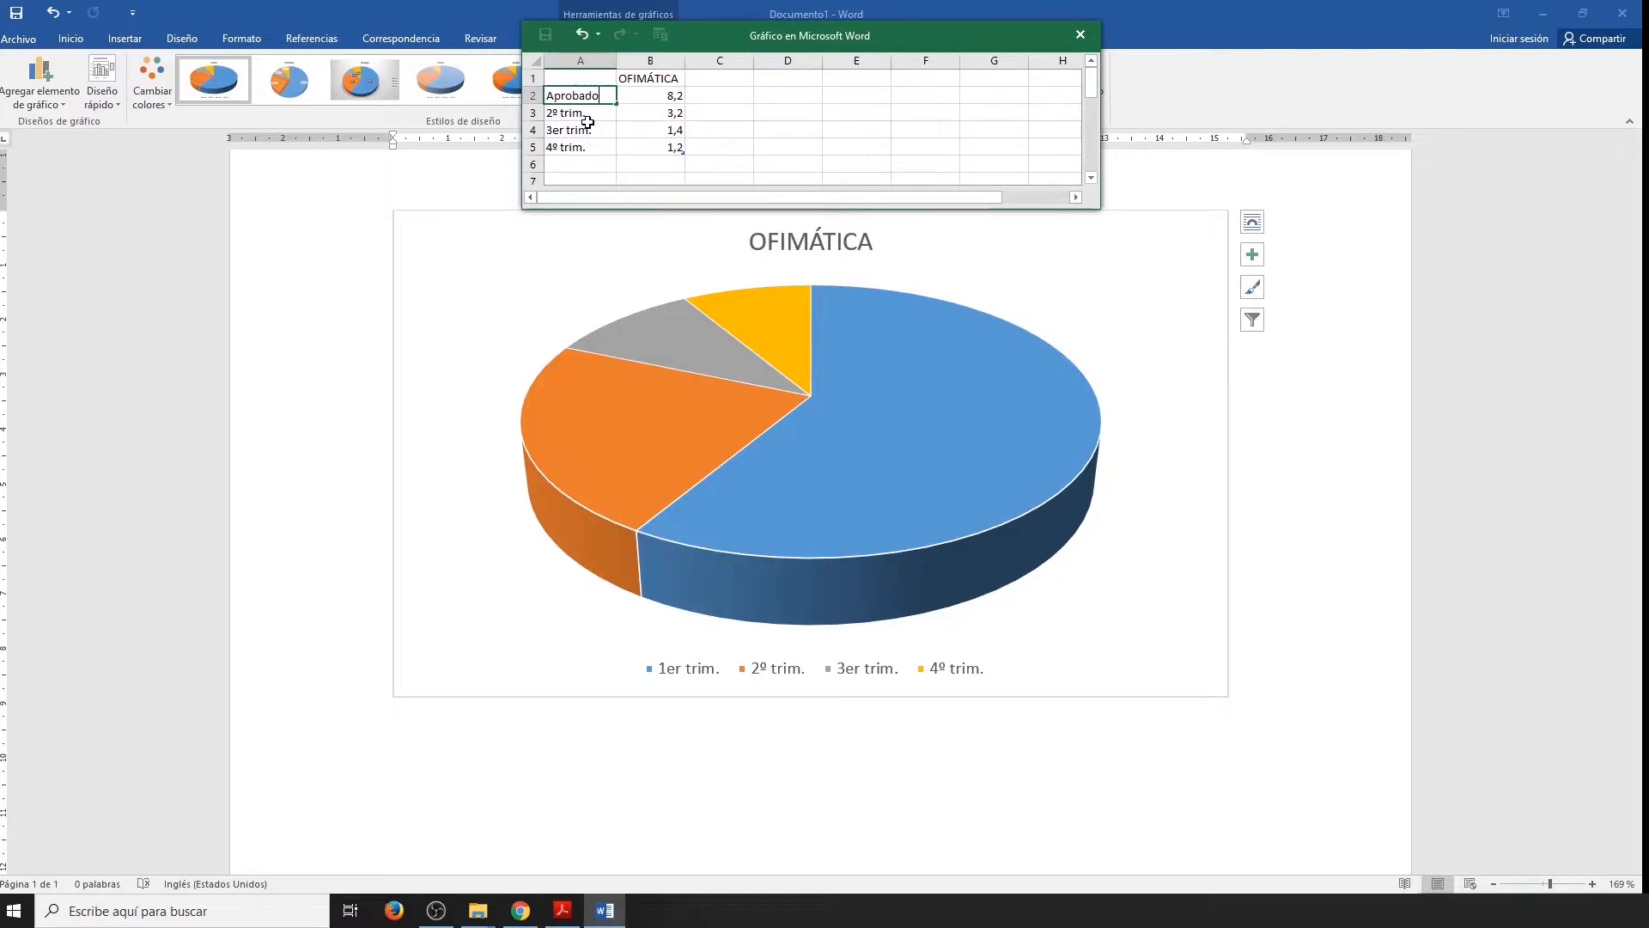
{"action": "key", "text": "Return"}
{"action": "type", "text": "Reprobados"}
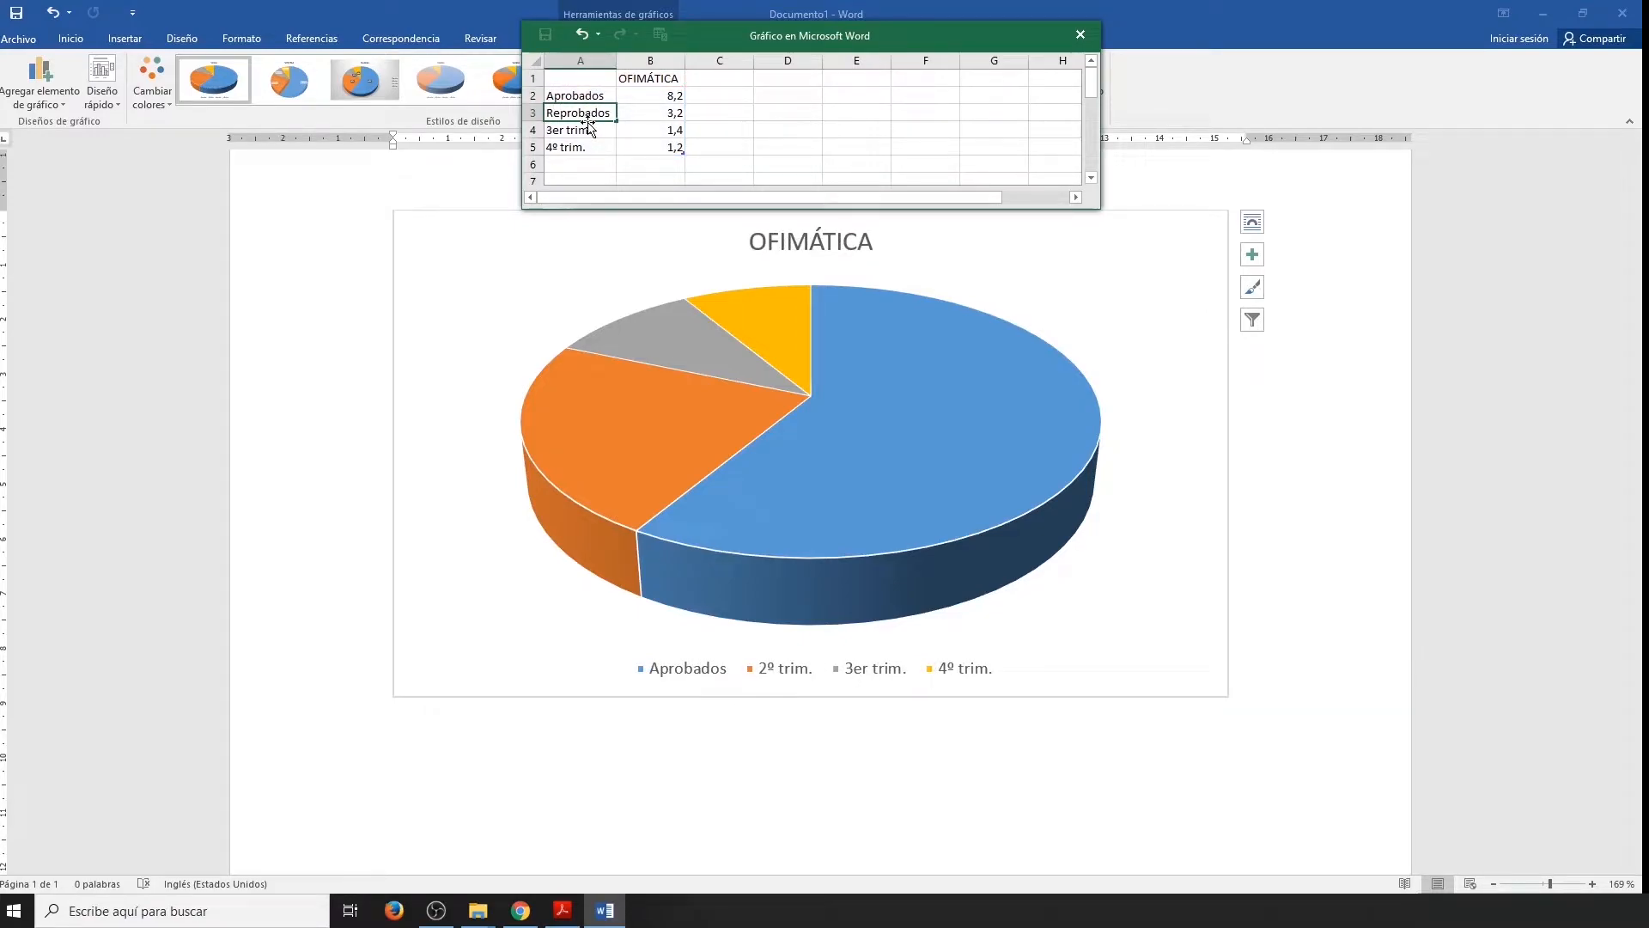
{"action": "key", "text": "Return"}
{"action": "type", "text": "Supletorio"}
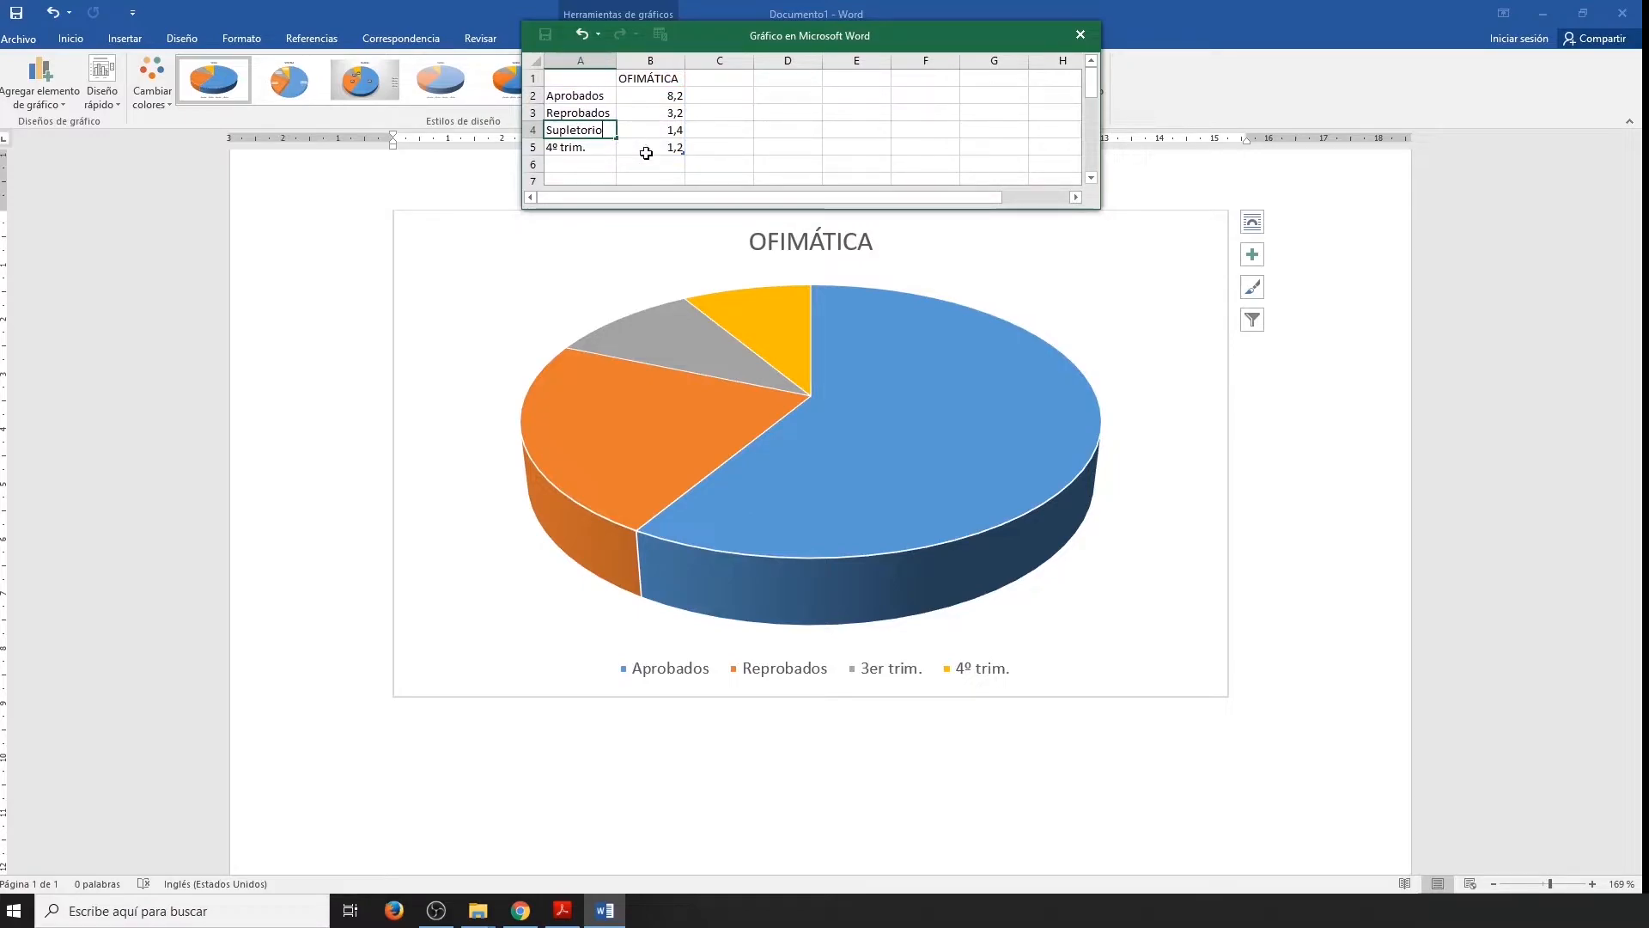
{"action": "key", "text": "Return"}
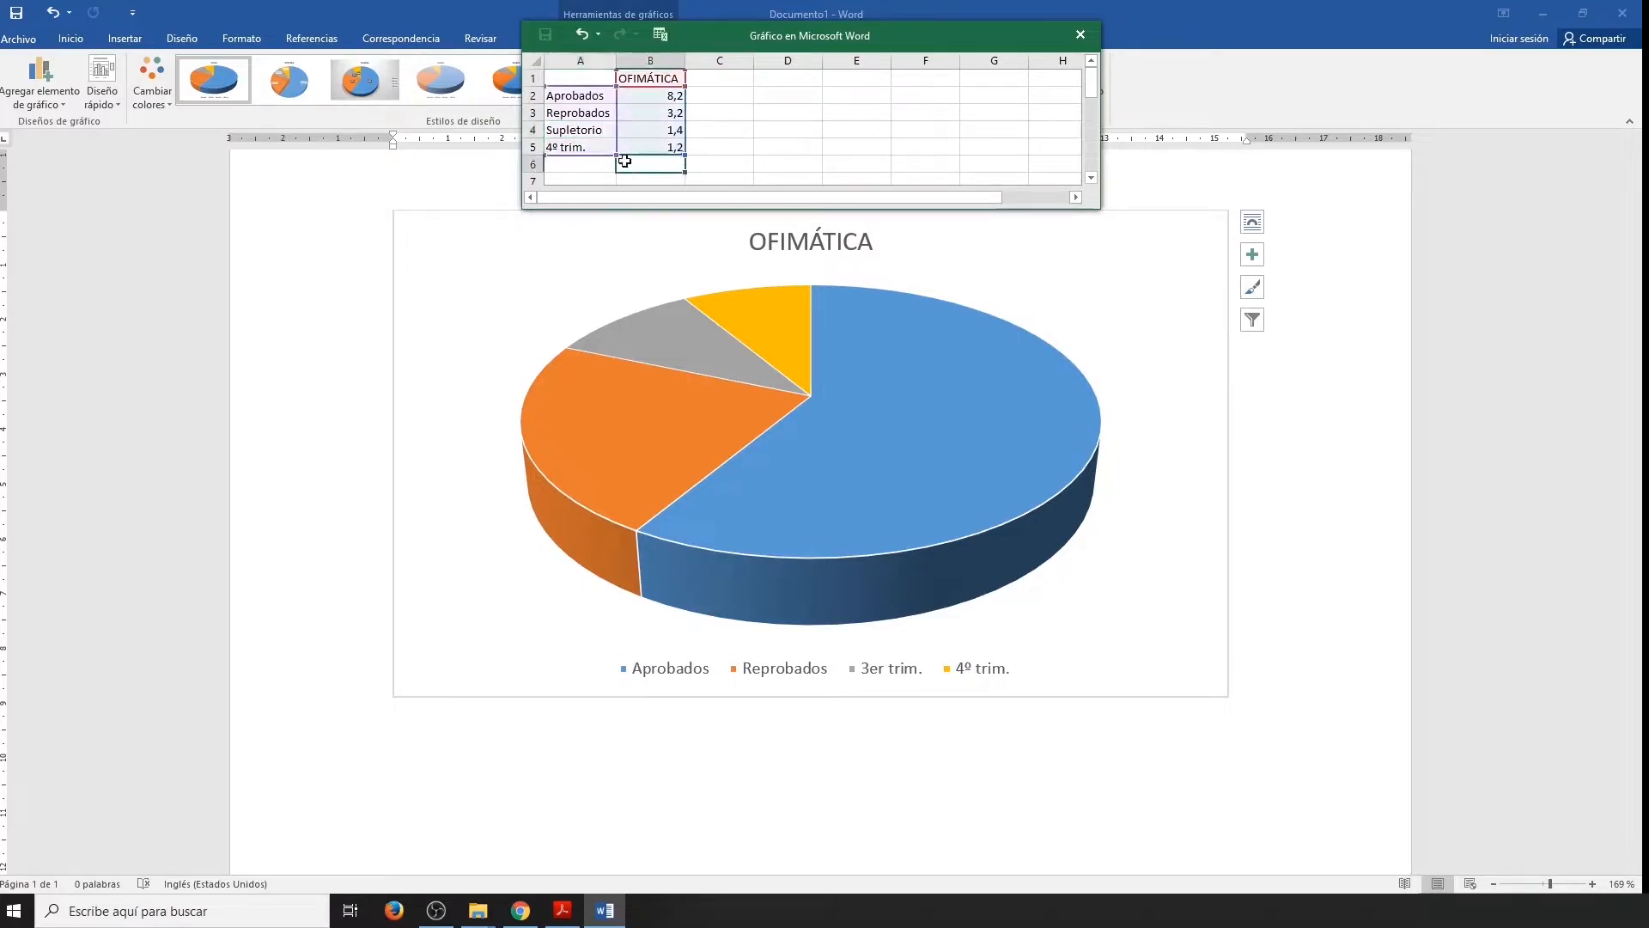
Delete the fourth-quarter row from the chart data and set Aprobados to 350, Reprobados to 30 and Supletorio to 20.
{"action": "right_click", "coordinate": [533, 147]}
{"action": "left_click", "coordinate": [585, 287]}
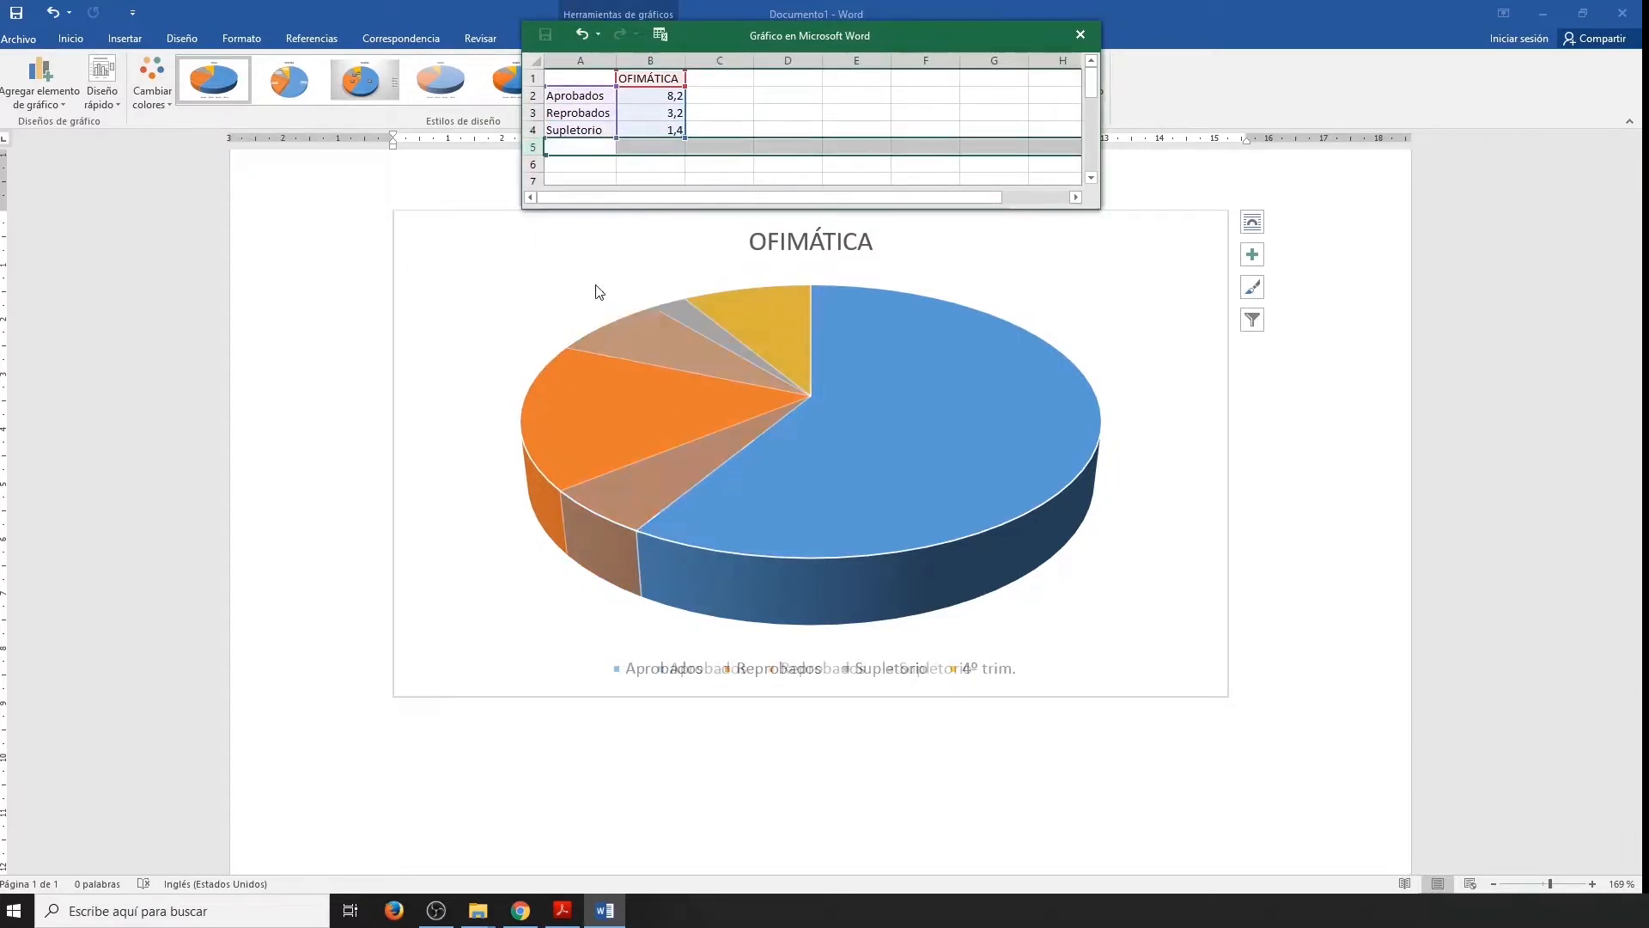
{"action": "left_click", "coordinate": [655, 99]}
{"action": "type", "text": "350"}
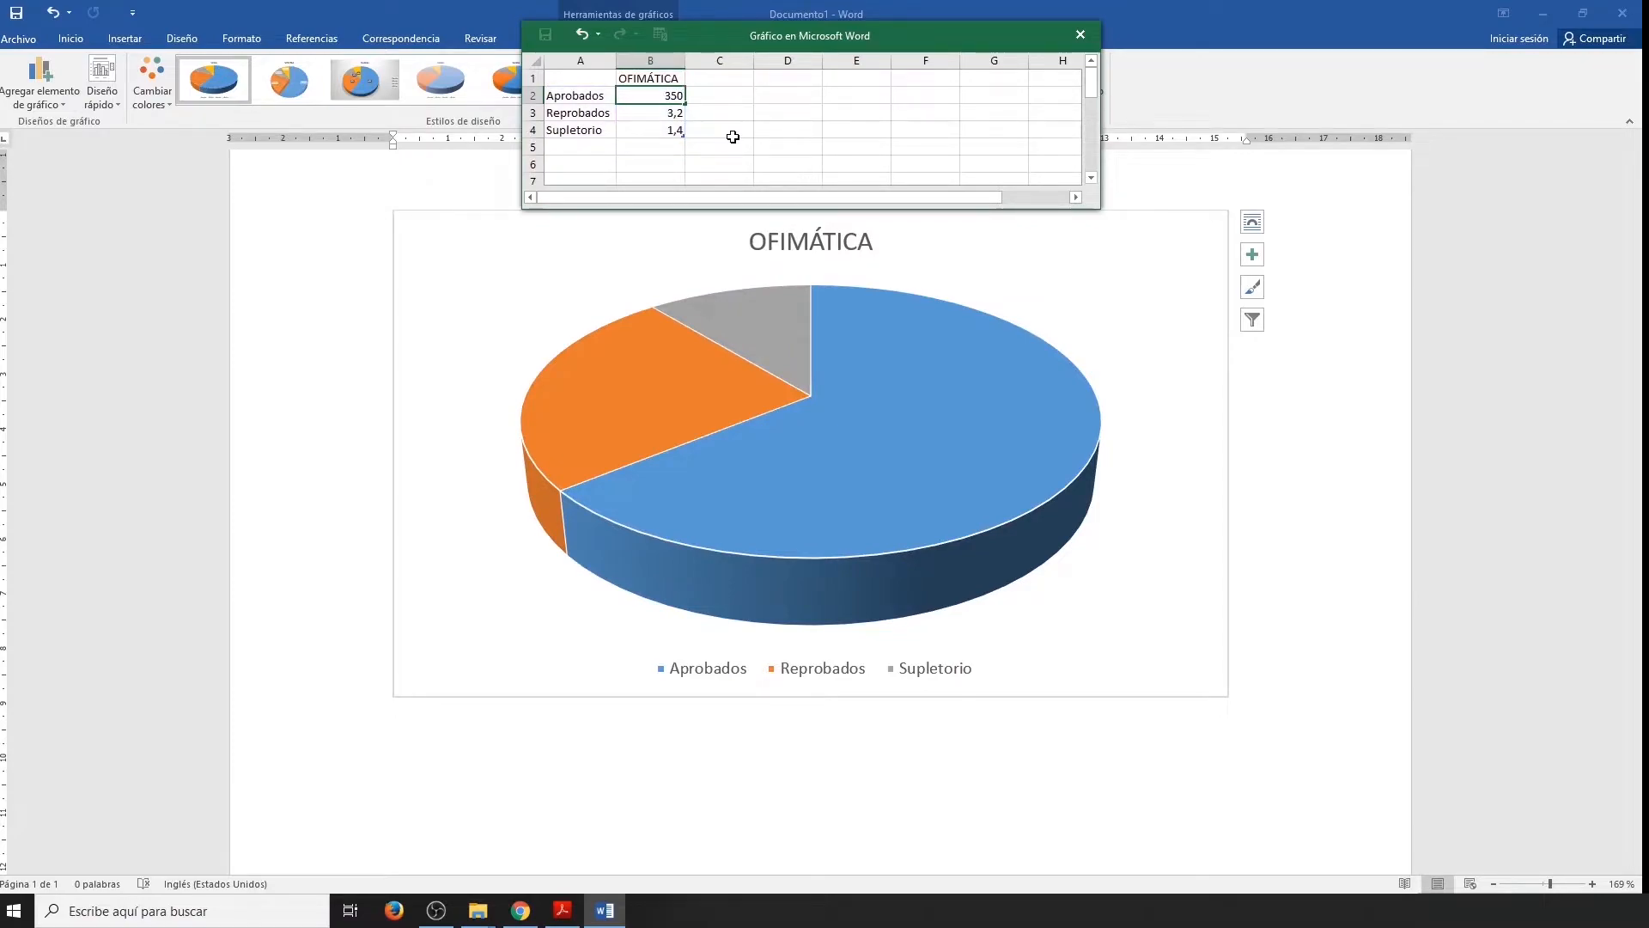
{"action": "key", "text": "Return"}
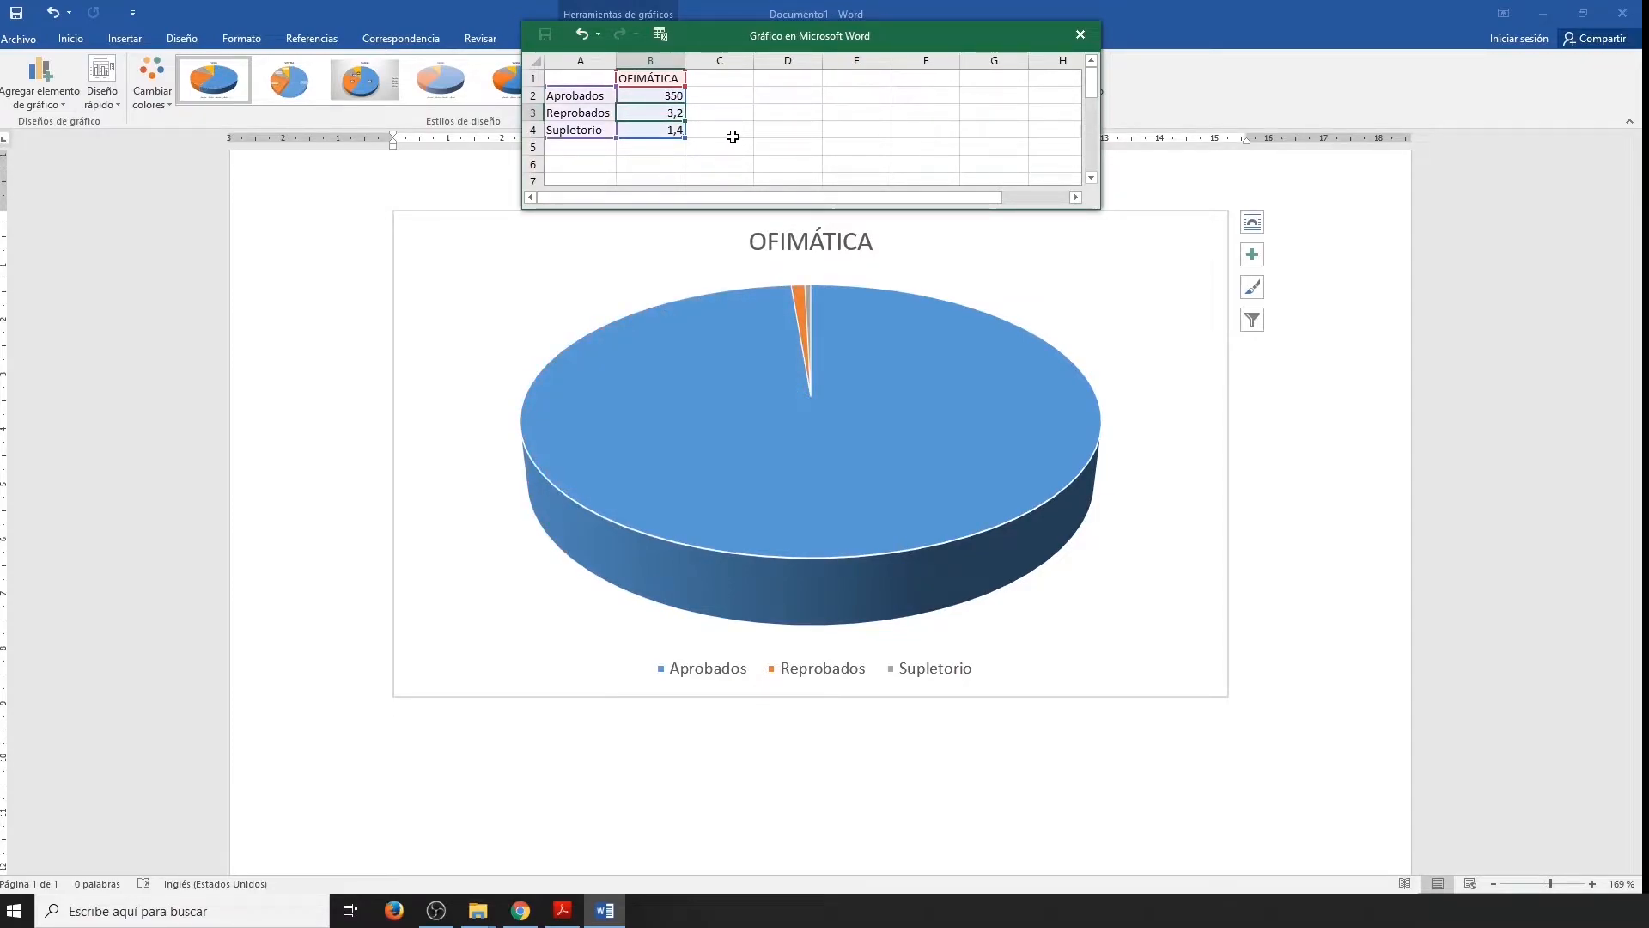
{"action": "type", "text": "30"}
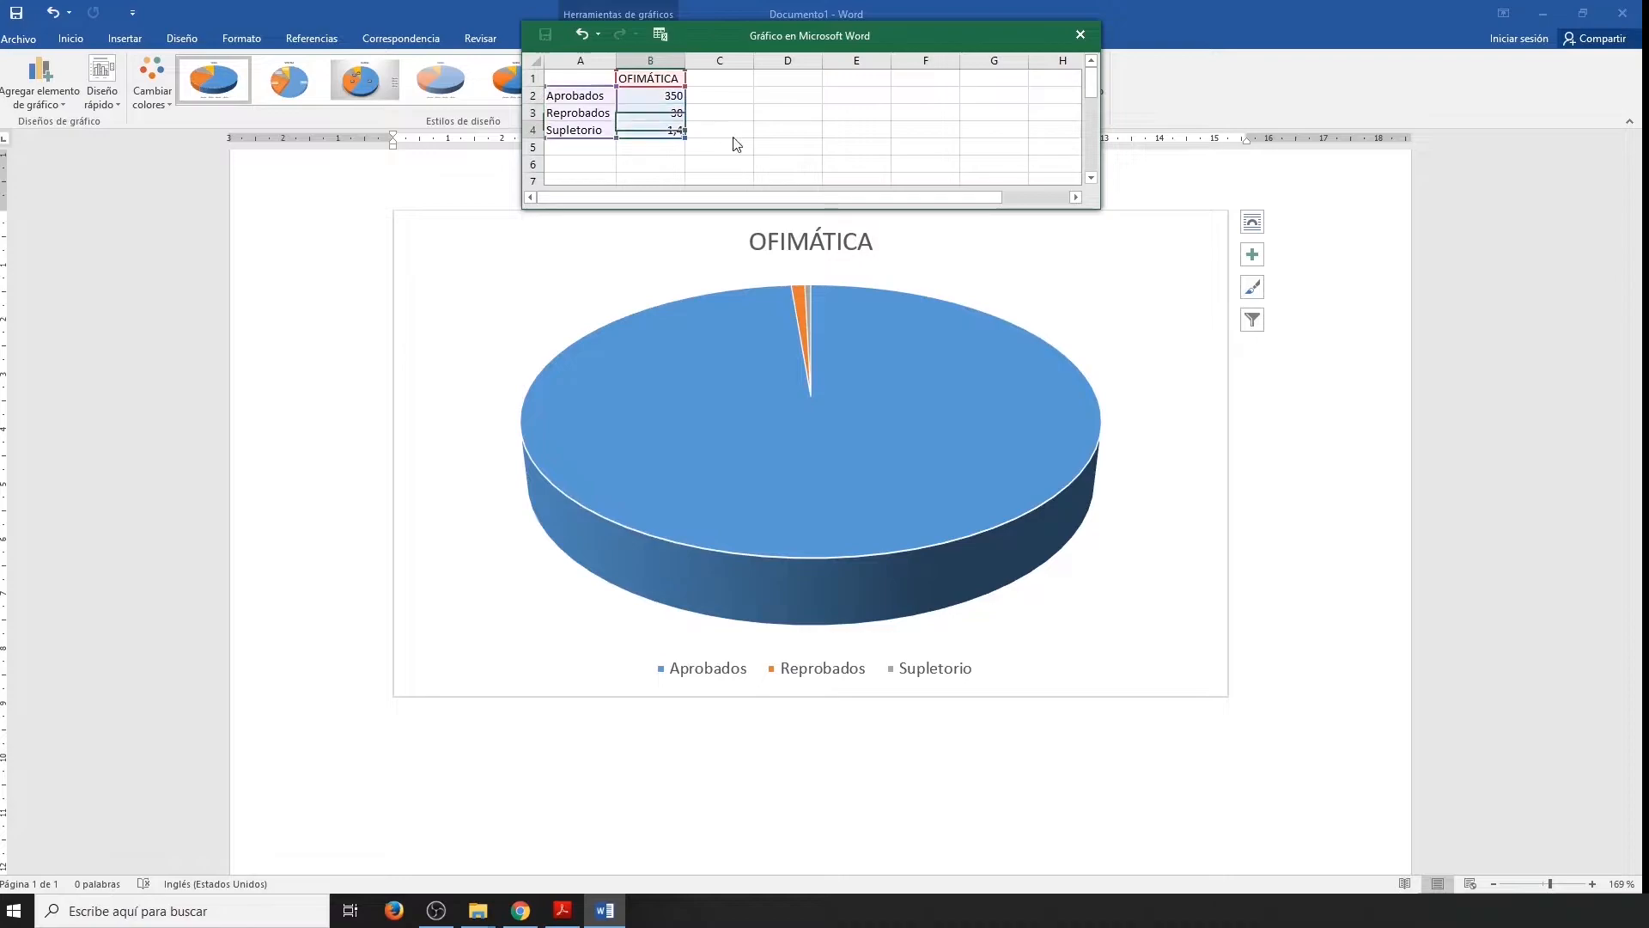
{"action": "key", "text": "Return"}
{"action": "type", "text": "20"}
{"action": "key", "text": "Return"}
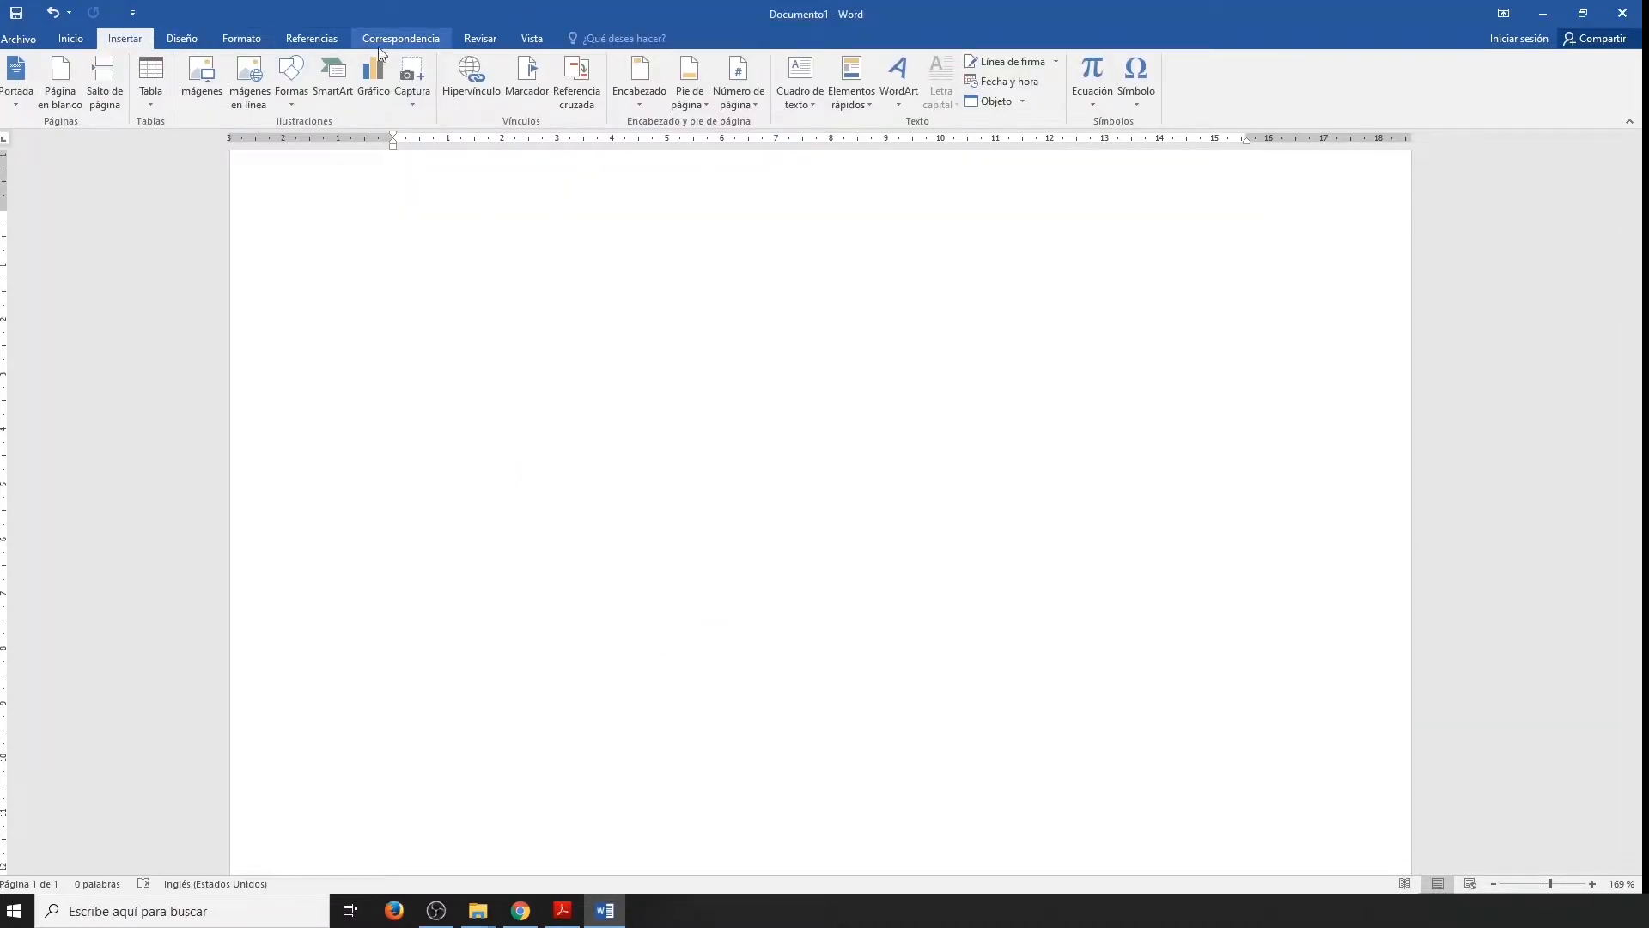
Insert a screenshot of the open Clase_4_MW_2-4.pdf window into the document.
{"action": "left_click", "coordinate": [416, 103]}
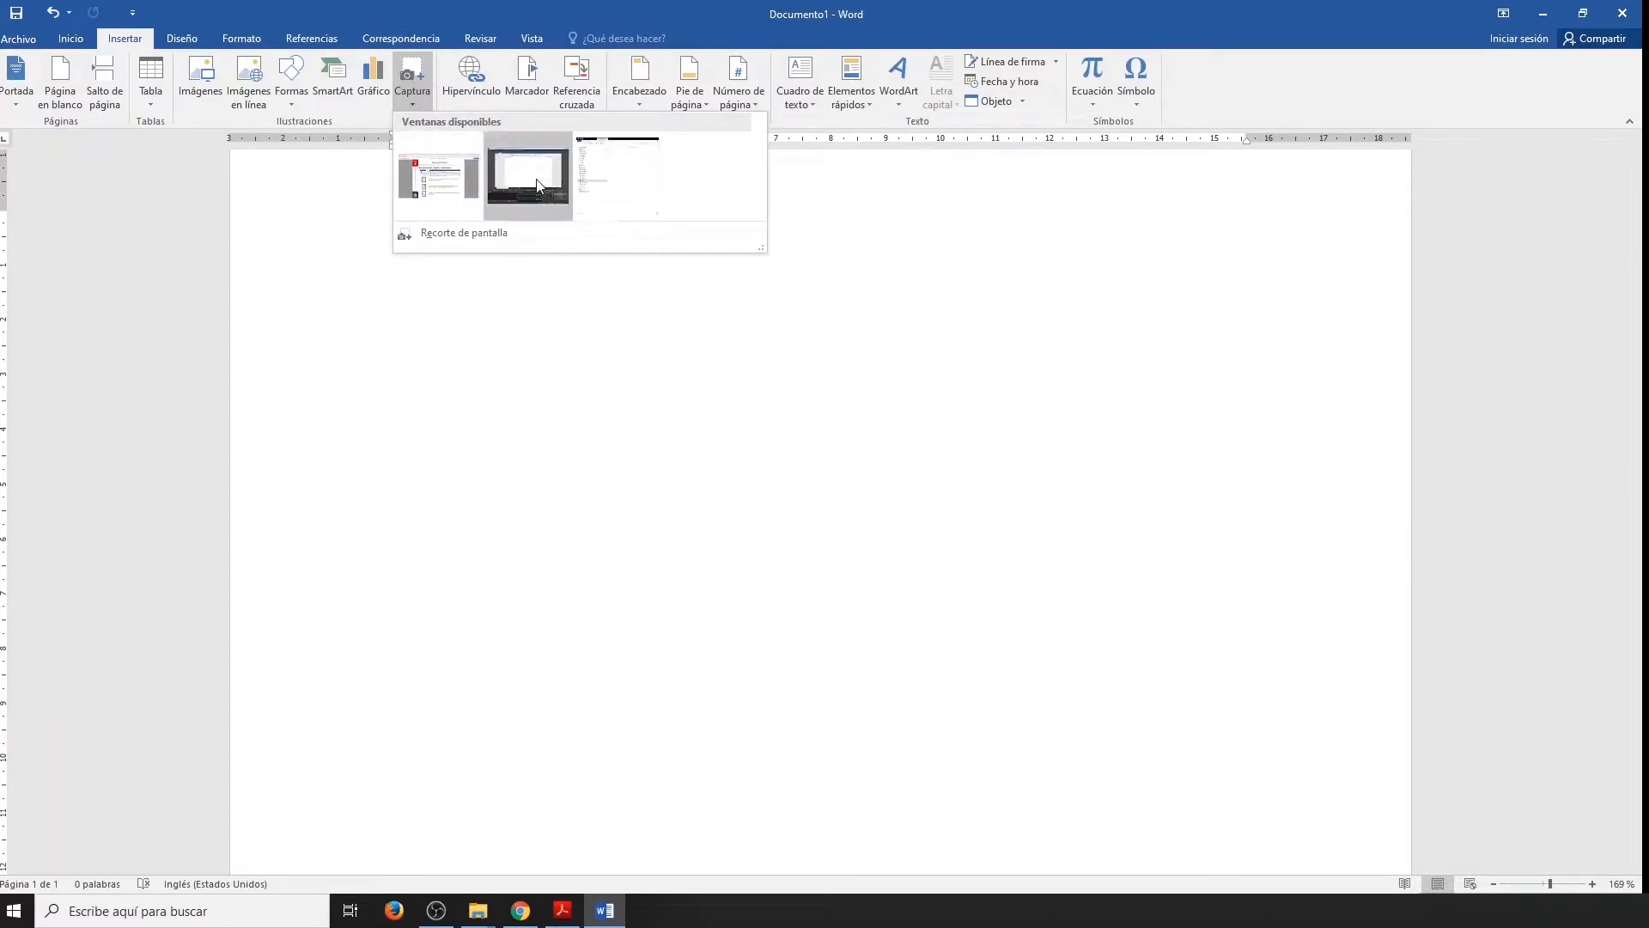
{"action": "left_click", "coordinate": [438, 182]}
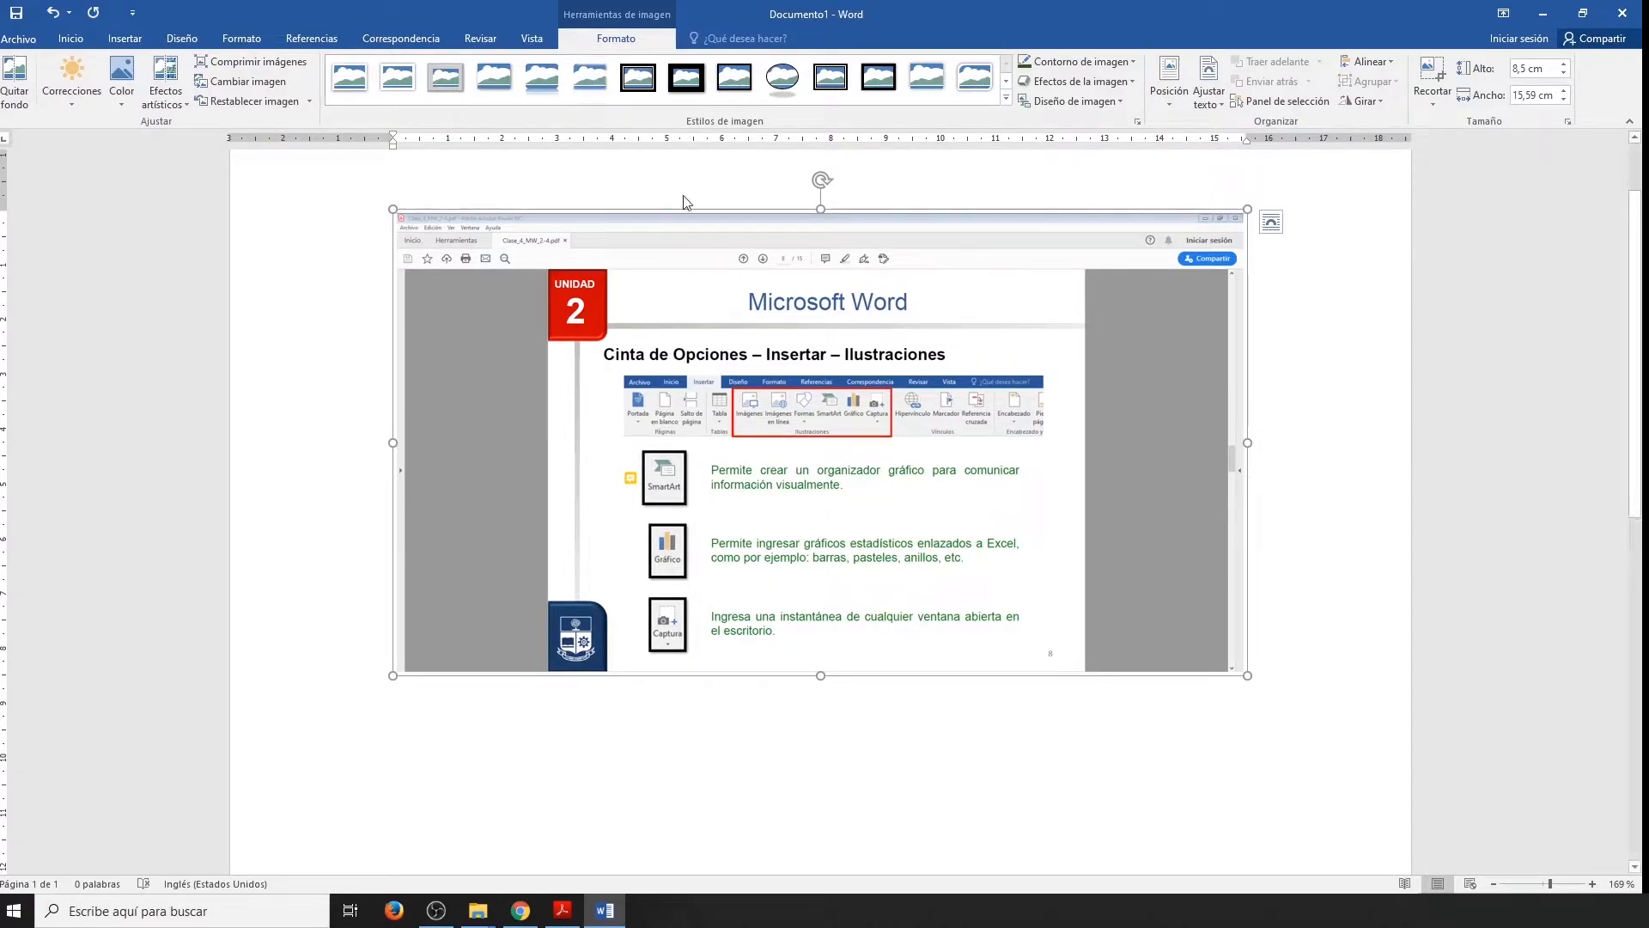
Crop the screenshot to the slide, about 7.37 cm high by 9.64 cm wide, and apply a thick black frame picture style.
{"action": "left_click", "coordinate": [1434, 77]}
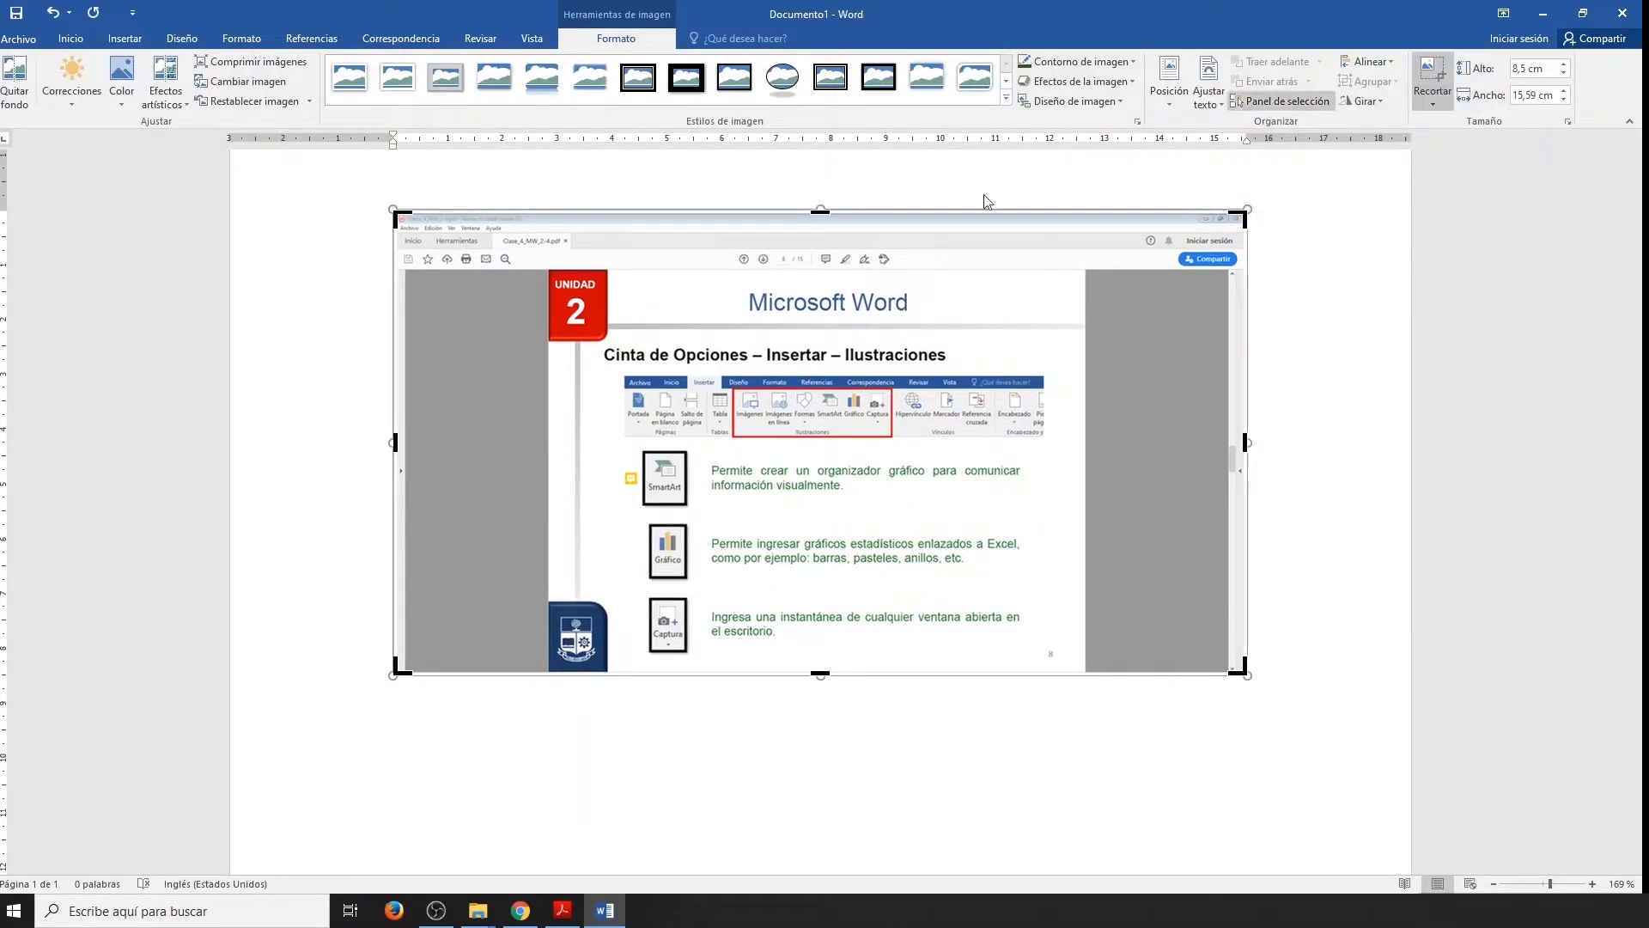
{"action": "left_click_drag", "start_coordinate": [820, 211], "coordinate": [820, 274]}
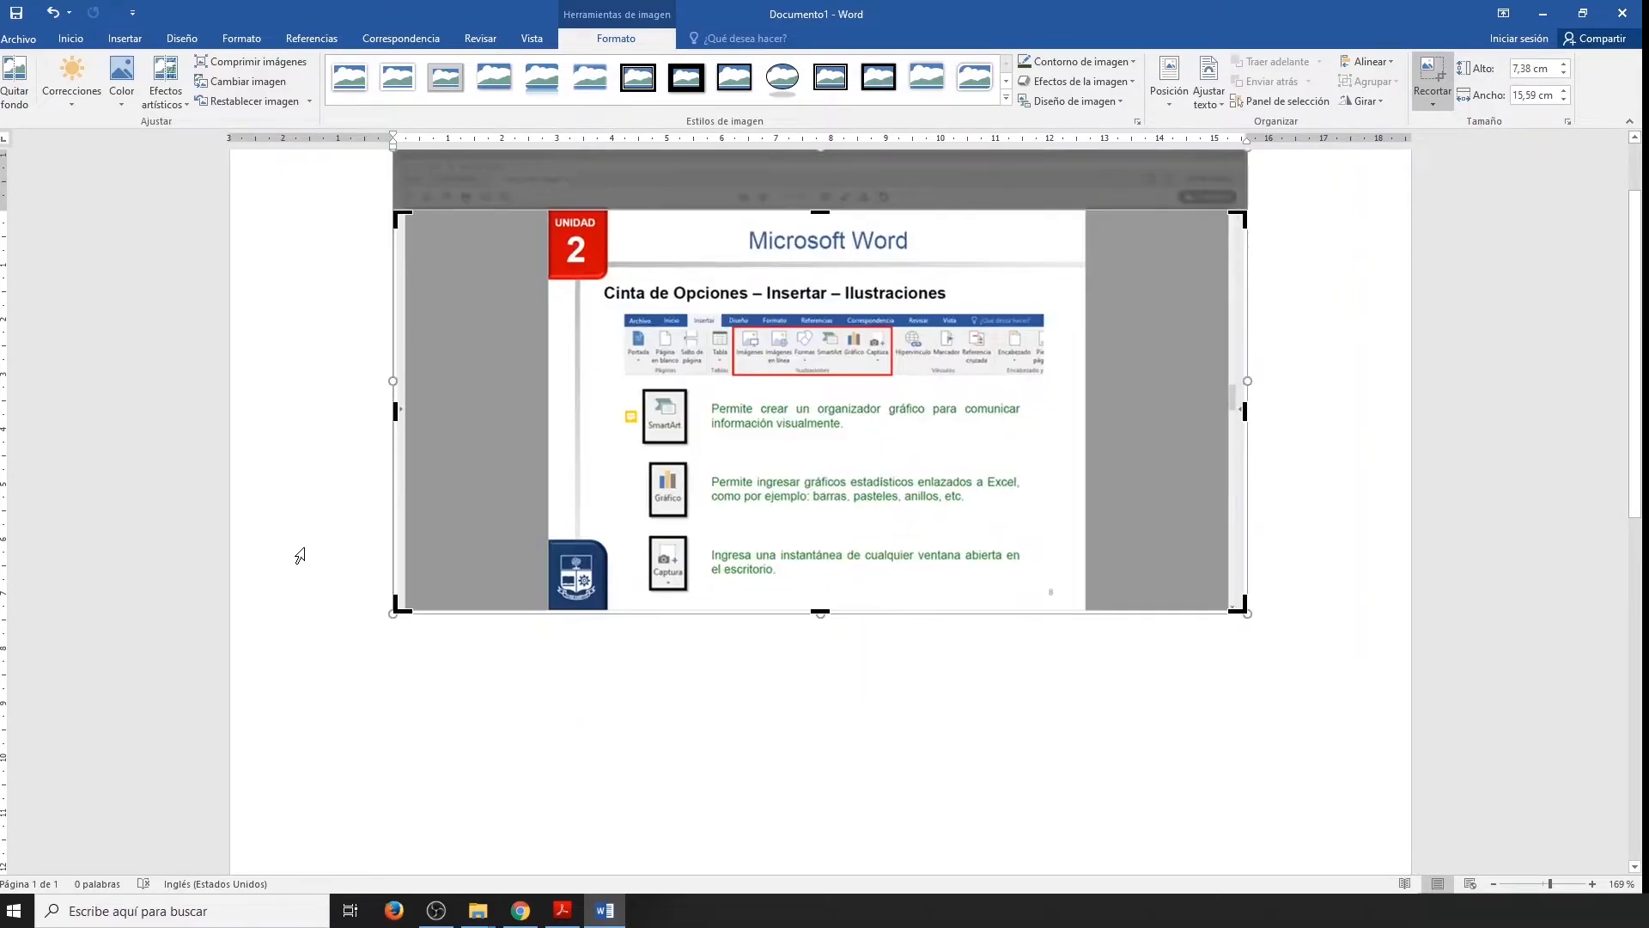
{"action": "left_click_drag", "start_coordinate": [394, 421], "coordinate": [565, 438]}
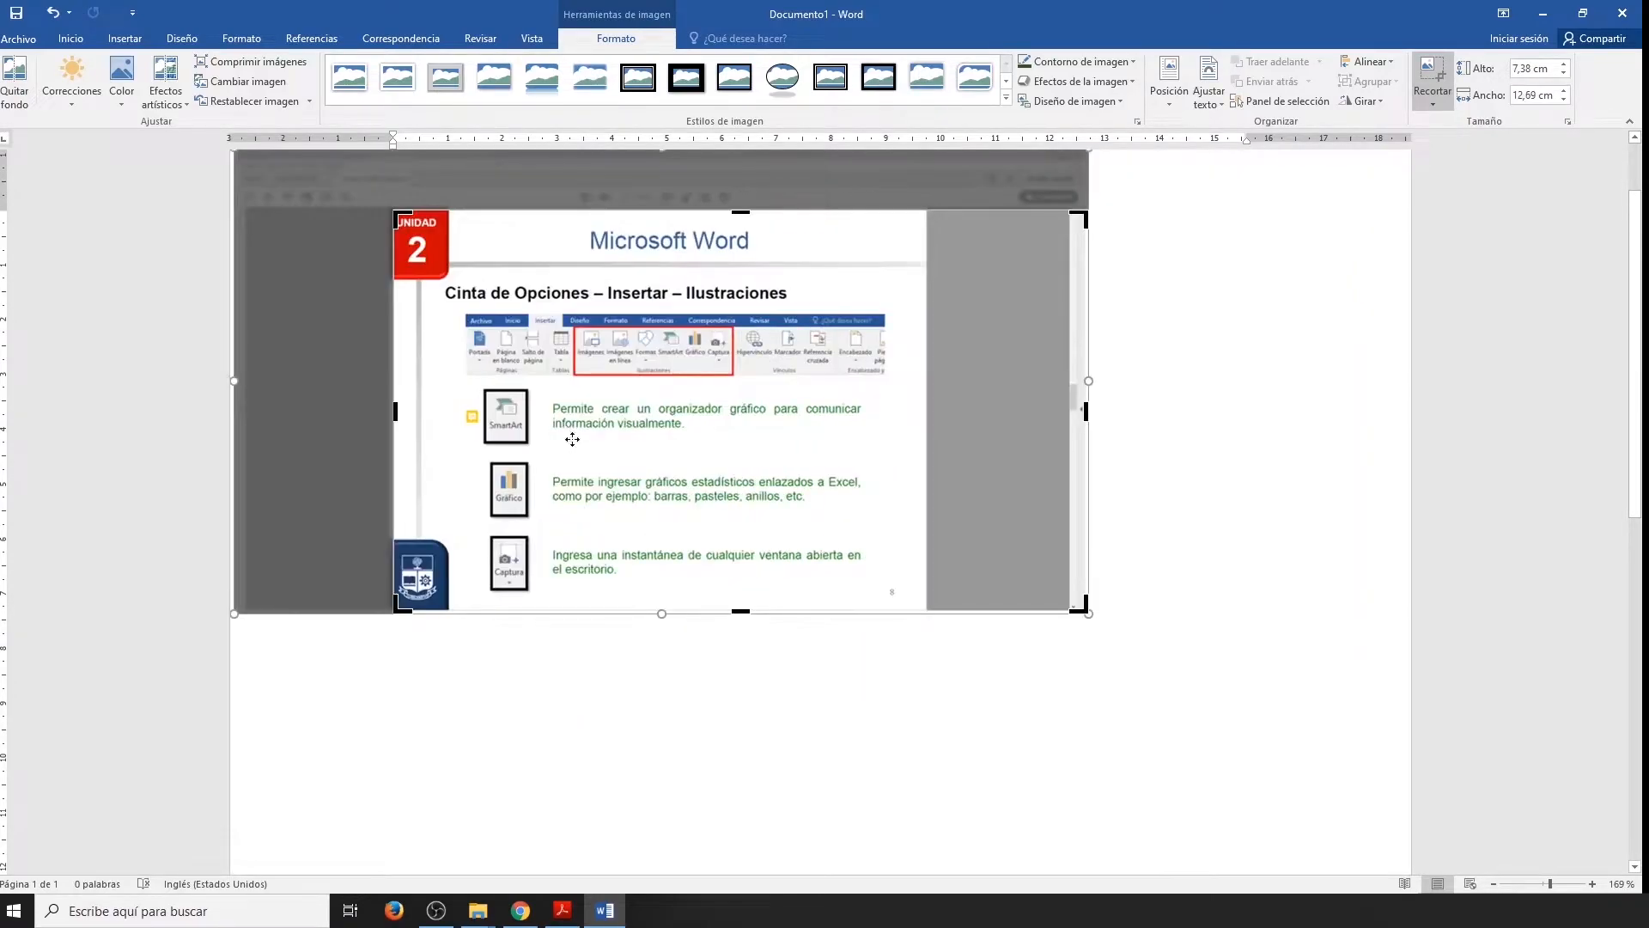
{"action": "left_click_drag", "start_coordinate": [1084, 411], "coordinate": [919, 417]}
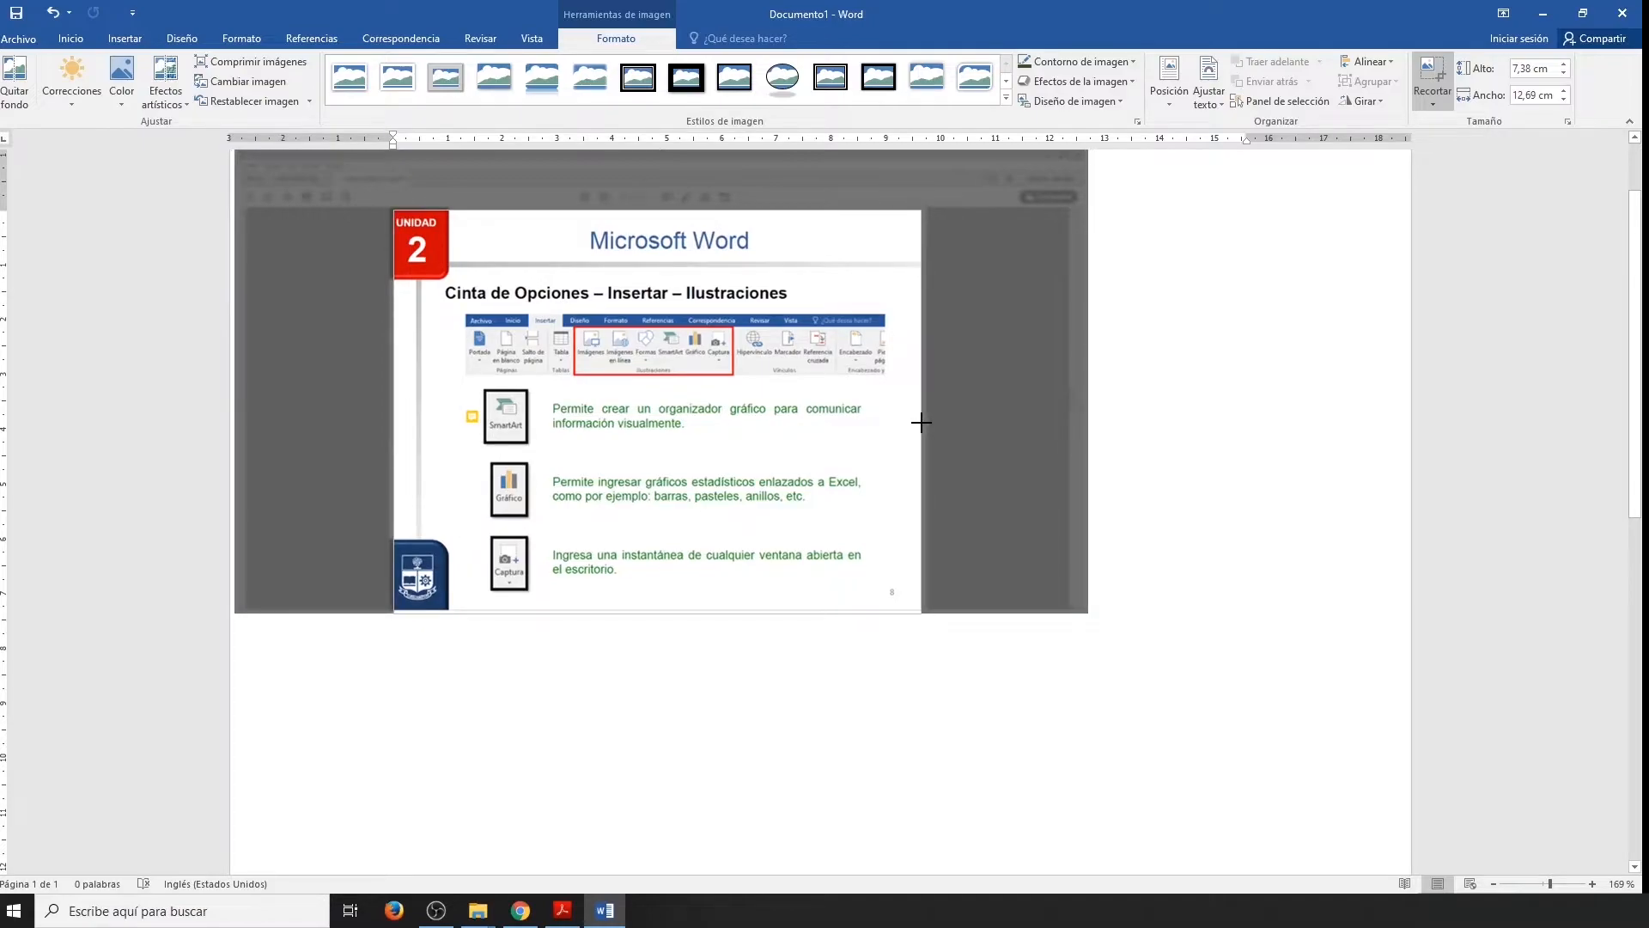
{"action": "left_click", "coordinate": [1005, 638]}
{"action": "left_click", "coordinate": [817, 467]}
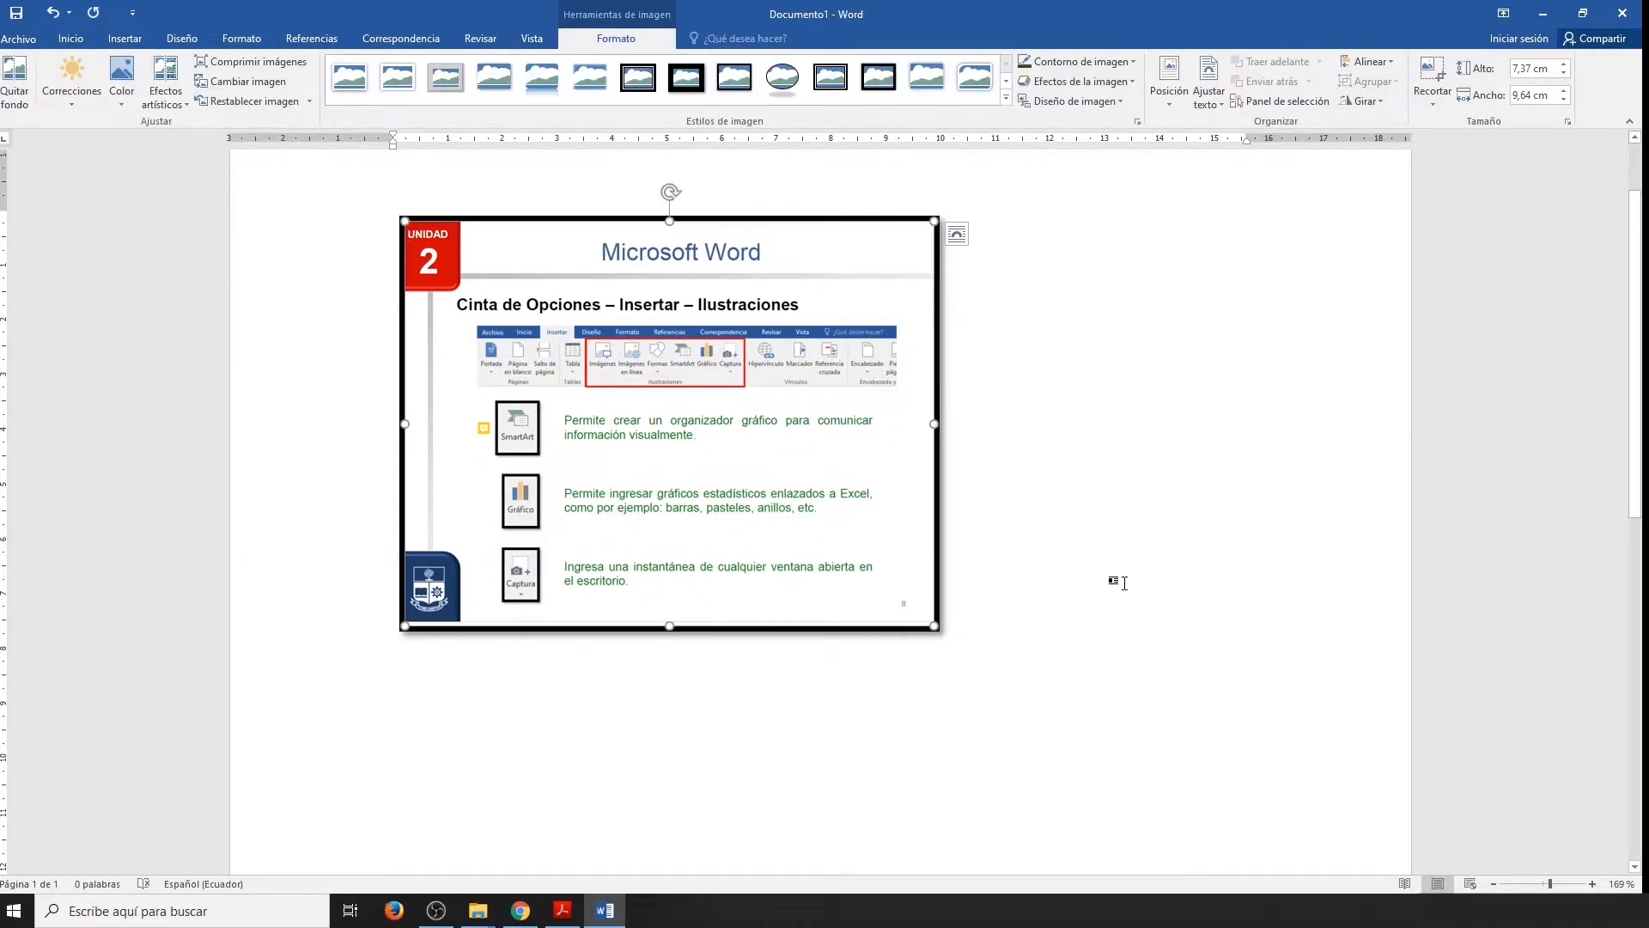
{"action": "left_click", "coordinate": [1120, 582]}
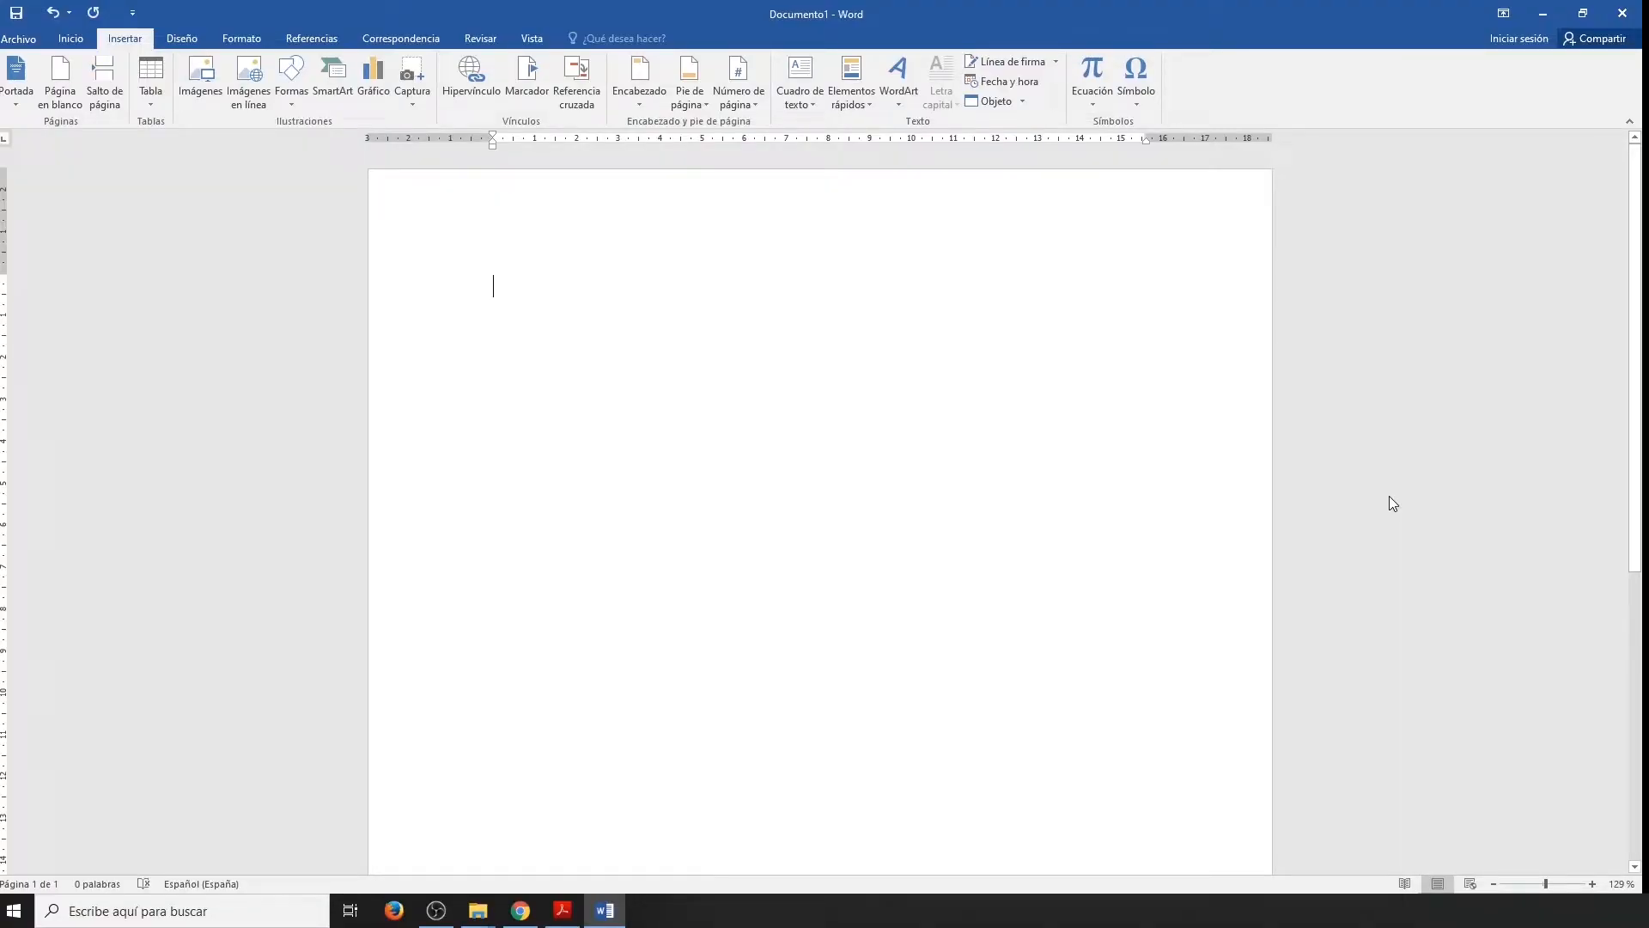
Write "IR A CALIFICACIONES" on the first line of the blank document.
{"action": "type", "text": "R "}
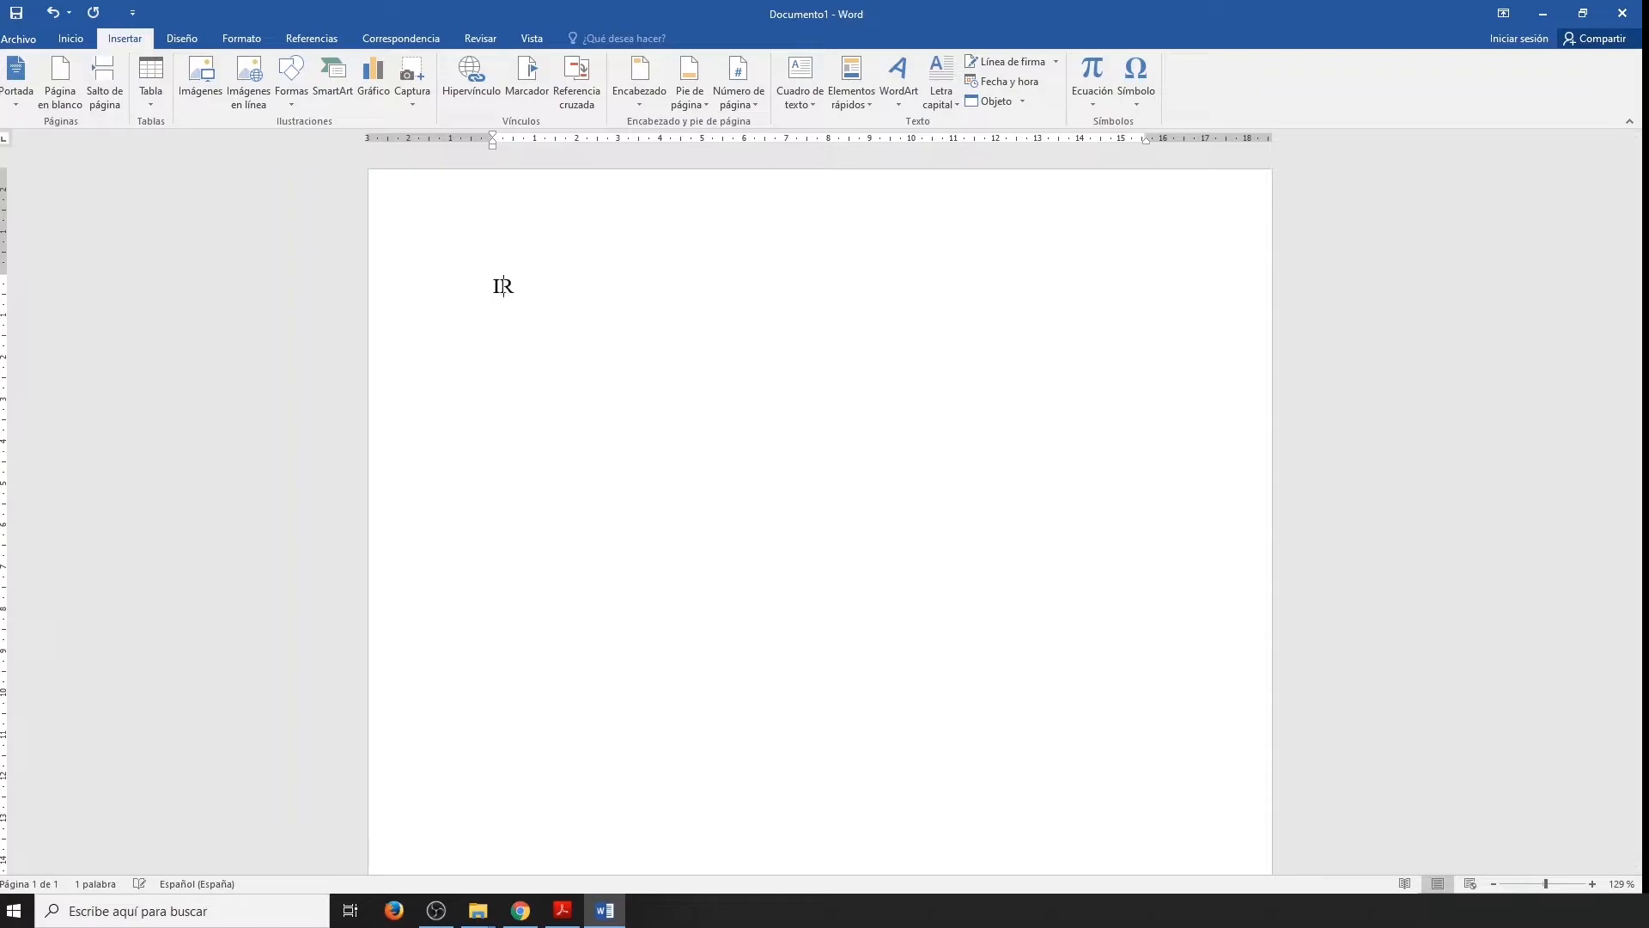
{"action": "type", "text": "A CALIFICACIONES"}
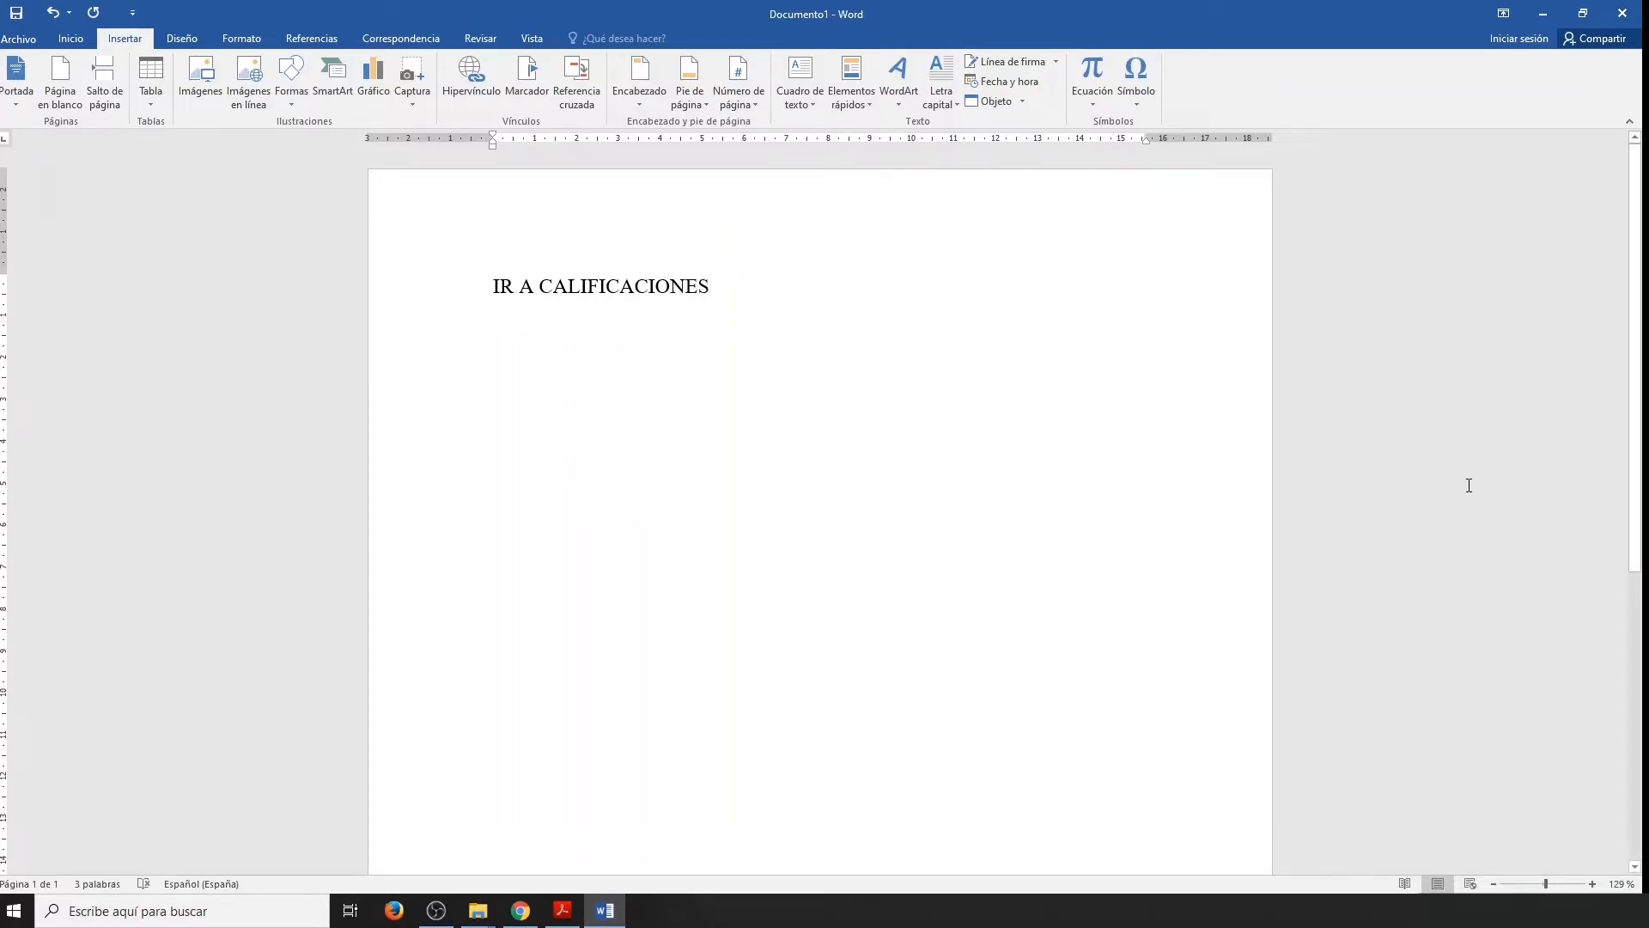
Link the whole text "IR A CALIFICACIONES" to the existing file CALIF_OFI_2020A.xlsx in the FCH folder.
{"action": "left_click_drag", "start_coordinate": [721, 284], "coordinate": [489, 286]}
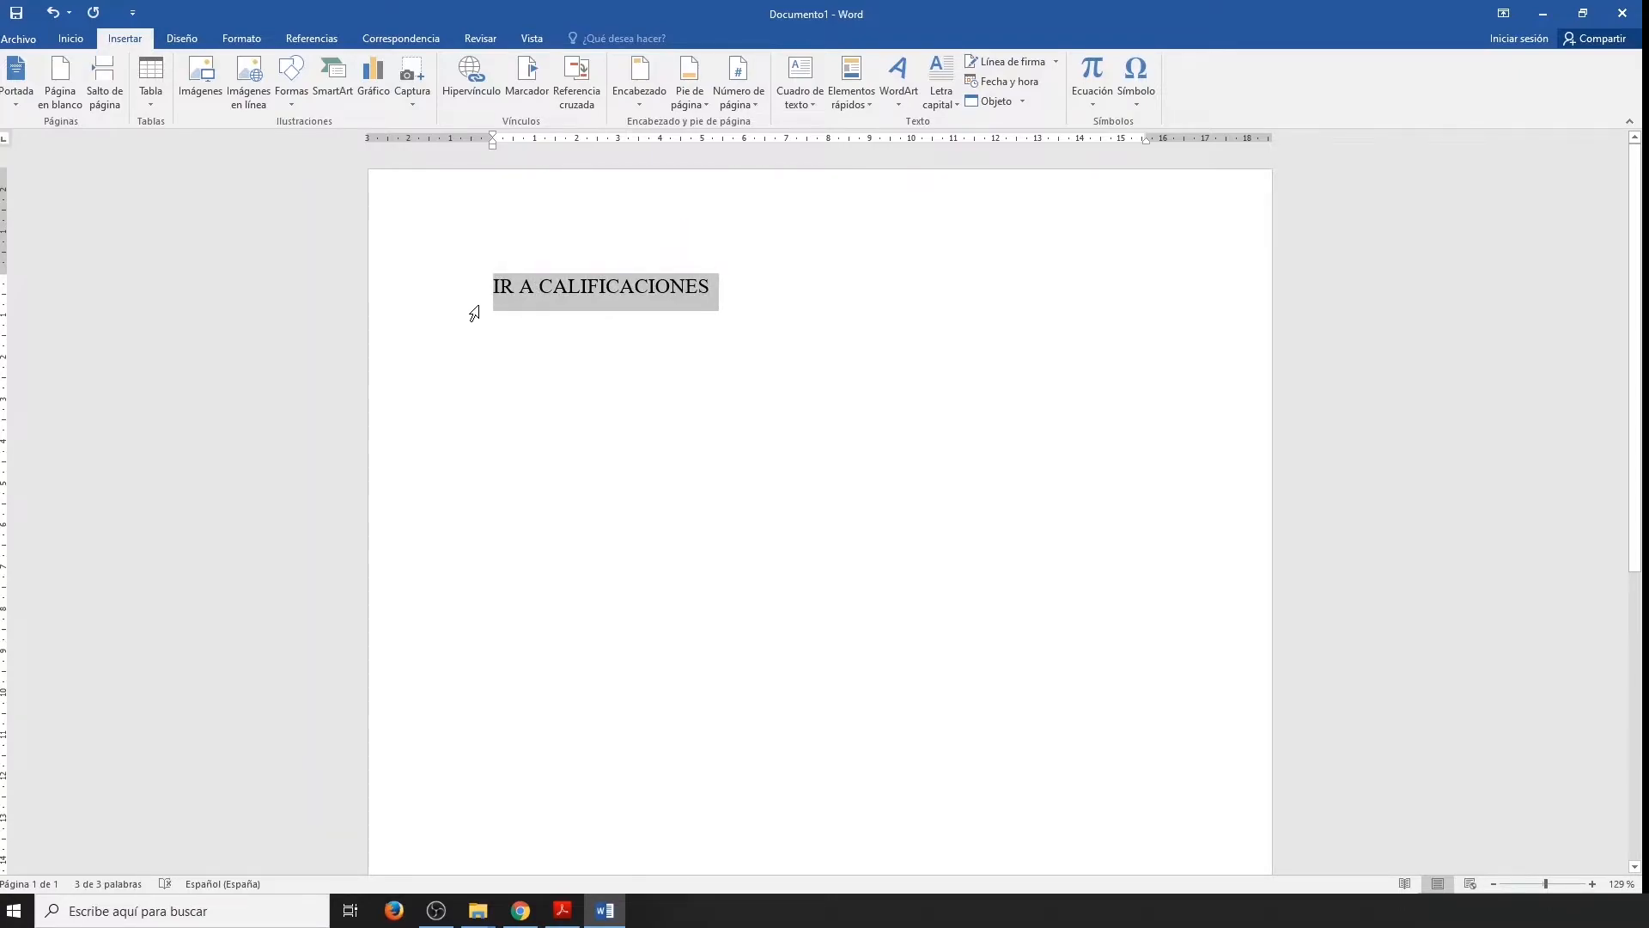
{"action": "left_click", "coordinate": [471, 76]}
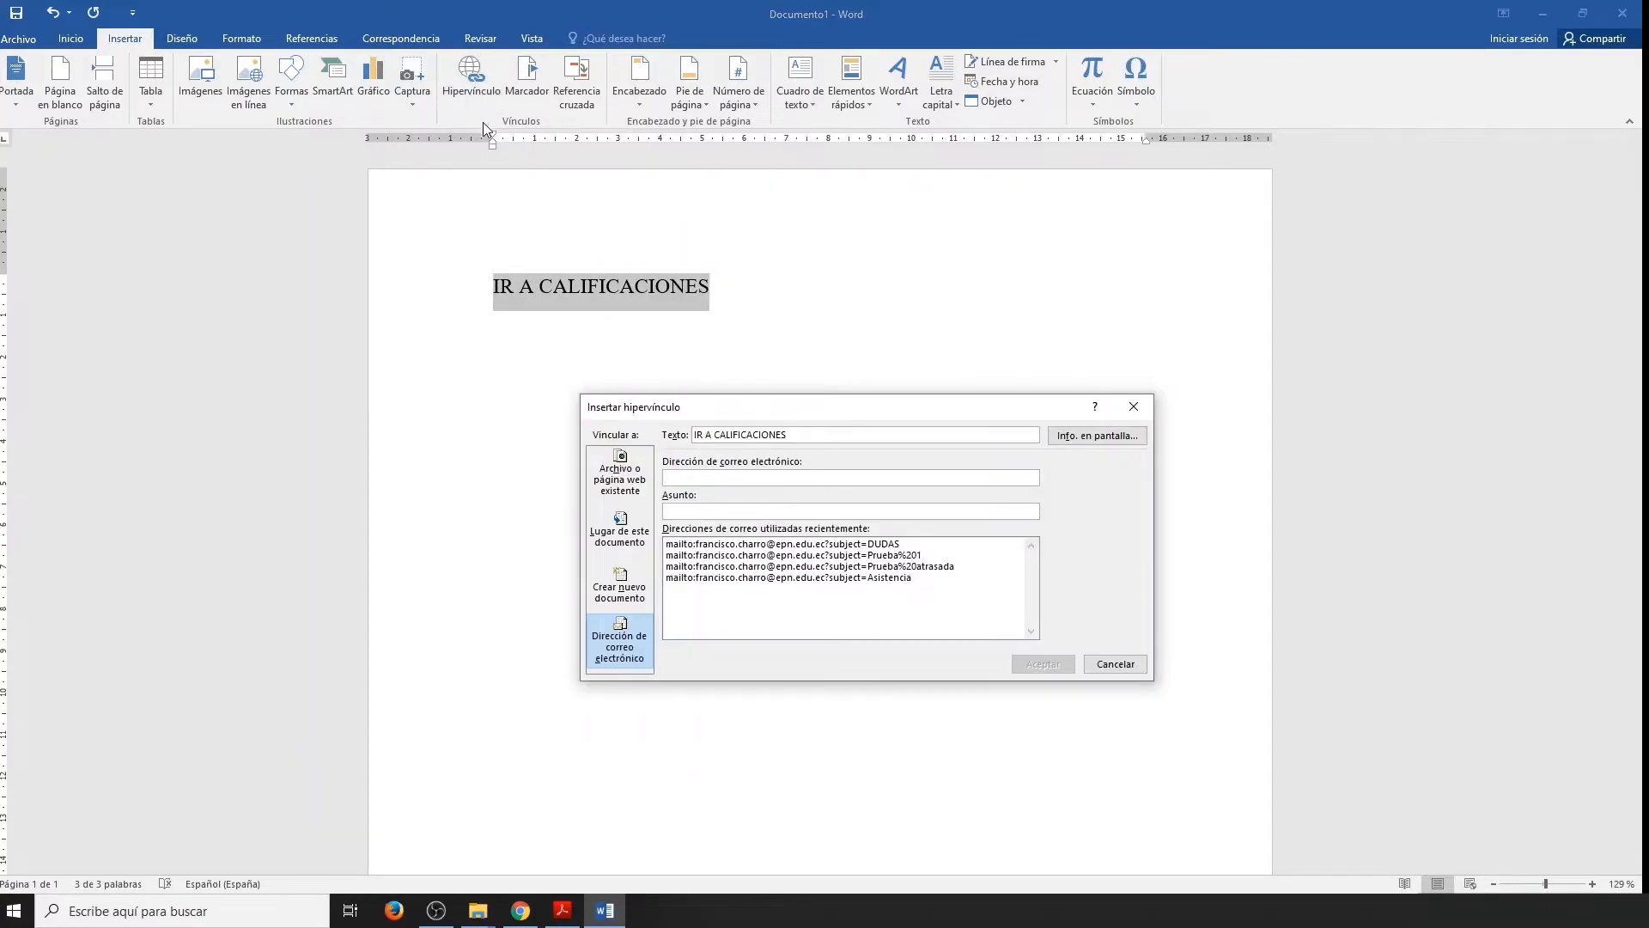
{"action": "left_click", "coordinate": [616, 482]}
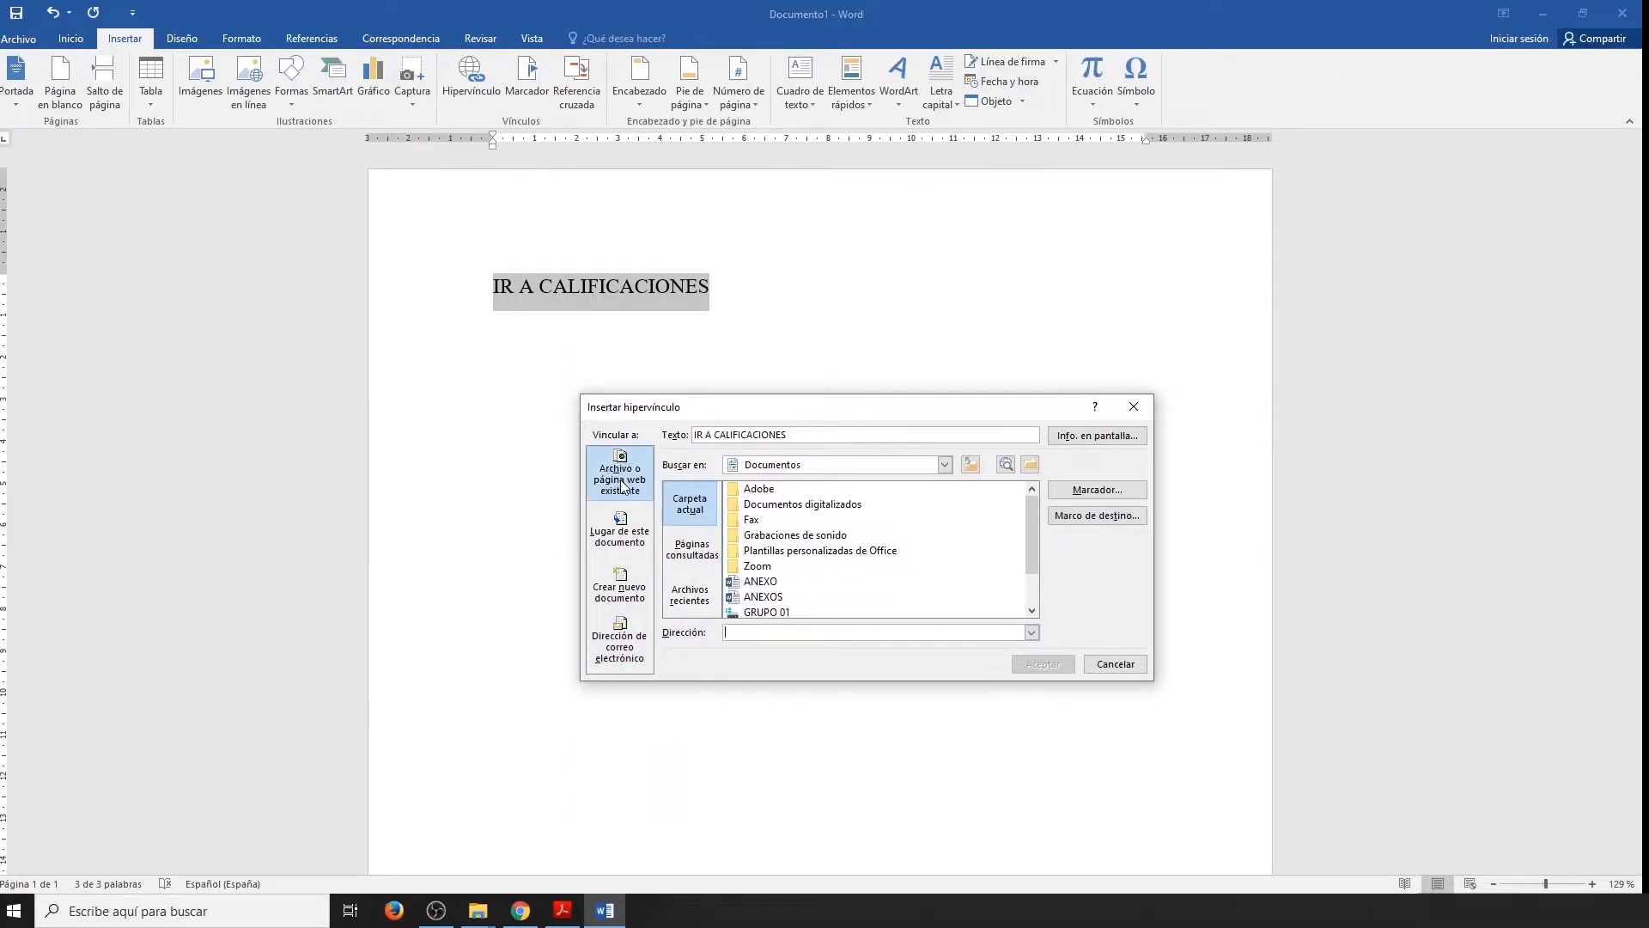
{"action": "left_click", "coordinate": [945, 465]}
{"action": "left_click_drag", "start_coordinate": [945, 517], "coordinate": [945, 572]}
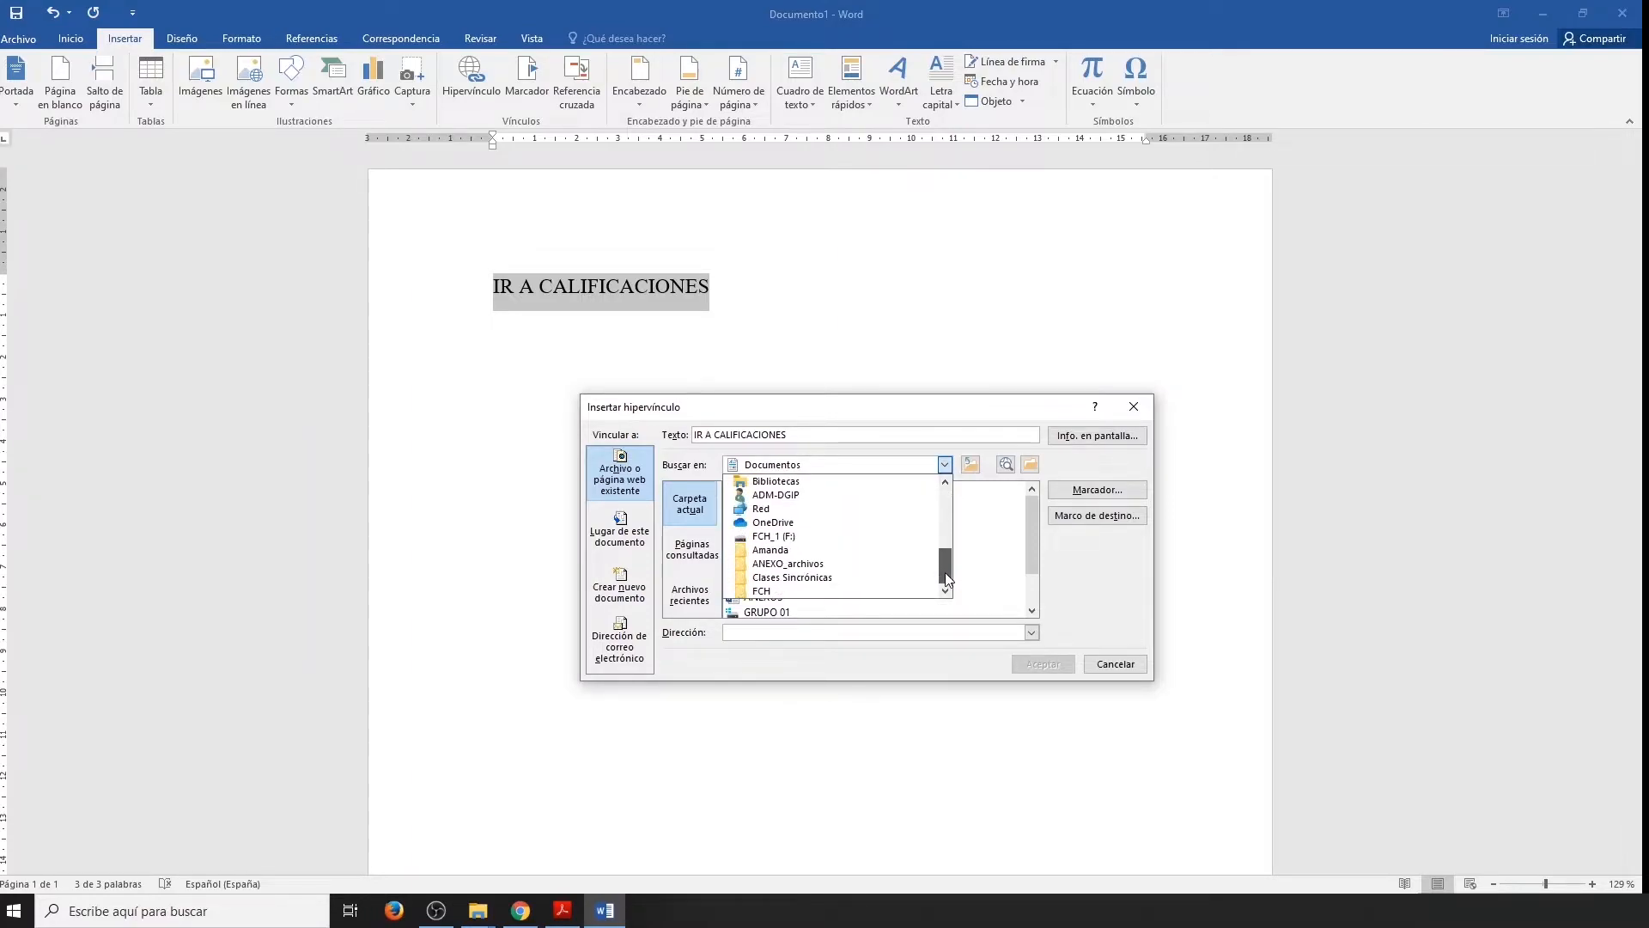
{"action": "left_click", "coordinate": [816, 590]}
{"action": "left_click", "coordinate": [806, 582]}
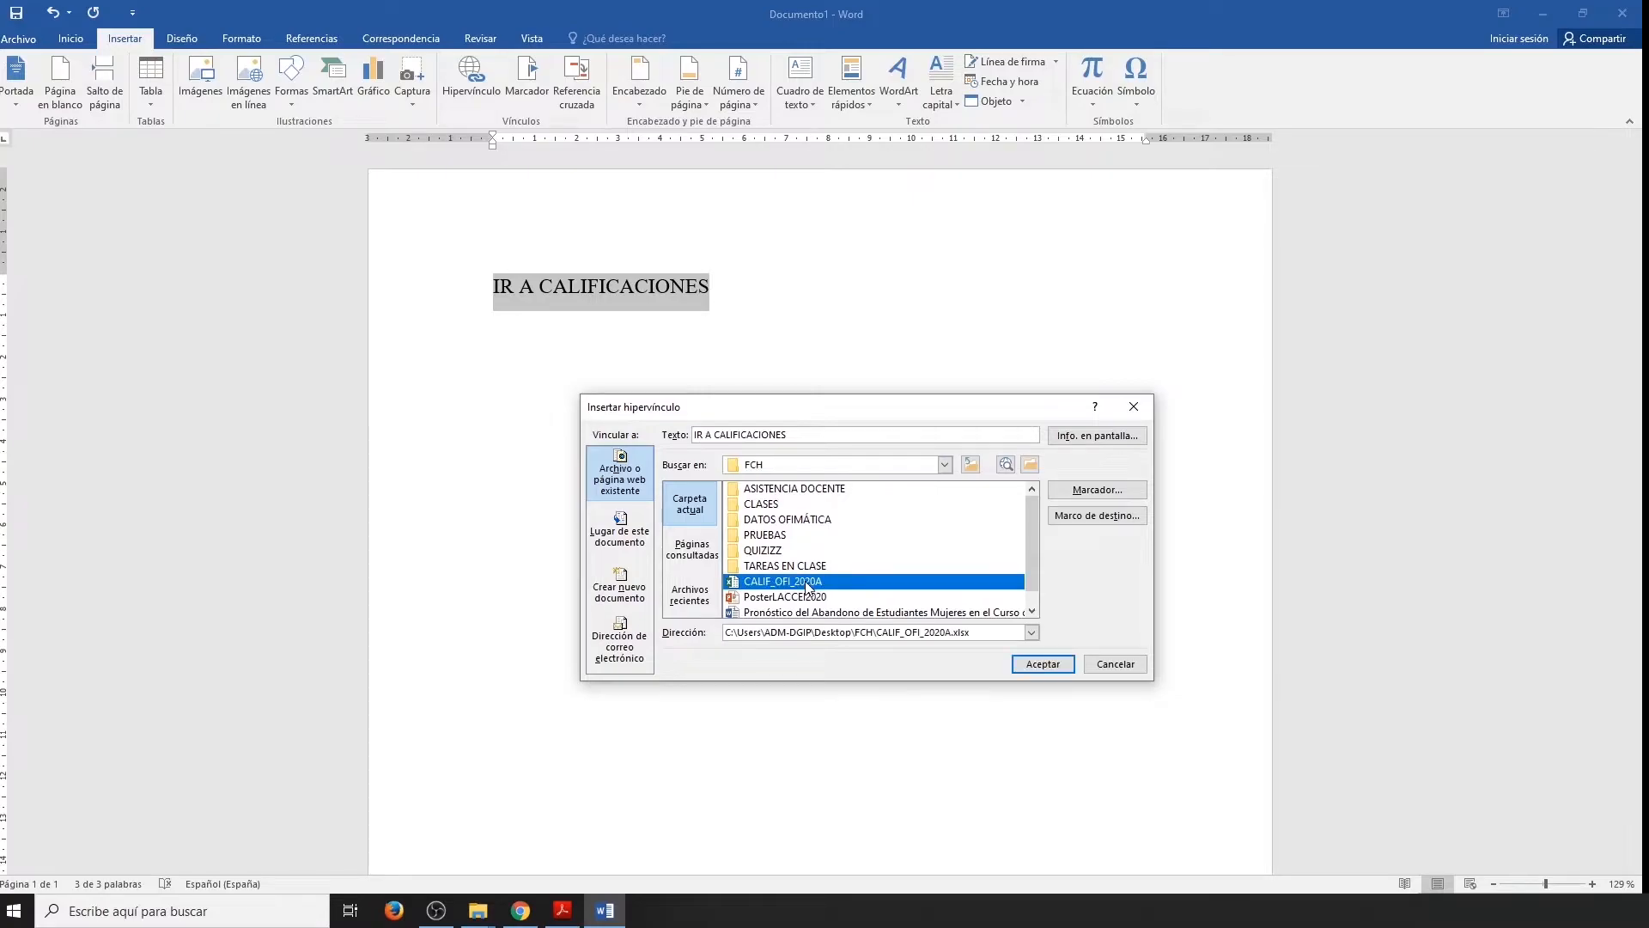
{"action": "left_click", "coordinate": [1028, 668]}
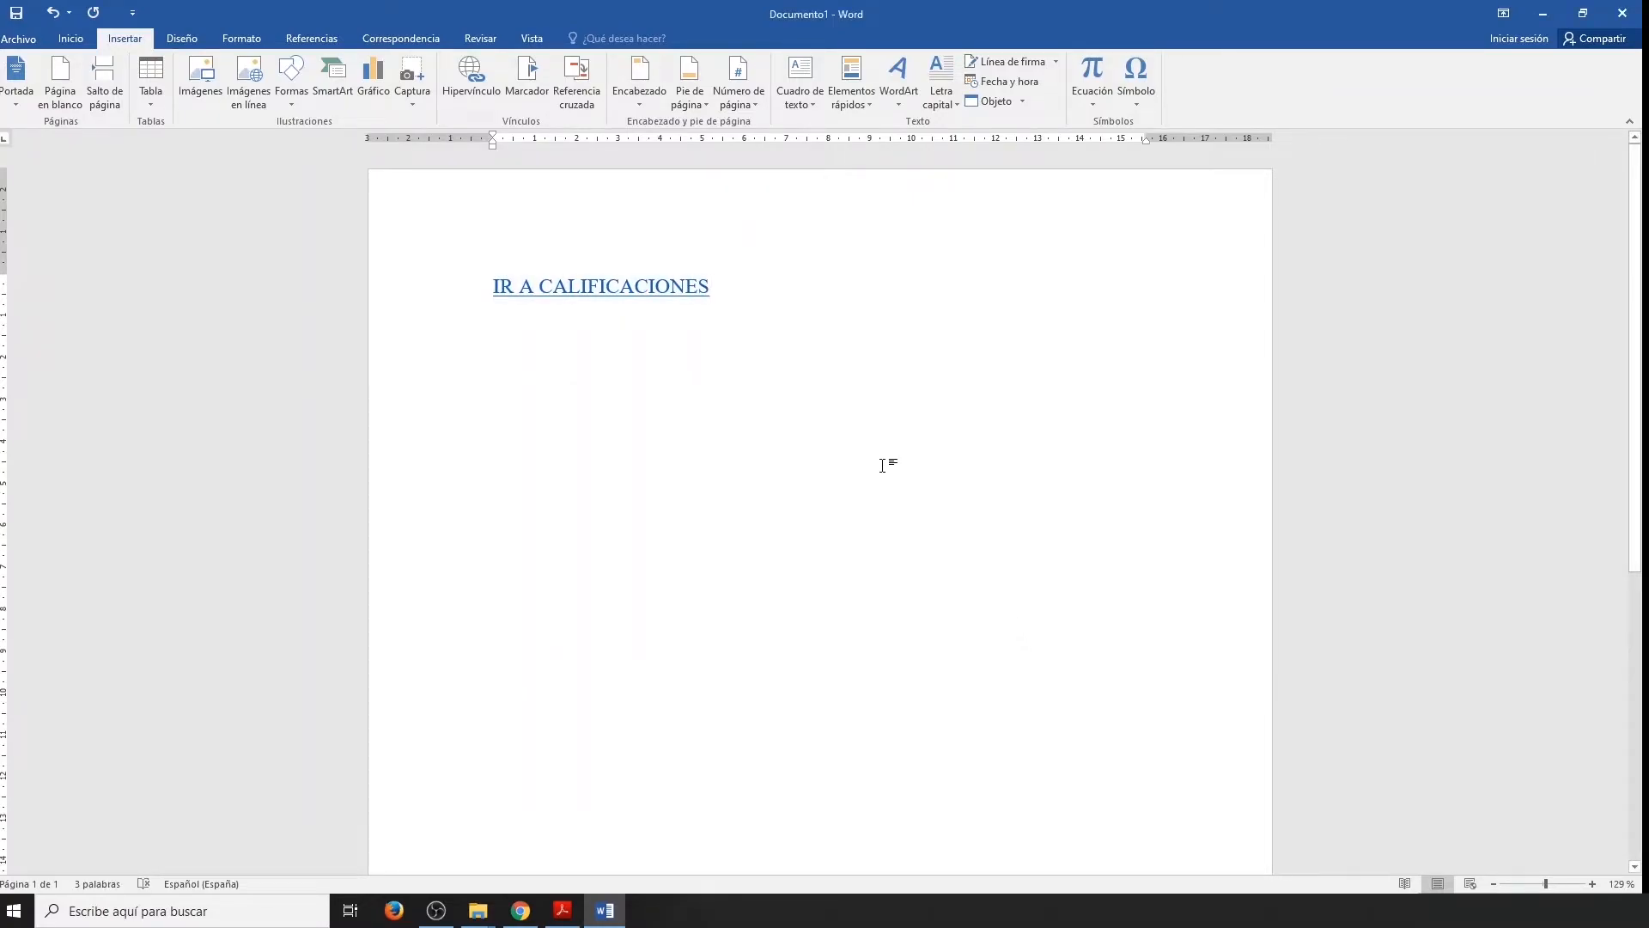
Follow the IR A CALIFICACIONES hyperlink, accepting the security notice, to check the linked workbook in Excel, and close the workbook.
{"action": "left_click", "coordinate": [618, 287], "text": "ctrl"}
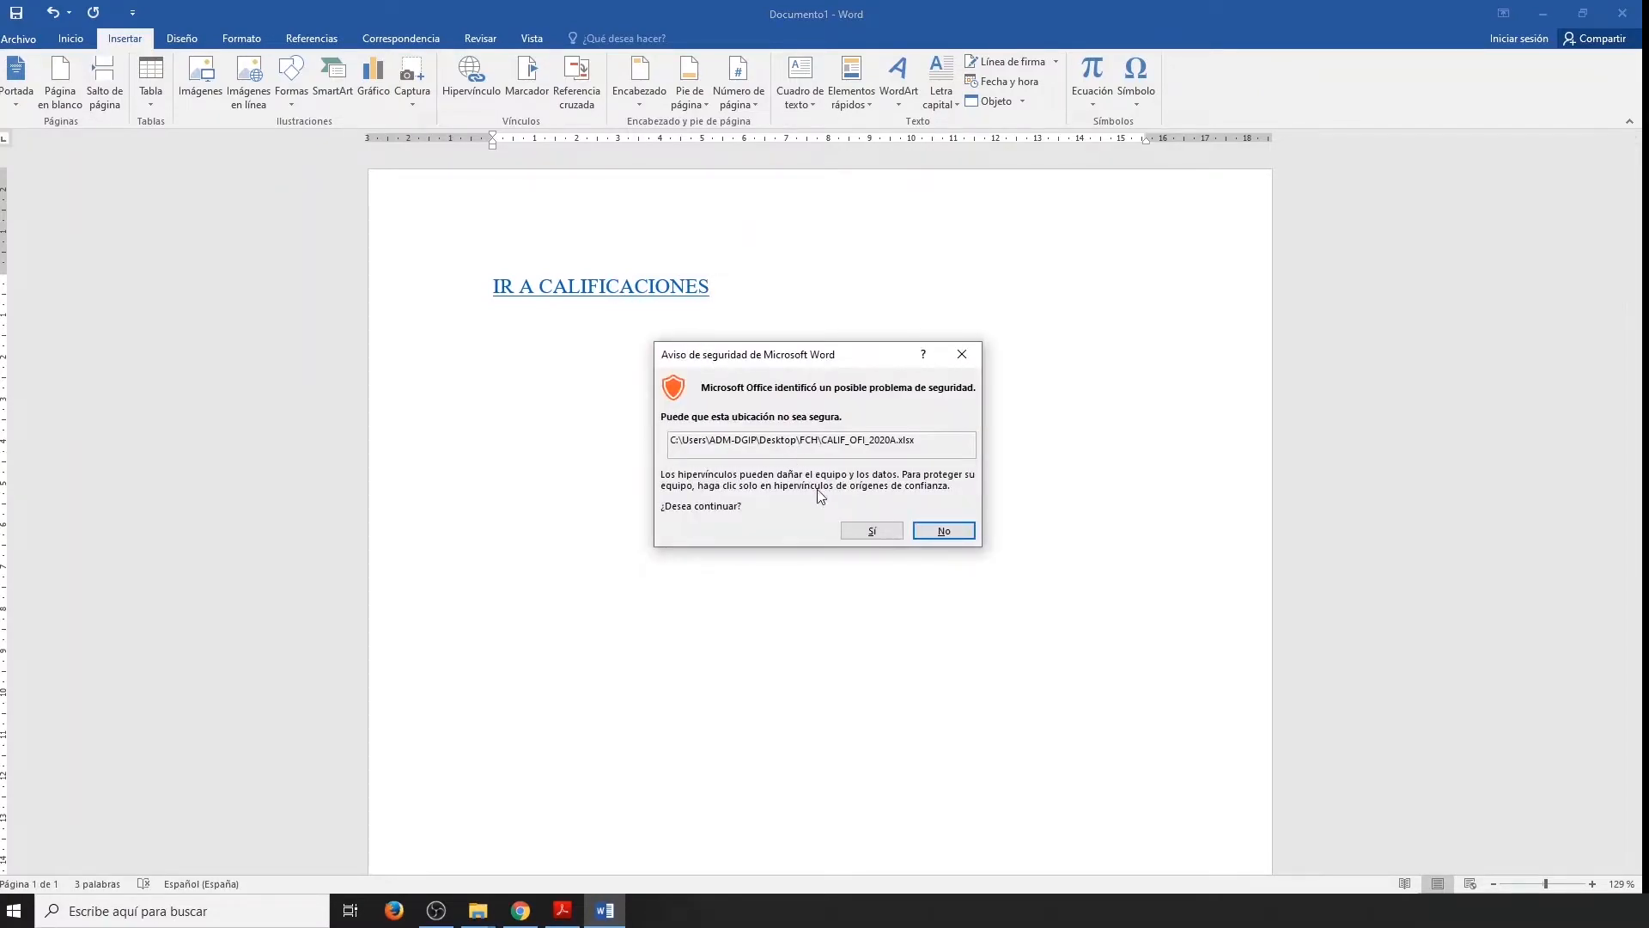
{"action": "left_click", "coordinate": [861, 531]}
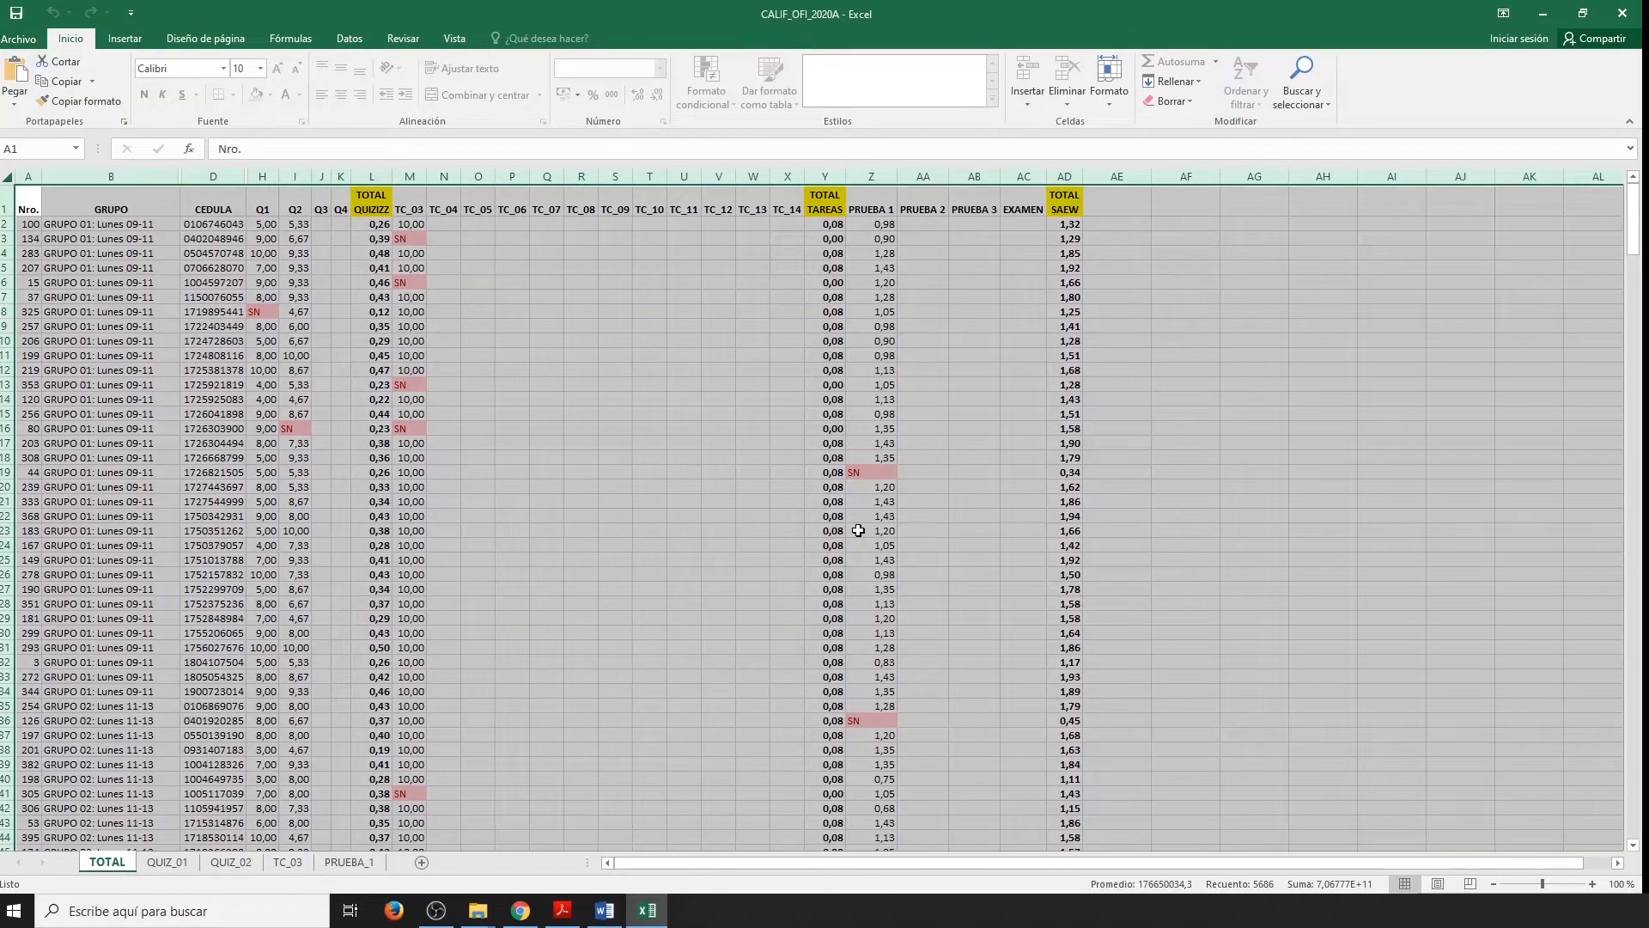
{"action": "left_click", "coordinate": [973, 473]}
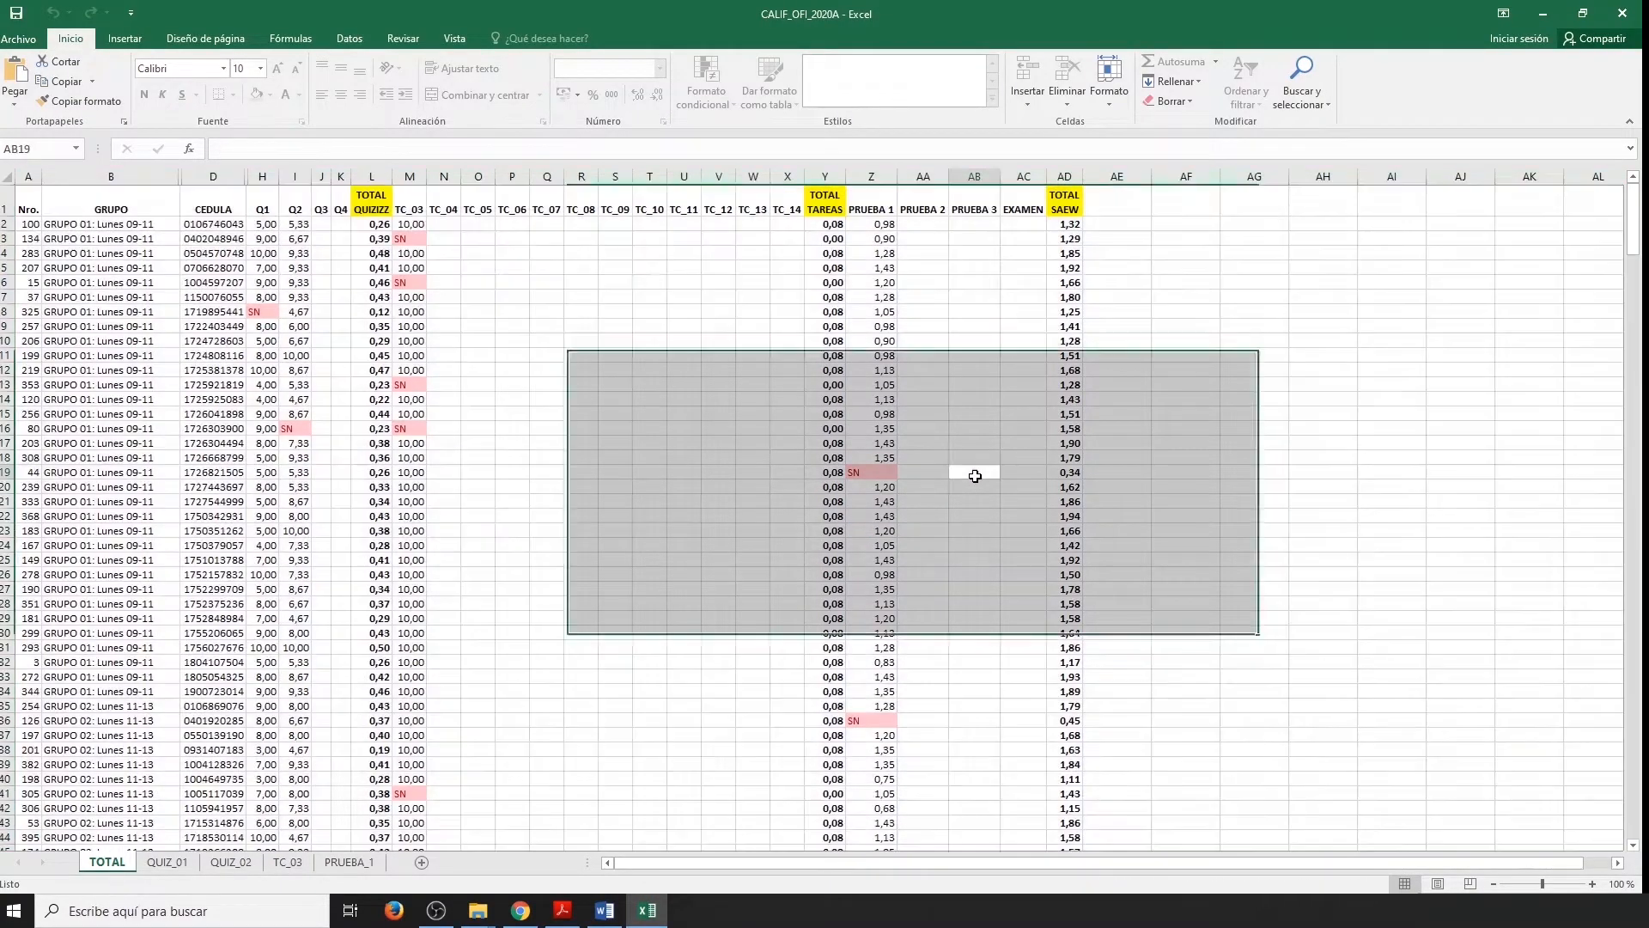
{"action": "key", "text": "alt+F4"}
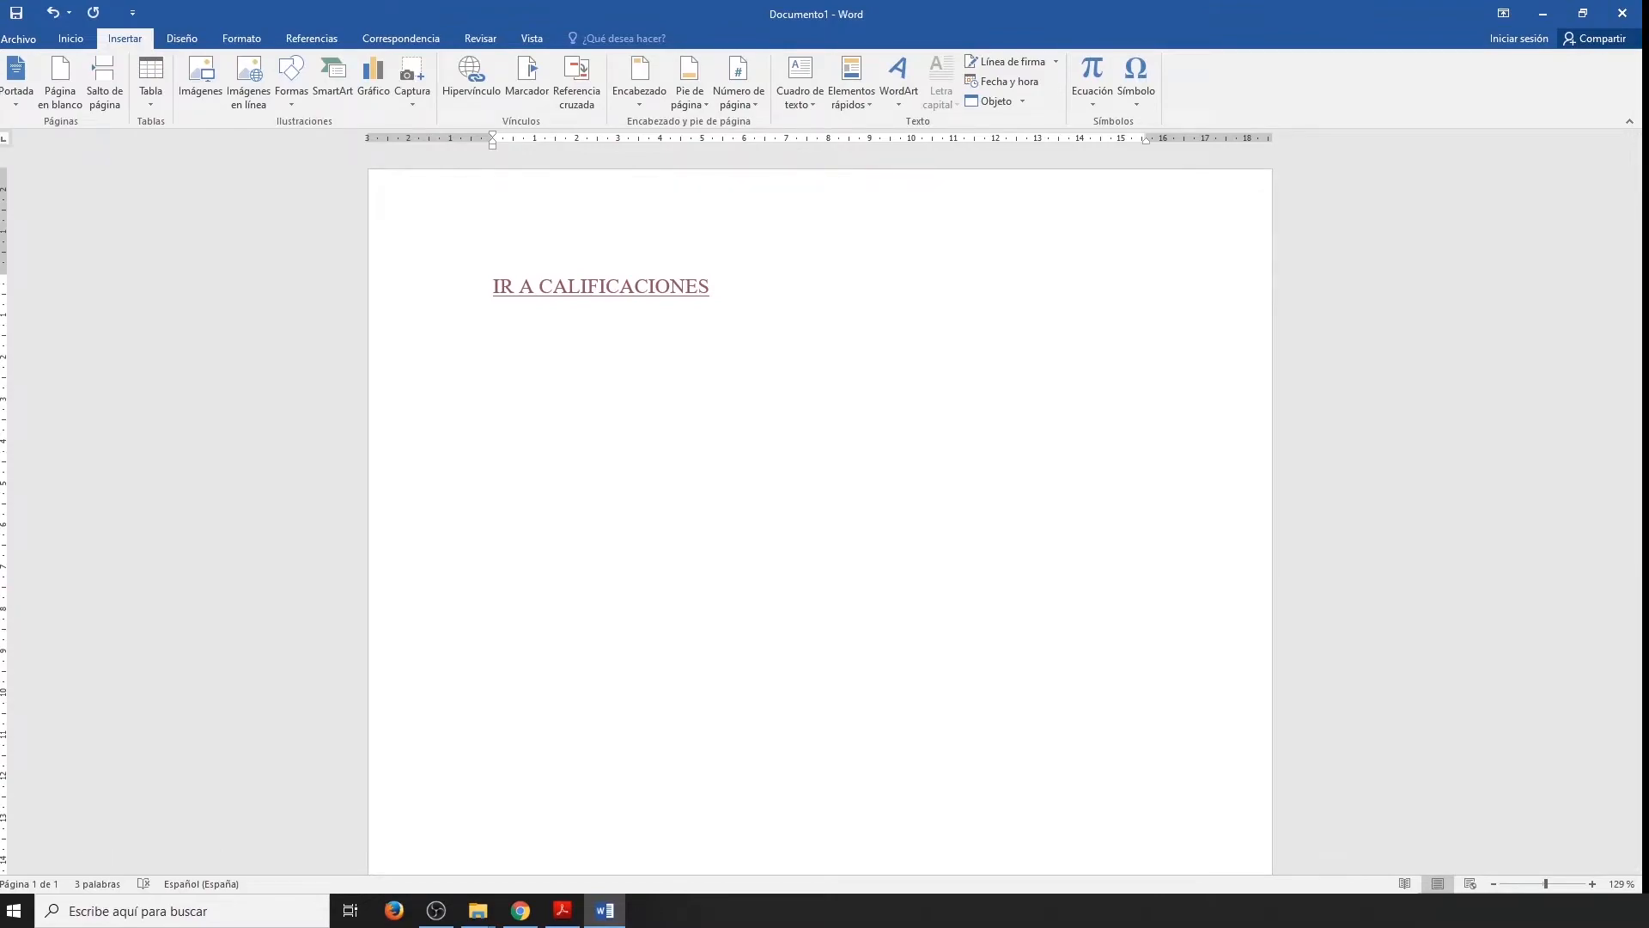
Write "IR A LA PÁGINA" on the line below the IR A CALIFICACIONES link.
{"action": "type", "text": "IR A LA PÁGINA"}
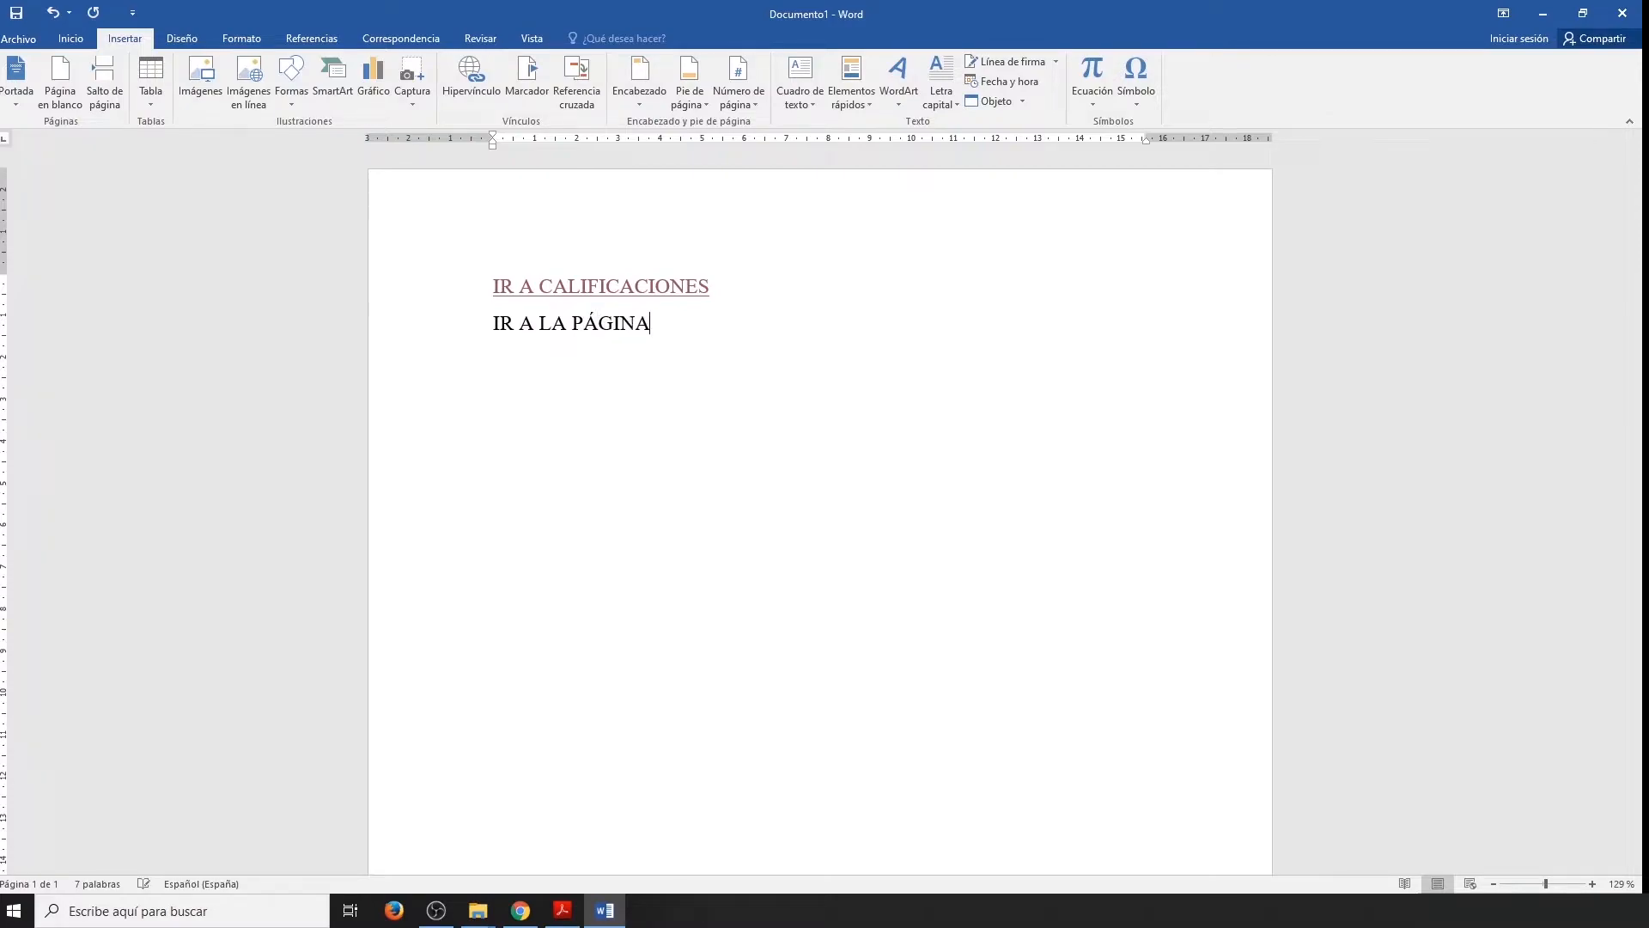
{"action": "type", "text": " EPN"}
{"action": "left_click_drag", "start_coordinate": [702, 324], "coordinate": [500, 336]}
{"action": "left_click", "coordinate": [476, 96]}
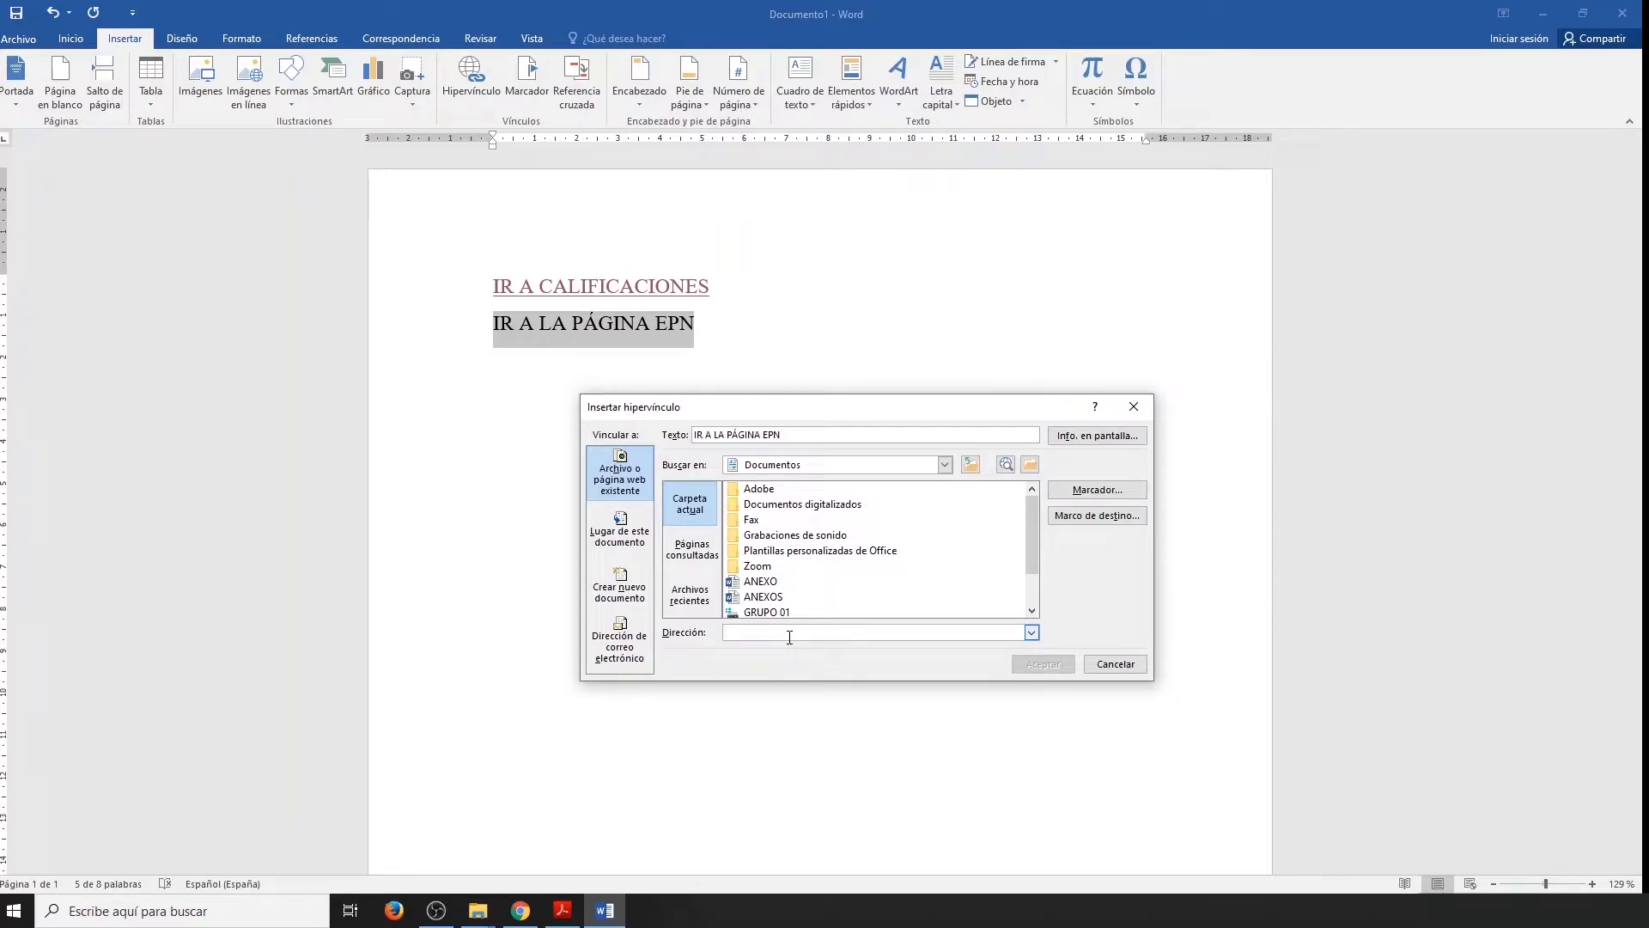
{"action": "type", "text": "www"}
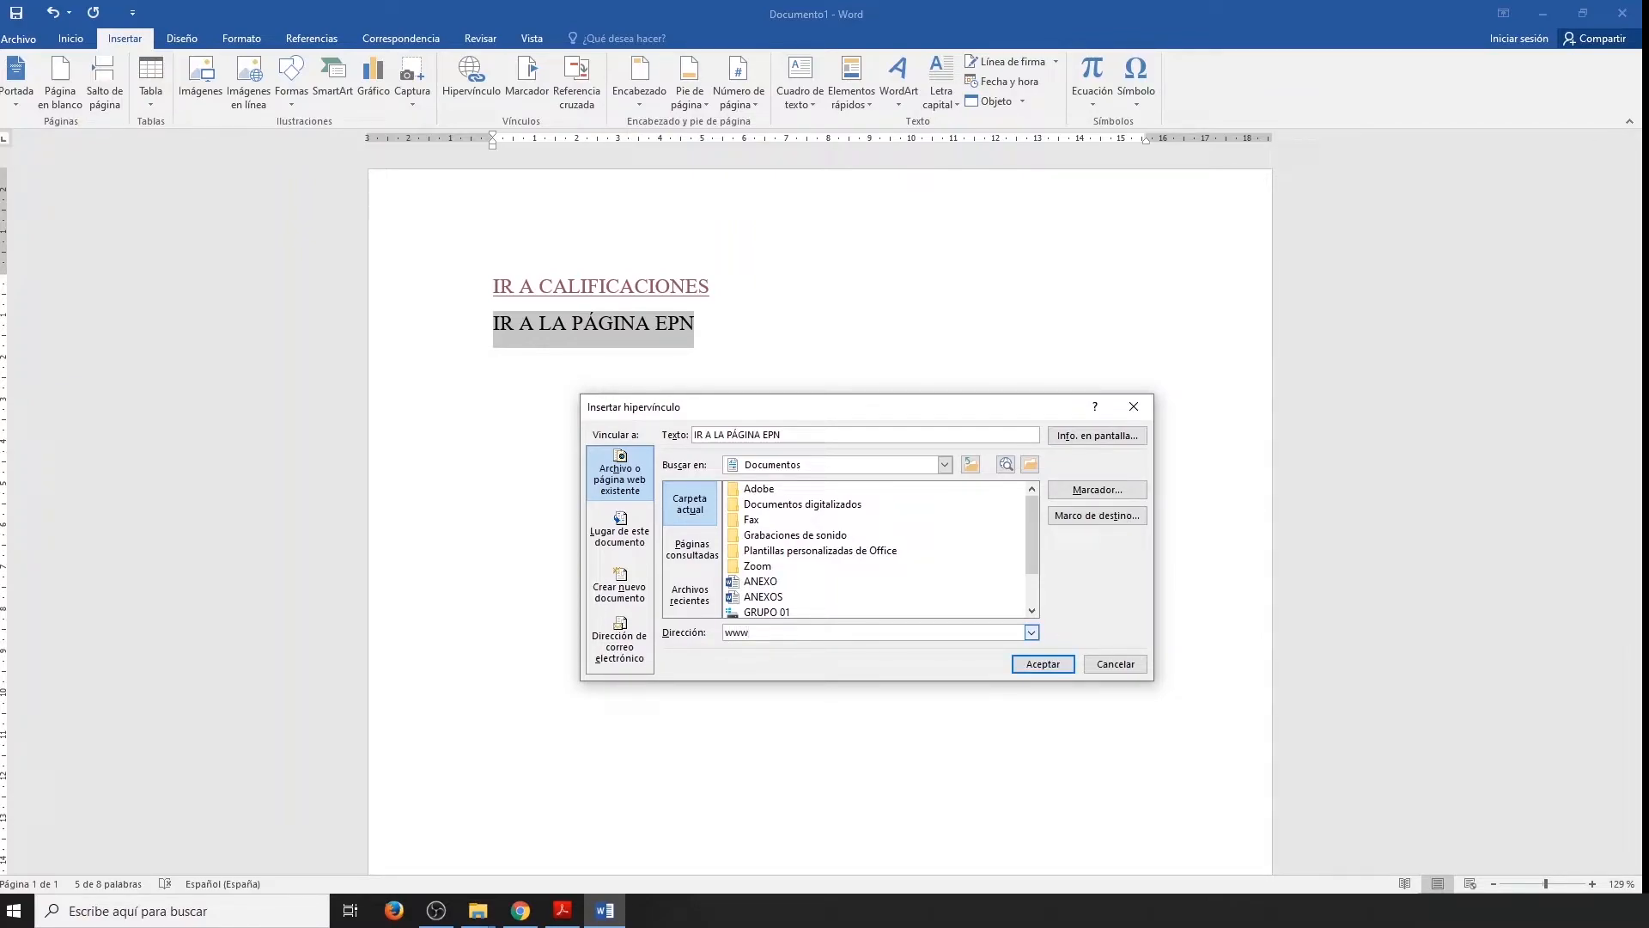
{"action": "type", "text": ".epn.edu.ec"}
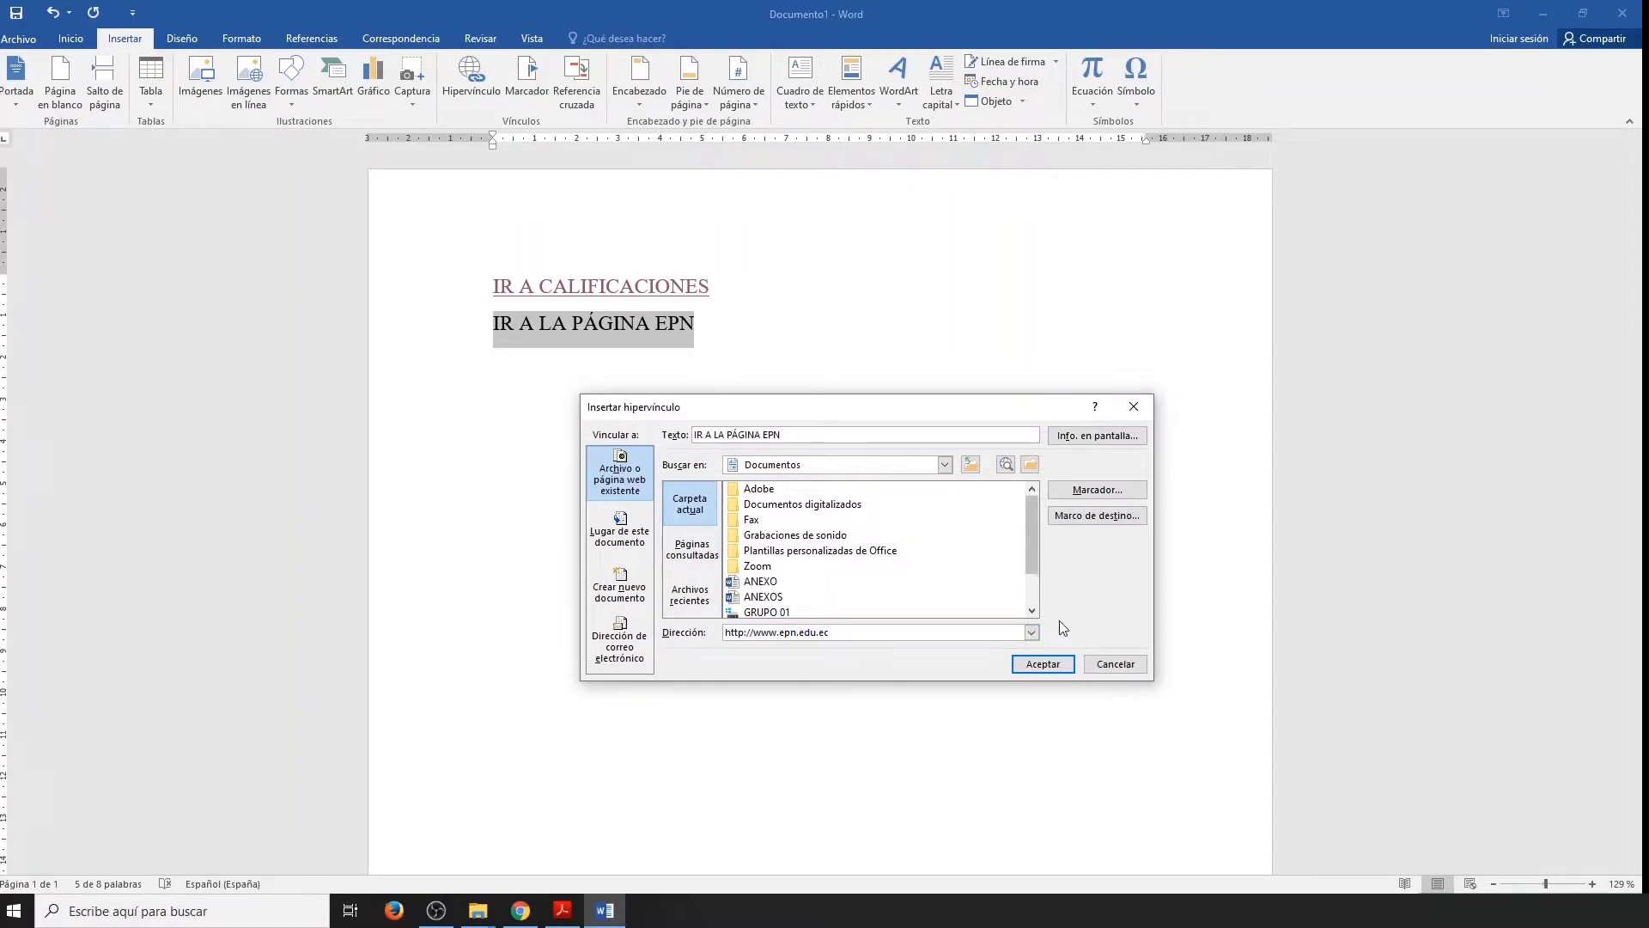
{"action": "left_click", "coordinate": [1047, 663]}
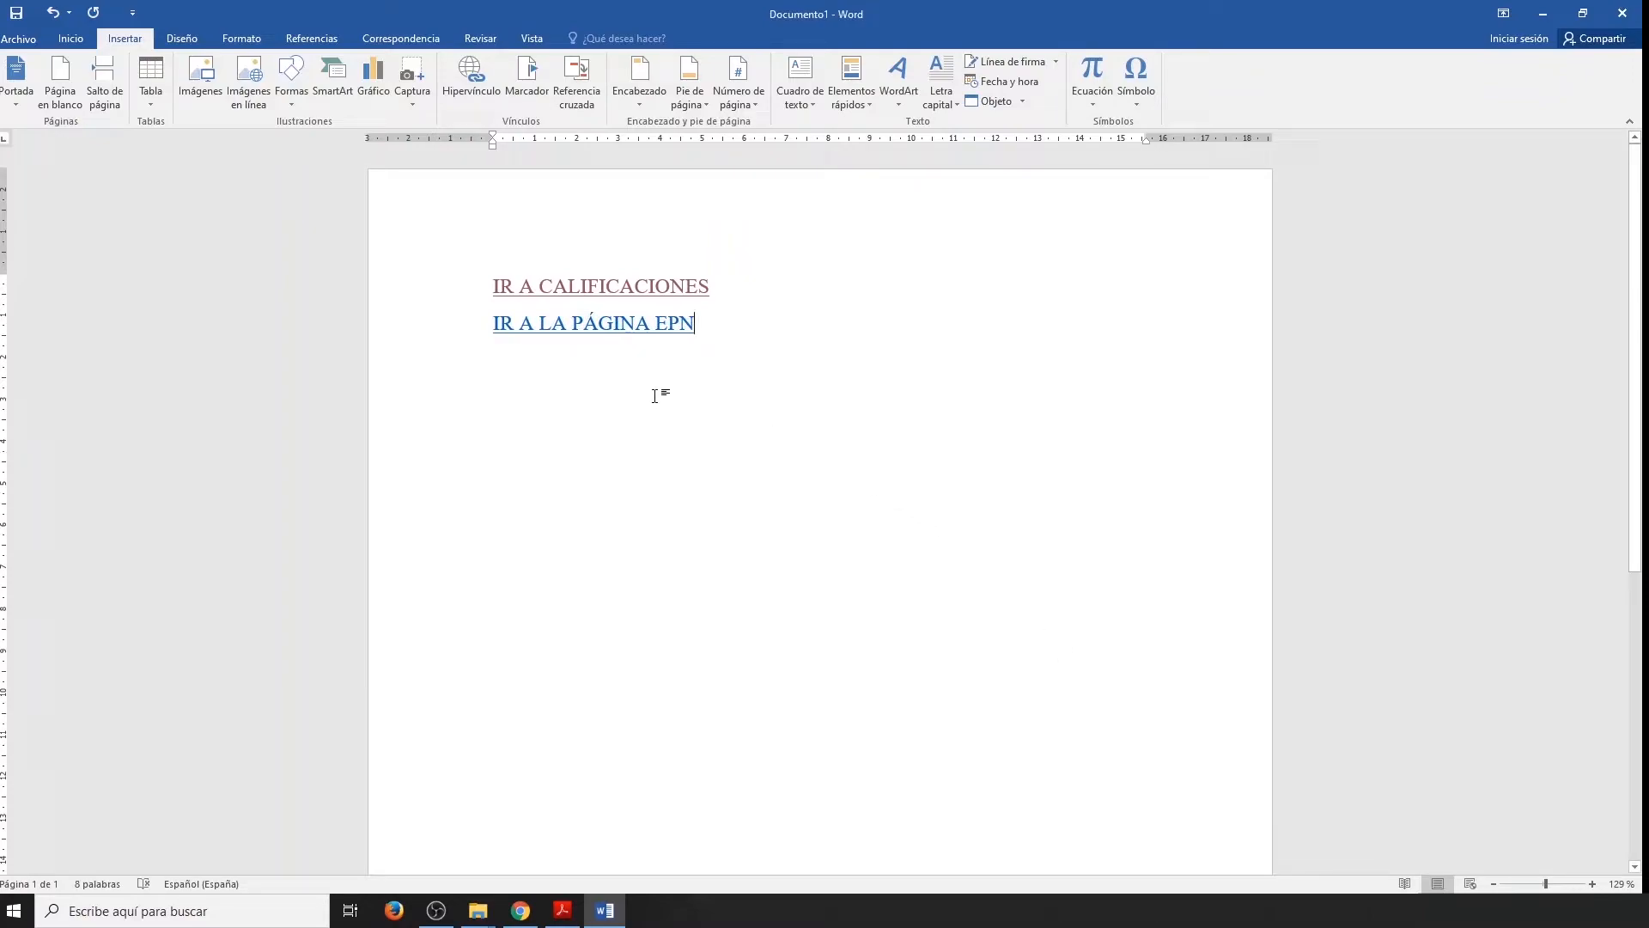
Follow the IR A LA PÁGINA EPN hyperlink to check the linked website, and close the browser.
{"action": "left_click", "coordinate": [609, 329], "text": "ctrl"}
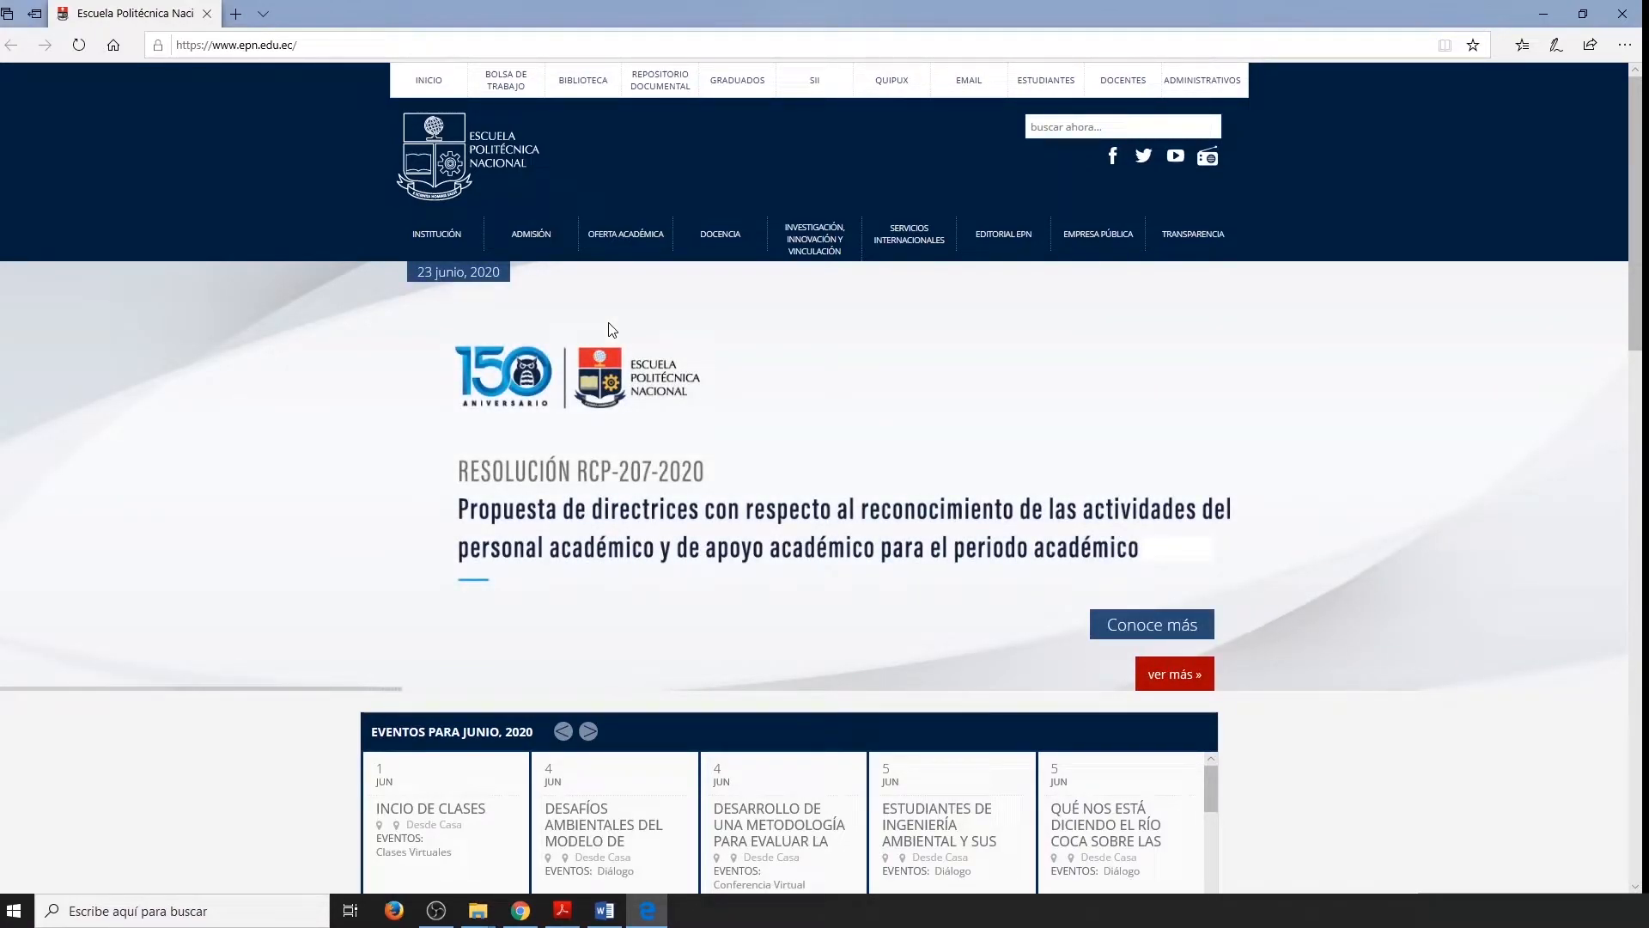
{"action": "left_click", "coordinate": [1615, 17]}
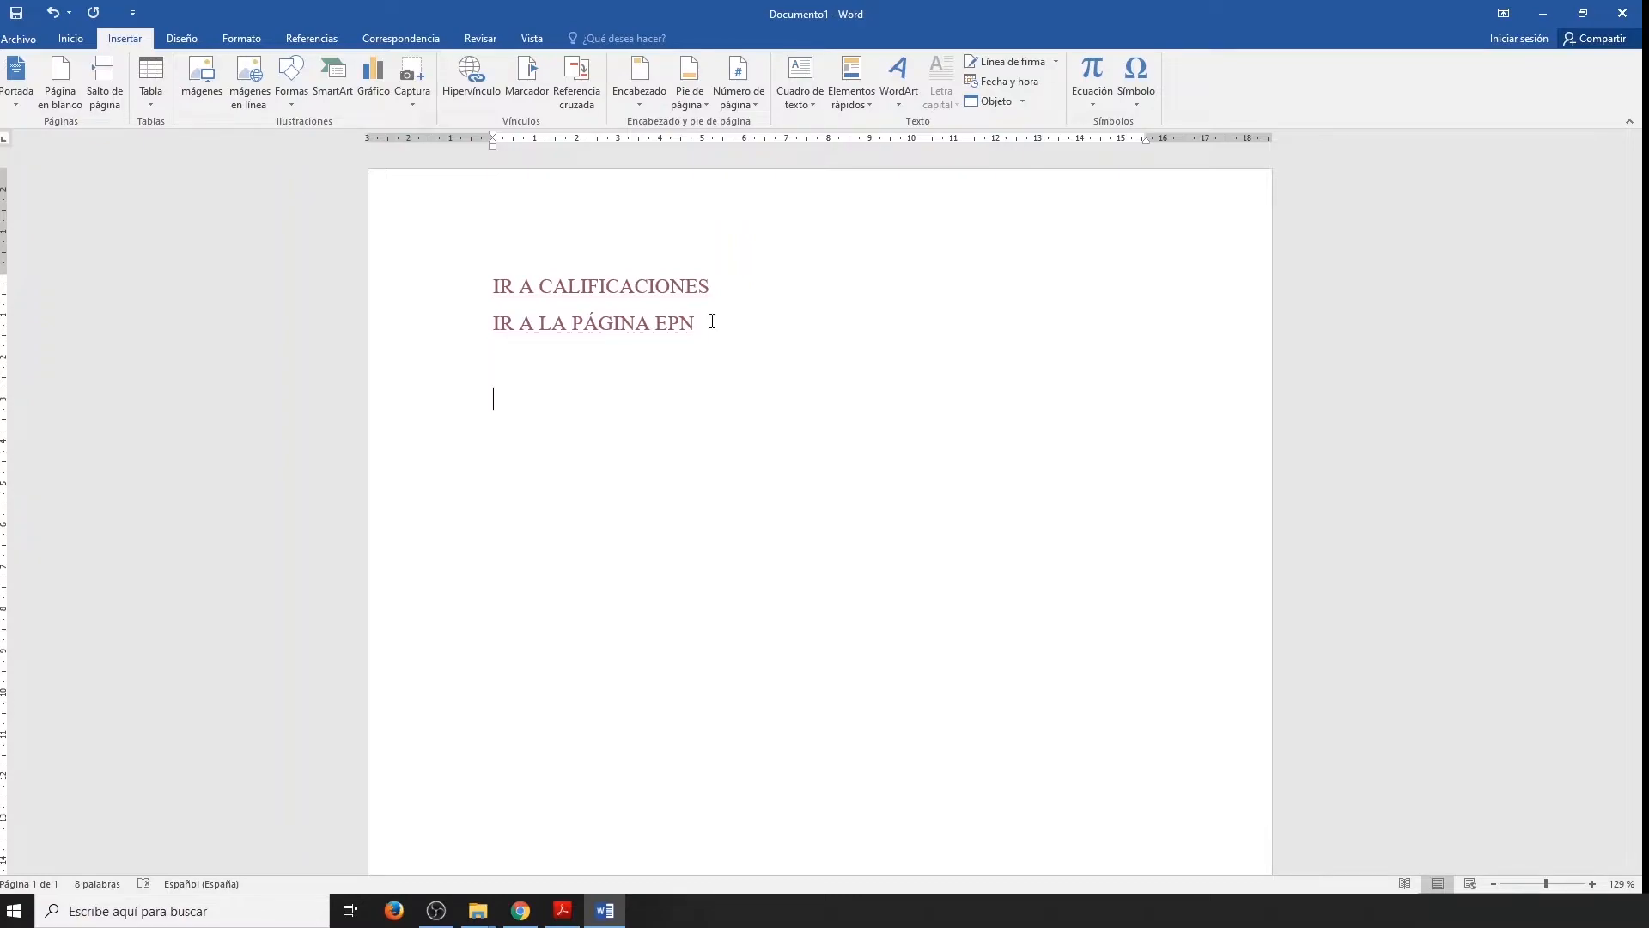
Generate sample text with =rand(10,5) below the links, leaving an empty line under IR A LA PÁGINA EPN.
{"action": "type", "text": "=rand(10,5"}
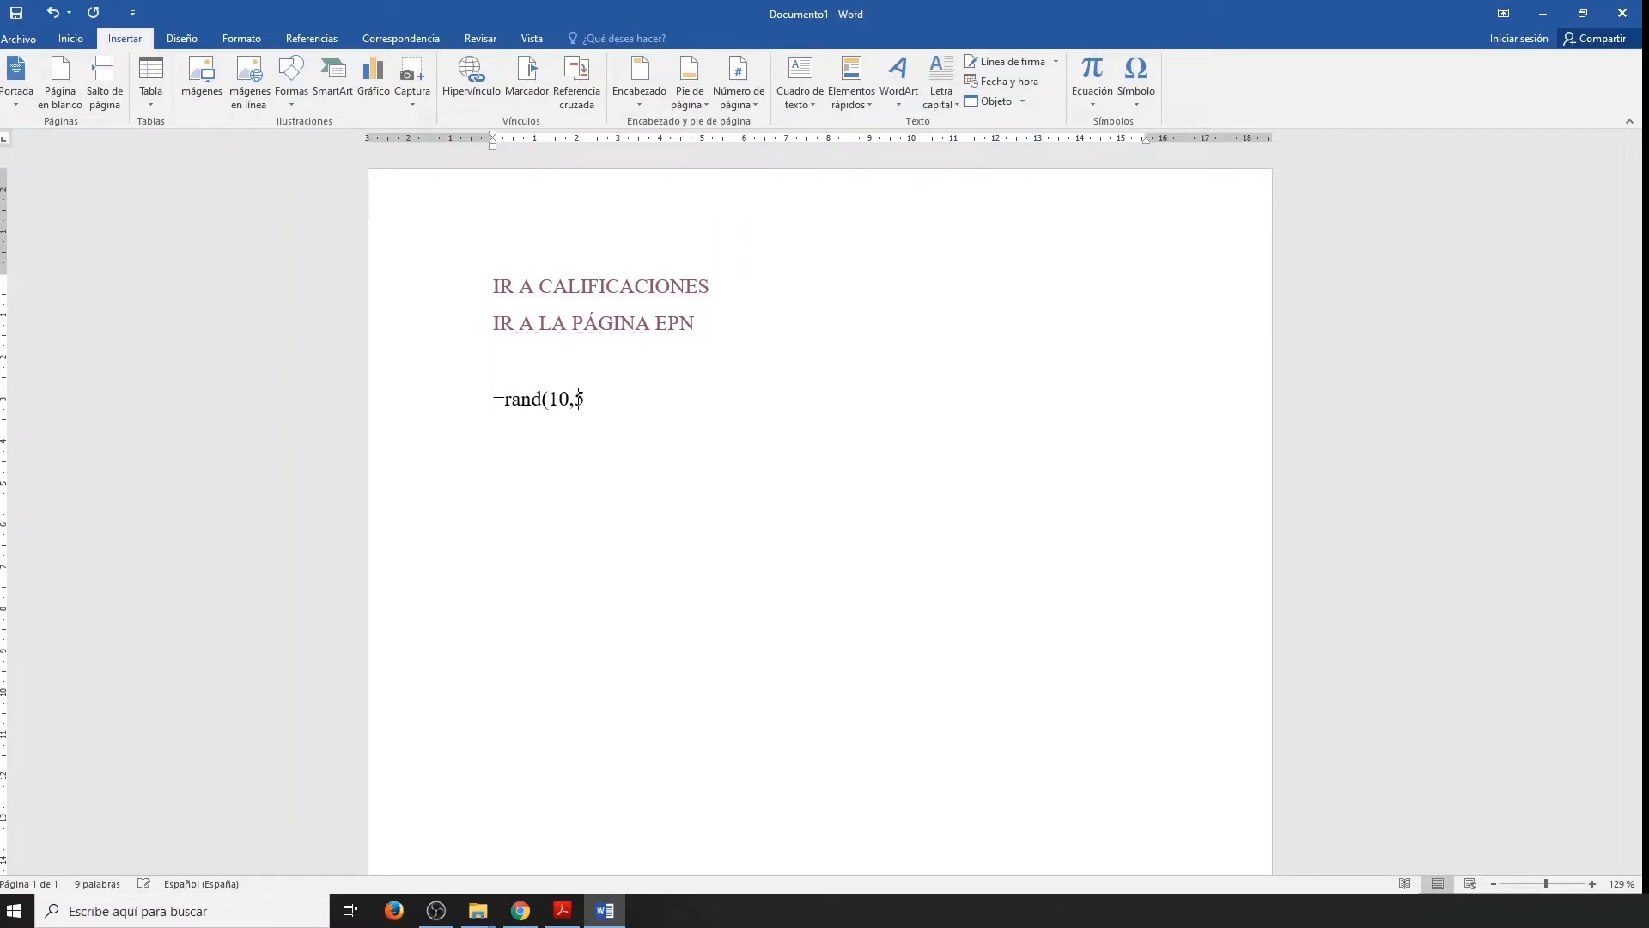
{"action": "type", "text": ")"}
{"action": "key", "text": "Return"}
Write "IR A FIN" on the empty line between the IR A LA PÁGINA EPN link and the sample text.
{"action": "scroll", "coordinate": [694, 705], "scroll_direction": "up", "scroll_amount": 1}
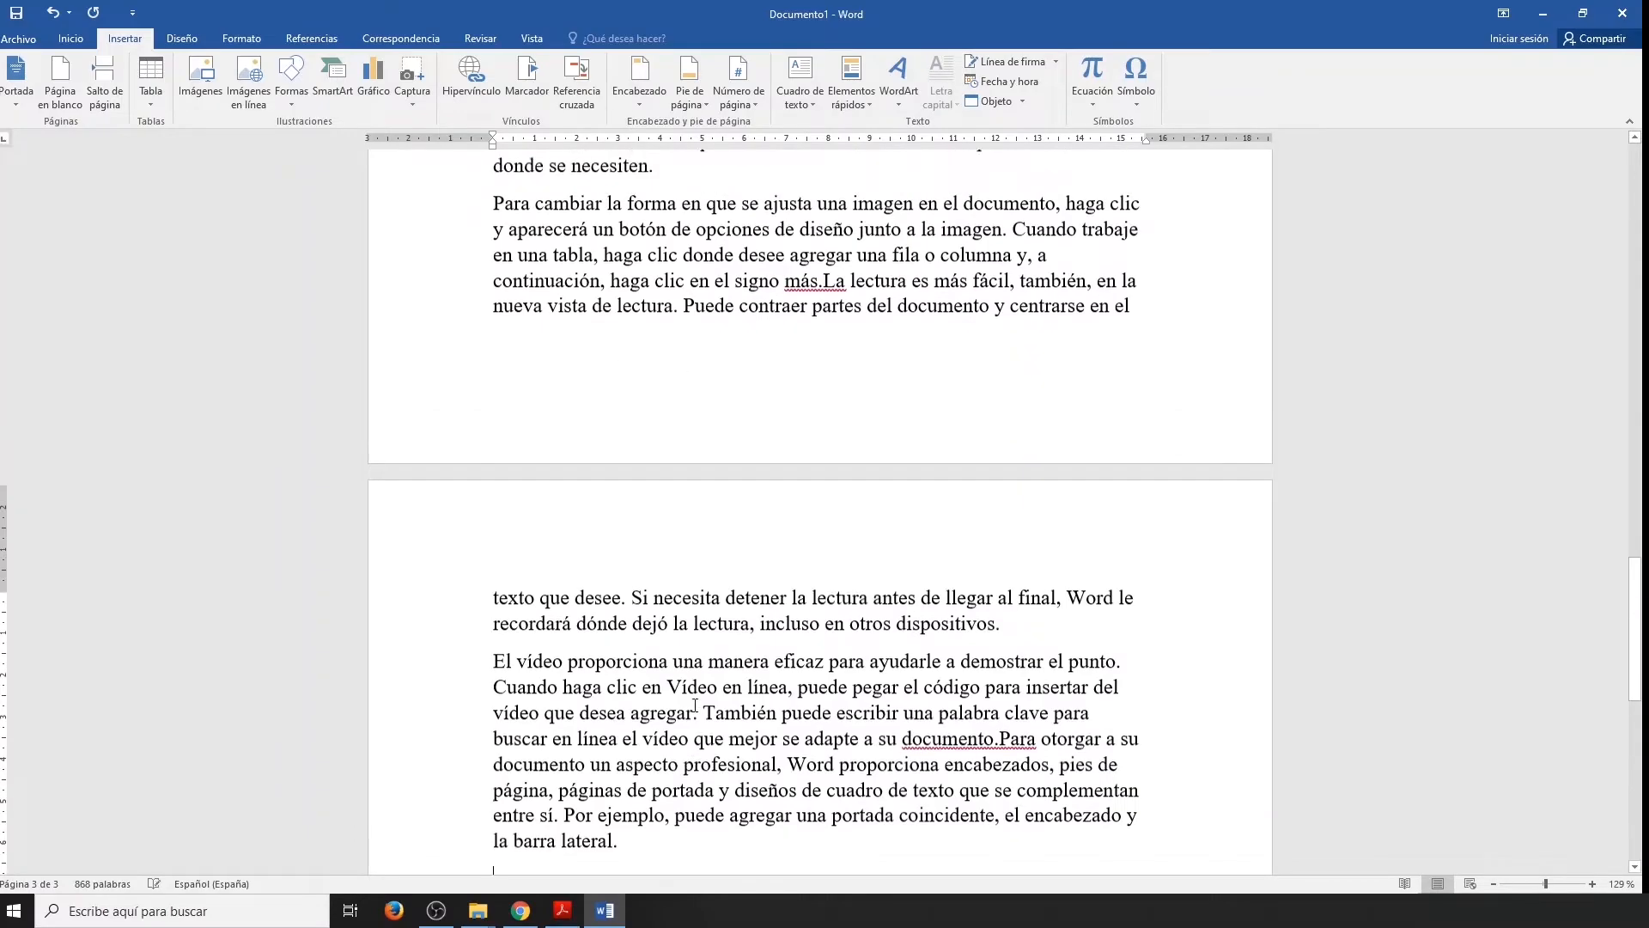
{"action": "scroll", "coordinate": [695, 705], "scroll_direction": "down", "scroll_amount": 5}
{"action": "left_click", "coordinate": [543, 358]}
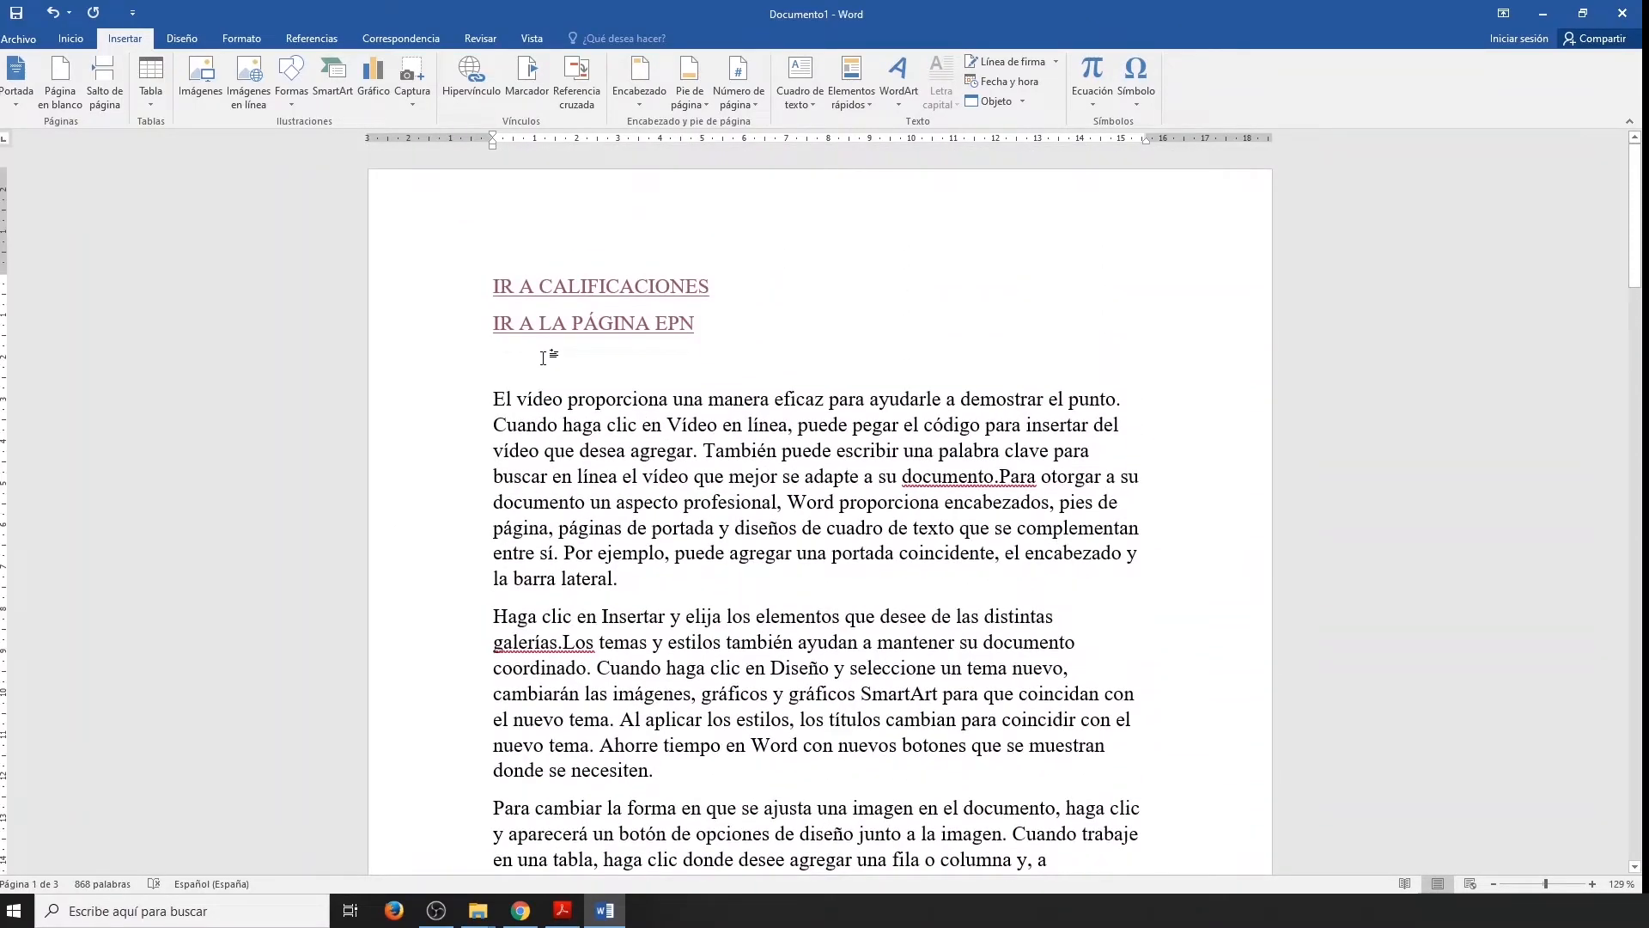
{"action": "type", "text": "IR"}
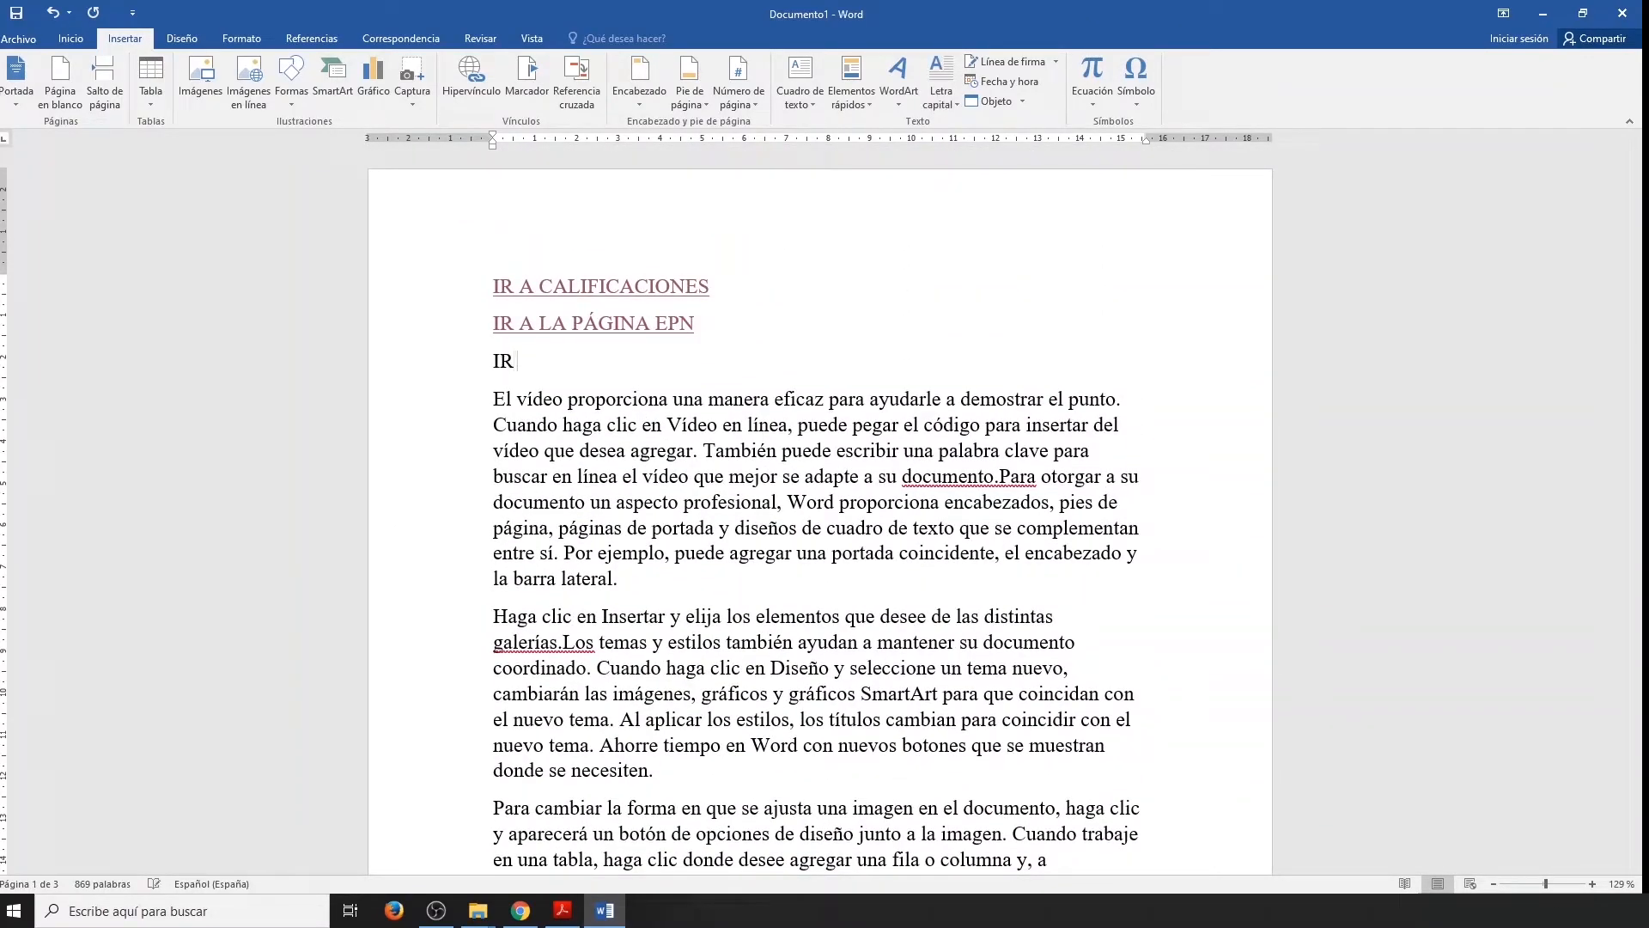
{"action": "type", "text": " A FIN"}
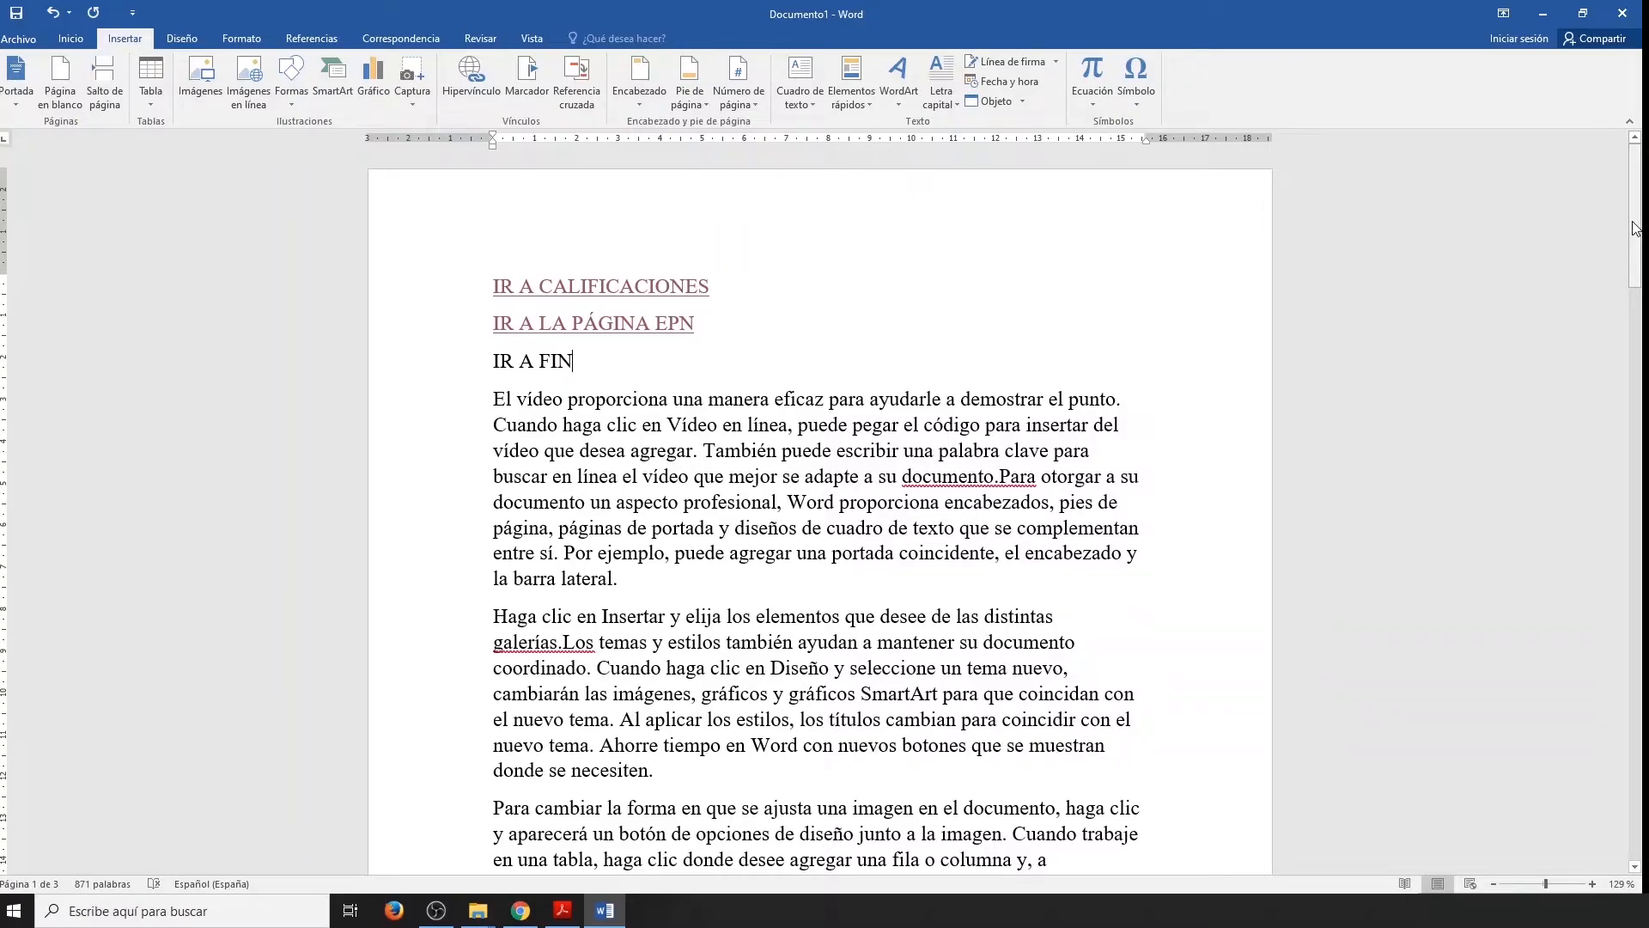
Add a bookmark named FINAL to the words "barra lateral" at the end of the document's last paragraph.
{"action": "left_click_drag", "start_coordinate": [1635, 228], "coordinate": [1637, 683]}
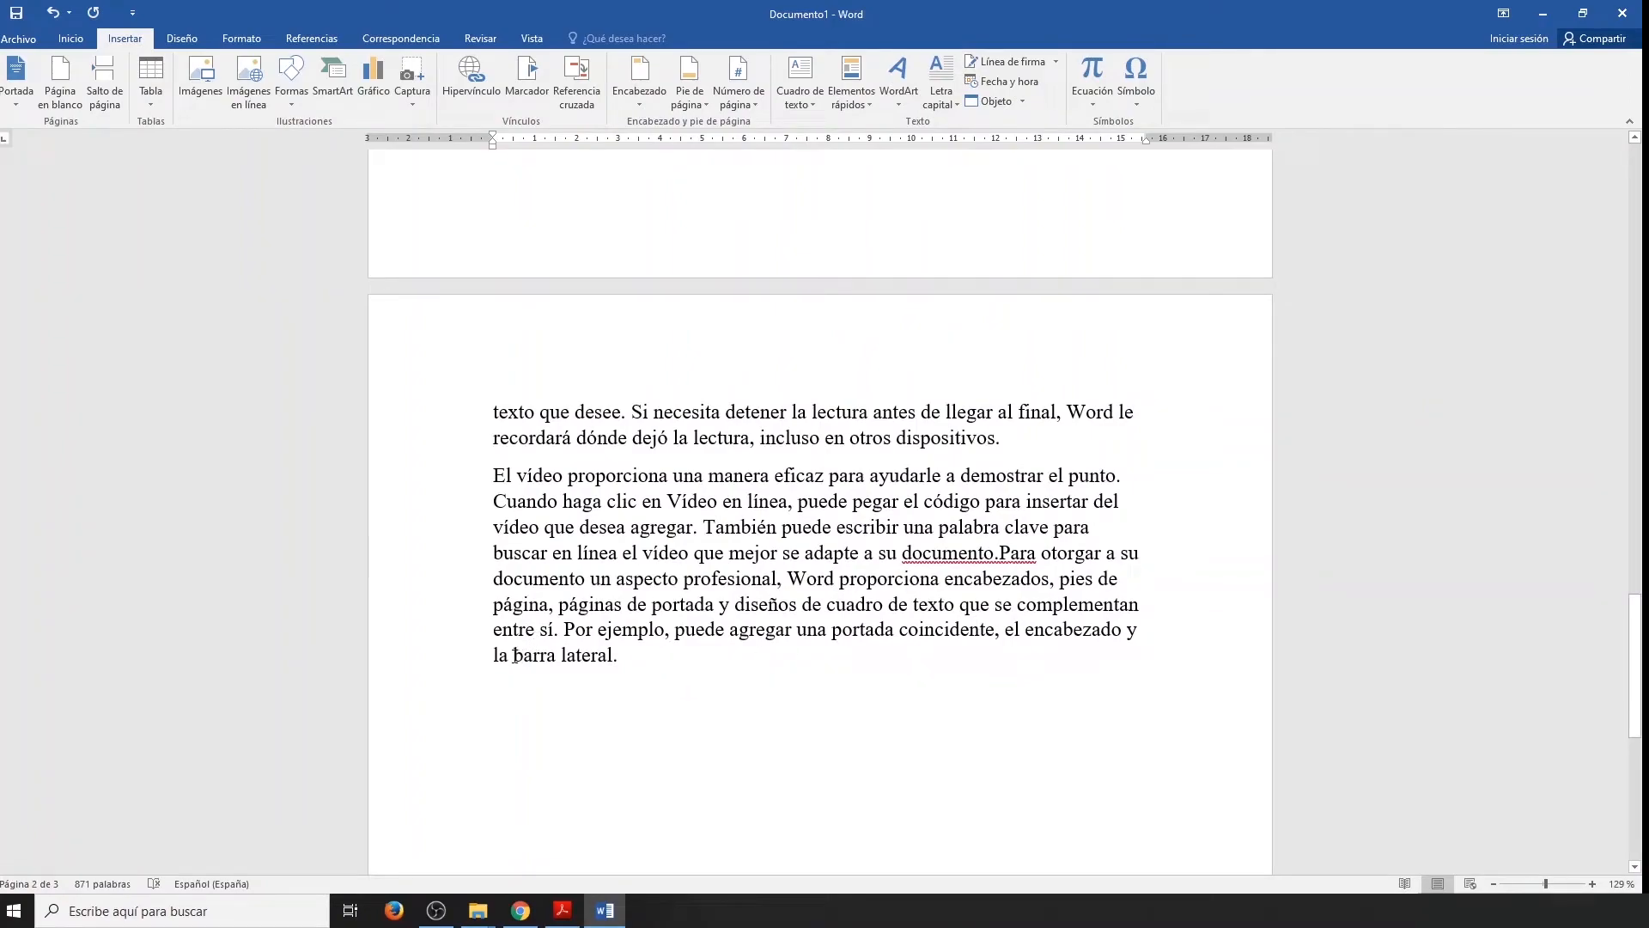
{"action": "left_click_drag", "start_coordinate": [513, 657], "coordinate": [599, 665]}
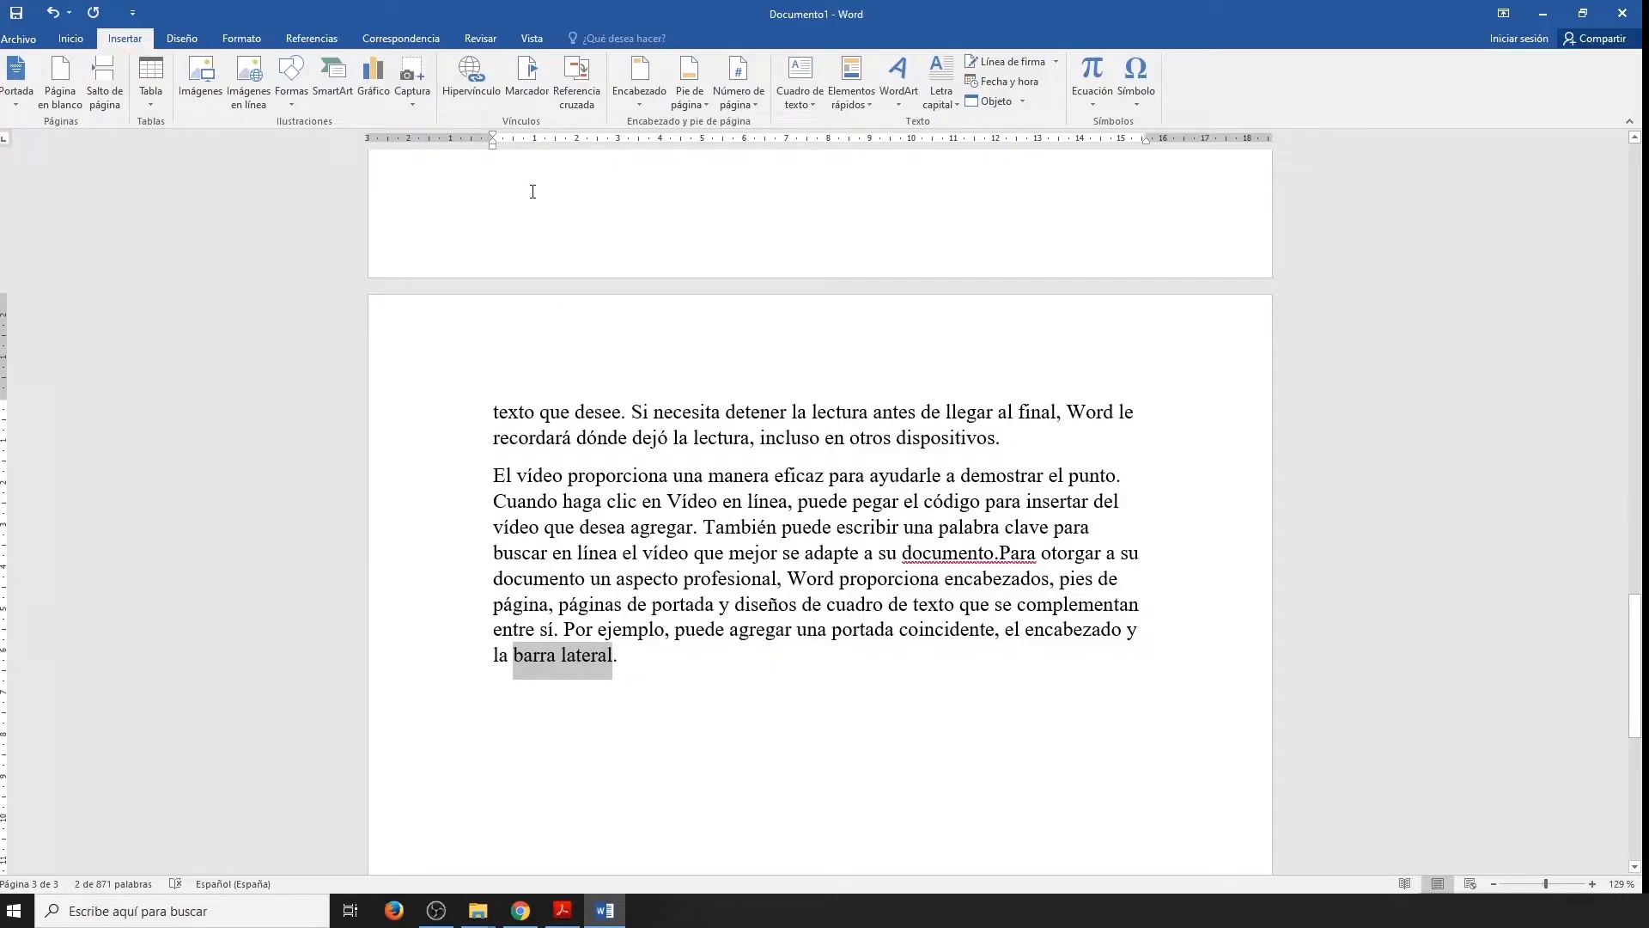
{"action": "left_click", "coordinate": [526, 89]}
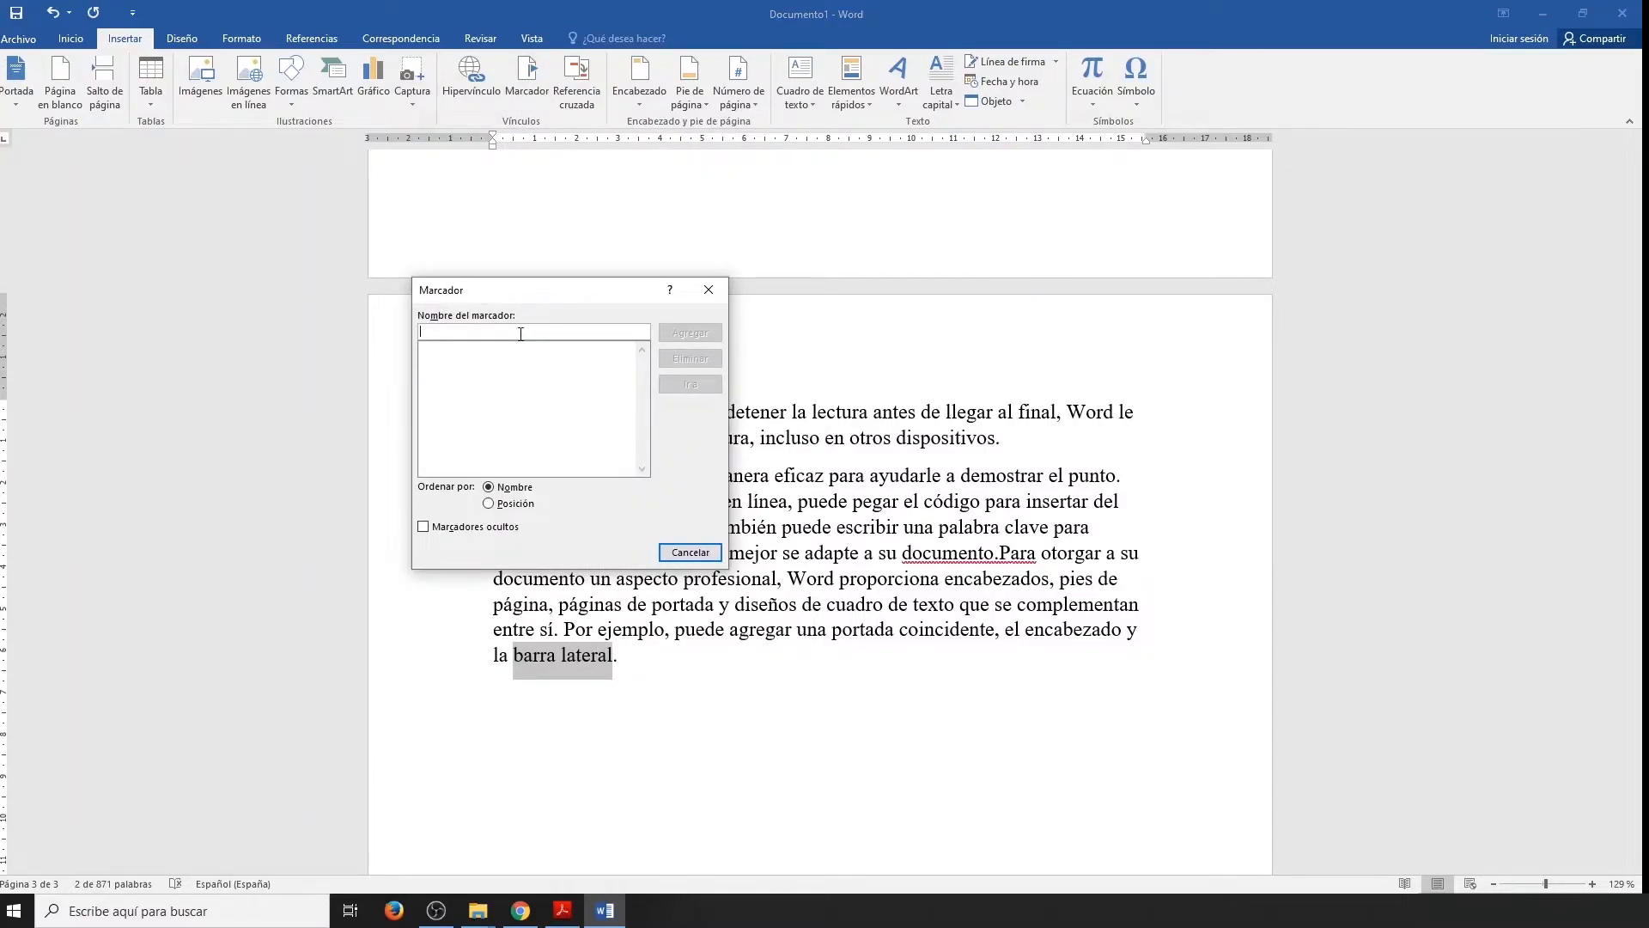
{"action": "type", "text": "FINAL"}
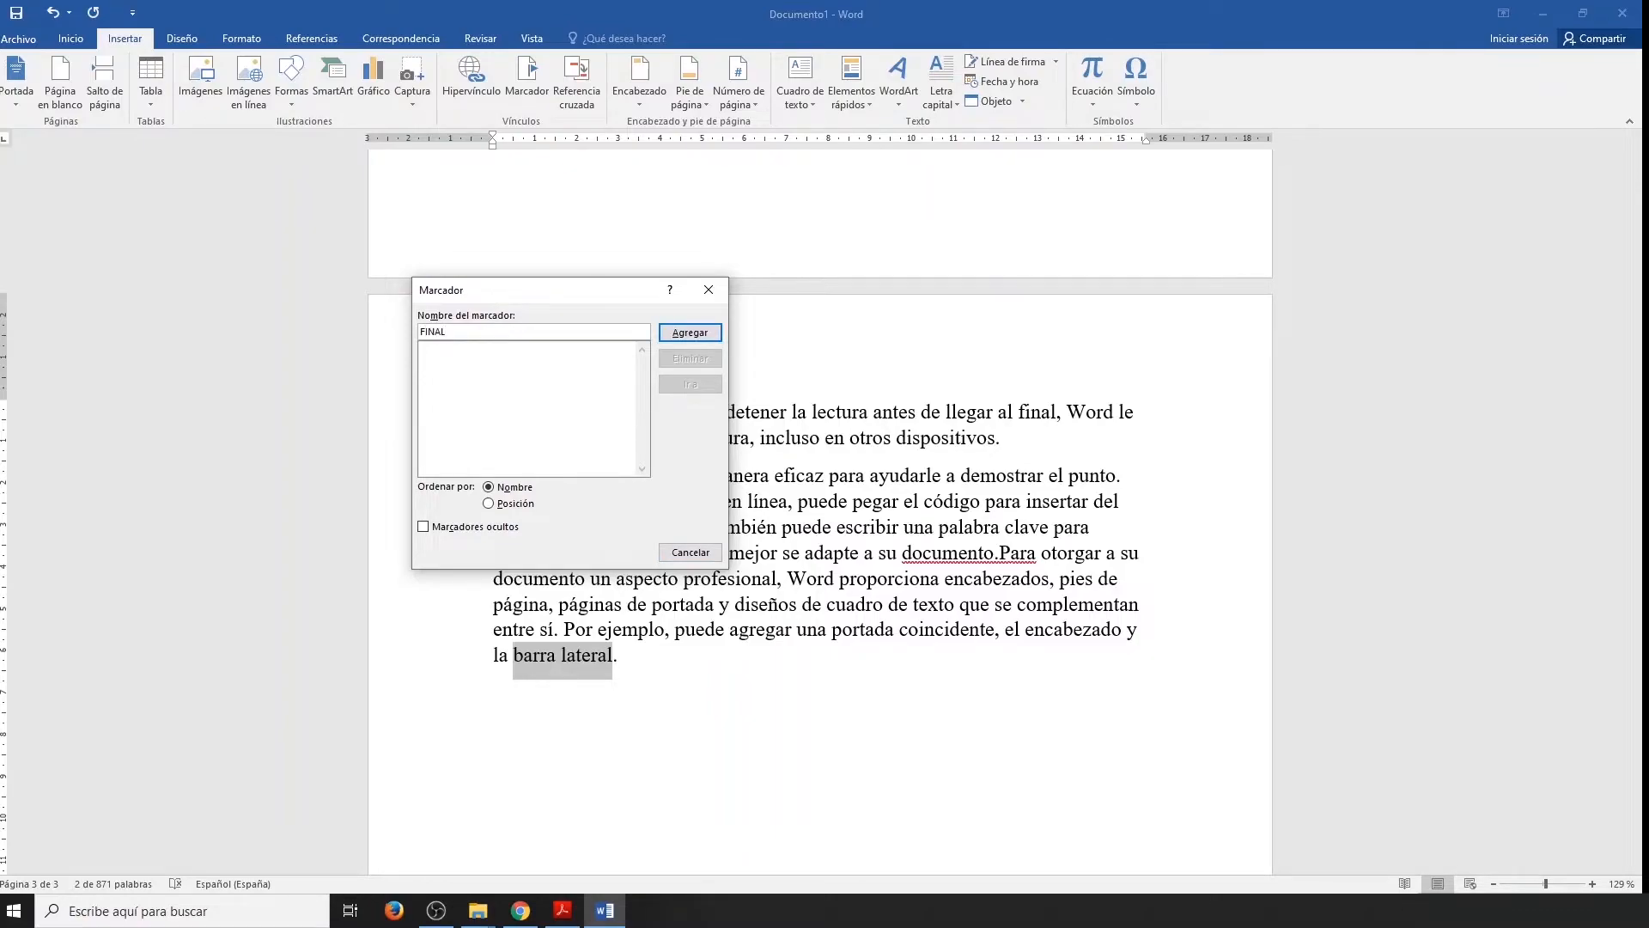
{"action": "left_click", "coordinate": [682, 335]}
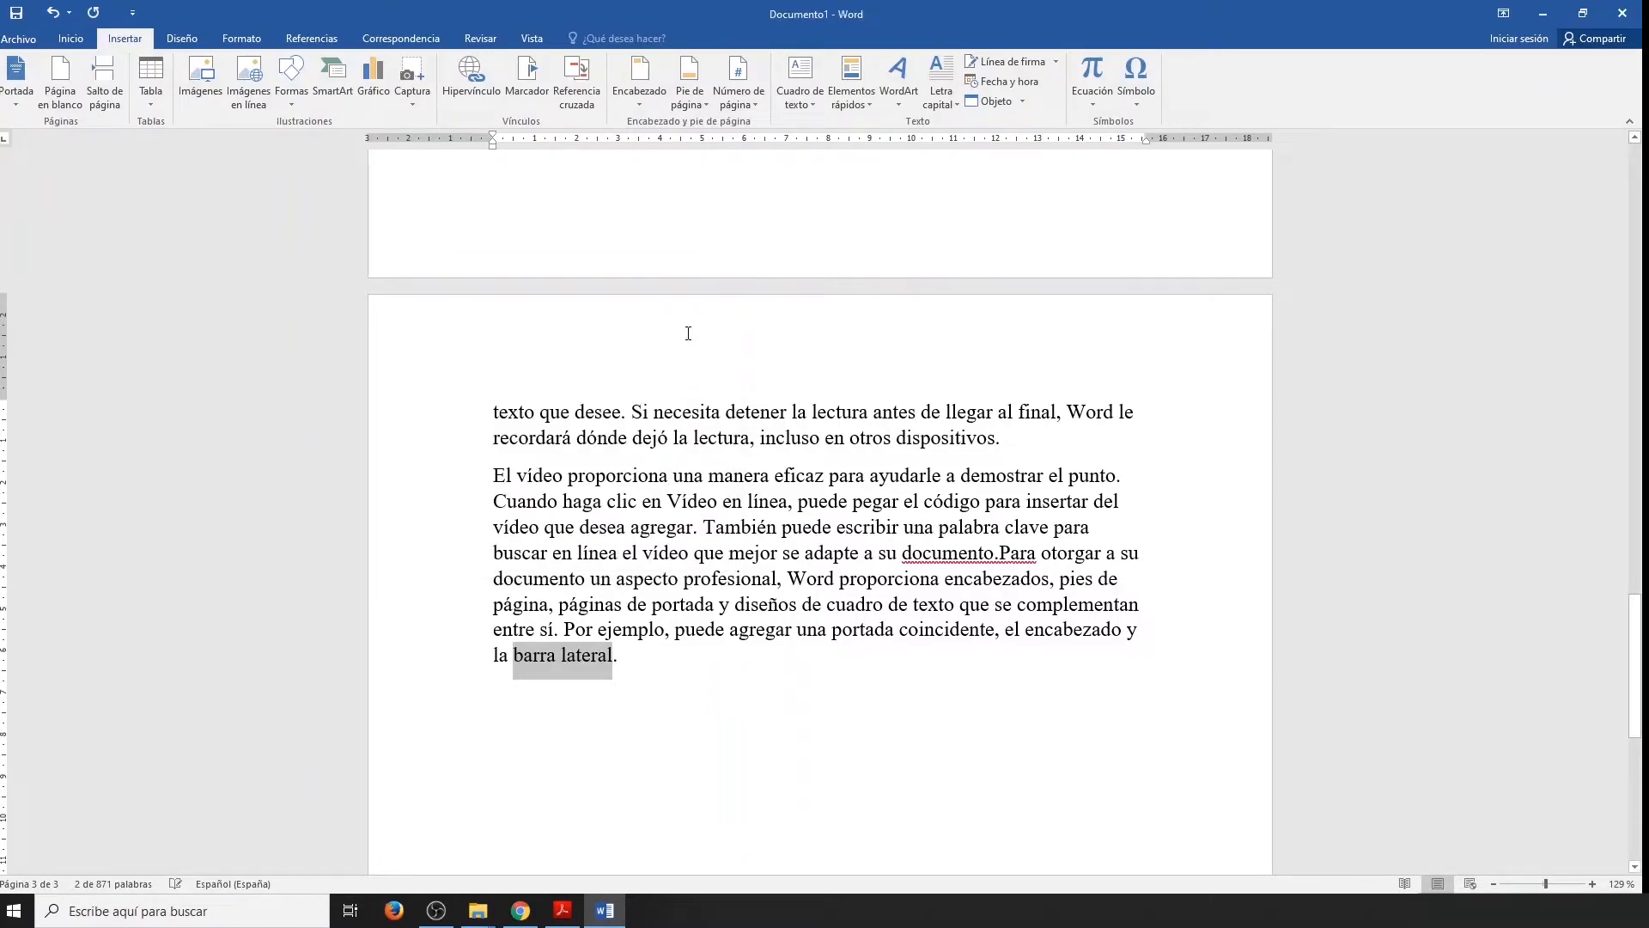
{"action": "left_click", "coordinate": [665, 654]}
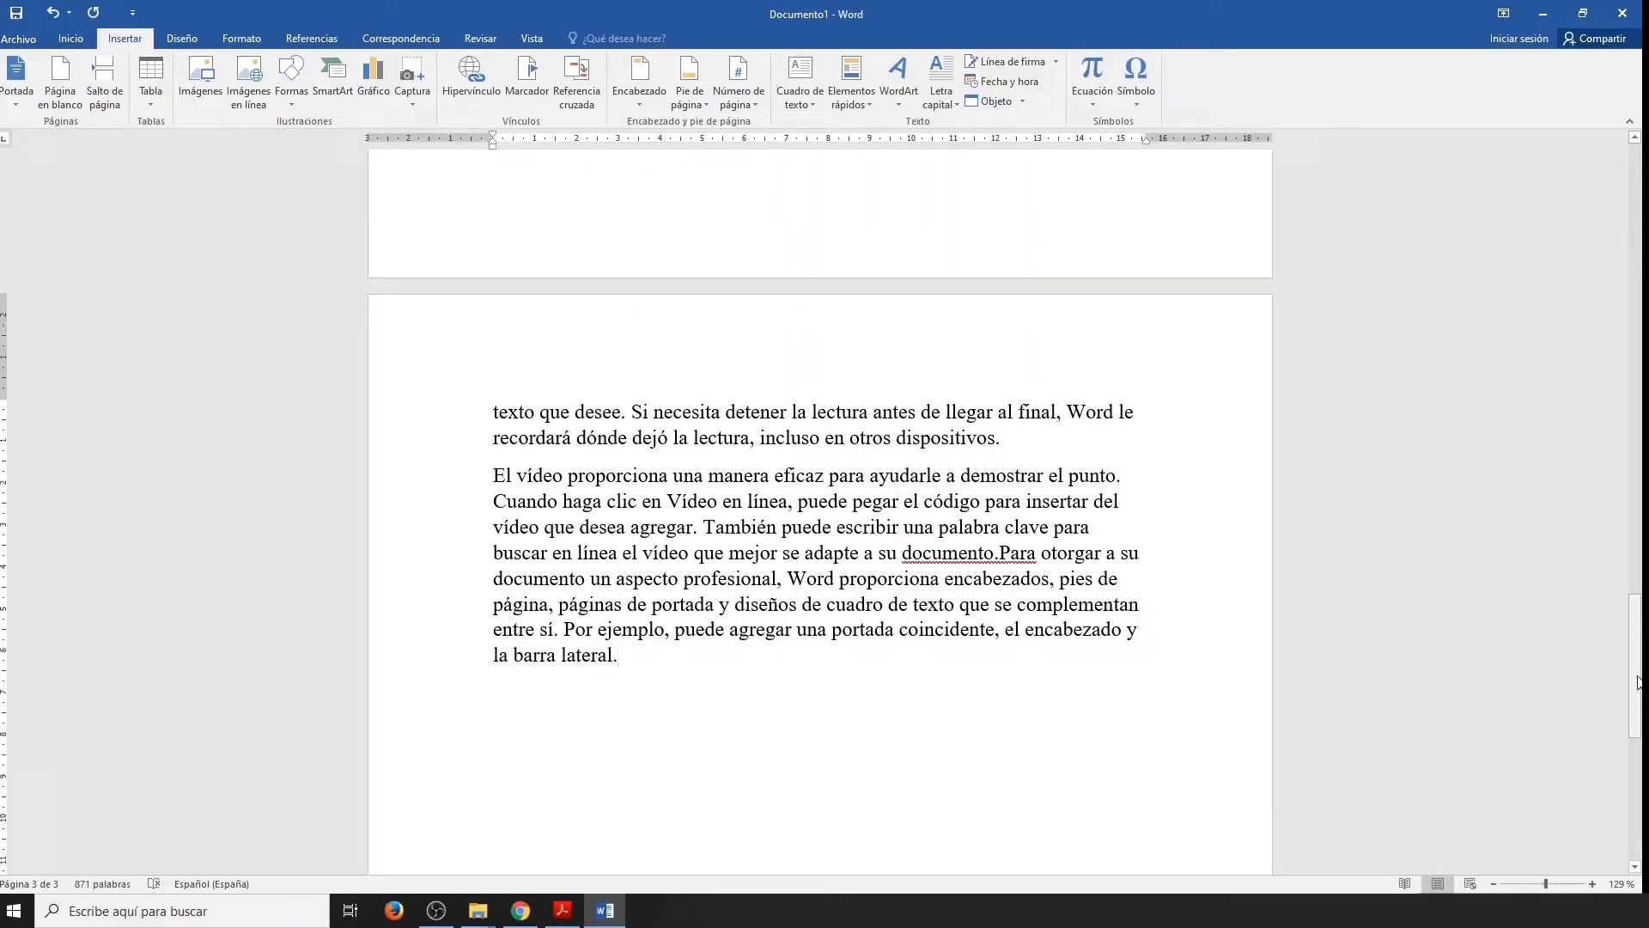
Link the "IR A FIN" text to the FINAL bookmark in this document and follow the link to test it.
{"action": "left_click_drag", "start_coordinate": [1639, 682], "coordinate": [1638, 215]}
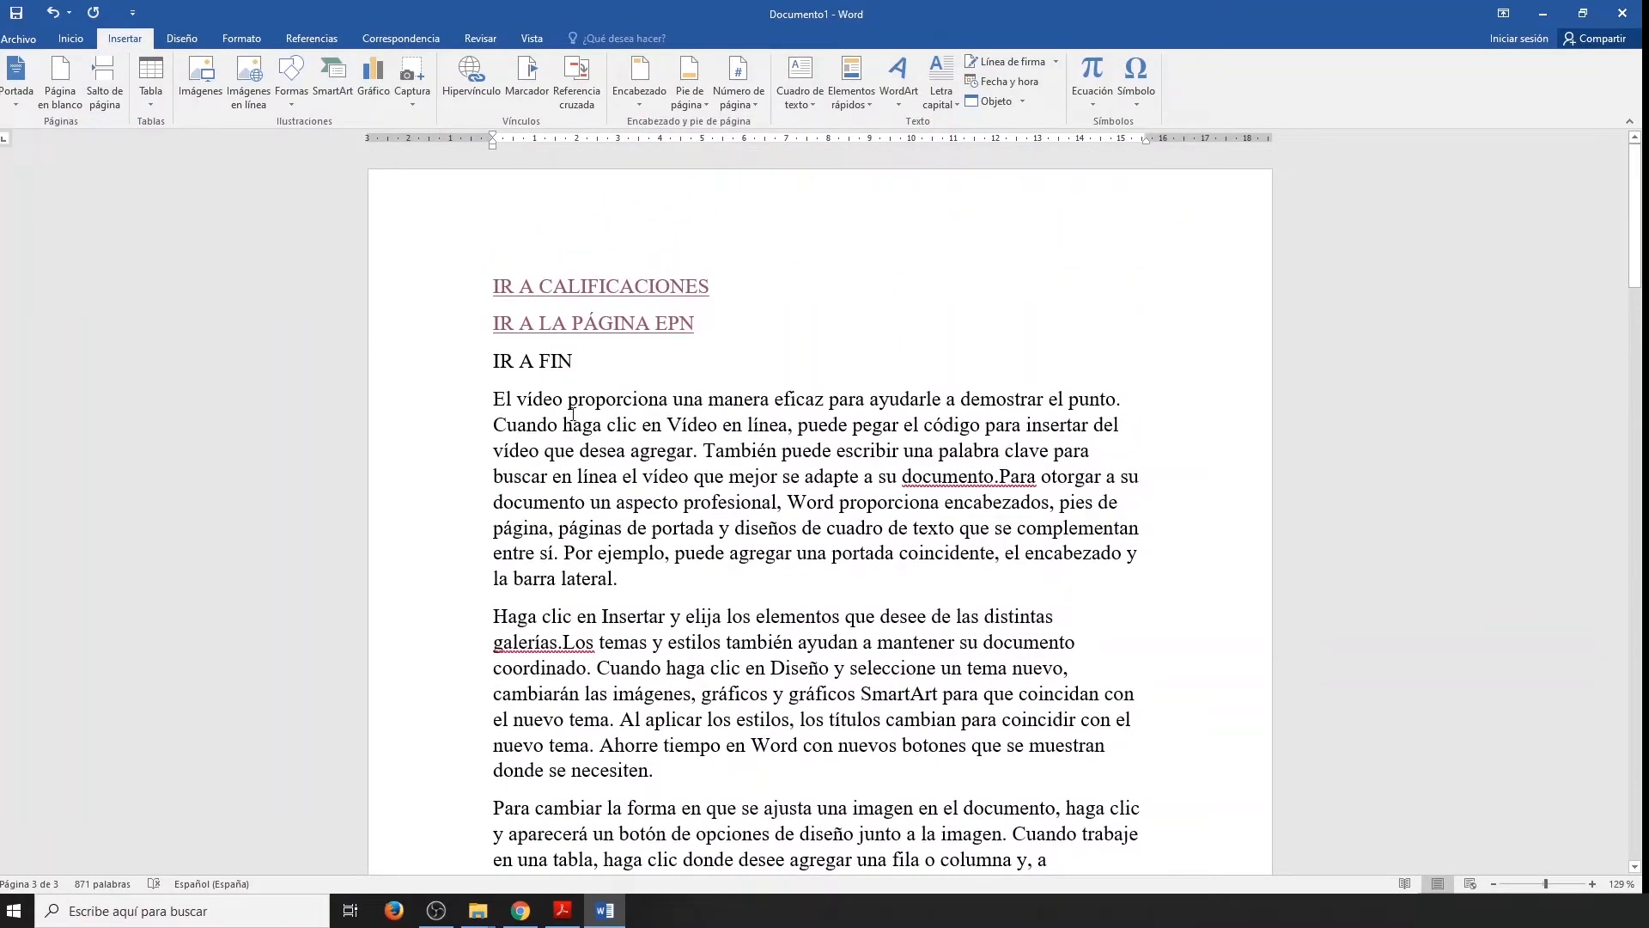
{"action": "left_click_drag", "start_coordinate": [571, 360], "coordinate": [493, 361]}
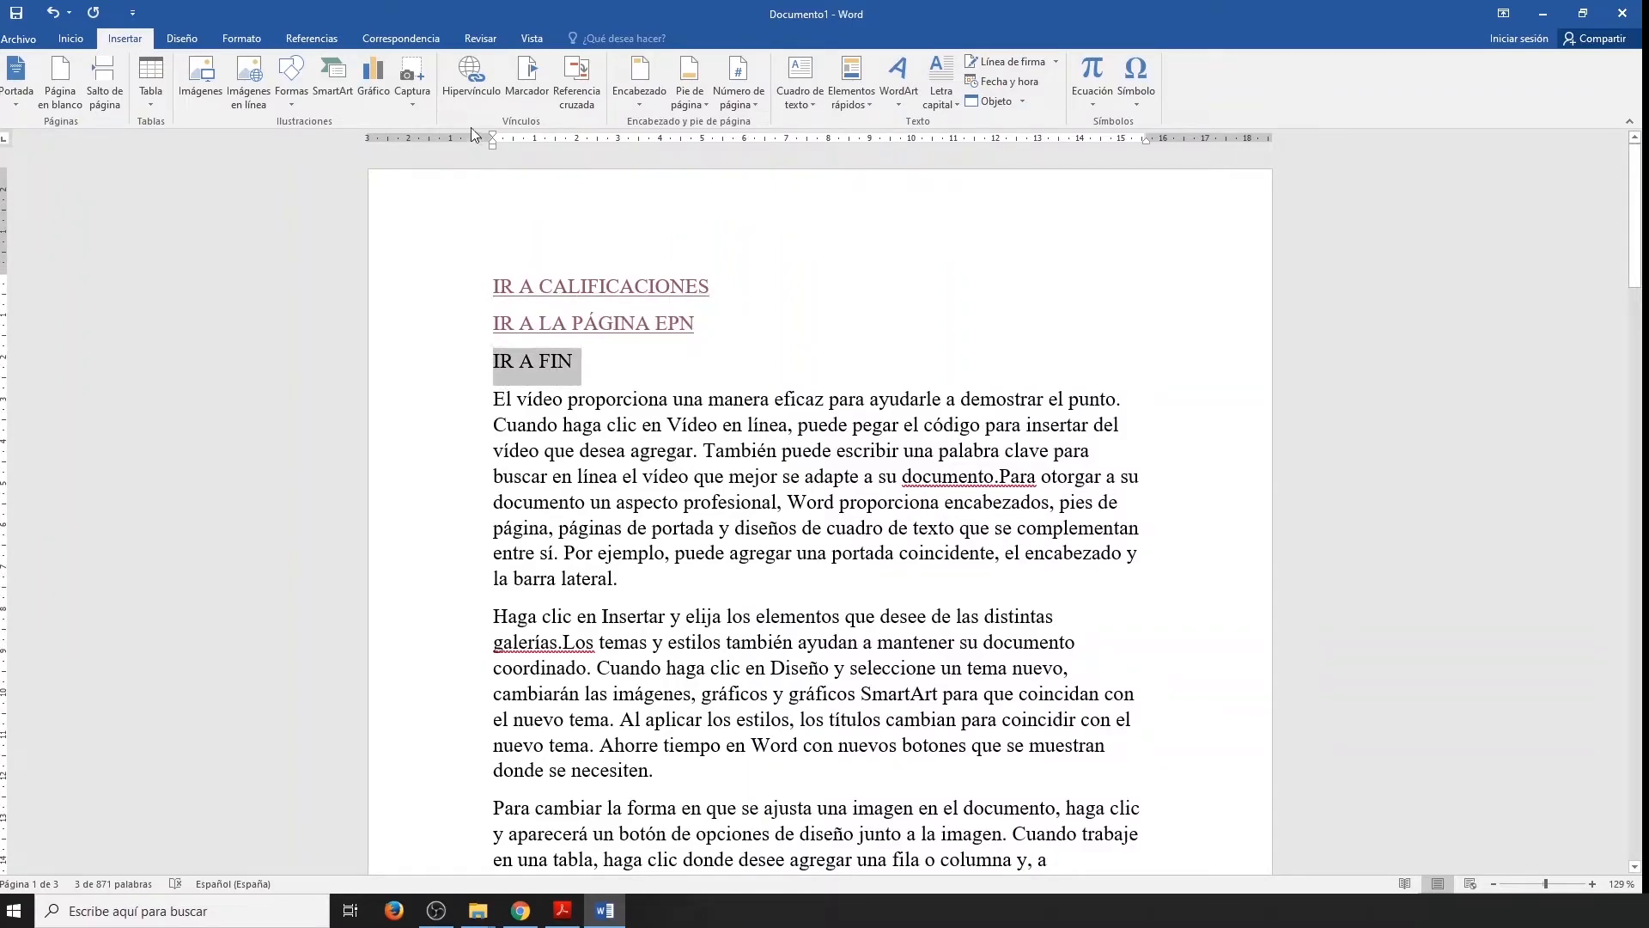
{"action": "left_click", "coordinate": [471, 87]}
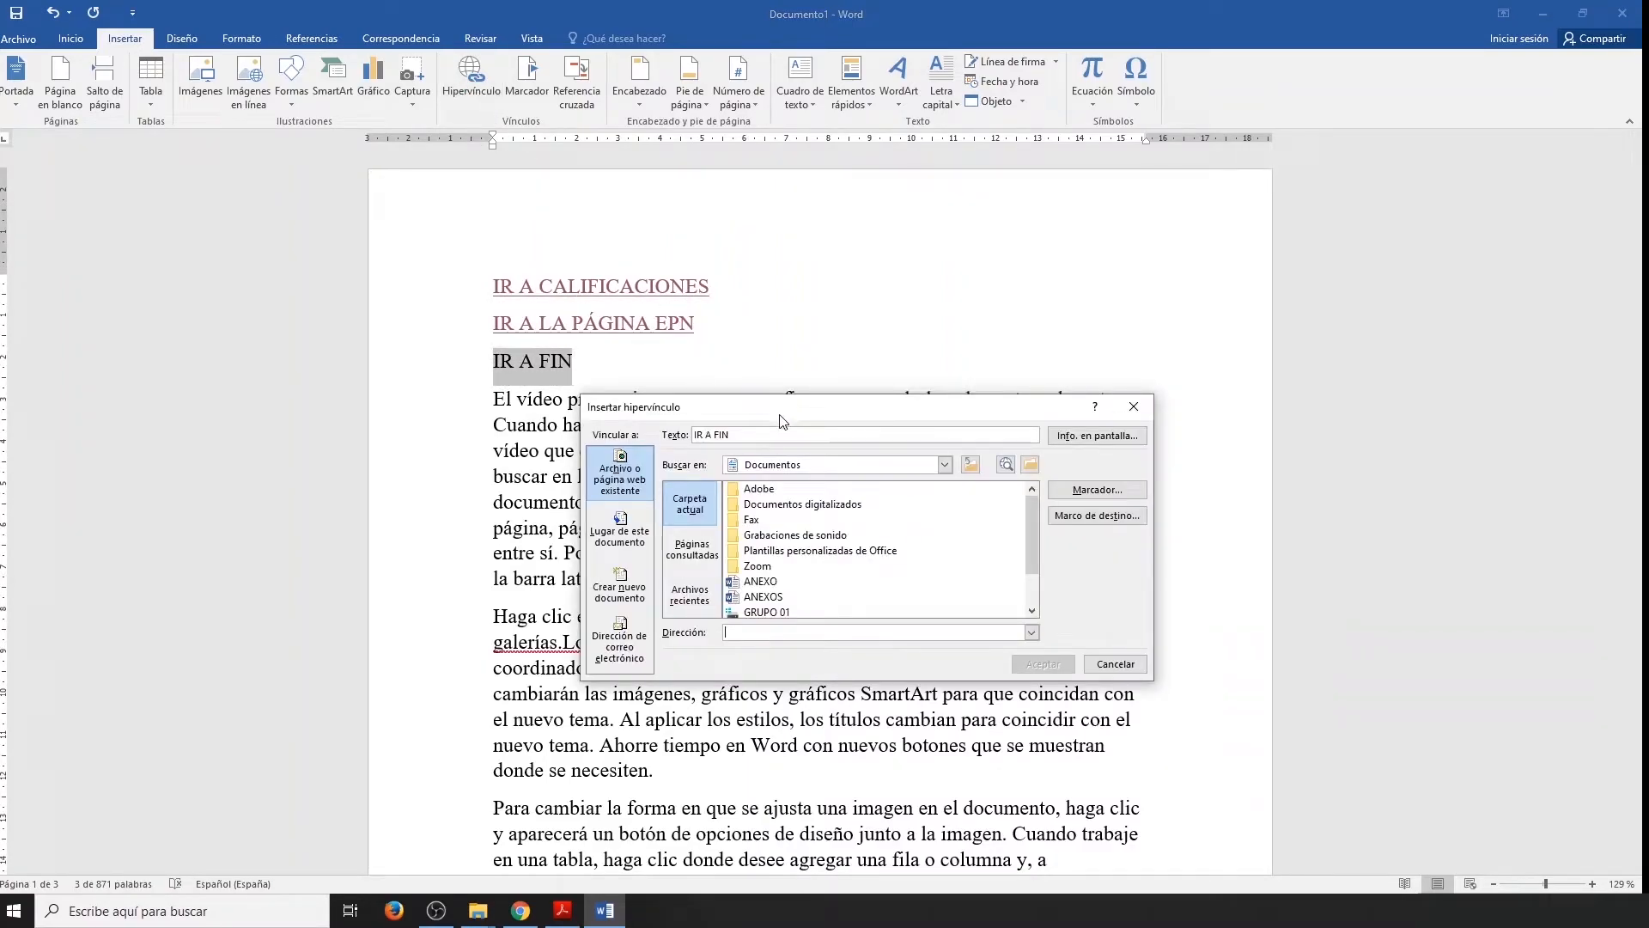
{"action": "left_click", "coordinate": [644, 536]}
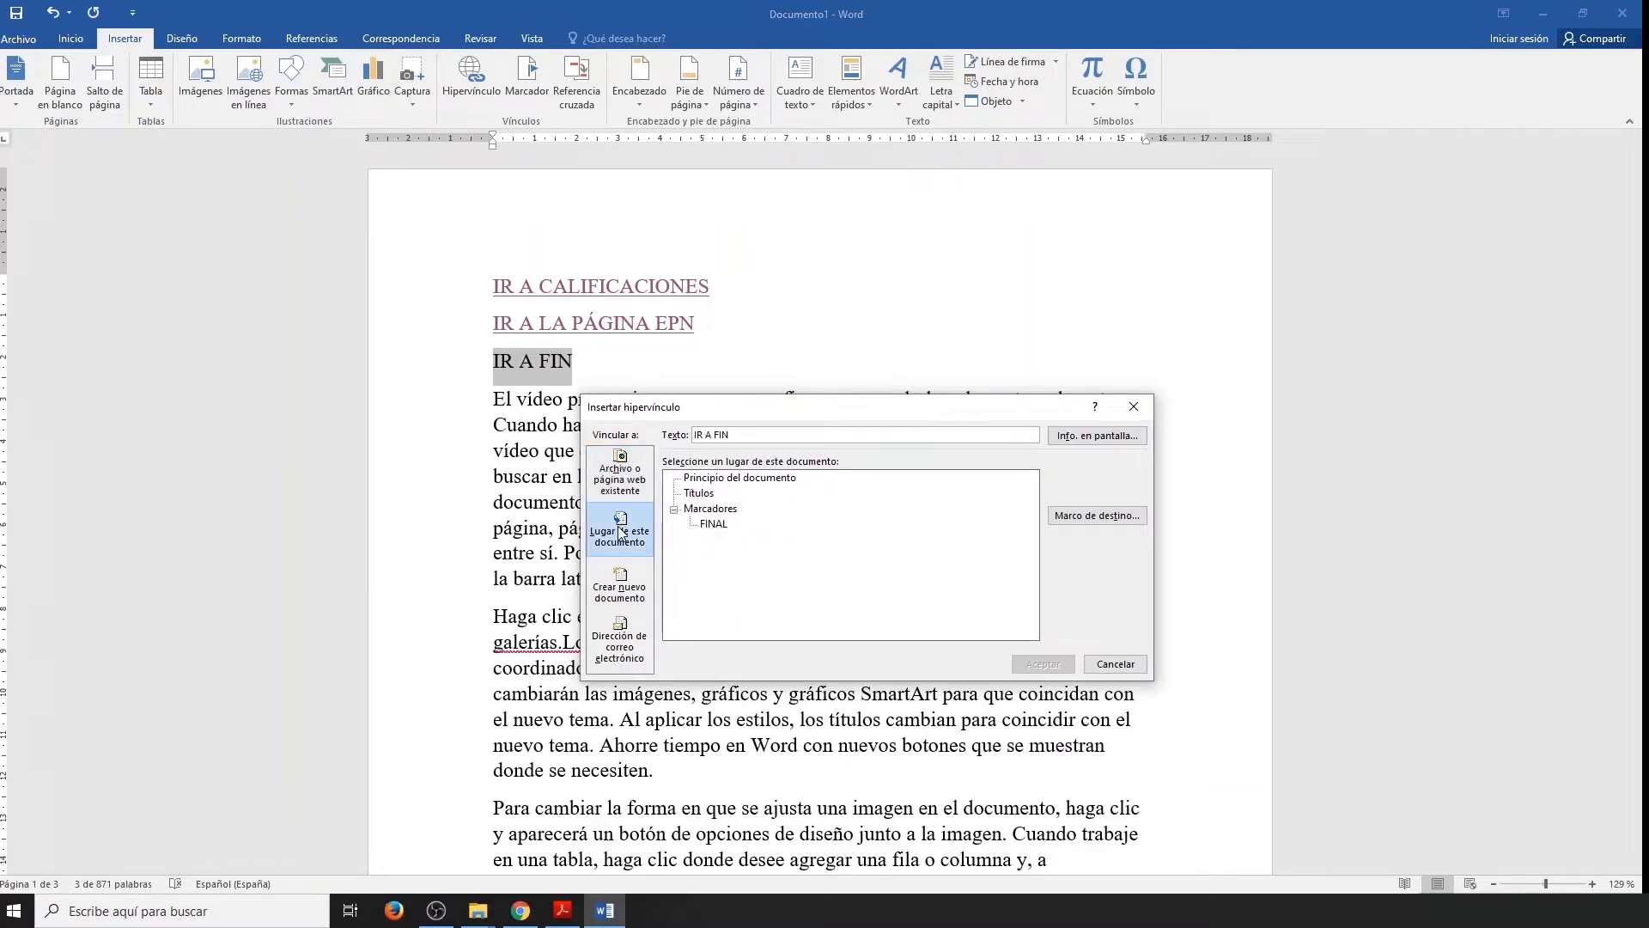
{"action": "left_click", "coordinate": [714, 524]}
{"action": "left_click", "coordinate": [1042, 664]}
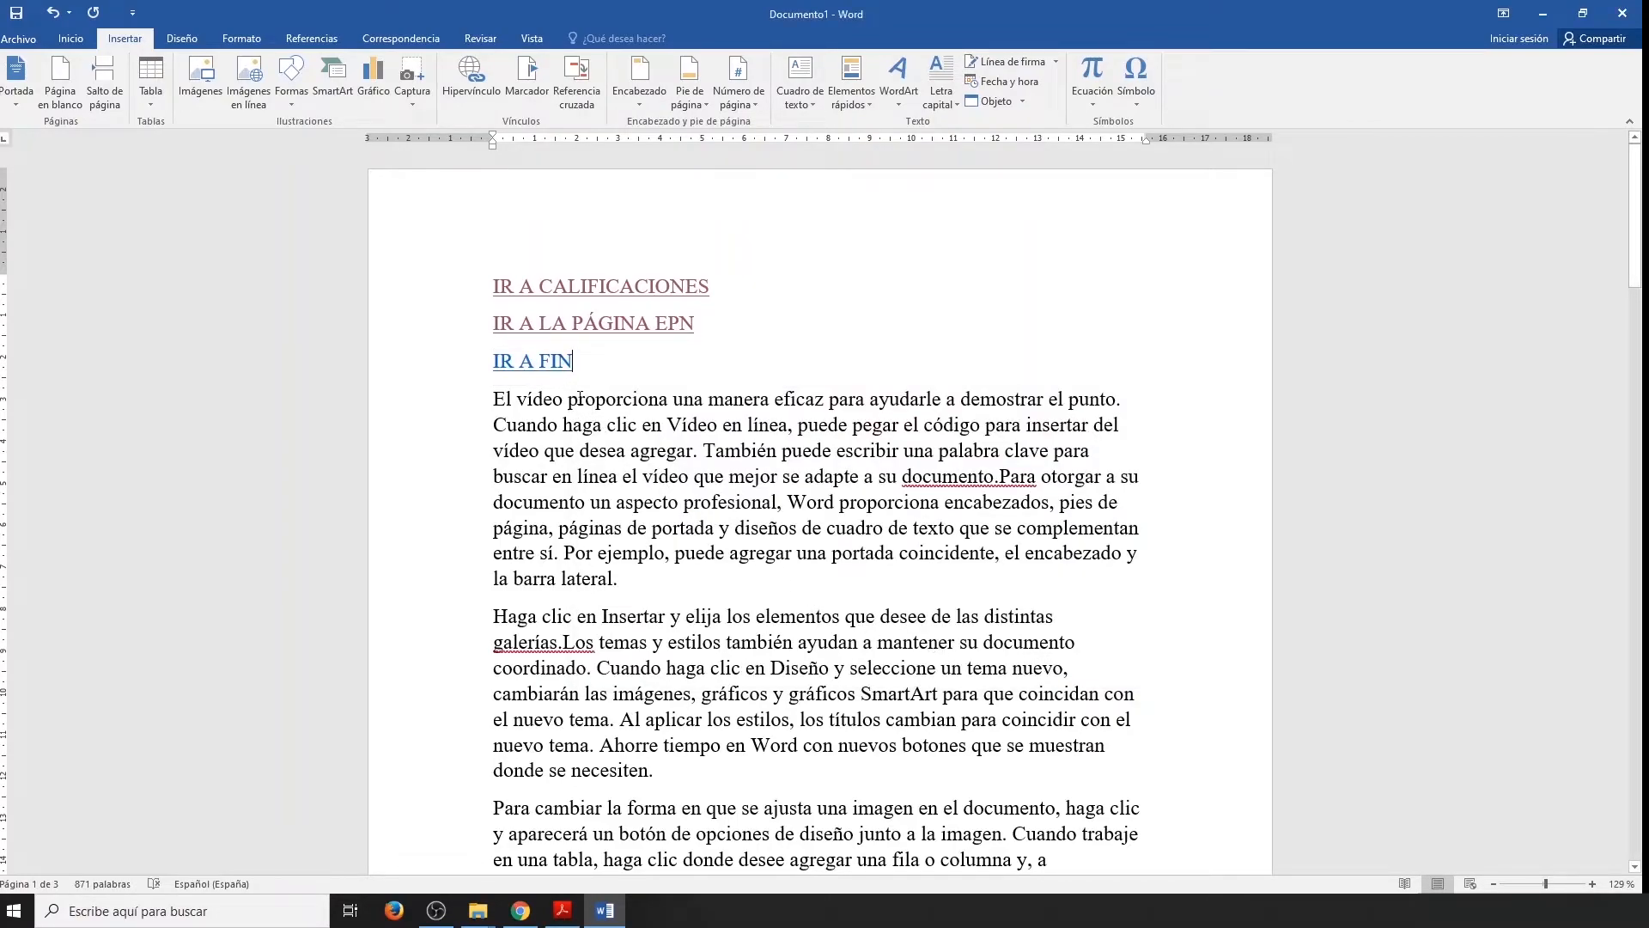
{"action": "left_click", "coordinate": [535, 363], "text": "ctrl"}
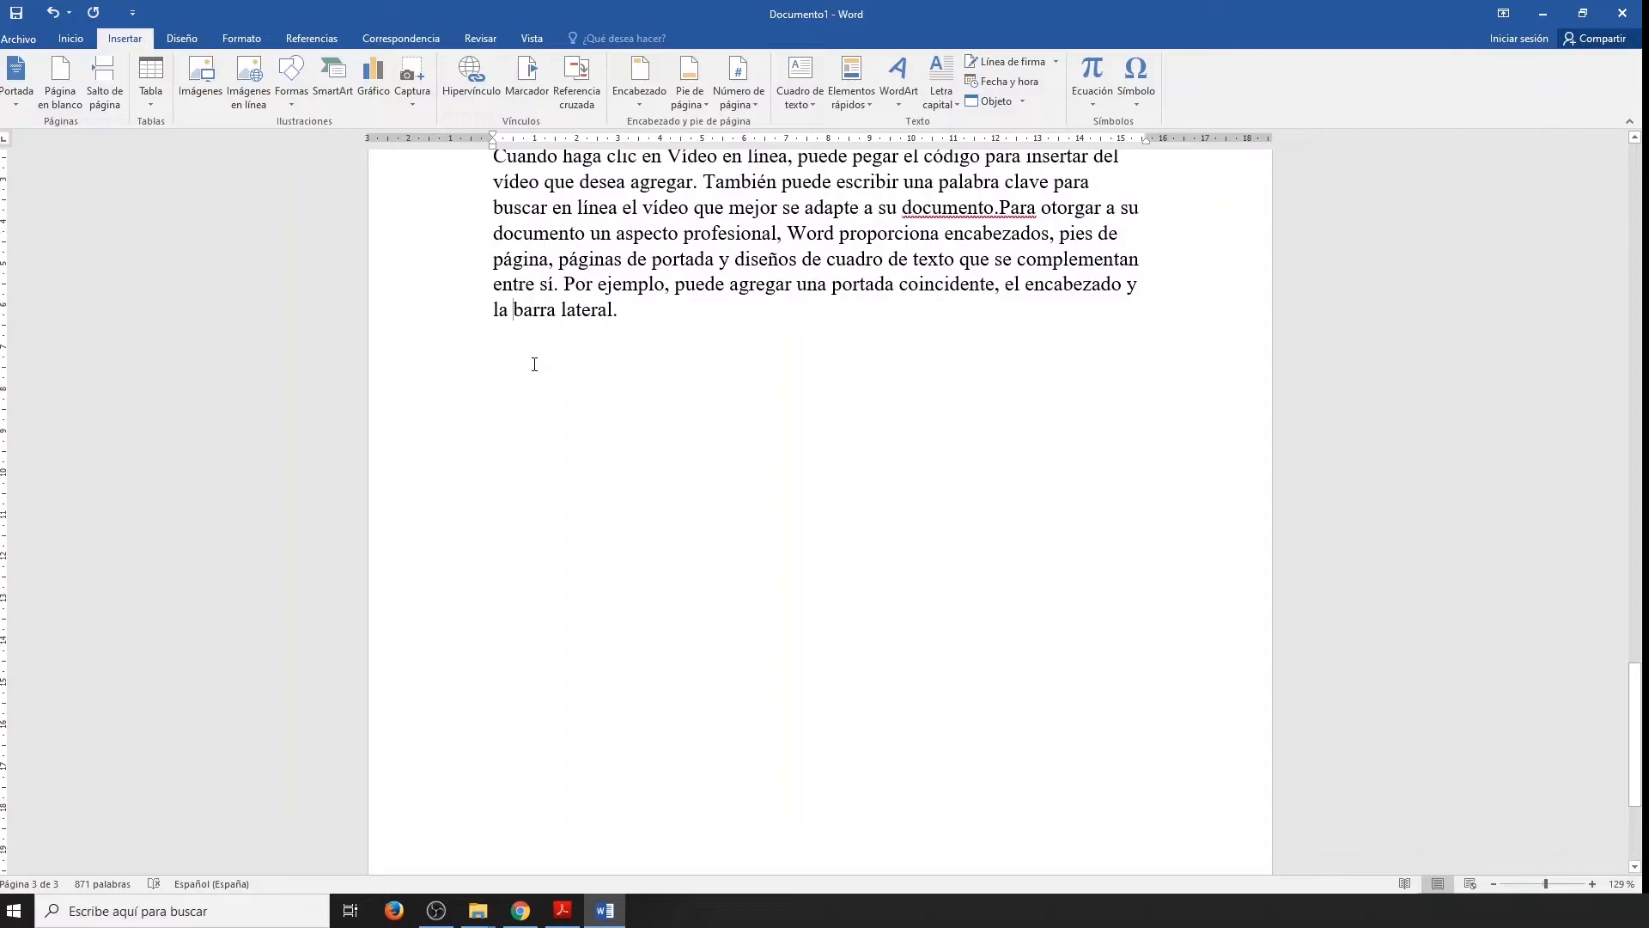
Write "IR A MANUAL" on a new line below the IR A FIN link on the first page.
{"action": "left_click_drag", "start_coordinate": [1634, 730], "coordinate": [1626, 180]}
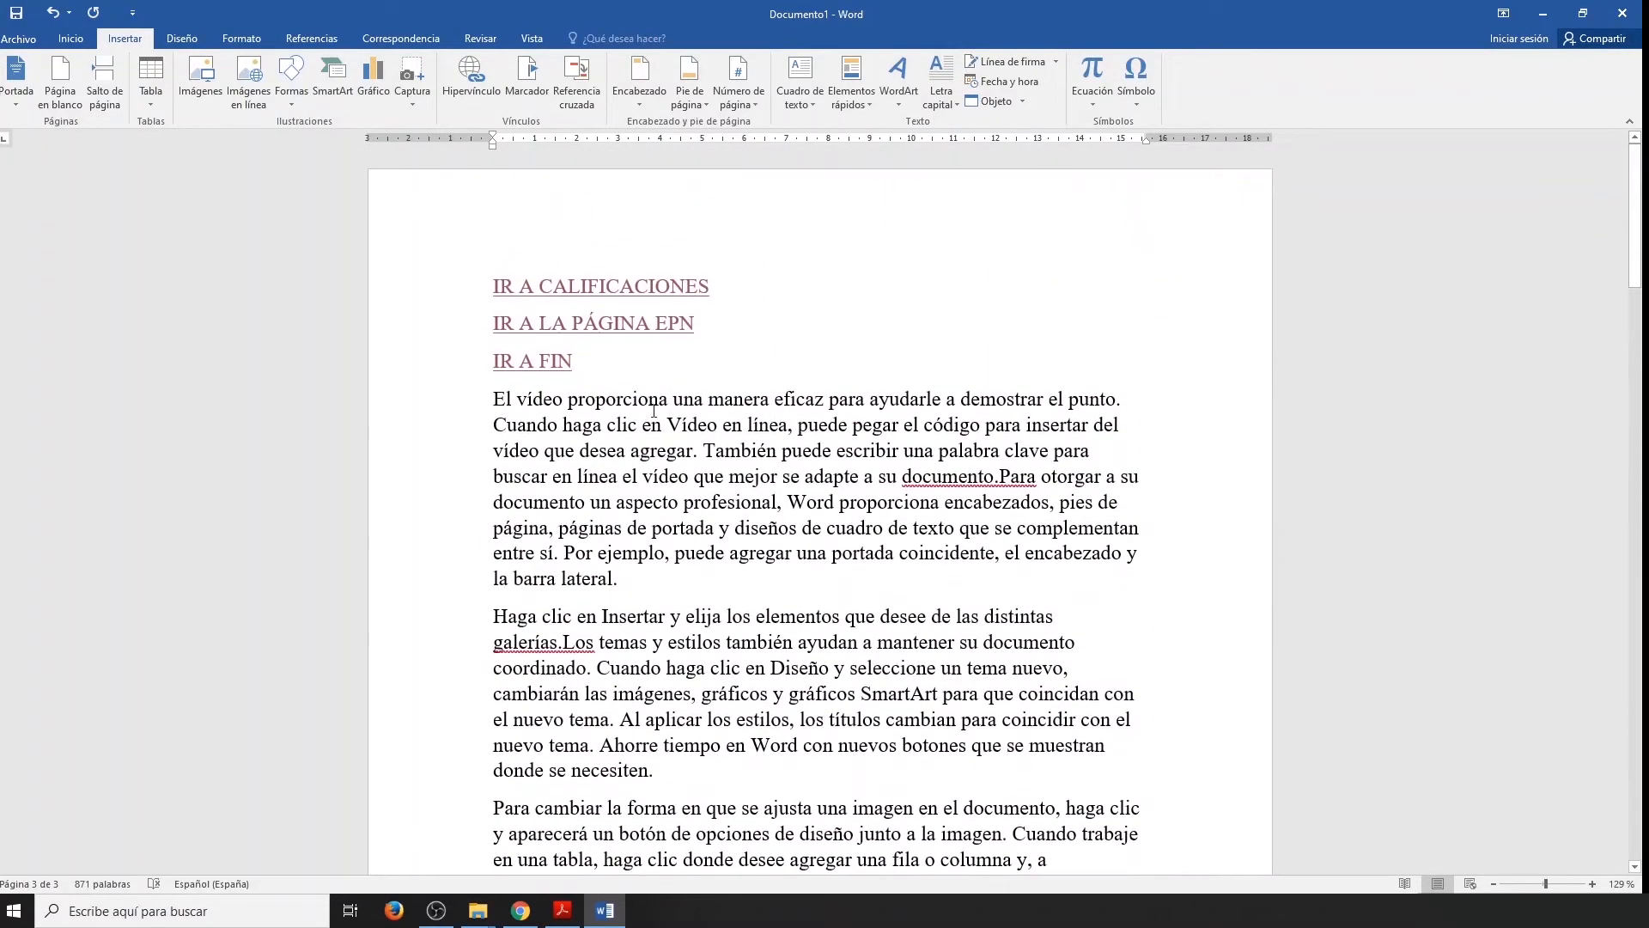
{"action": "left_click", "coordinate": [599, 368]}
{"action": "key", "text": "Return"}
{"action": "type", "text": "I"}
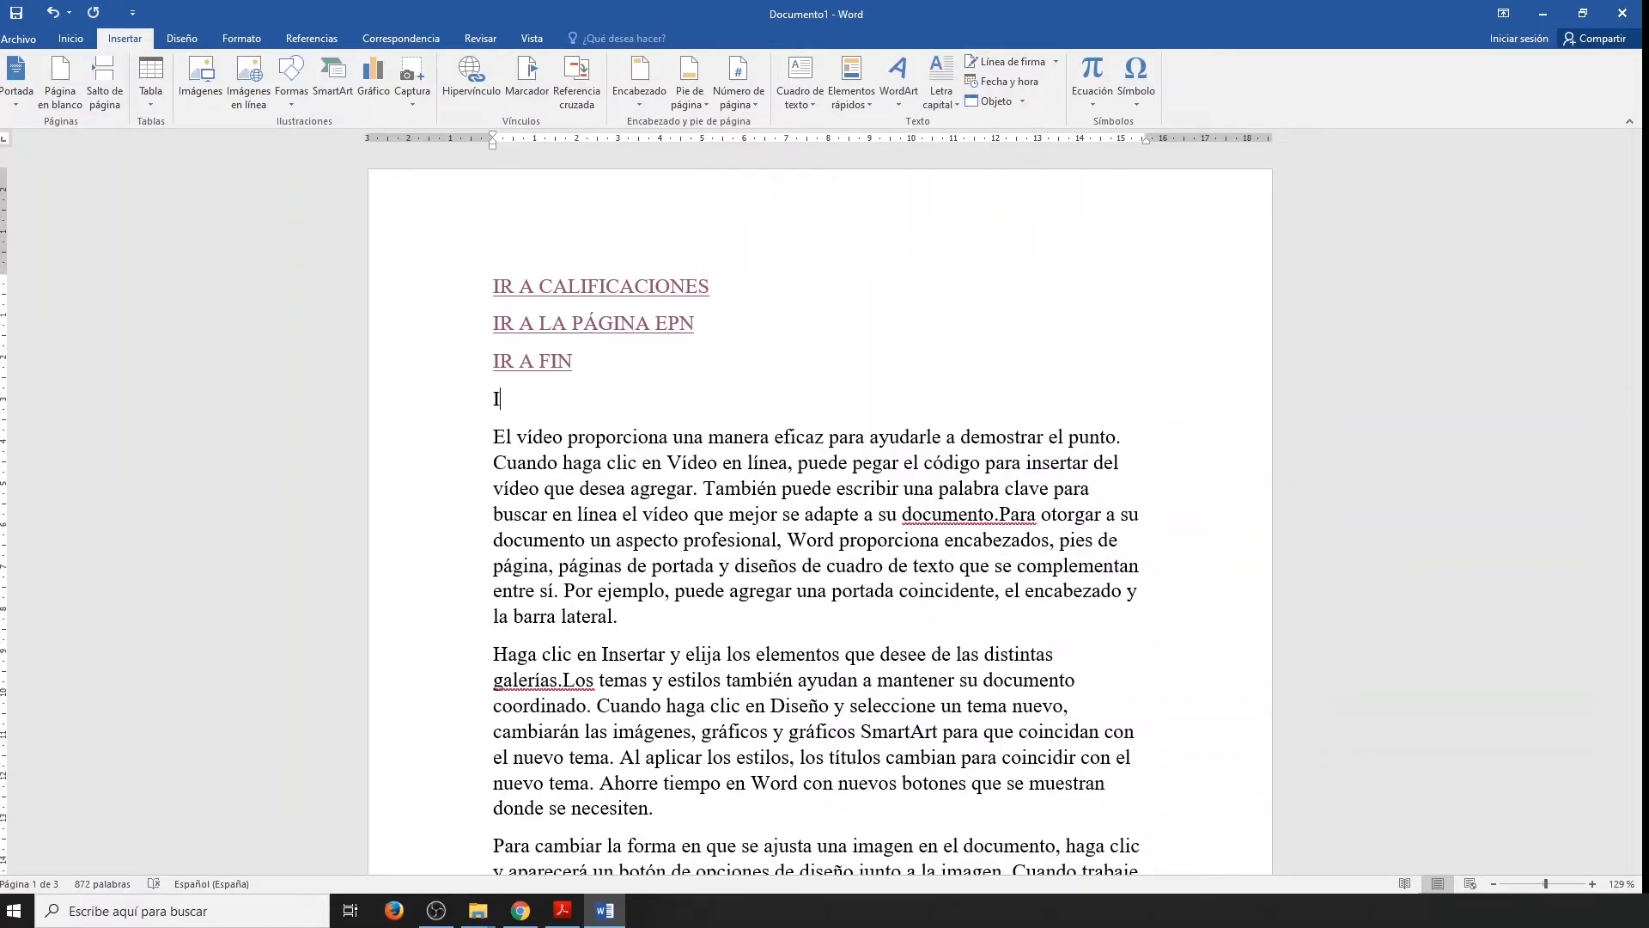
{"action": "type", "text": "R A MANUAL"}
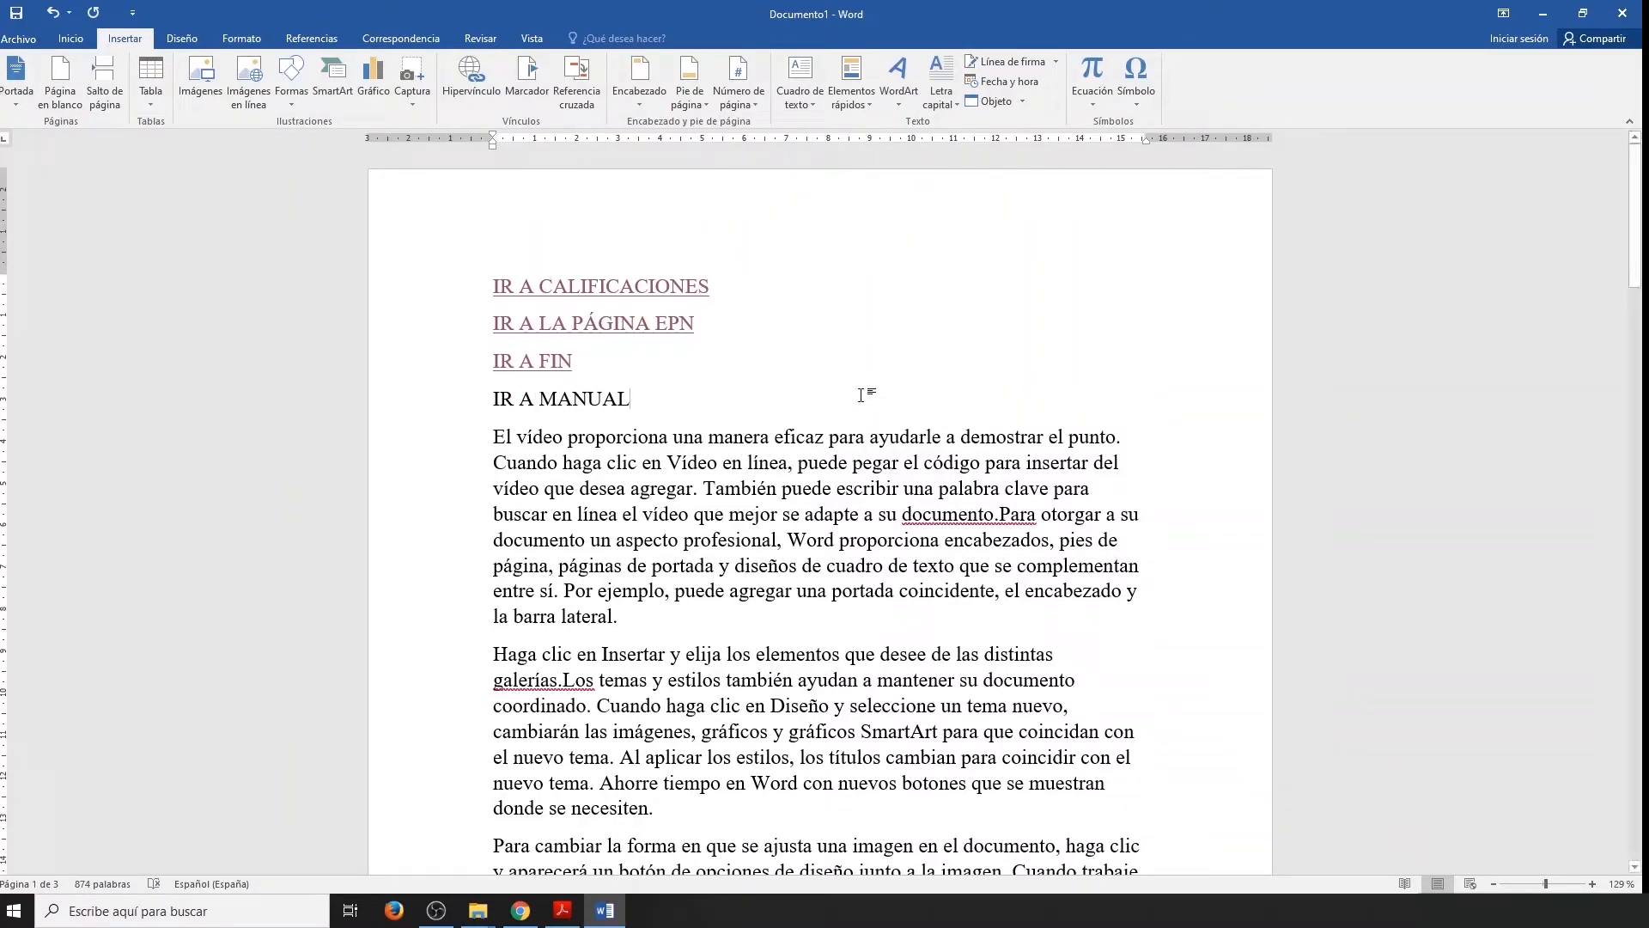
Link the "IR A MANUAL" text to a new document named MANUAL, set to be edited now.
{"action": "left_click_drag", "start_coordinate": [640, 400], "coordinate": [495, 400]}
{"action": "left_click", "coordinate": [471, 86]}
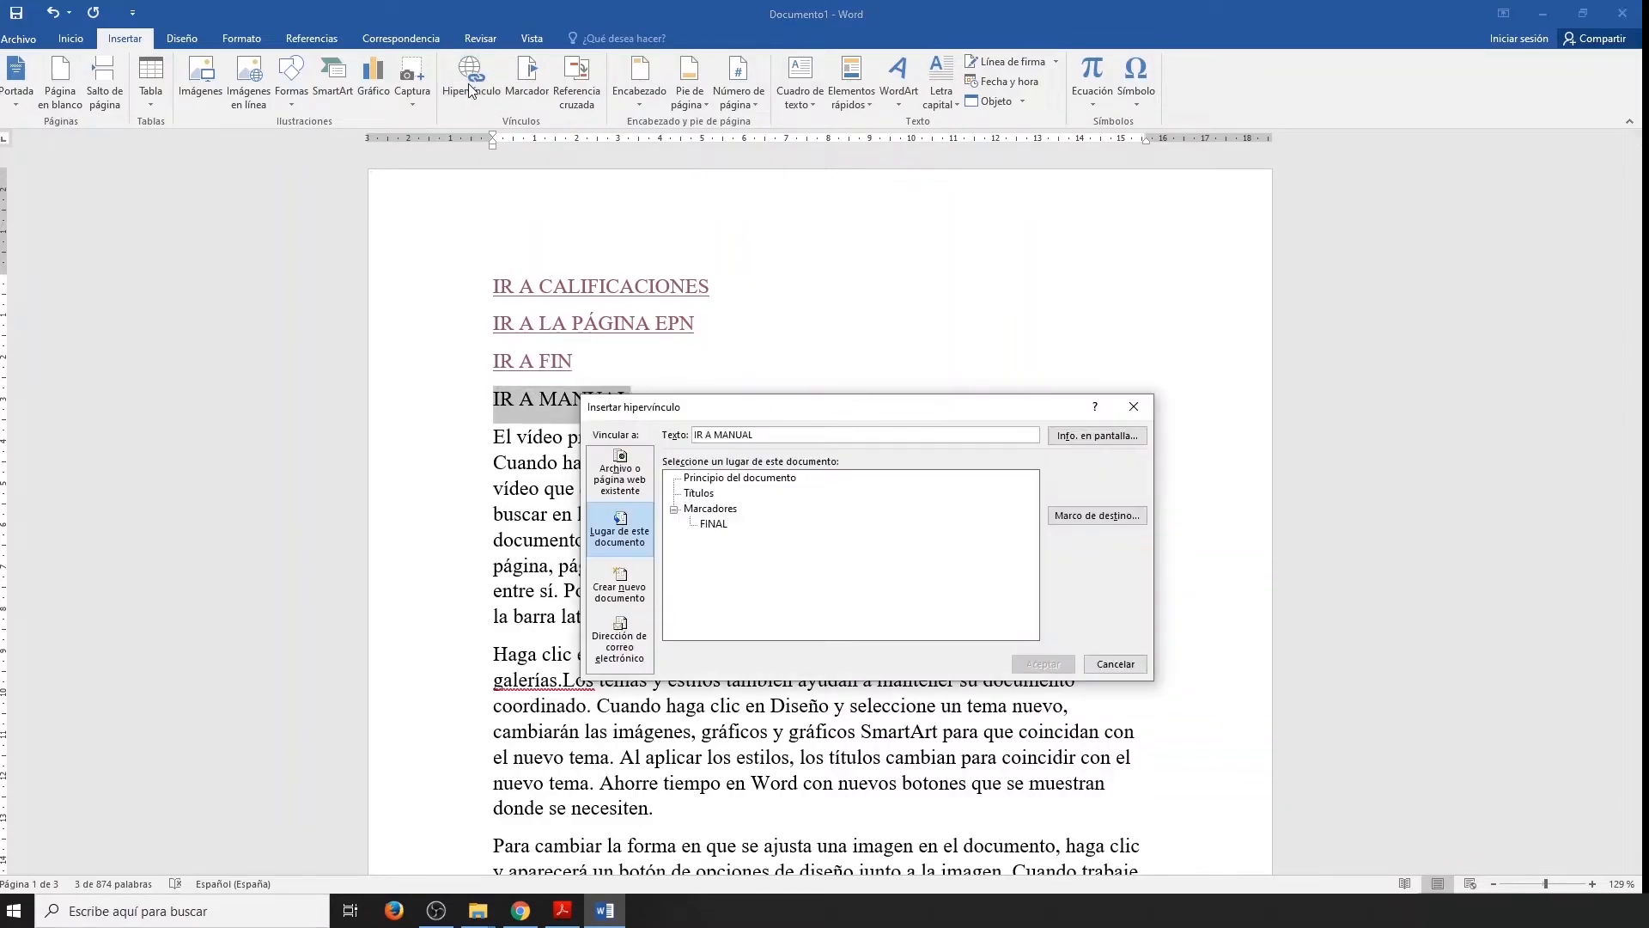
{"action": "left_click", "coordinate": [627, 593]}
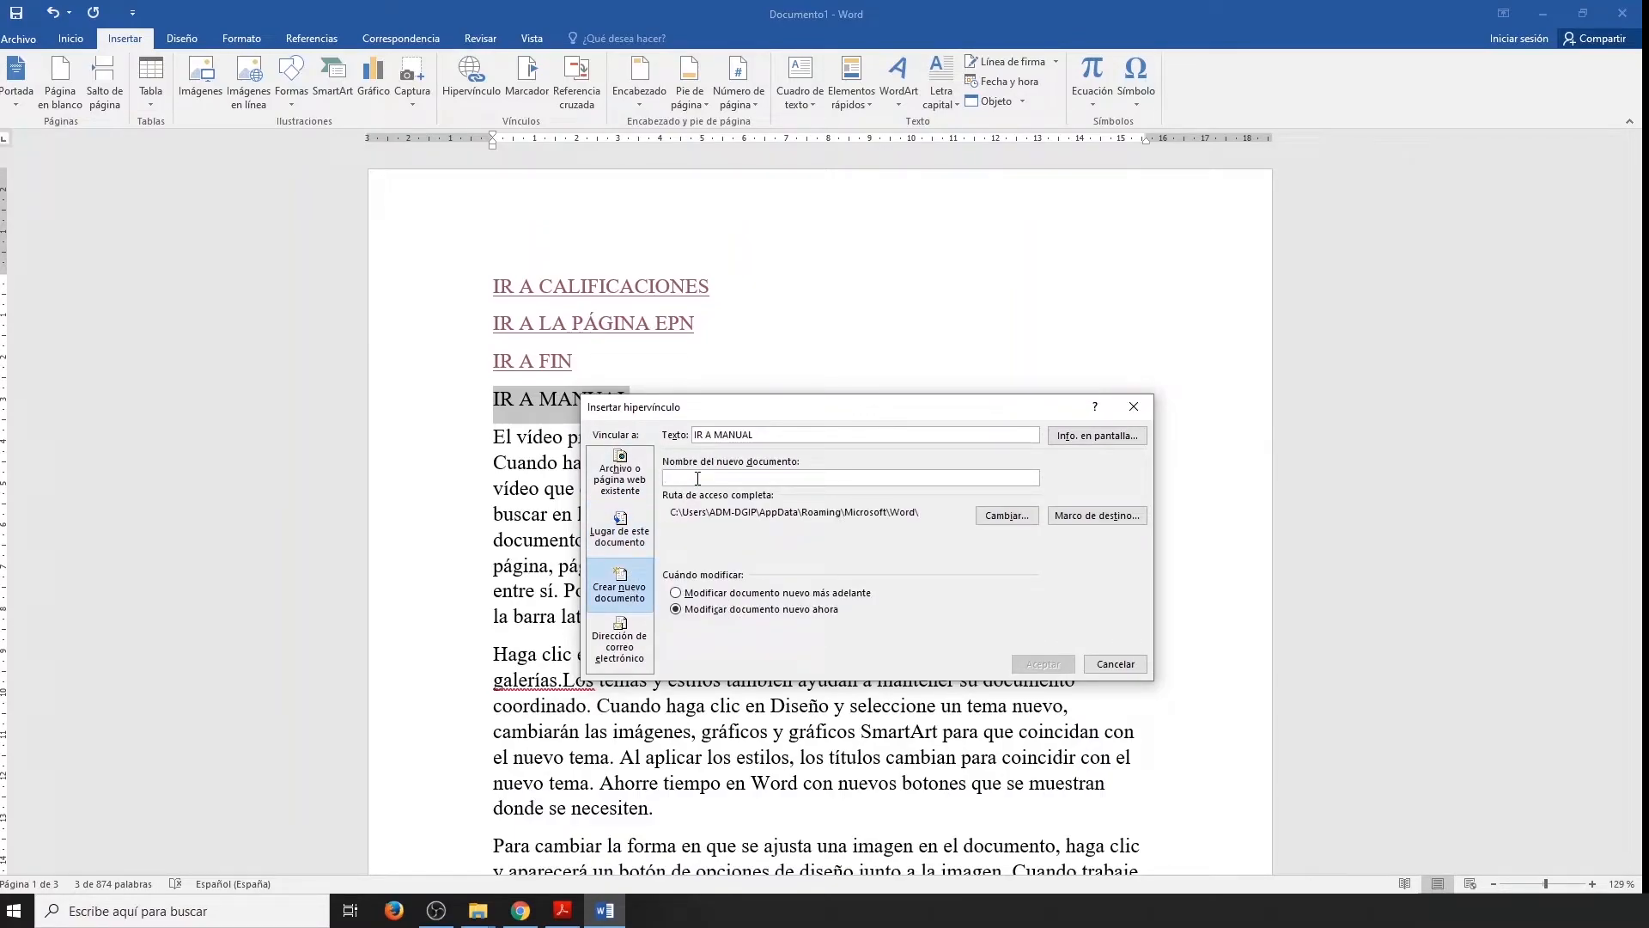
{"action": "type", "text": "MANUAL"}
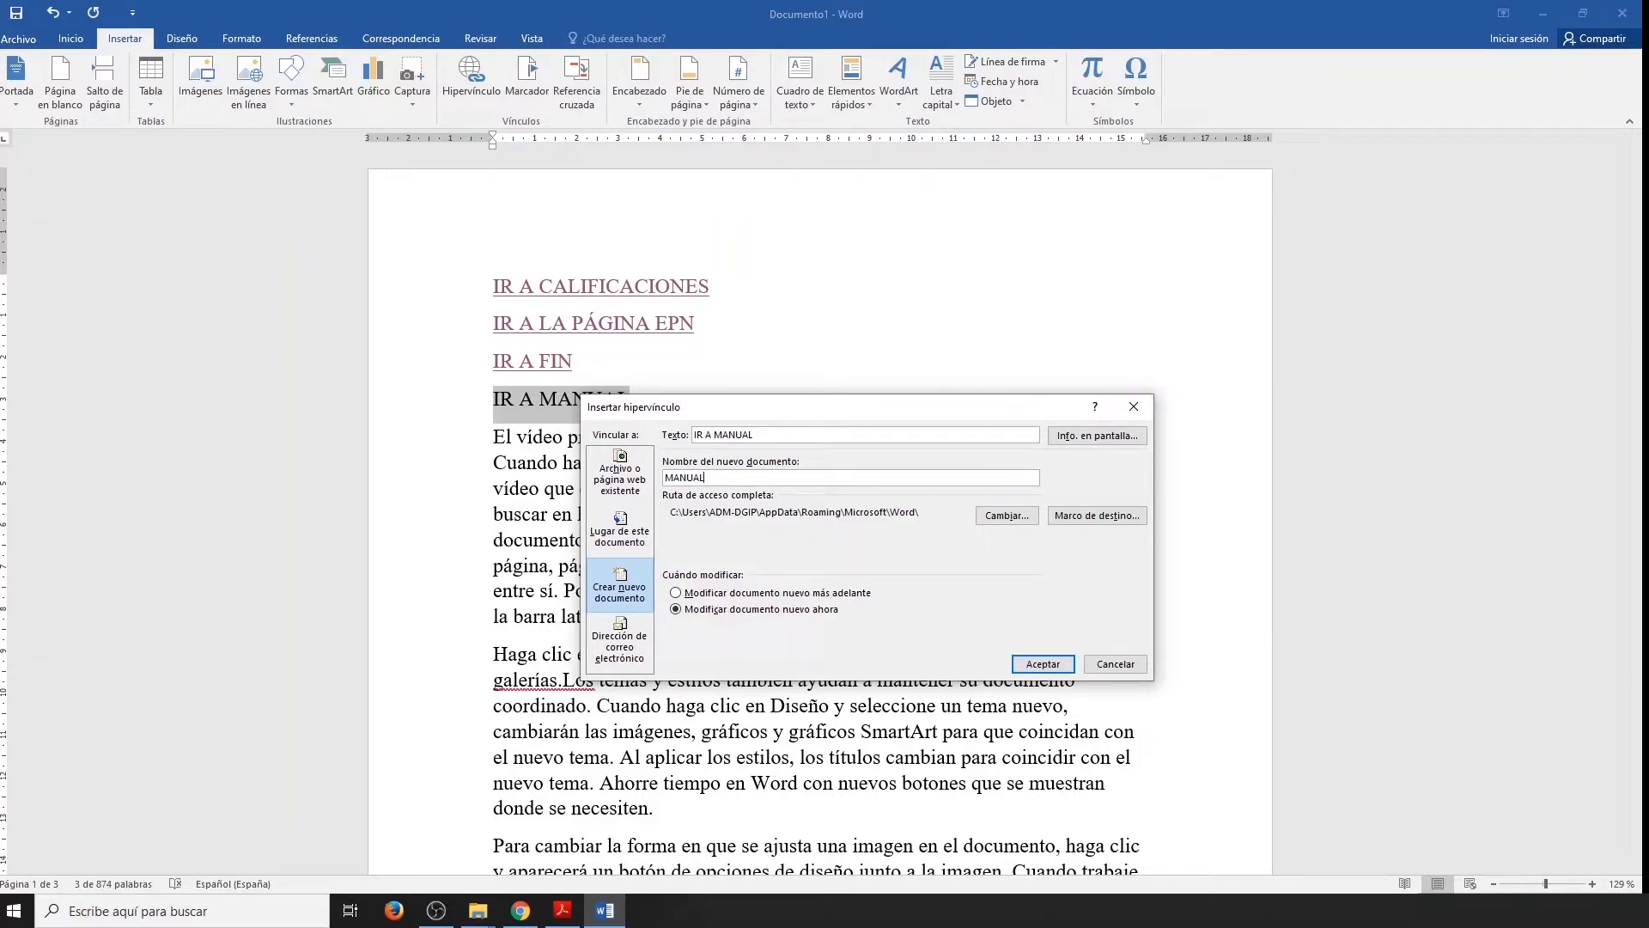
{"action": "left_click", "coordinate": [1024, 664]}
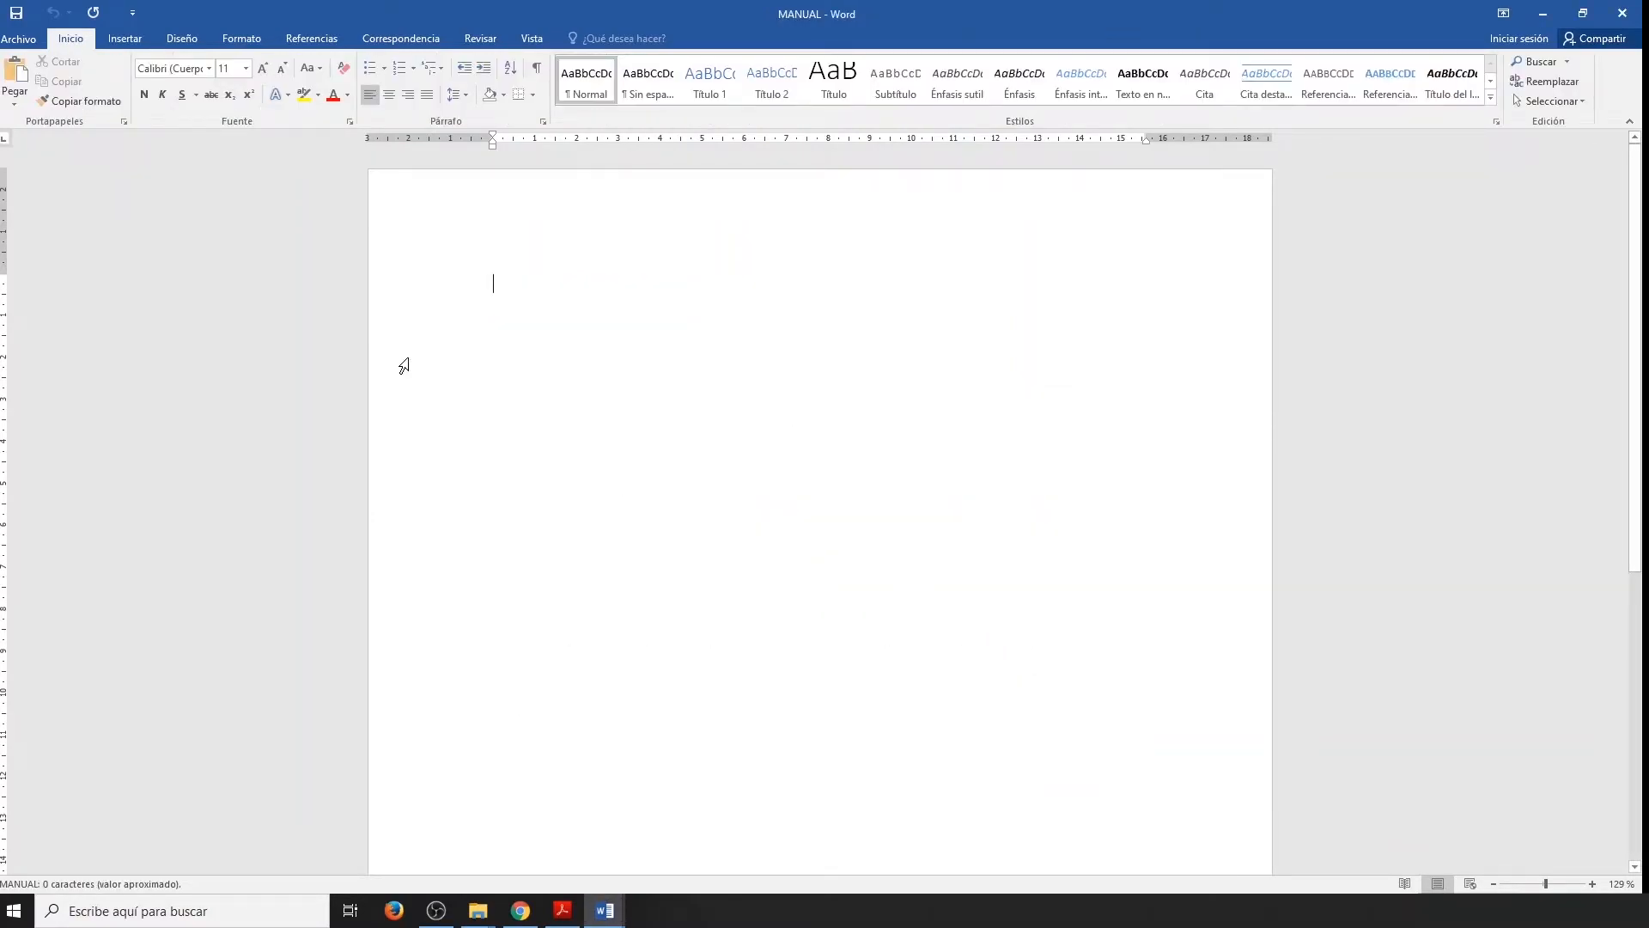
Insert the picture file mario from the Escritorio folder into the blank MANUAL document.
{"action": "left_click", "coordinate": [142, 38]}
{"action": "left_click", "coordinate": [203, 81]}
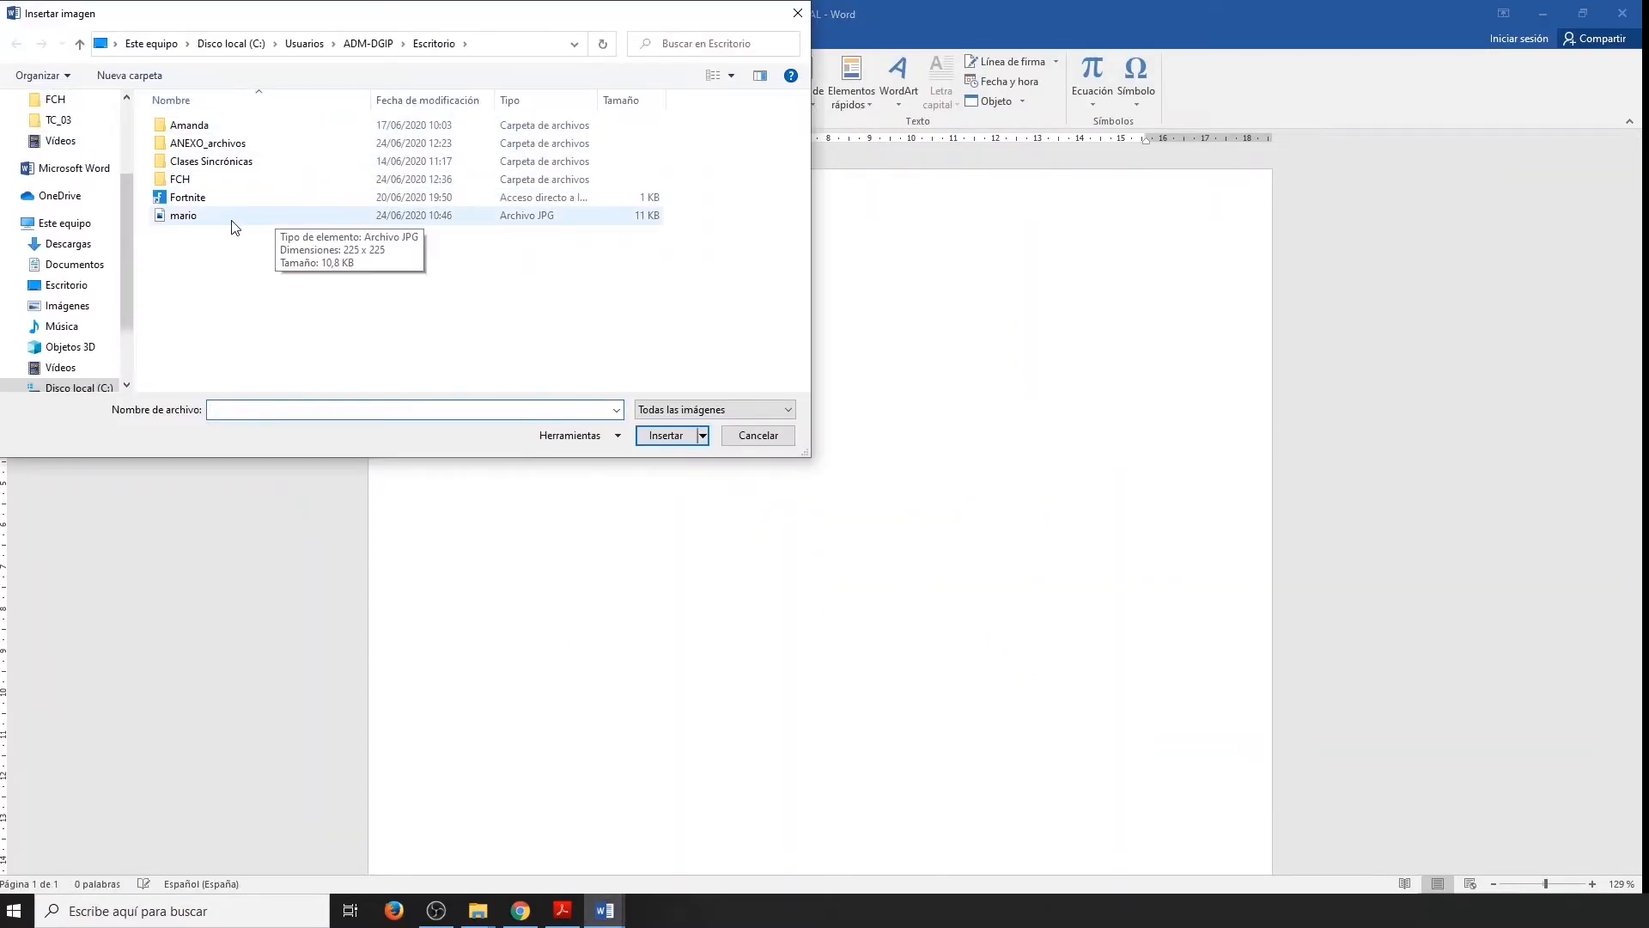
{"action": "left_click", "coordinate": [228, 217]}
{"action": "double_click", "coordinate": [255, 215]}
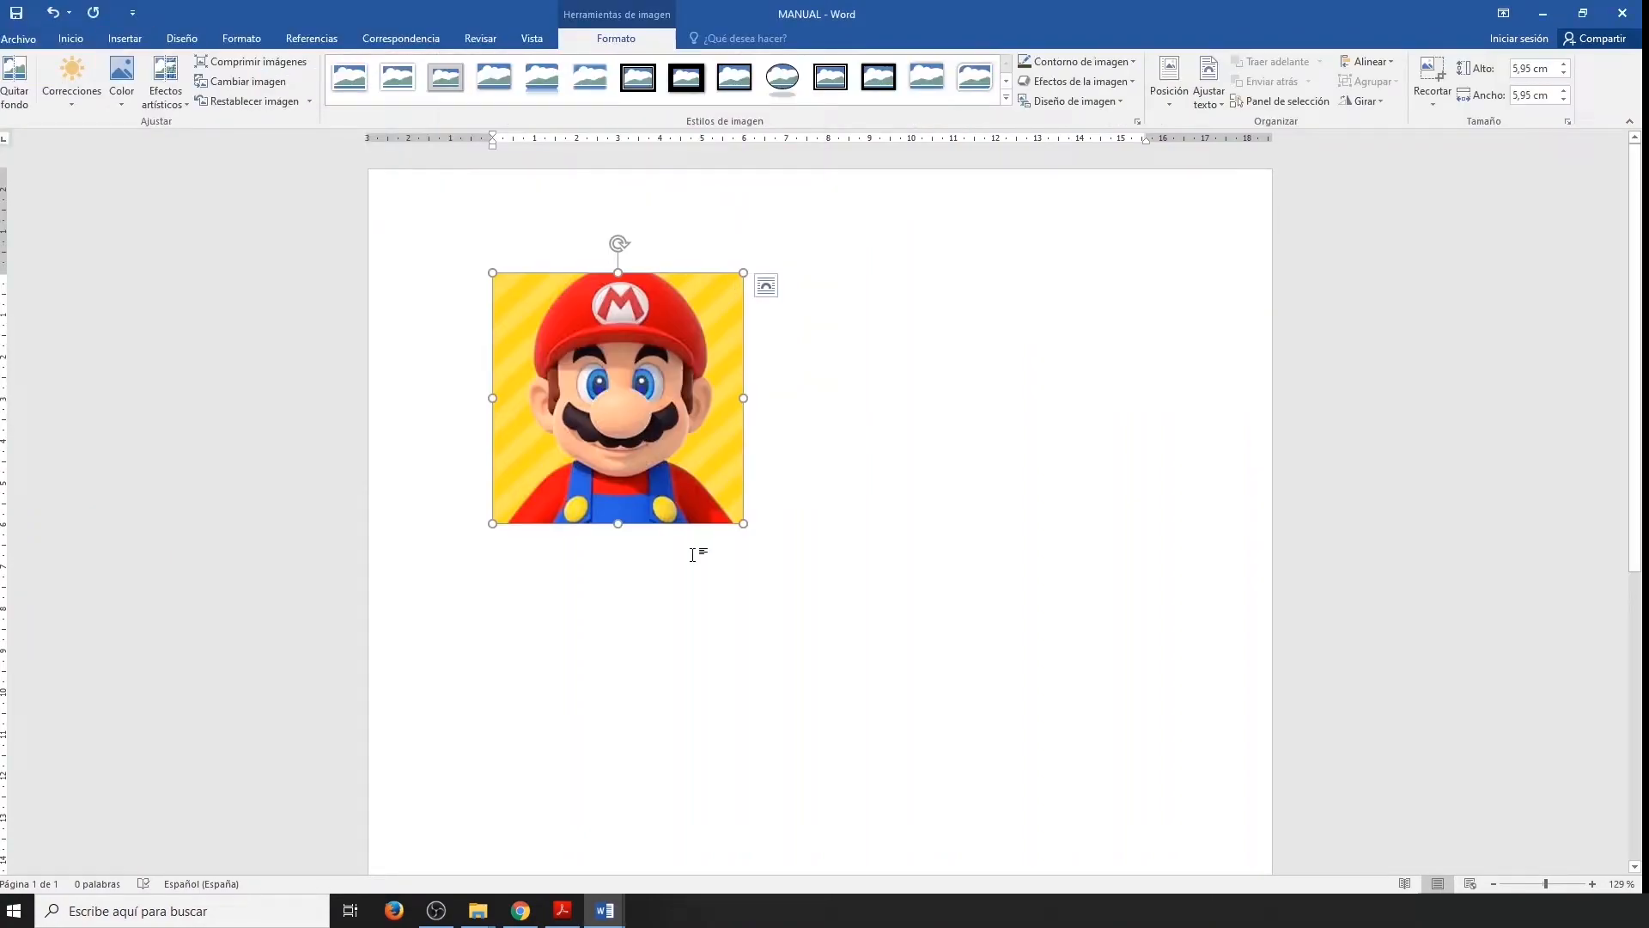
Generate one paragraph of sample text with =rand(1,5) on the line below the picture.
{"action": "left_click", "coordinate": [783, 520]}
{"action": "key", "text": "Return"}
{"action": "type", "text": "=ra"}
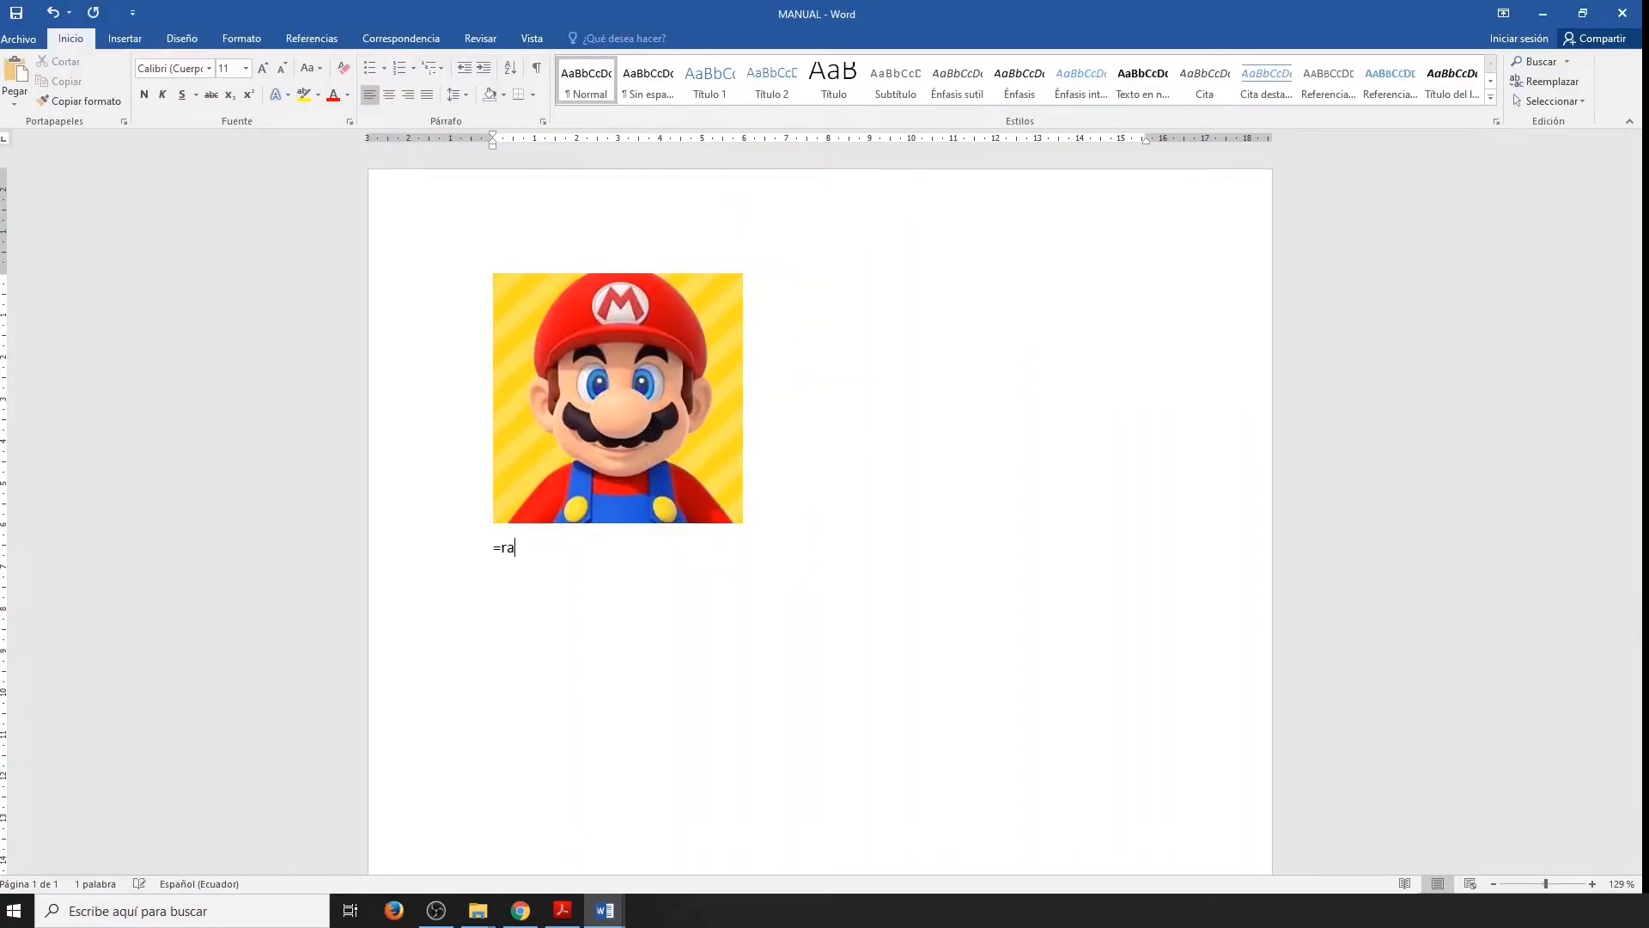
{"action": "type", "text": "nd(1,"}
{"action": "type", "text": "5)"}
{"action": "key", "text": "Return"}
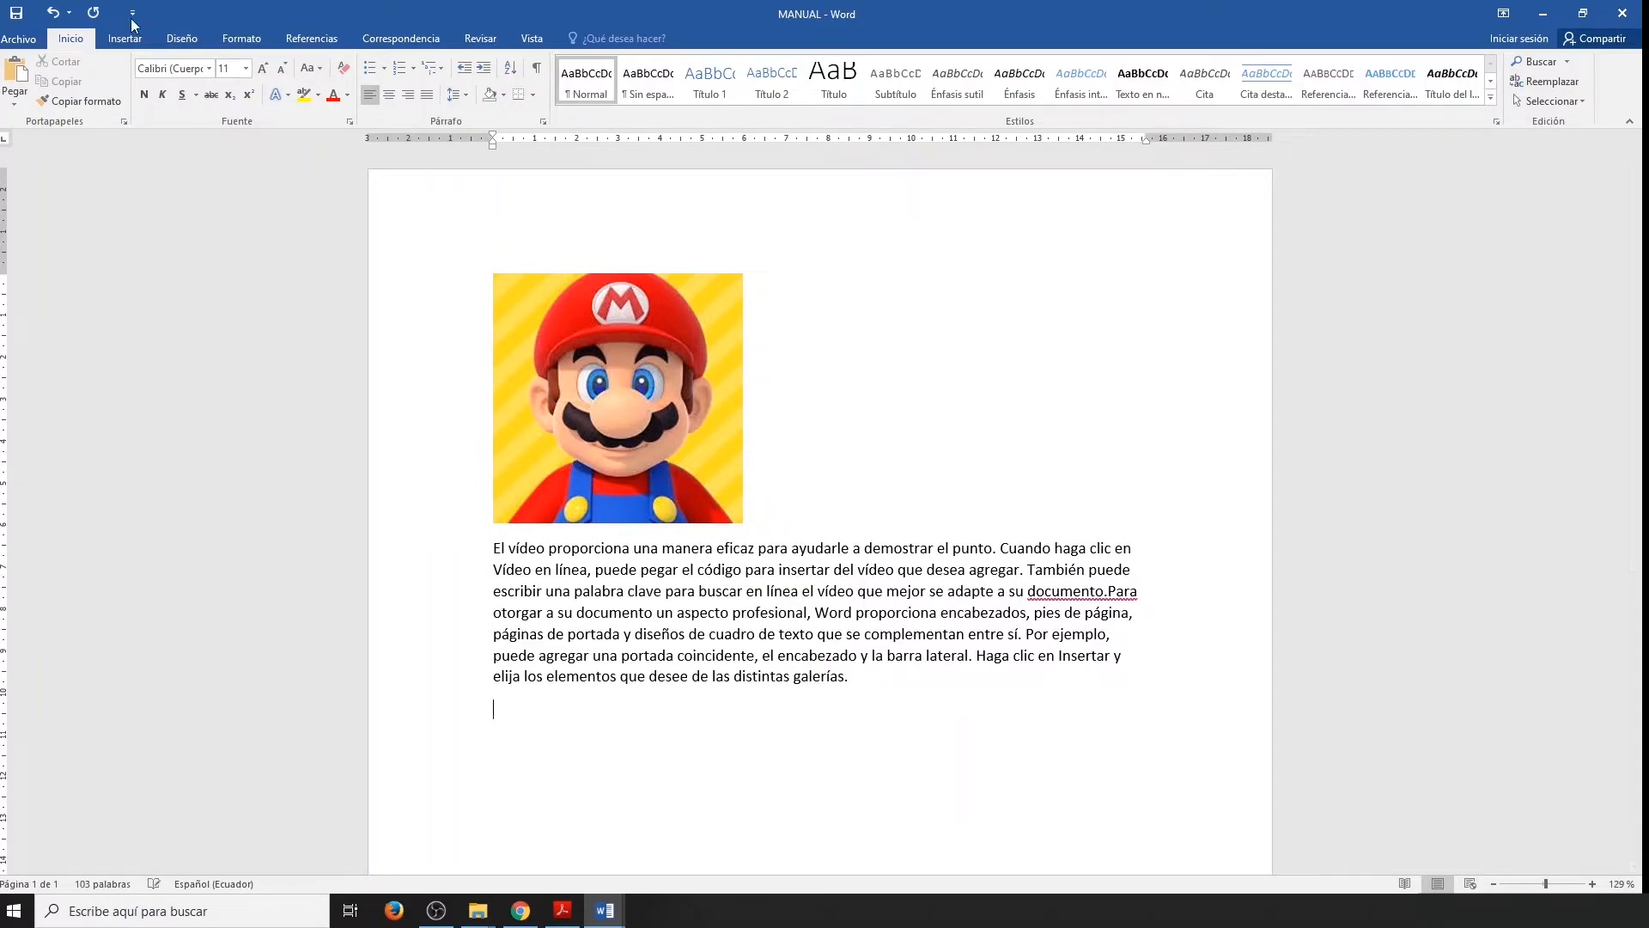
Save the MANUAL document and close it to return to Documento1.
{"action": "left_click", "coordinate": [21, 15]}
{"action": "left_click", "coordinate": [1631, 19]}
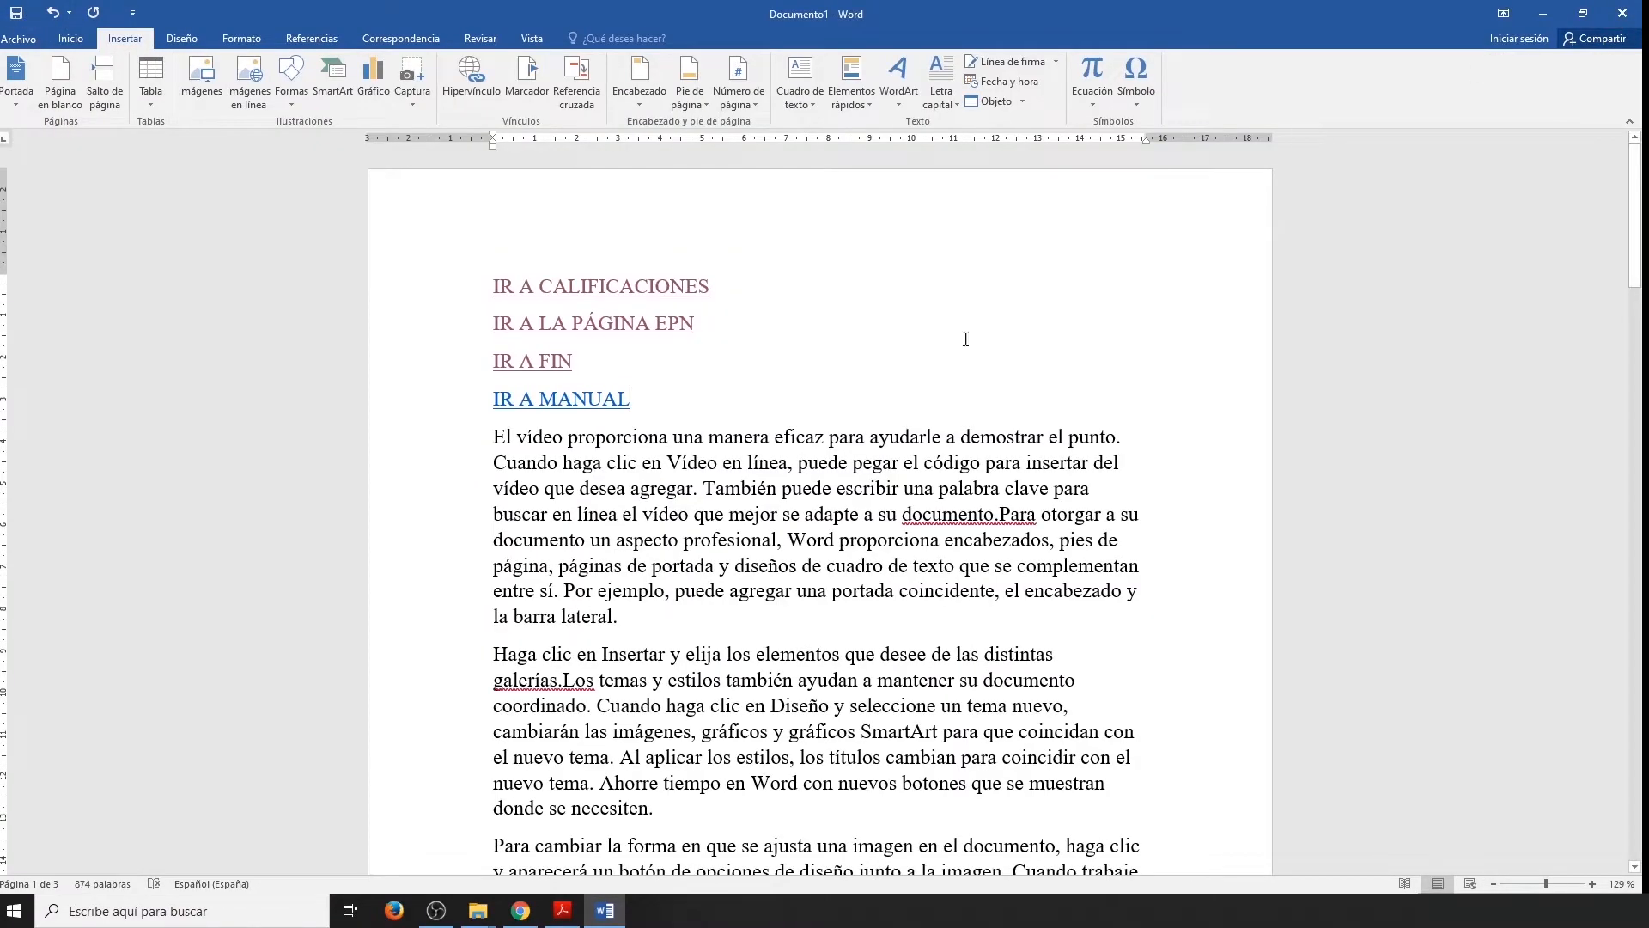
Follow the "IR A MANUAL" hyperlink, accept the security notice, and close the MANUAL document it opens.
{"action": "left_click", "coordinate": [576, 404], "text": "ctrl"}
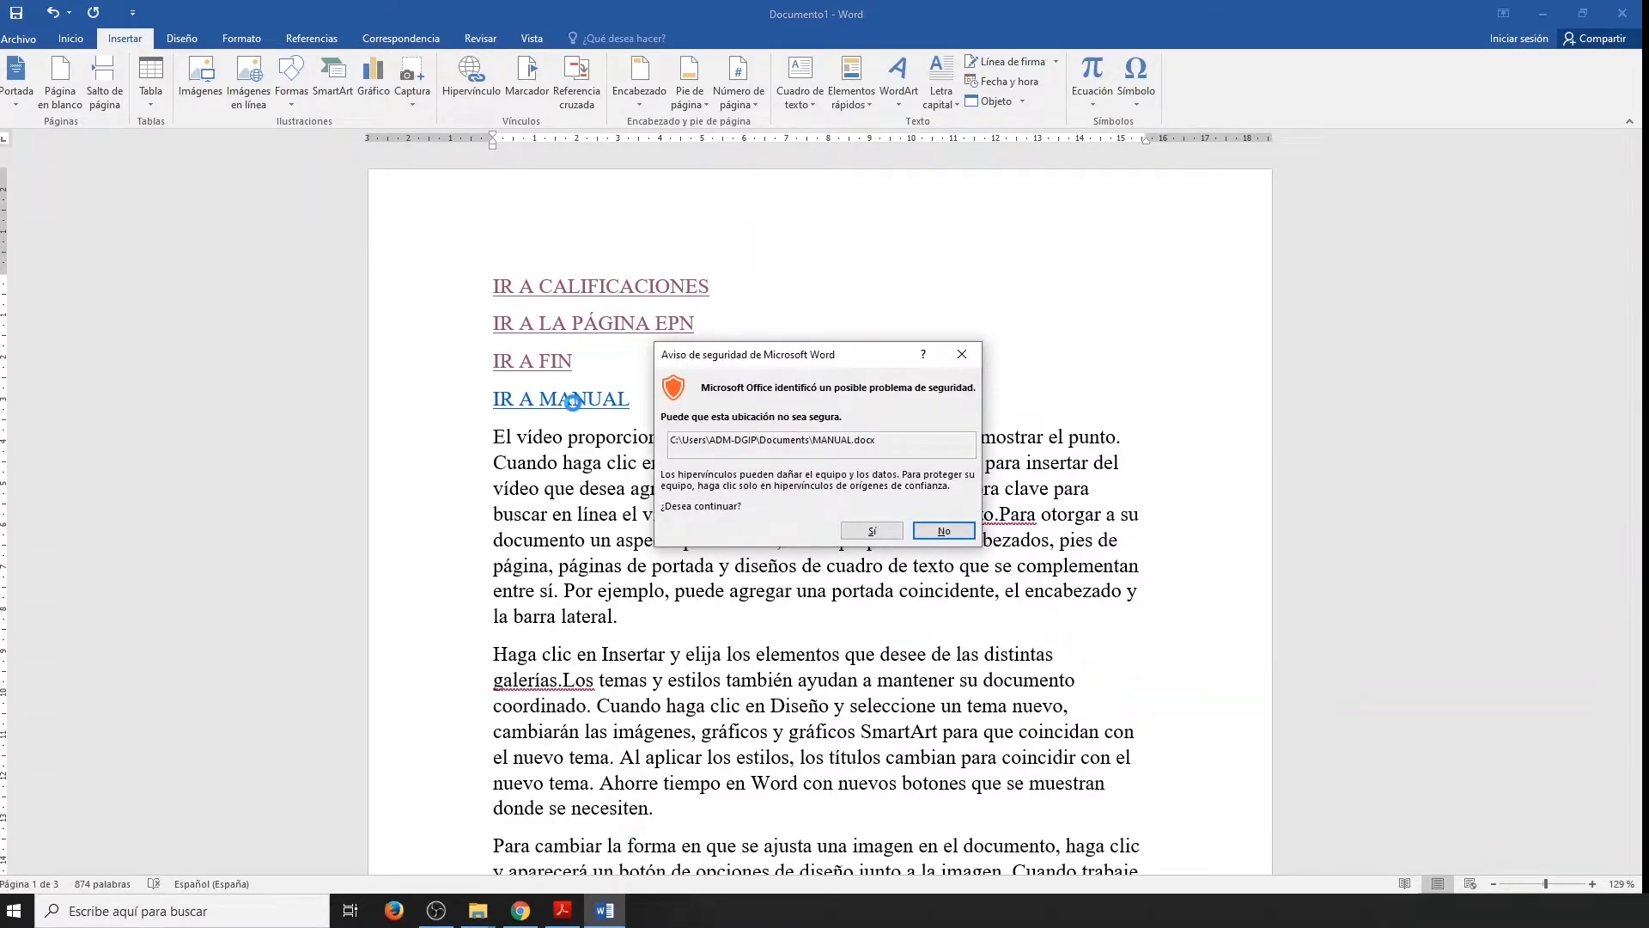
{"action": "left_click", "coordinate": [848, 525]}
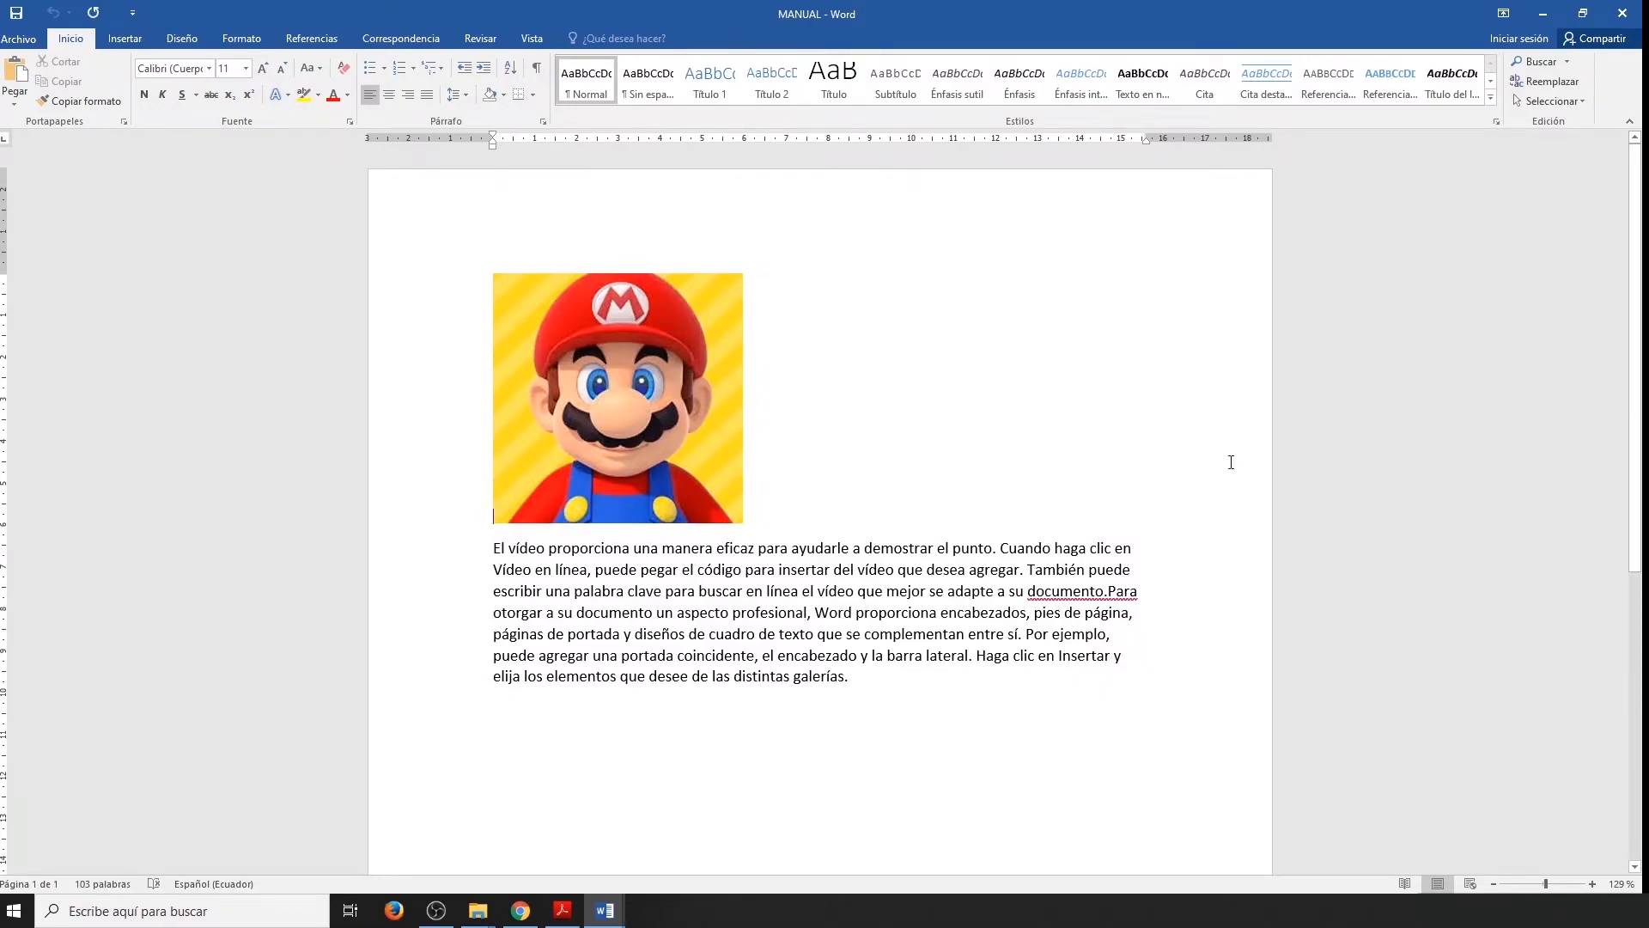
{"action": "left_click", "coordinate": [1623, 13]}
Add the text "DUDAS?" on a new line below "IR A MANUAL".
{"action": "left_click", "coordinate": [673, 403]}
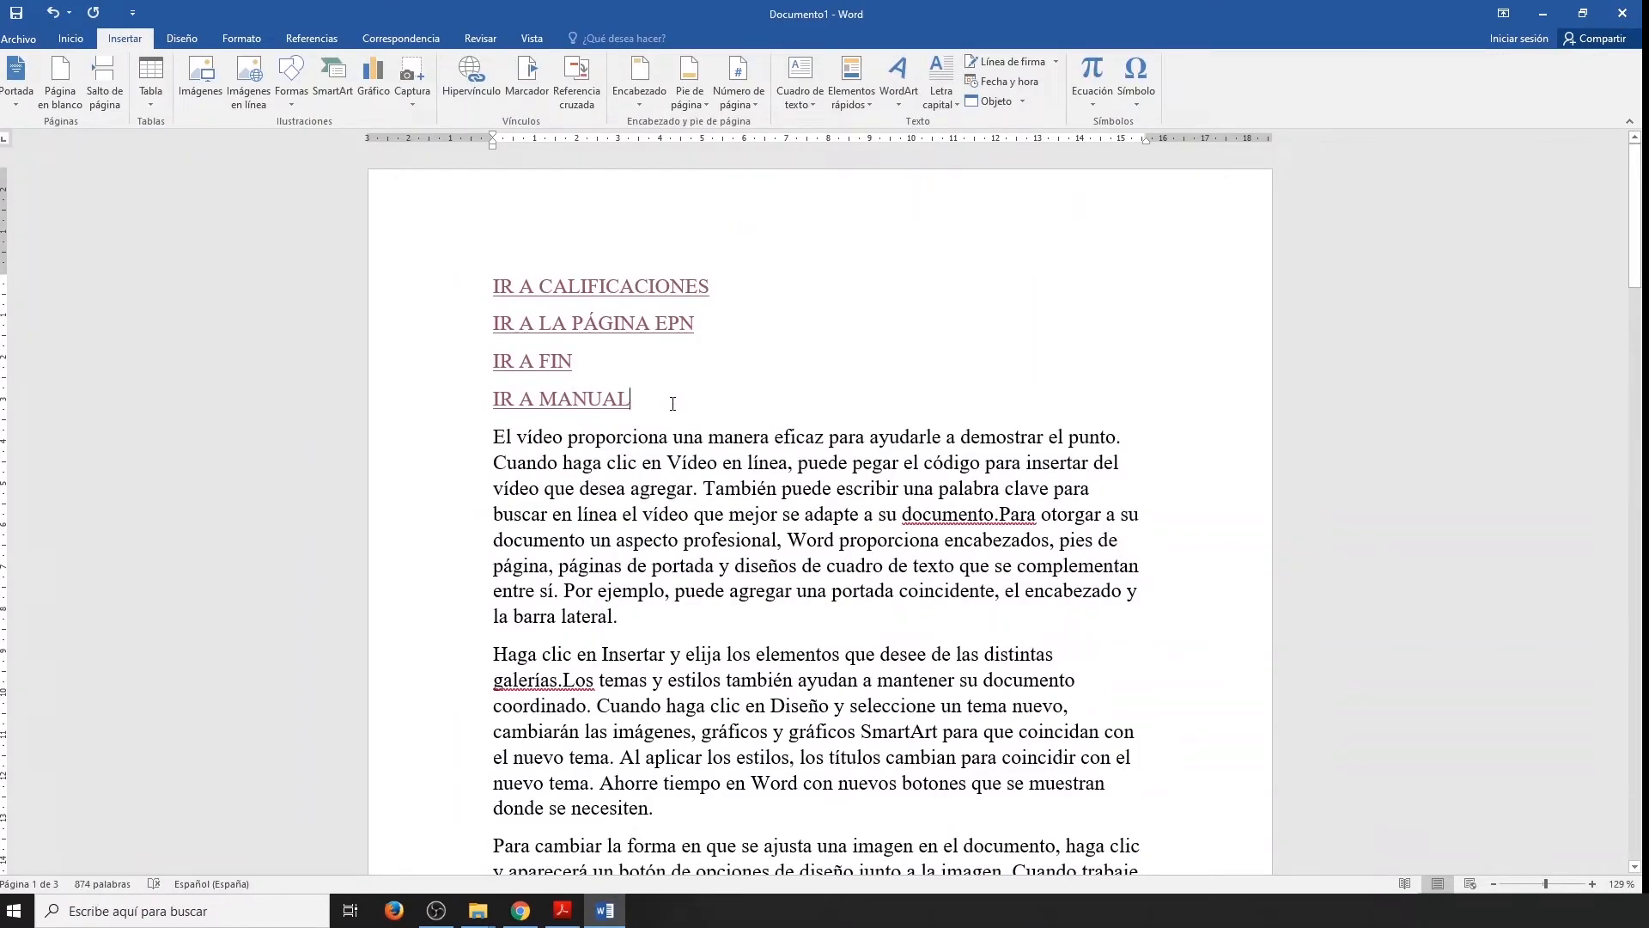
{"action": "key", "text": "Return"}
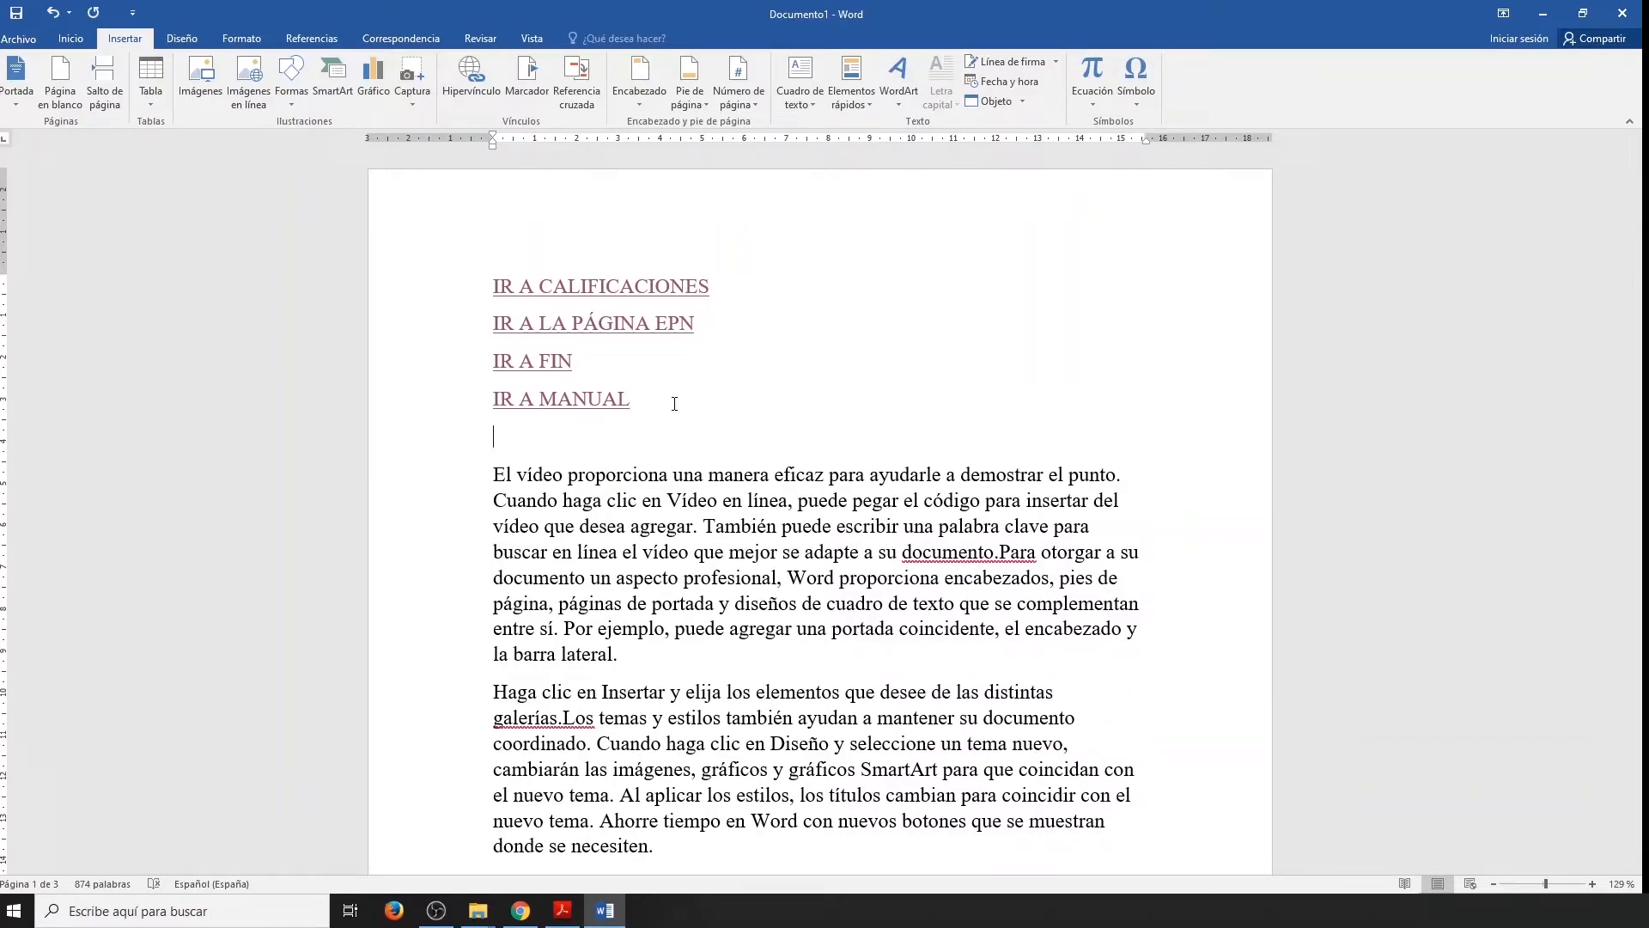
{"action": "type", "text": "DUDAS"}
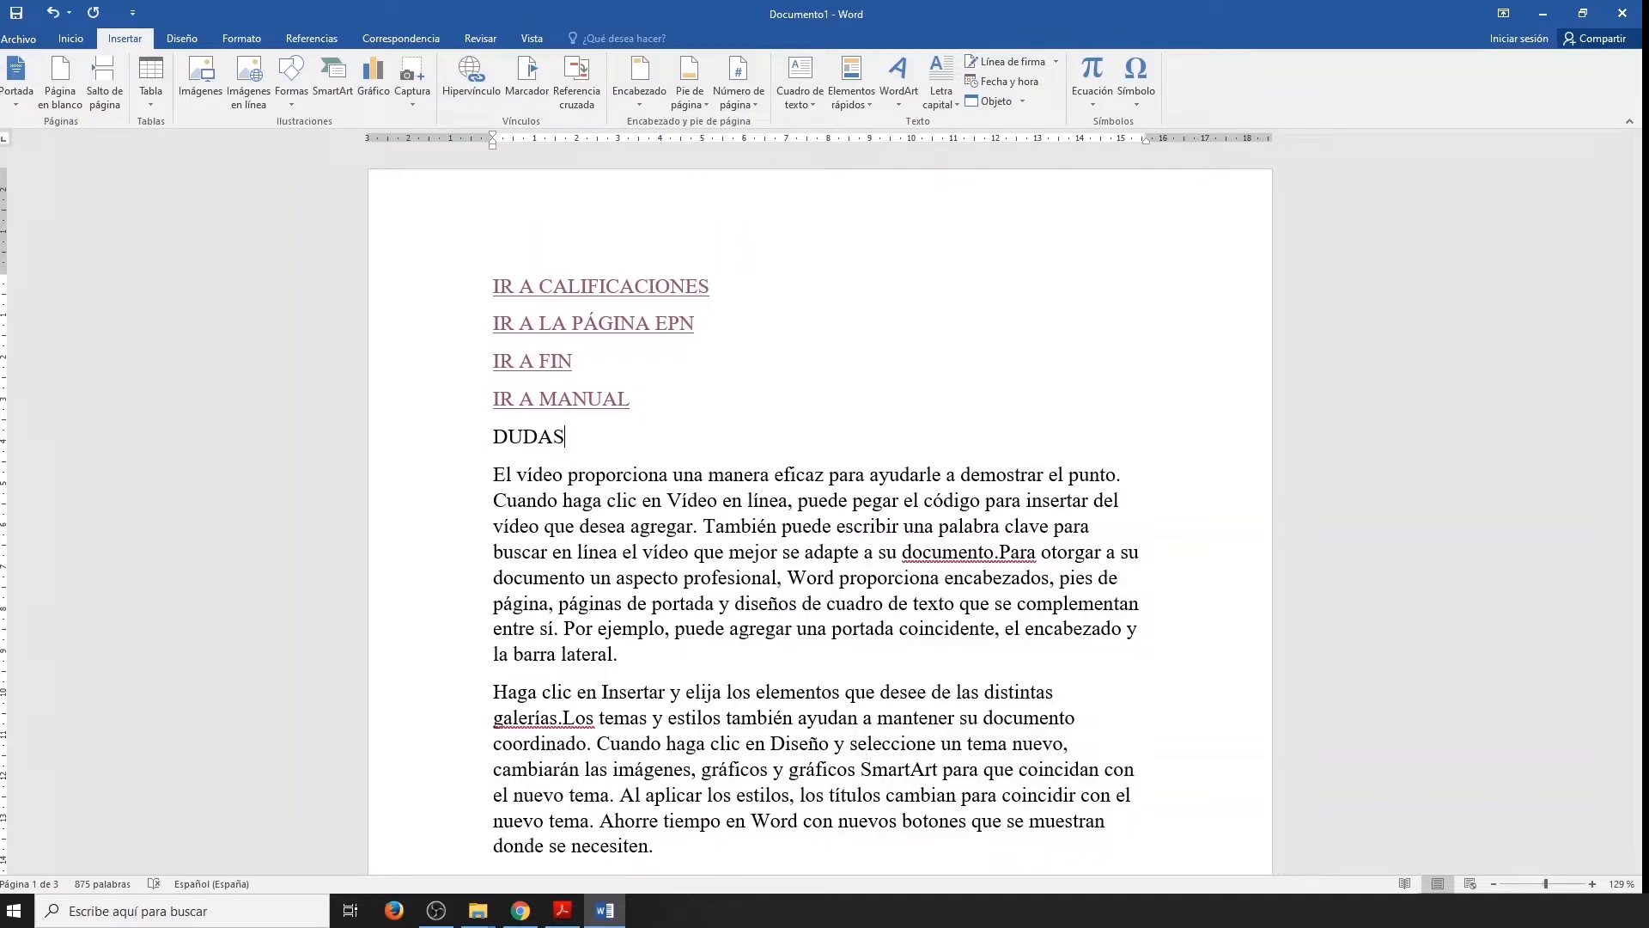
{"action": "type", "text": "?"}
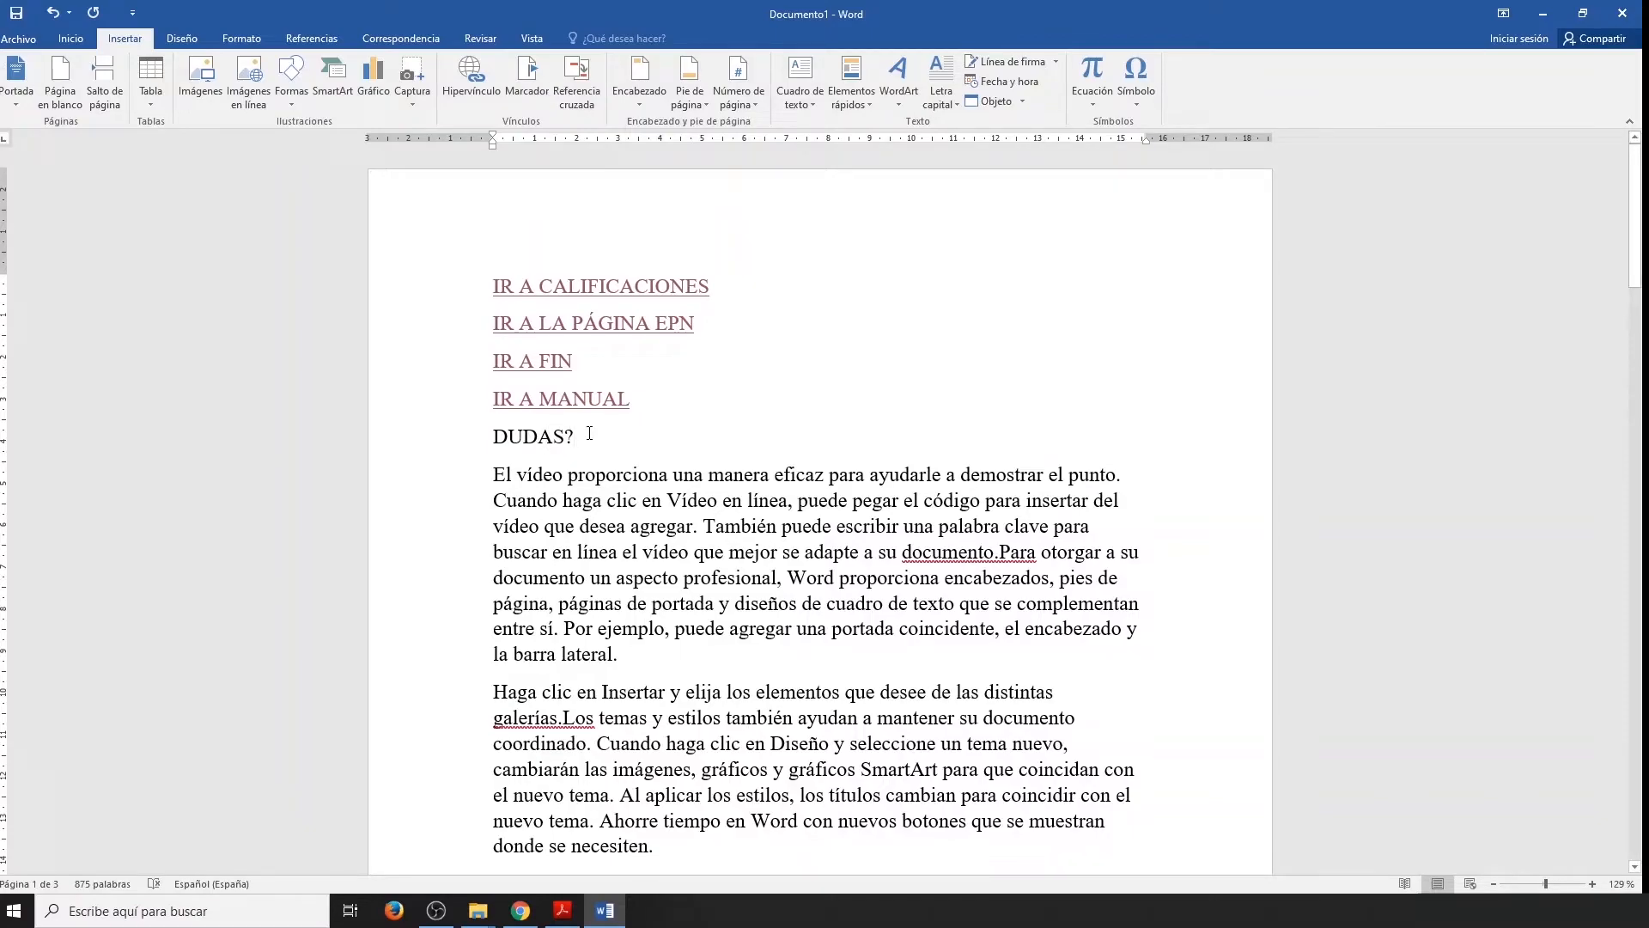
Link the "DUDAS?" text to the contact's e-mail address with the subject DUDAS, and test the link.
{"action": "left_click_drag", "start_coordinate": [582, 436], "coordinate": [492, 437]}
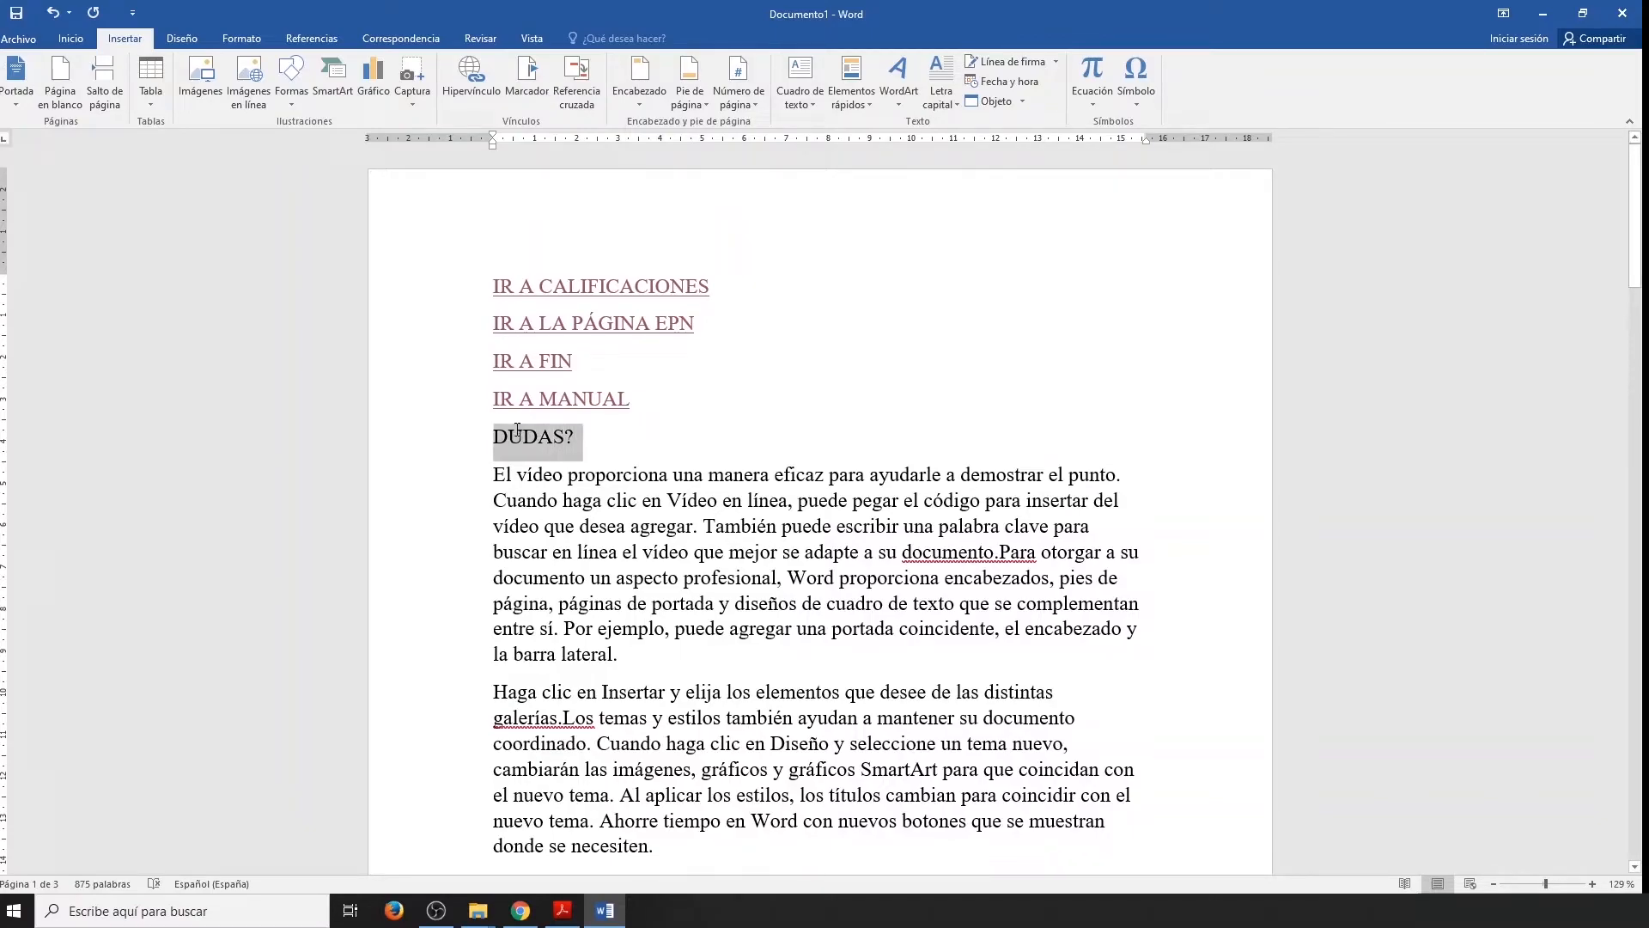
{"action": "left_click", "coordinate": [493, 89]}
{"action": "left_click", "coordinate": [636, 639]}
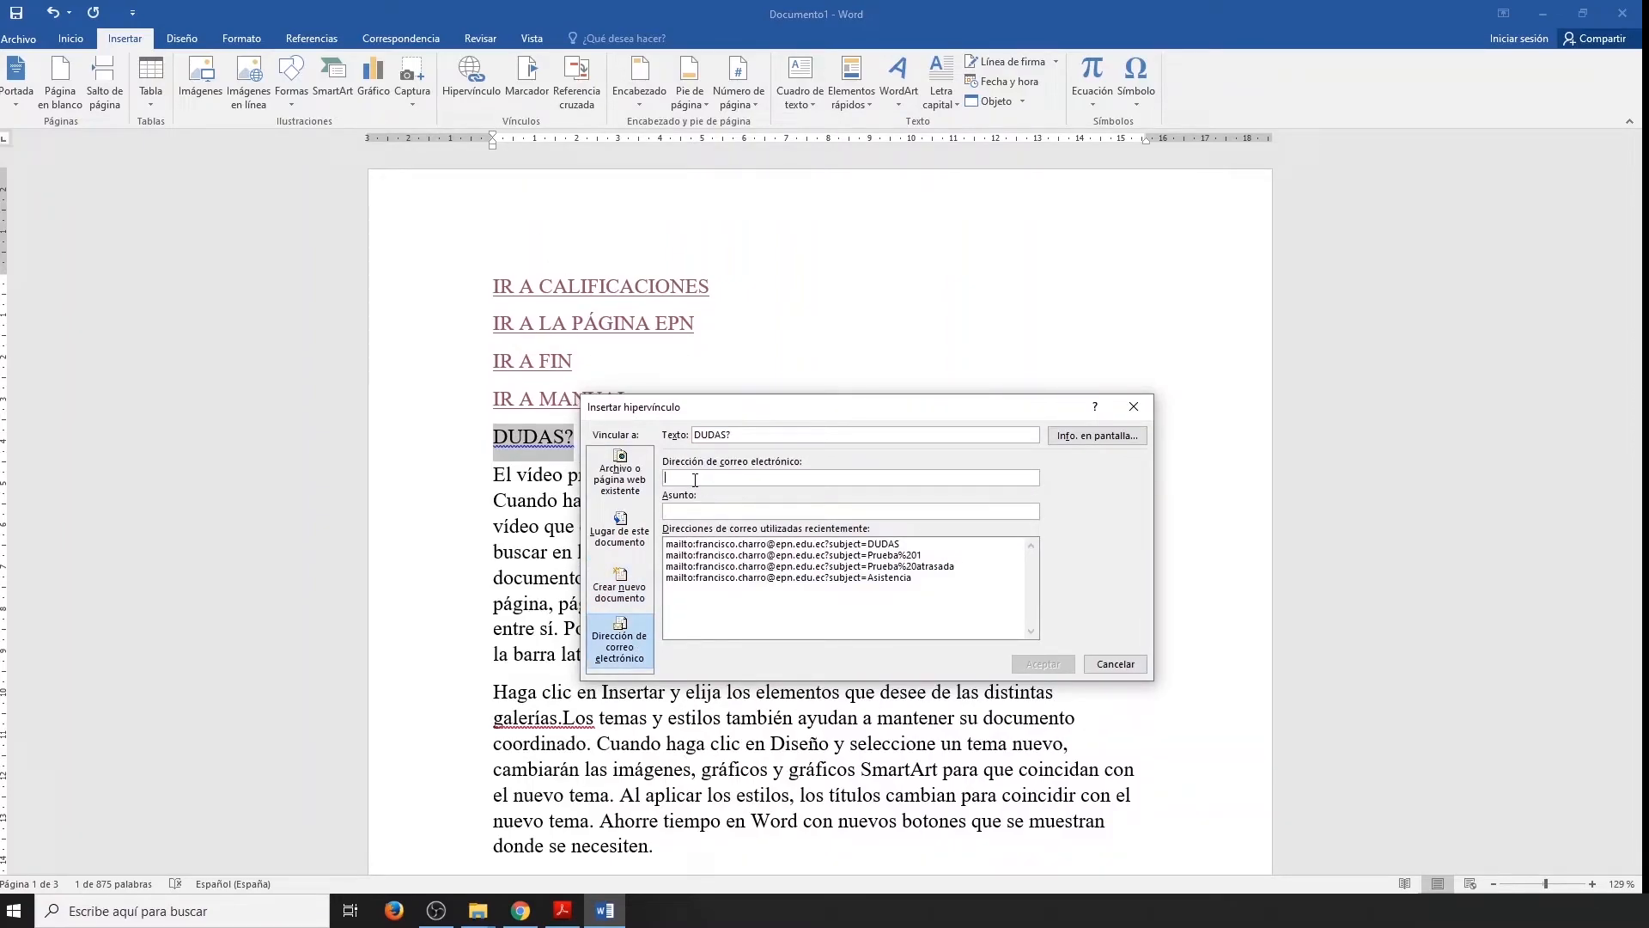
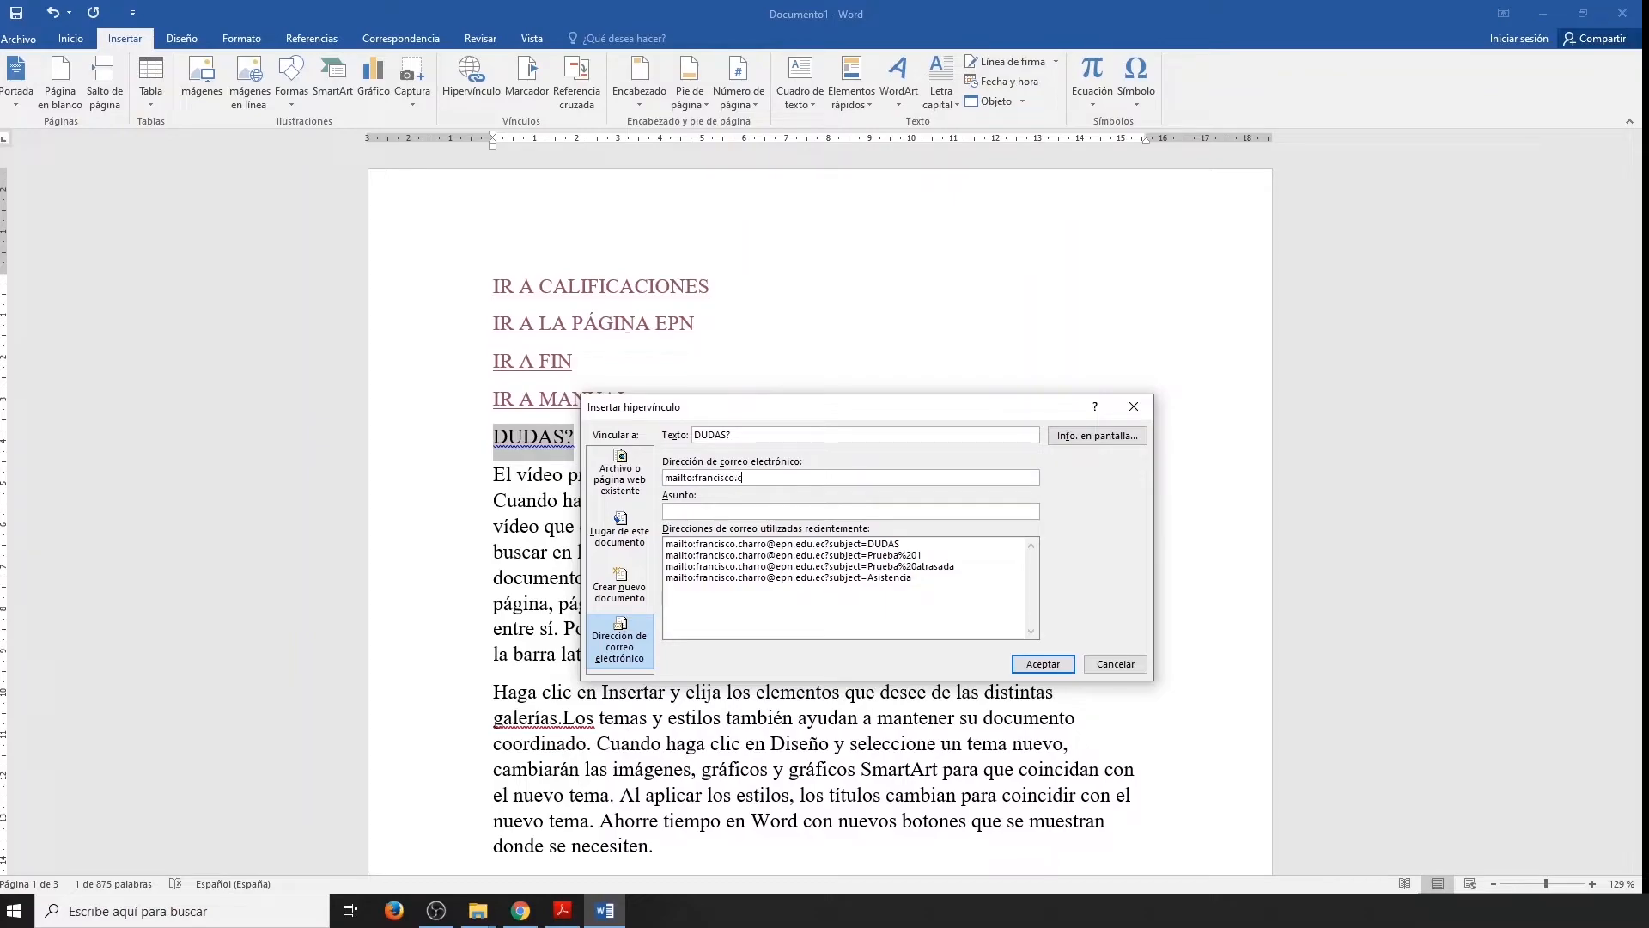
{"action": "left_click", "coordinate": [689, 510]}
{"action": "type", "text": "DUDAS"}
{"action": "left_click", "coordinate": [1041, 664]}
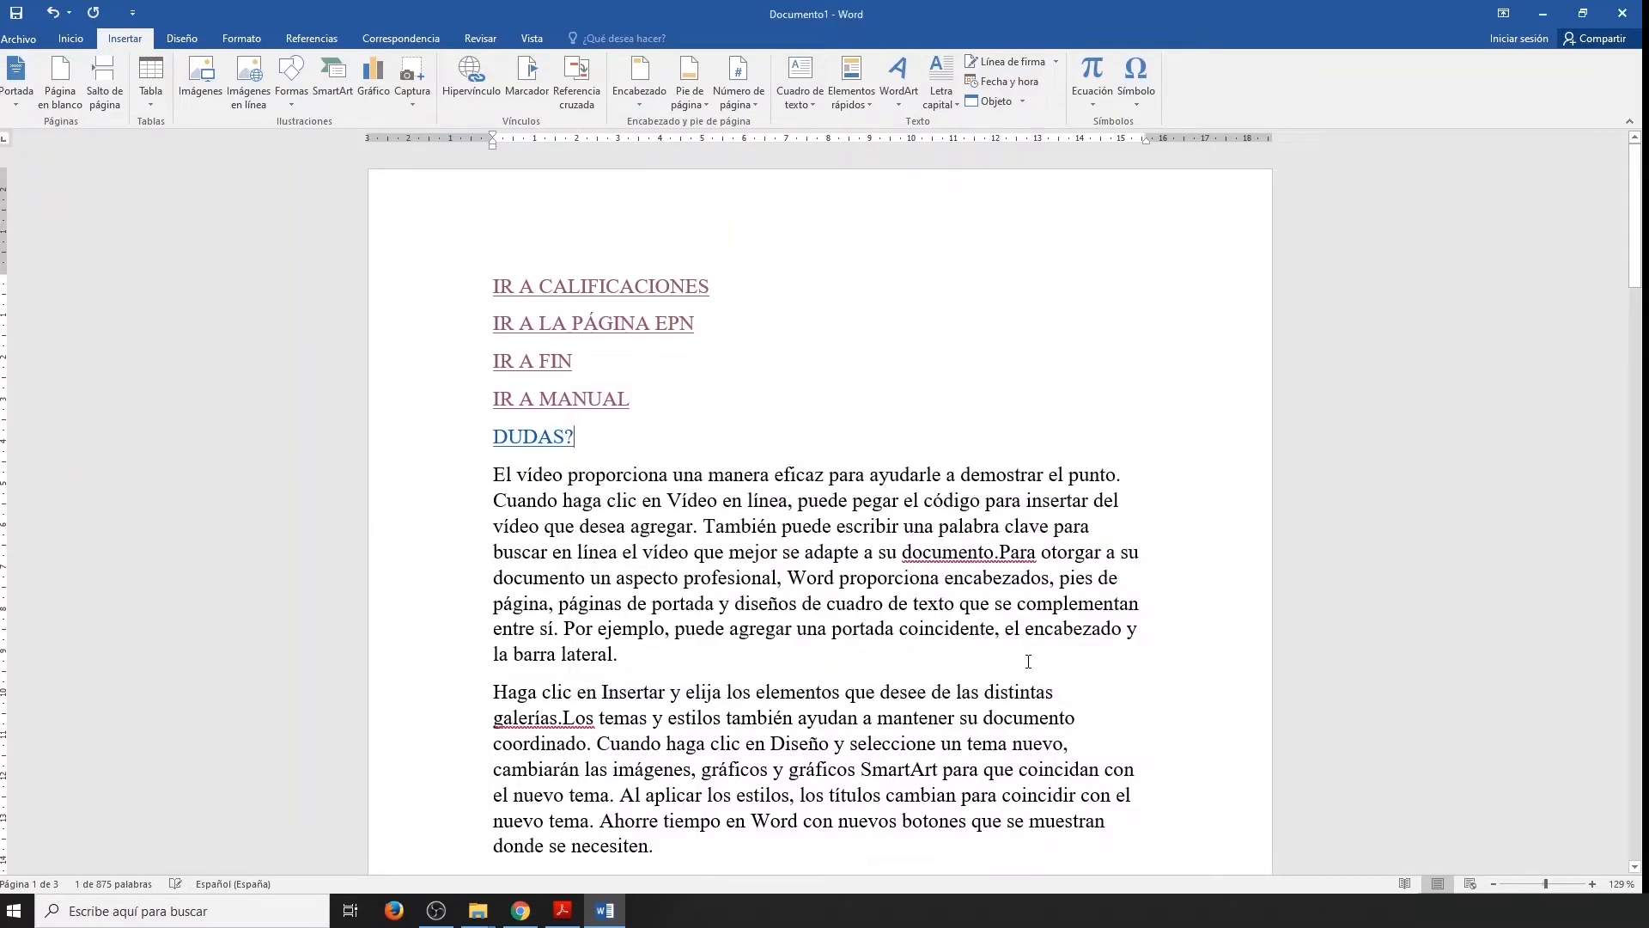
{"action": "left_click", "coordinate": [545, 440], "text": "ctrl"}
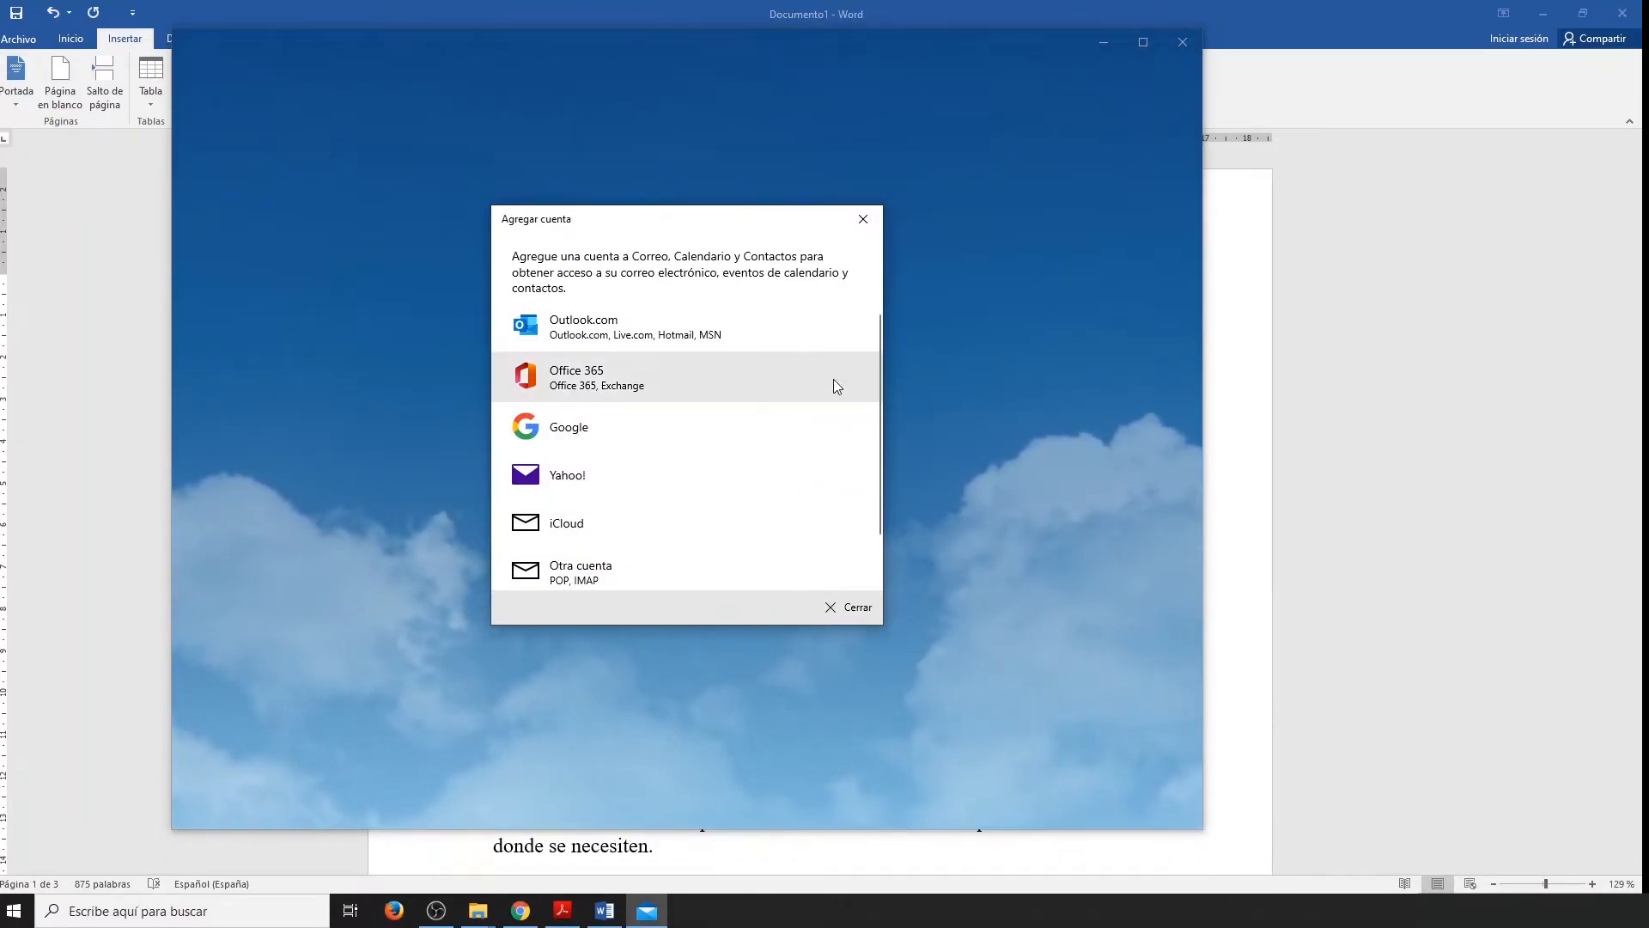
{"action": "left_click", "coordinate": [863, 219]}
Insert a hyperlinked cross-reference to the FINAL bookmark showing its bookmark text below "DUDAS?", and follow it.
{"action": "left_click", "coordinate": [580, 80]}
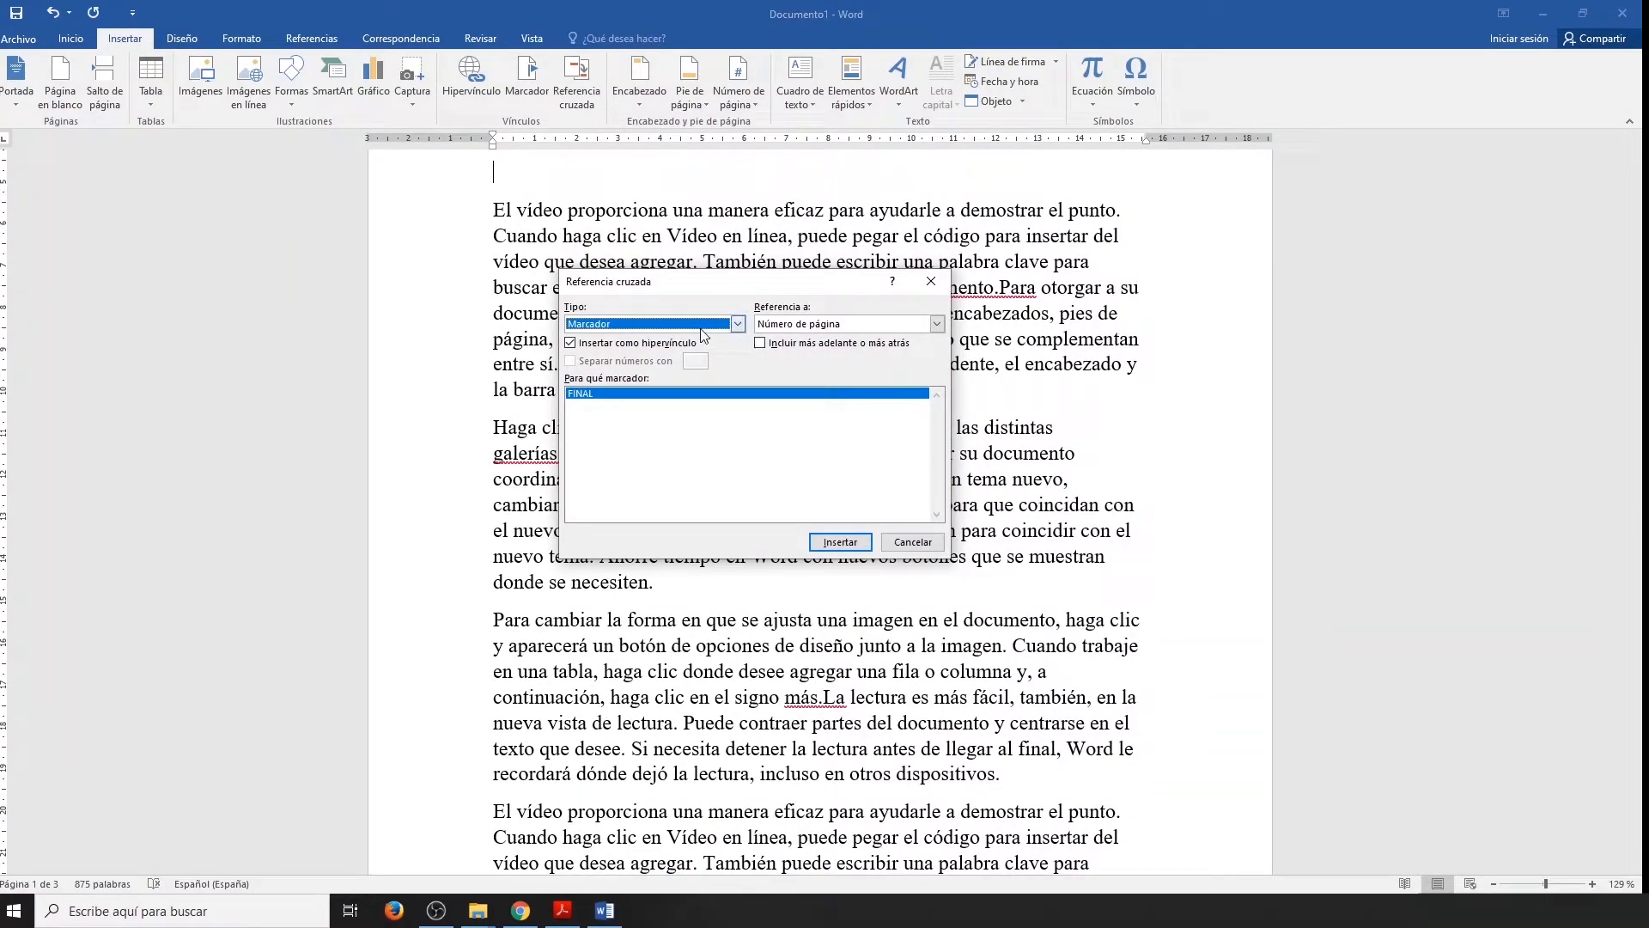
{"action": "left_click", "coordinate": [936, 323]}
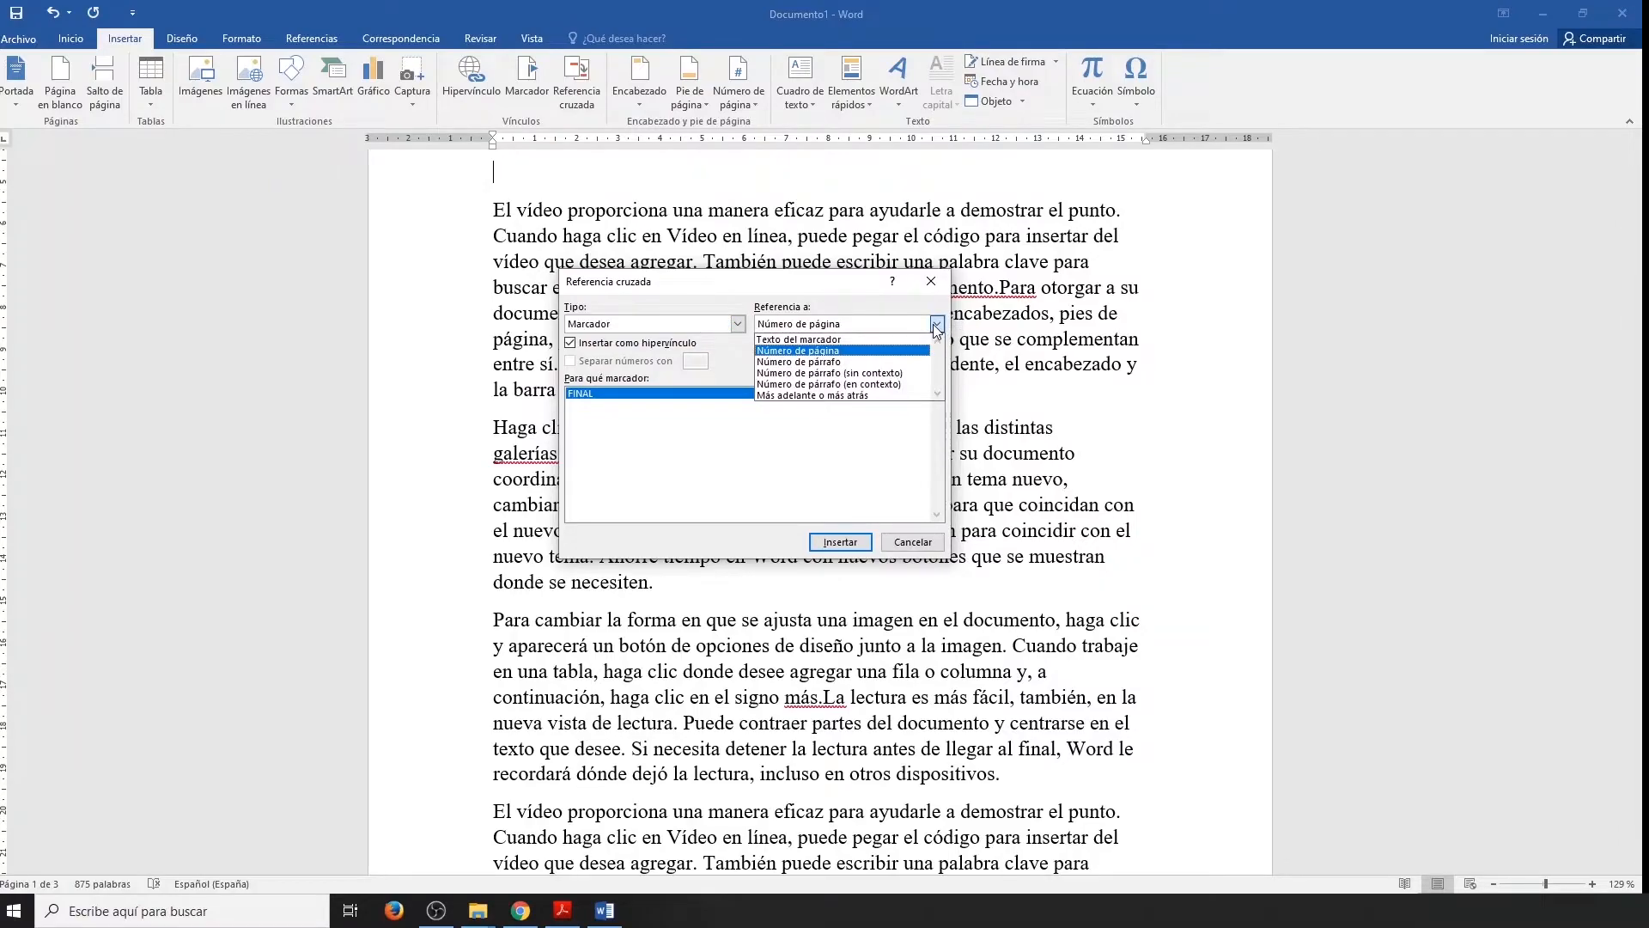
{"action": "left_click", "coordinate": [825, 342]}
{"action": "left_click", "coordinate": [840, 541]}
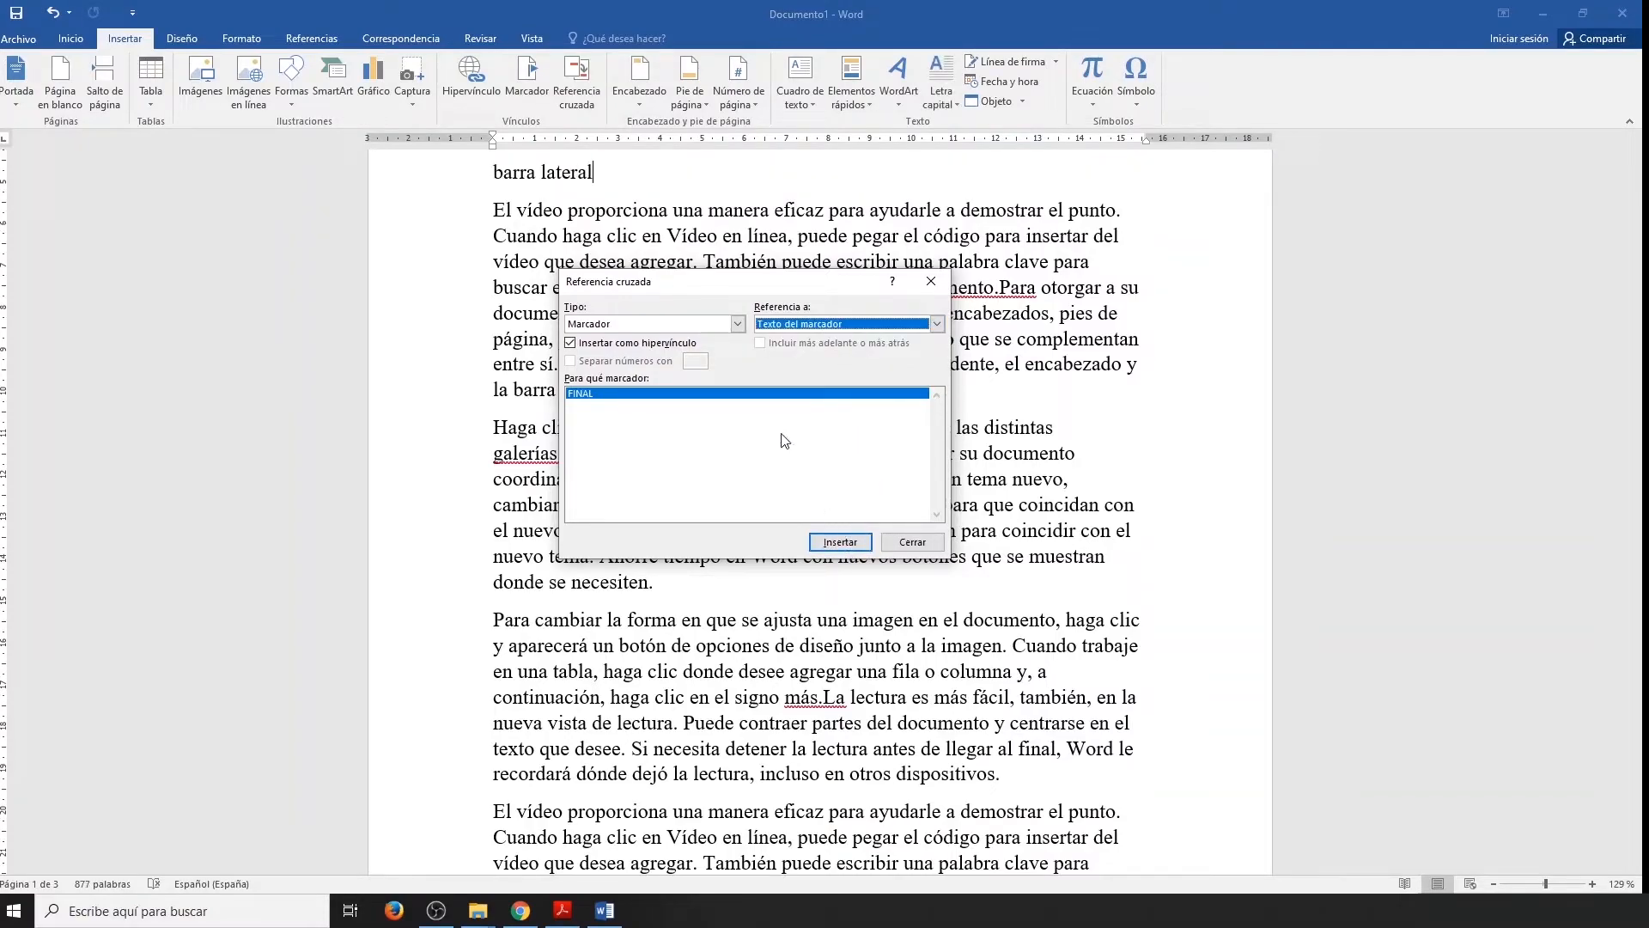
{"action": "left_click", "coordinate": [912, 541]}
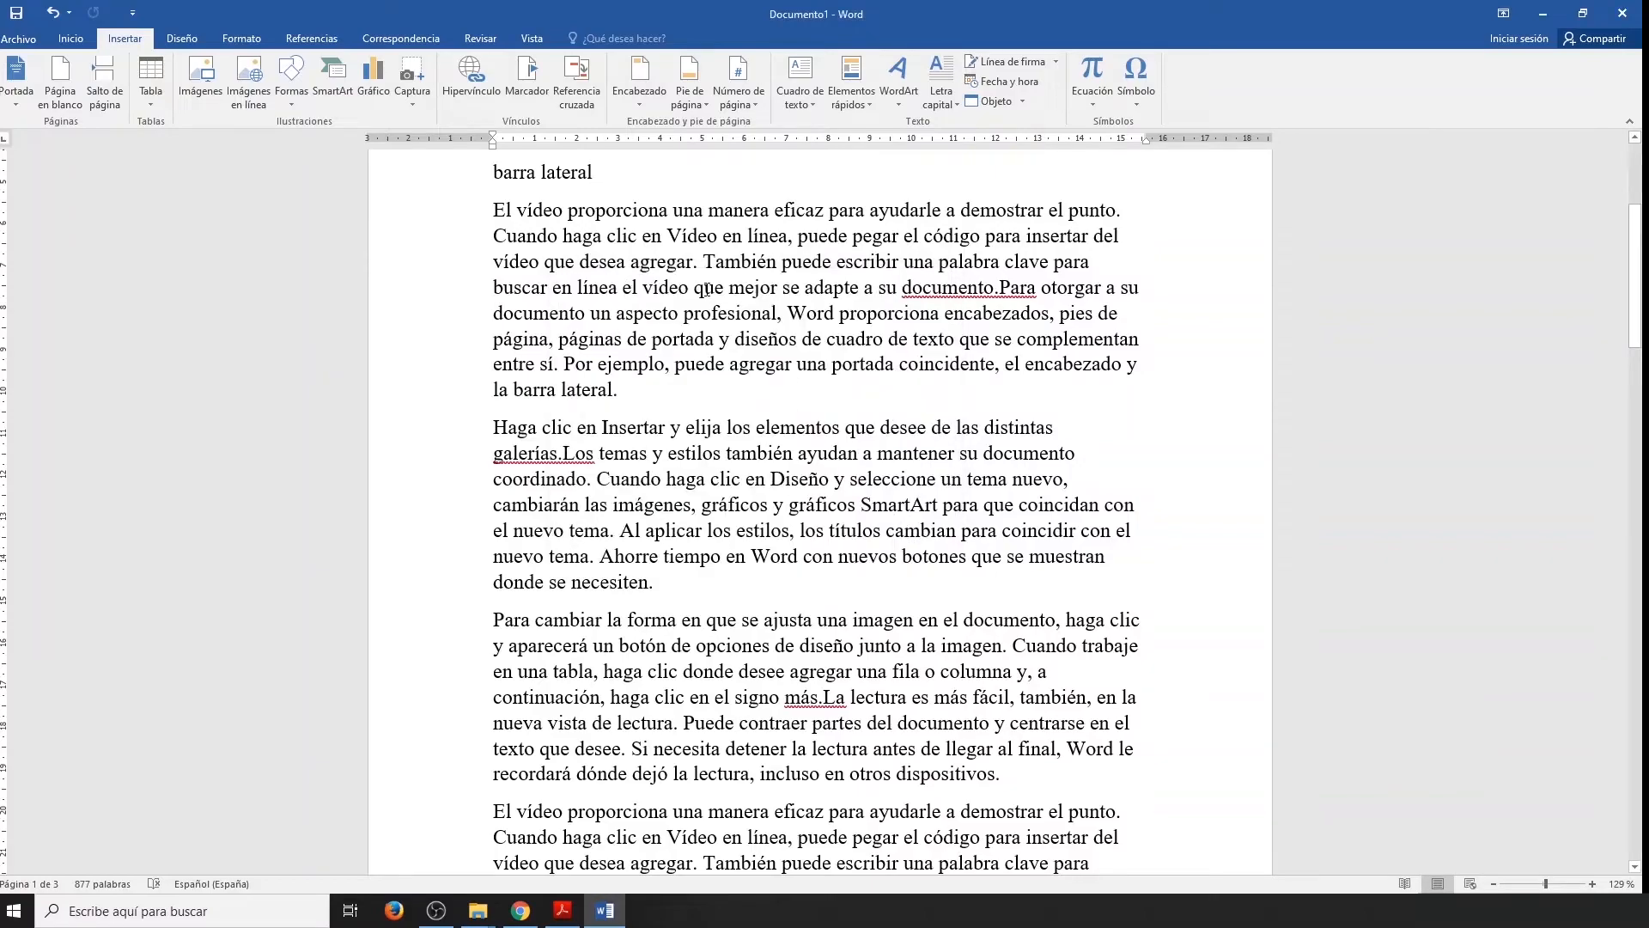
{"action": "scroll", "coordinate": [706, 289], "scroll_direction": "up", "scroll_amount": 1}
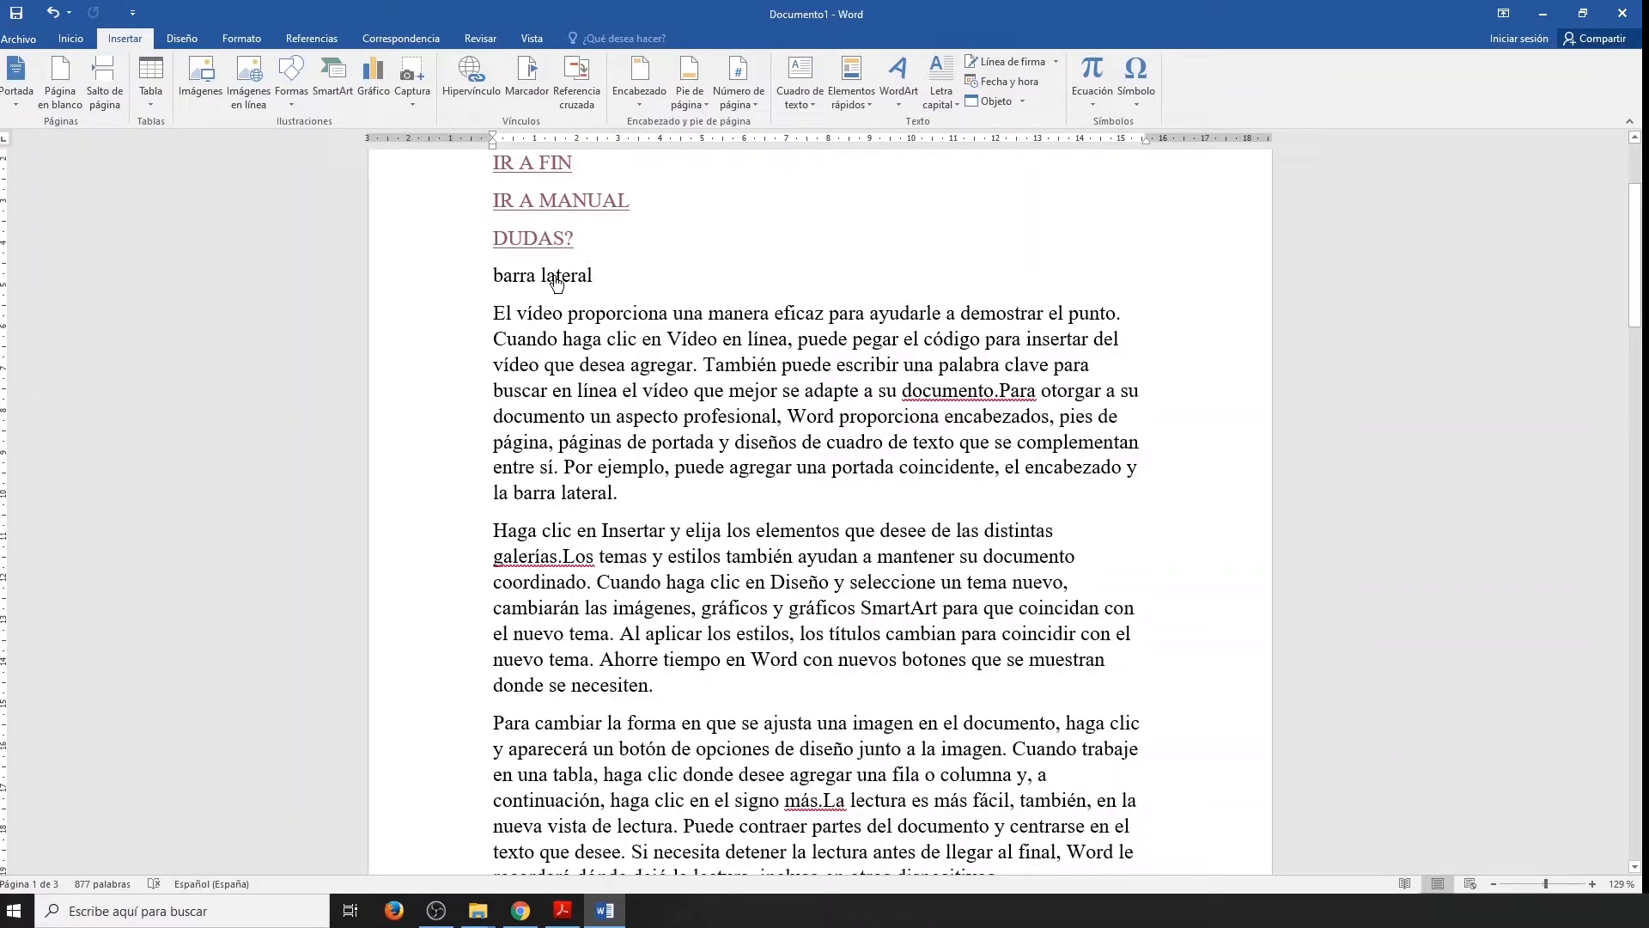
{"action": "left_click", "coordinate": [557, 283], "text": "ctrl"}
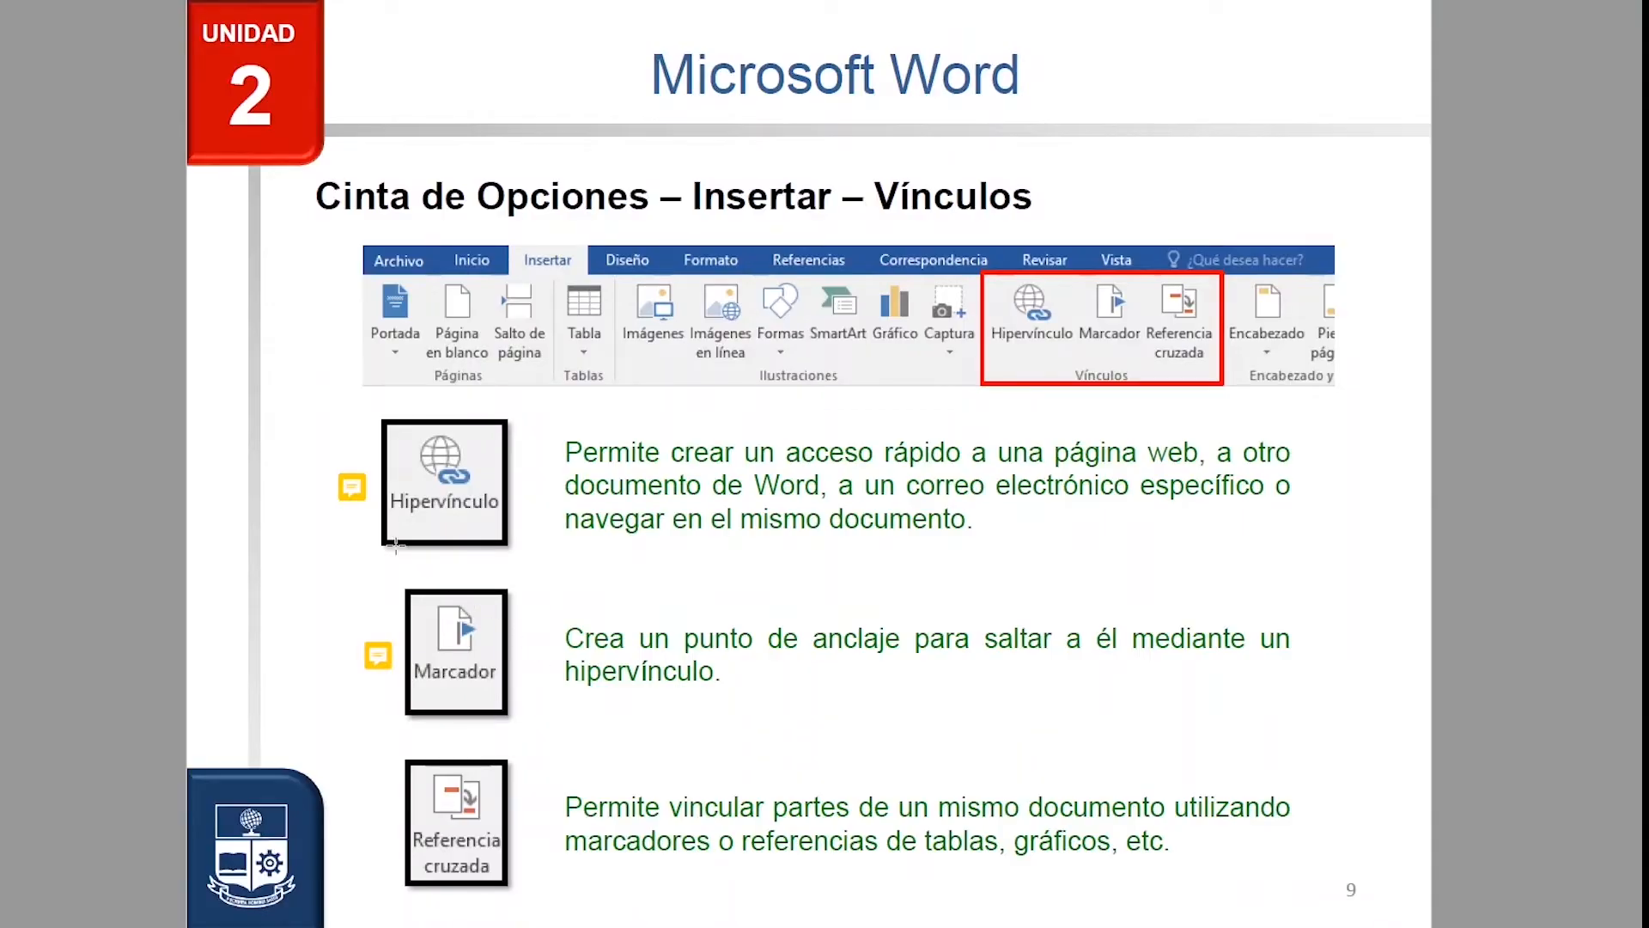
{"action": "mouse_move", "coordinate": [356, 497]}
{"action": "mouse_move", "coordinate": [380, 666]}
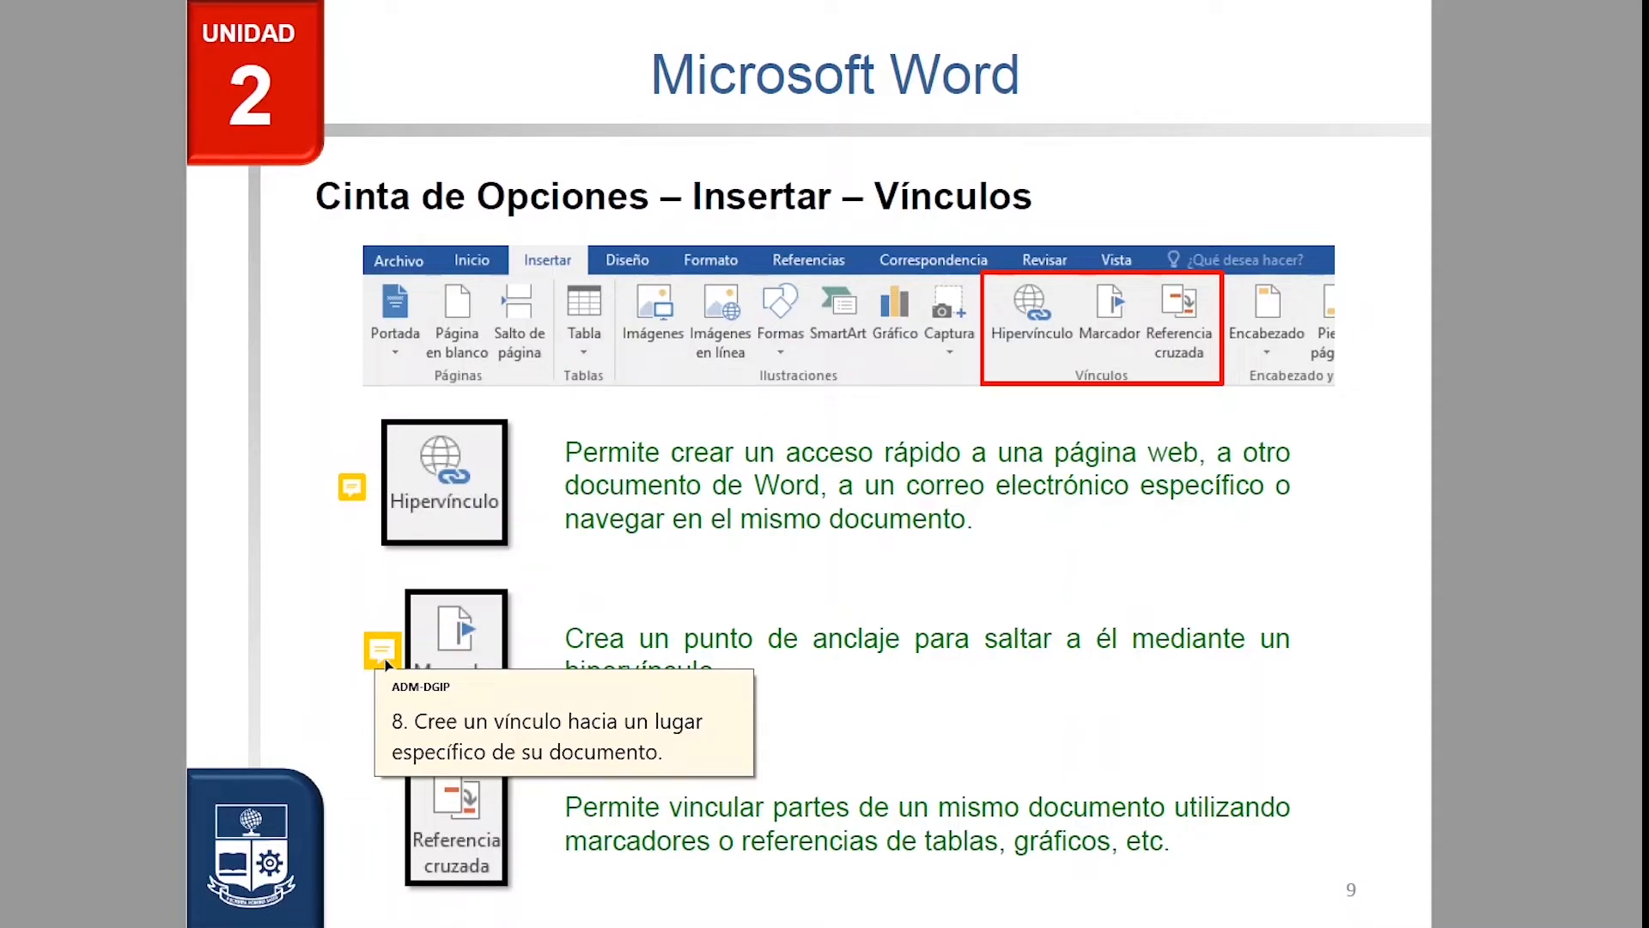
{"action": "key", "text": "Right"}
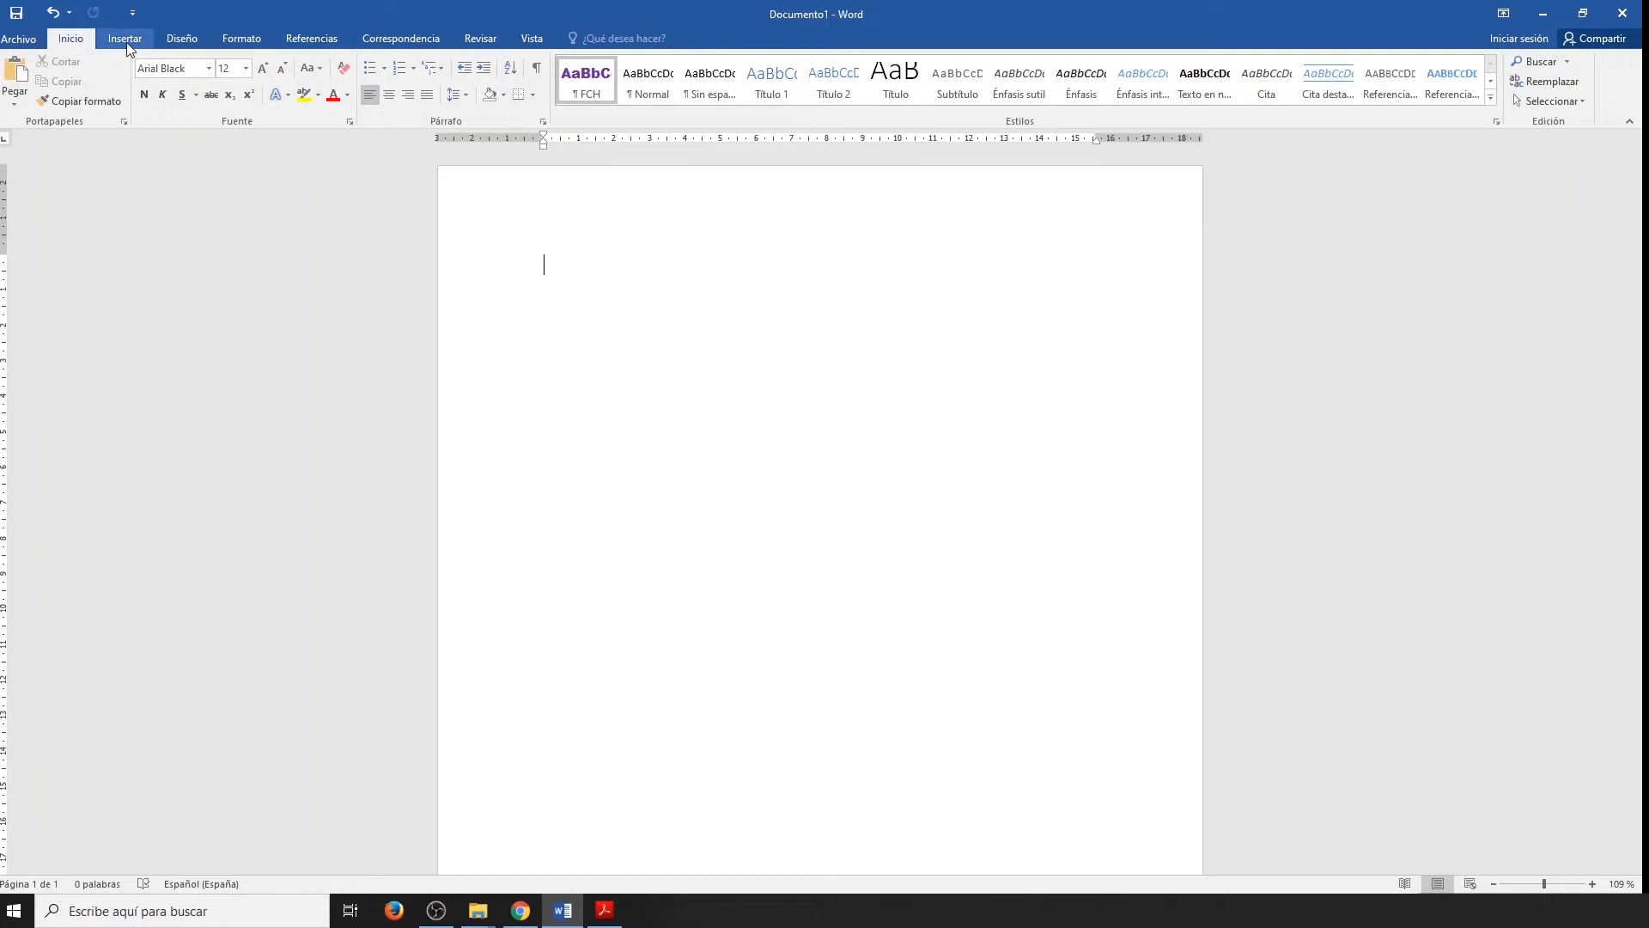
Insert a header of the "En blanco" design in the blank document with the text OFIMÁTICA.
{"action": "left_click", "coordinate": [125, 38]}
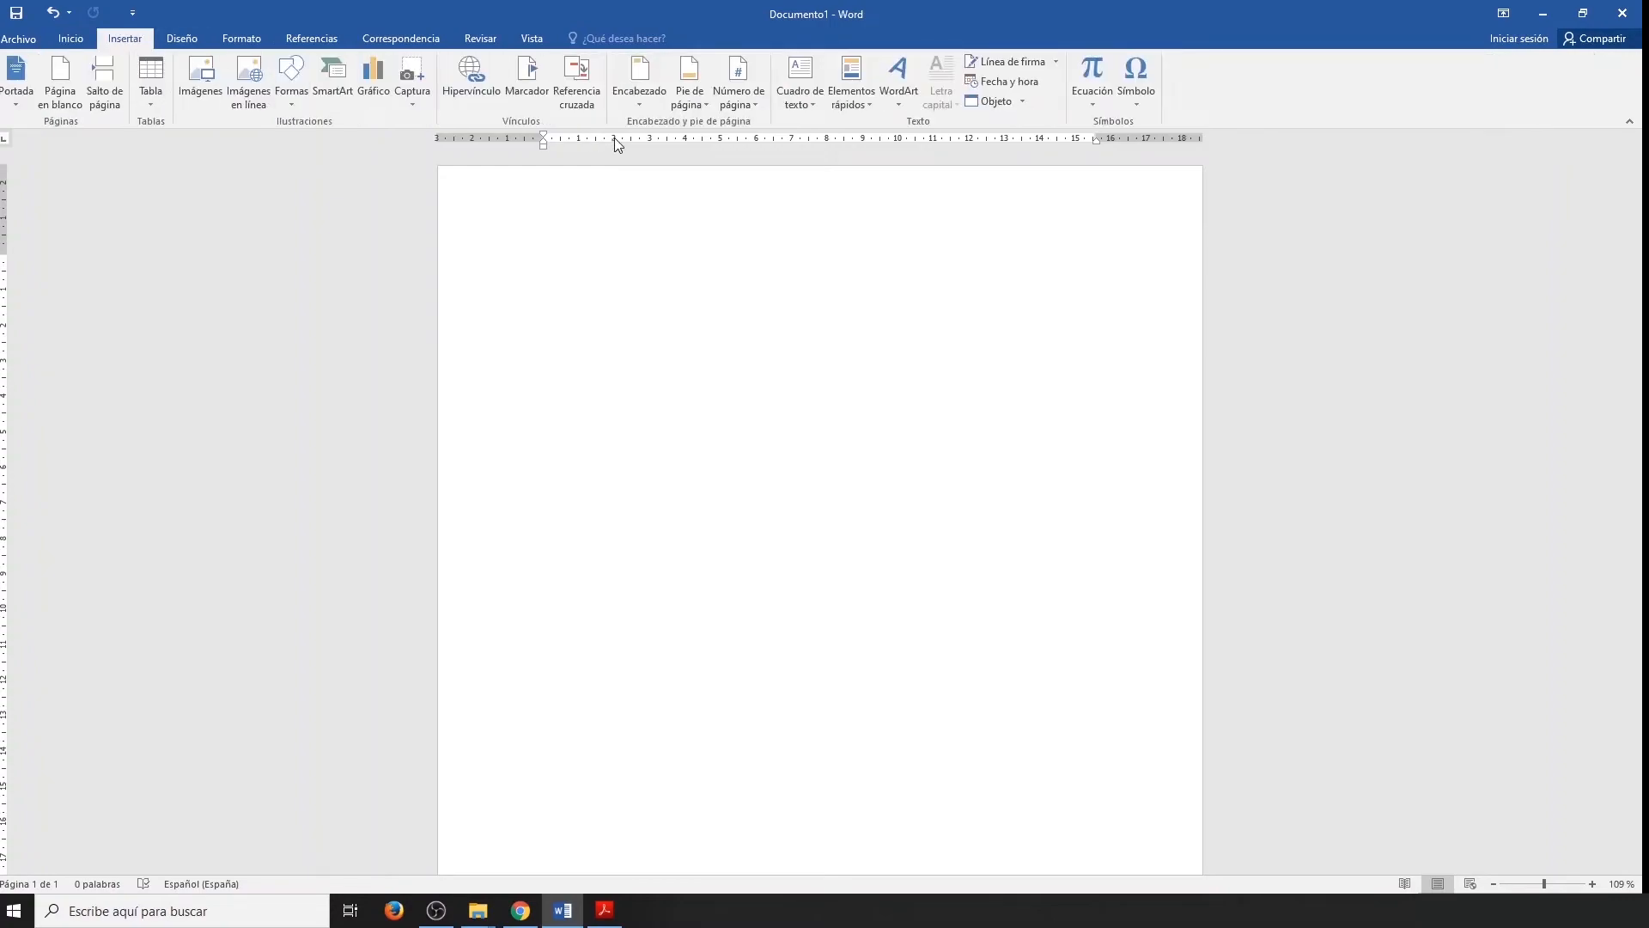
{"action": "left_click", "coordinate": [652, 77]}
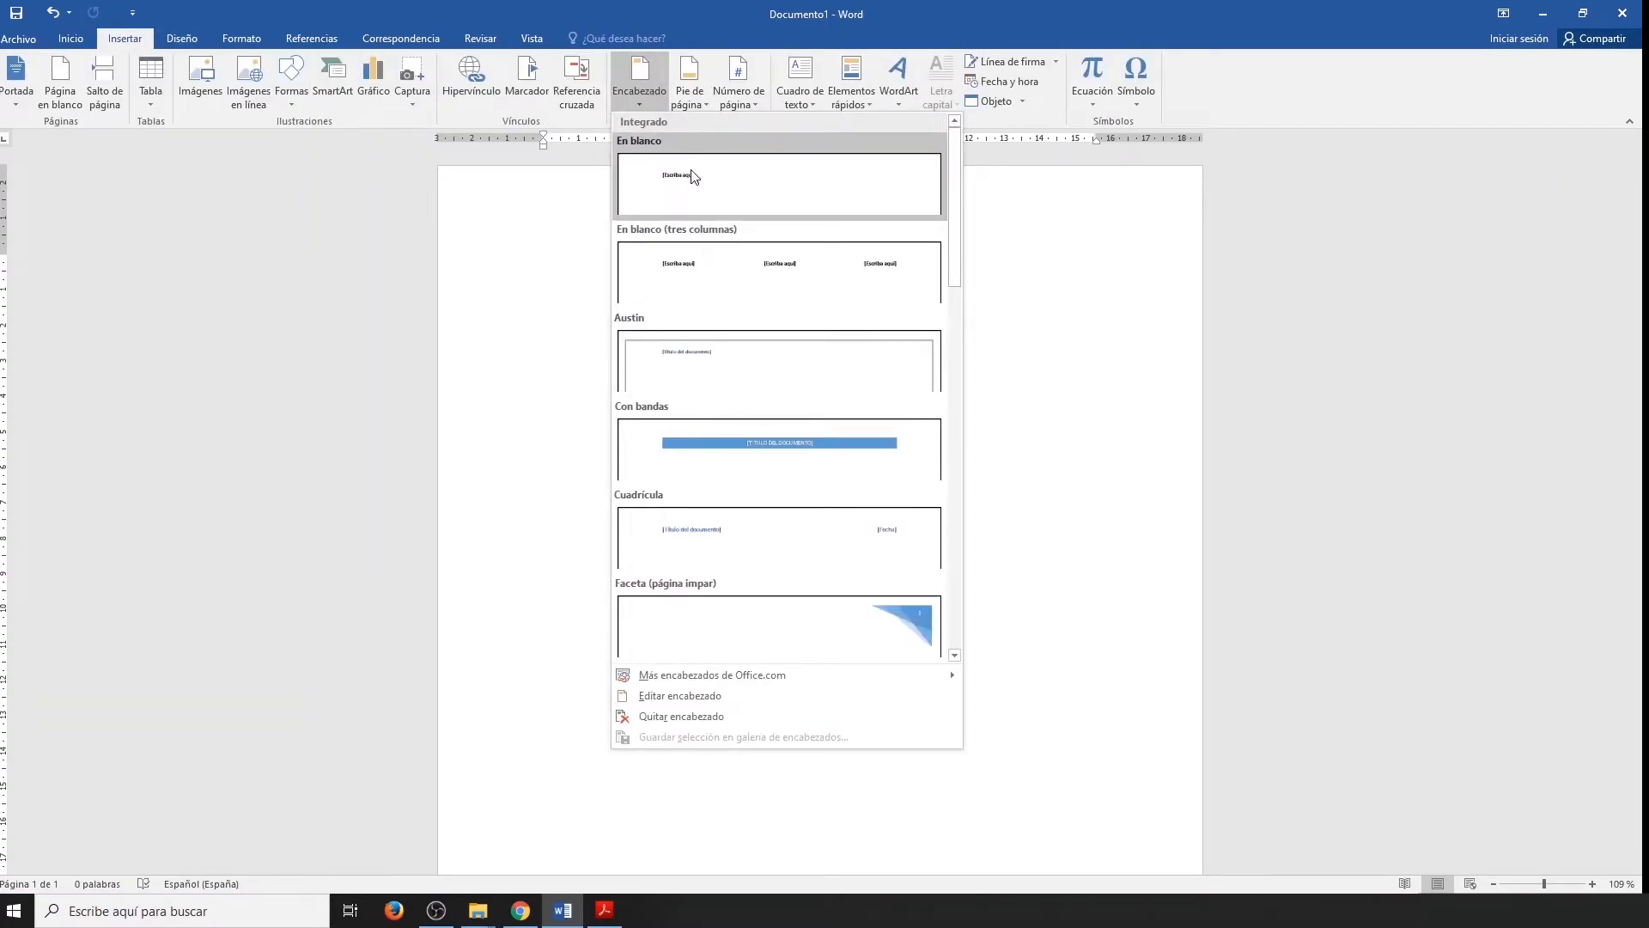
{"action": "left_click", "coordinate": [694, 176]}
{"action": "type", "text": "OFIMÁTICA"}
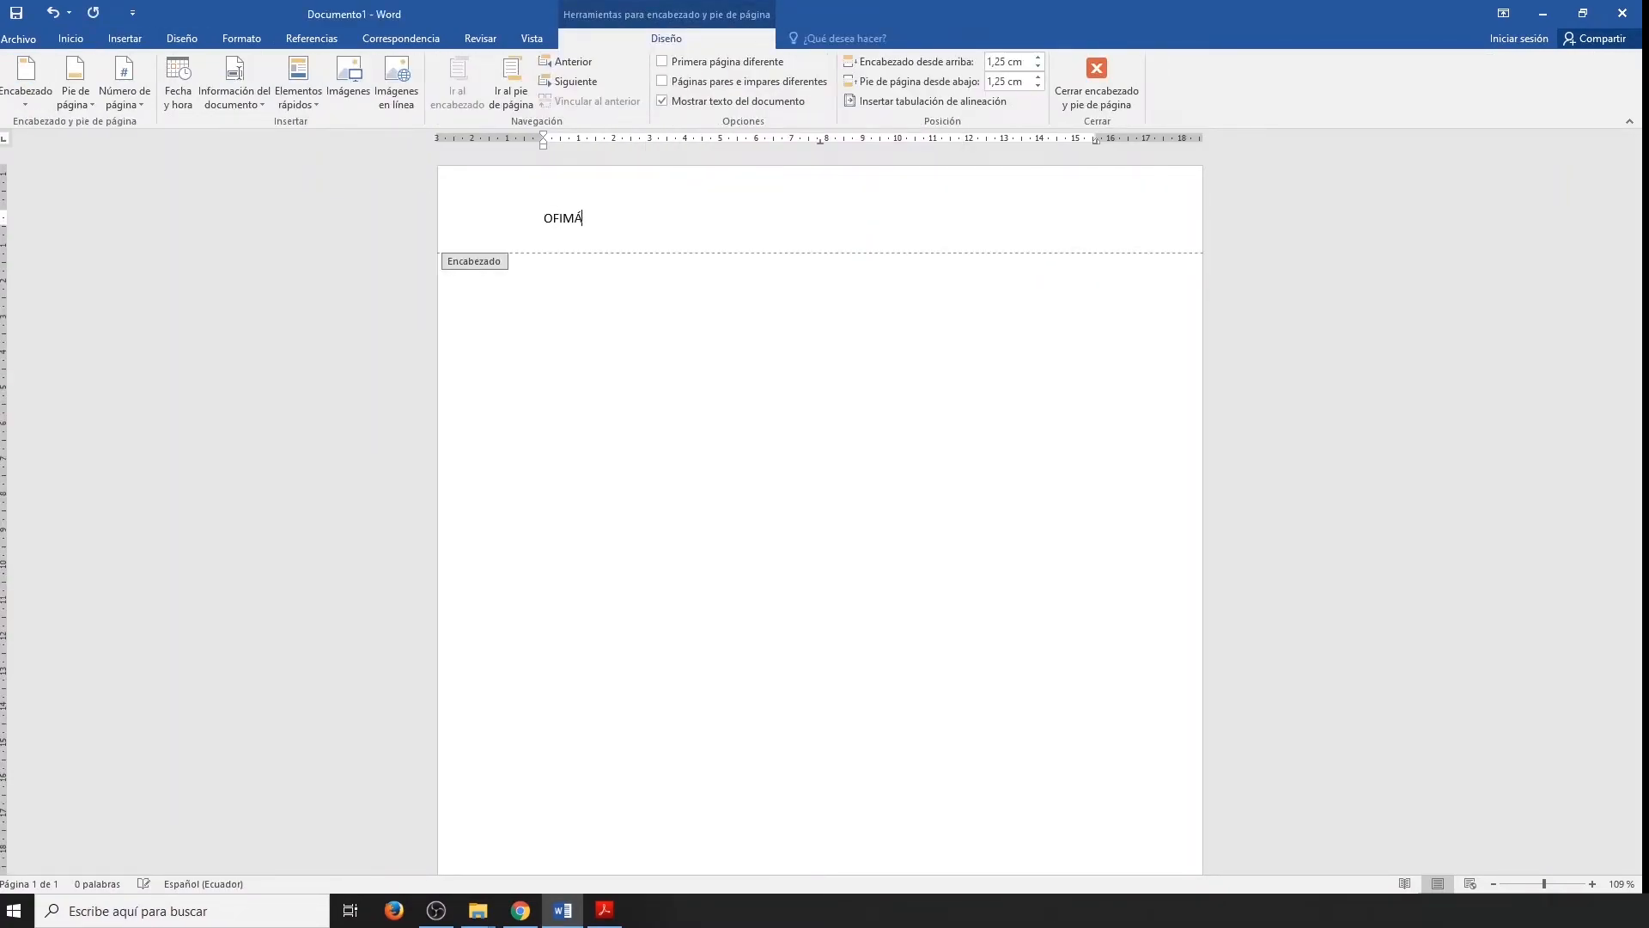
Format the header text OFIMÁTICA in Arial Black at size 24.
{"action": "double_click", "coordinate": [573, 221]}
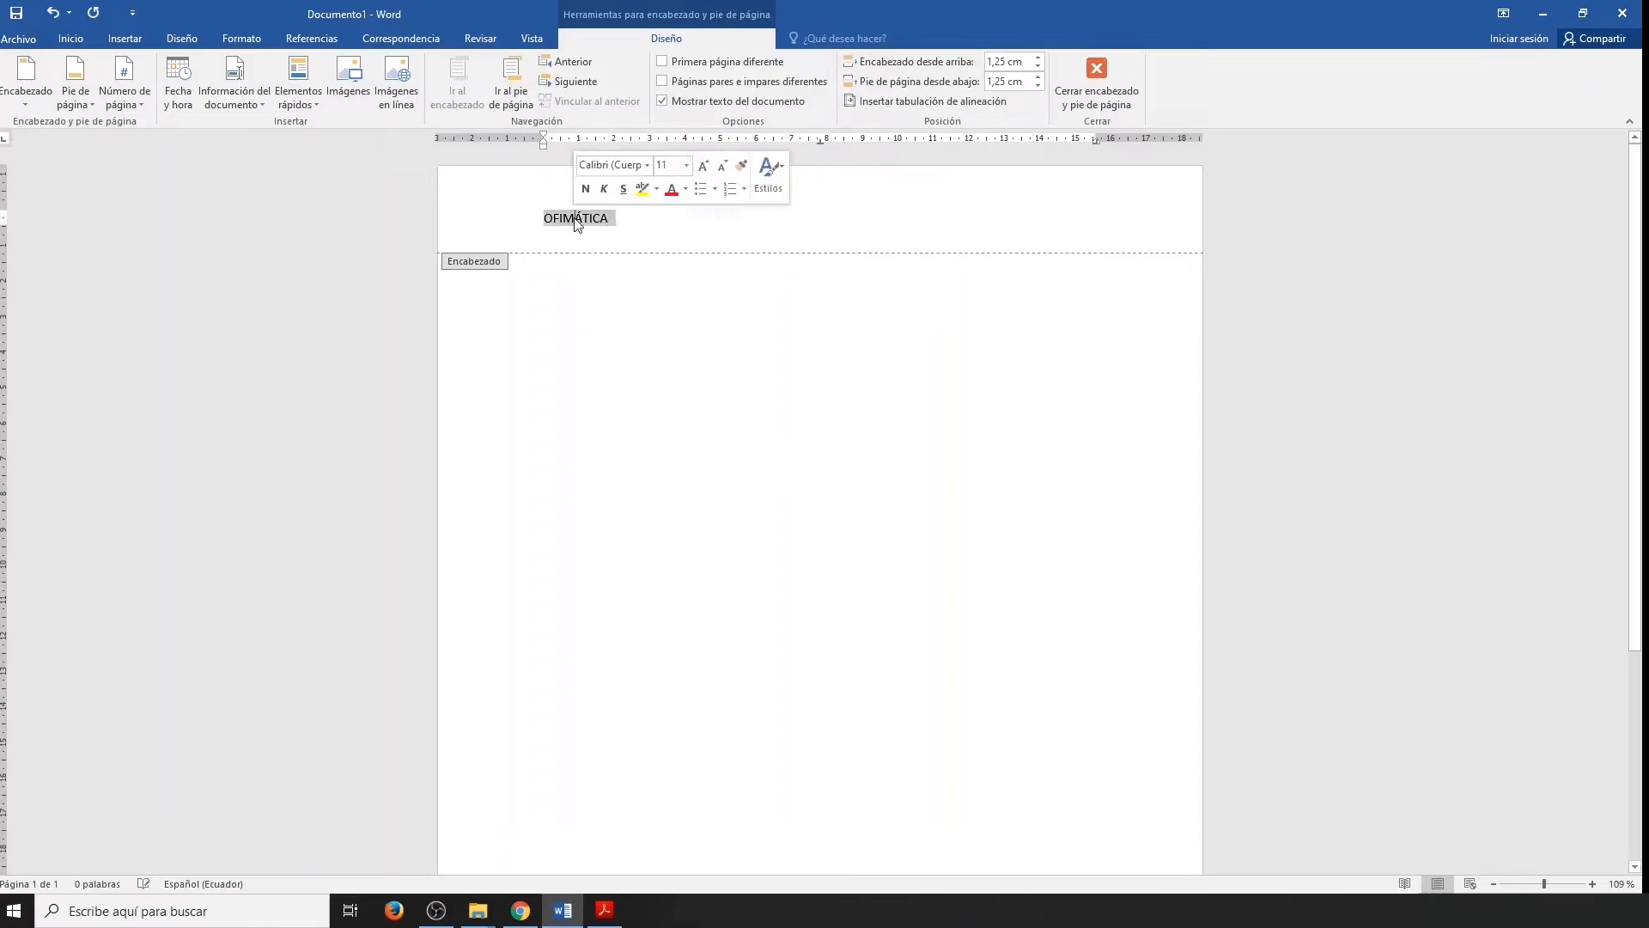
{"action": "left_click", "coordinate": [70, 38]}
{"action": "left_click", "coordinate": [209, 68]}
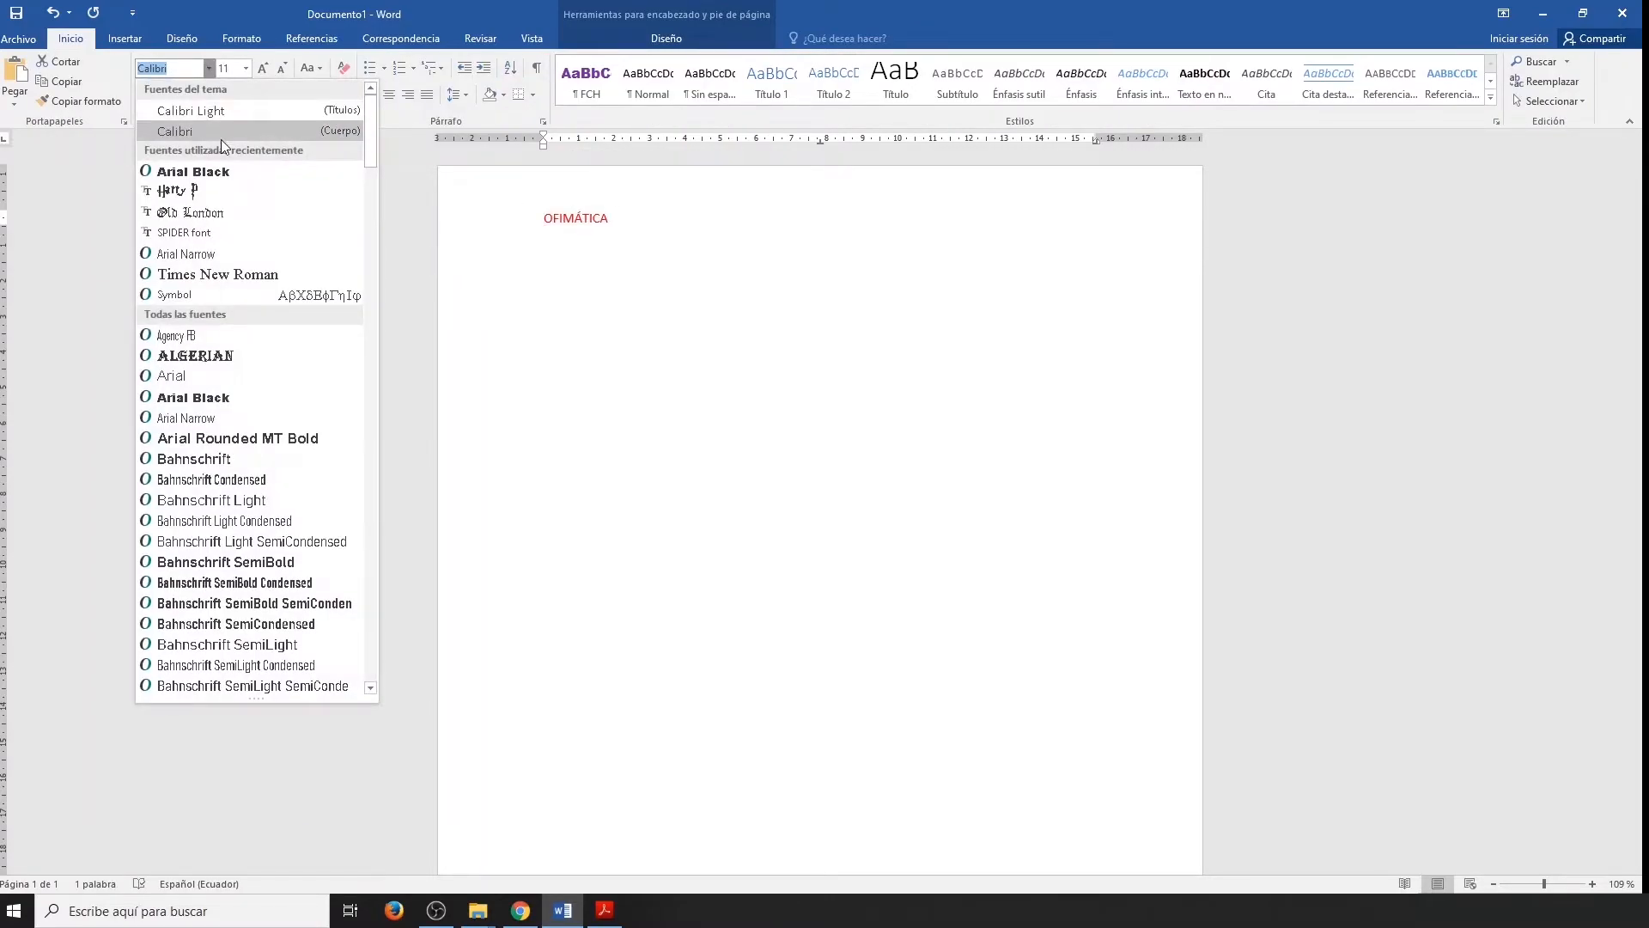
{"action": "left_click", "coordinate": [224, 171]}
{"action": "left_click", "coordinate": [246, 69]}
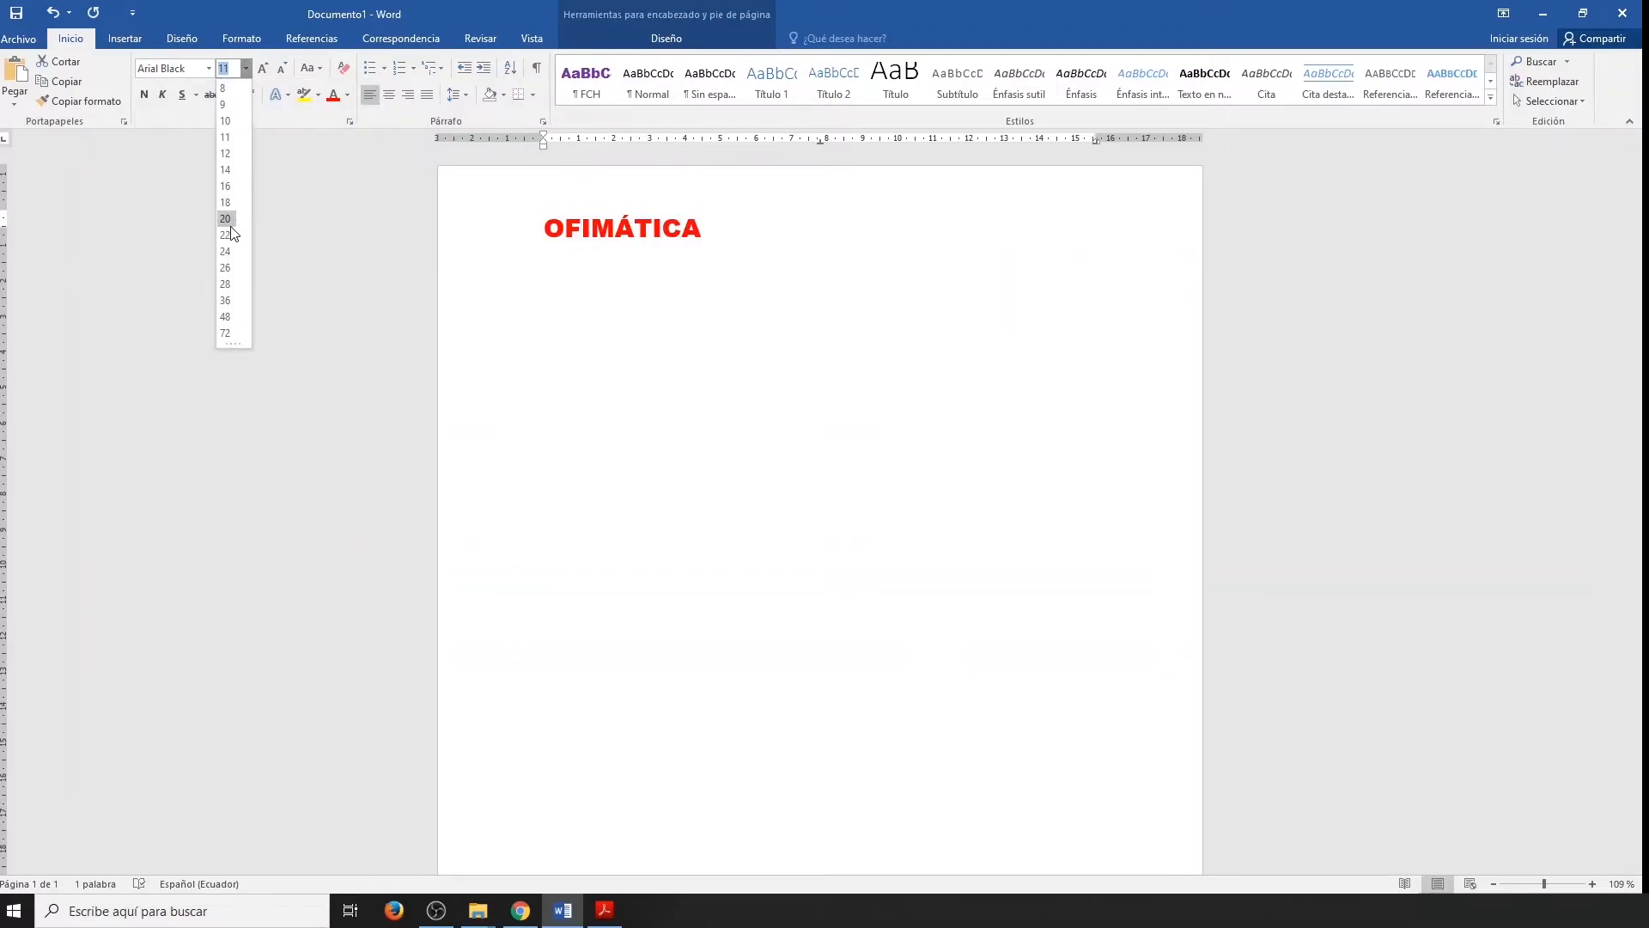
{"action": "left_click", "coordinate": [228, 248]}
{"action": "left_click", "coordinate": [773, 236]}
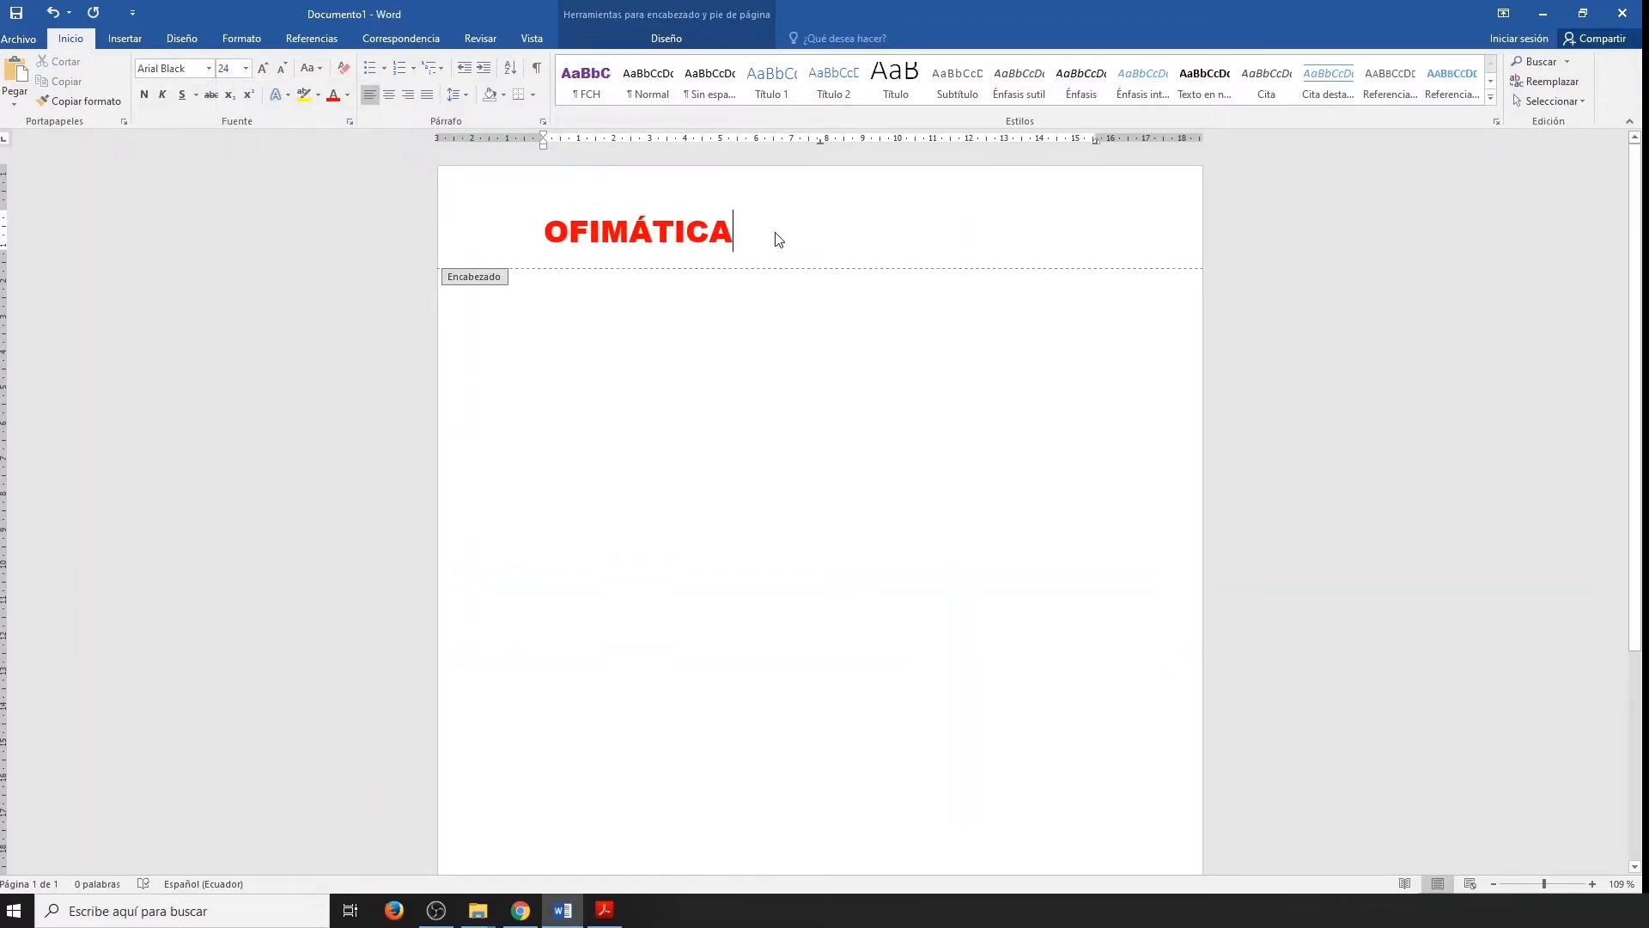
Search Bing images for "computadora" and insert the first desktop computer picture after the header text.
{"action": "left_click", "coordinate": [125, 37]}
{"action": "left_click", "coordinate": [249, 85]}
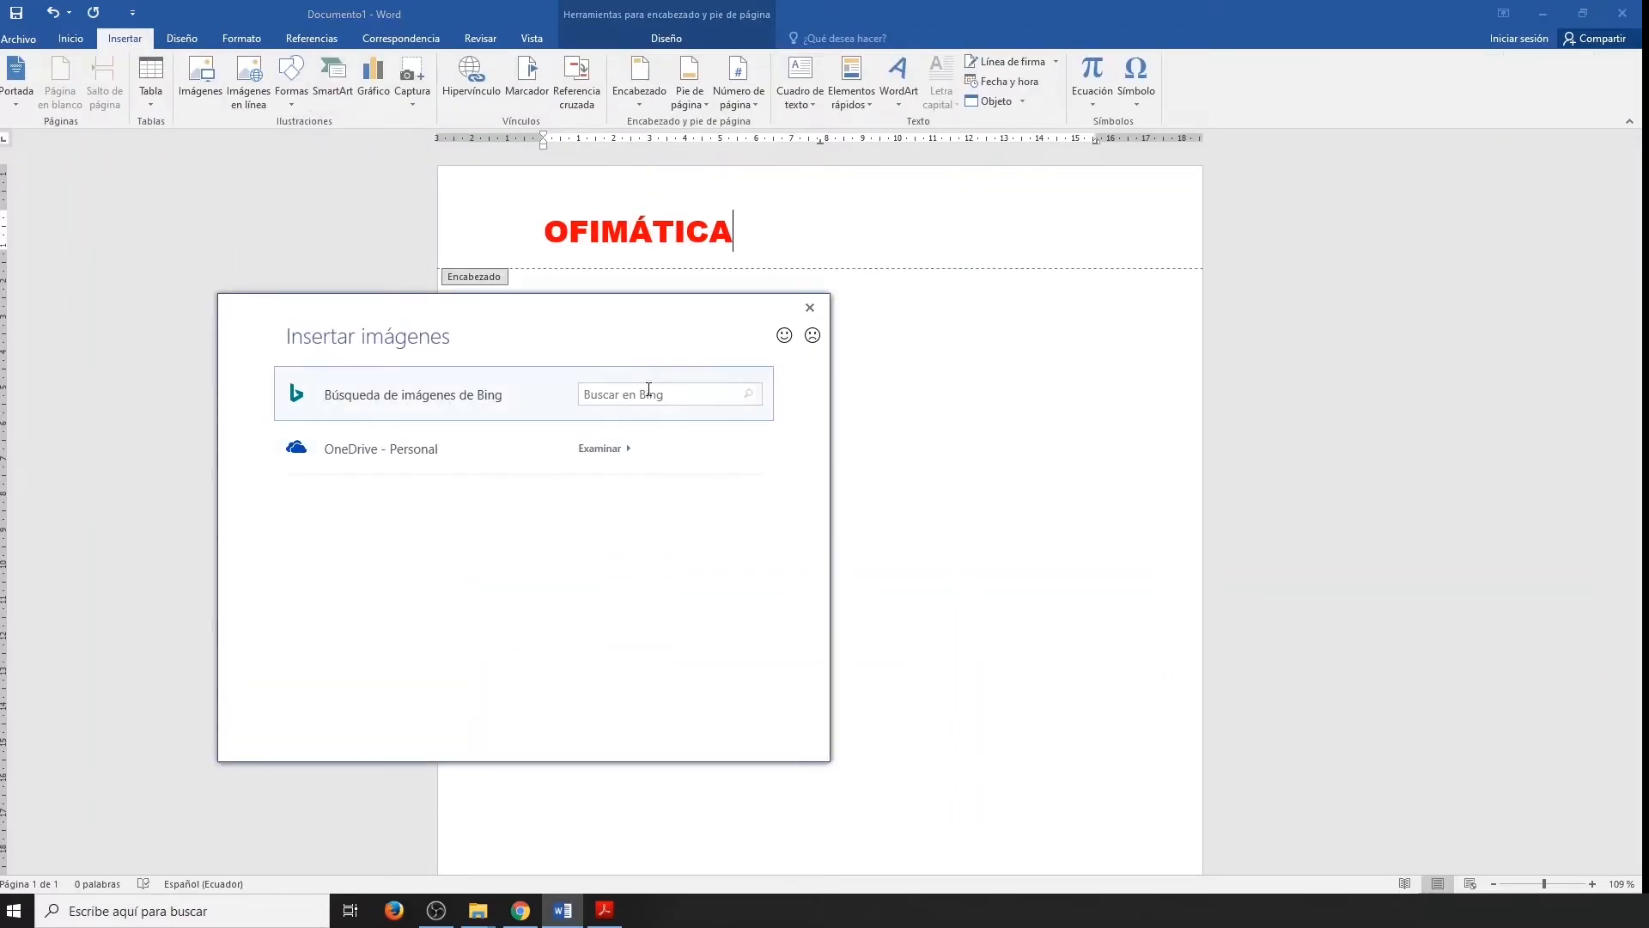
{"action": "left_click", "coordinate": [647, 393]}
{"action": "type", "text": "computadora"}
{"action": "key", "text": "Return"}
{"action": "left_click", "coordinate": [296, 449]}
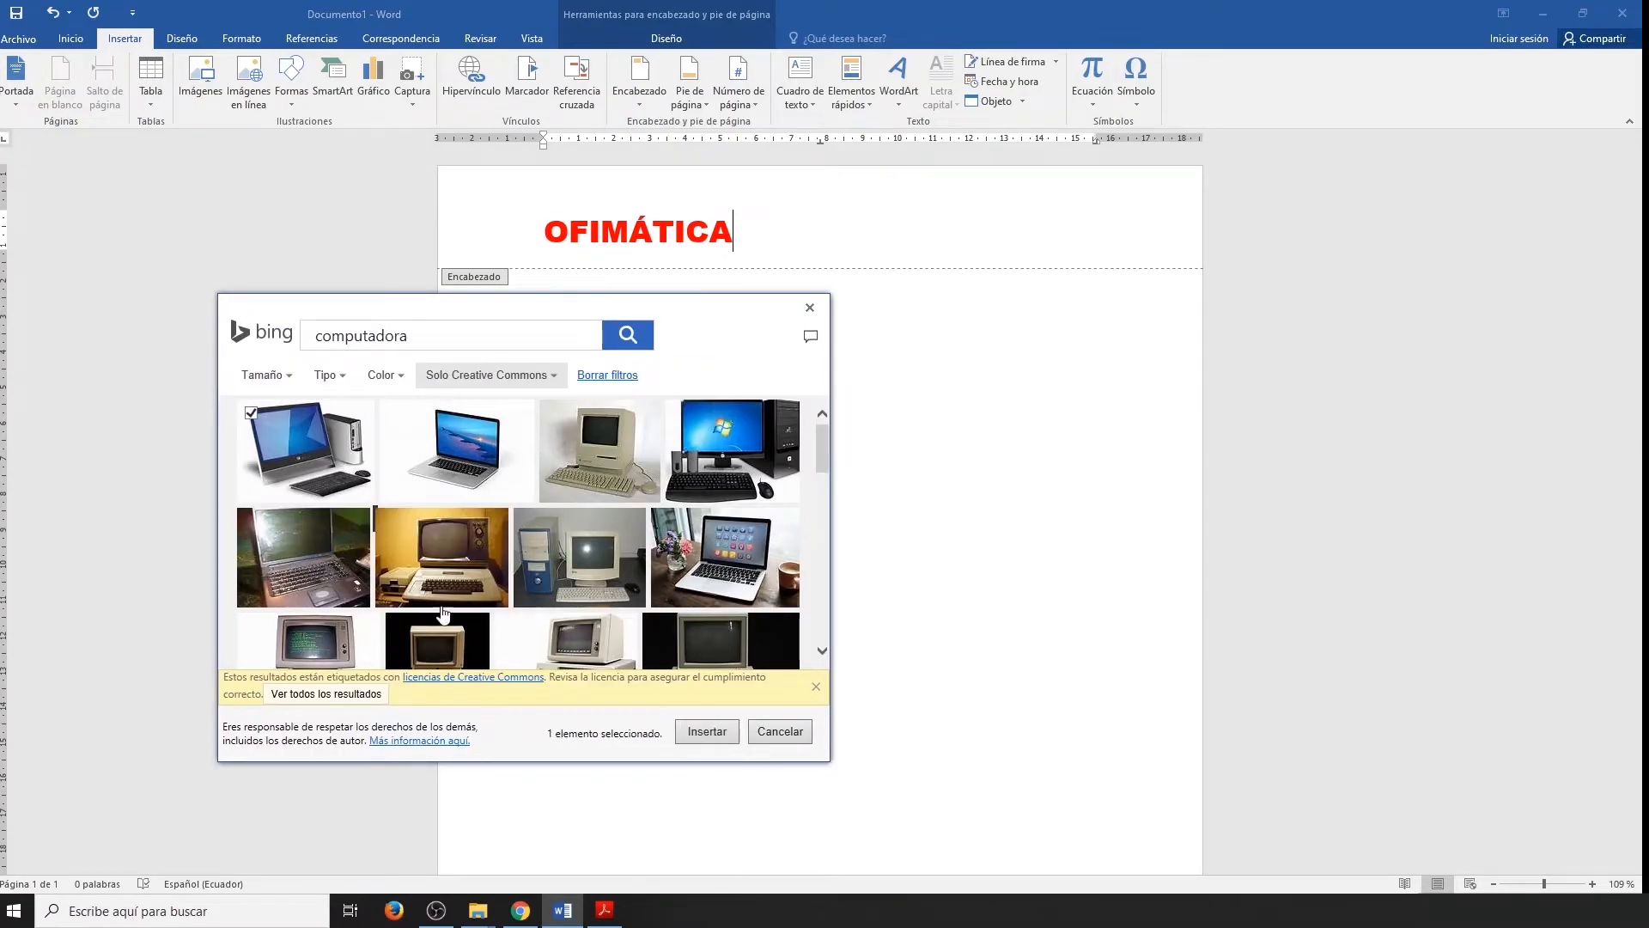
{"action": "left_click", "coordinate": [707, 731]}
Shrink the computer picture to a small icon beside OFIMÁTICA and return to the document body.
{"action": "left_click_drag", "start_coordinate": [544, 669], "coordinate": [889, 285]}
{"action": "left_click_drag", "start_coordinate": [732, 364], "coordinate": [816, 274]}
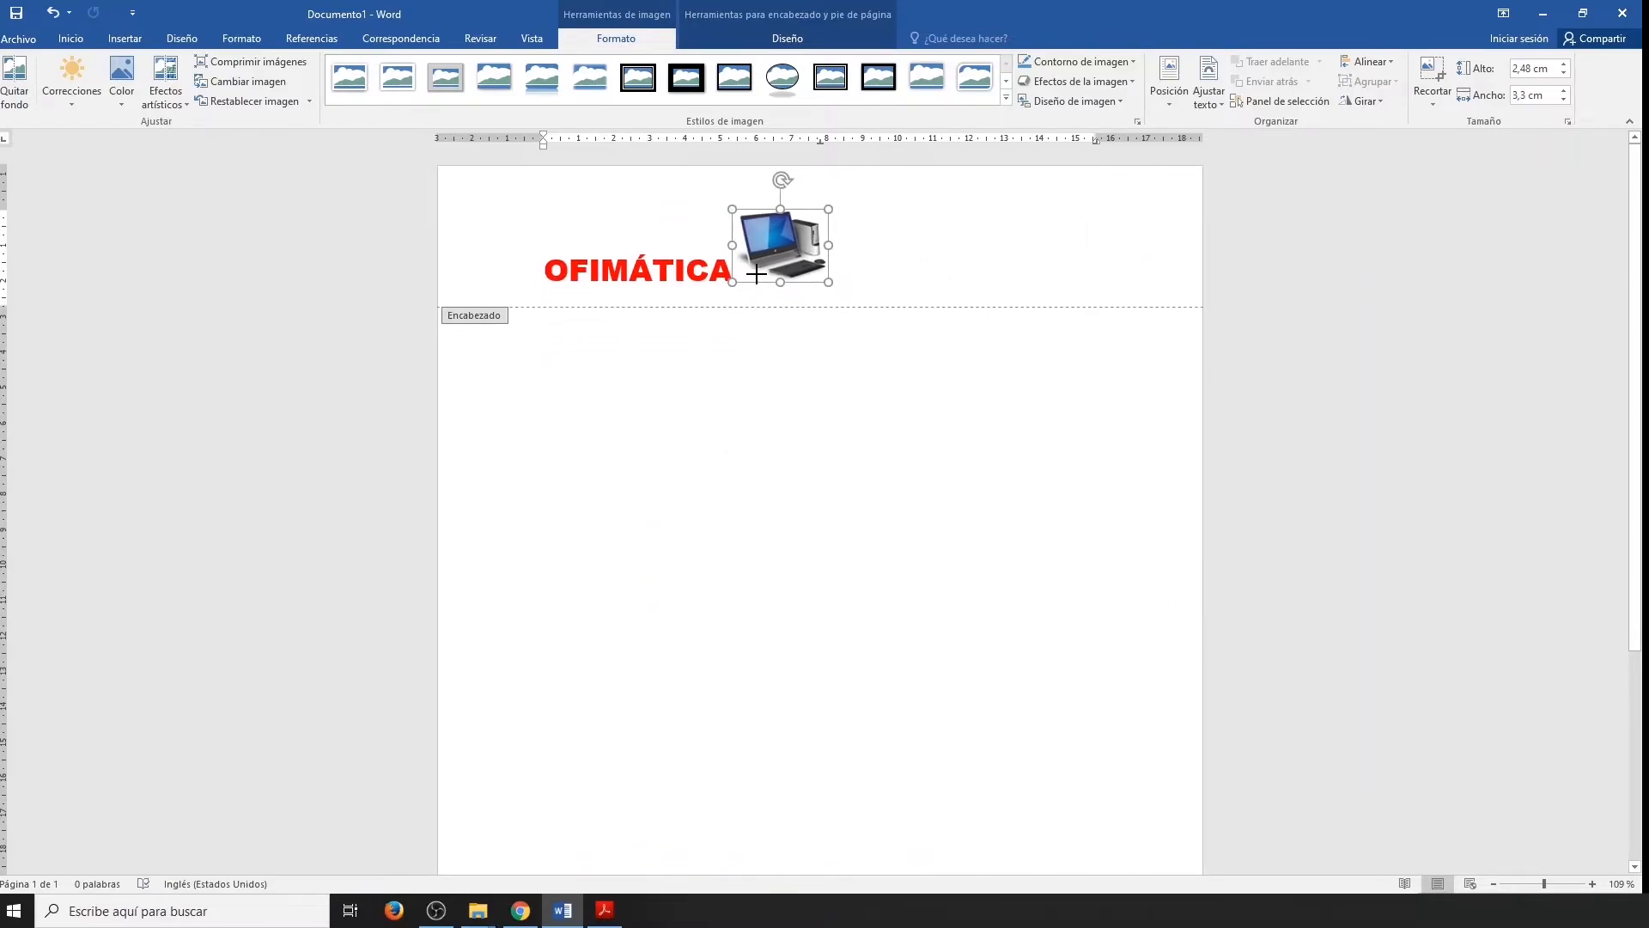
{"action": "double_click", "coordinate": [795, 384]}
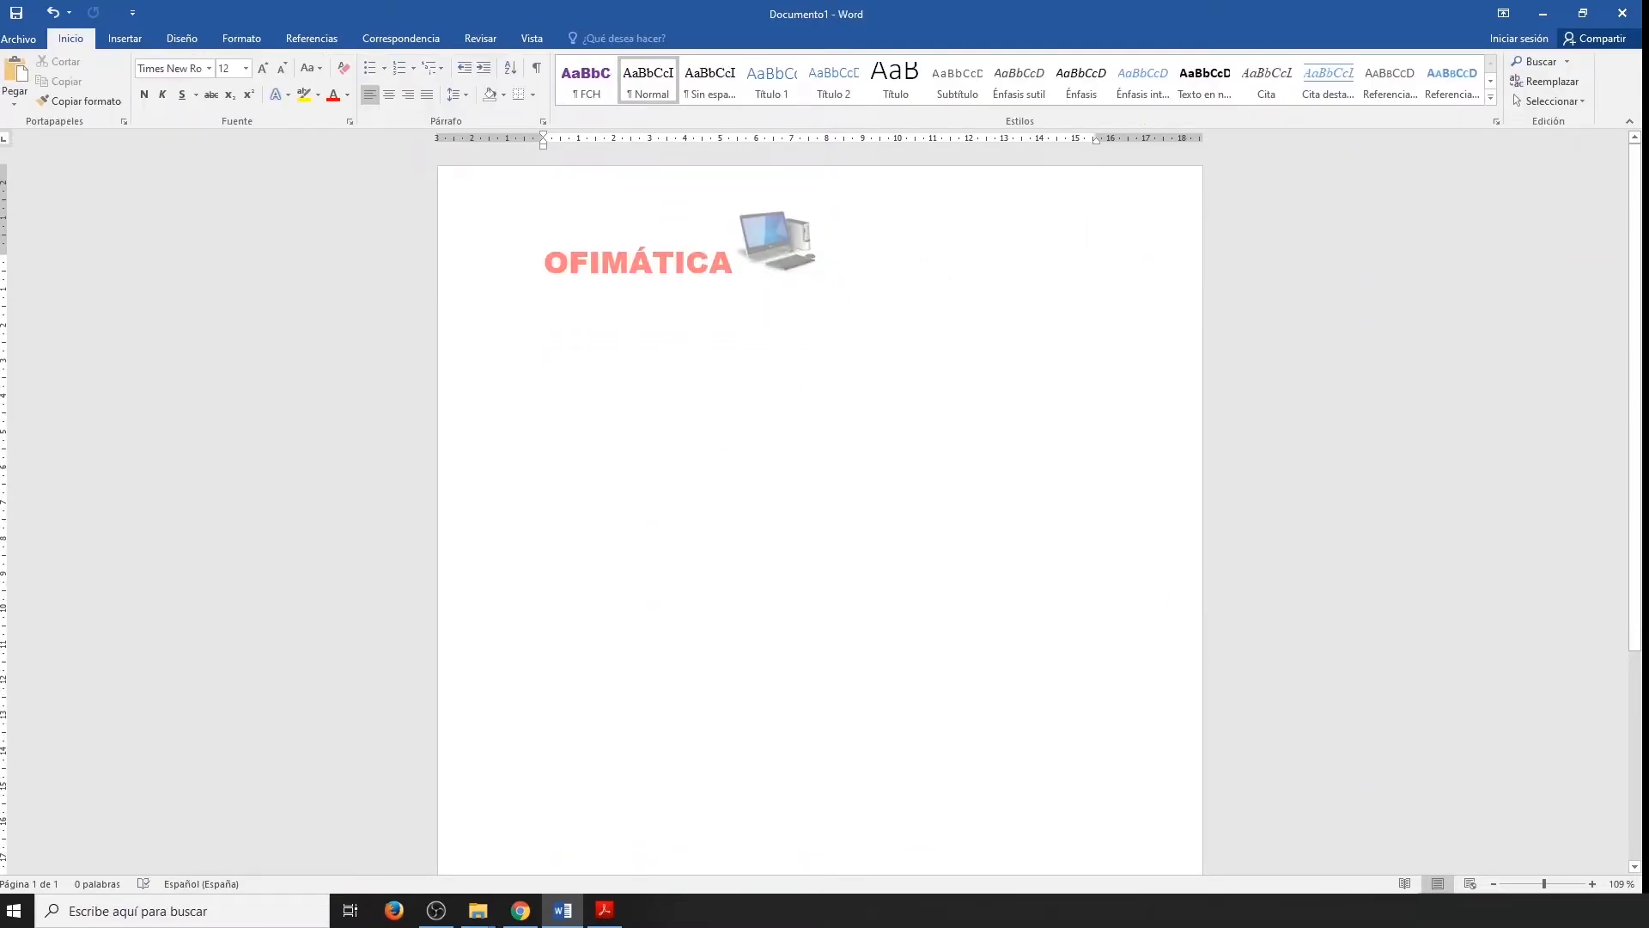
Generate sample text in the body with =rand(10,10) and check the header across the pages.
{"action": "type", "text": "=rand(10,"}
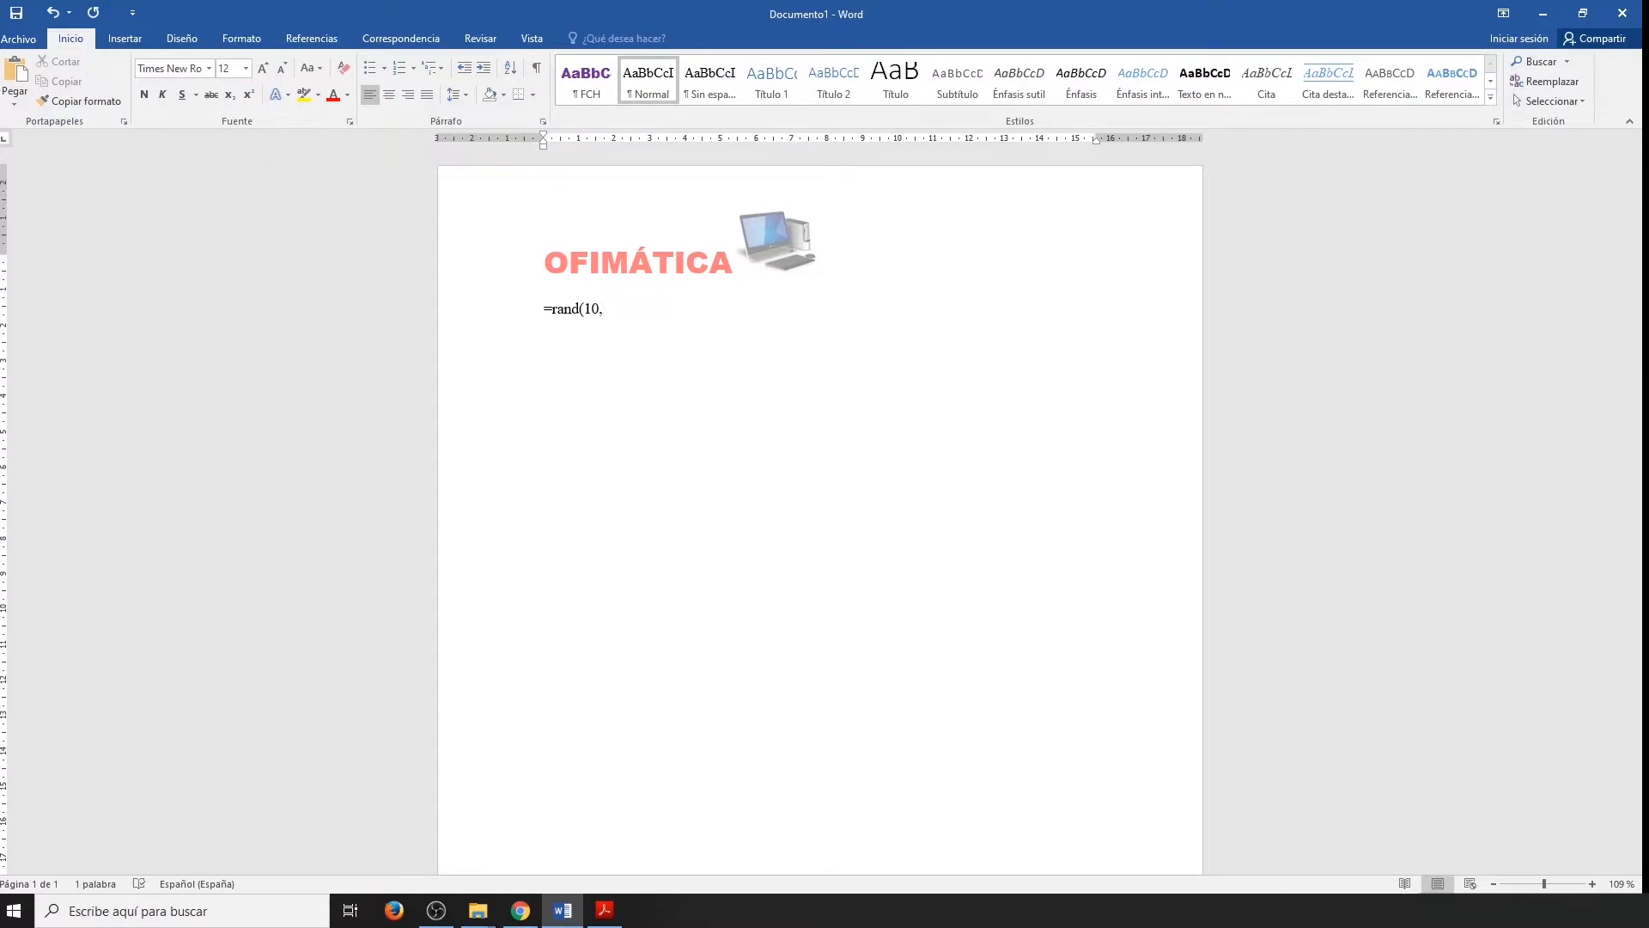
{"action": "type", "text": "10)"}
{"action": "key", "text": "Return"}
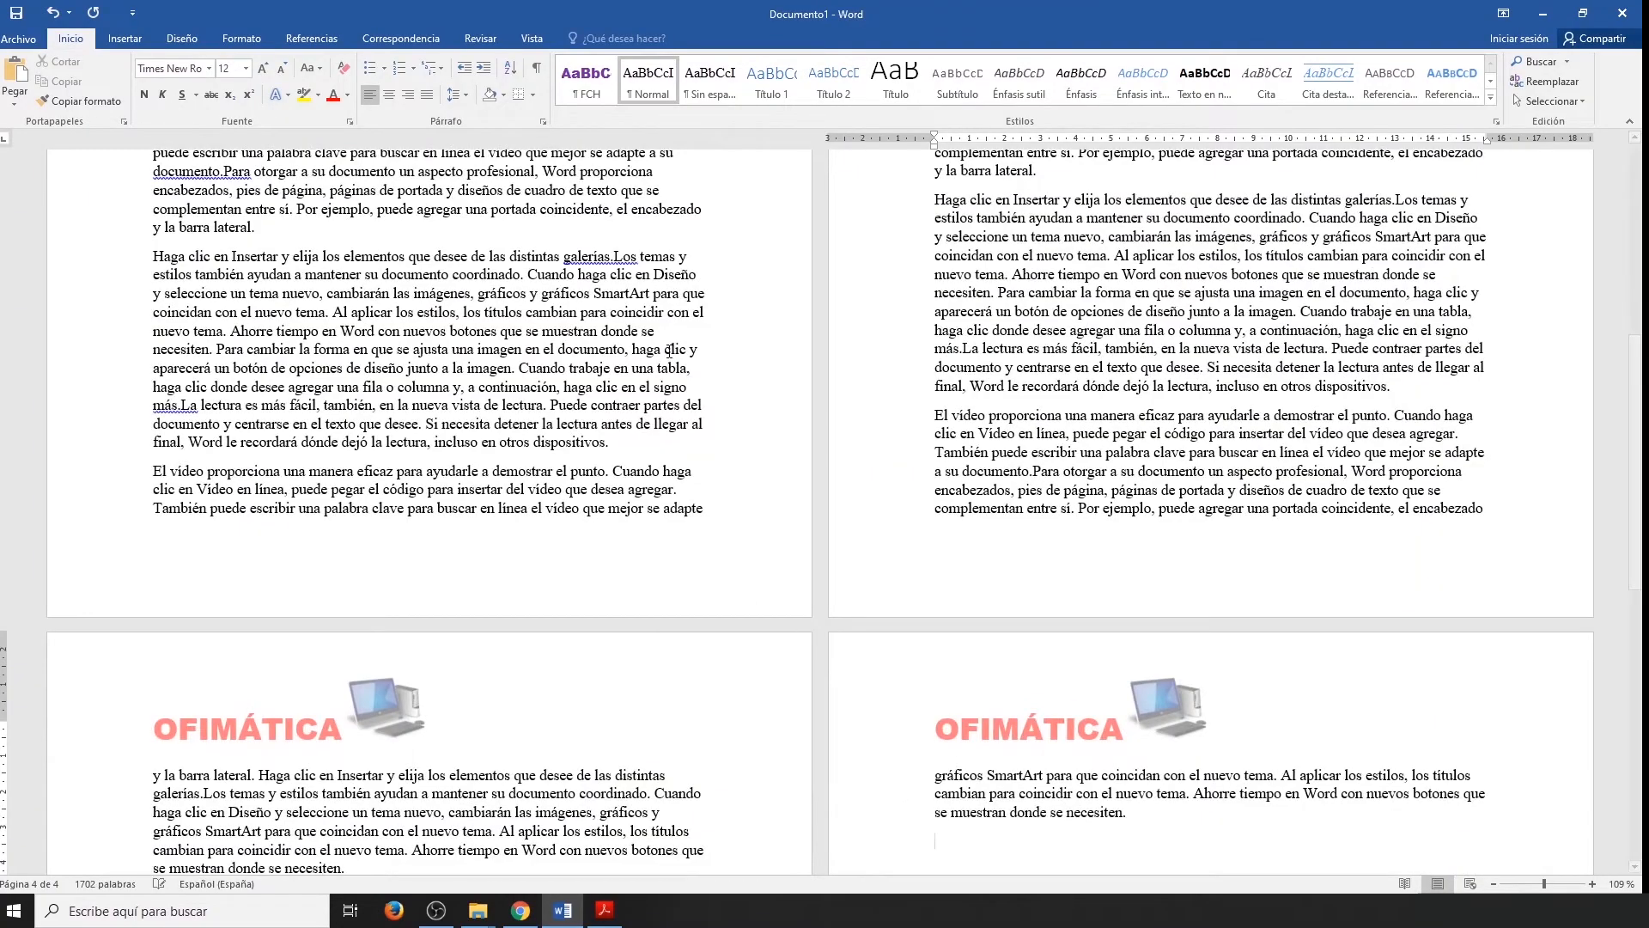
{"action": "scroll", "coordinate": [674, 386], "scroll_direction": "down", "scroll_amount": 2}
{"action": "scroll", "coordinate": [674, 385], "scroll_direction": "down", "scroll_amount": 3}
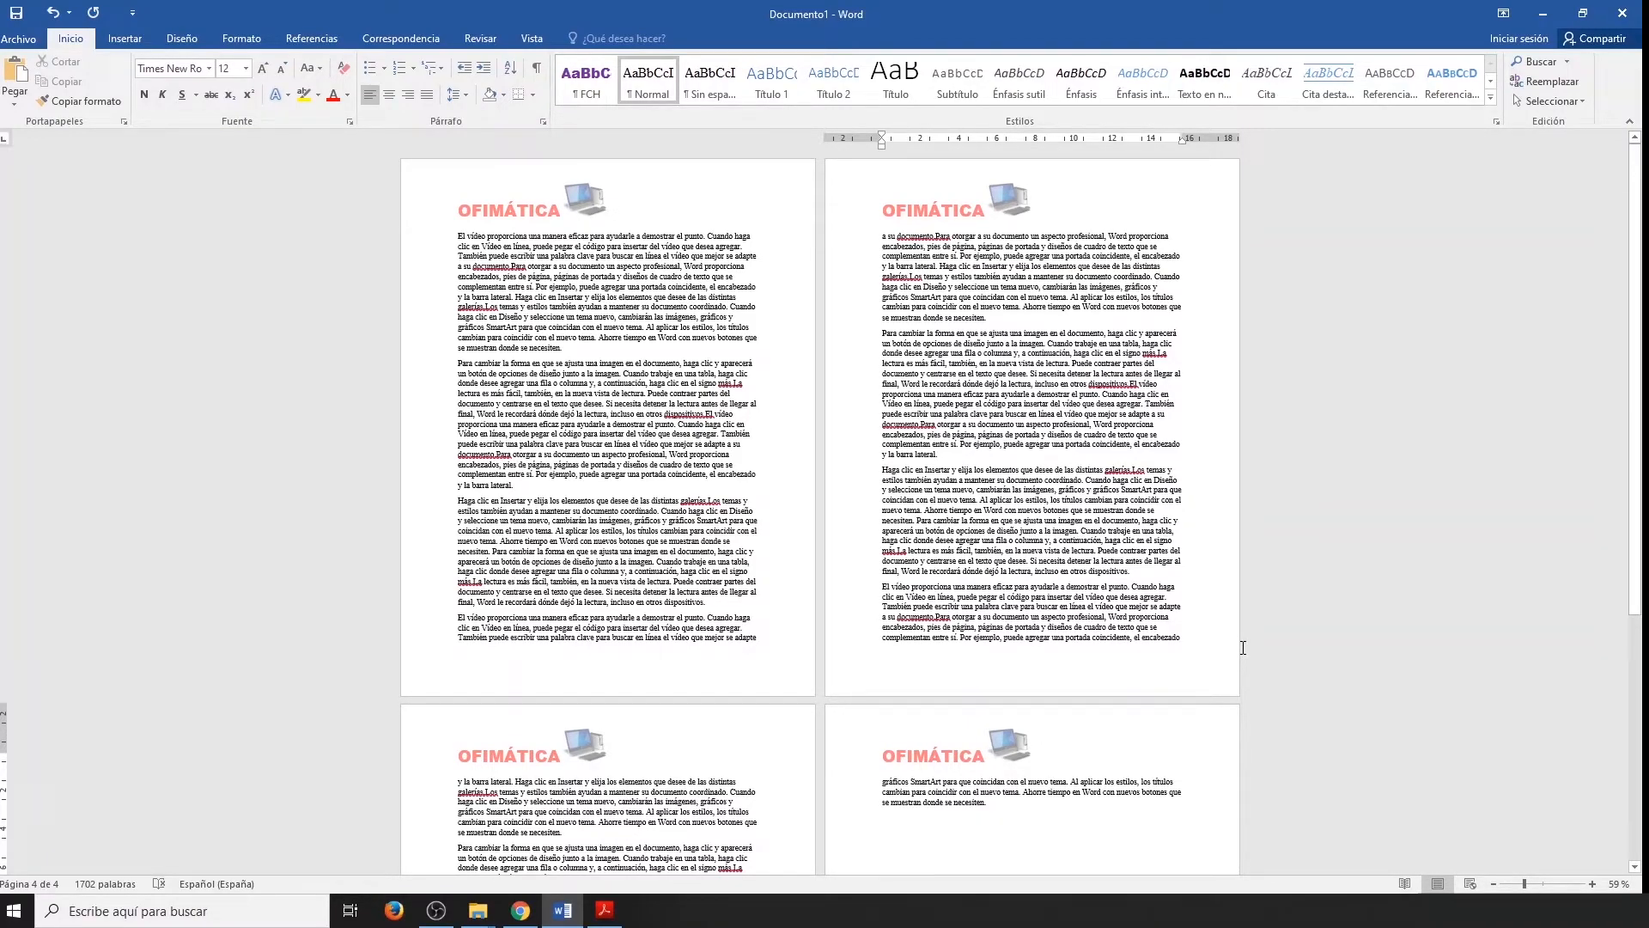
Insert the built-in Cuadrícula footer with page numbering and check it across the document's pages.
{"action": "left_click", "coordinate": [124, 41]}
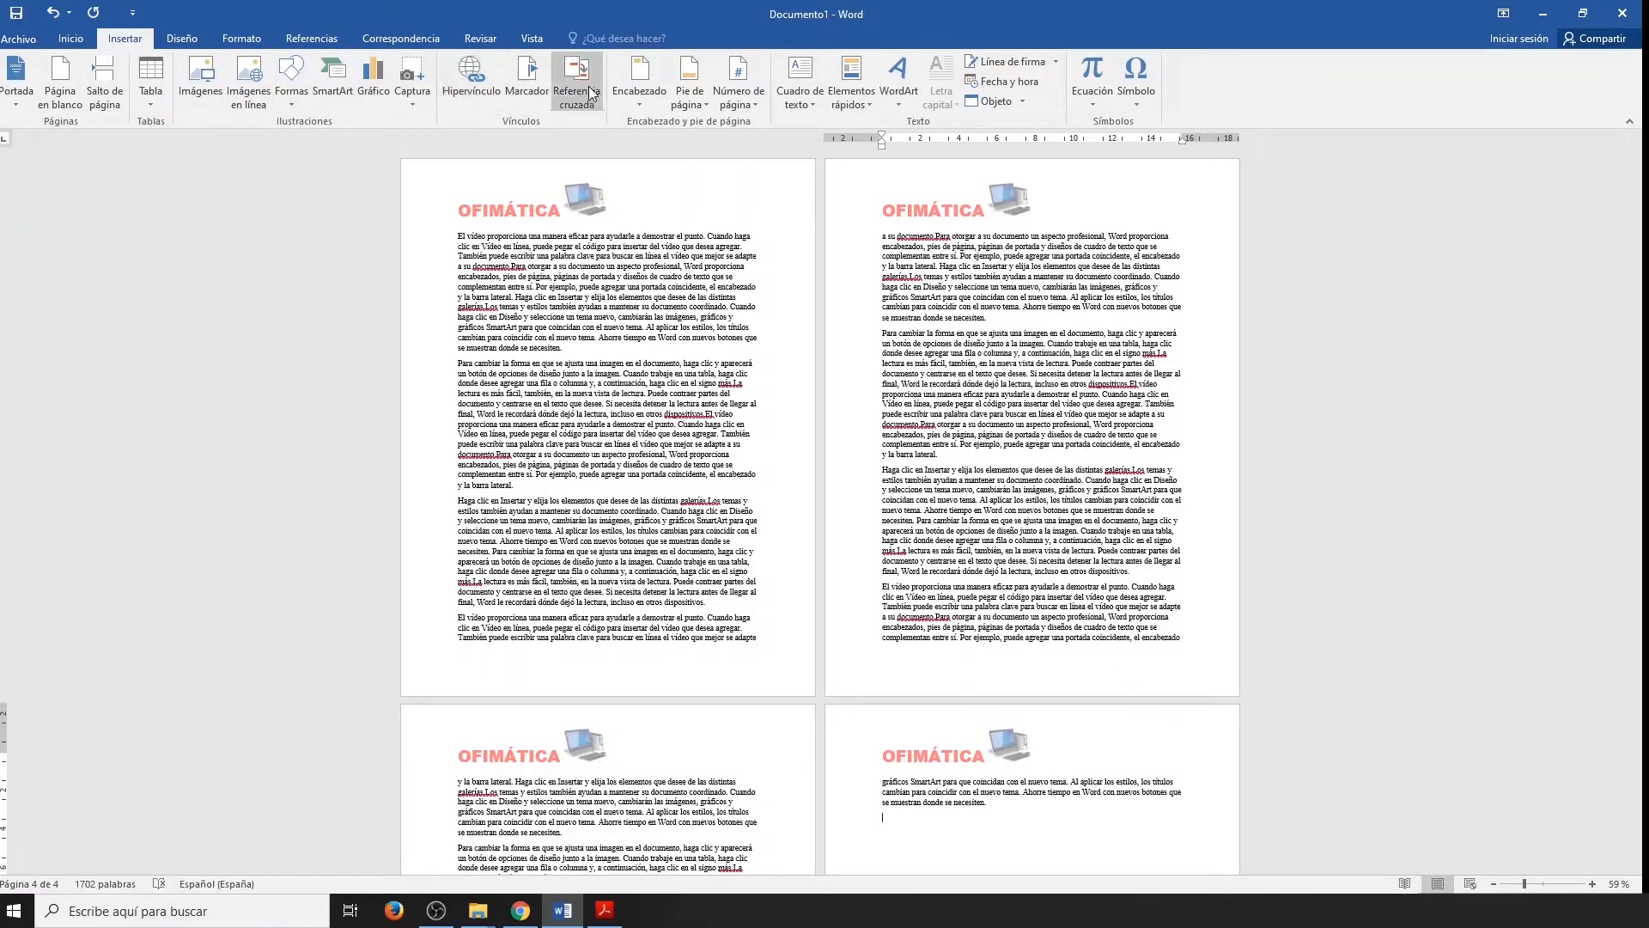
{"action": "left_click", "coordinate": [689, 94]}
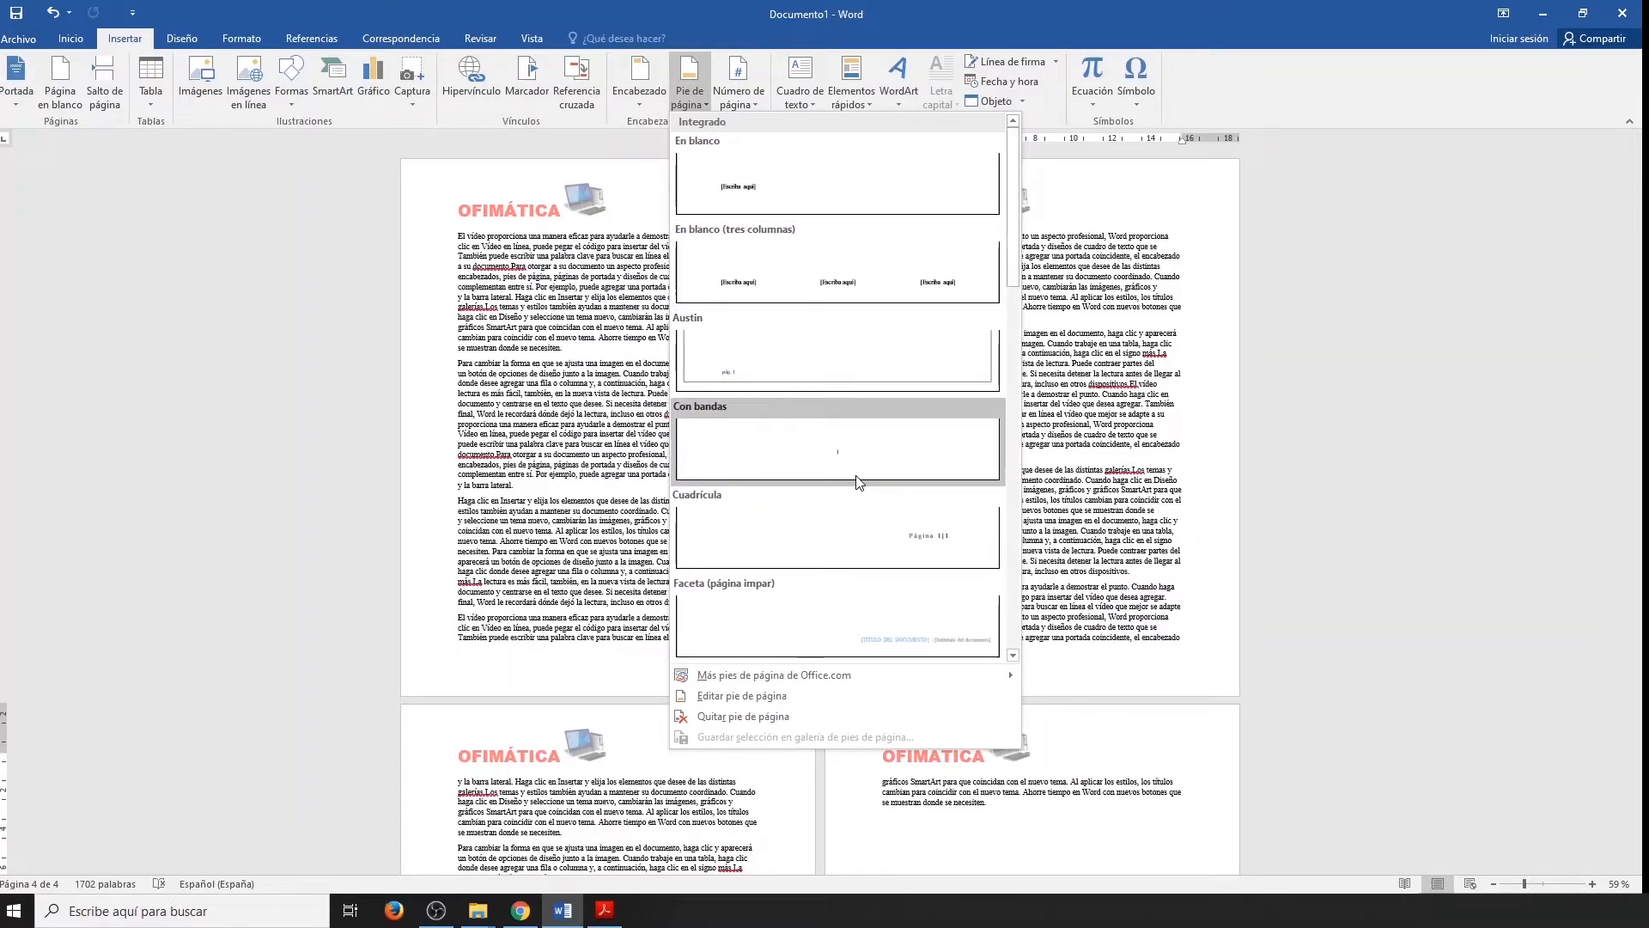
{"action": "left_click", "coordinate": [862, 528]}
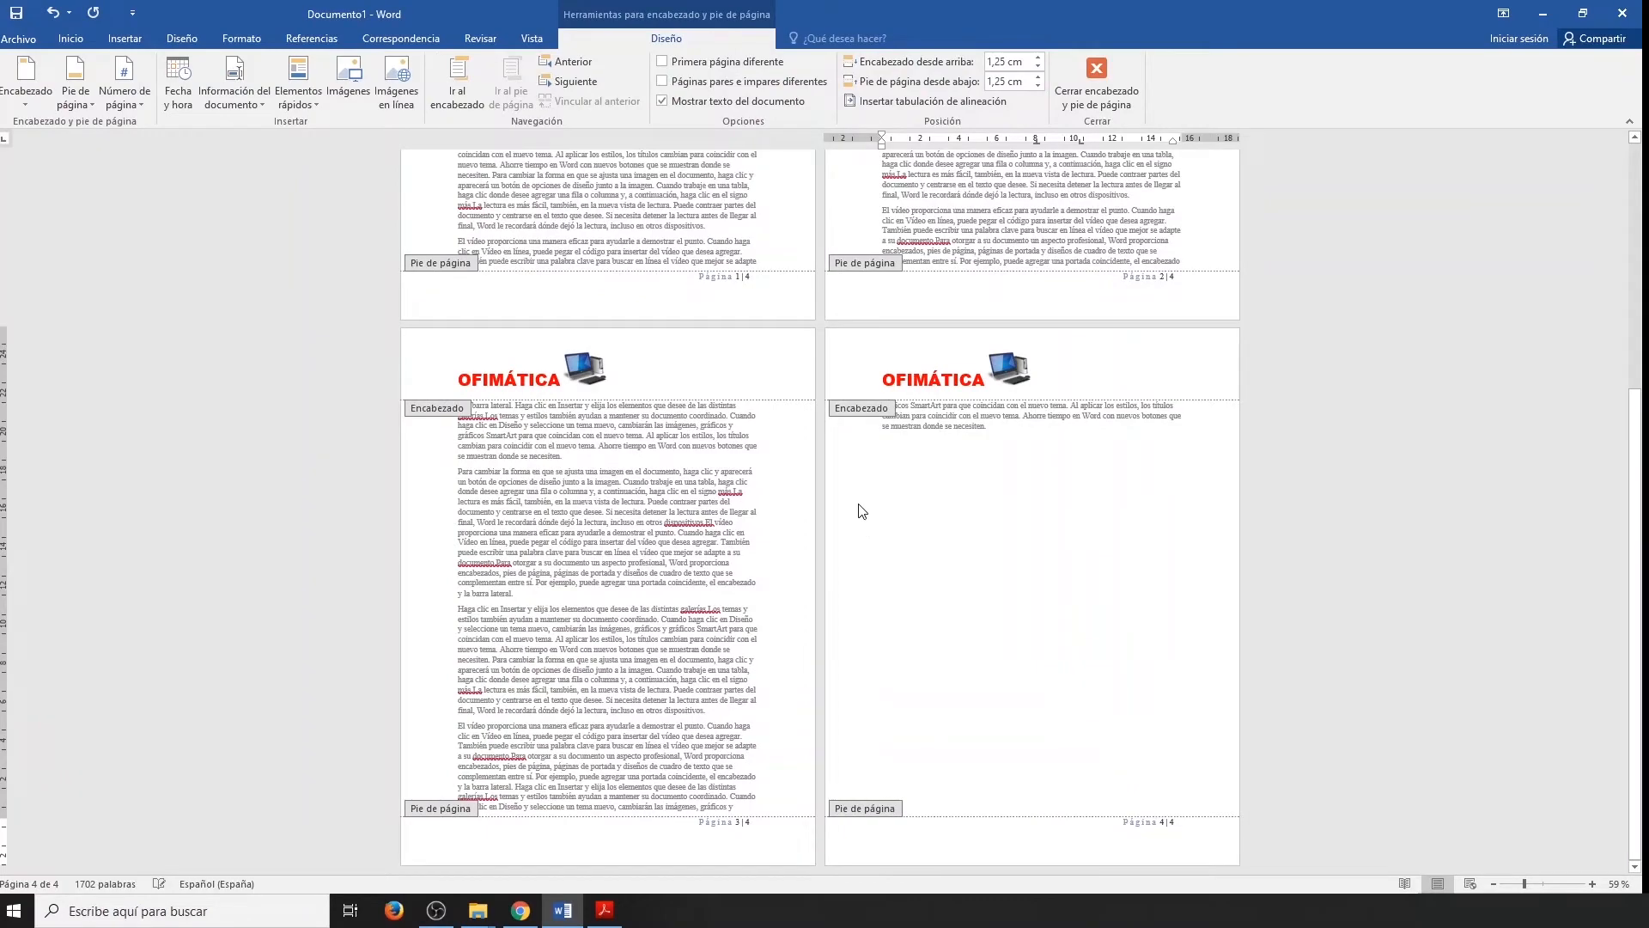
{"action": "scroll", "coordinate": [748, 320], "scroll_direction": "up", "scroll_amount": 4, "text": "ctrl"}
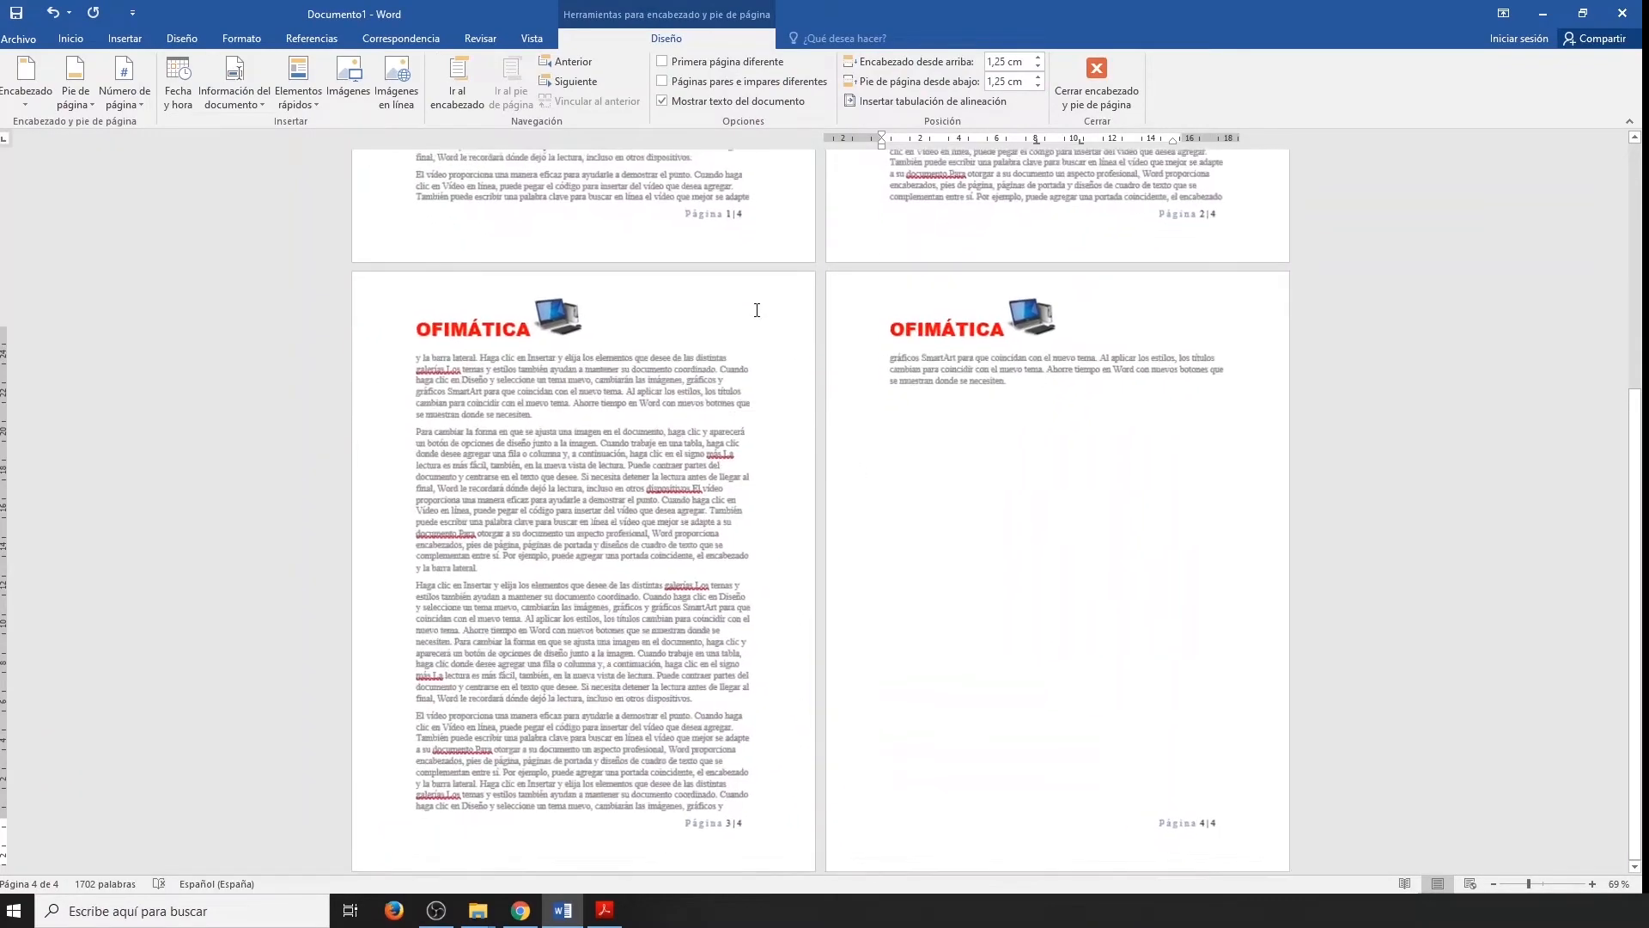
{"action": "scroll", "coordinate": [760, 318], "scroll_direction": "up", "scroll_amount": 5}
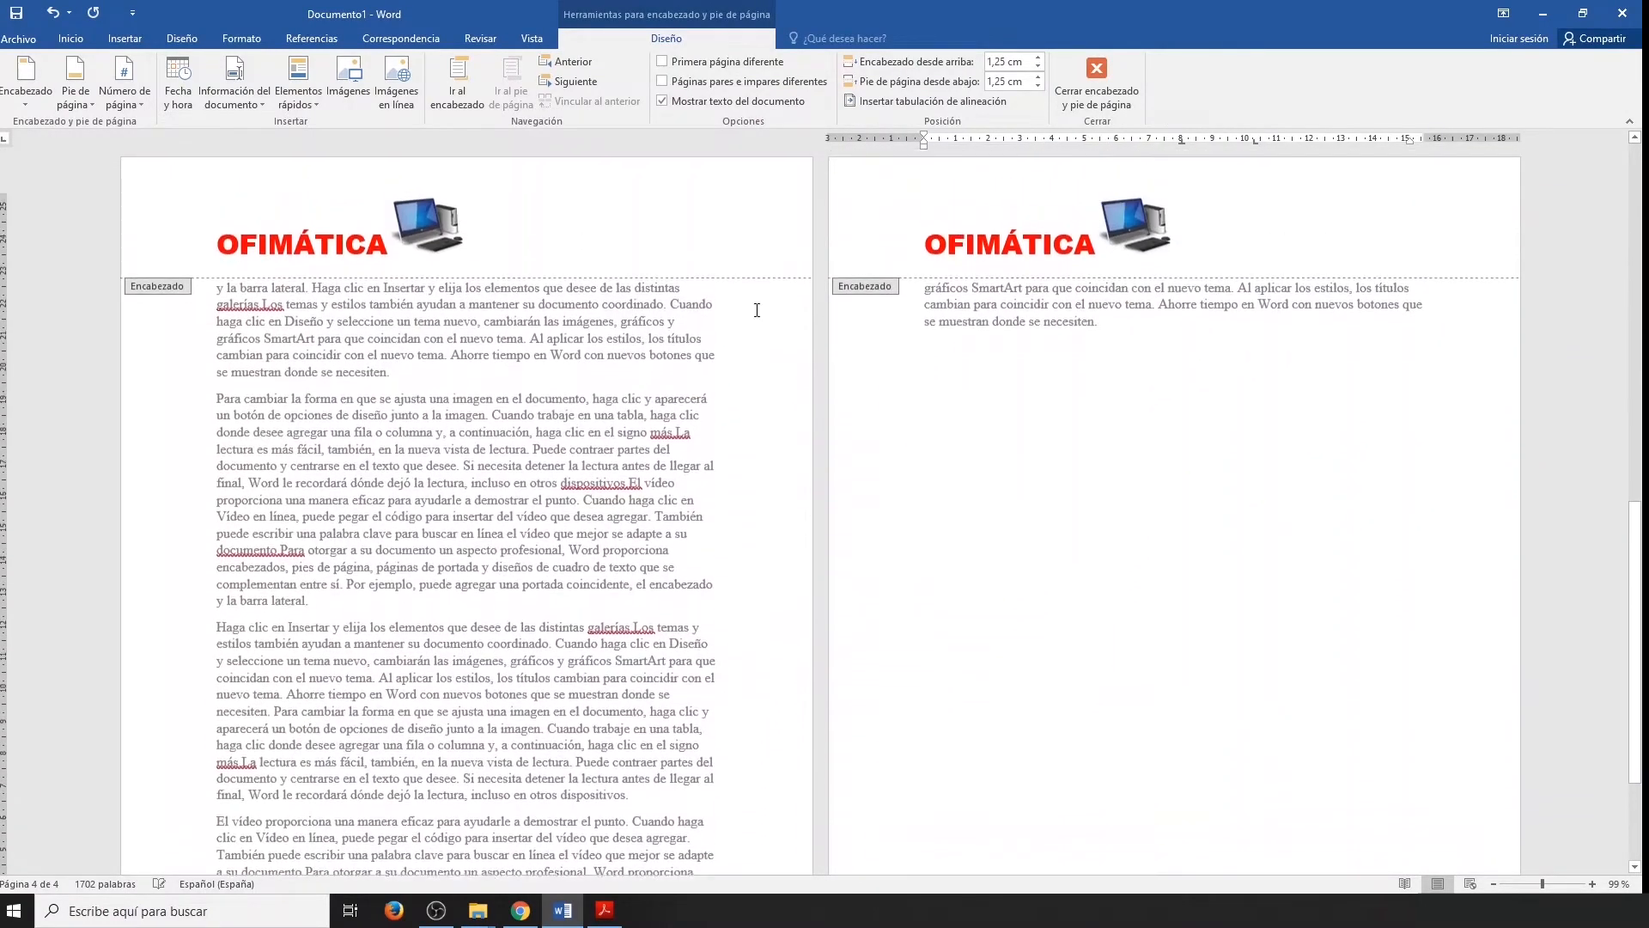
{"action": "scroll", "coordinate": [757, 310], "scroll_direction": "up", "scroll_amount": 1}
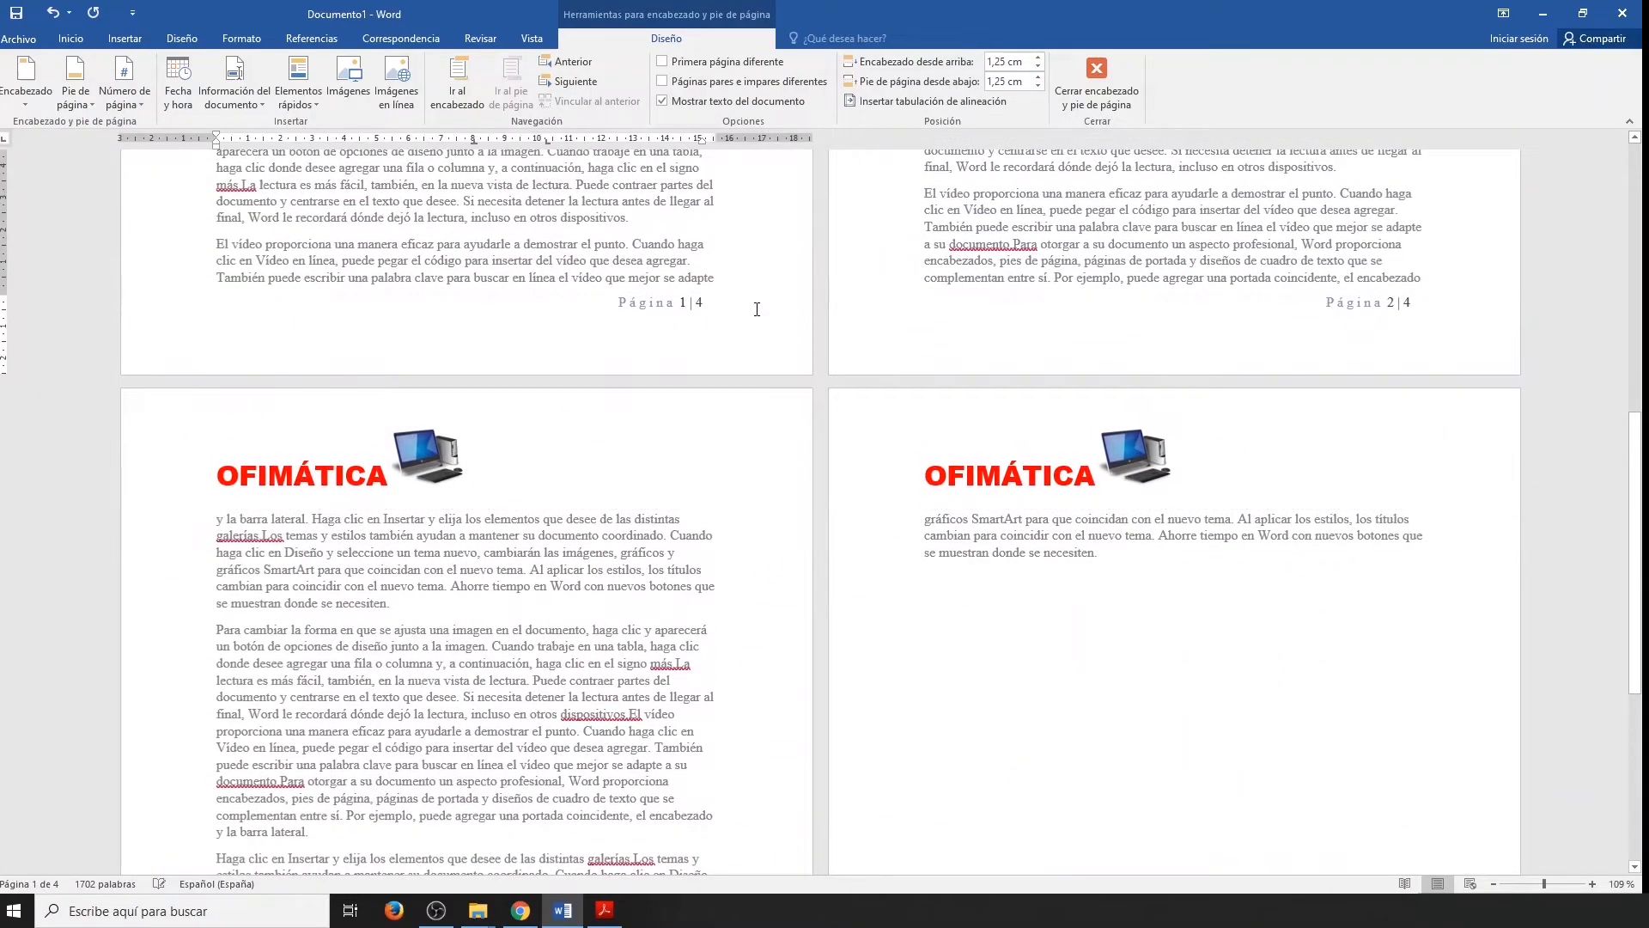
{"action": "scroll", "coordinate": [756, 310], "scroll_direction": "up", "scroll_amount": 3, "text": "ctrl"}
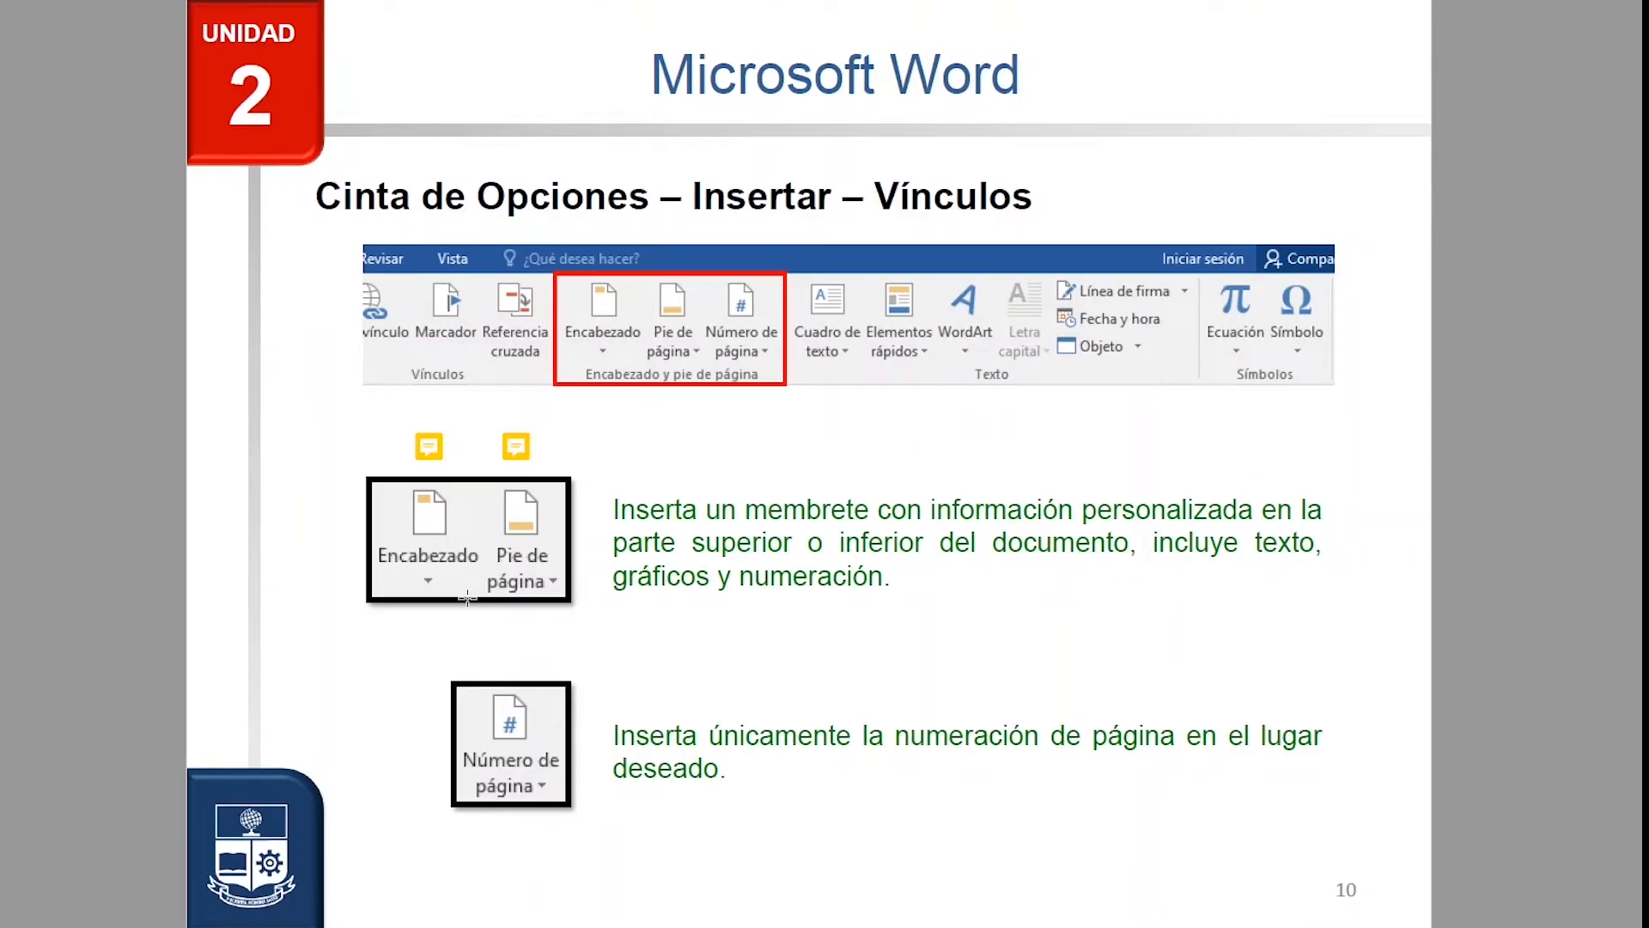
Read the exercise note attached to the Encabezado illustration on slide 10 of the Microsoft Word lesson.
{"action": "mouse_move", "coordinate": [430, 457]}
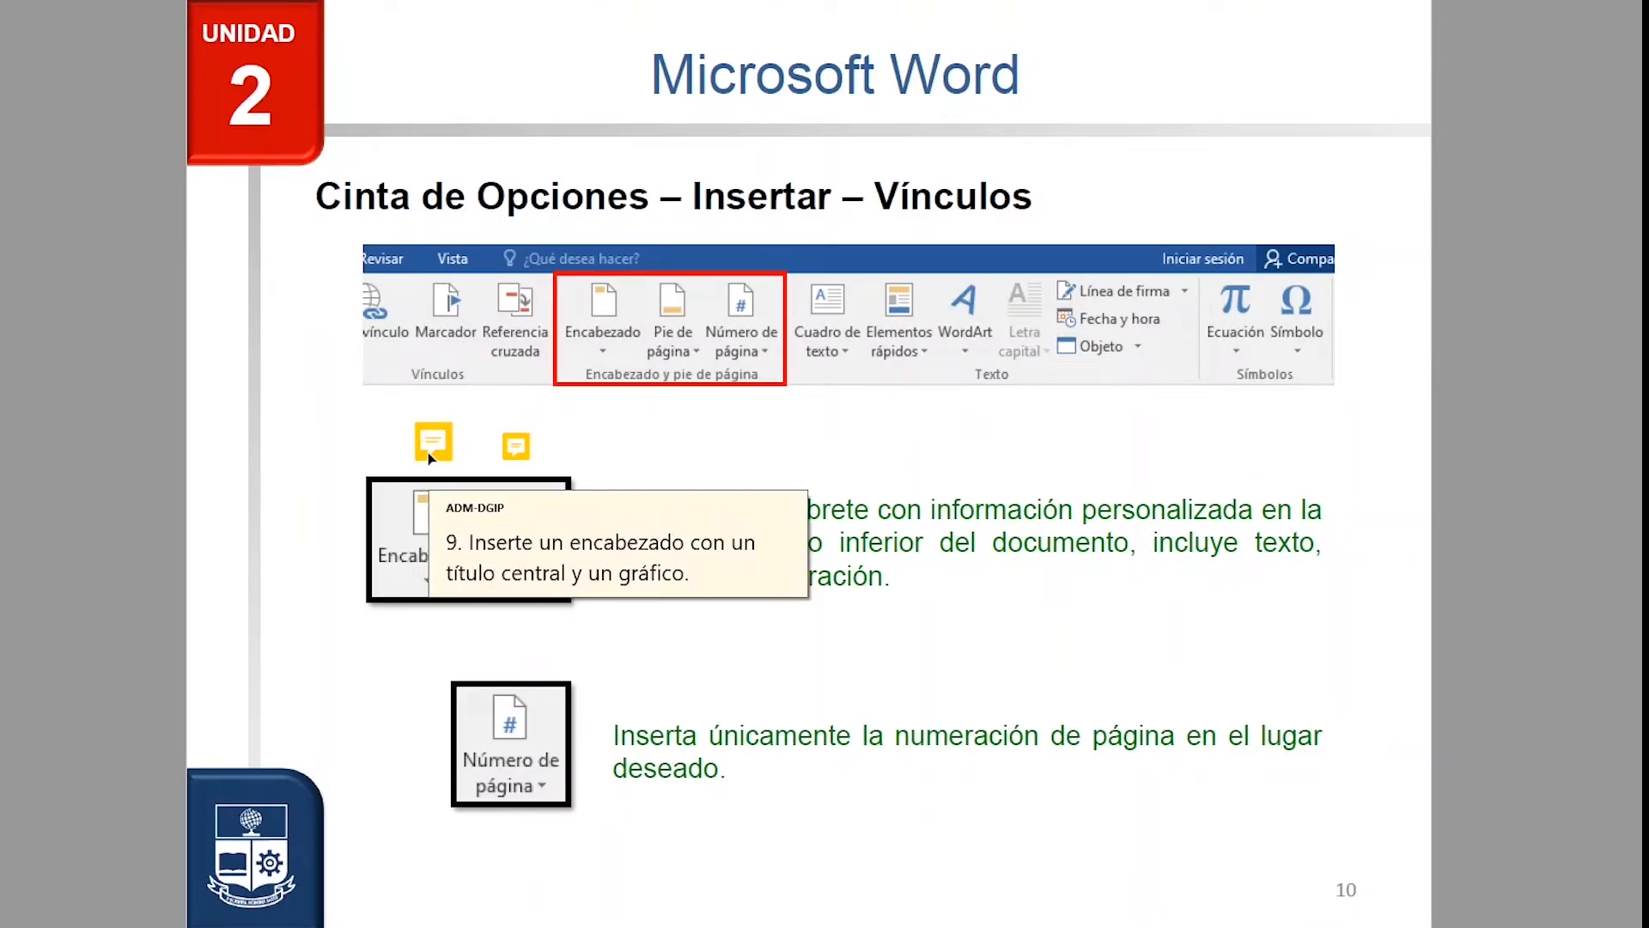
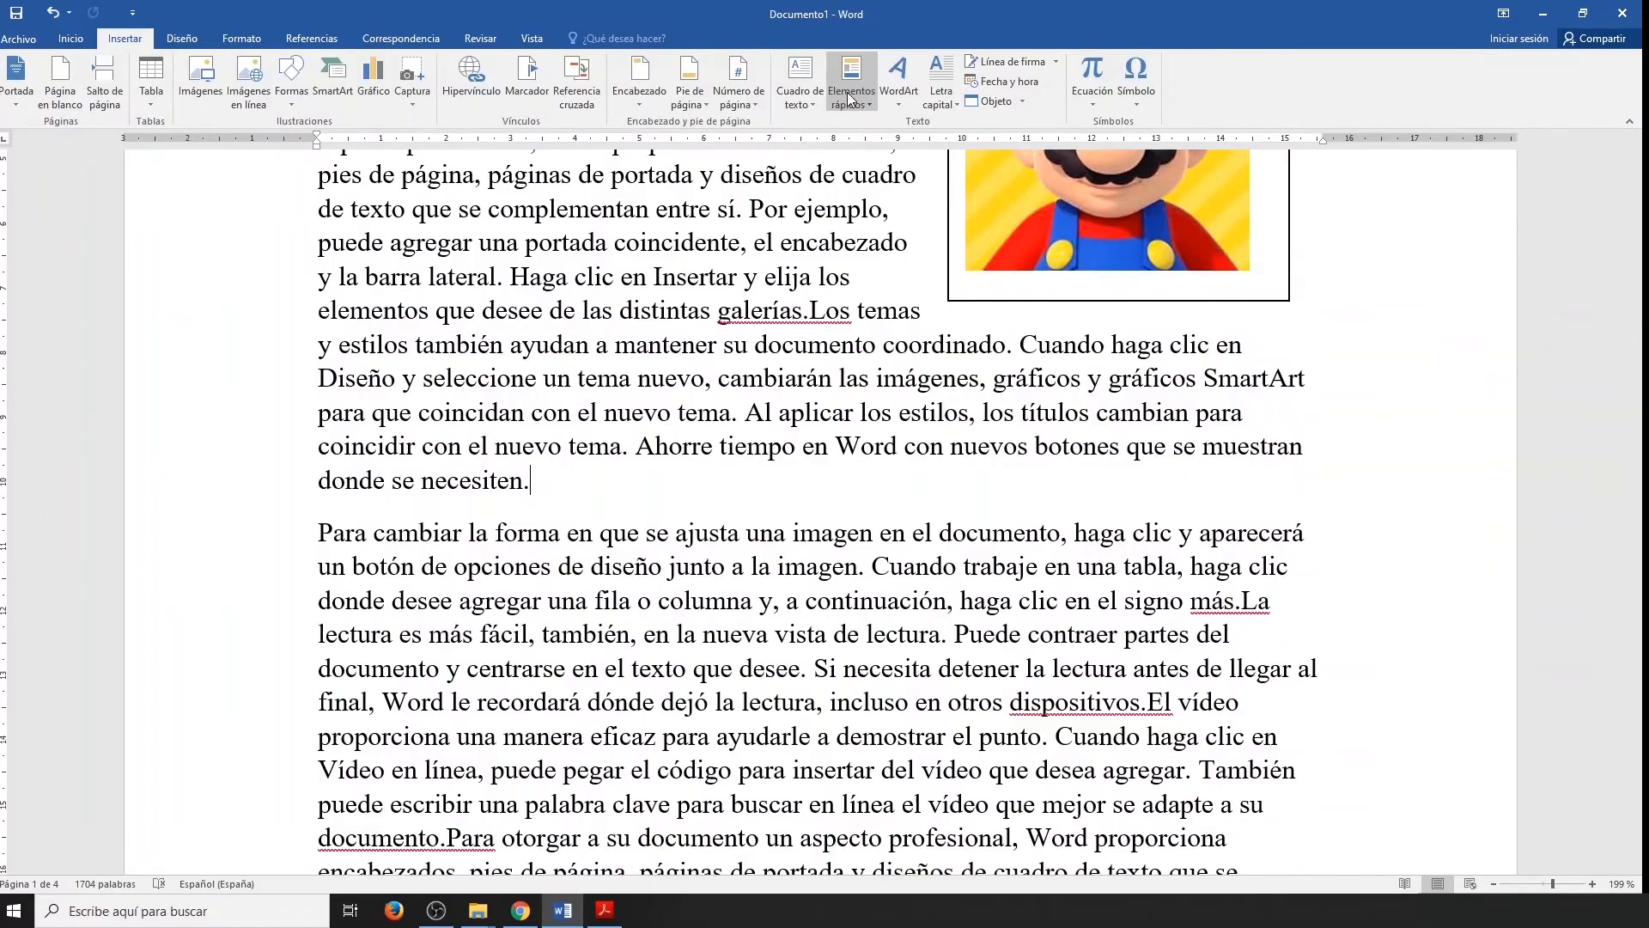
Insert the Autor document property at the end of the paragraph beside the Mario picture.
{"action": "left_click", "coordinate": [854, 103]}
{"action": "mouse_move", "coordinate": [869, 115]}
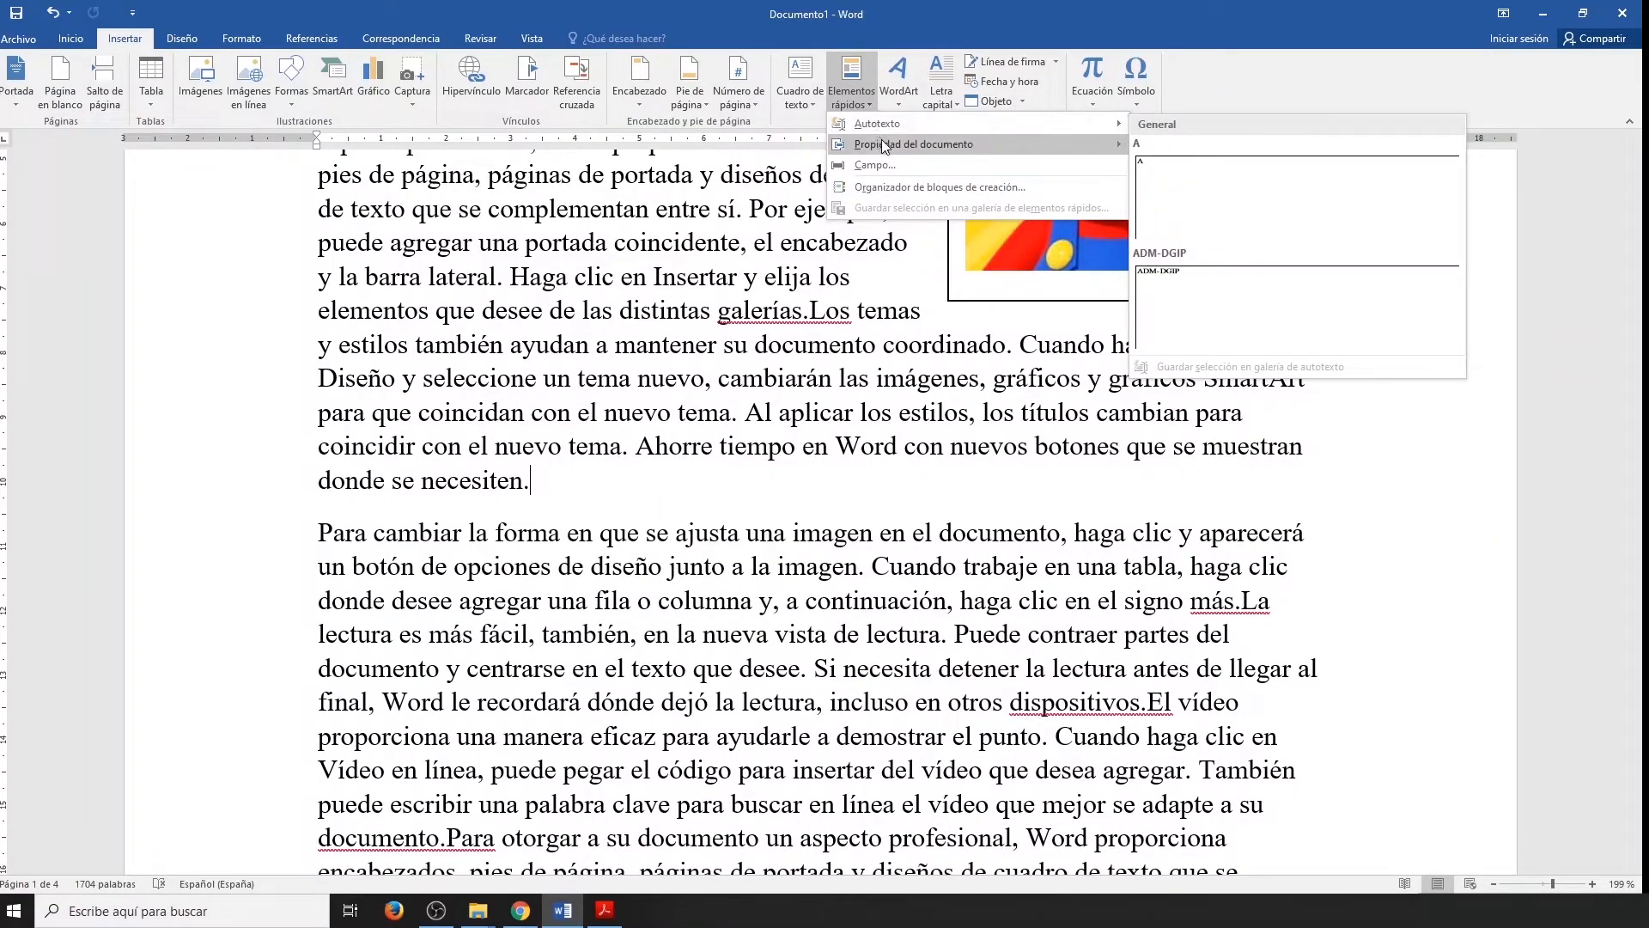
{"action": "mouse_move", "coordinate": [885, 146]}
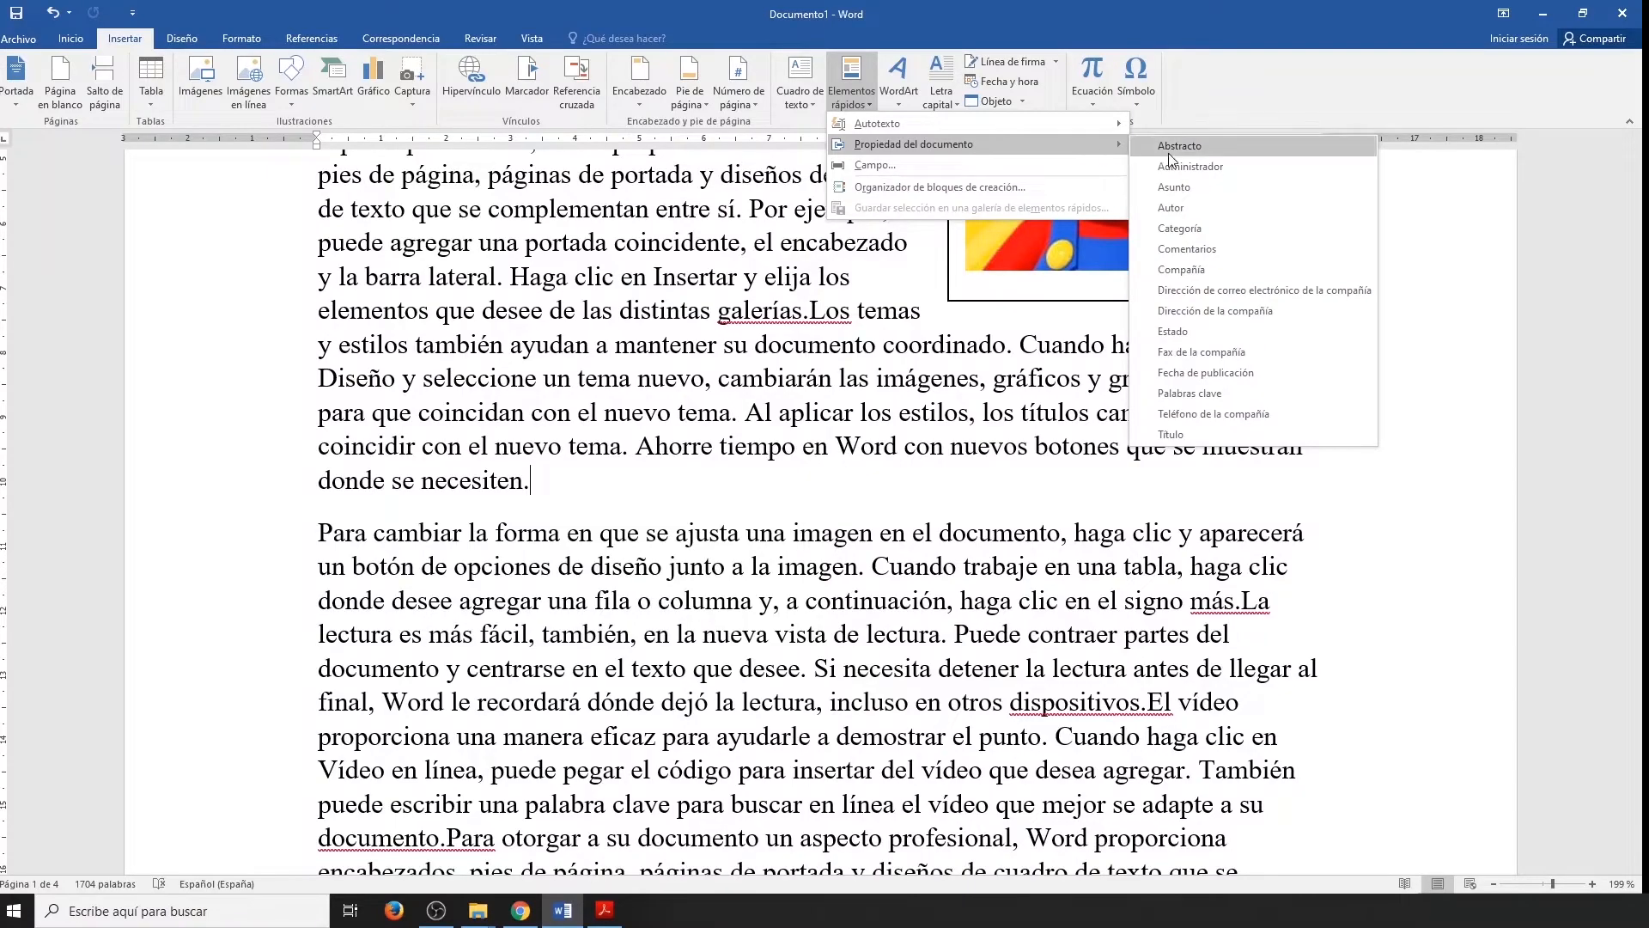
{"action": "left_click", "coordinate": [1221, 208]}
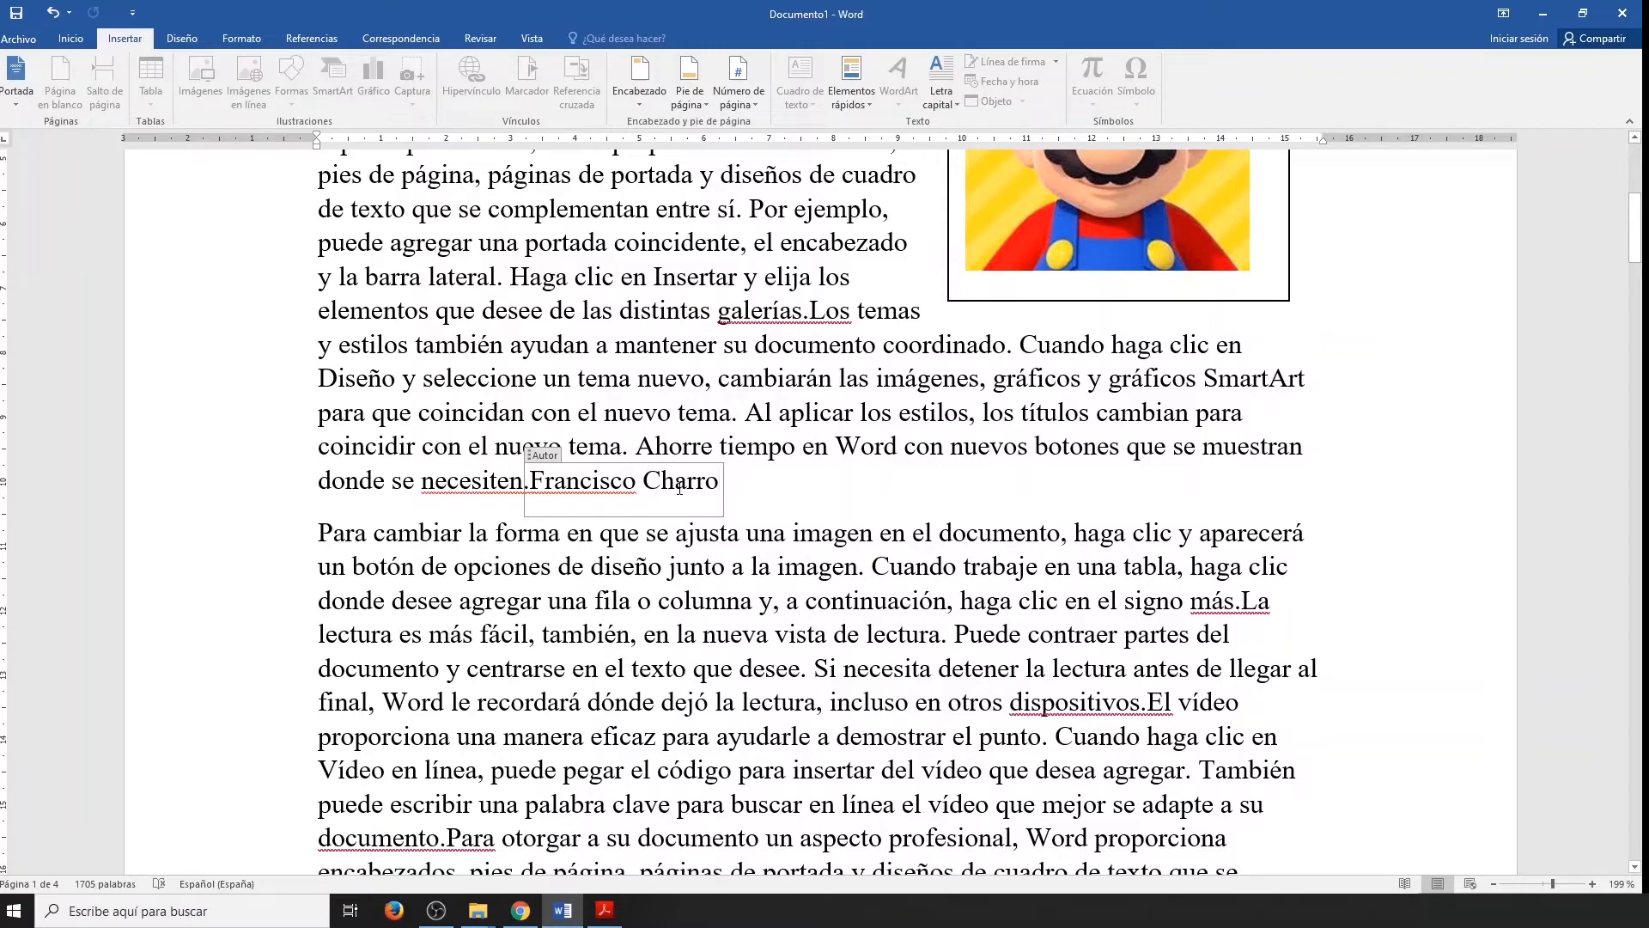
Add blank lines below the first Autor field and insert a second Autor document property there.
{"action": "left_click", "coordinate": [780, 490]}
{"action": "key", "text": "Return"}
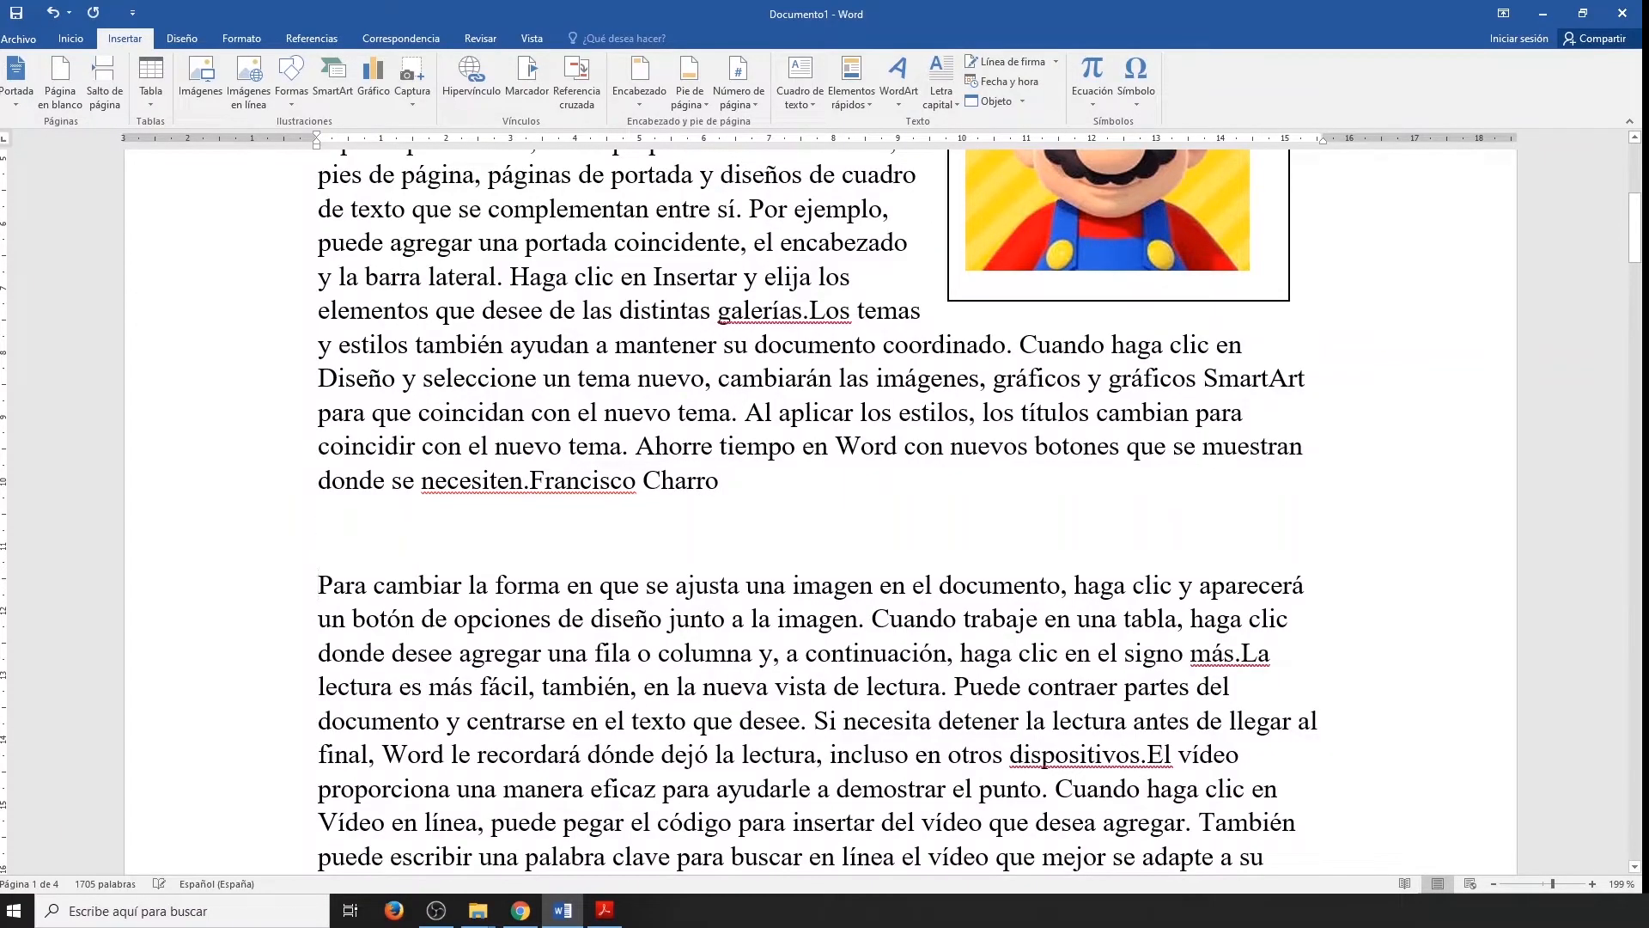
{"action": "key", "text": "Return"}
{"action": "key", "text": "Up"}
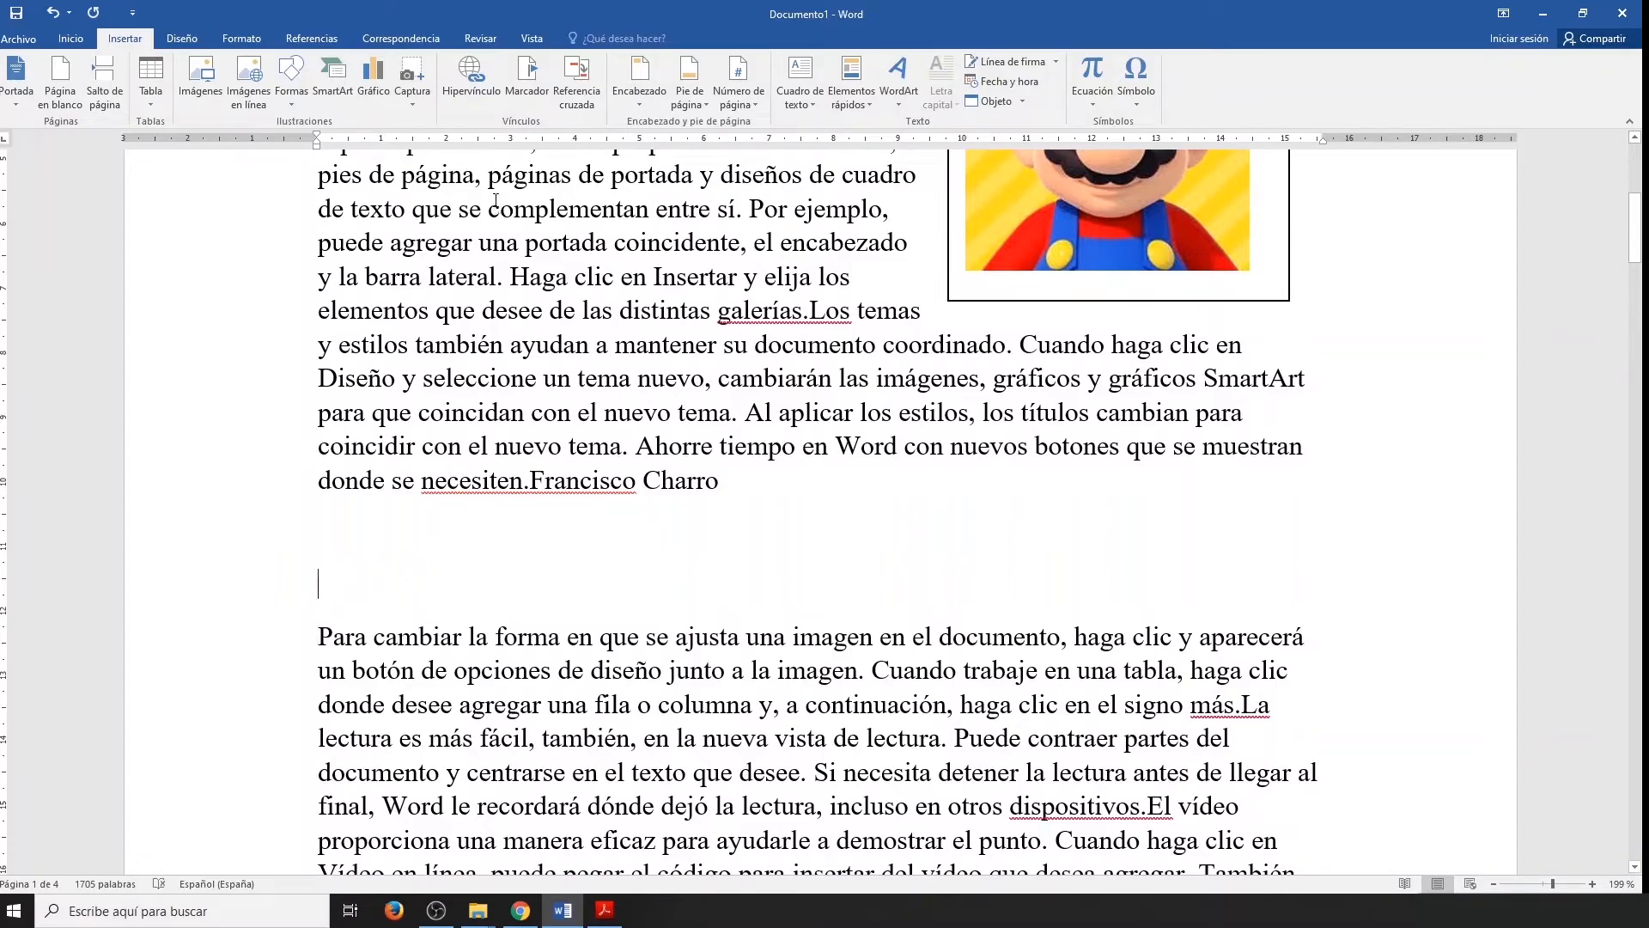
{"action": "left_click", "coordinate": [855, 96]}
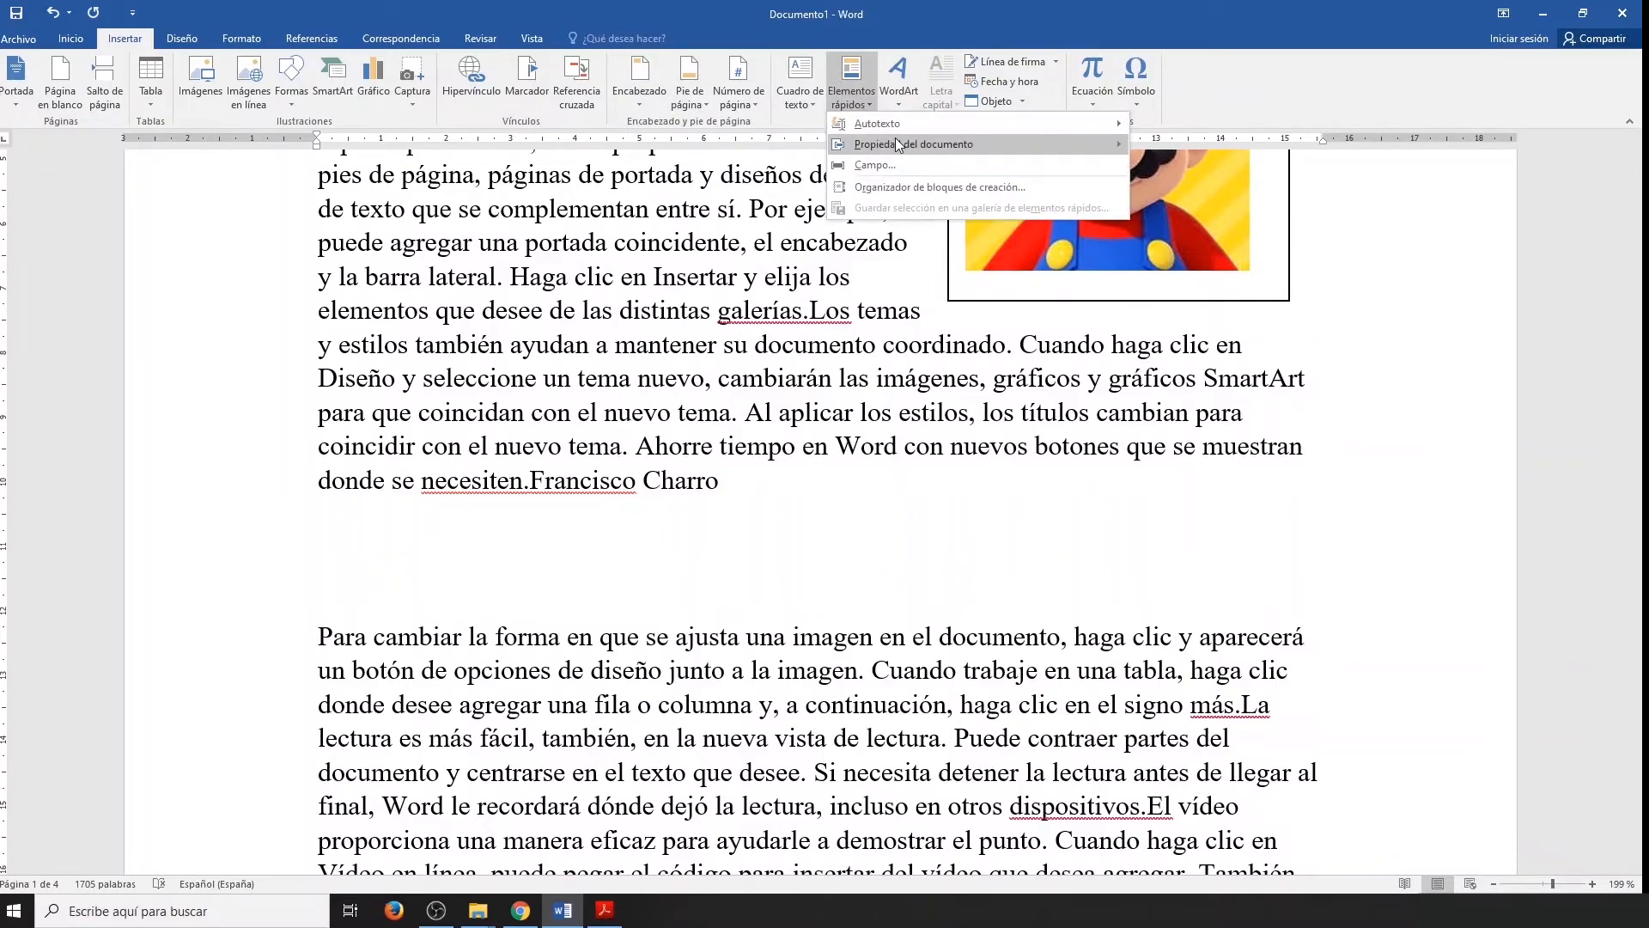
{"action": "mouse_move", "coordinate": [897, 144]}
{"action": "left_click", "coordinate": [1202, 207]}
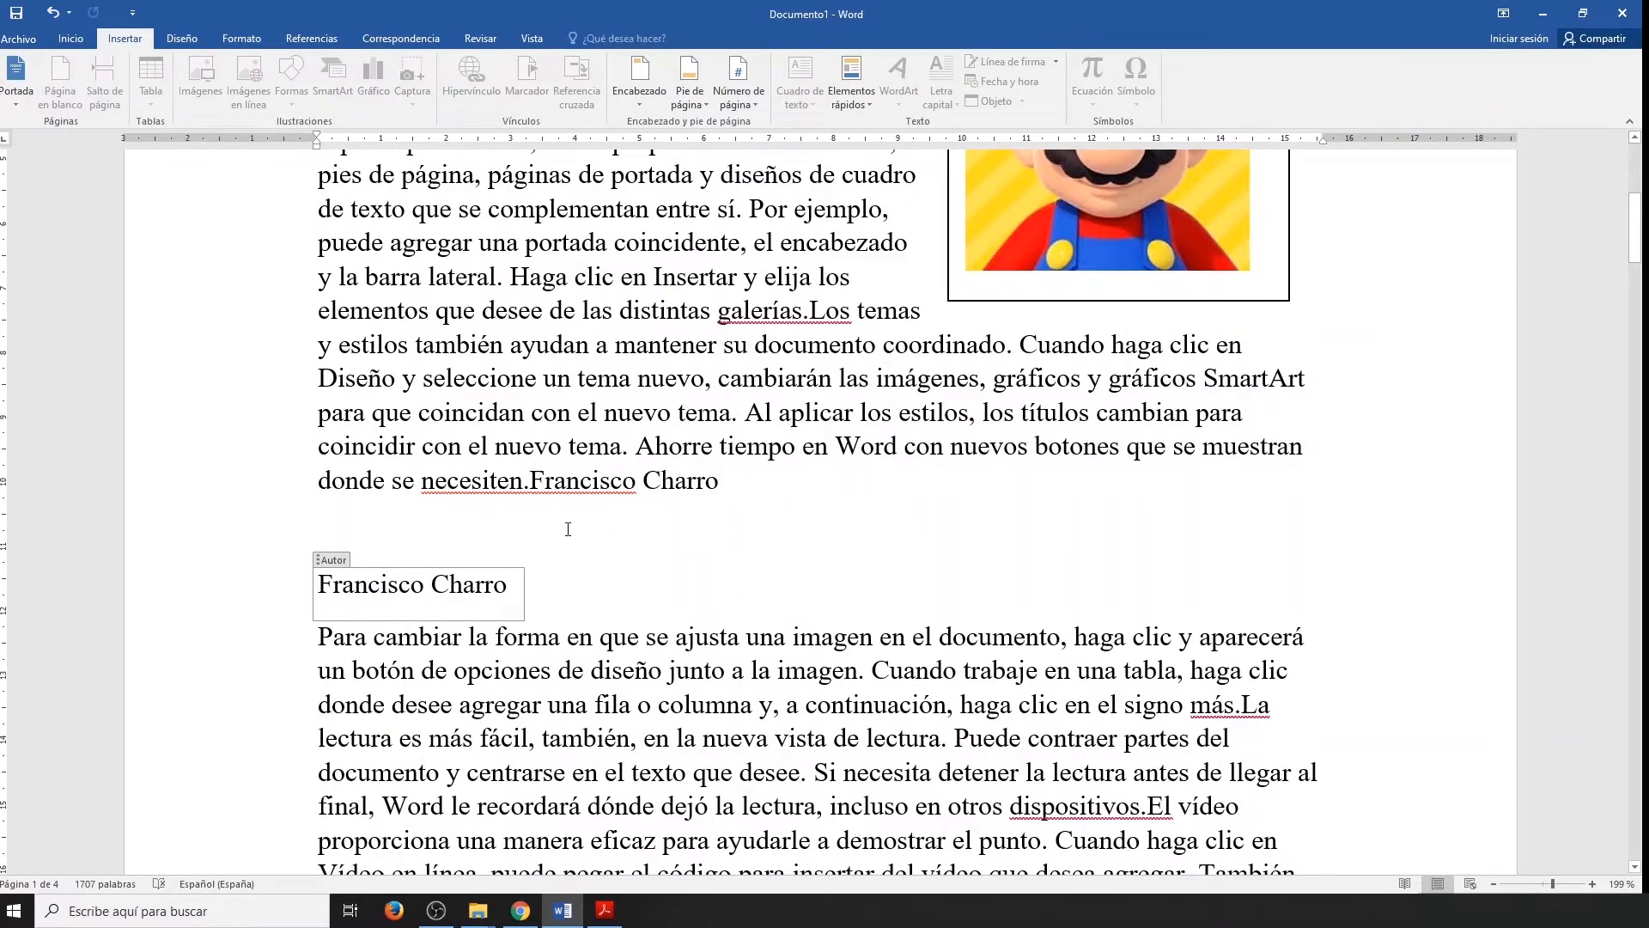
Expand the first Autor field to the author's full name by adding the middle name and second surname.
{"action": "left_click", "coordinate": [532, 479]}
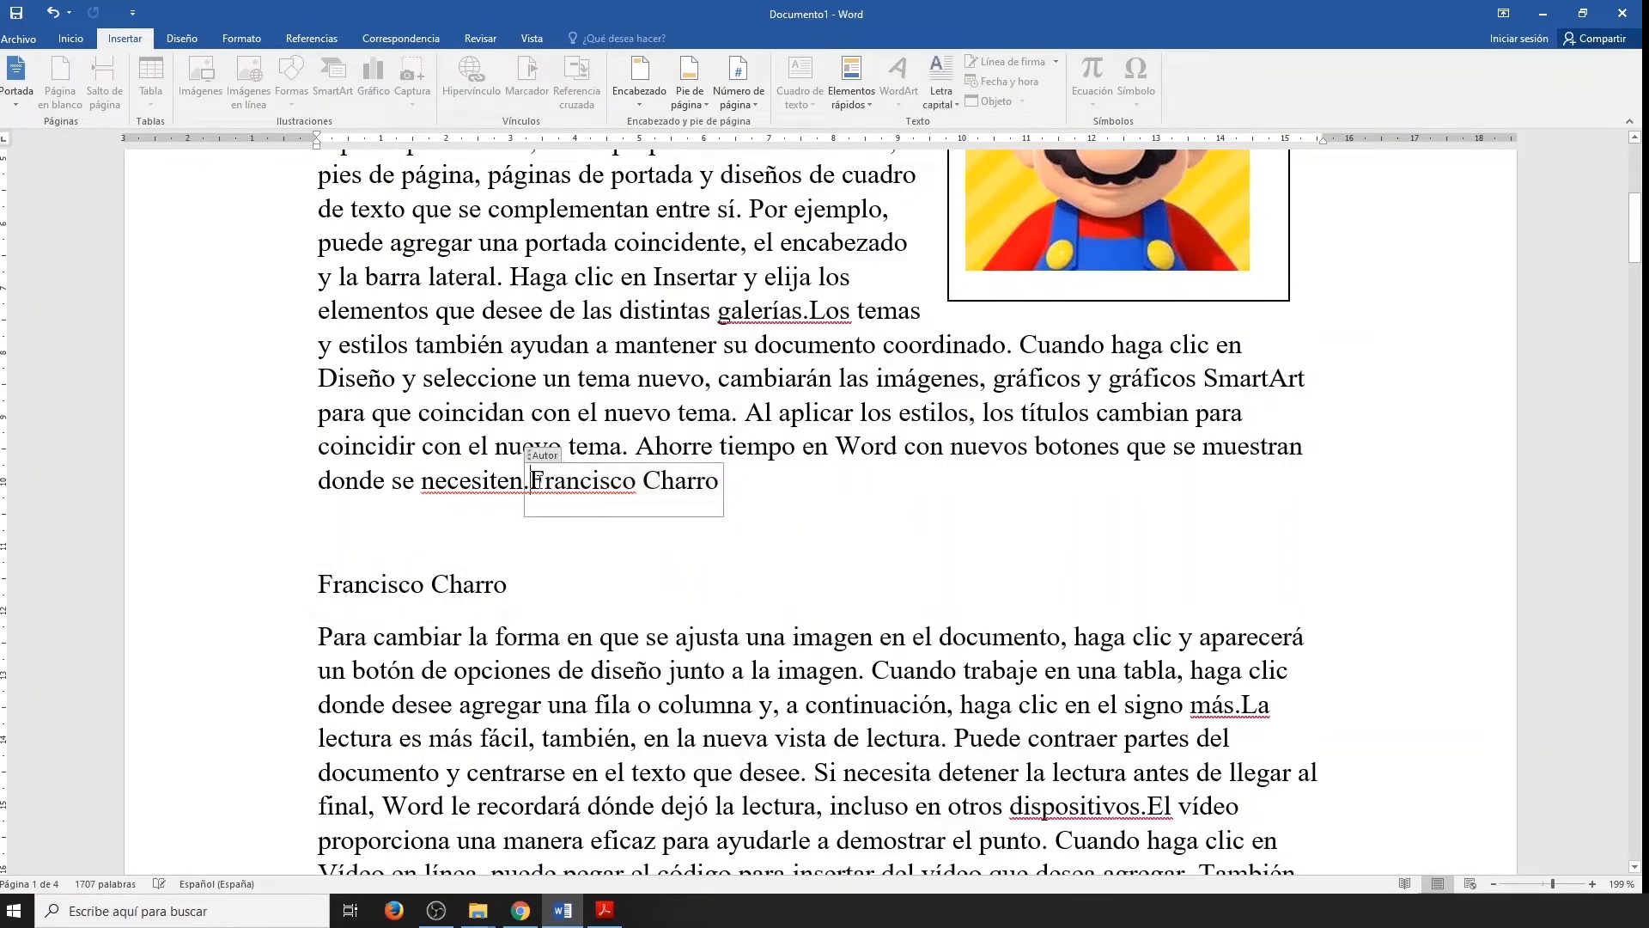
{"action": "left_click", "coordinate": [647, 486]}
{"action": "type", "text": "Fausto"}
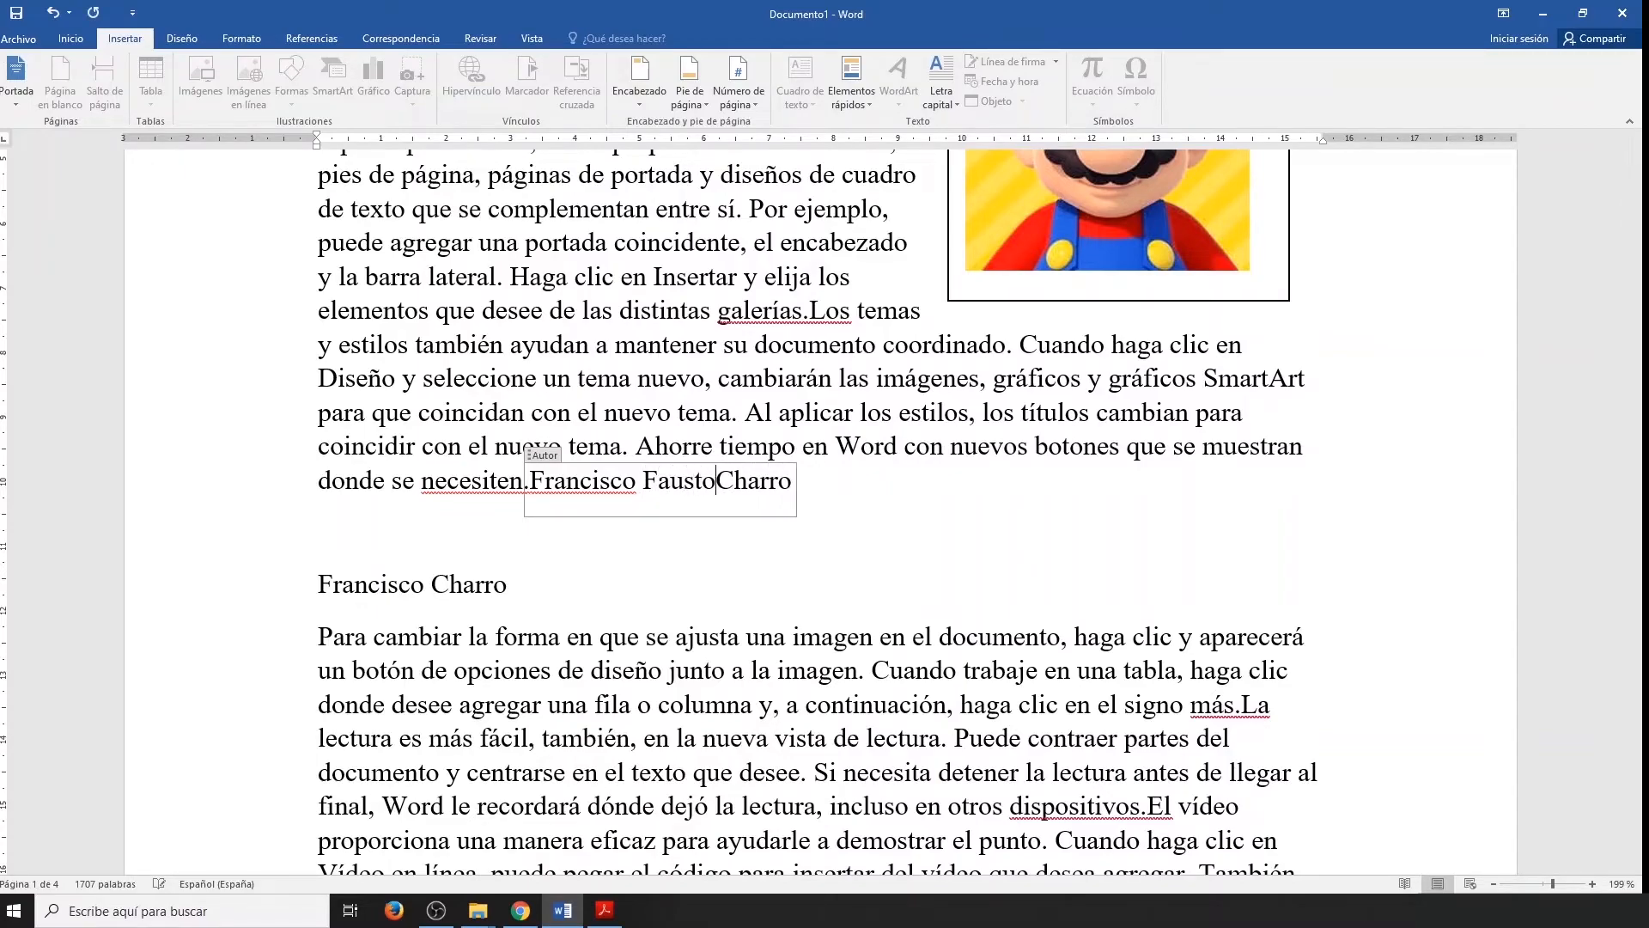
{"action": "key", "text": "Right"}
{"action": "key", "text": "Right"}
{"action": "key", "text": "Right"}
{"action": "key", "text": "Right"}
{"action": "key", "text": "Right"}
{"action": "type", "text": "Simbaña"}
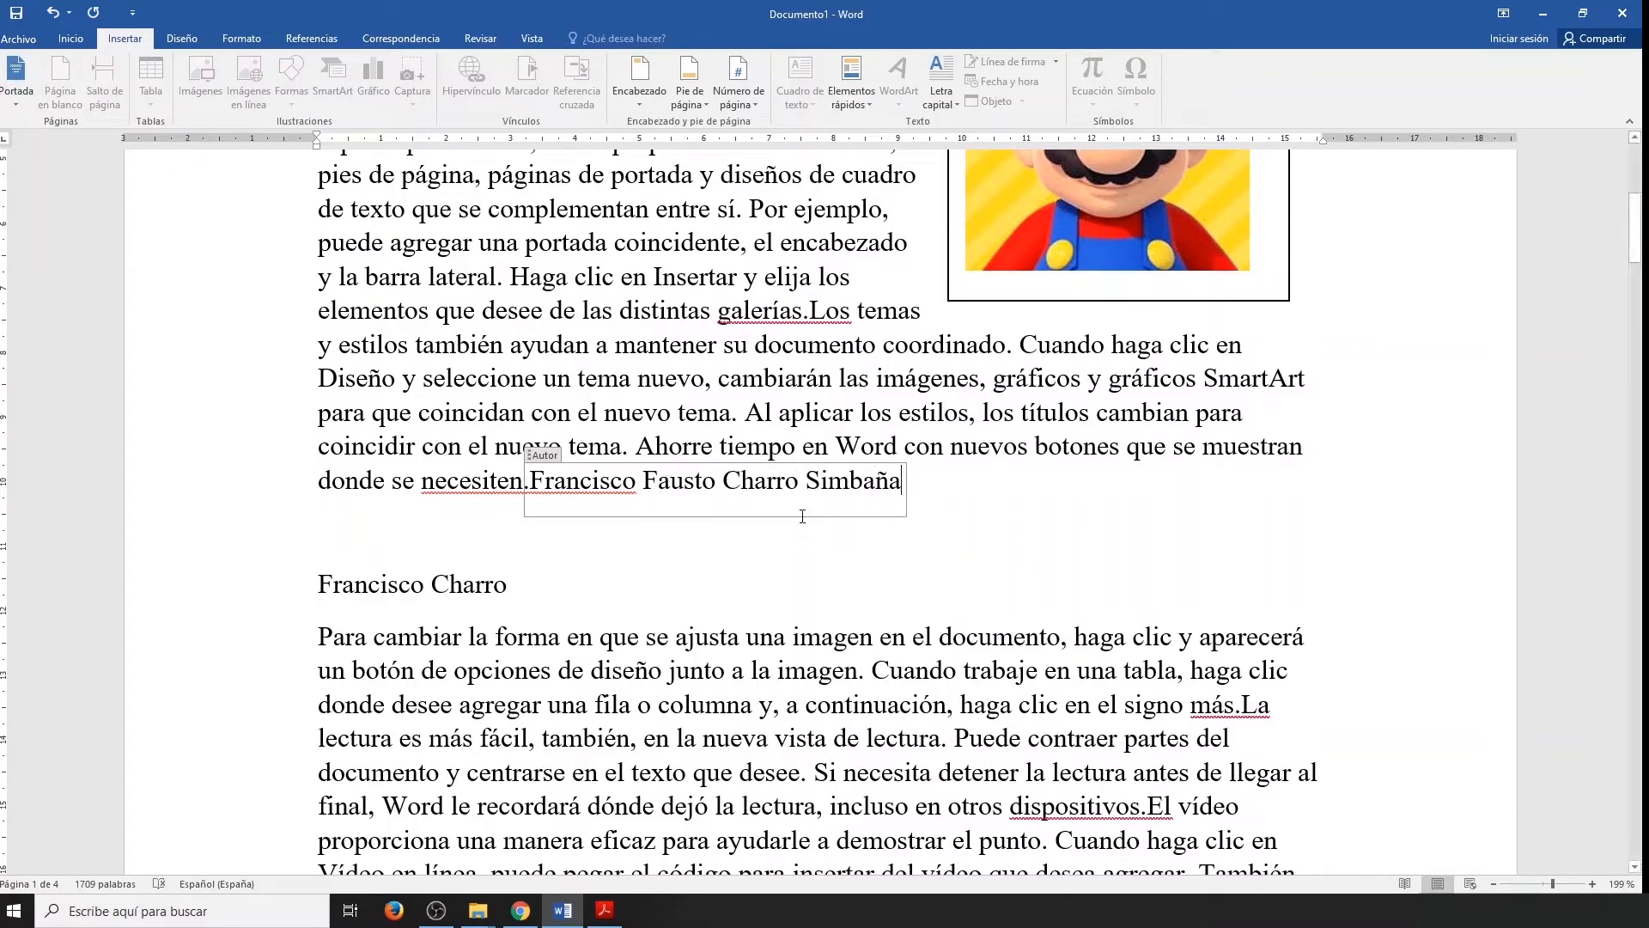
{"action": "left_click", "coordinate": [1007, 637]}
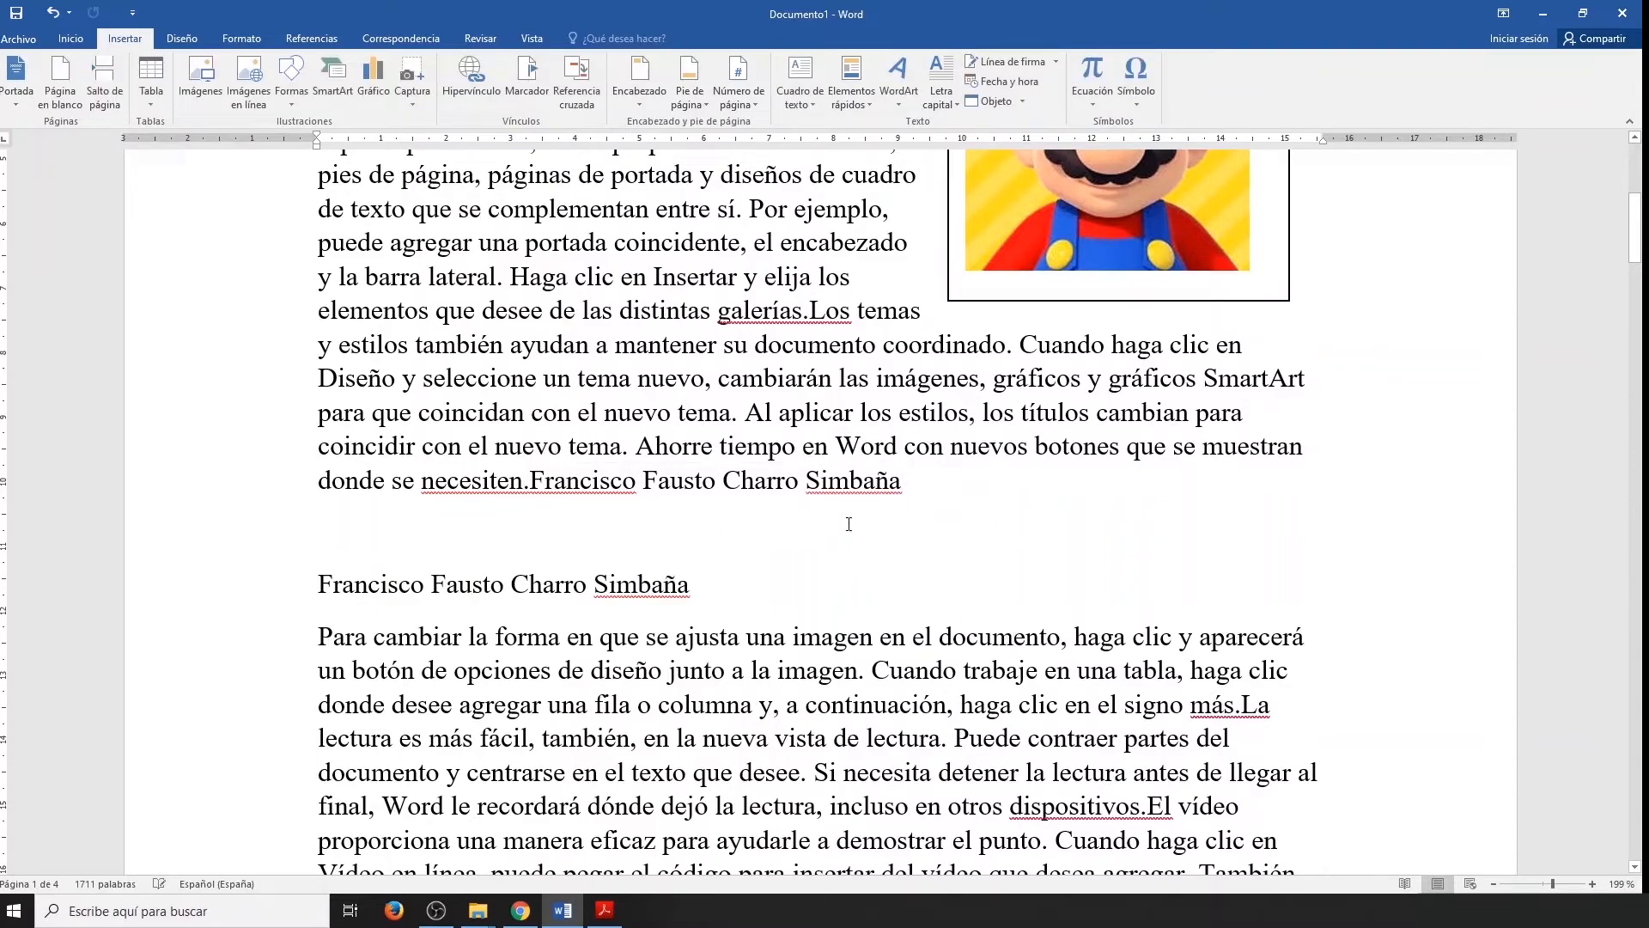
Add space above the second Autor field and place a light-orange outlined WordArt in the gap between the two fields.
{"action": "left_click_drag", "start_coordinate": [326, 584], "coordinate": [674, 595]}
{"action": "key", "text": "Return"}
{"action": "key", "text": "Return"}
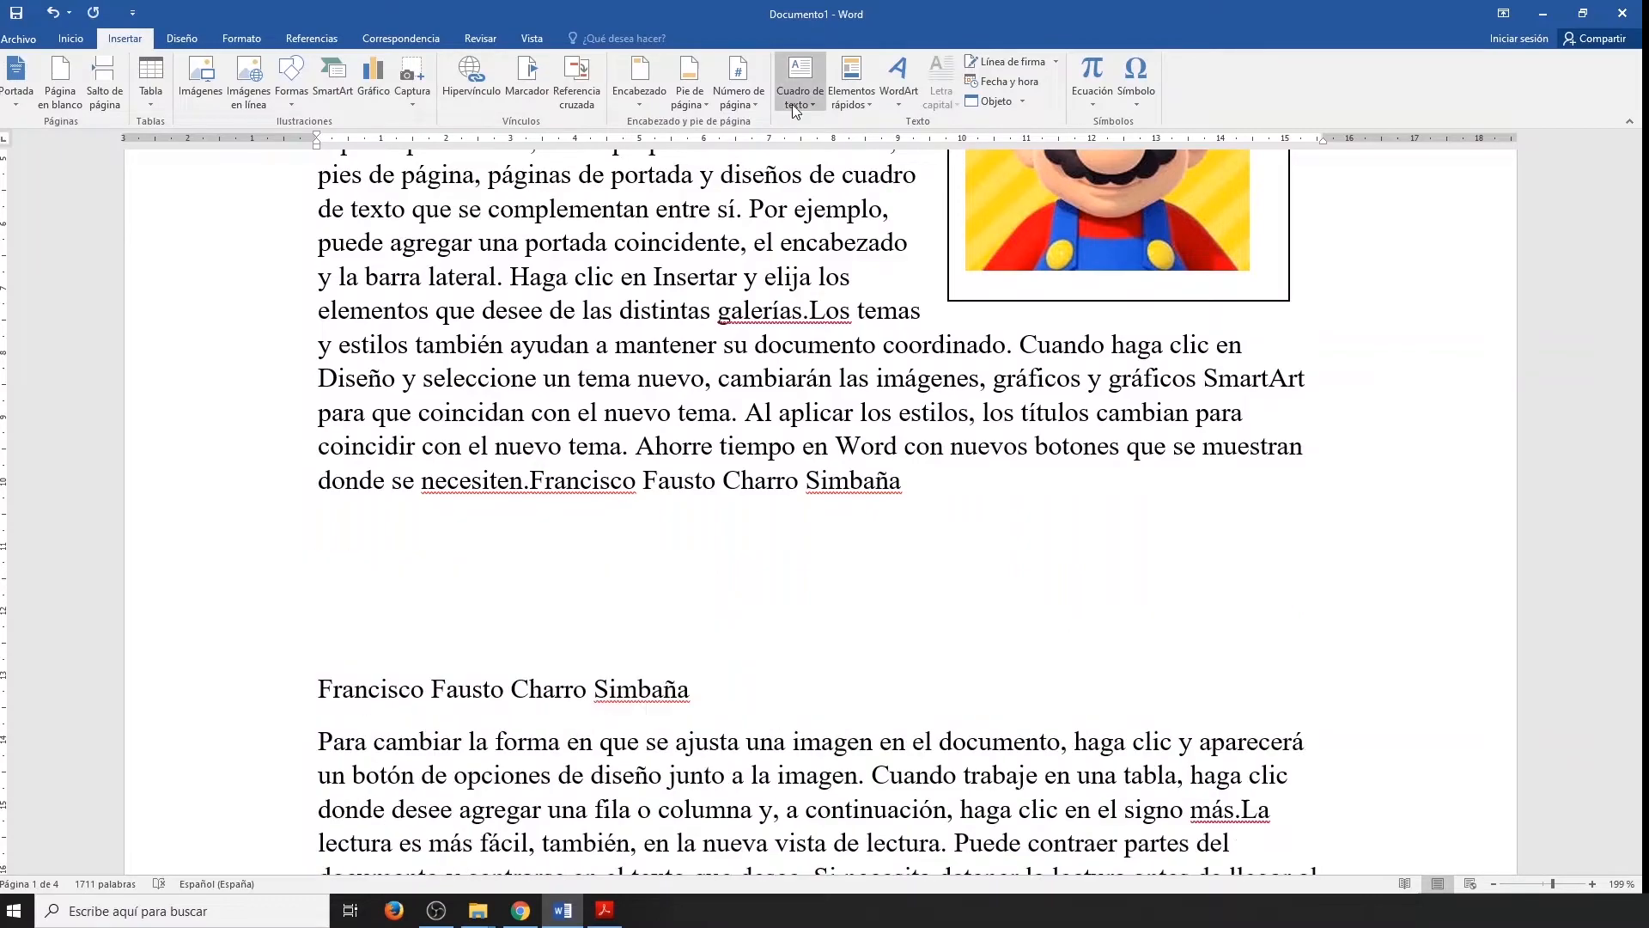
{"action": "left_click", "coordinate": [896, 94]}
{"action": "left_click", "coordinate": [1002, 142]}
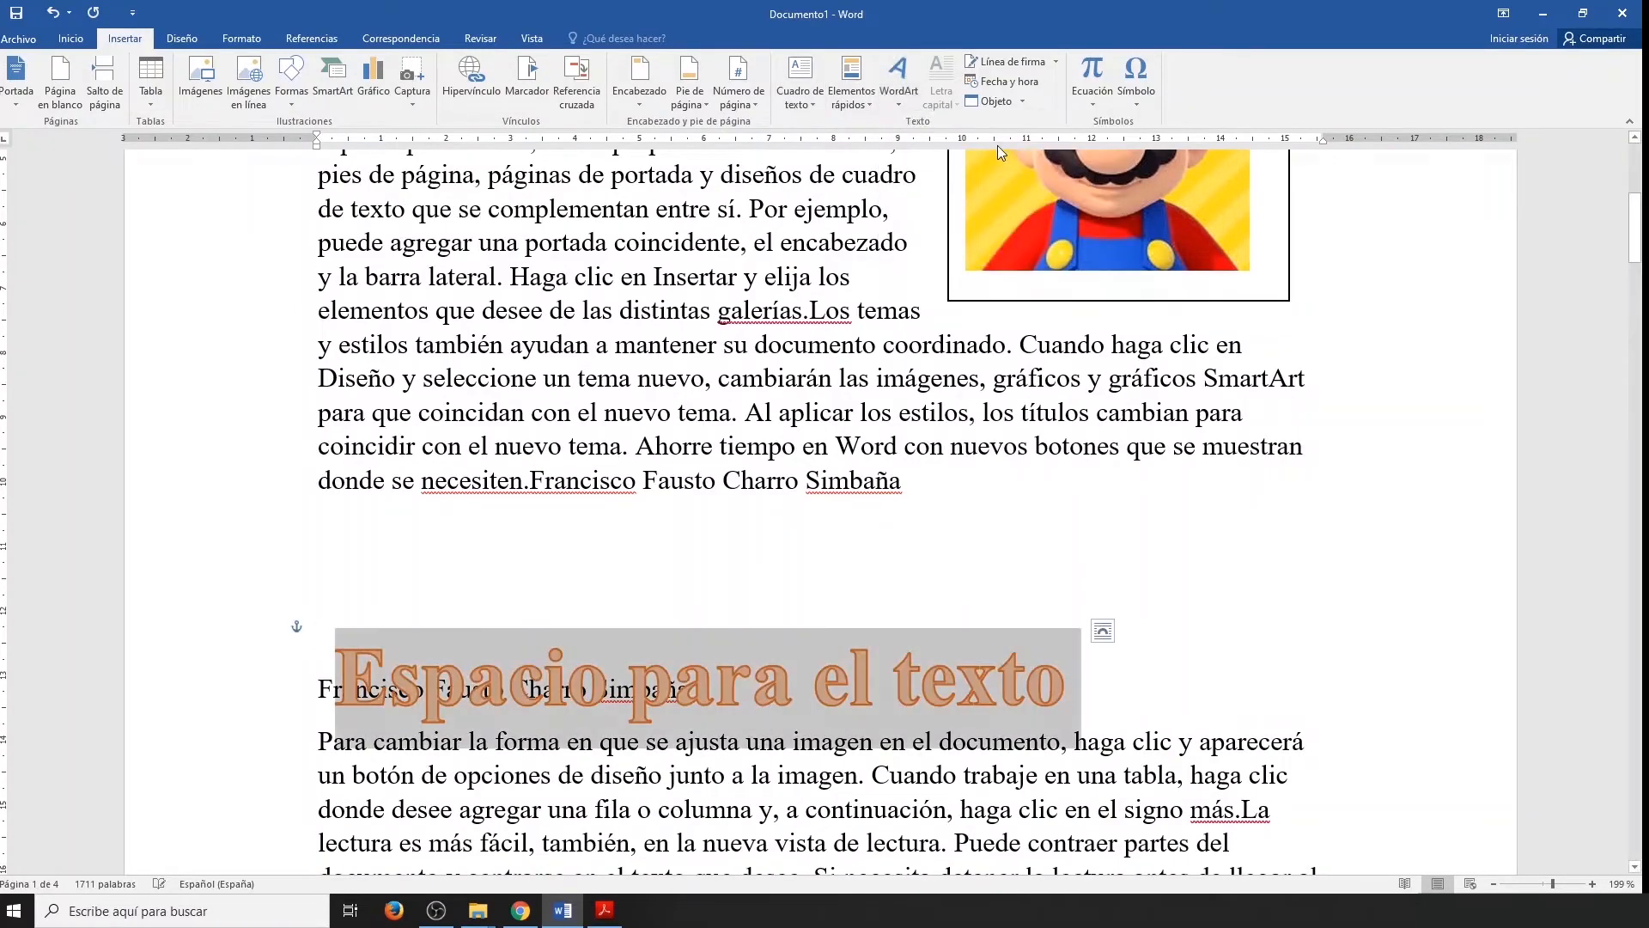
{"action": "left_click_drag", "start_coordinate": [599, 617], "coordinate": [631, 509]}
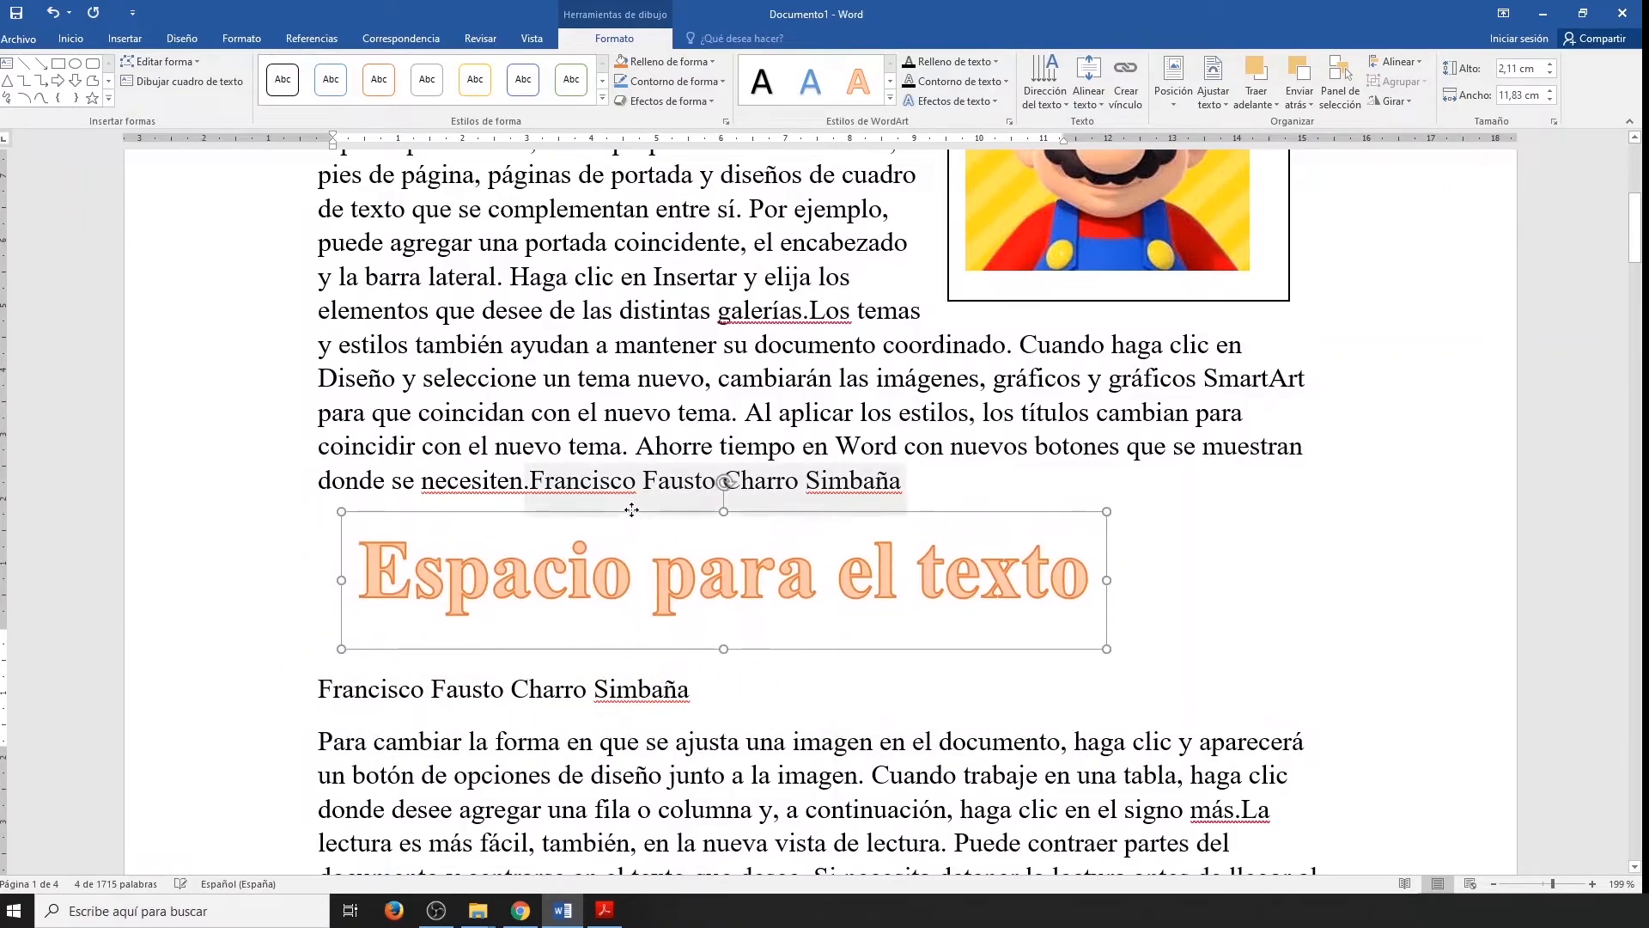
Replace the WordArt placeholder text with the author's first name and surname and return to the document body.
{"action": "triple_click", "coordinate": [565, 580]}
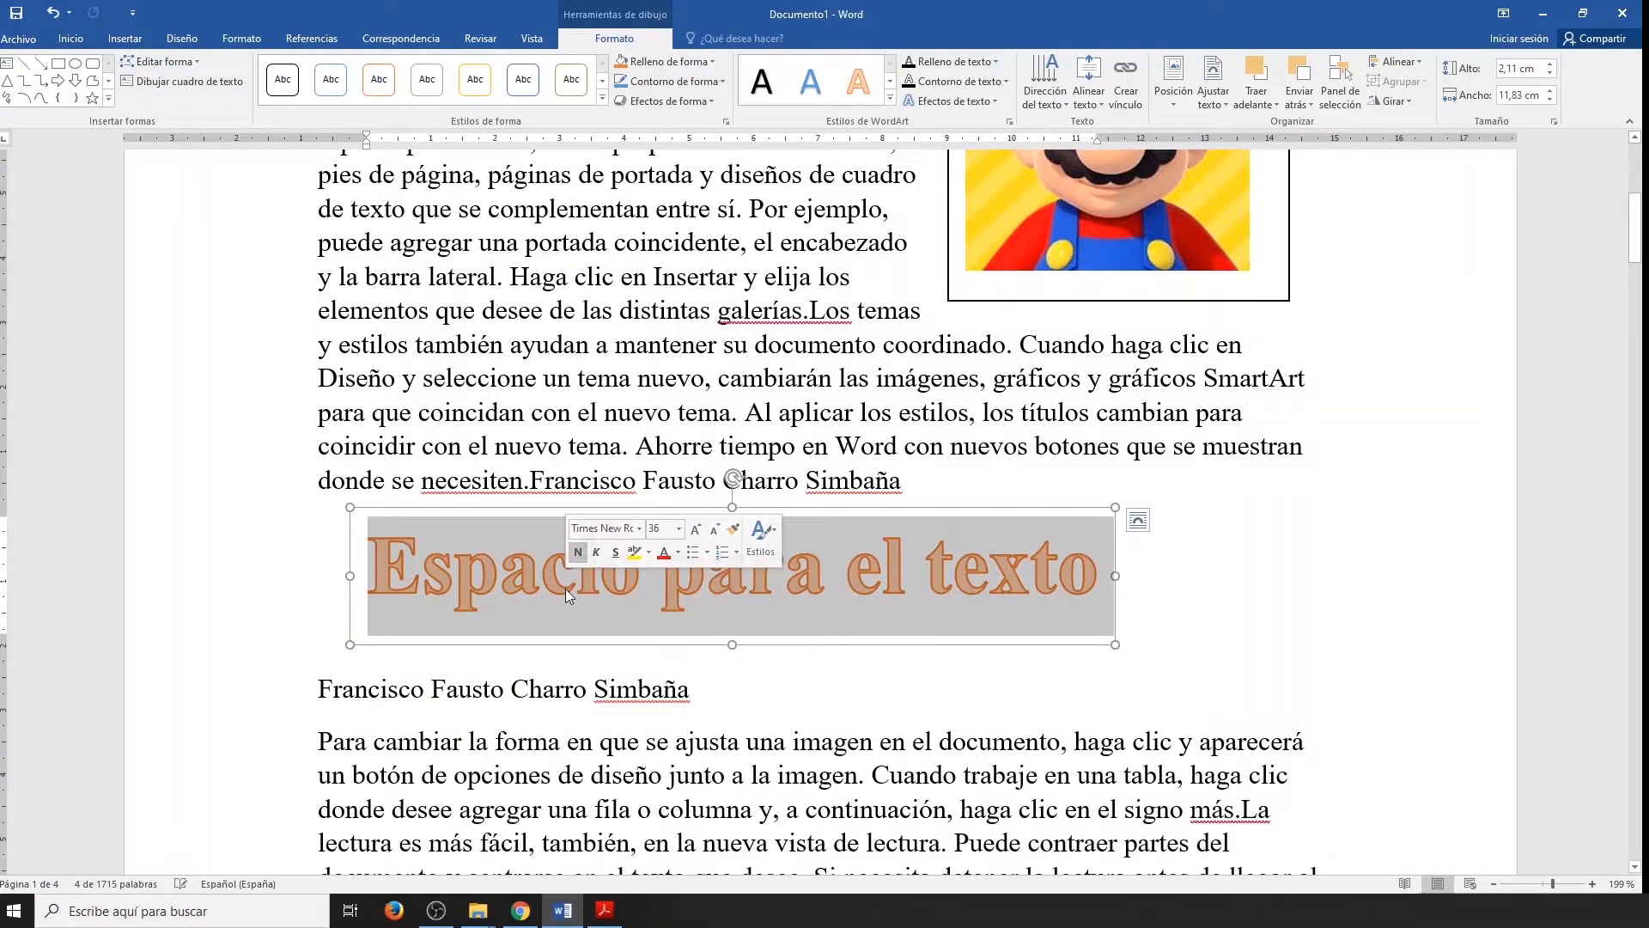
{"action": "type", "text": "Fran"}
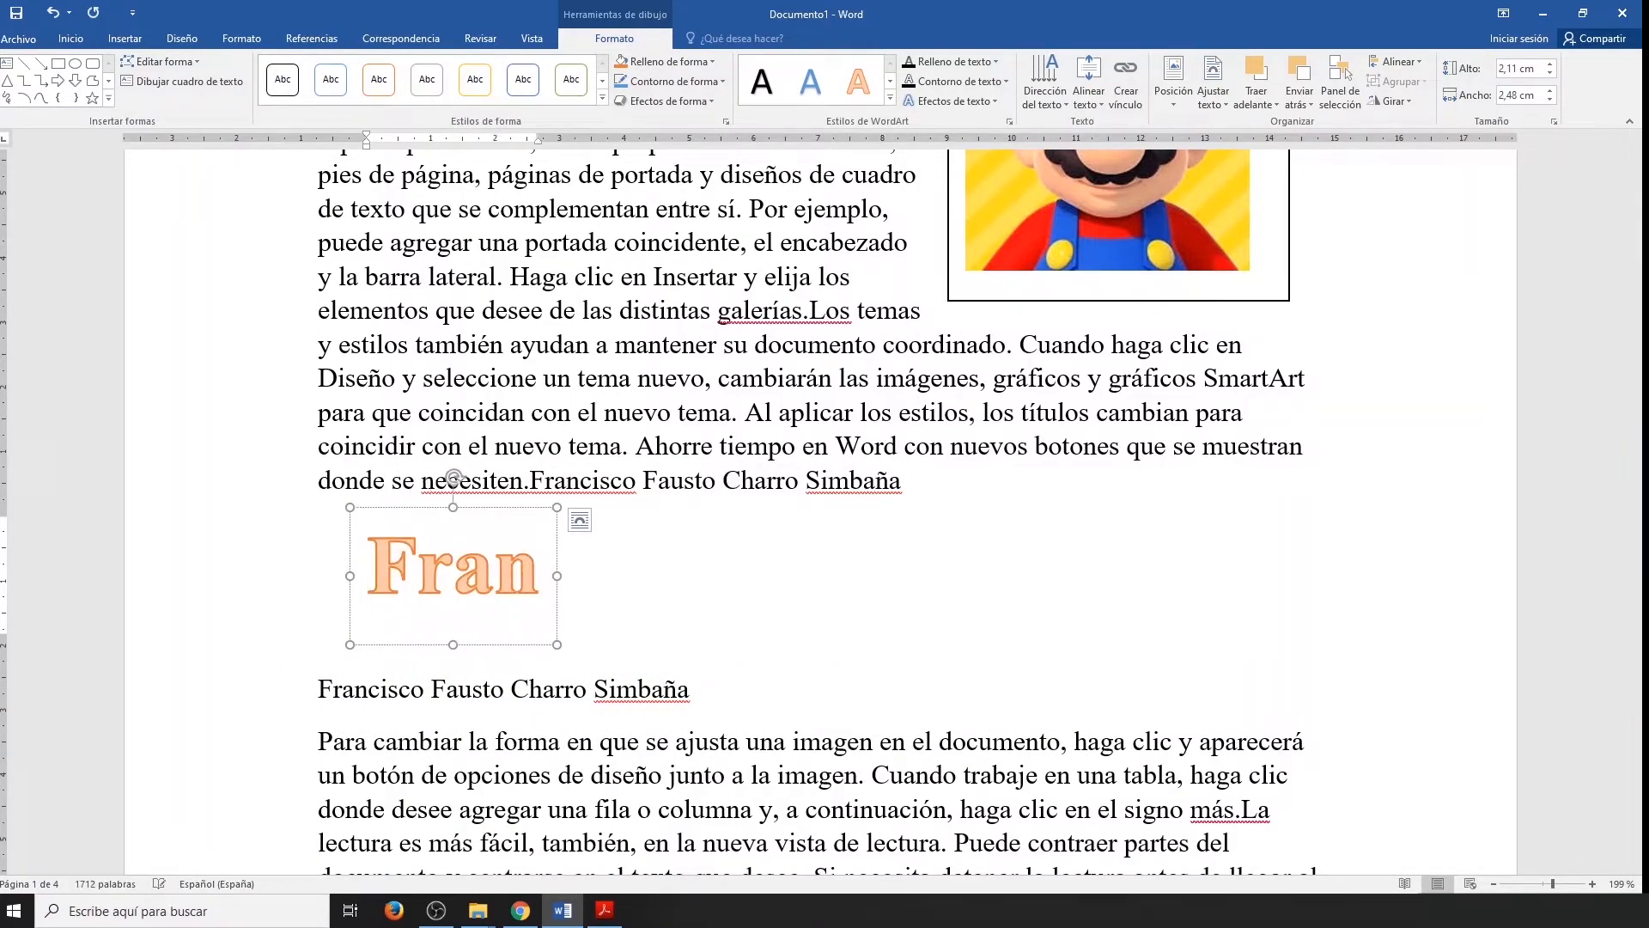
{"action": "type", "text": "cisco Cha"}
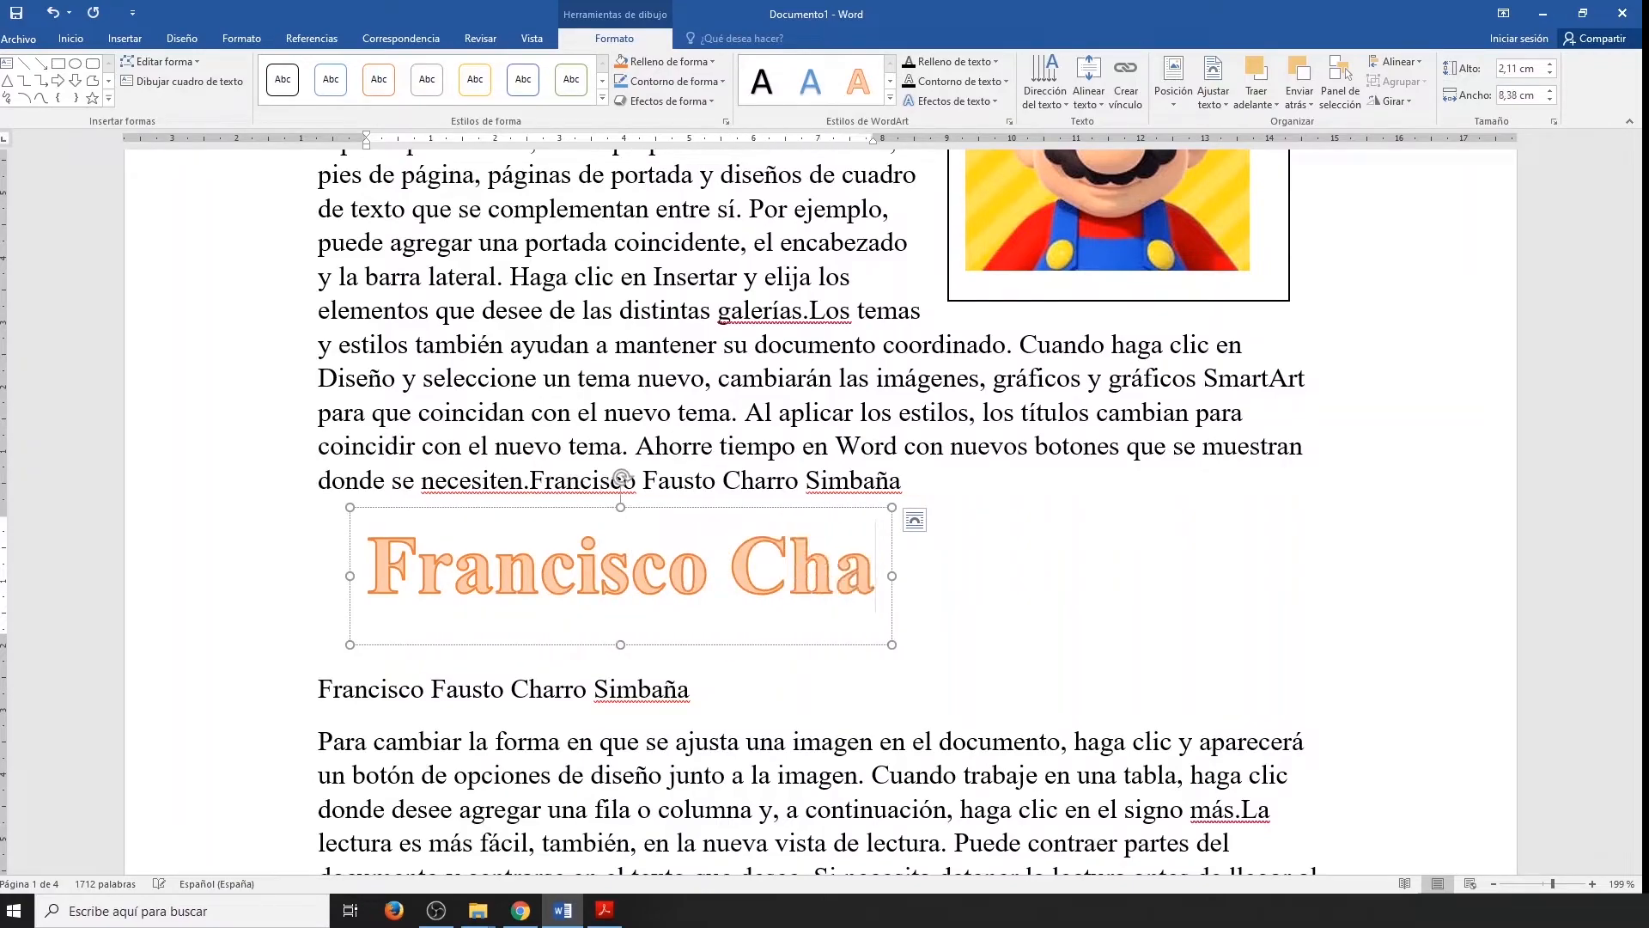
{"action": "type", "text": "rro"}
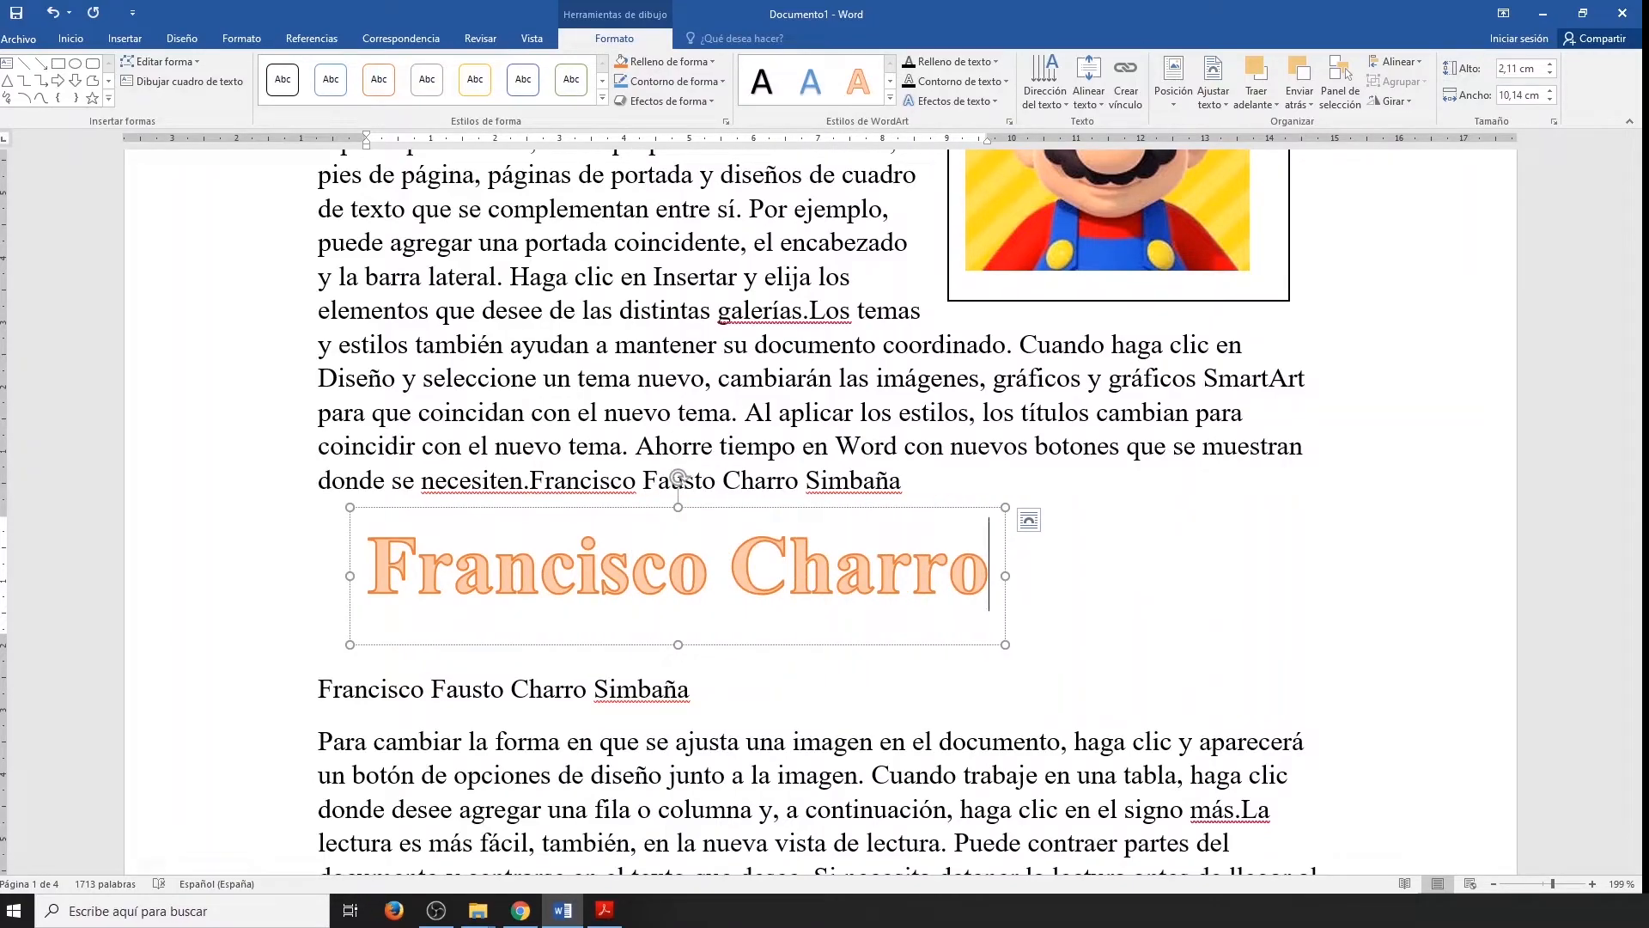
{"action": "left_click", "coordinate": [1171, 629]}
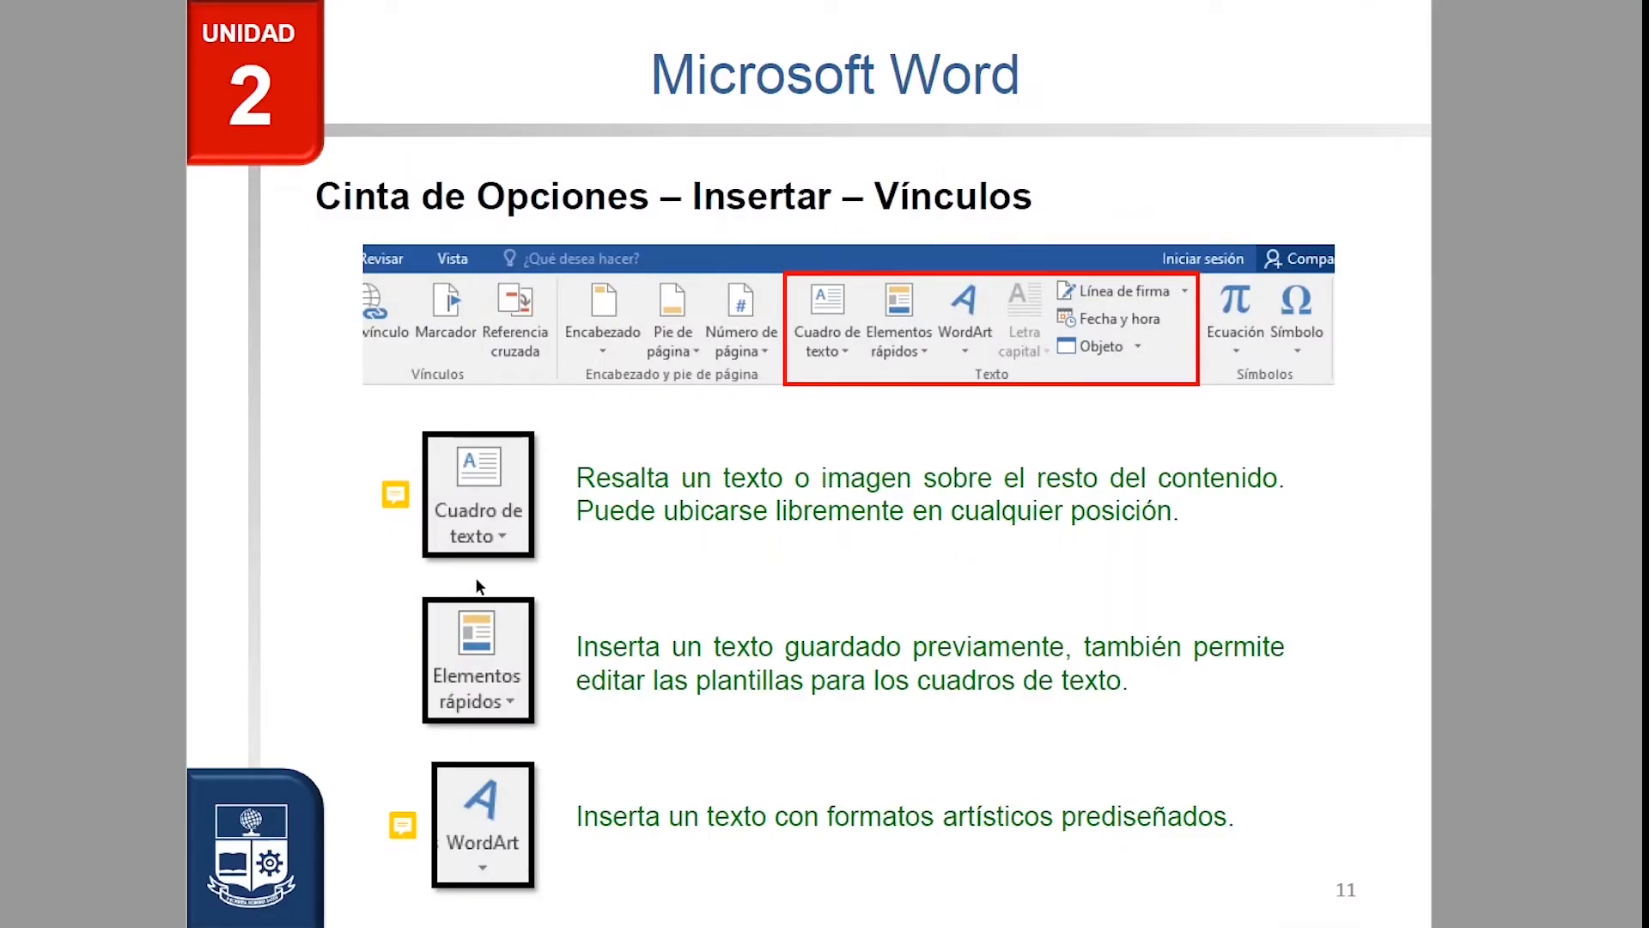
Read the exercise notes beside Cuadro de texto and WordArt on slide 11 of the Microsoft Word lesson, and advance to slide 12.
{"action": "mouse_move", "coordinate": [397, 503]}
{"action": "mouse_move", "coordinate": [409, 820]}
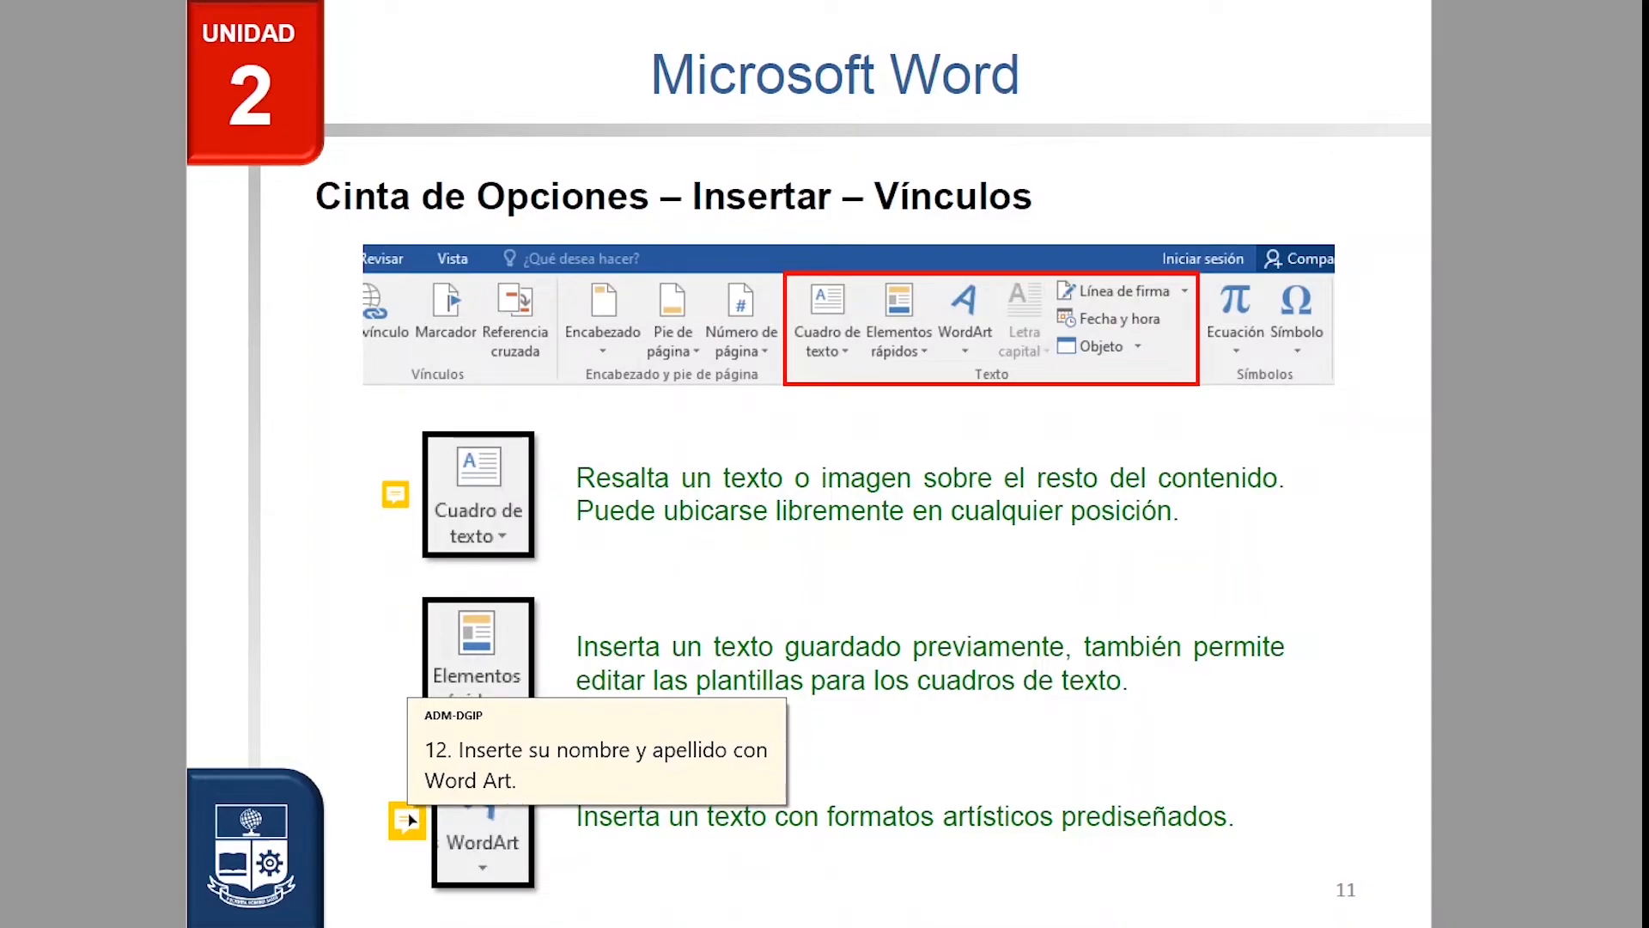
{"action": "left_click", "coordinate": [1541, 643]}
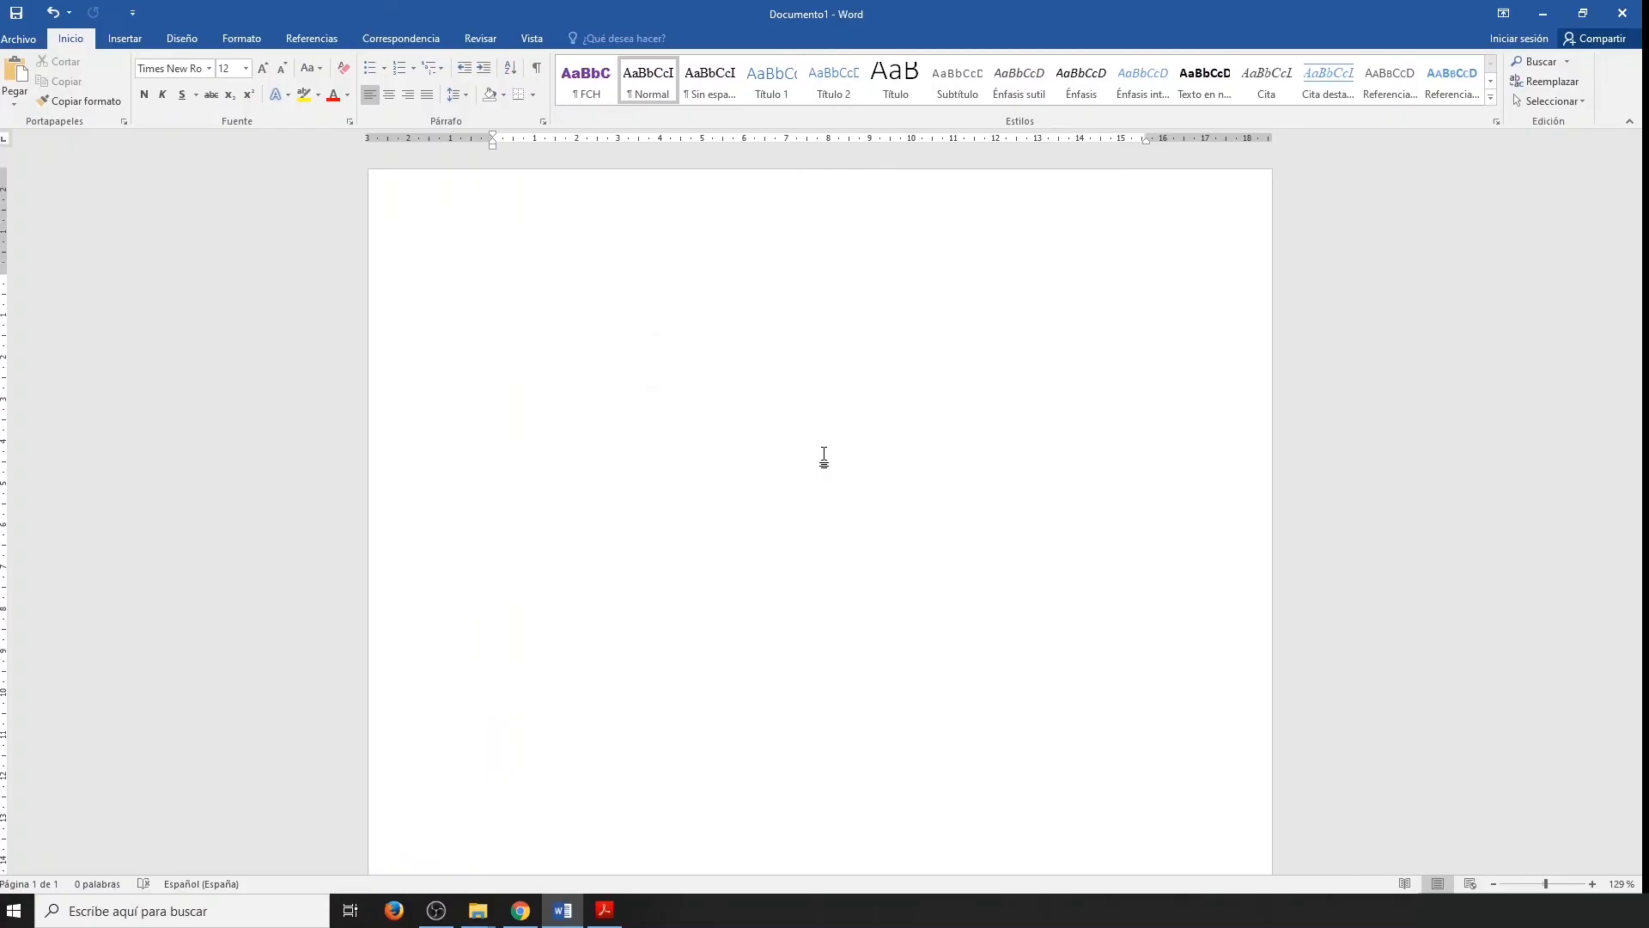
Switch to the blank Word document and generate a sample paragraph with =rand(1,5).
{"action": "type", "text": "=ra"}
{"action": "type", "text": "nd(1,5)"}
{"action": "key", "text": "Return"}
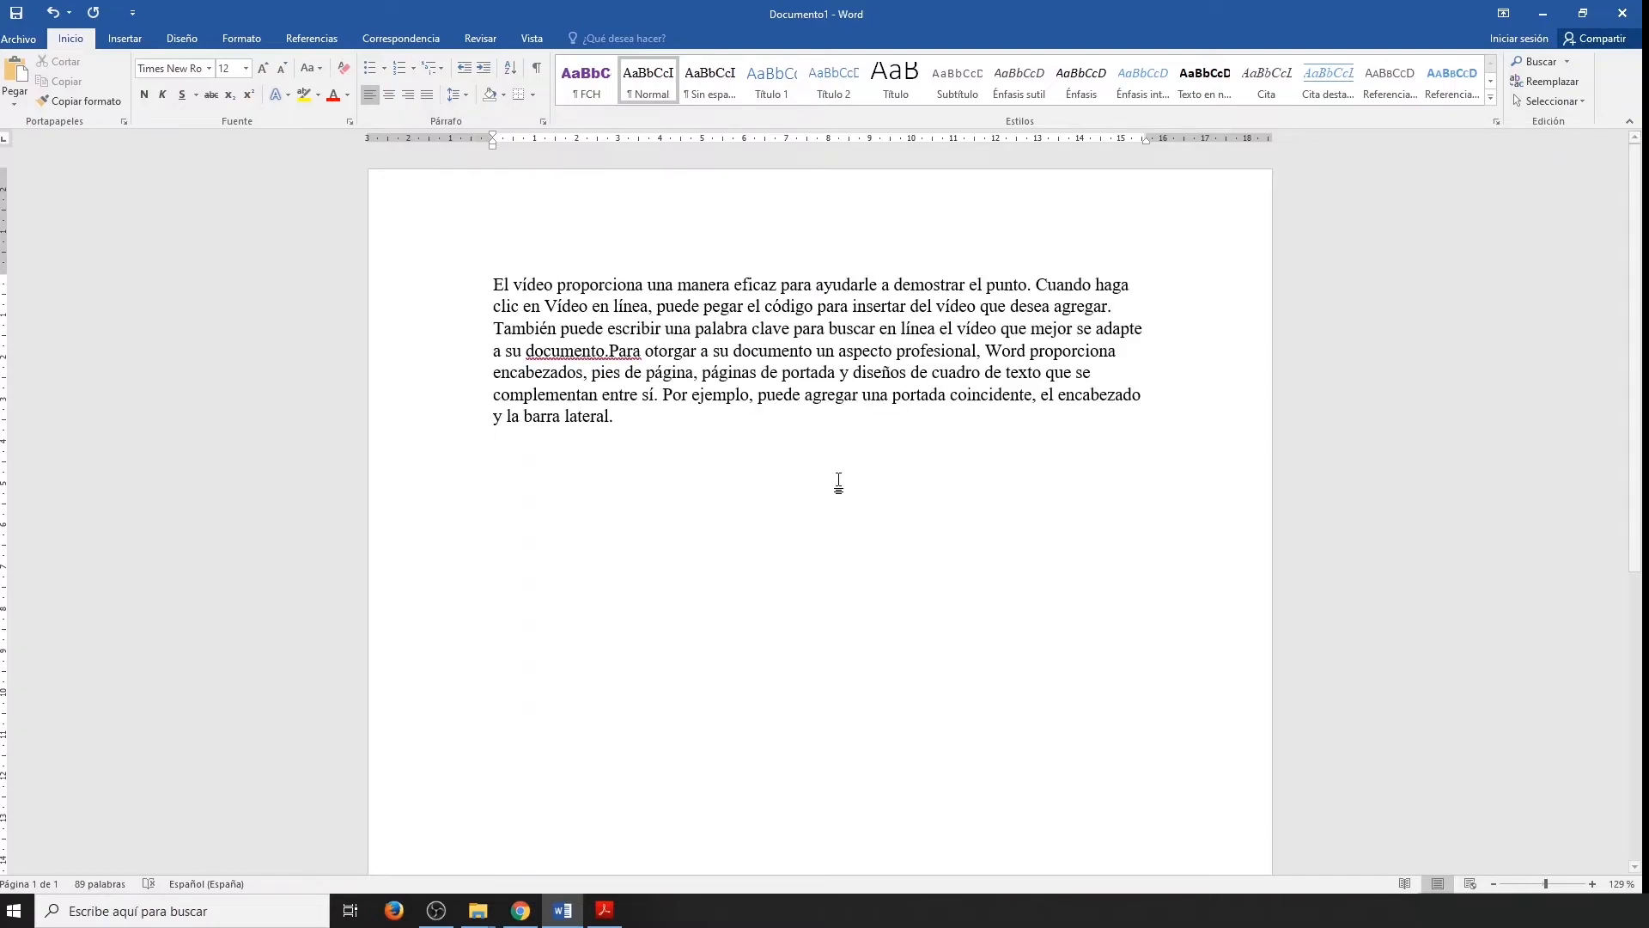
Apply an En texto drop cap to the sample paragraph.
{"action": "left_click_drag", "start_coordinate": [633, 420], "coordinate": [500, 288]}
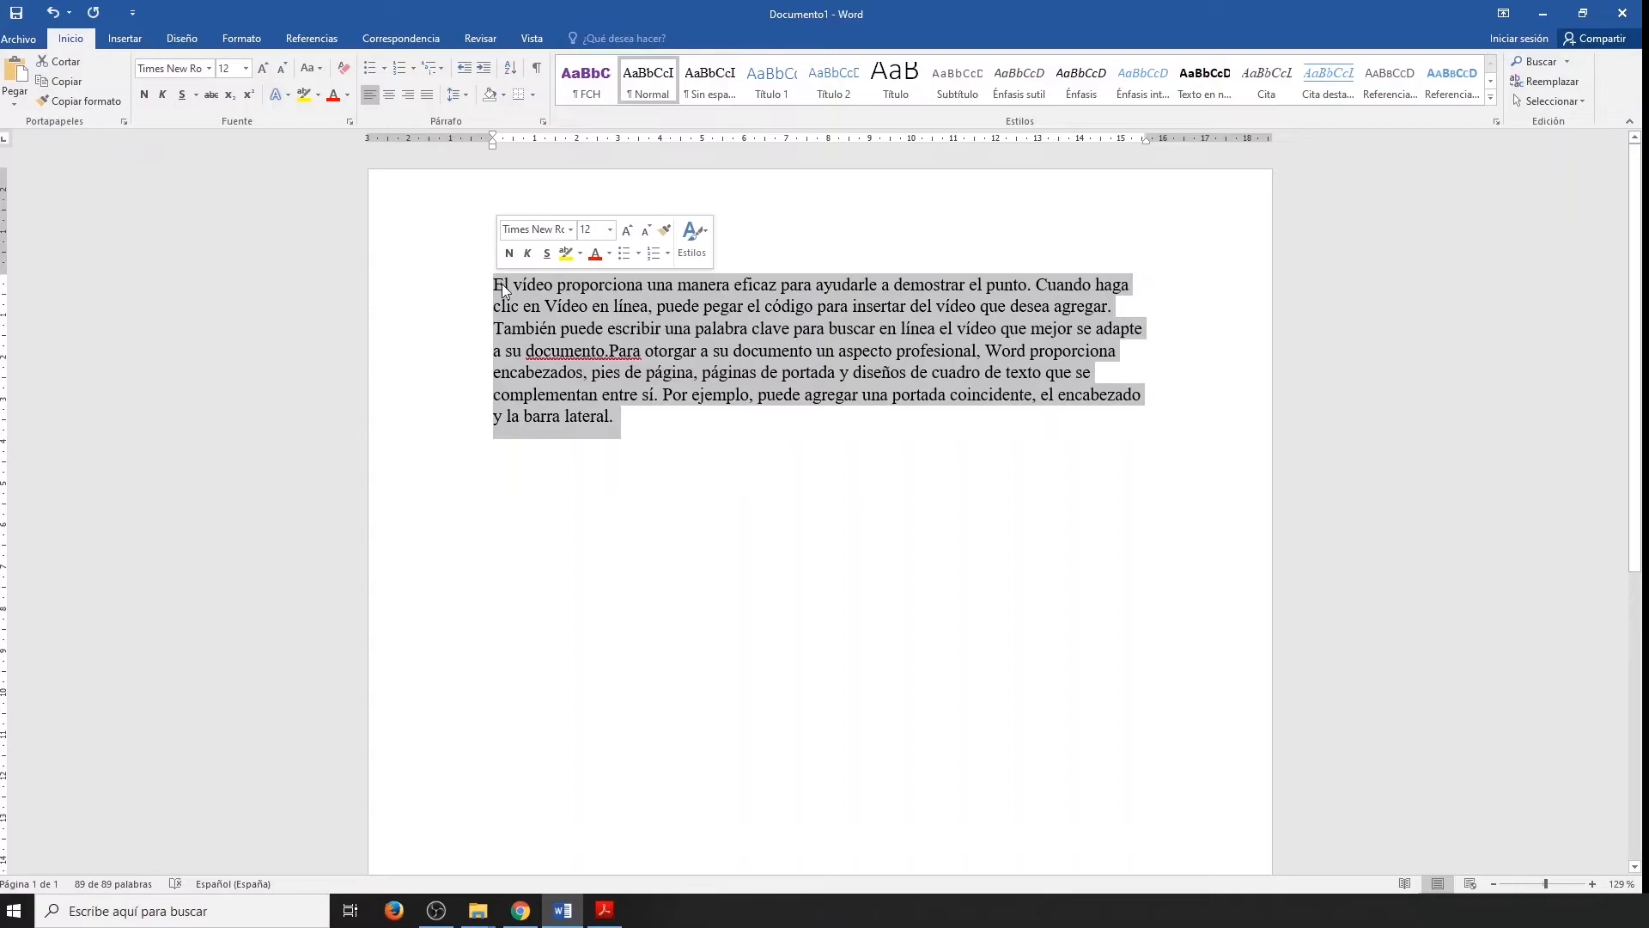
{"action": "left_click", "coordinate": [125, 35]}
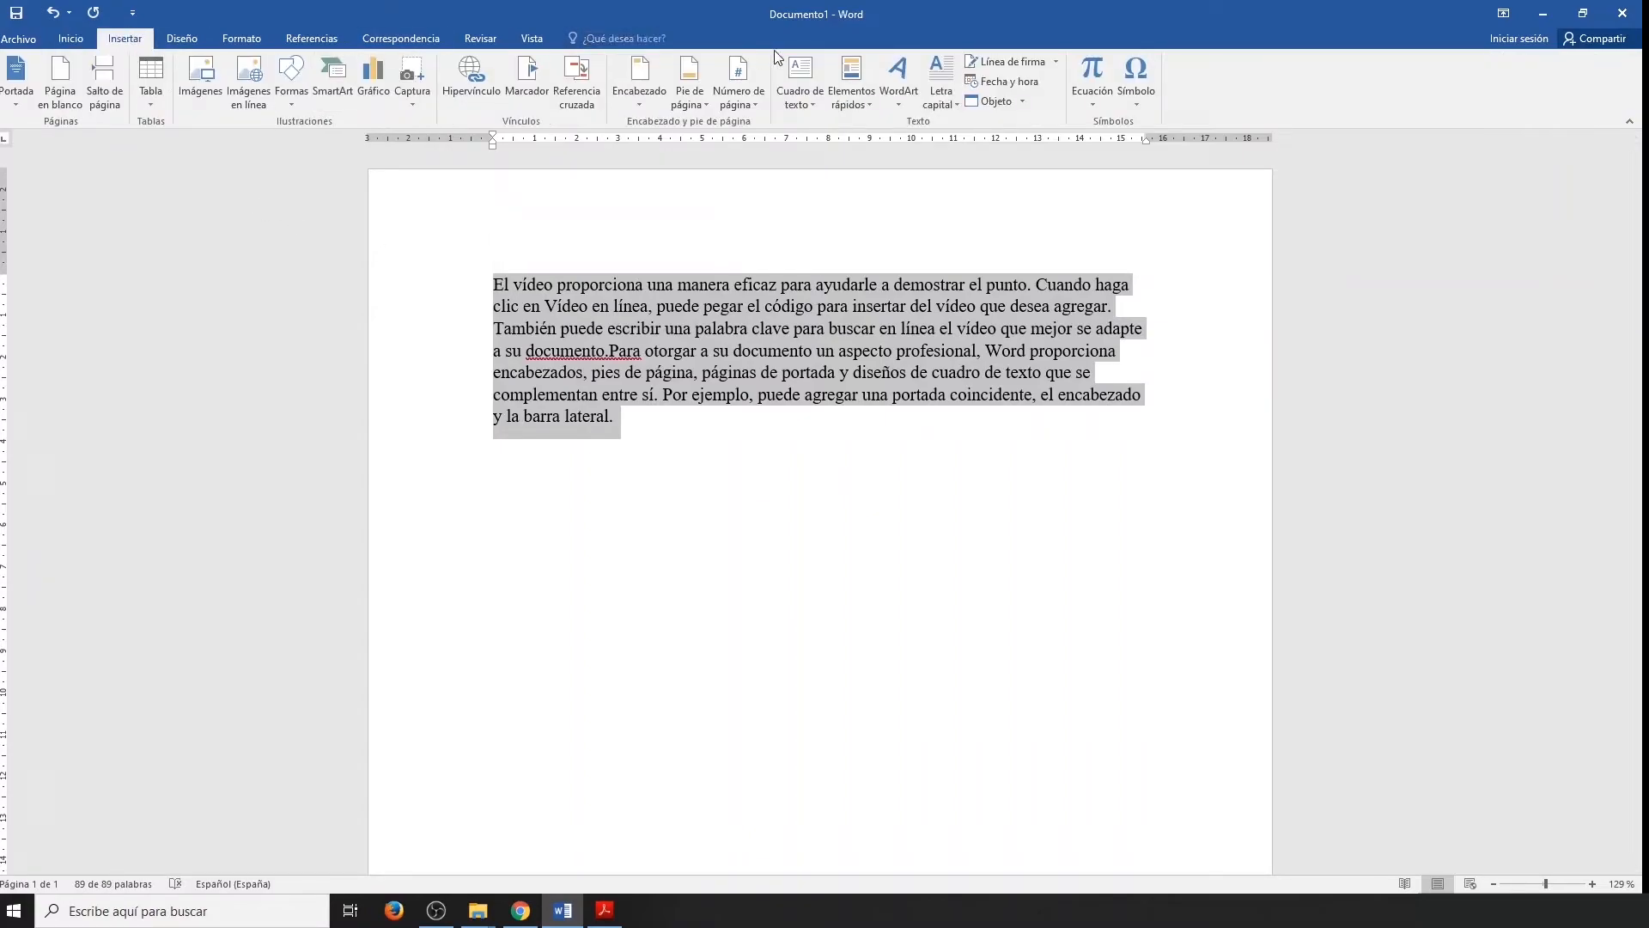
{"action": "left_click", "coordinate": [941, 108]}
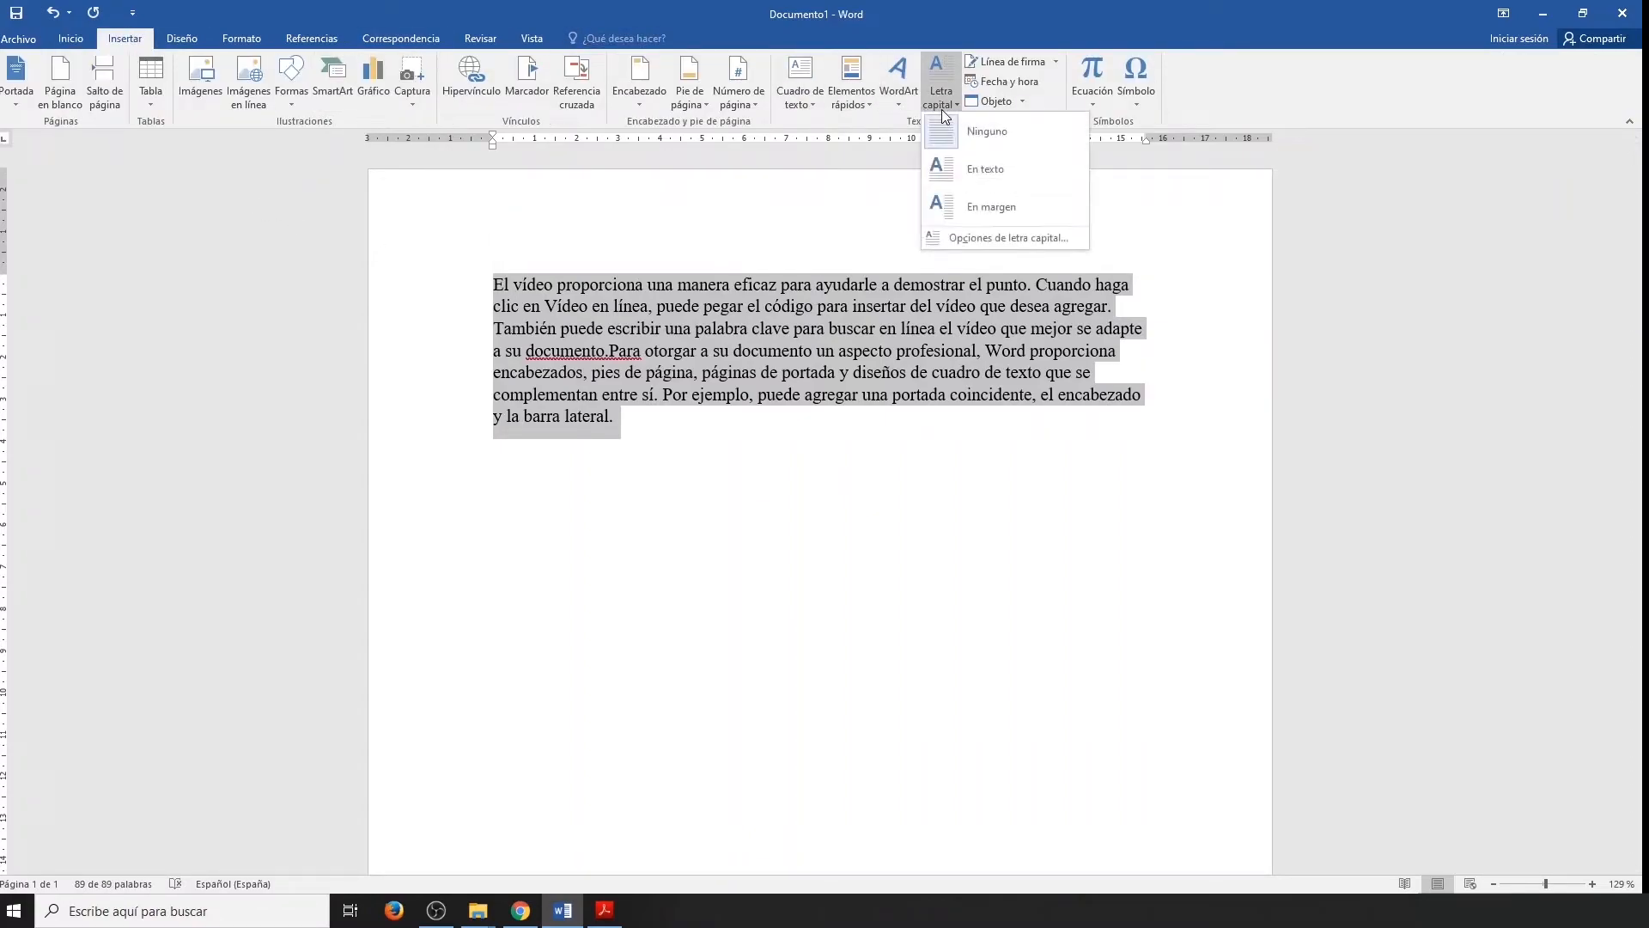
{"action": "left_click", "coordinate": [996, 173]}
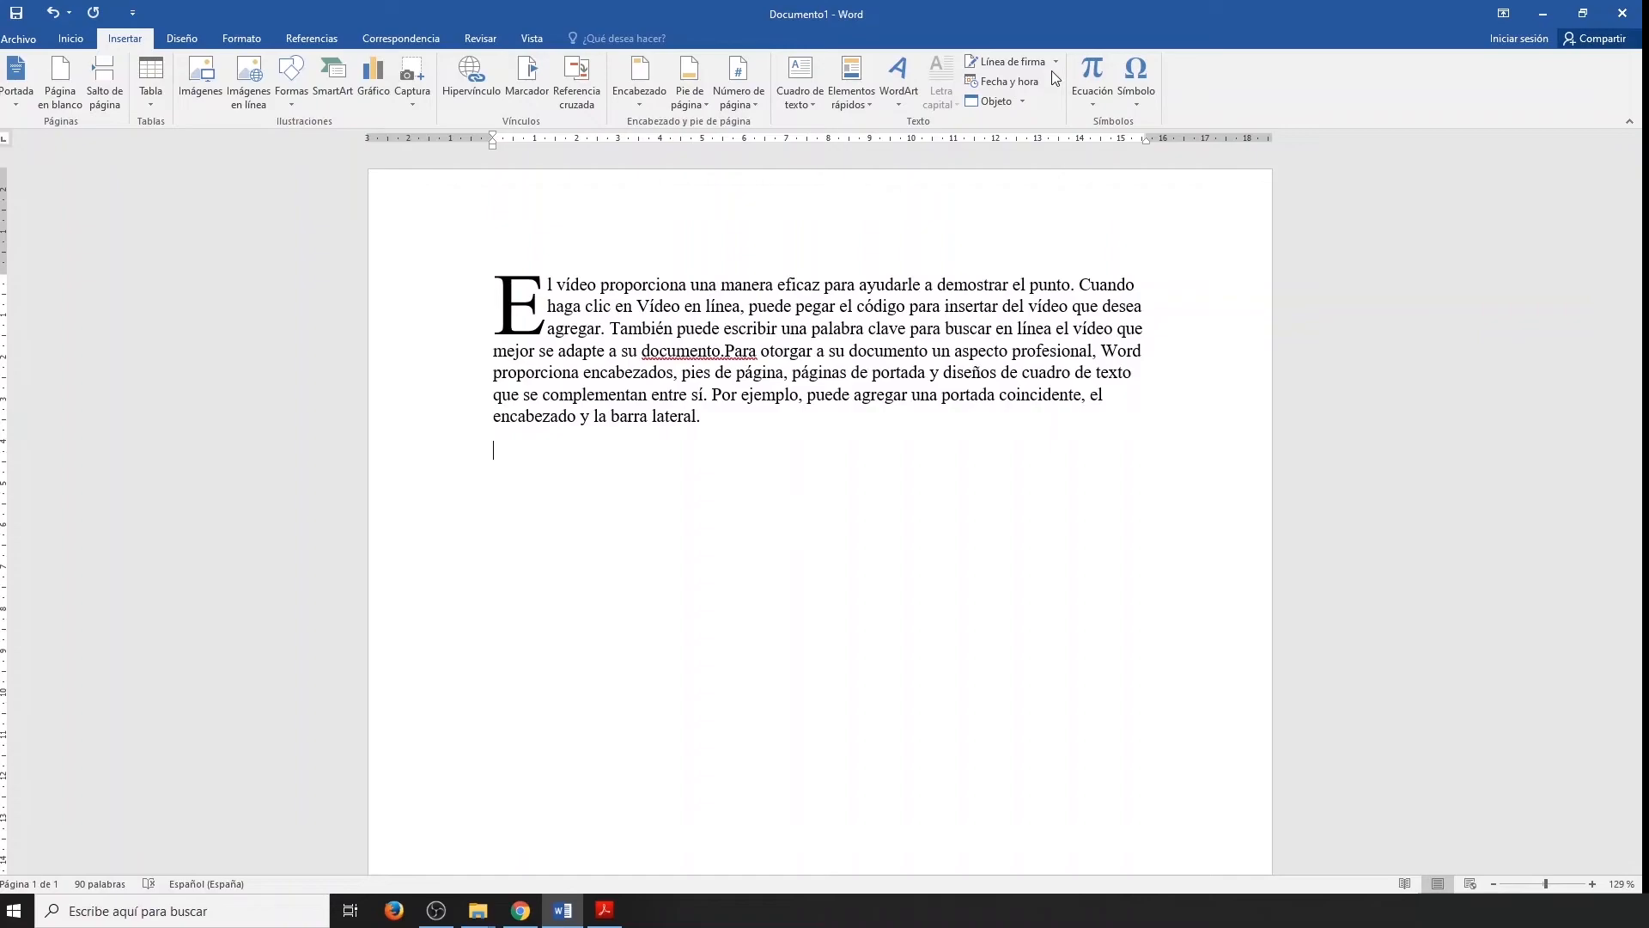
Insert a signature line below the paragraph with the signer's name, the position PROFESOR and the signer's e-mail address.
{"action": "left_click", "coordinate": [1050, 65]}
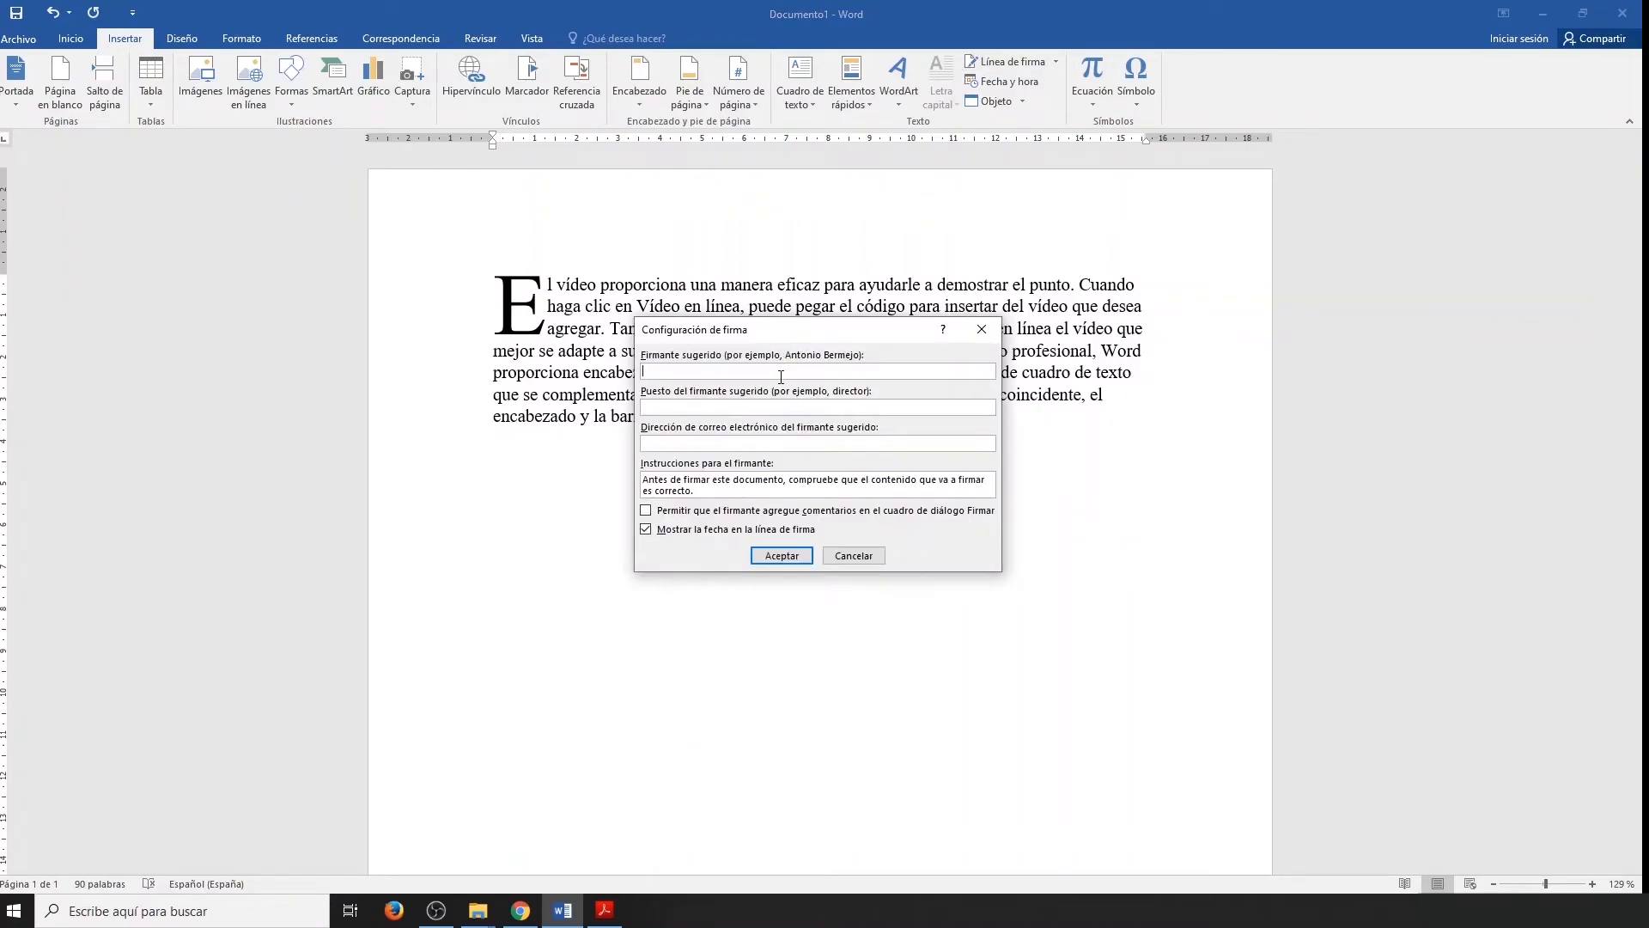
{"action": "type", "text": "Francisco Char"}
{"action": "type", "text": "ro"}
{"action": "type", "text": "PROFESOR"}
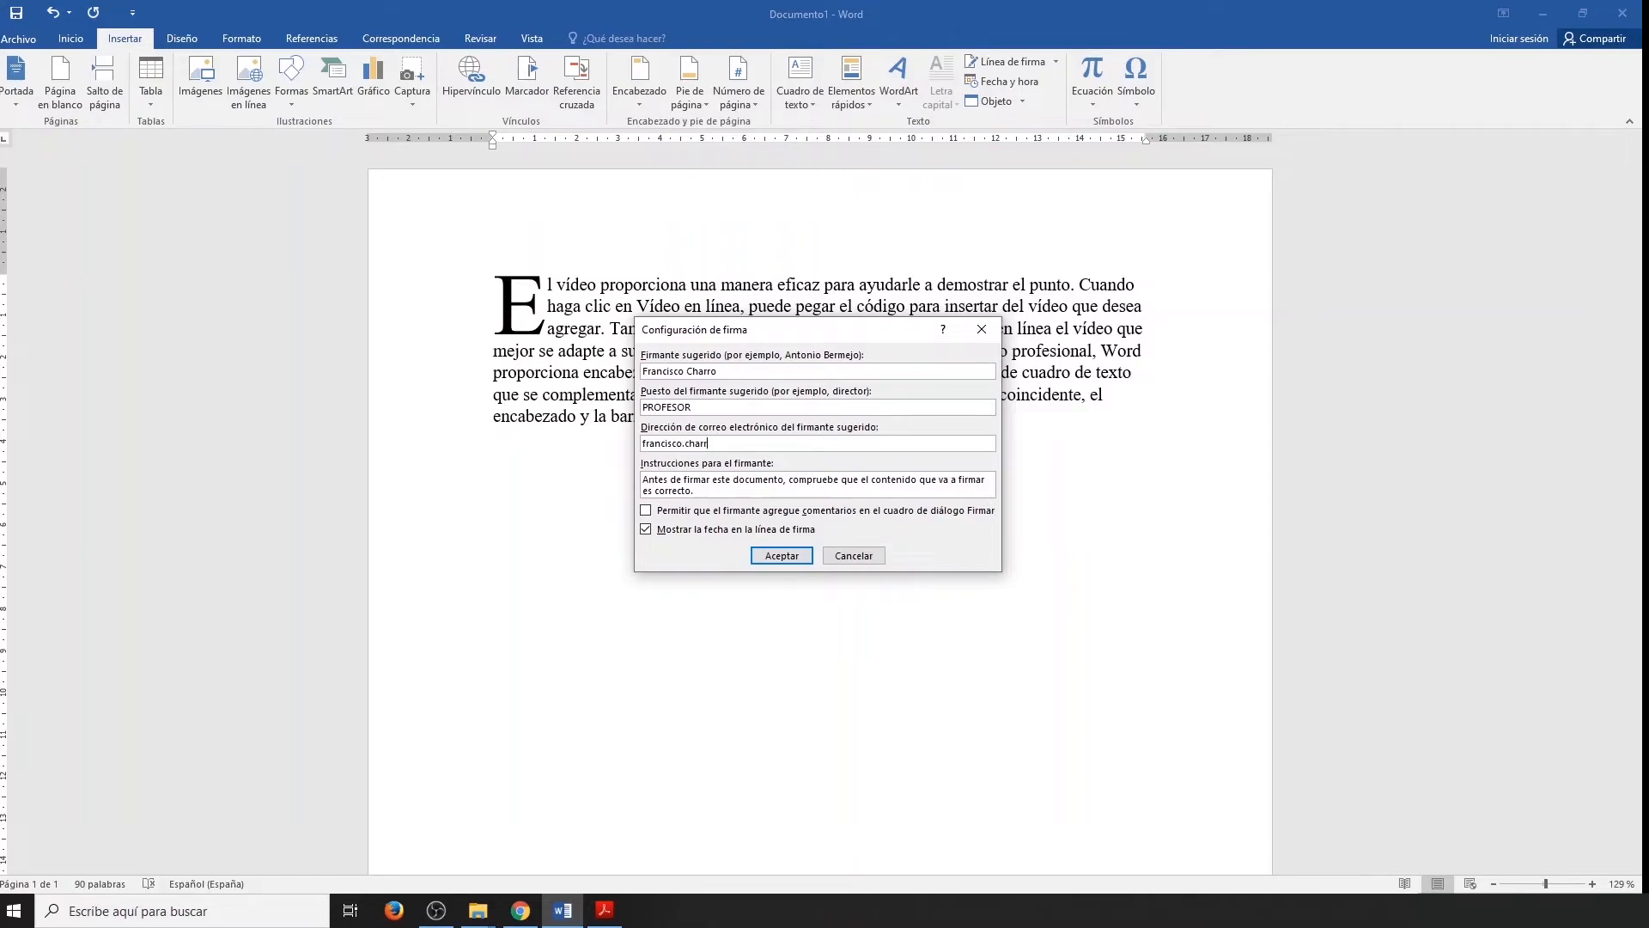
{"action": "left_click", "coordinate": [798, 559]}
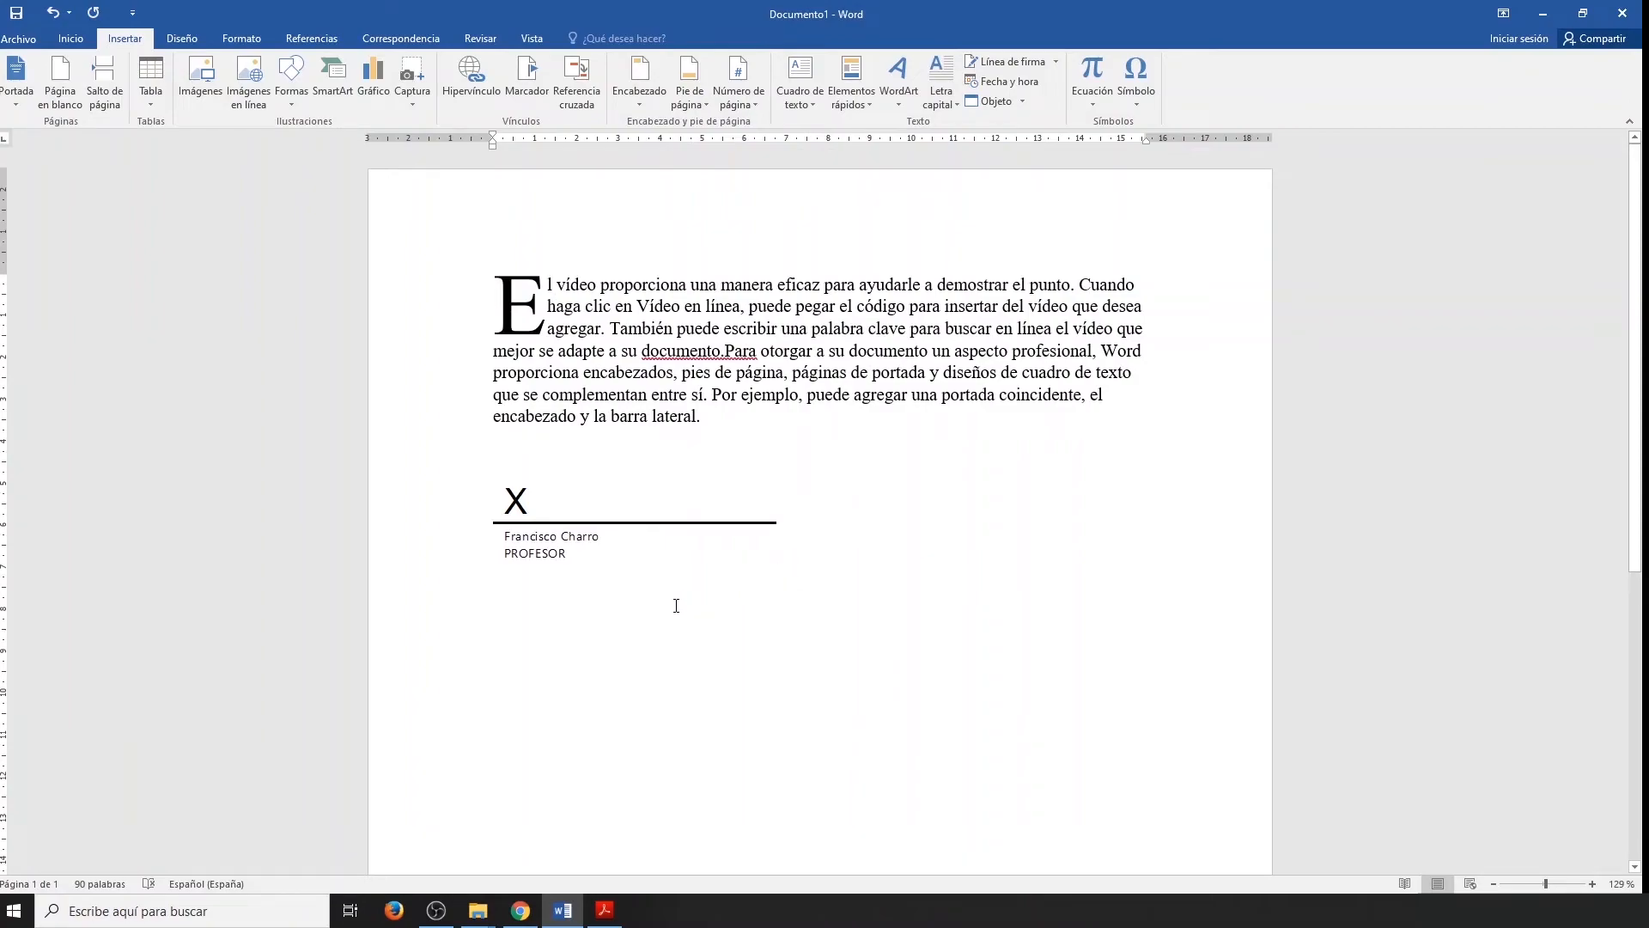
Try to sign the new signature line, declining to save the document in a compatible format.
{"action": "double_click", "coordinate": [530, 509]}
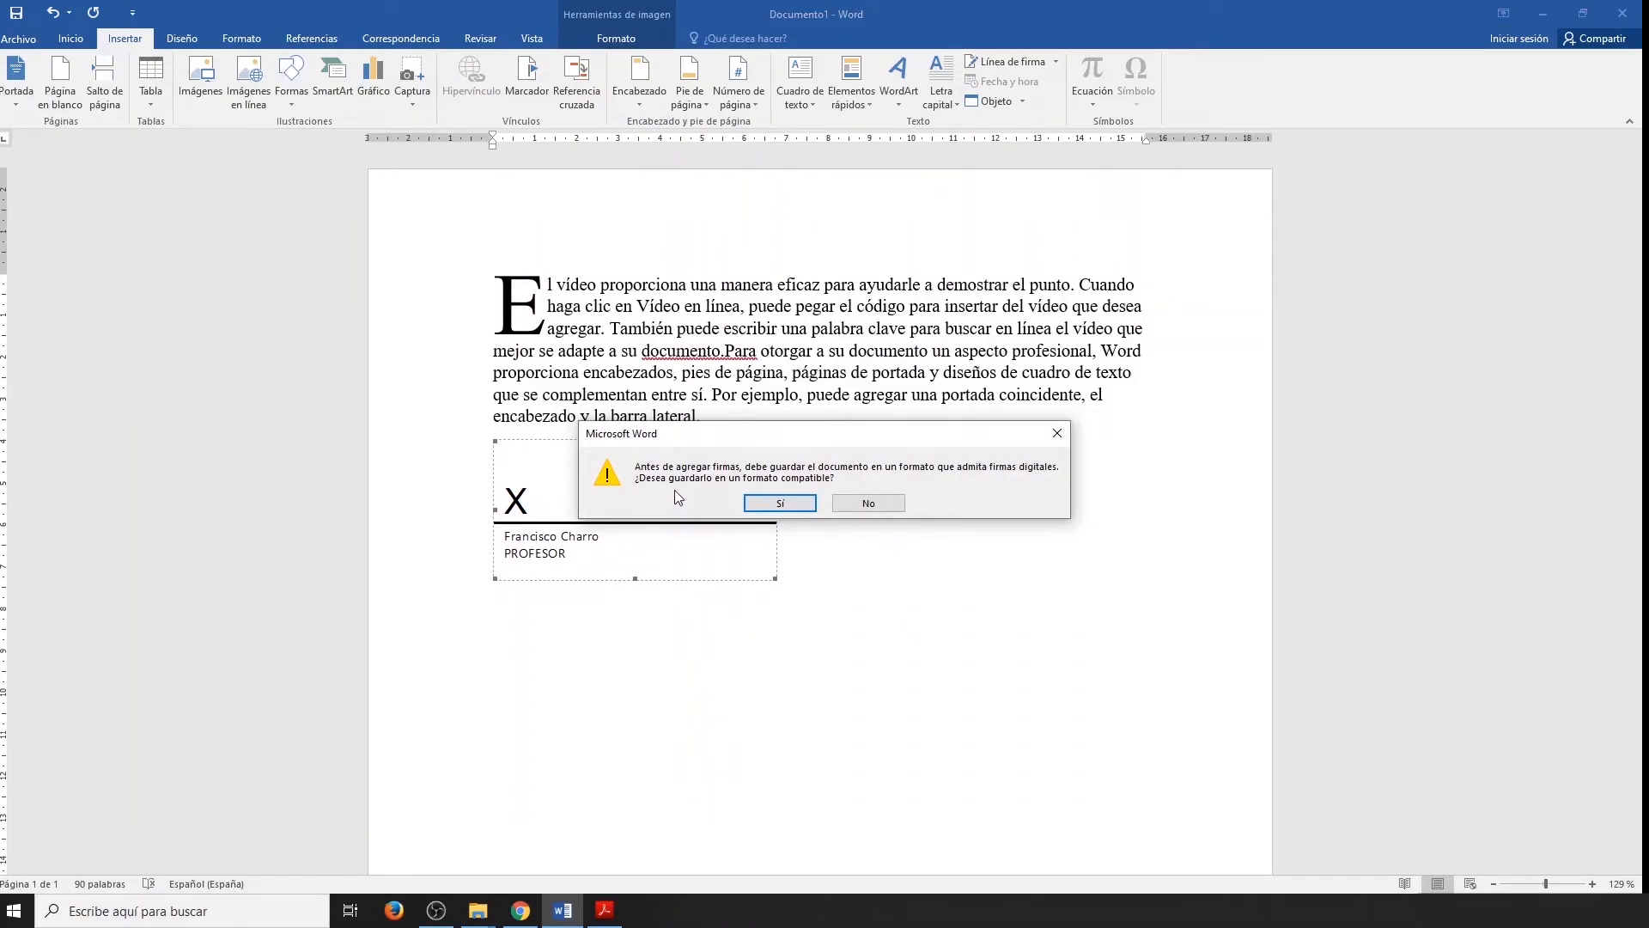
{"action": "left_click", "coordinate": [869, 503]}
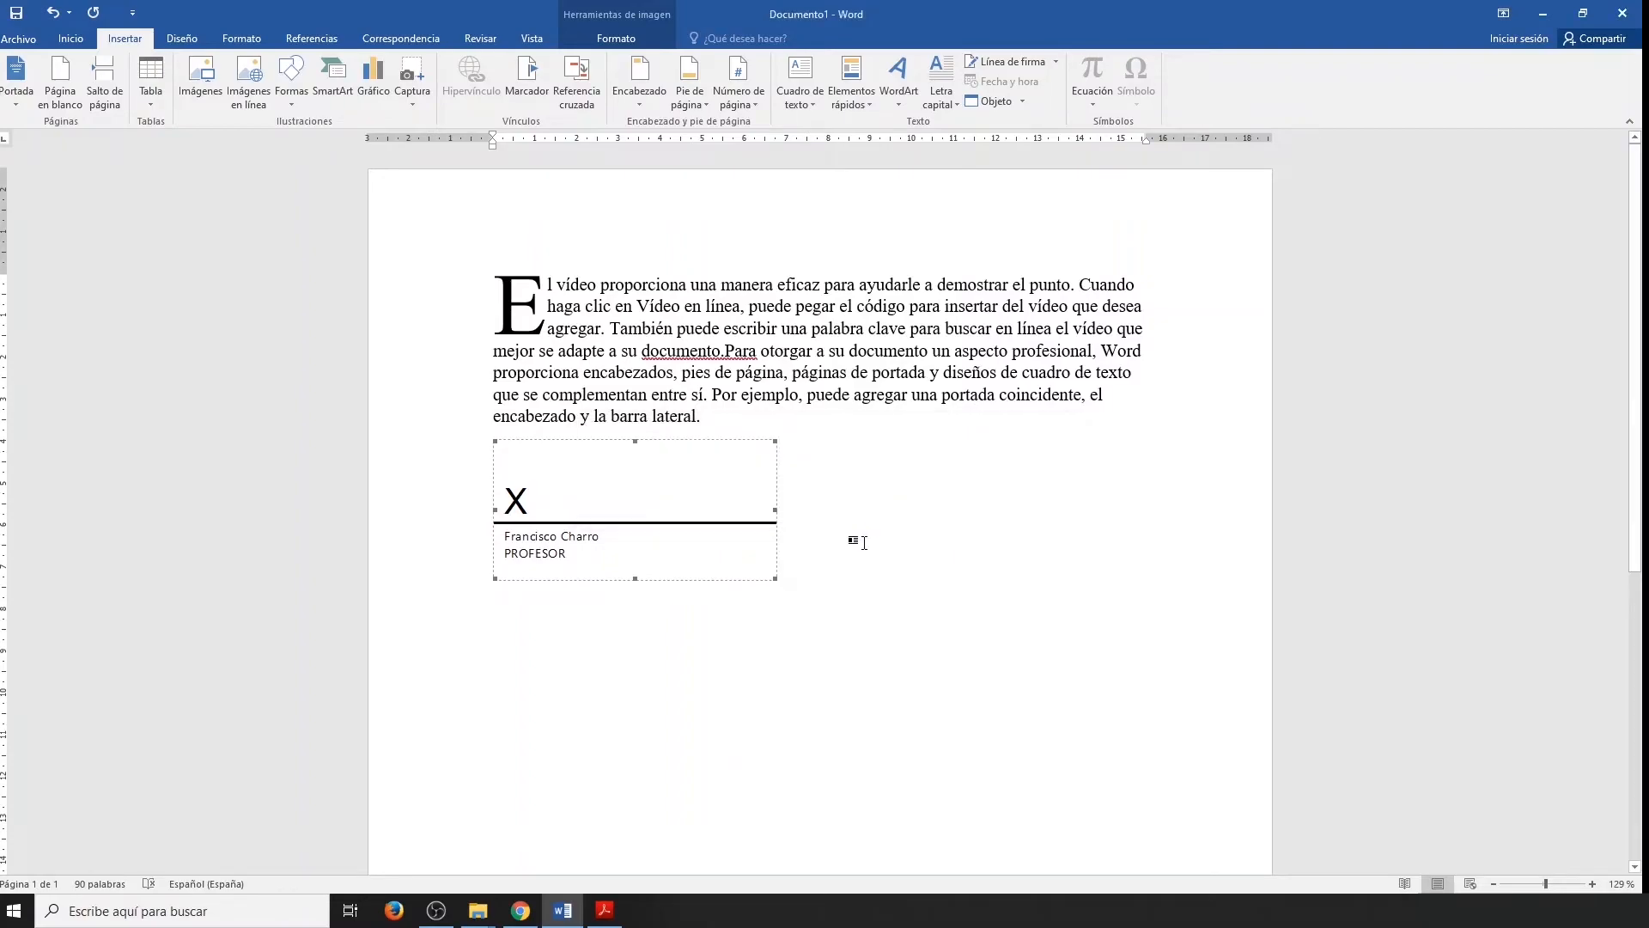
Insert the current date below the signature line in the long format with weekday, "miércoles, 24 de junio de 2020".
{"action": "key", "text": "ctrl+End"}
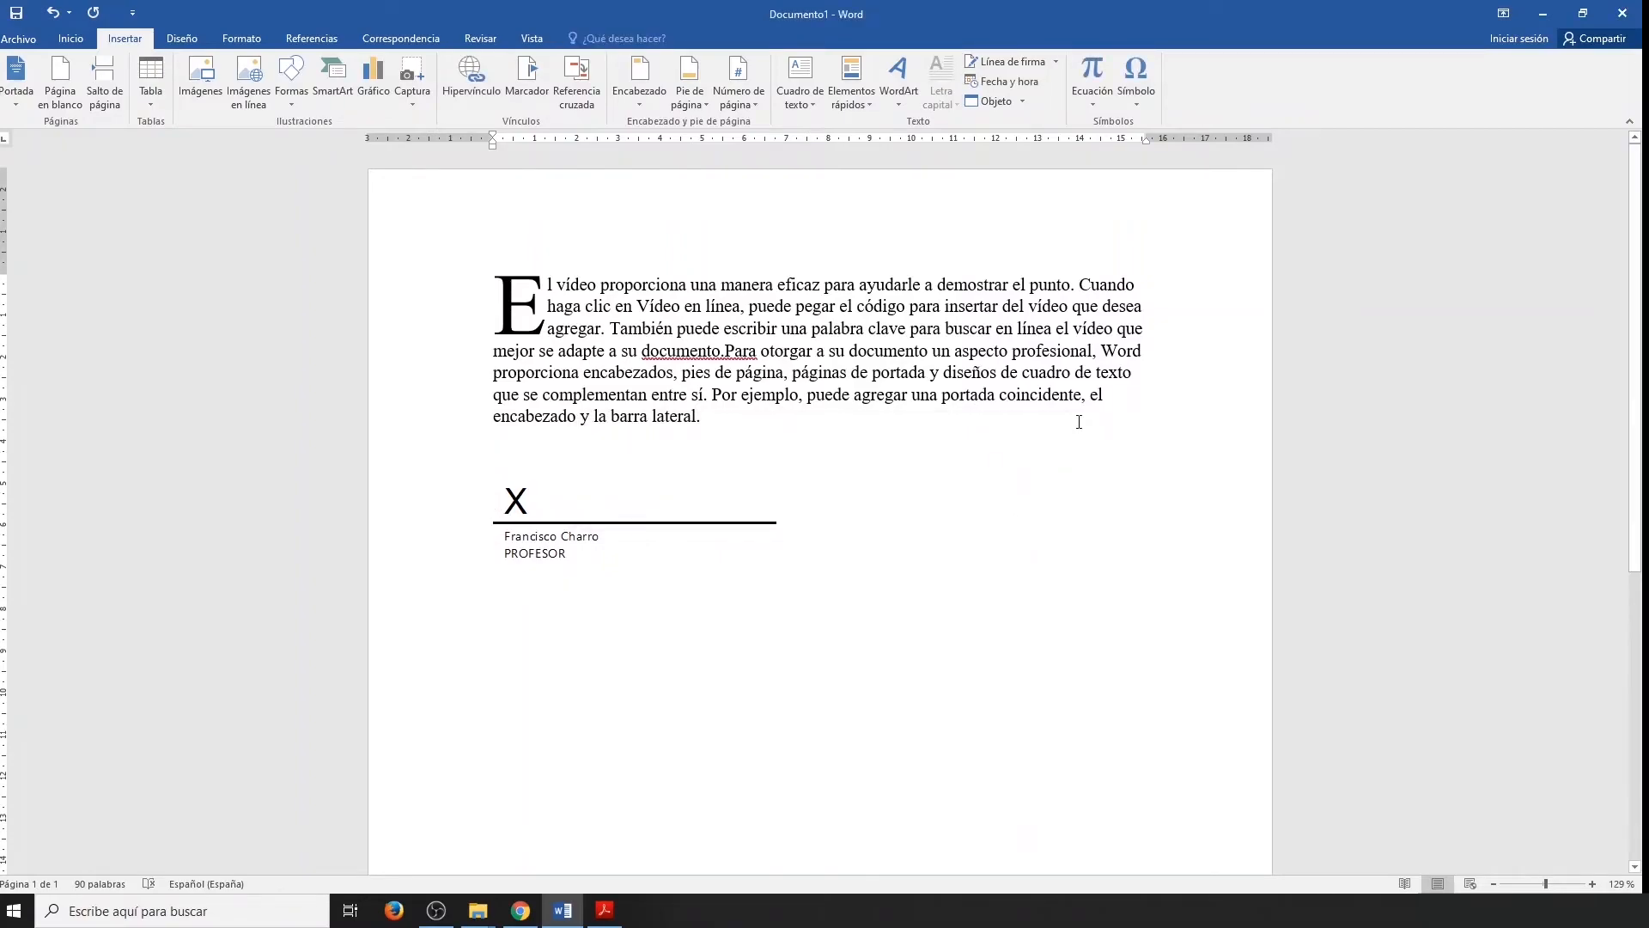
{"action": "left_click", "coordinate": [1015, 82]}
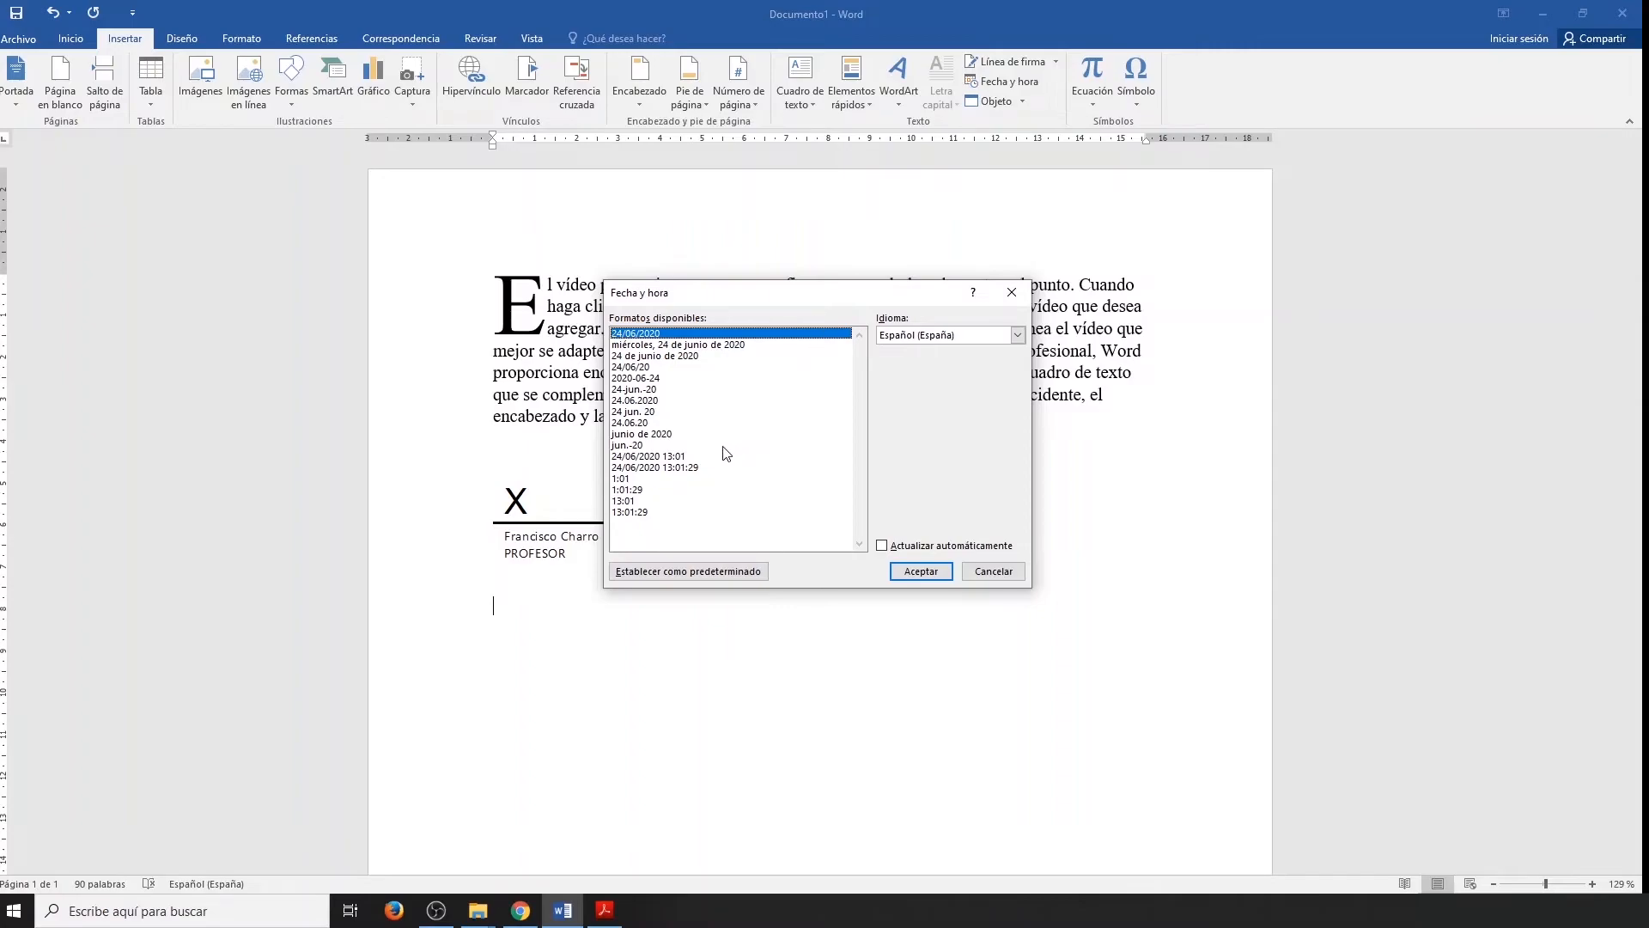
{"action": "left_click", "coordinate": [672, 346]}
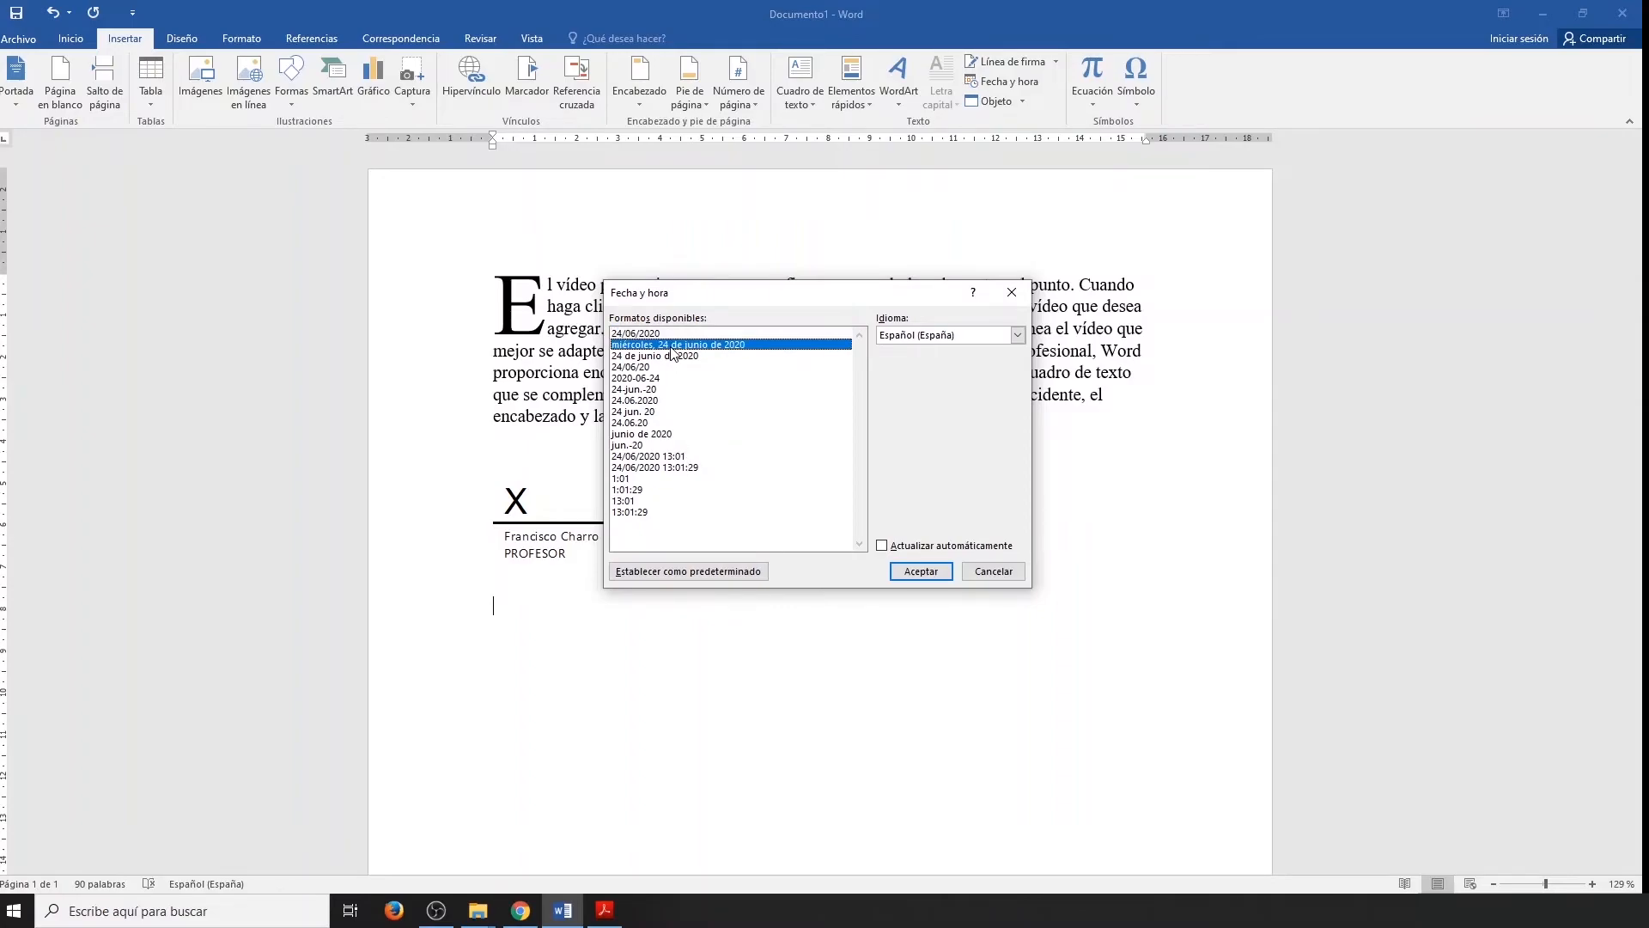
{"action": "left_click", "coordinate": [933, 573]}
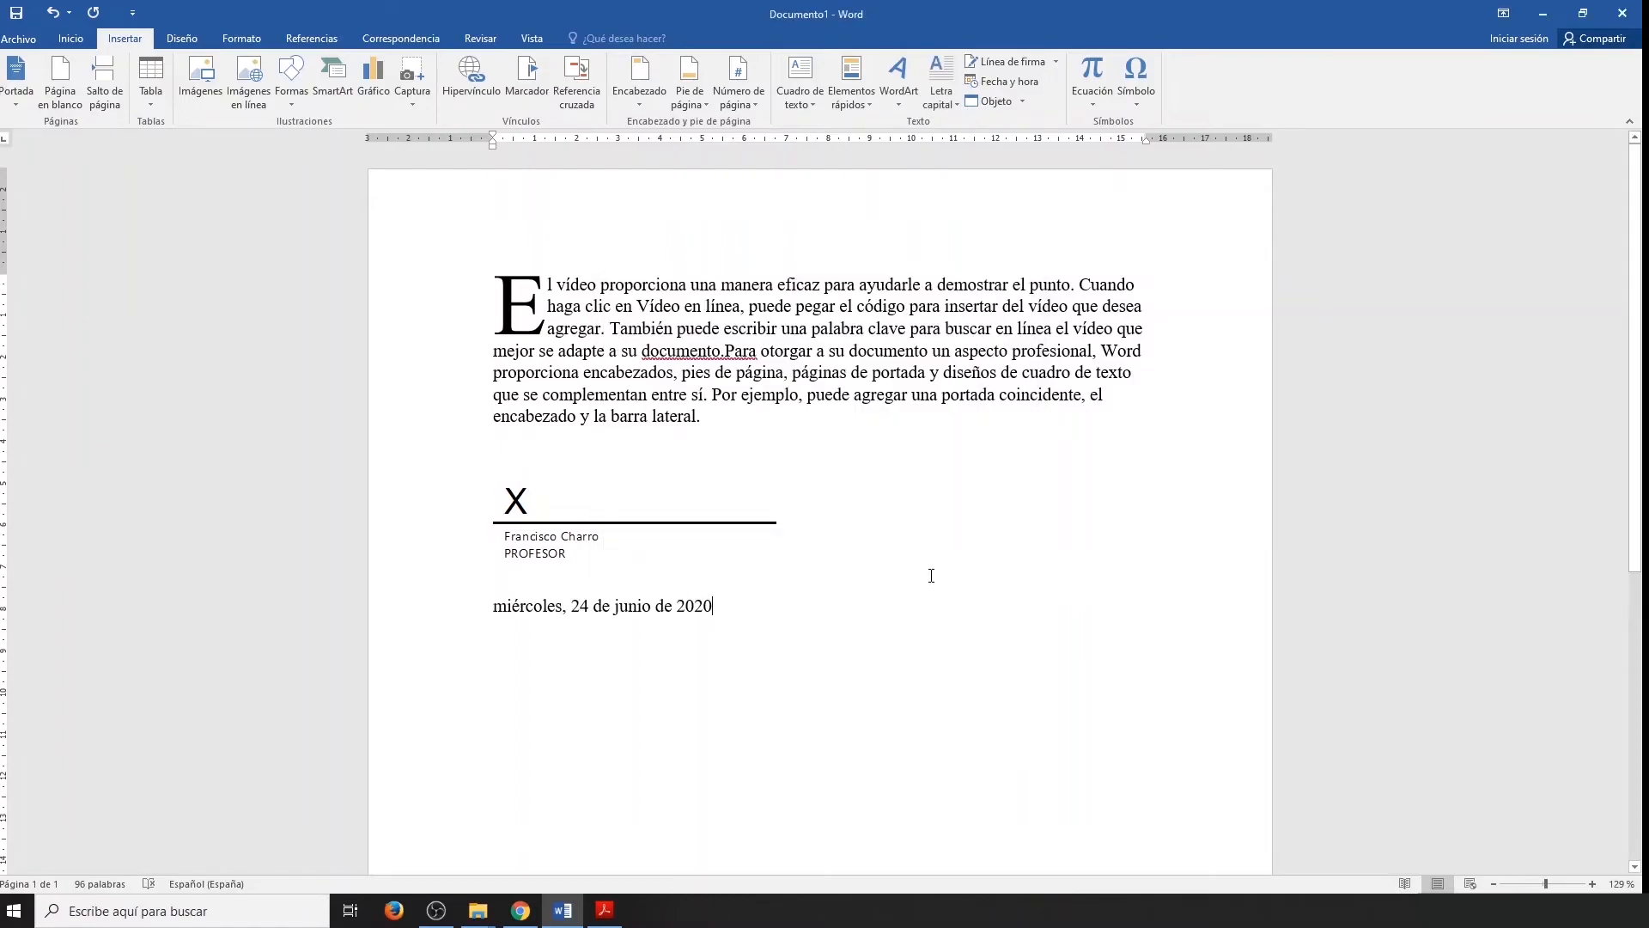
On a new line below the long date, insert the date and time in dd/mm/yyyy format with 24-hour time including seconds.
{"action": "key", "text": "Return"}
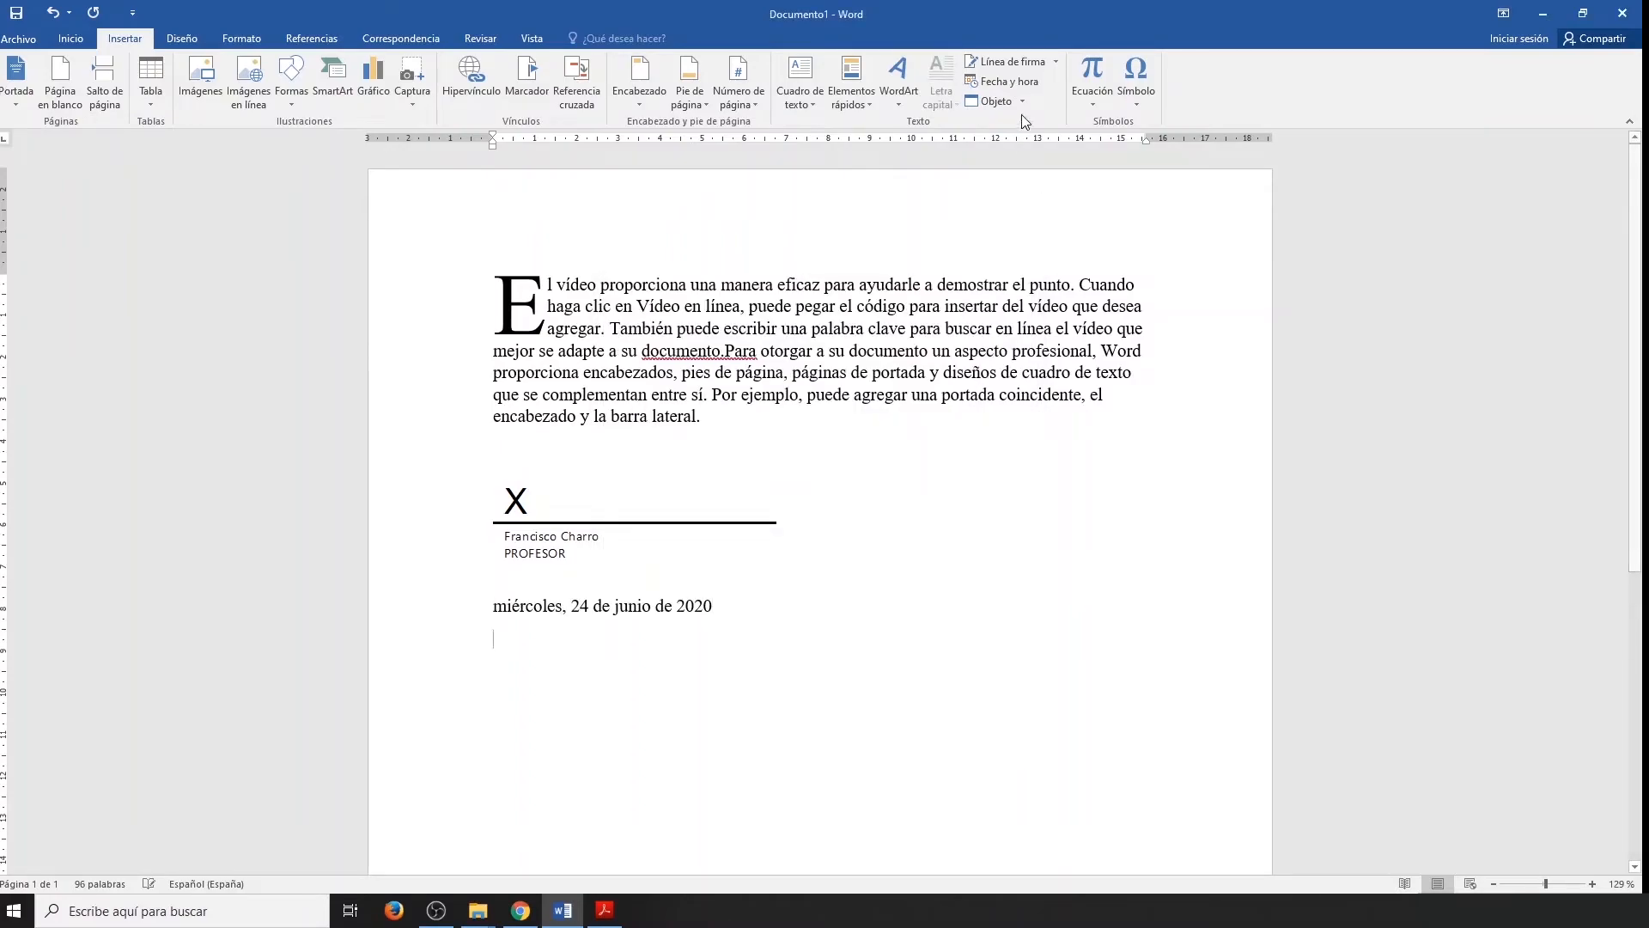
{"action": "left_click", "coordinate": [1032, 91]}
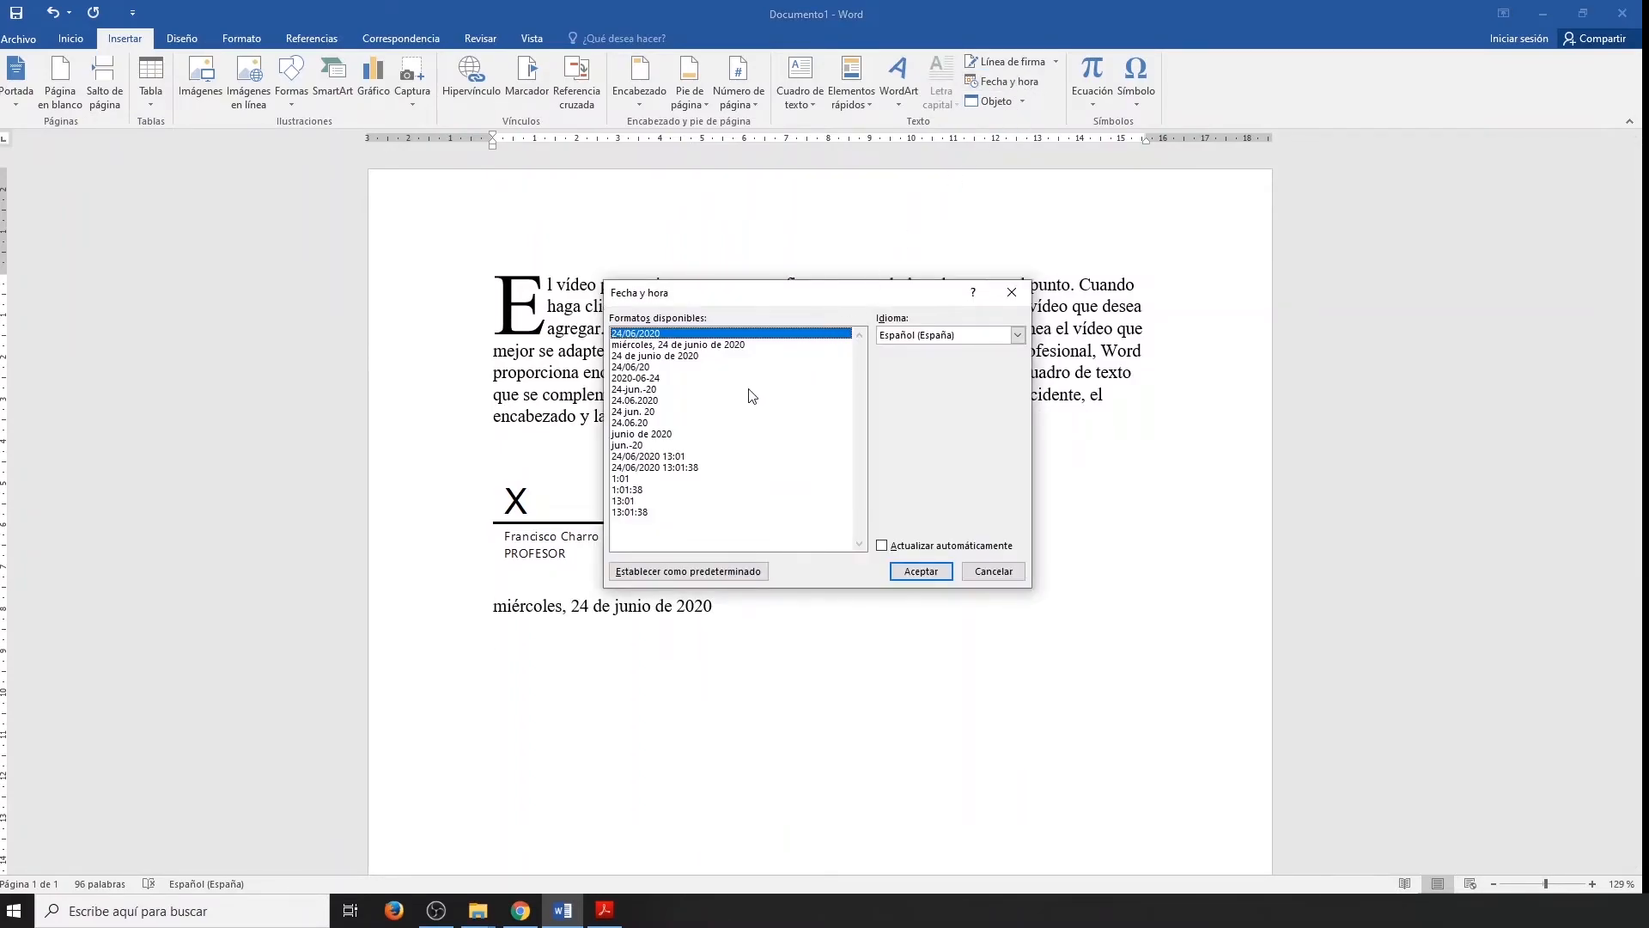
{"action": "left_click", "coordinate": [675, 468]}
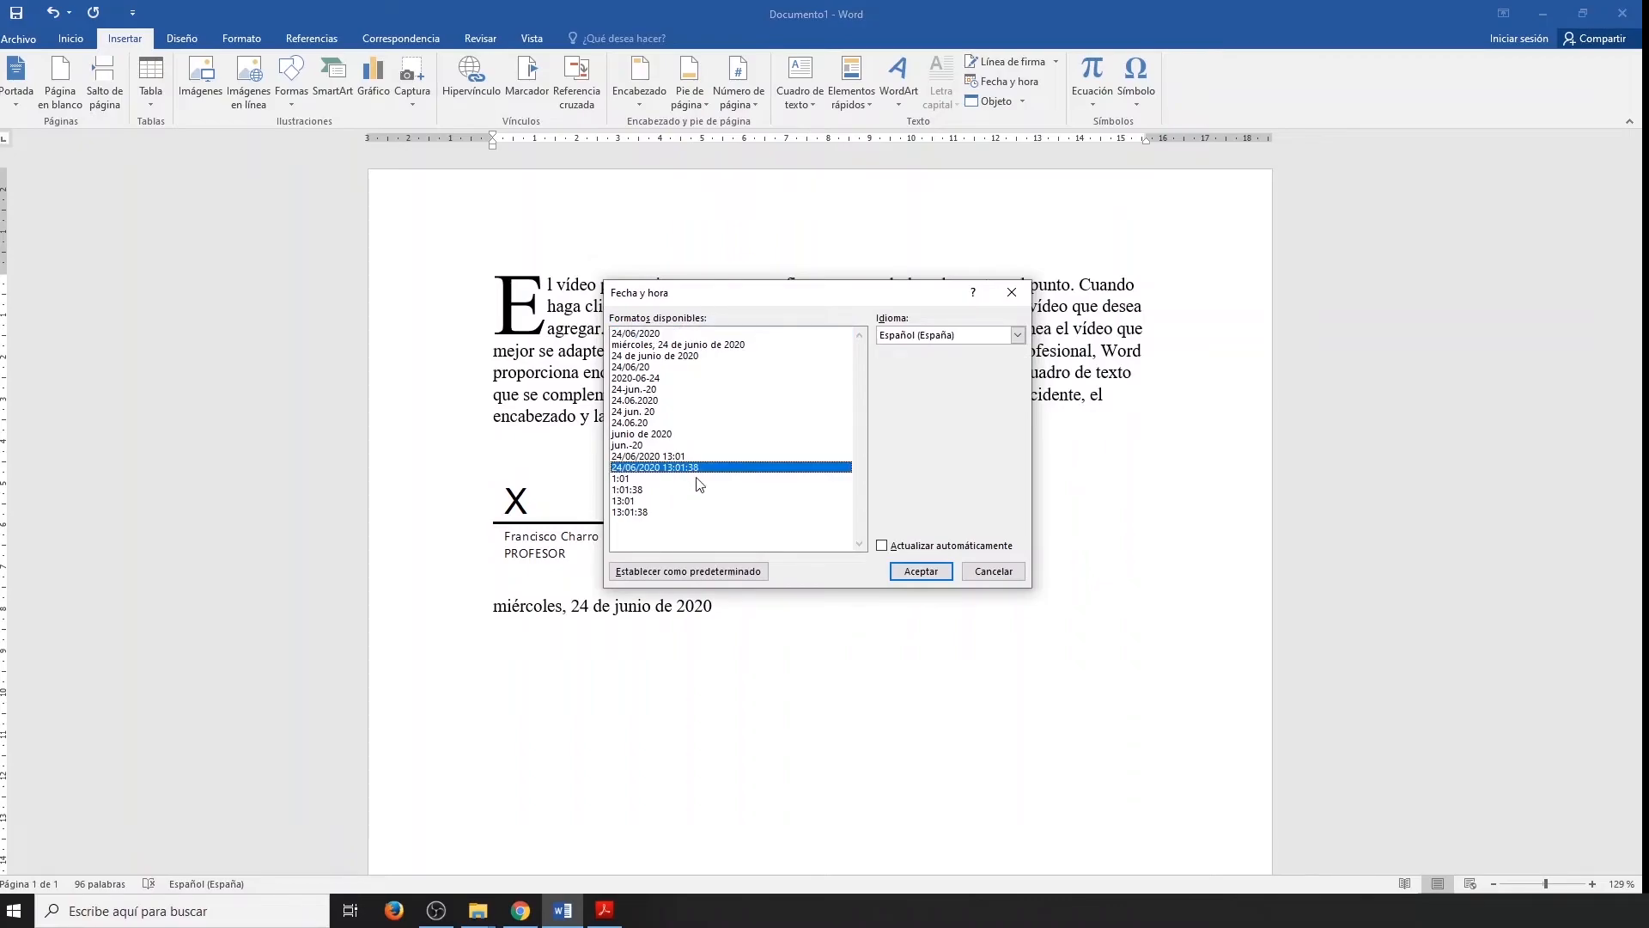
{"action": "left_click", "coordinate": [920, 571]}
Insert a new Diapositiva de Microsoft PowerPoint object on a new line below the date and time.
{"action": "key", "text": "Return"}
{"action": "scroll", "coordinate": [1137, 584], "scroll_direction": "down", "scroll_amount": 1}
{"action": "left_click", "coordinate": [1020, 101]}
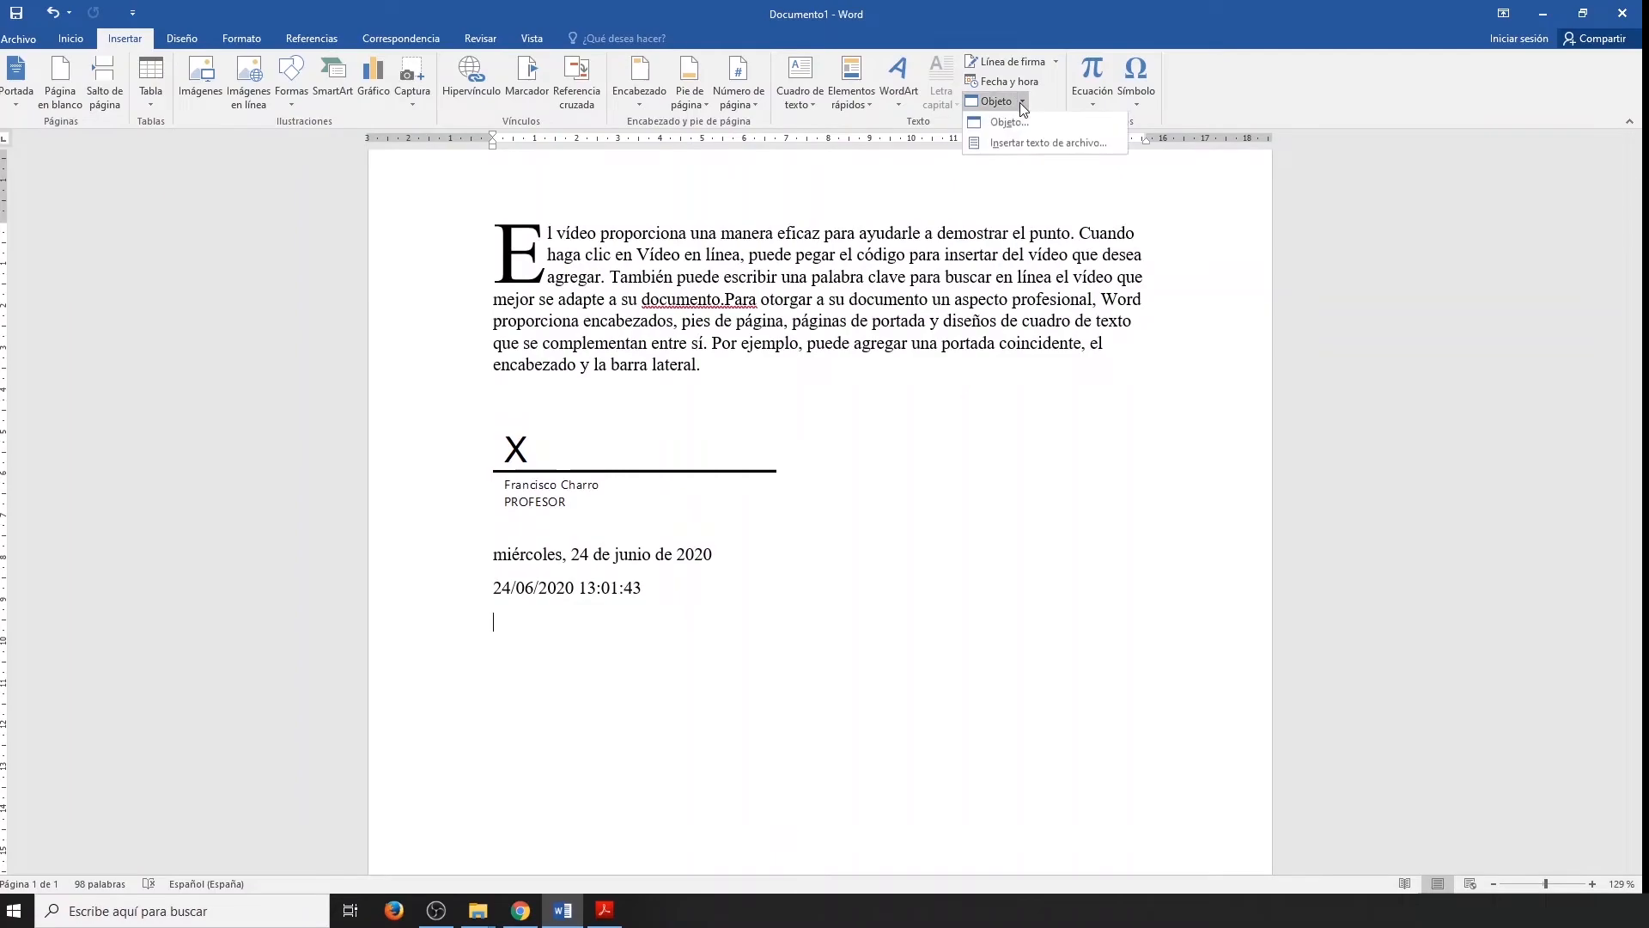
{"action": "left_click", "coordinate": [1018, 124]}
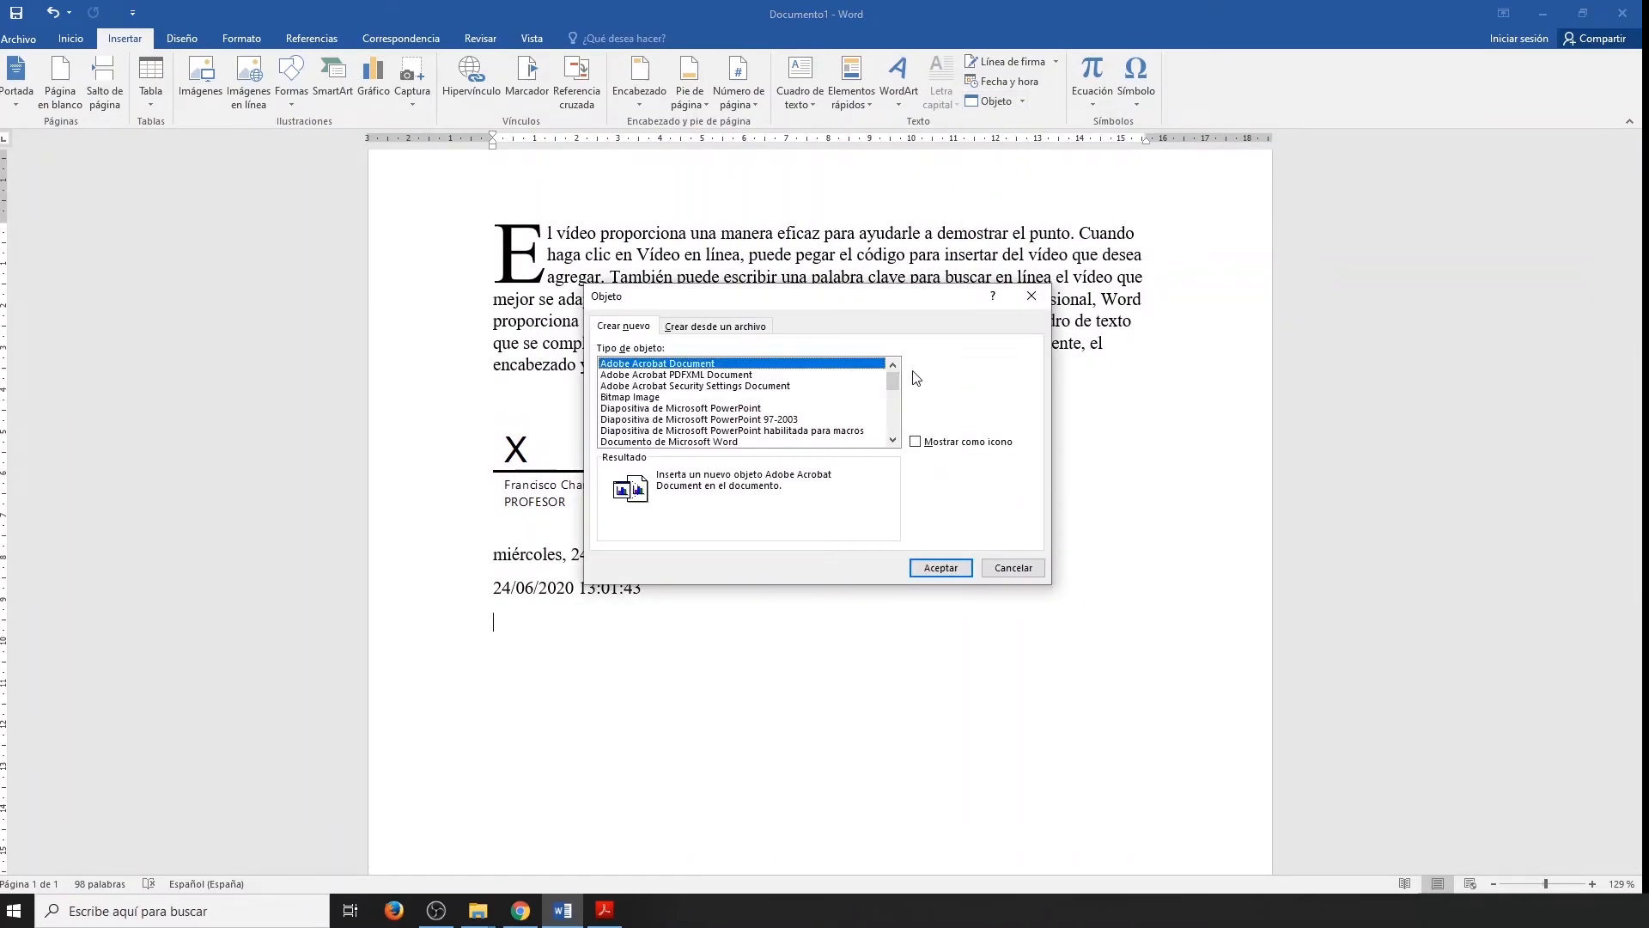
{"action": "left_click", "coordinate": [735, 409]}
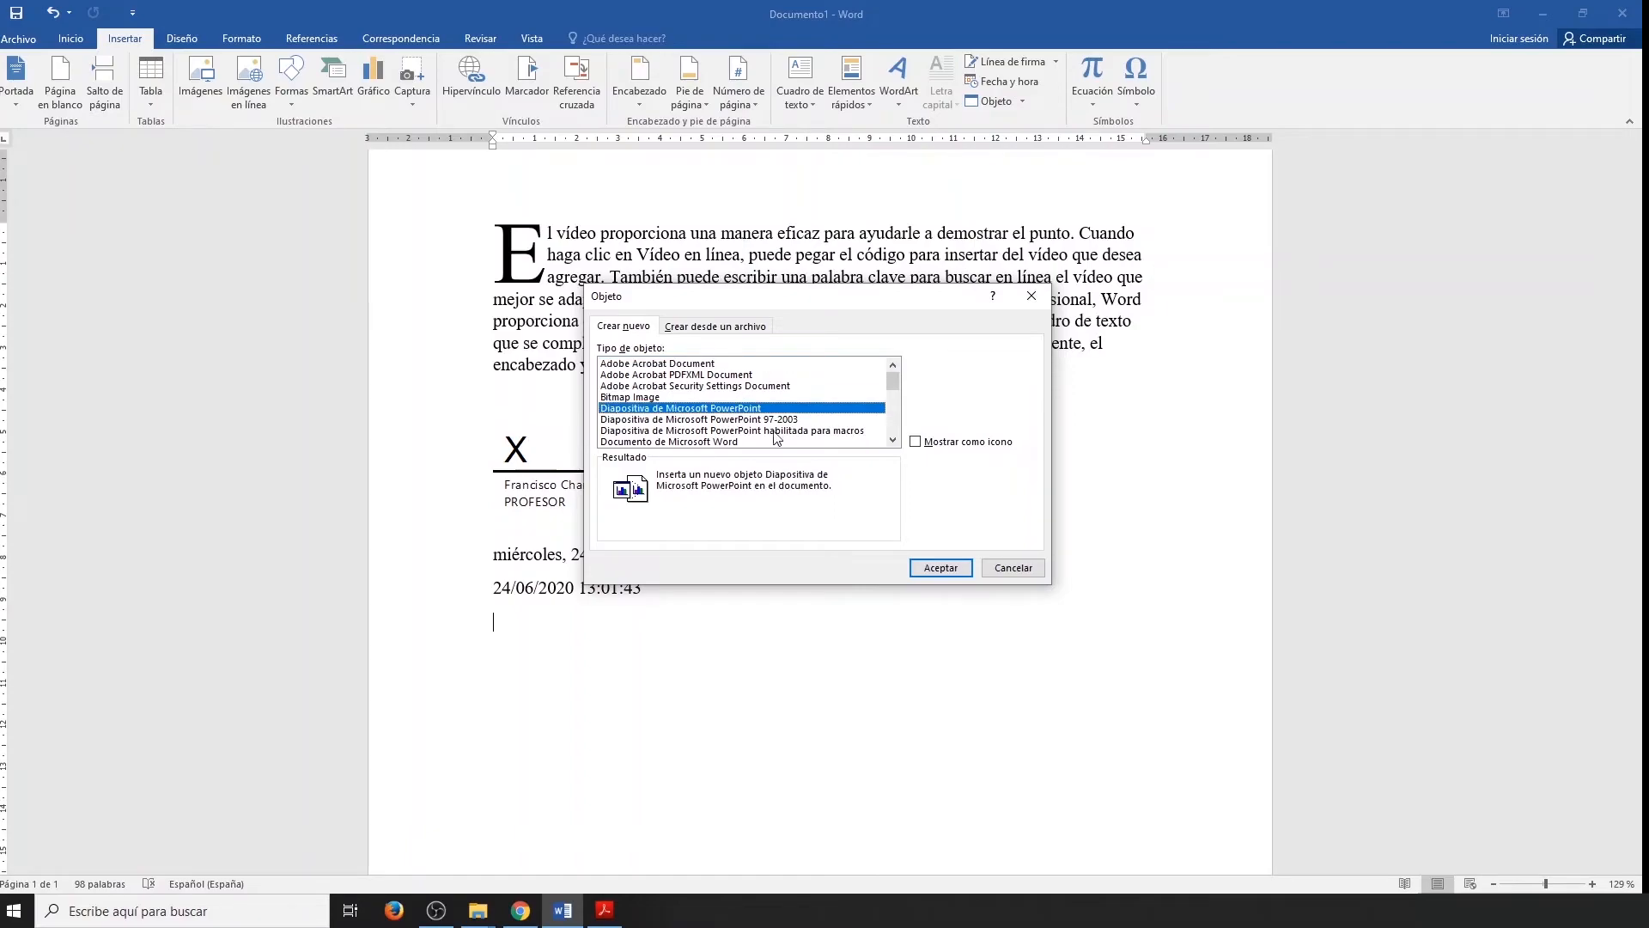
{"action": "left_click", "coordinate": [938, 568]}
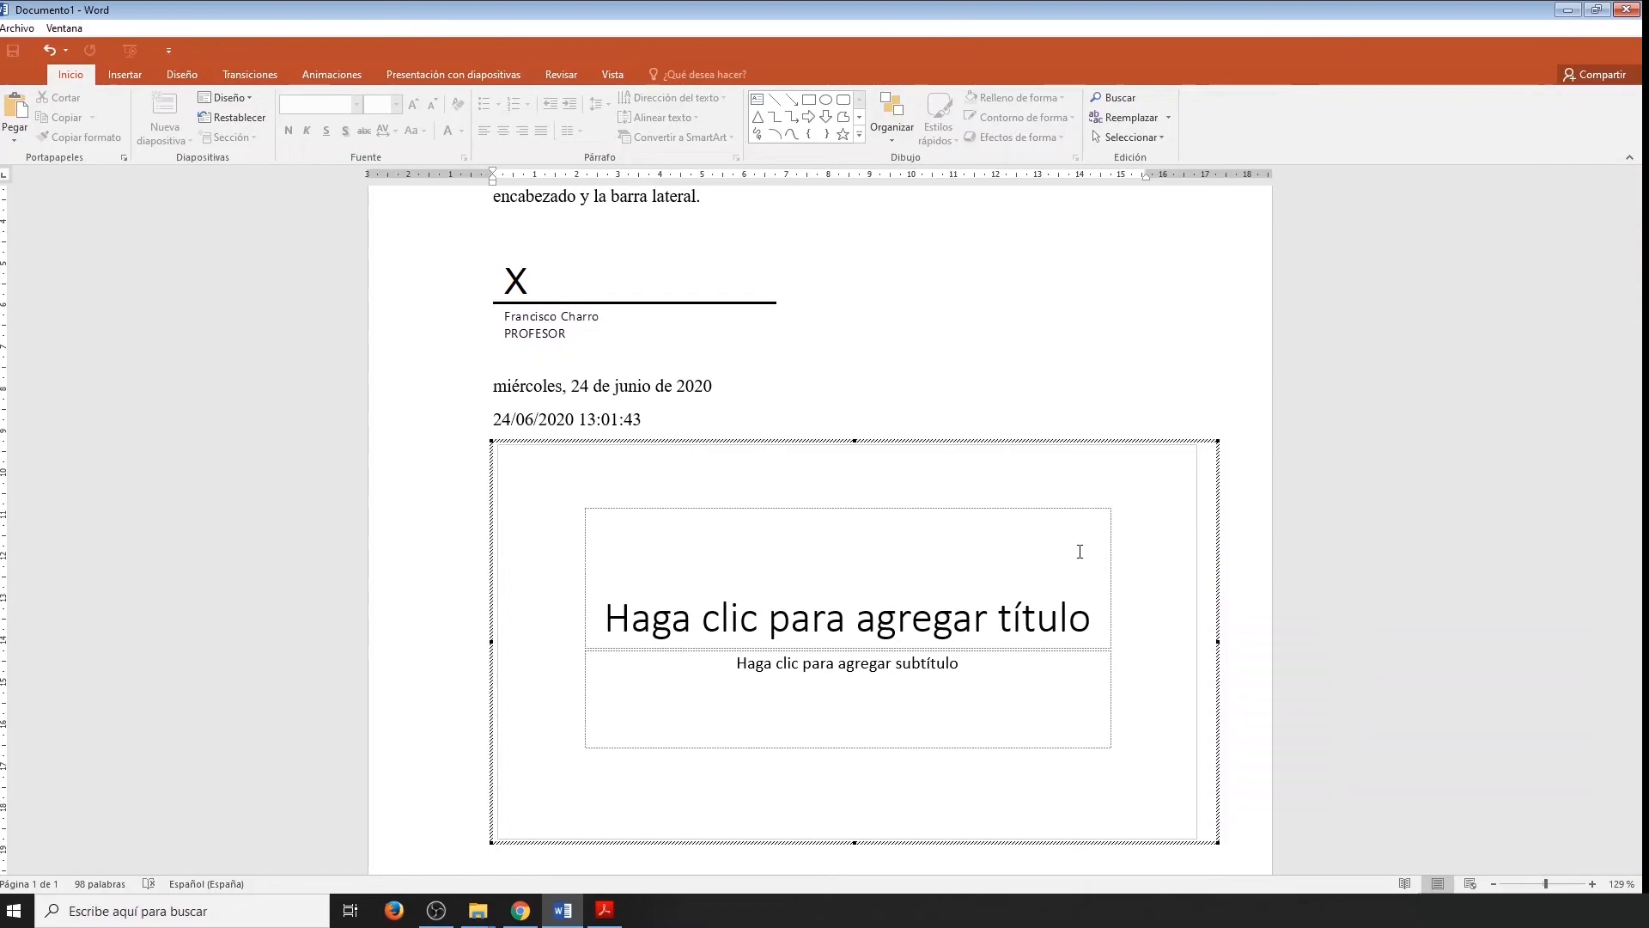
Enter OFIMÁTICA 2020 as the title and CLASE 4 as the subtitle of the embedded slide.
{"action": "left_click", "coordinate": [1079, 551]}
{"action": "type", "text": "OFIMÁTICA 2020"}
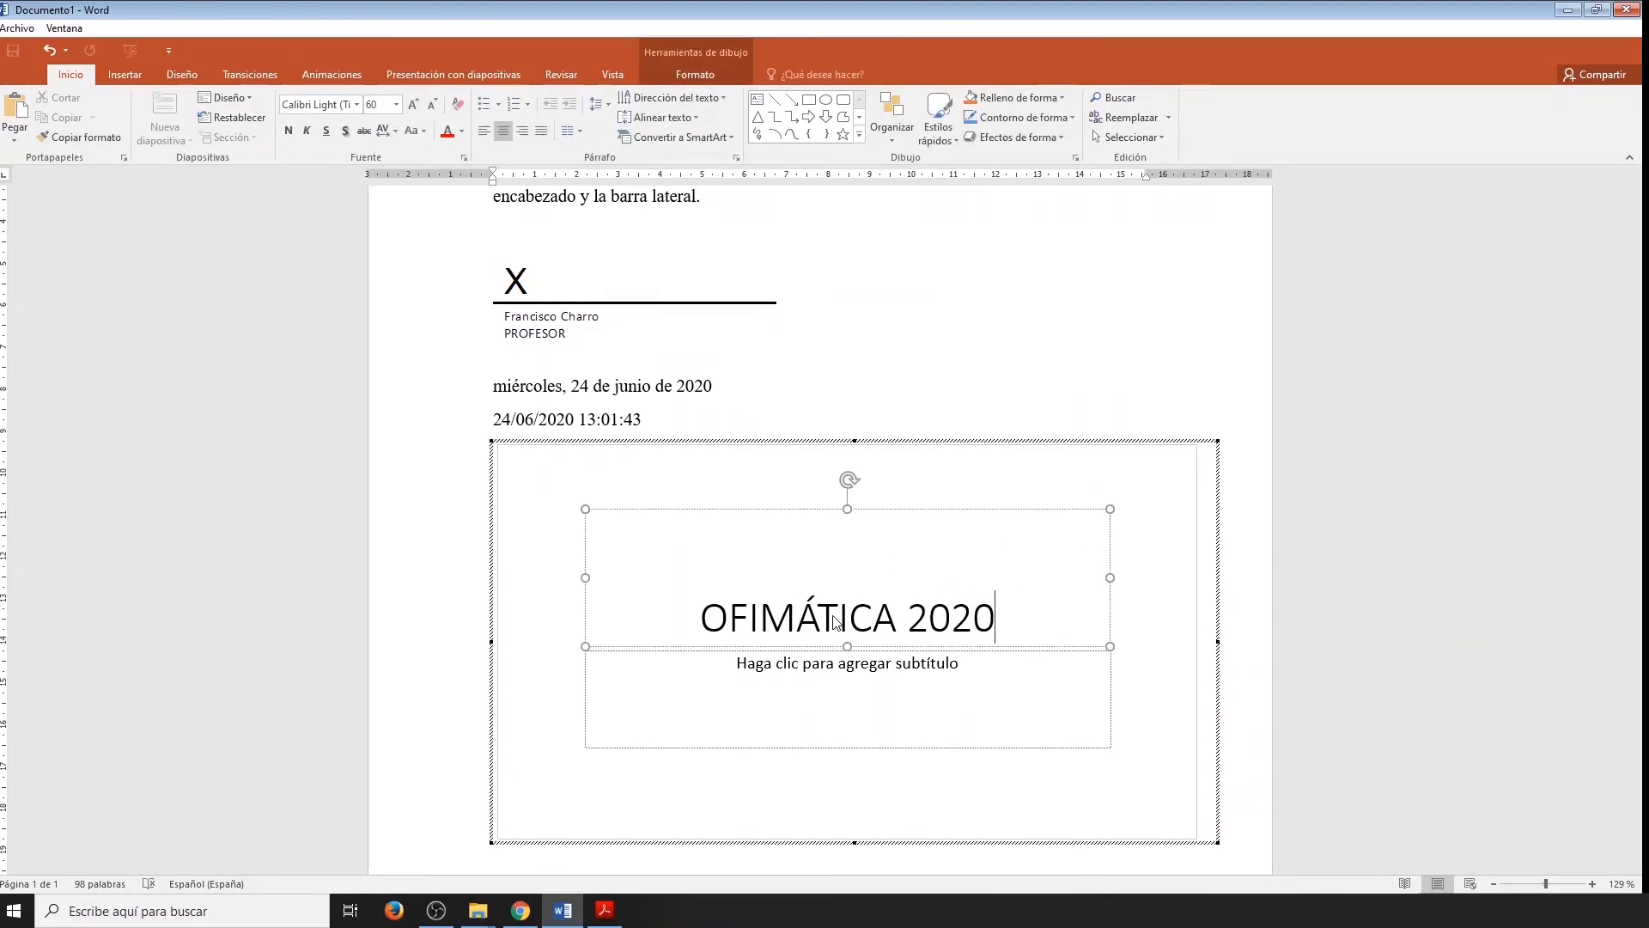
{"action": "left_click", "coordinate": [843, 670]}
{"action": "type", "text": "CLASE 4"}
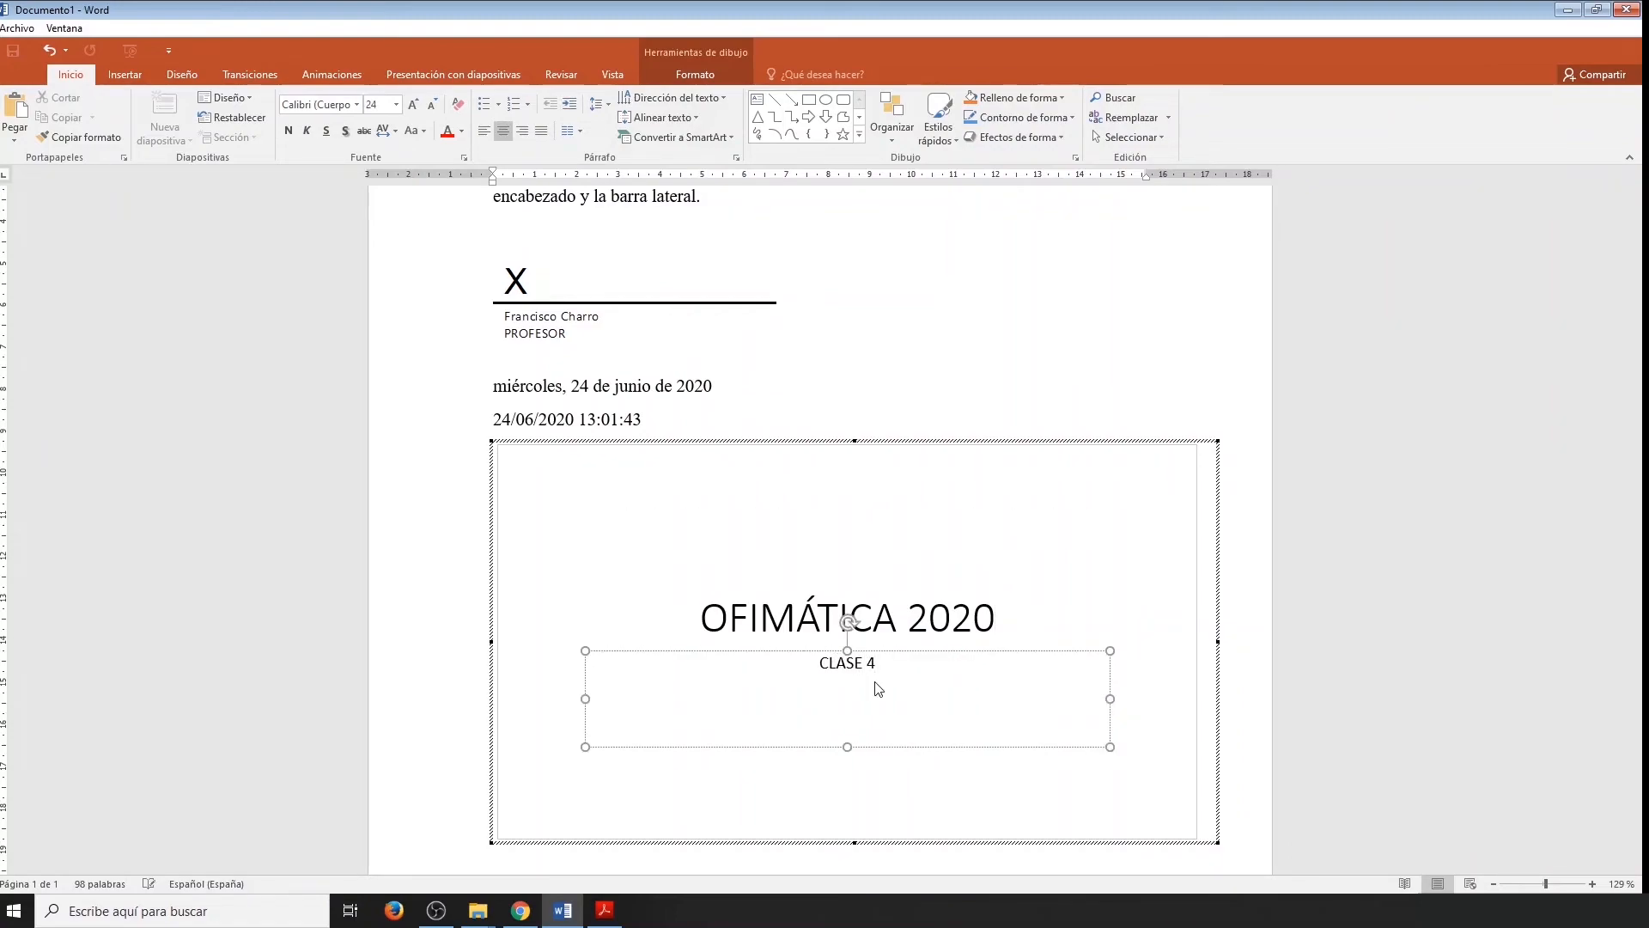